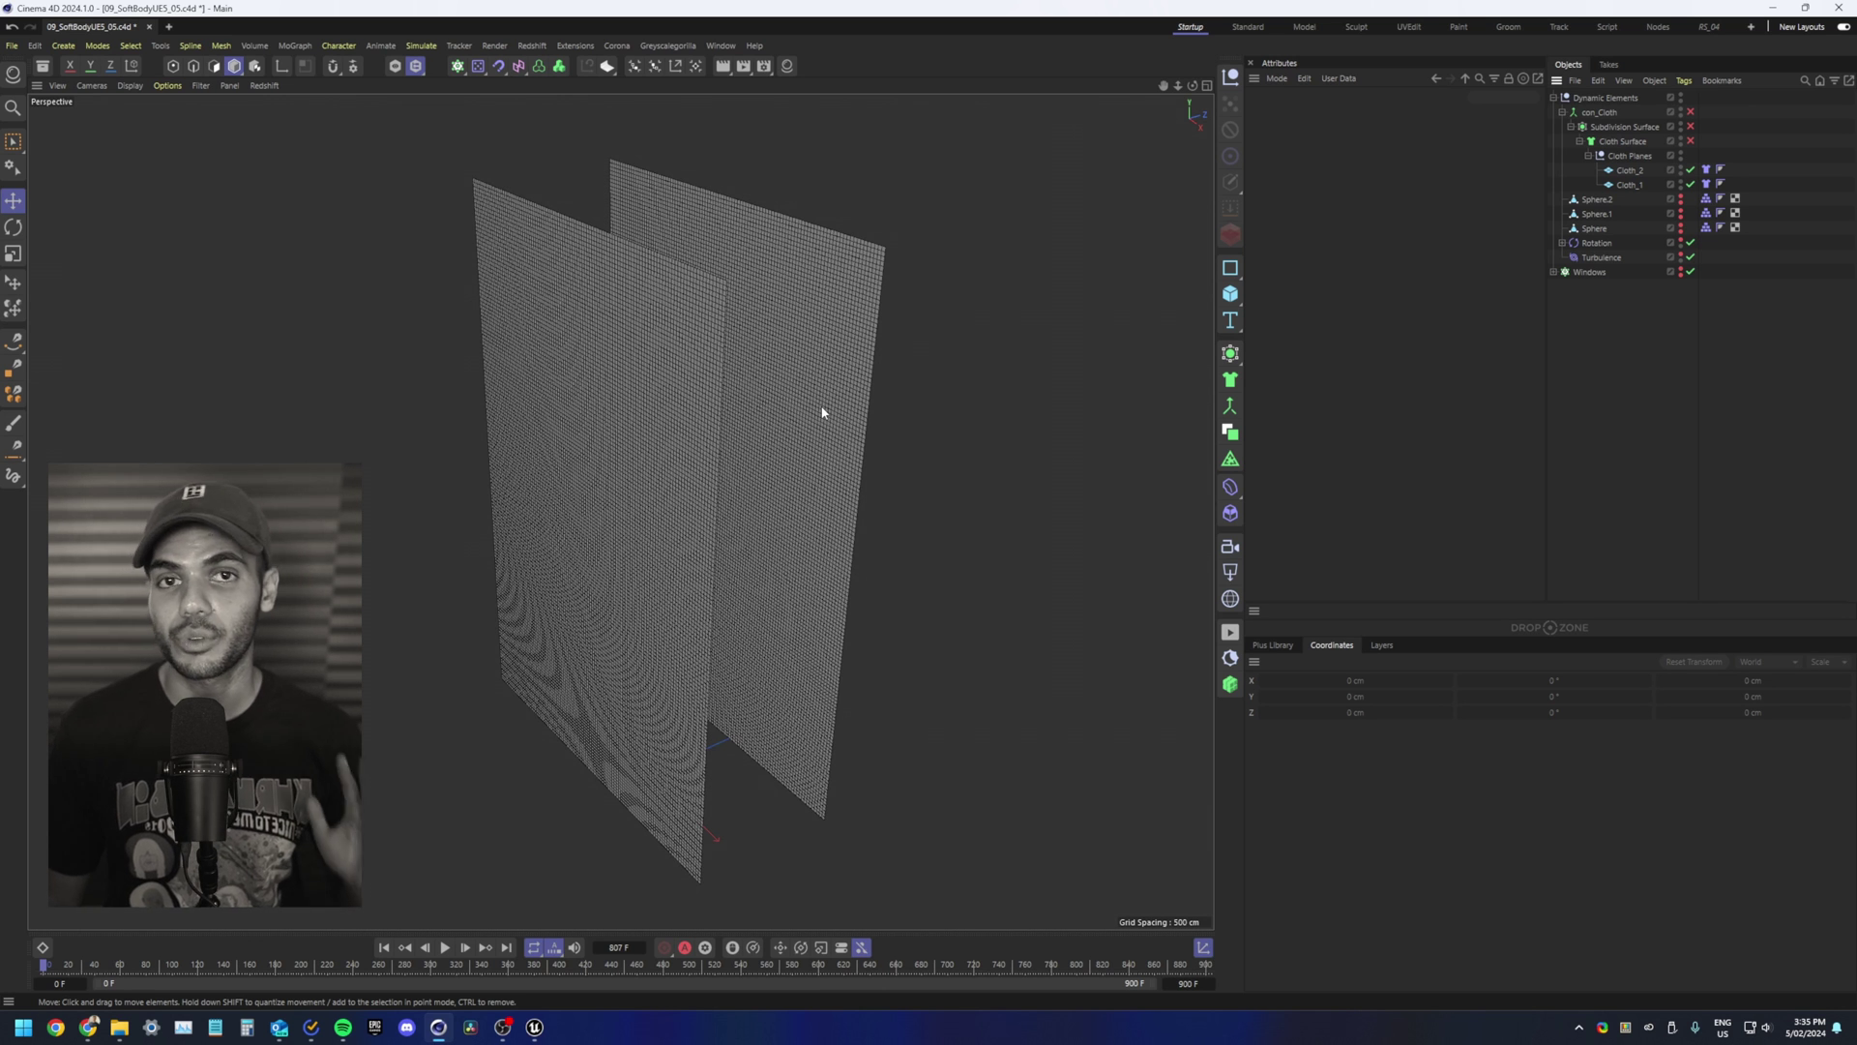
Step: Add a Cloth simulation tag to the Cloth_1 plane
middle_click_drag(800, 417, 787, 406, "alt")
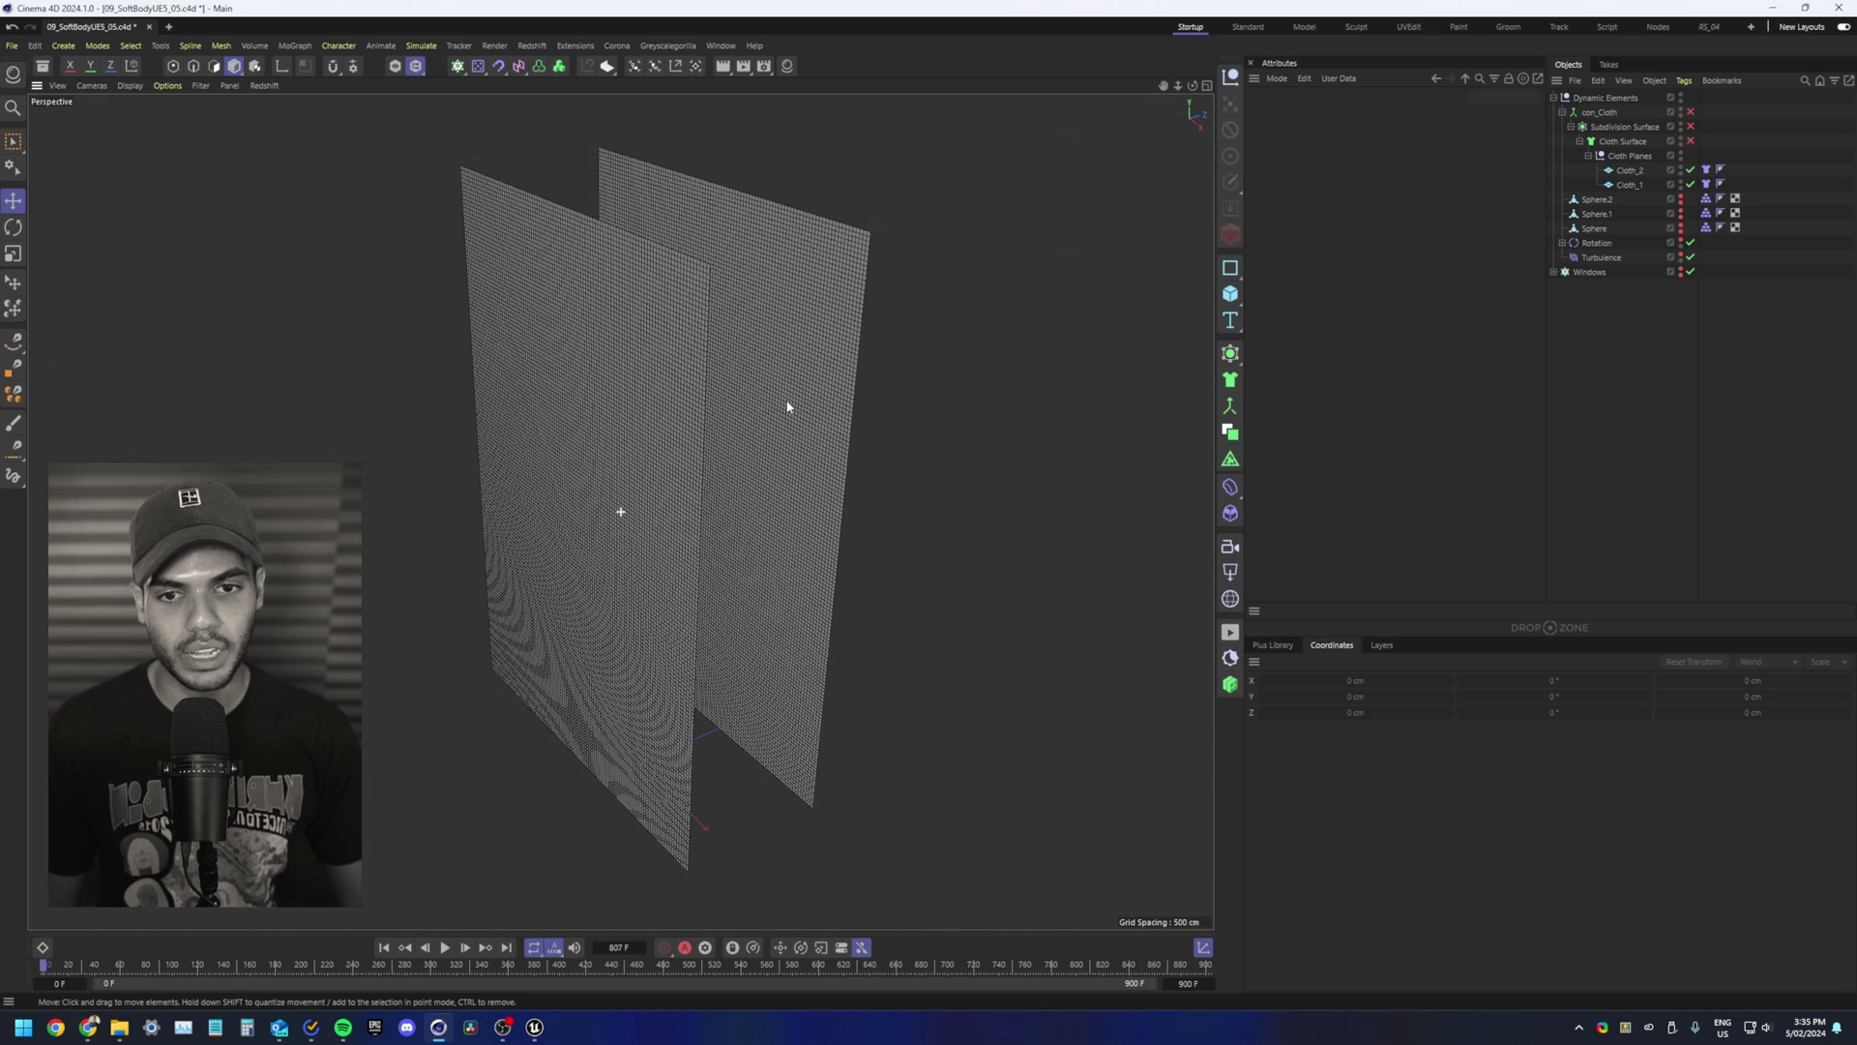
left_click(1632, 184)
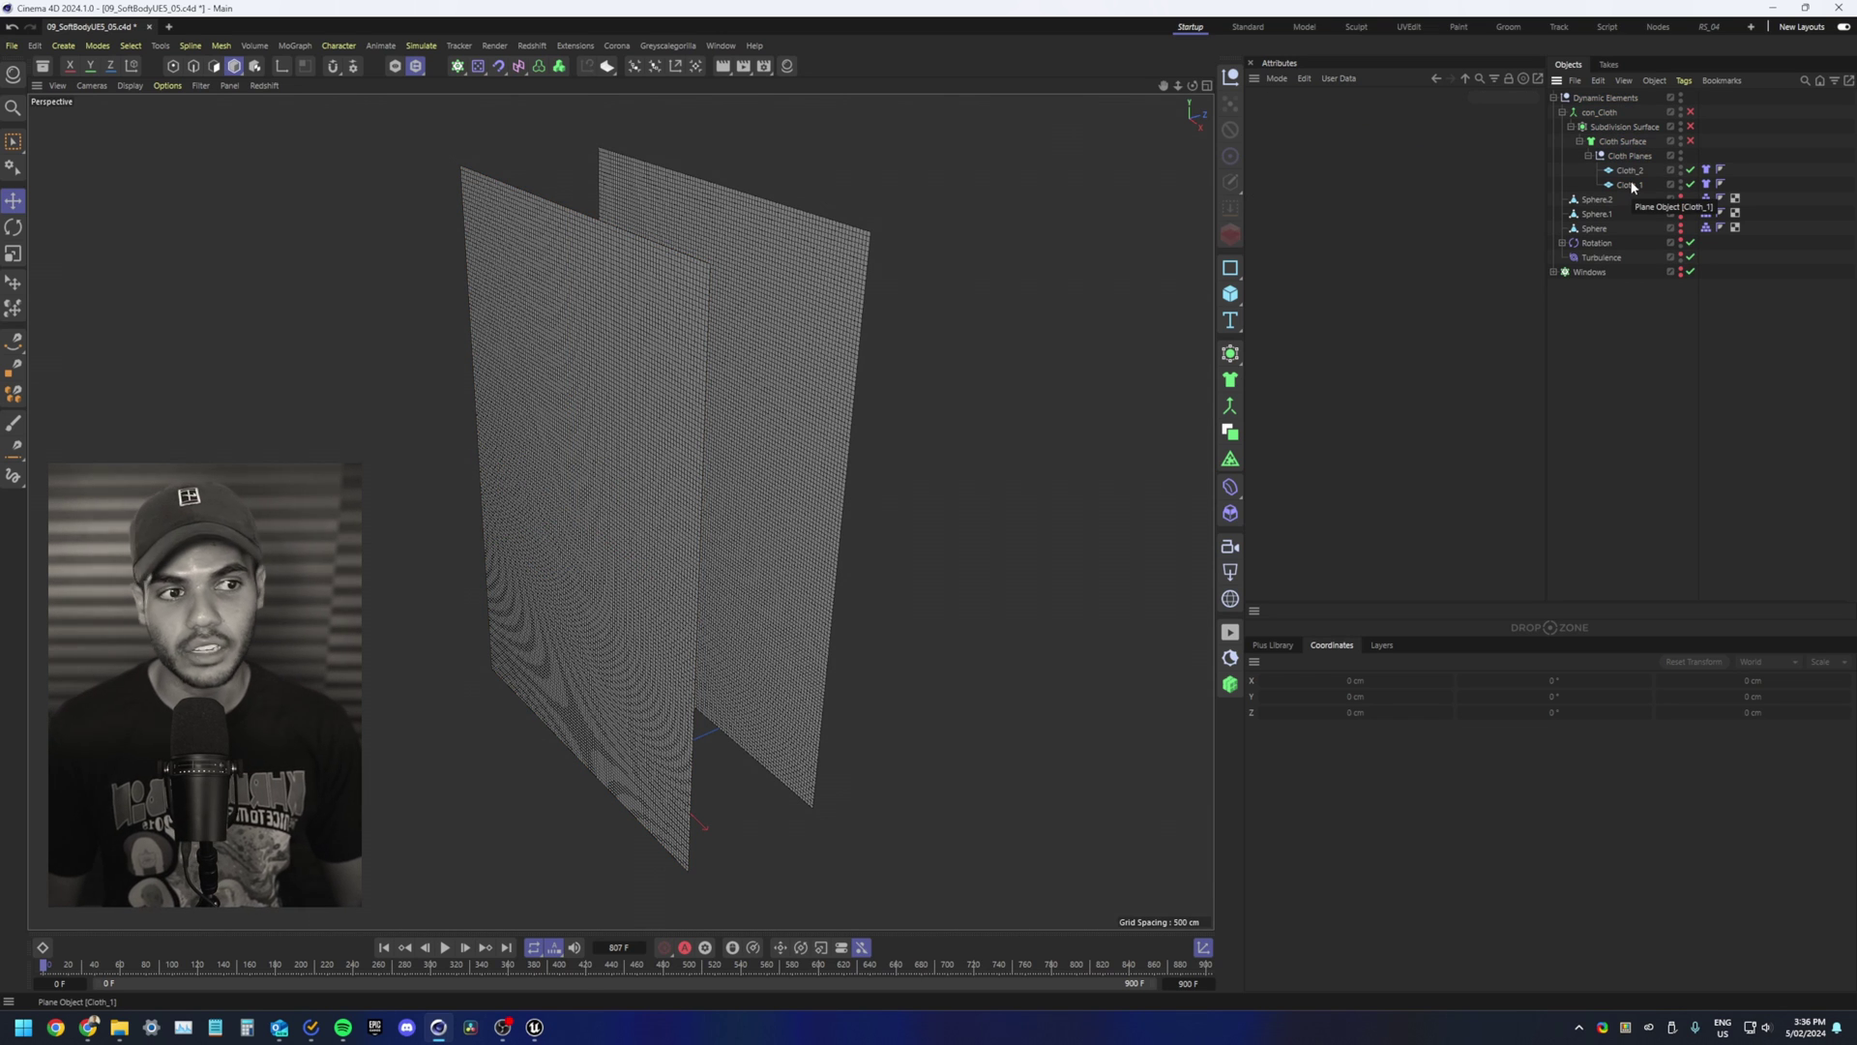
right_click(1633, 185)
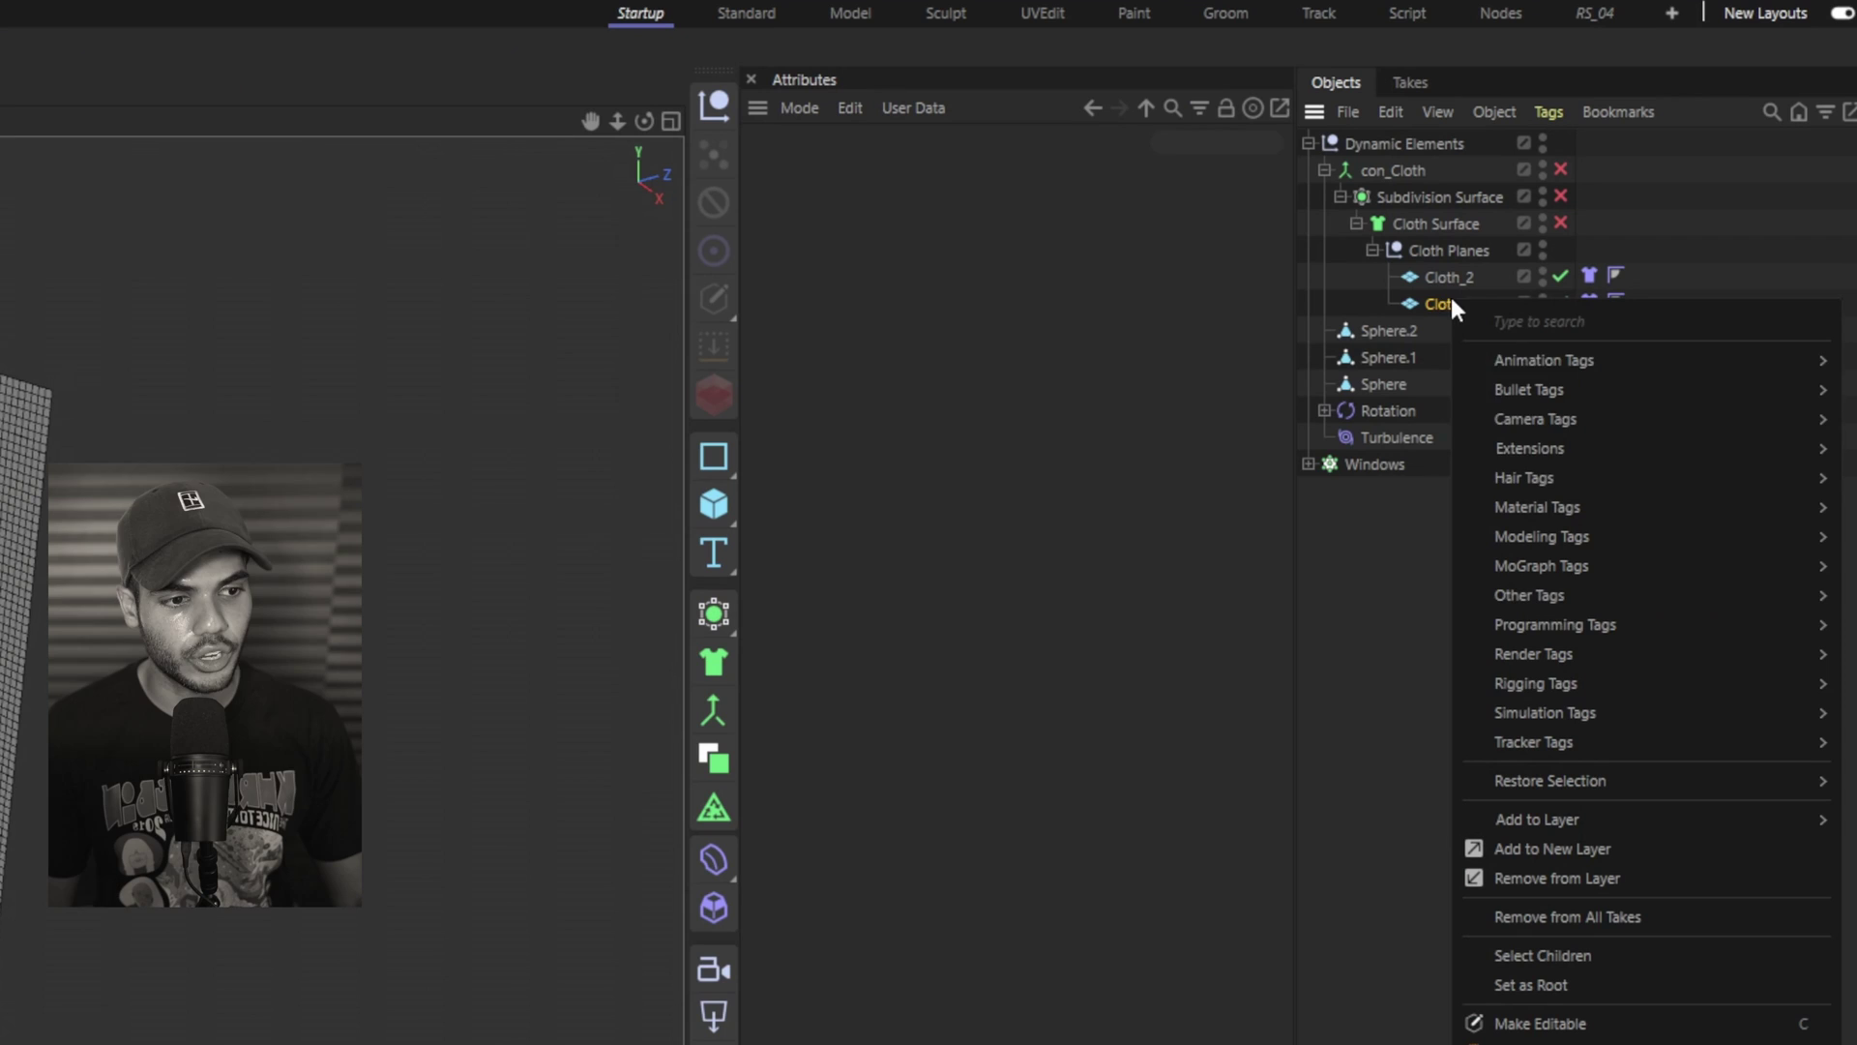
mouse_move(1704, 403)
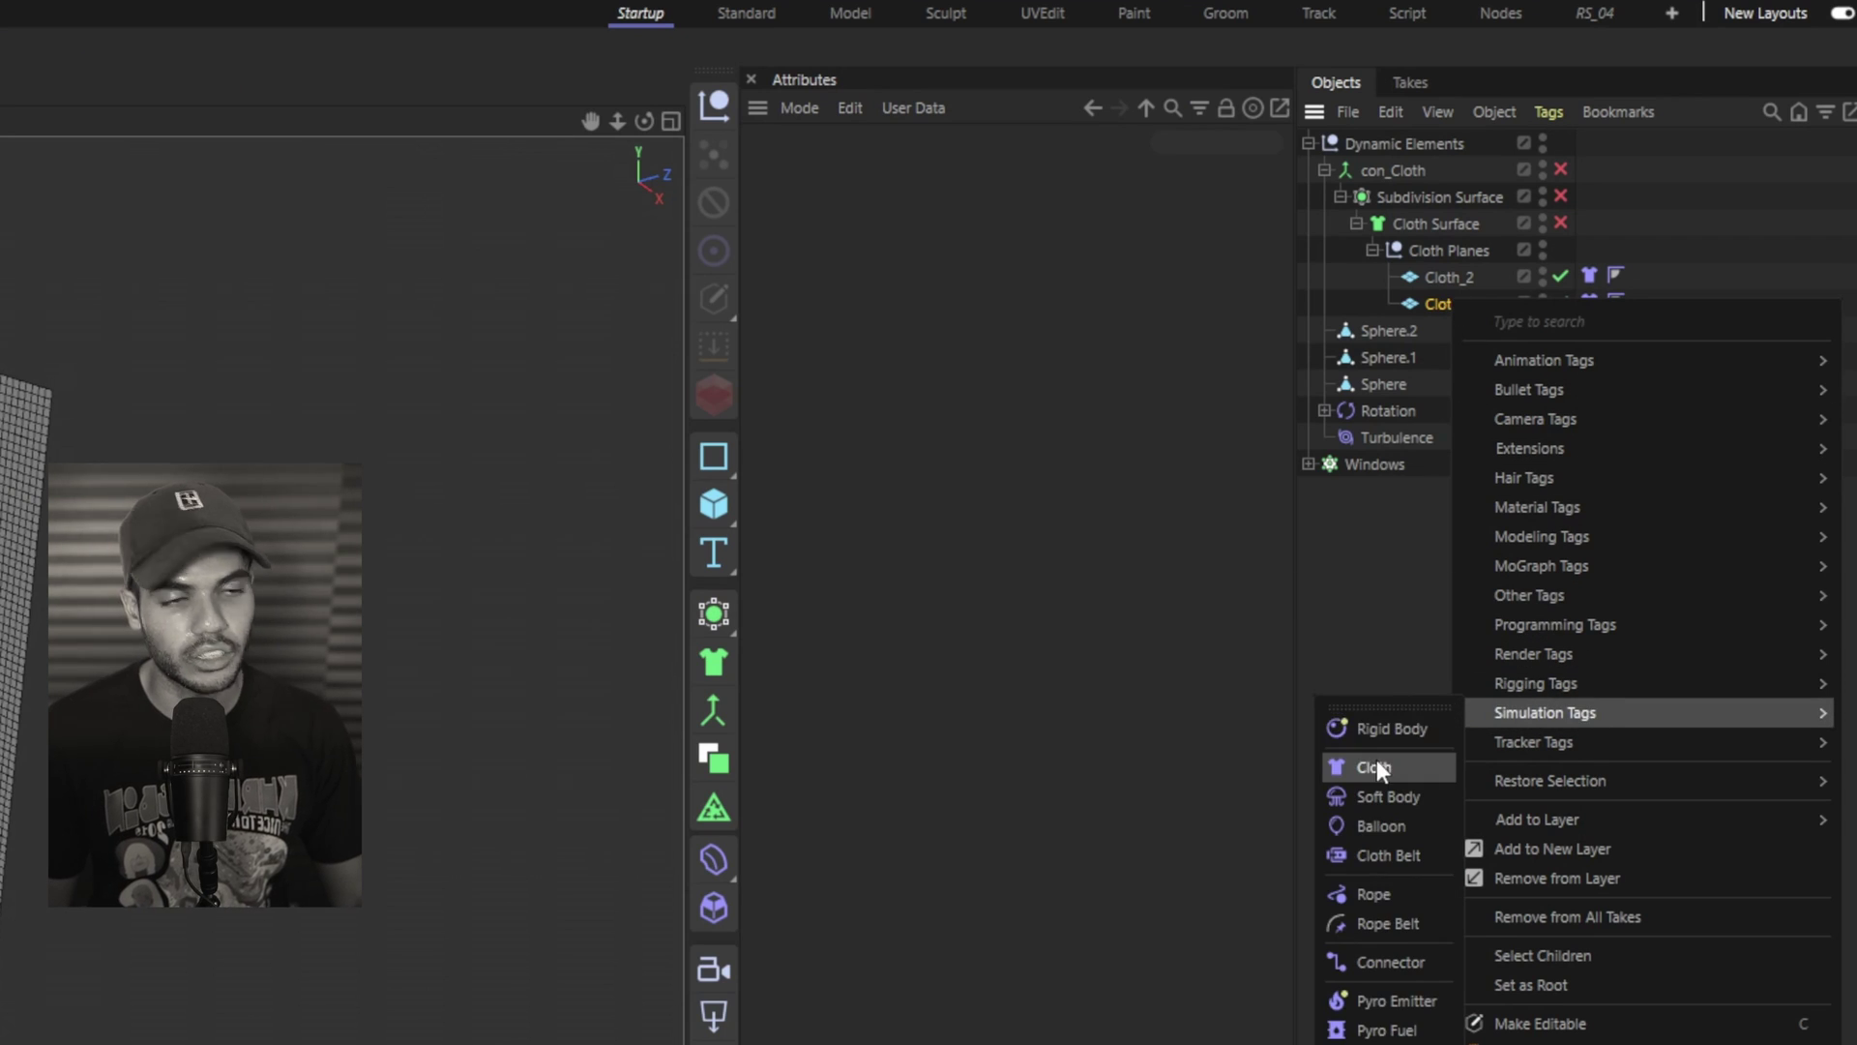
left_click(1374, 767)
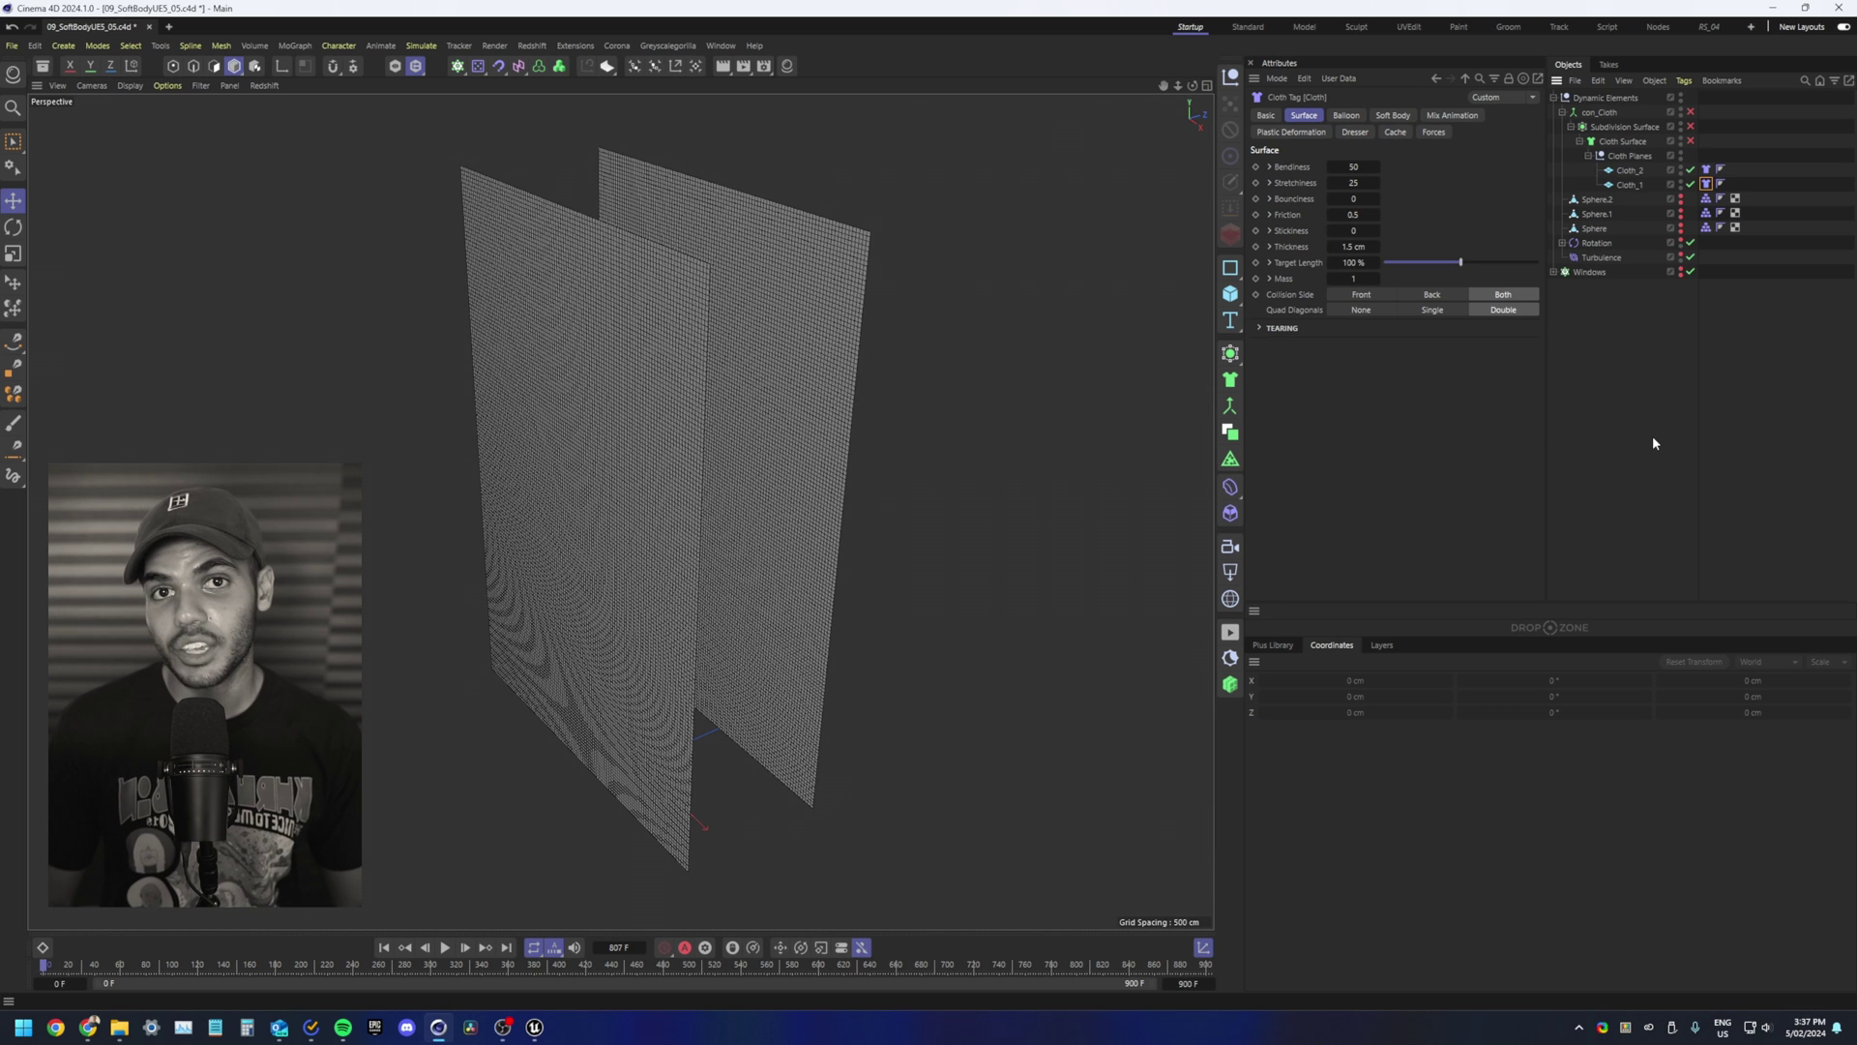
Step: Review the project's simulation scene settings and the object properties of the Turbulence and Rotation forces
left_click(1650, 440)
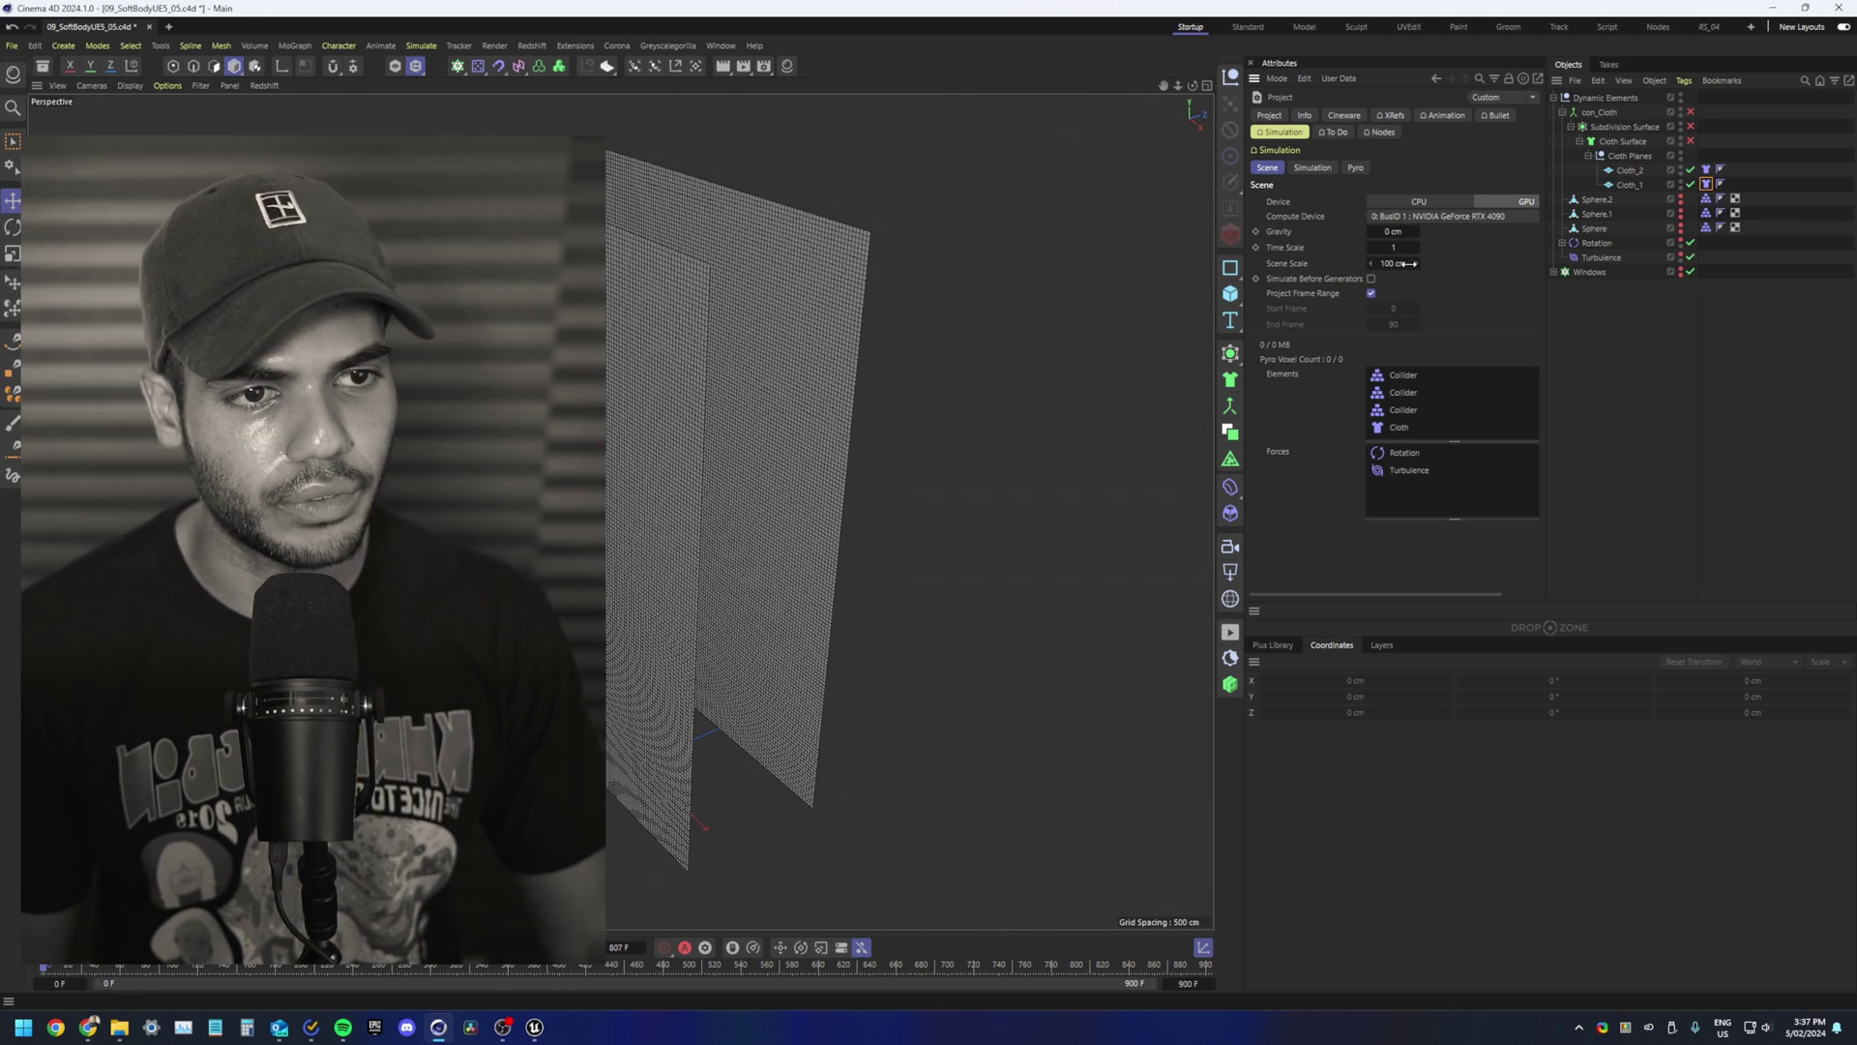
left_click(1404, 262)
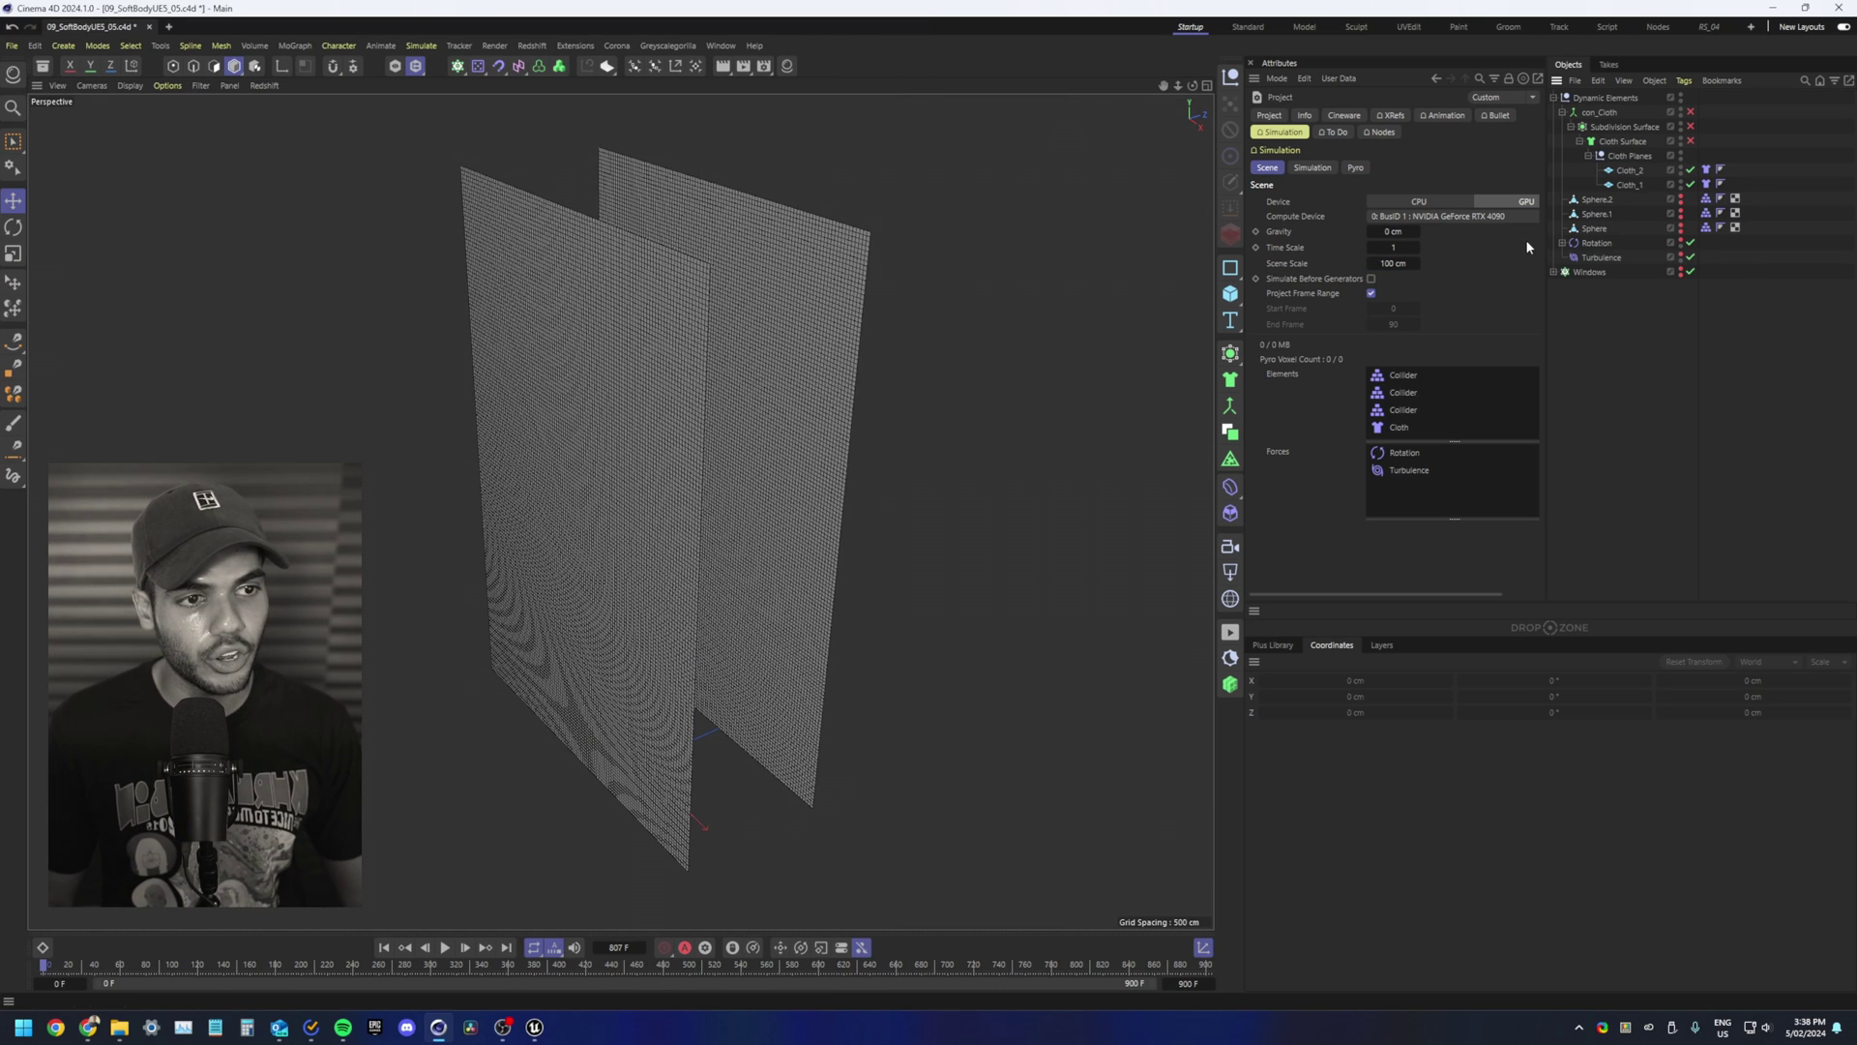
left_click(1598, 257)
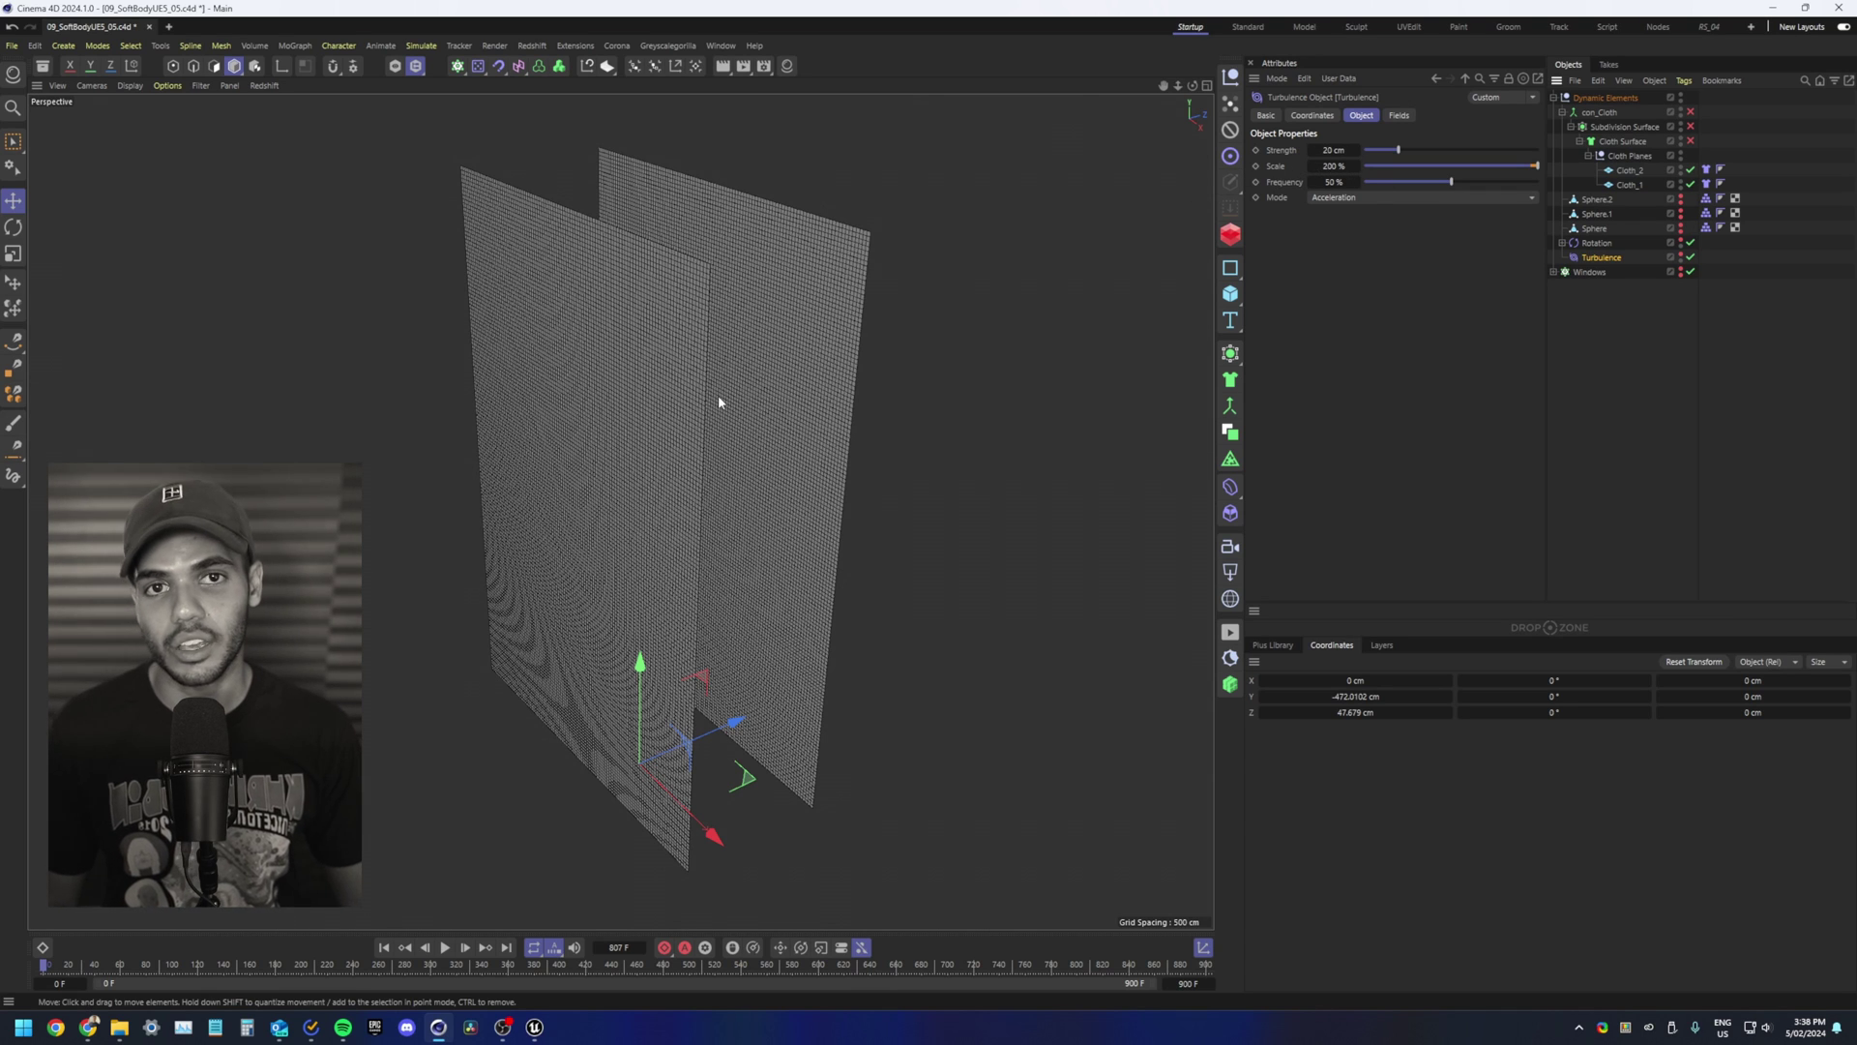
left_click(1597, 244)
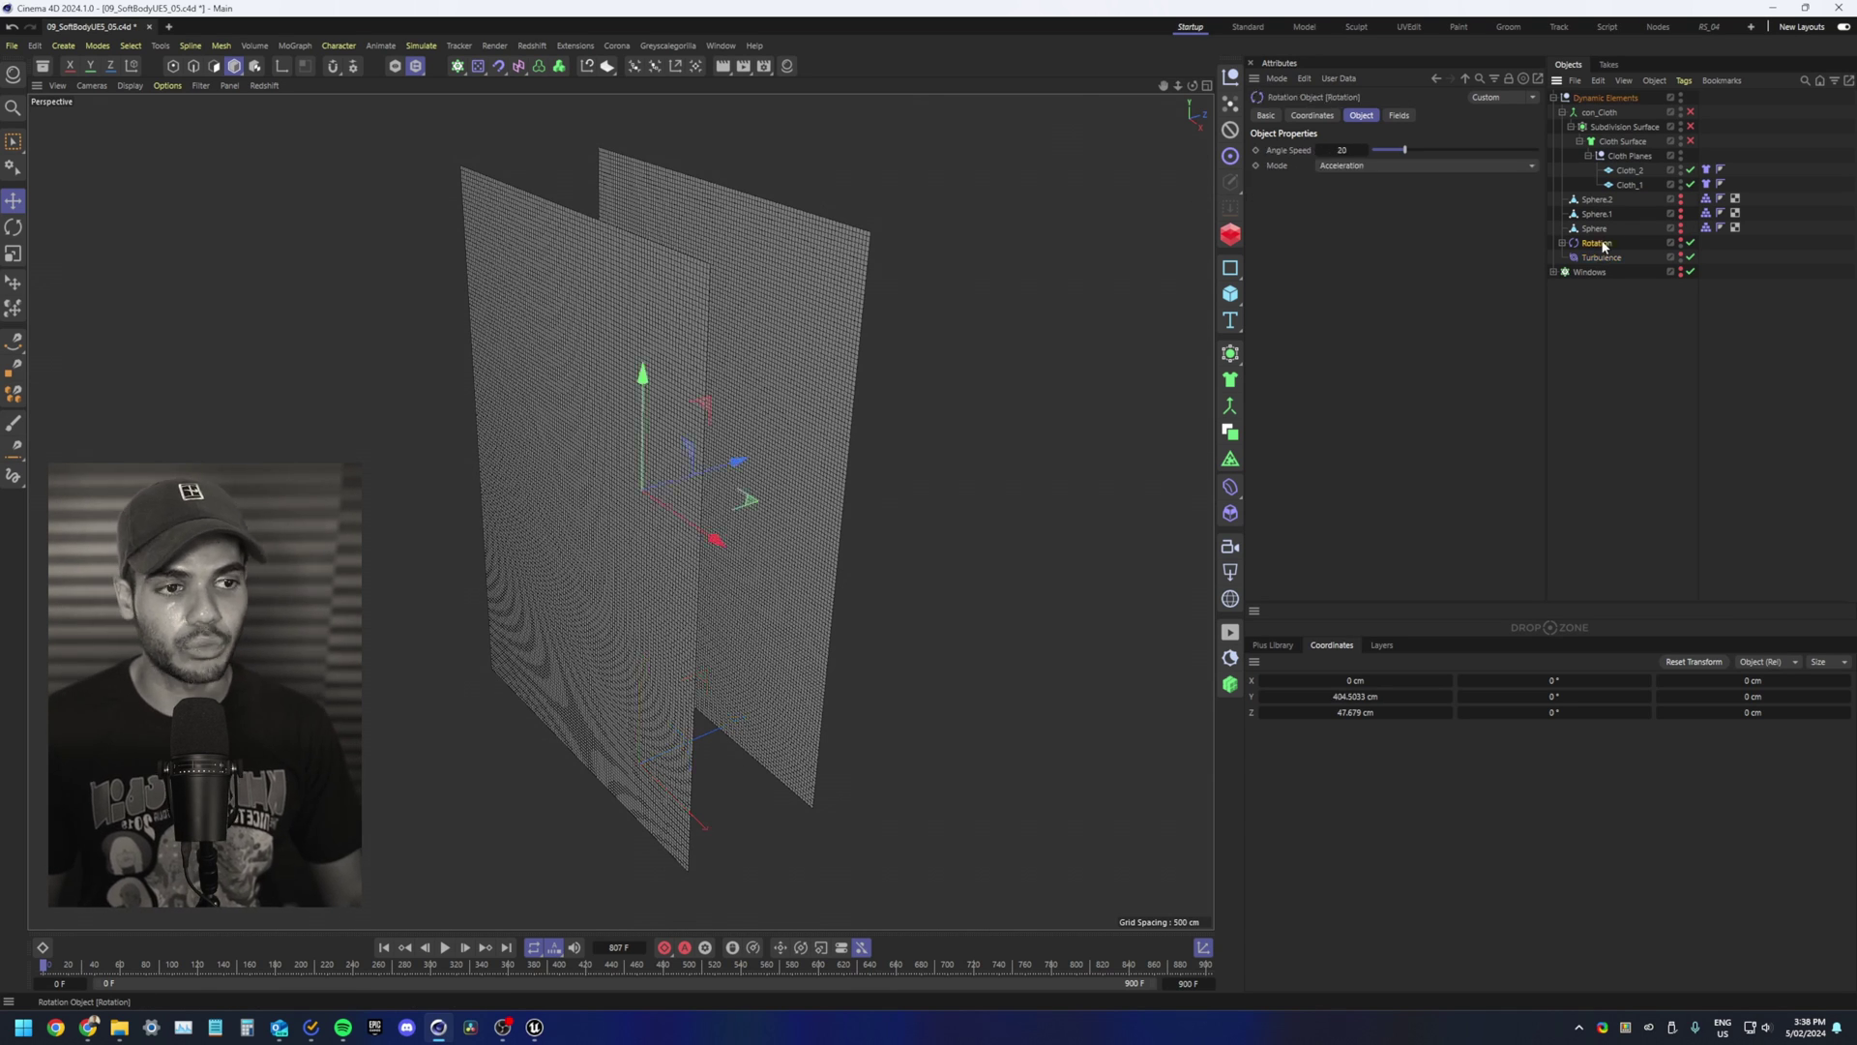
Step: Expand the Rotation force, make it visible in the viewport and select its Spherical Field
left_click(1561, 242)
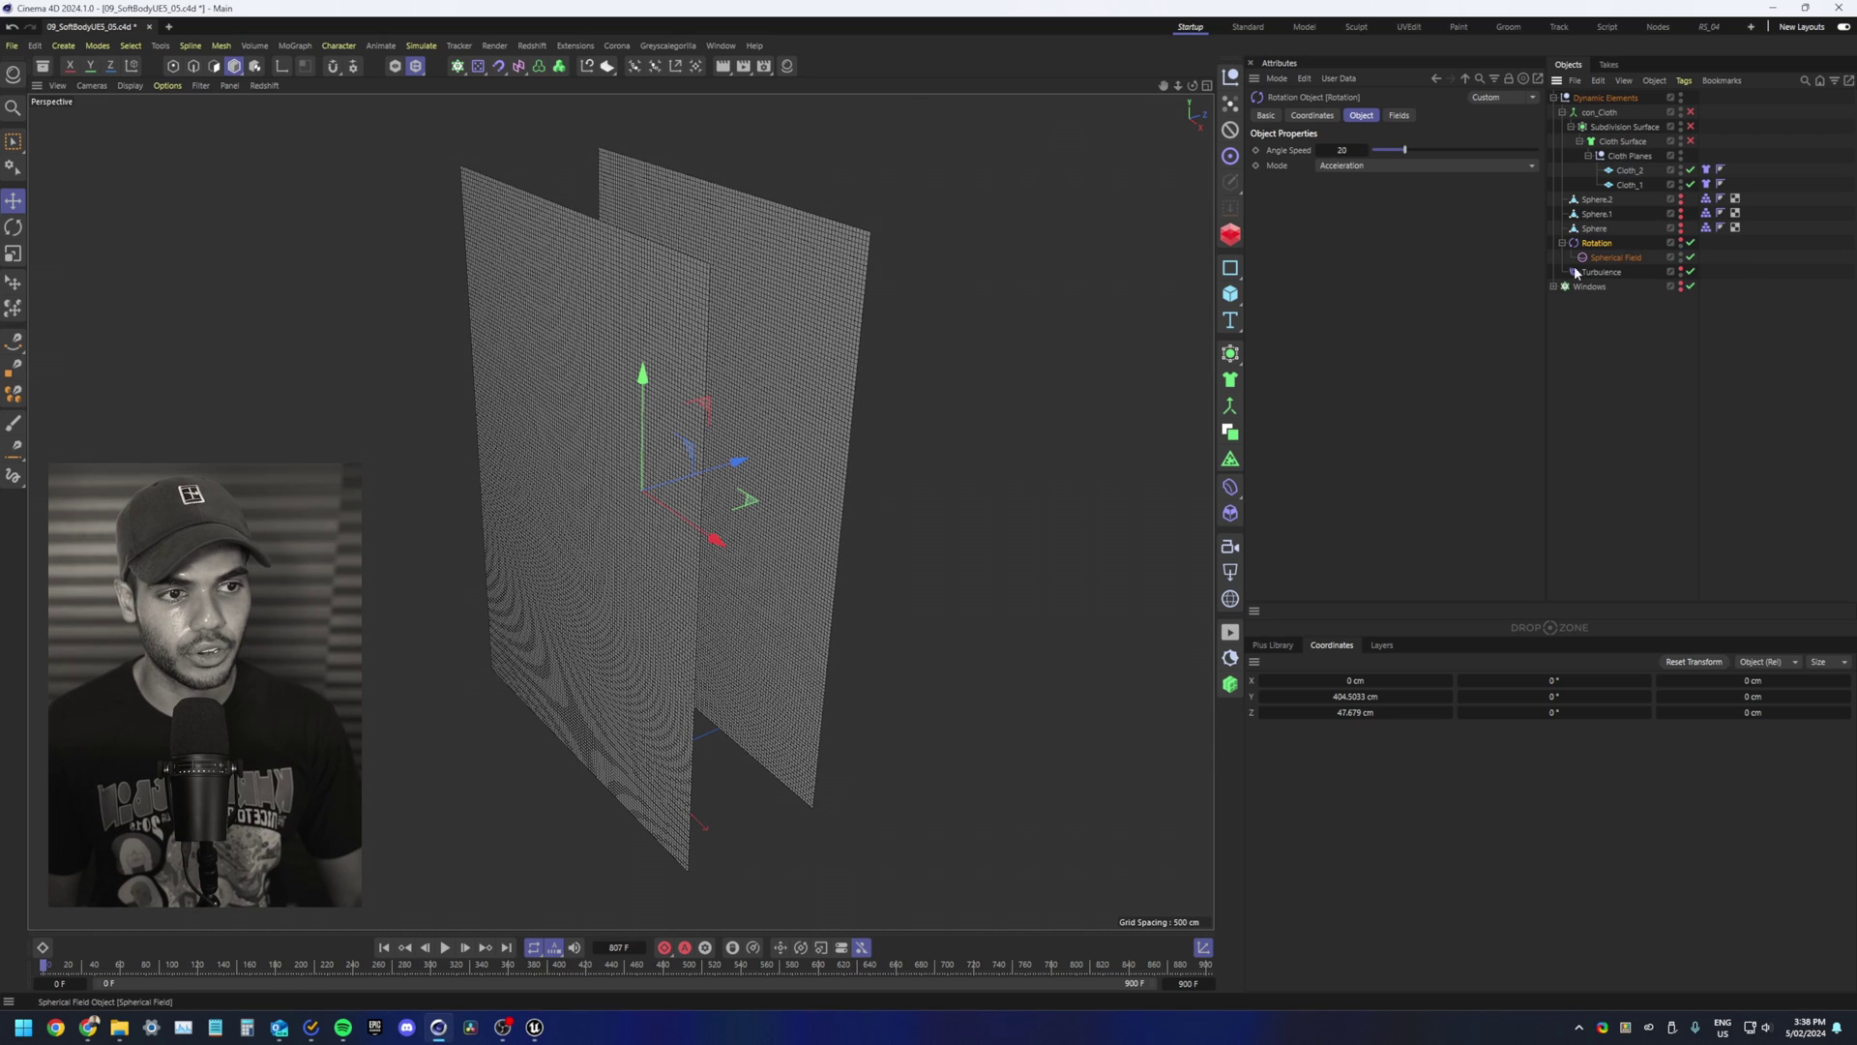
left_click_drag(606, 406, 638, 406, "alt")
left_click(1680, 241)
left_click_drag(814, 416, 755, 514, "alt")
left_click_drag(910, 356, 701, 471, "alt")
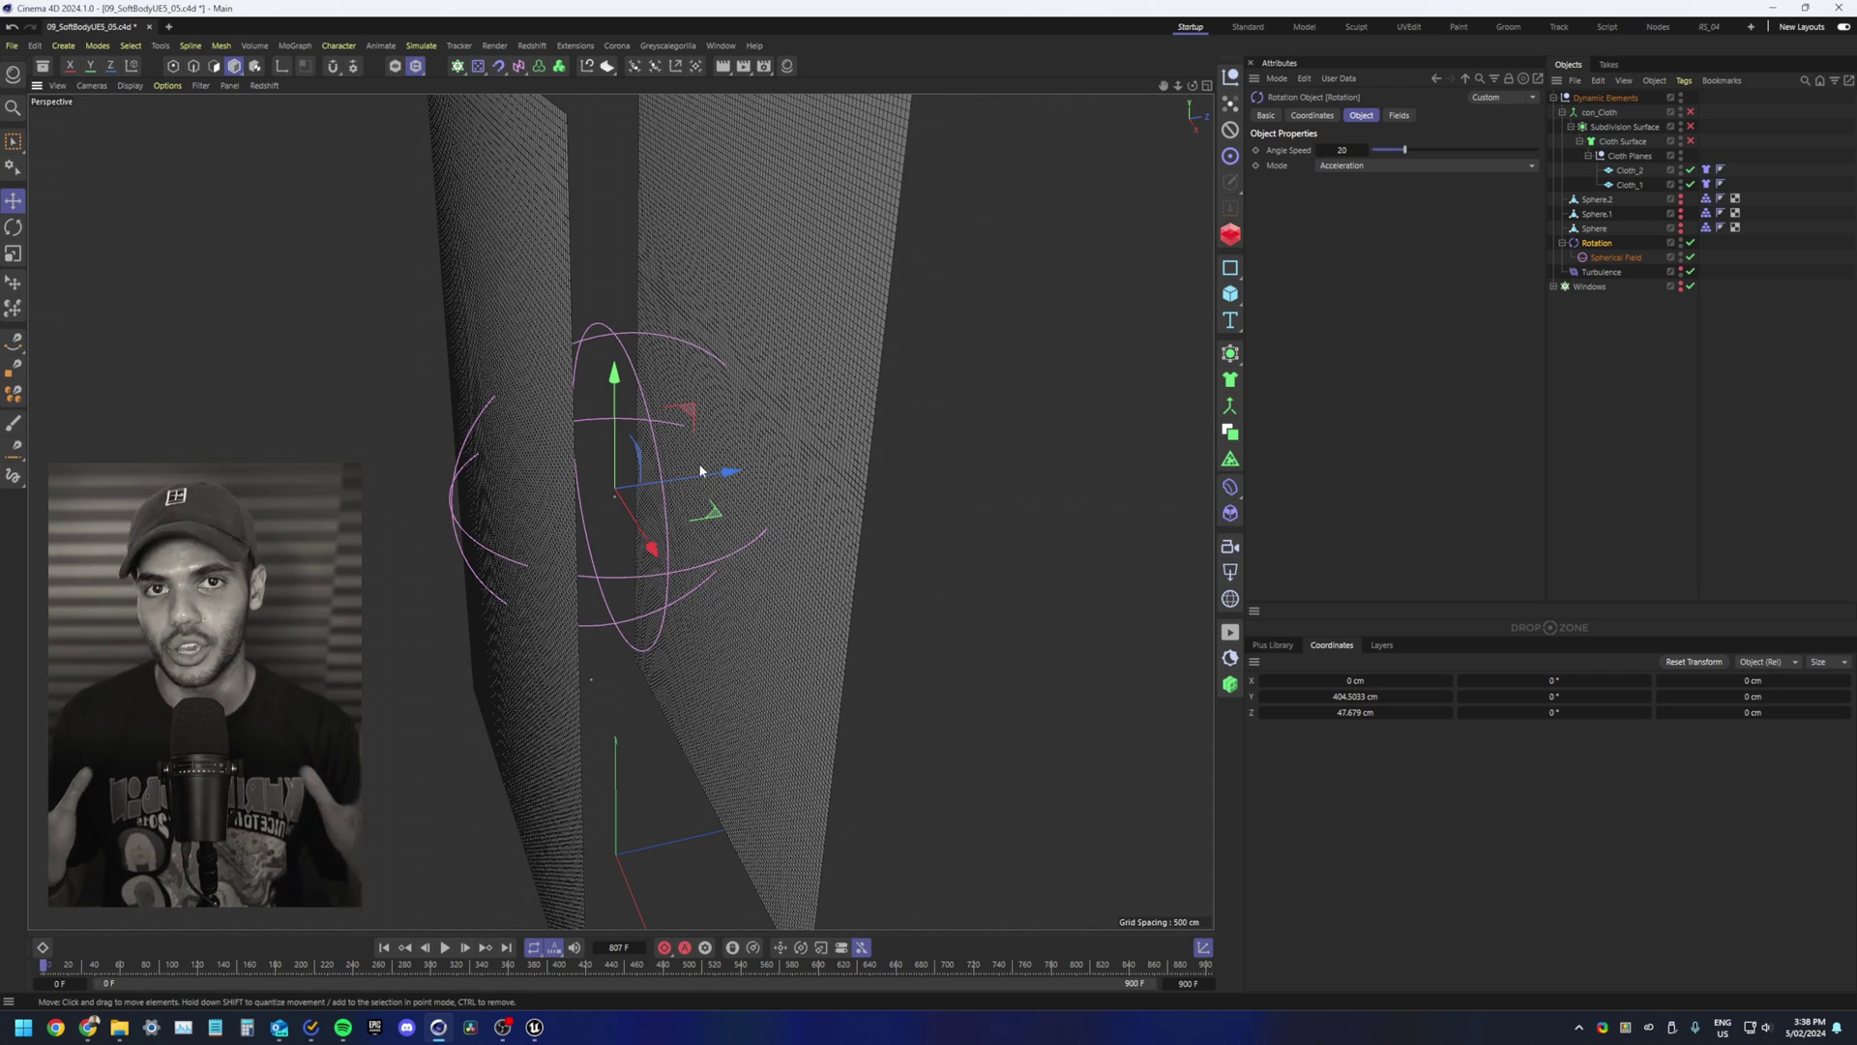
left_click(1616, 257)
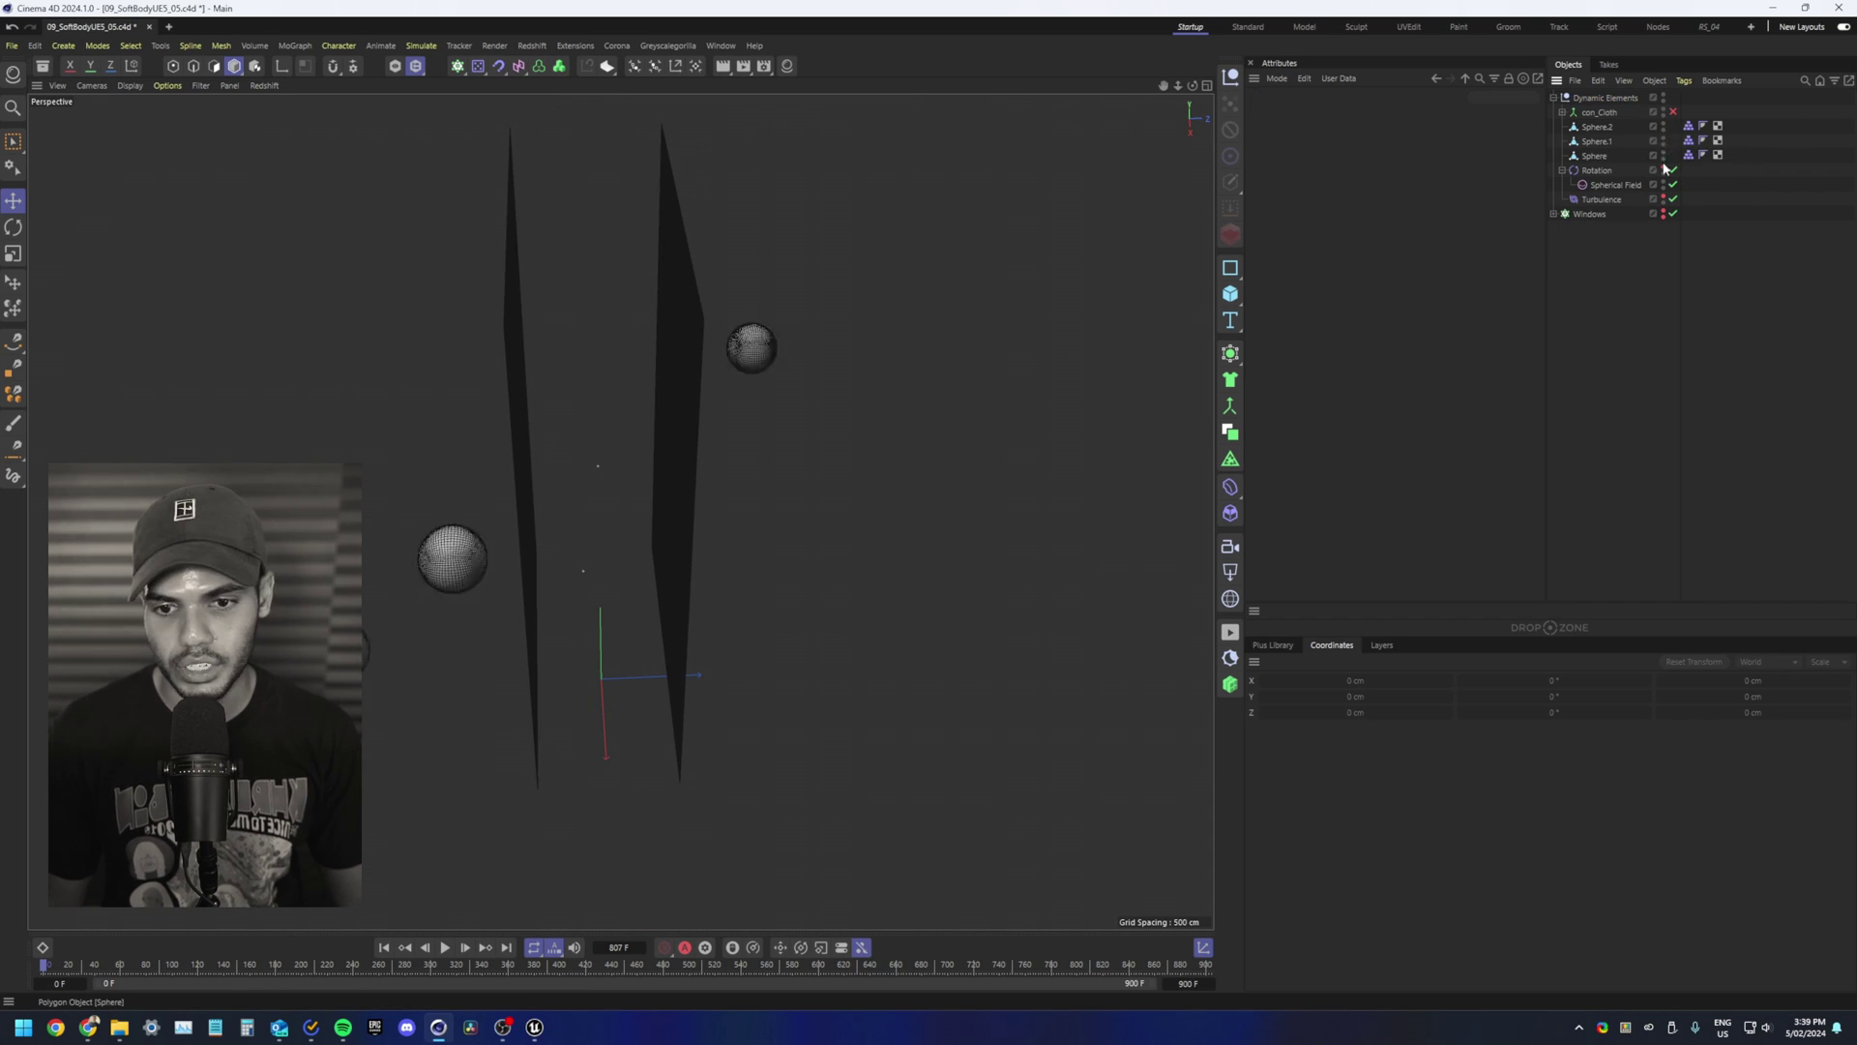
Step: Inspect the position keyframes of Sphere, Sphere.1 and Sphere.2 and examine their animation in the timeline
left_click(1594, 156)
left_click(1320, 115)
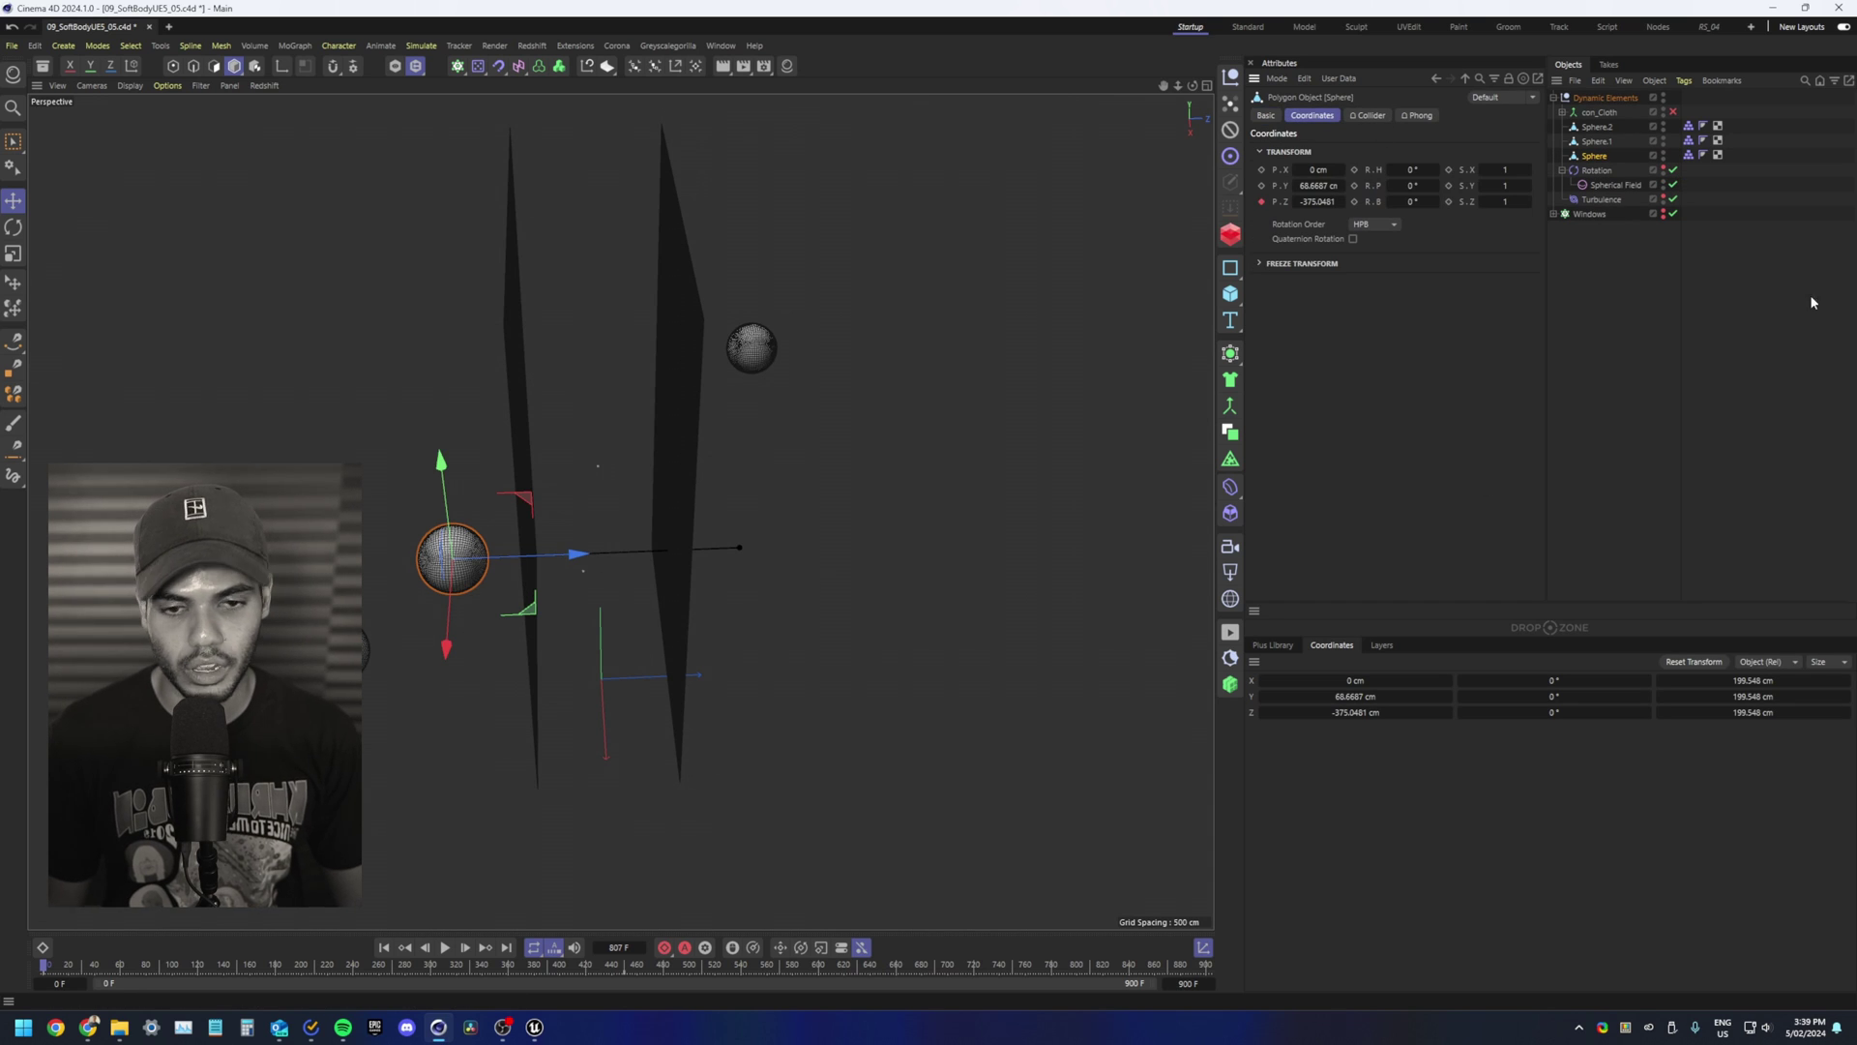
left_click(1595, 142)
left_click_drag(582, 412, 662, 308, "alt")
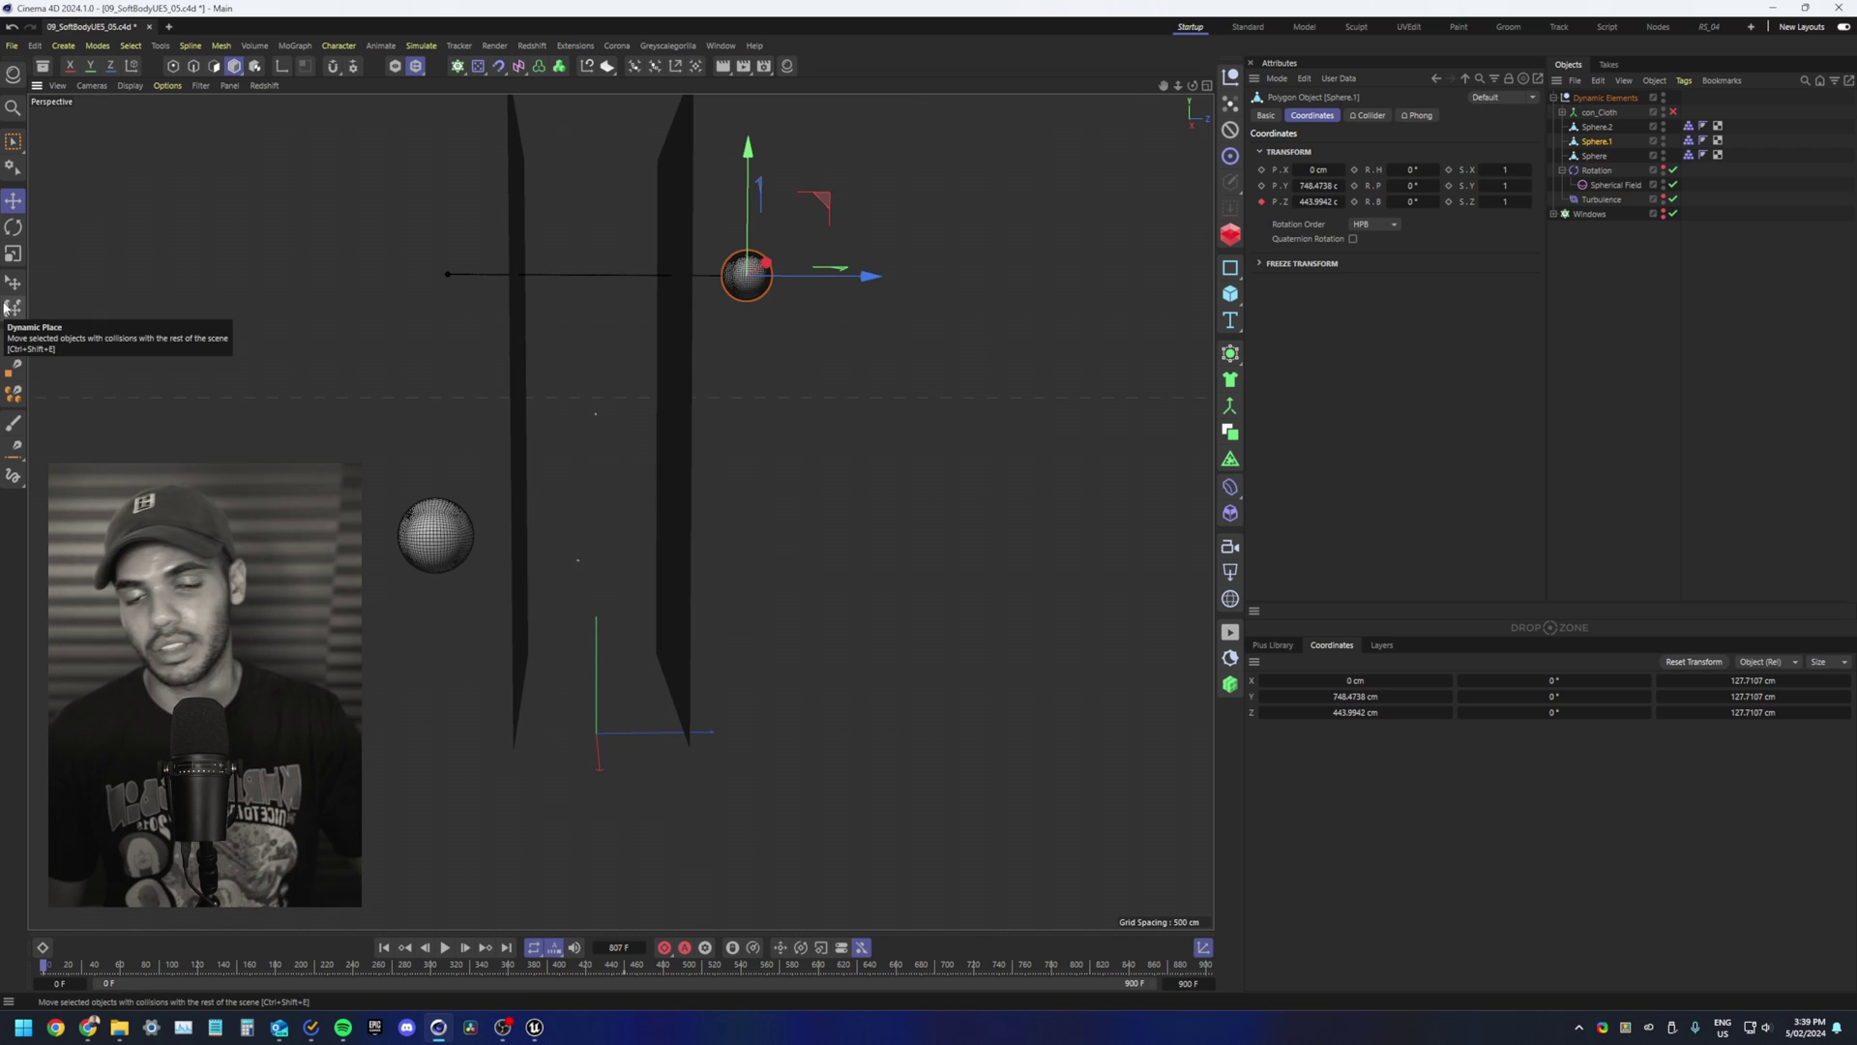
left_click(1598, 128)
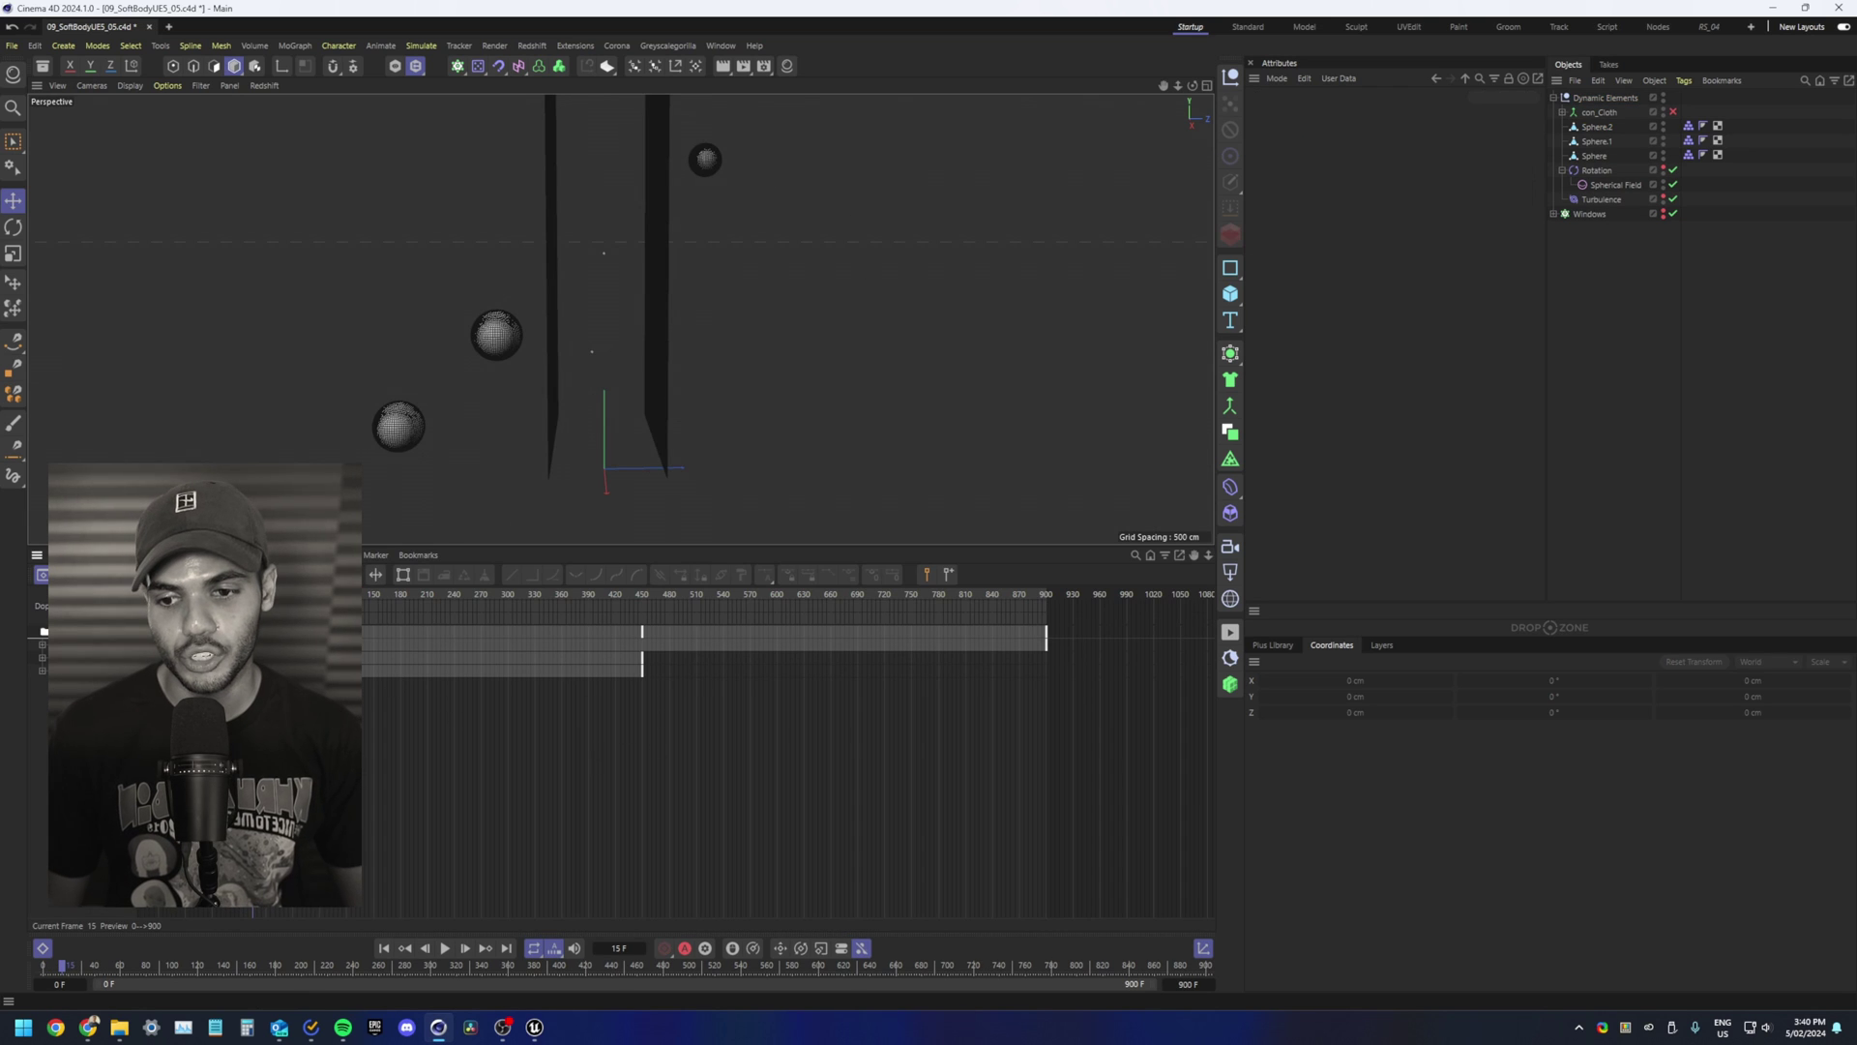
left_click_drag(253, 632, 418, 631)
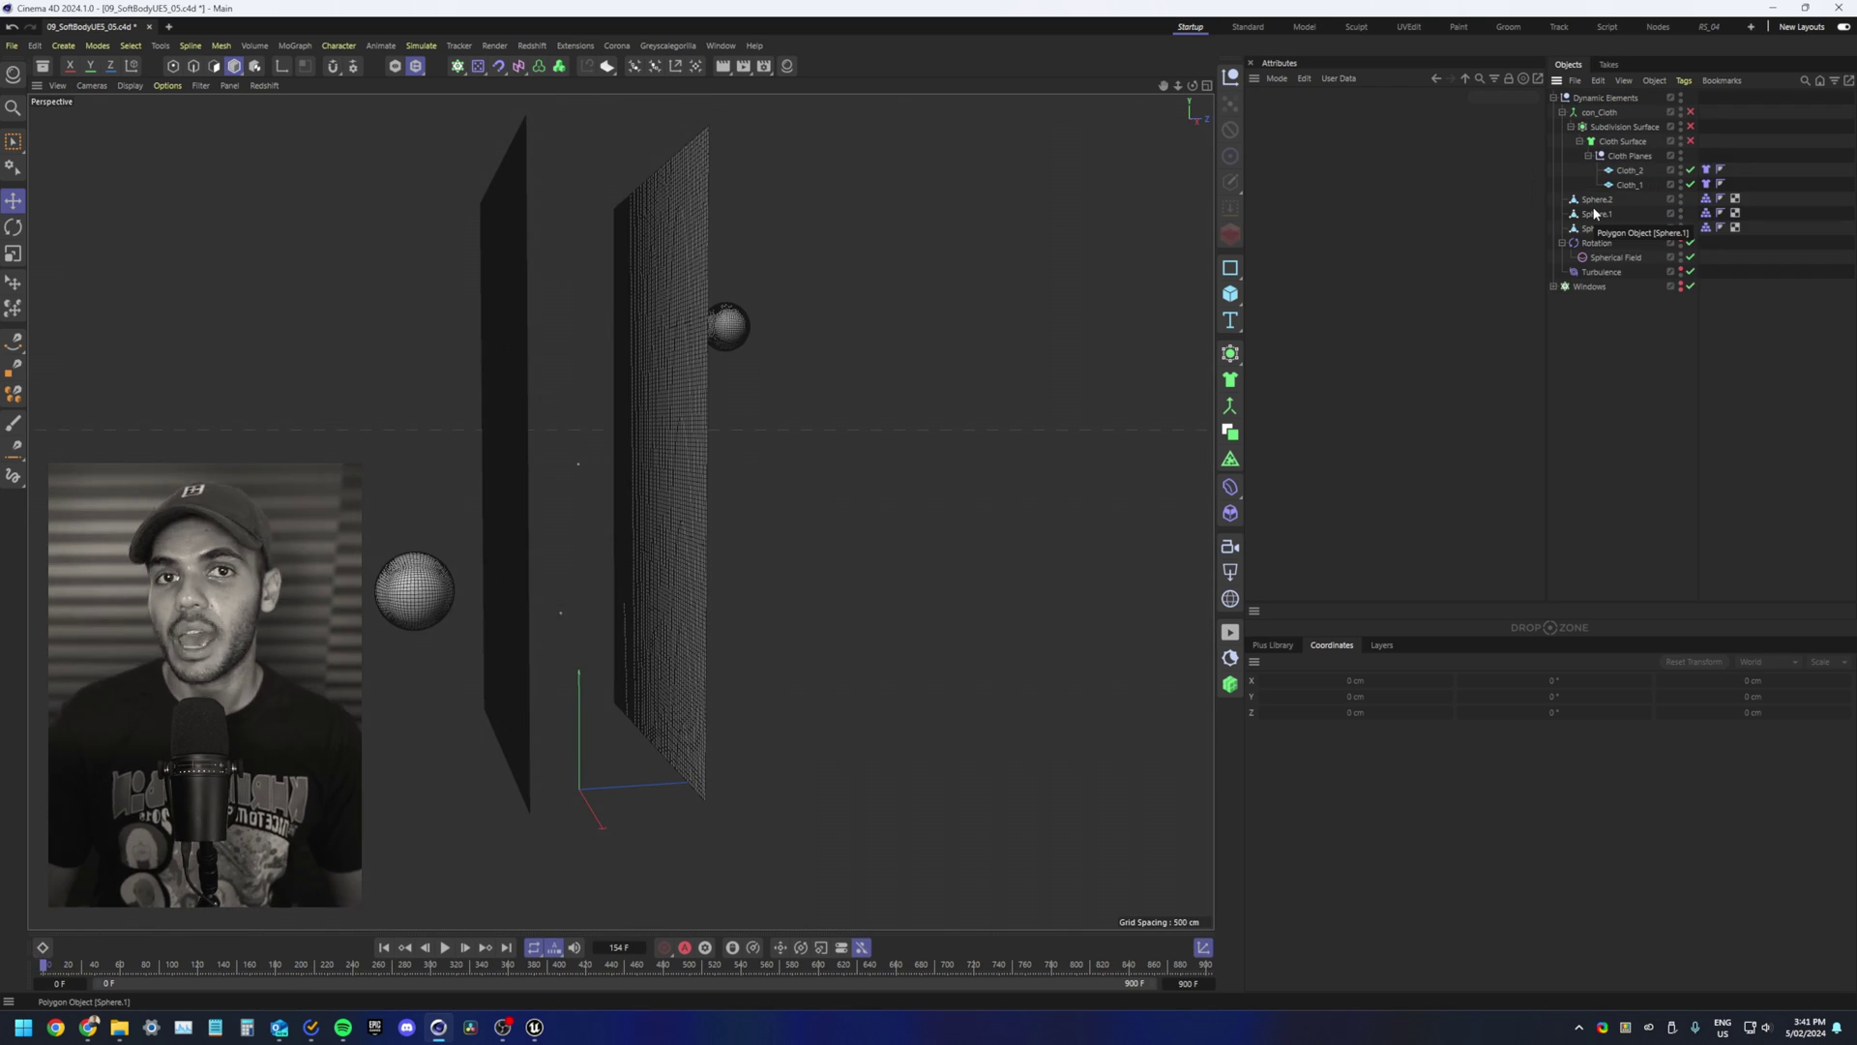
Step: Browse the tags that can be assigned to Sphere.2
right_click(1596, 199)
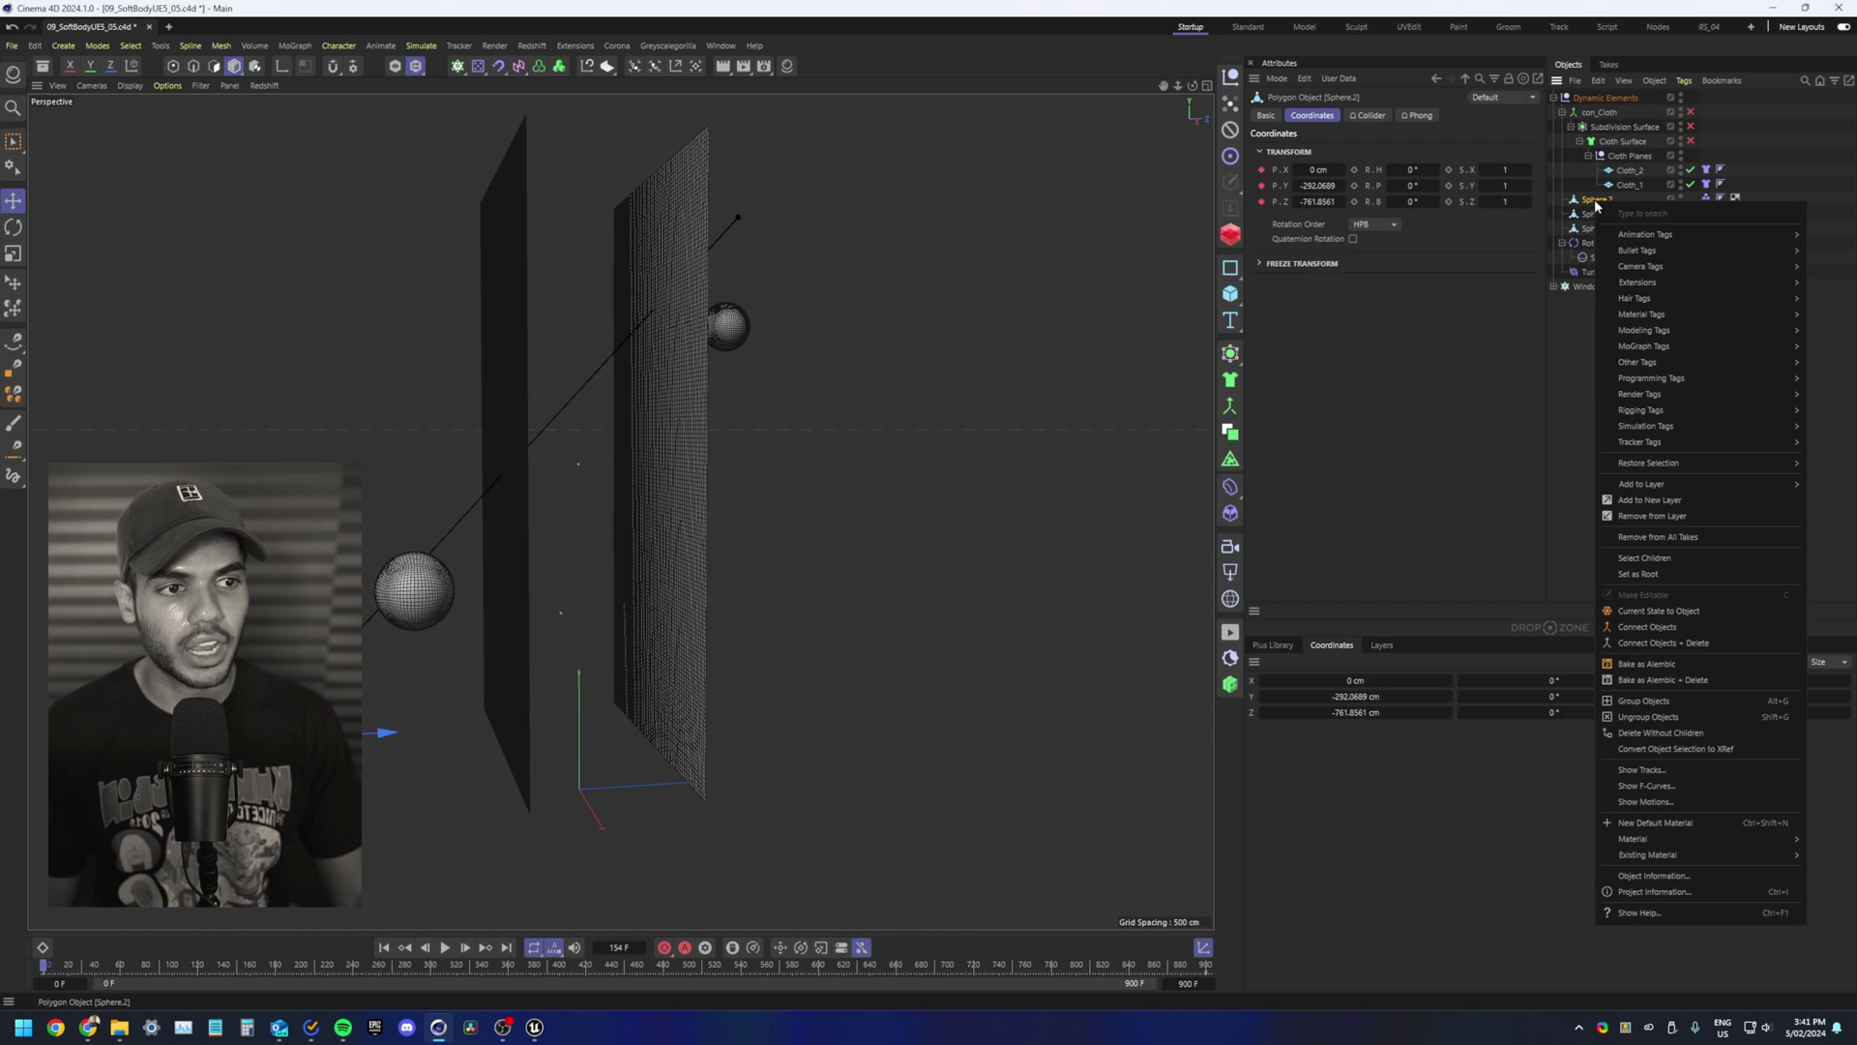
mouse_move(1673, 426)
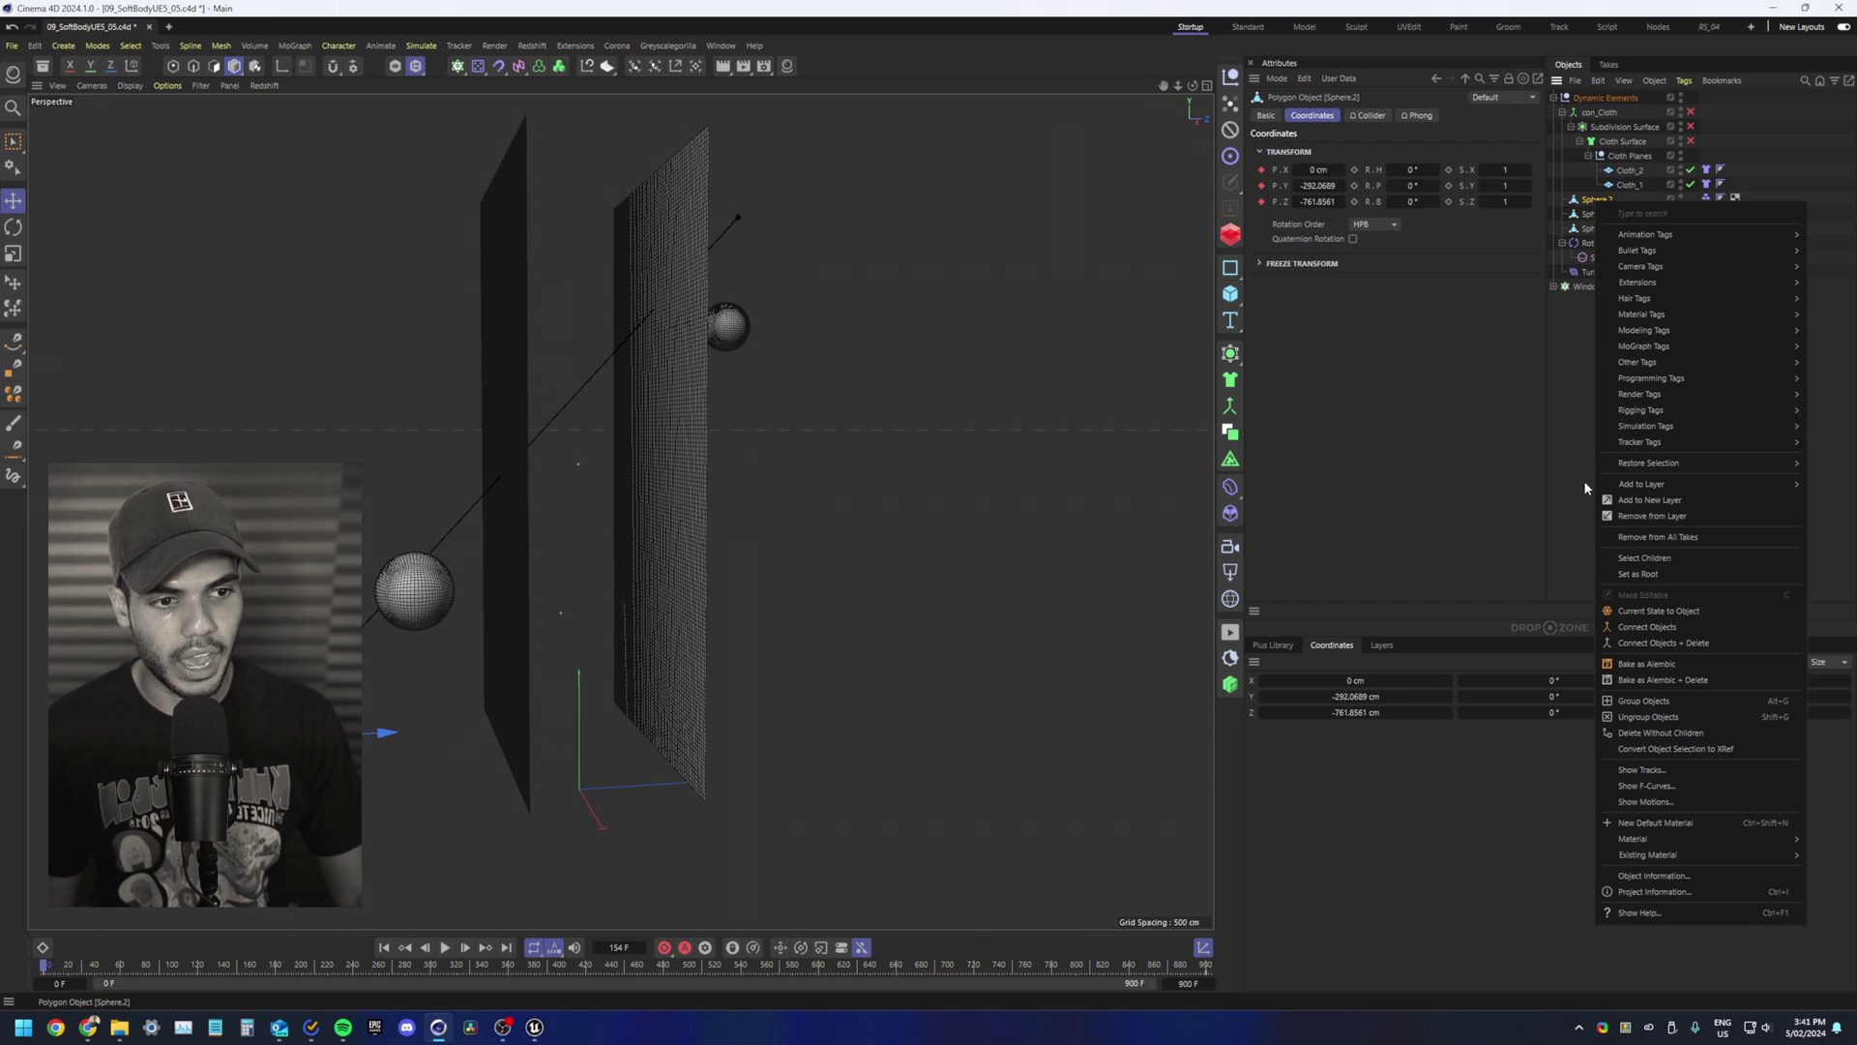
left_click(1629, 299)
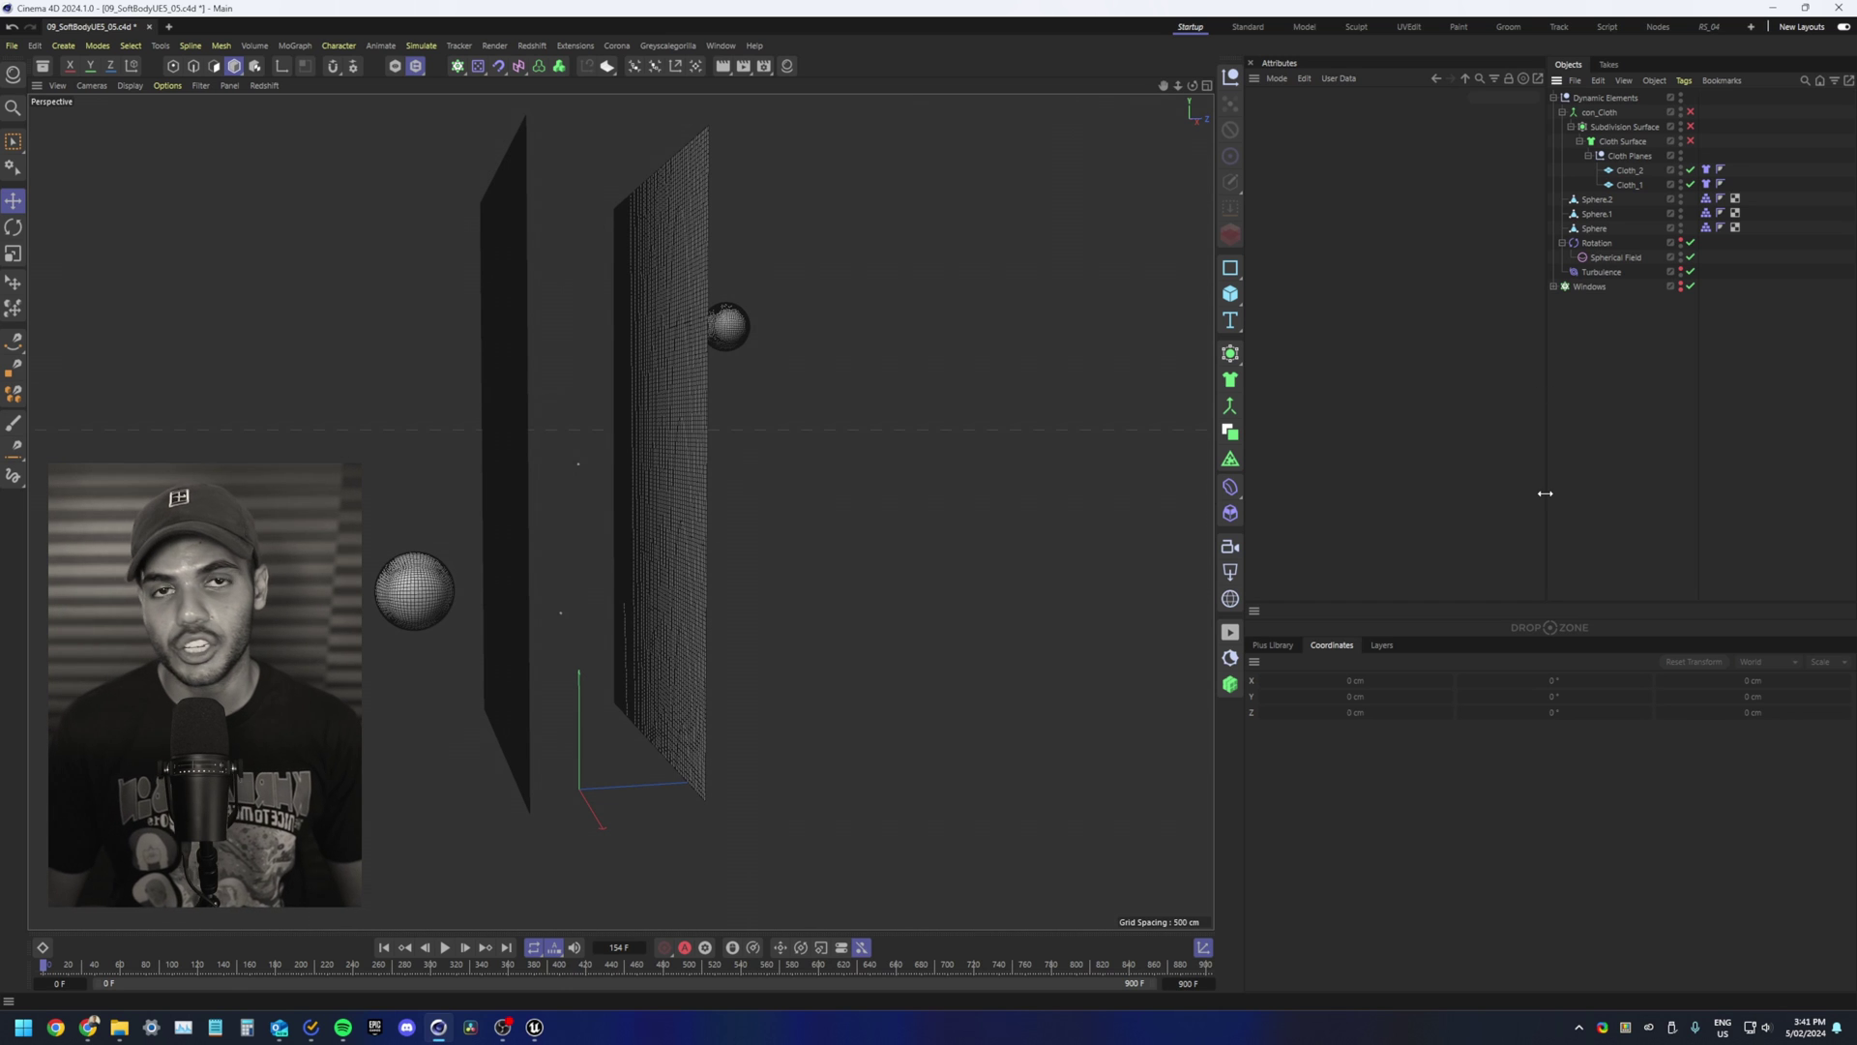
Step: Open the cache settings of the Cloth tag on the Cloth_2 plane
left_click(1708, 170)
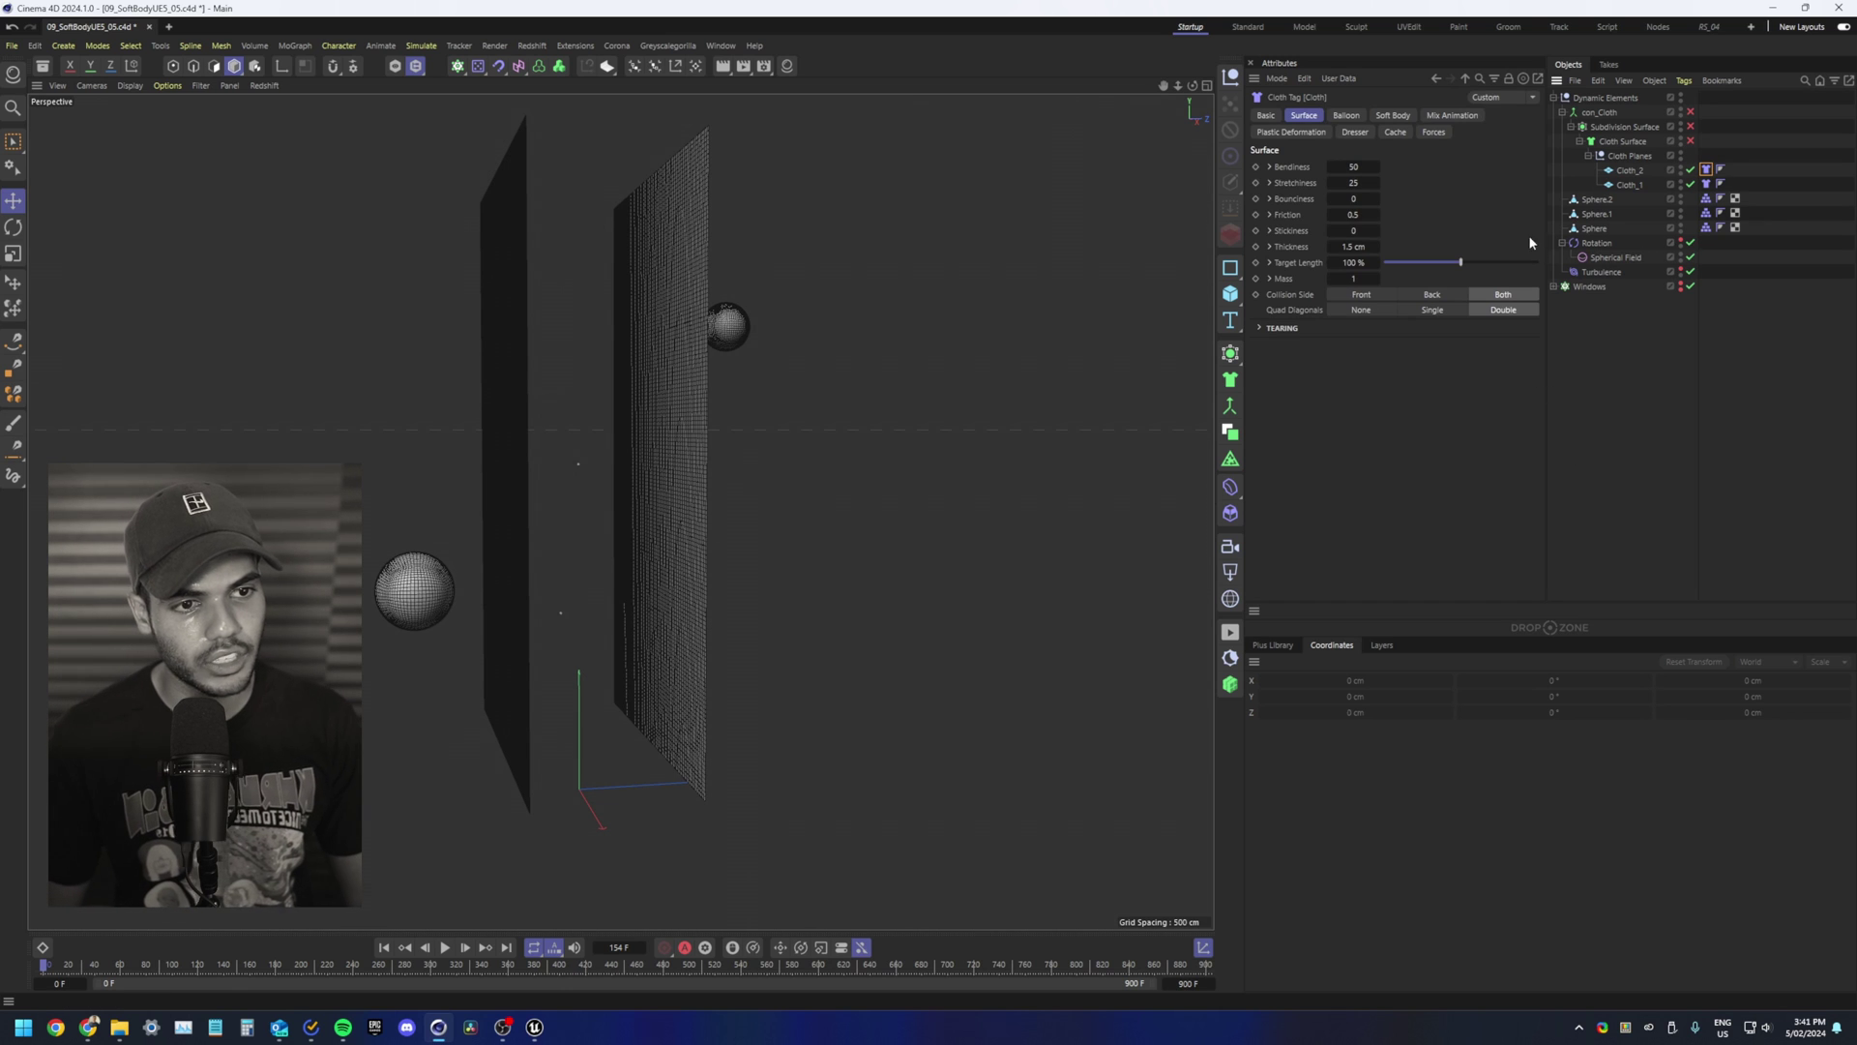
left_click(1423, 135)
left_click(1395, 131)
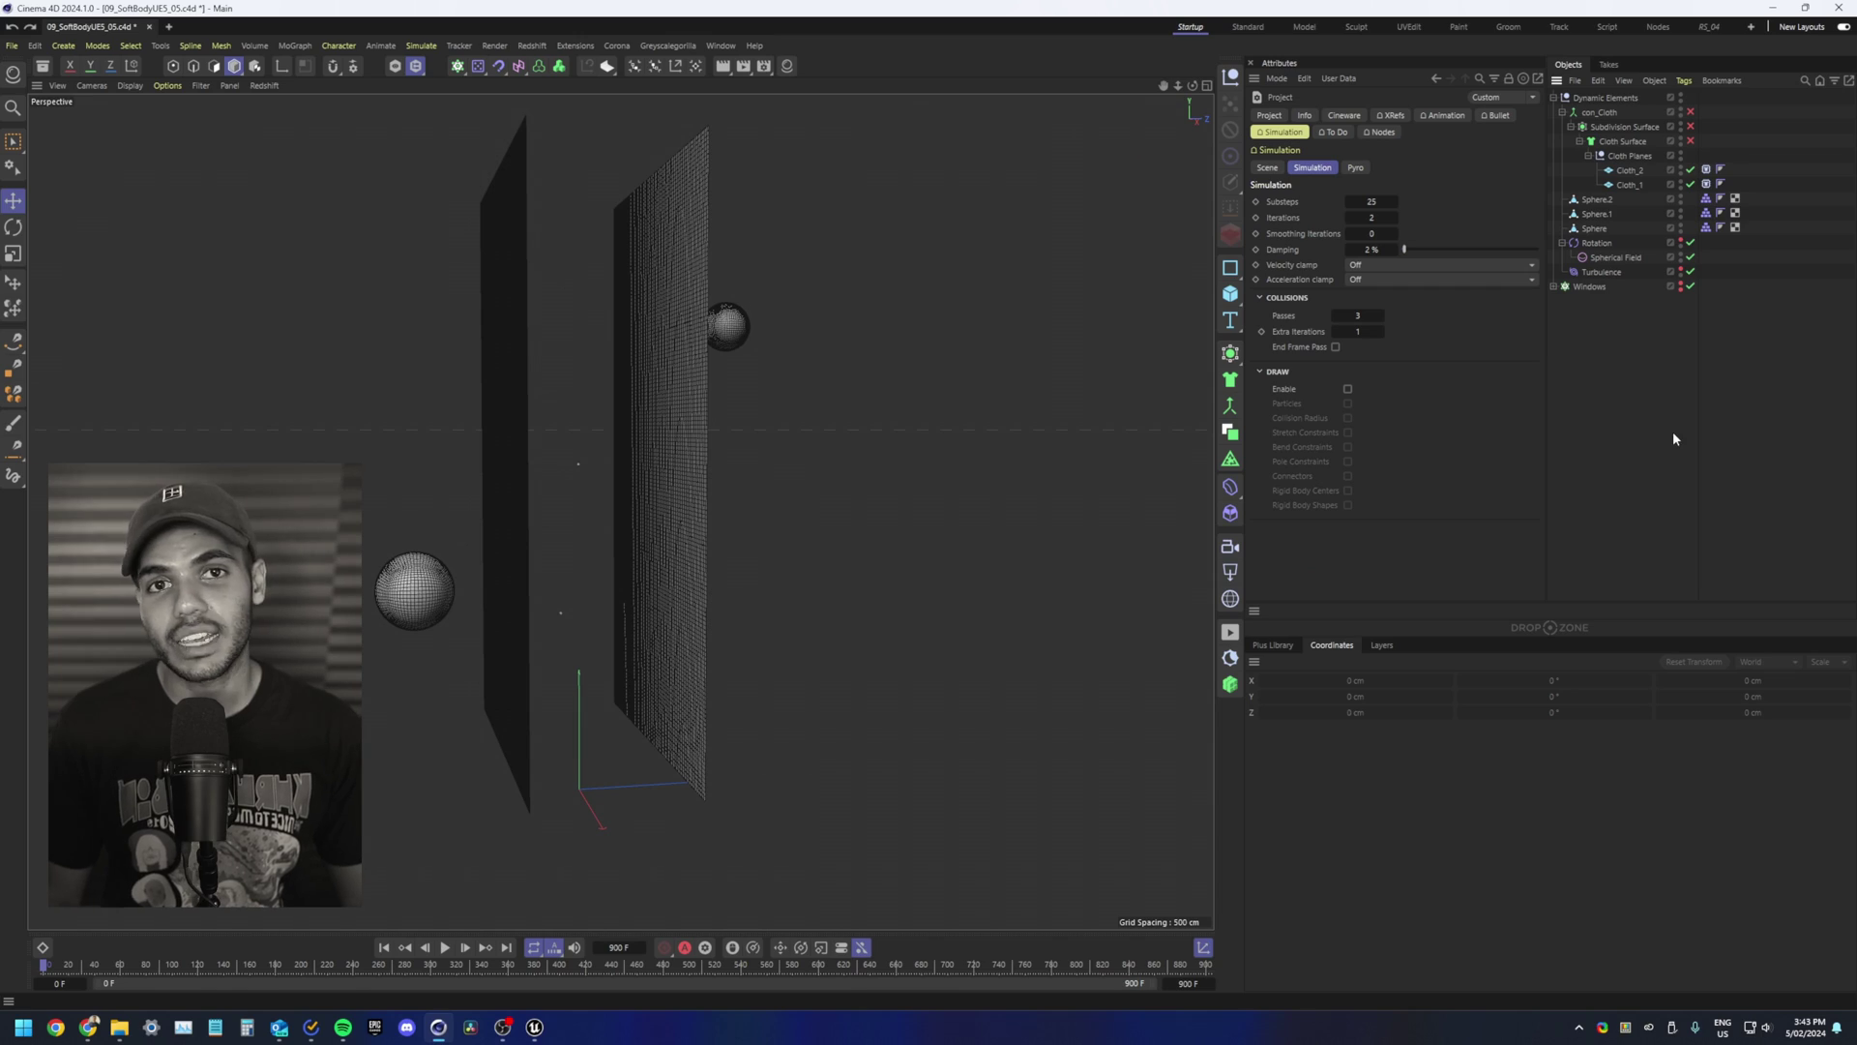
Step: Enable the Cloth Surface and Subdivision Surface generators above the cloth planes and open the subdivision's object properties
left_click(1629, 155)
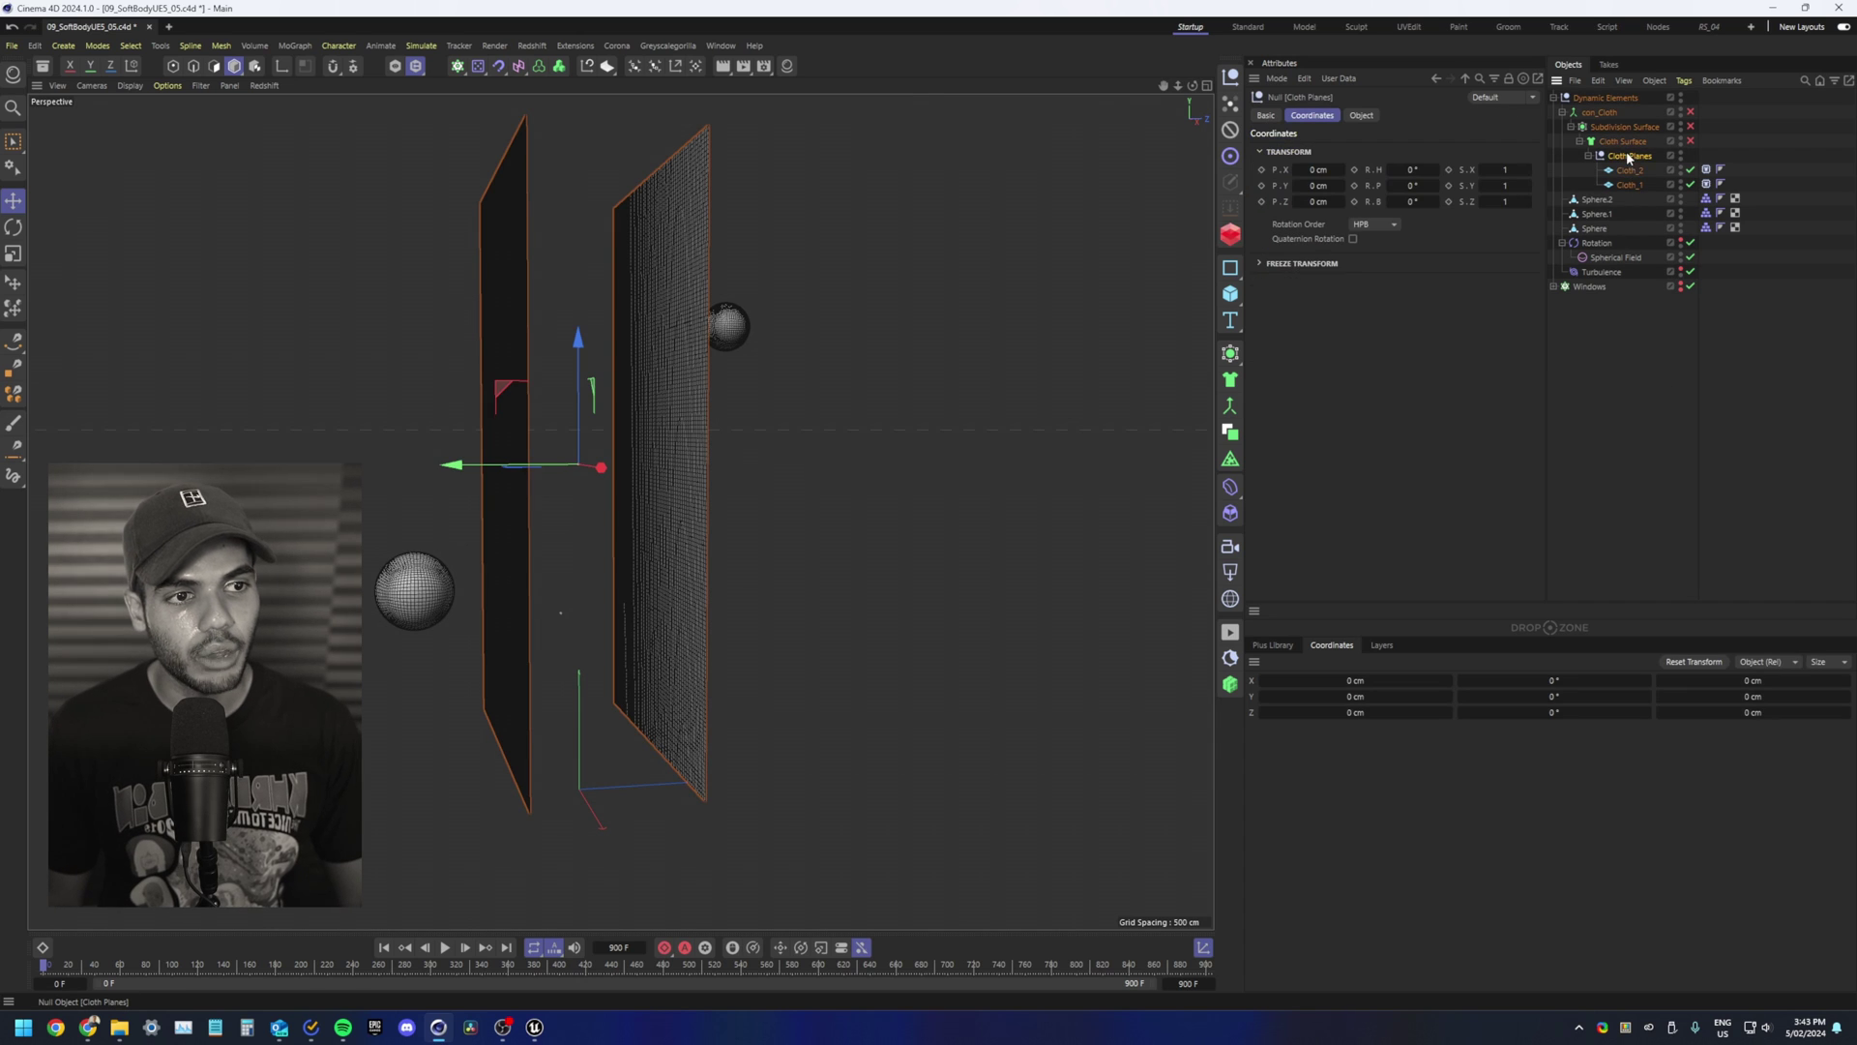
left_click(1623, 142)
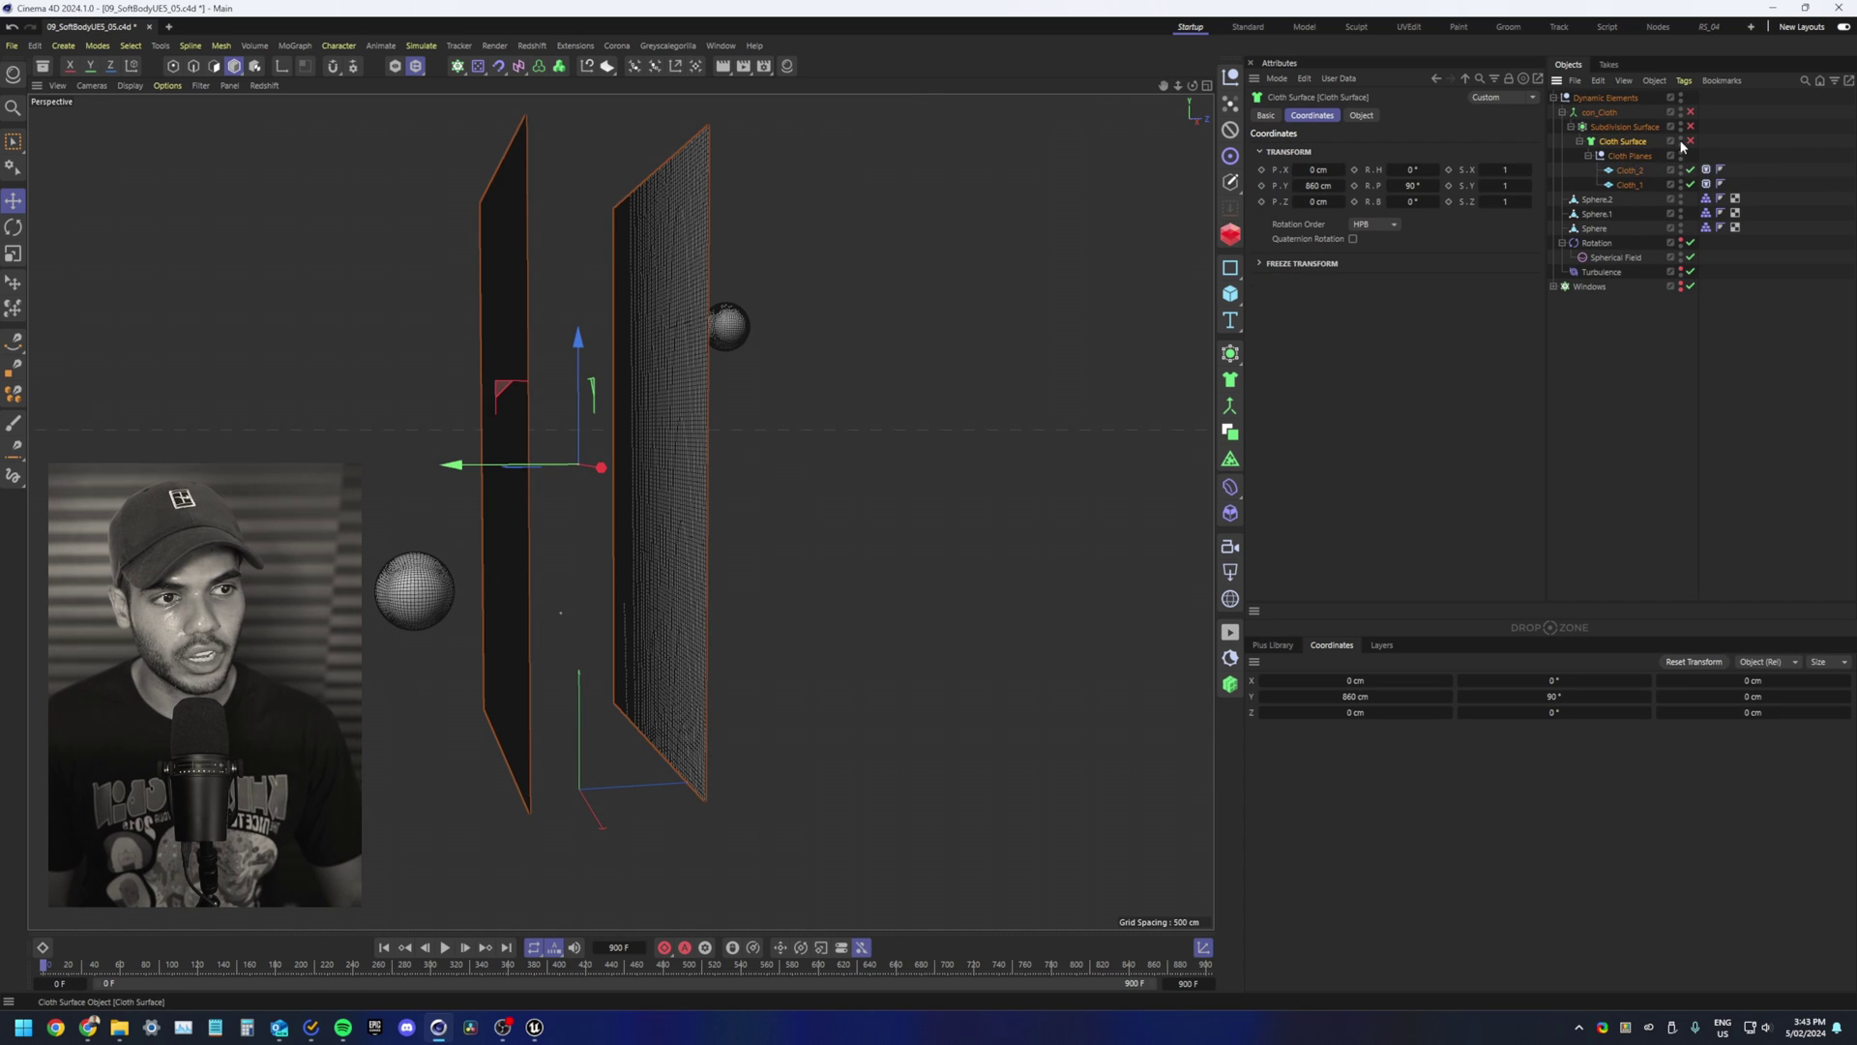
left_click(1690, 142)
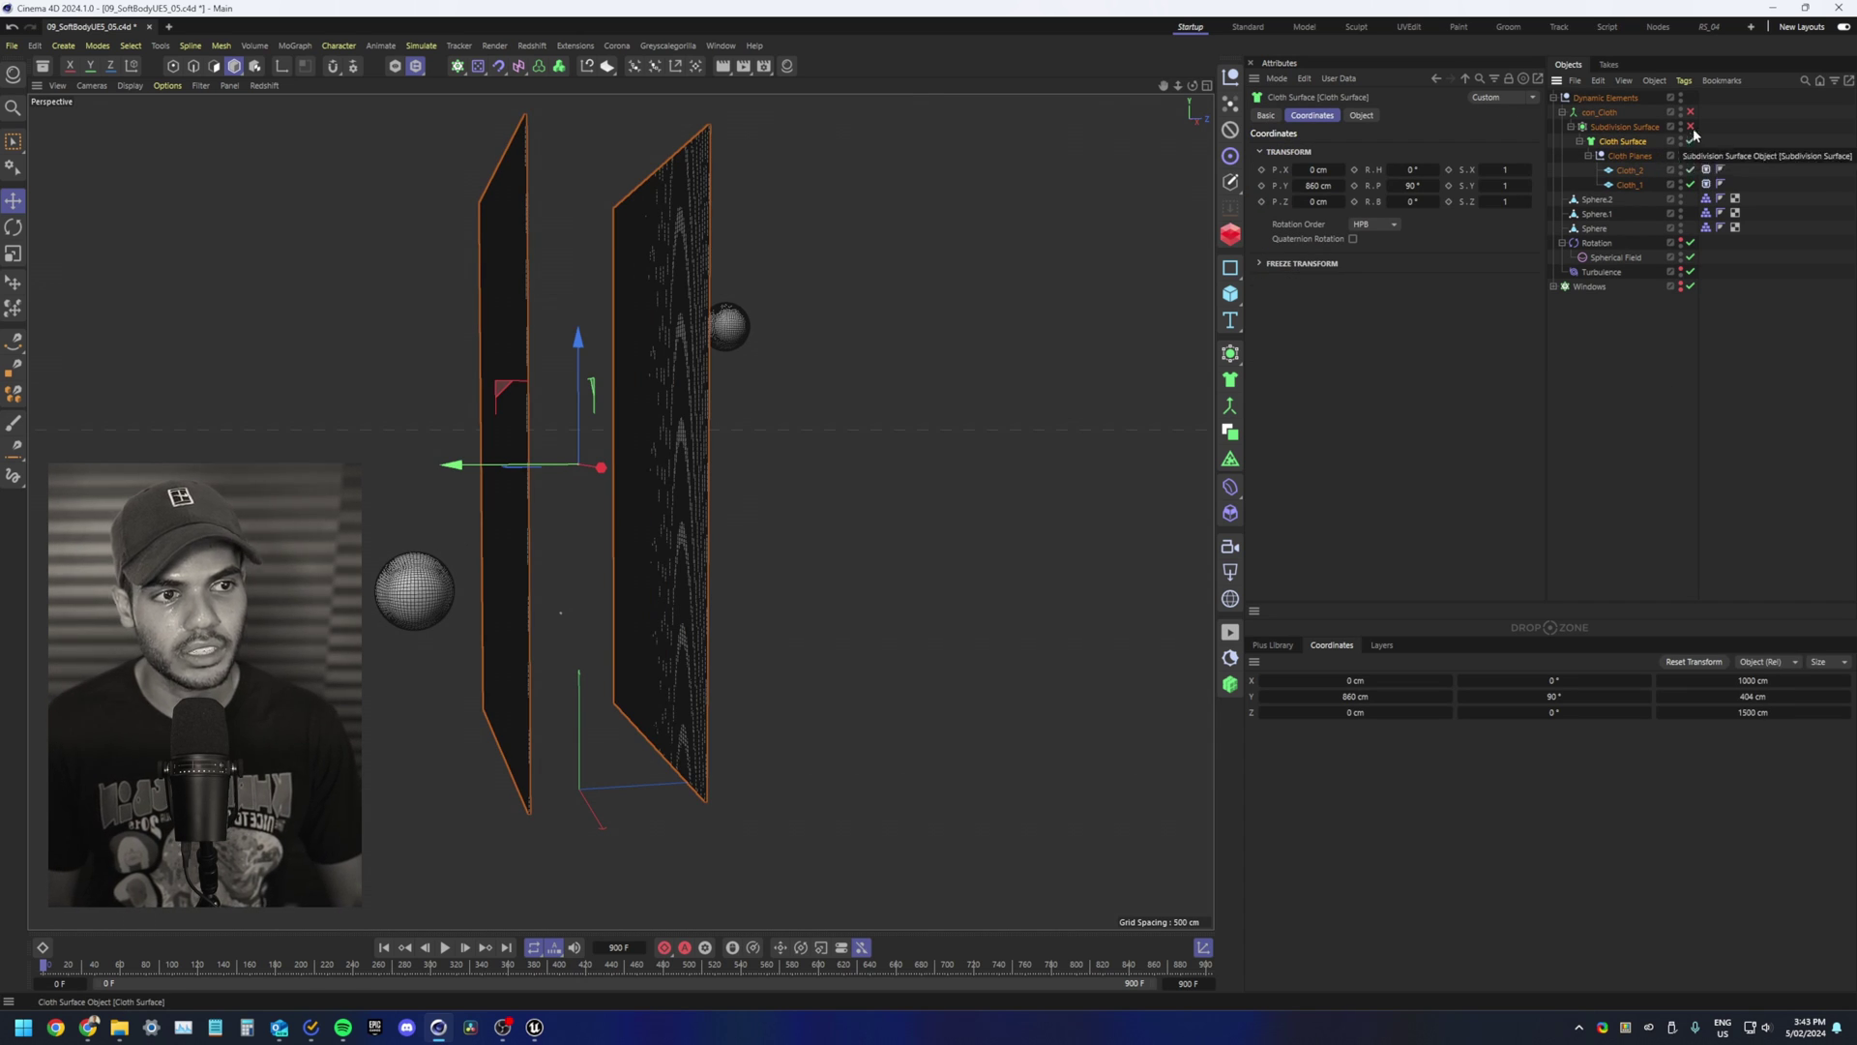
left_click(1621, 127)
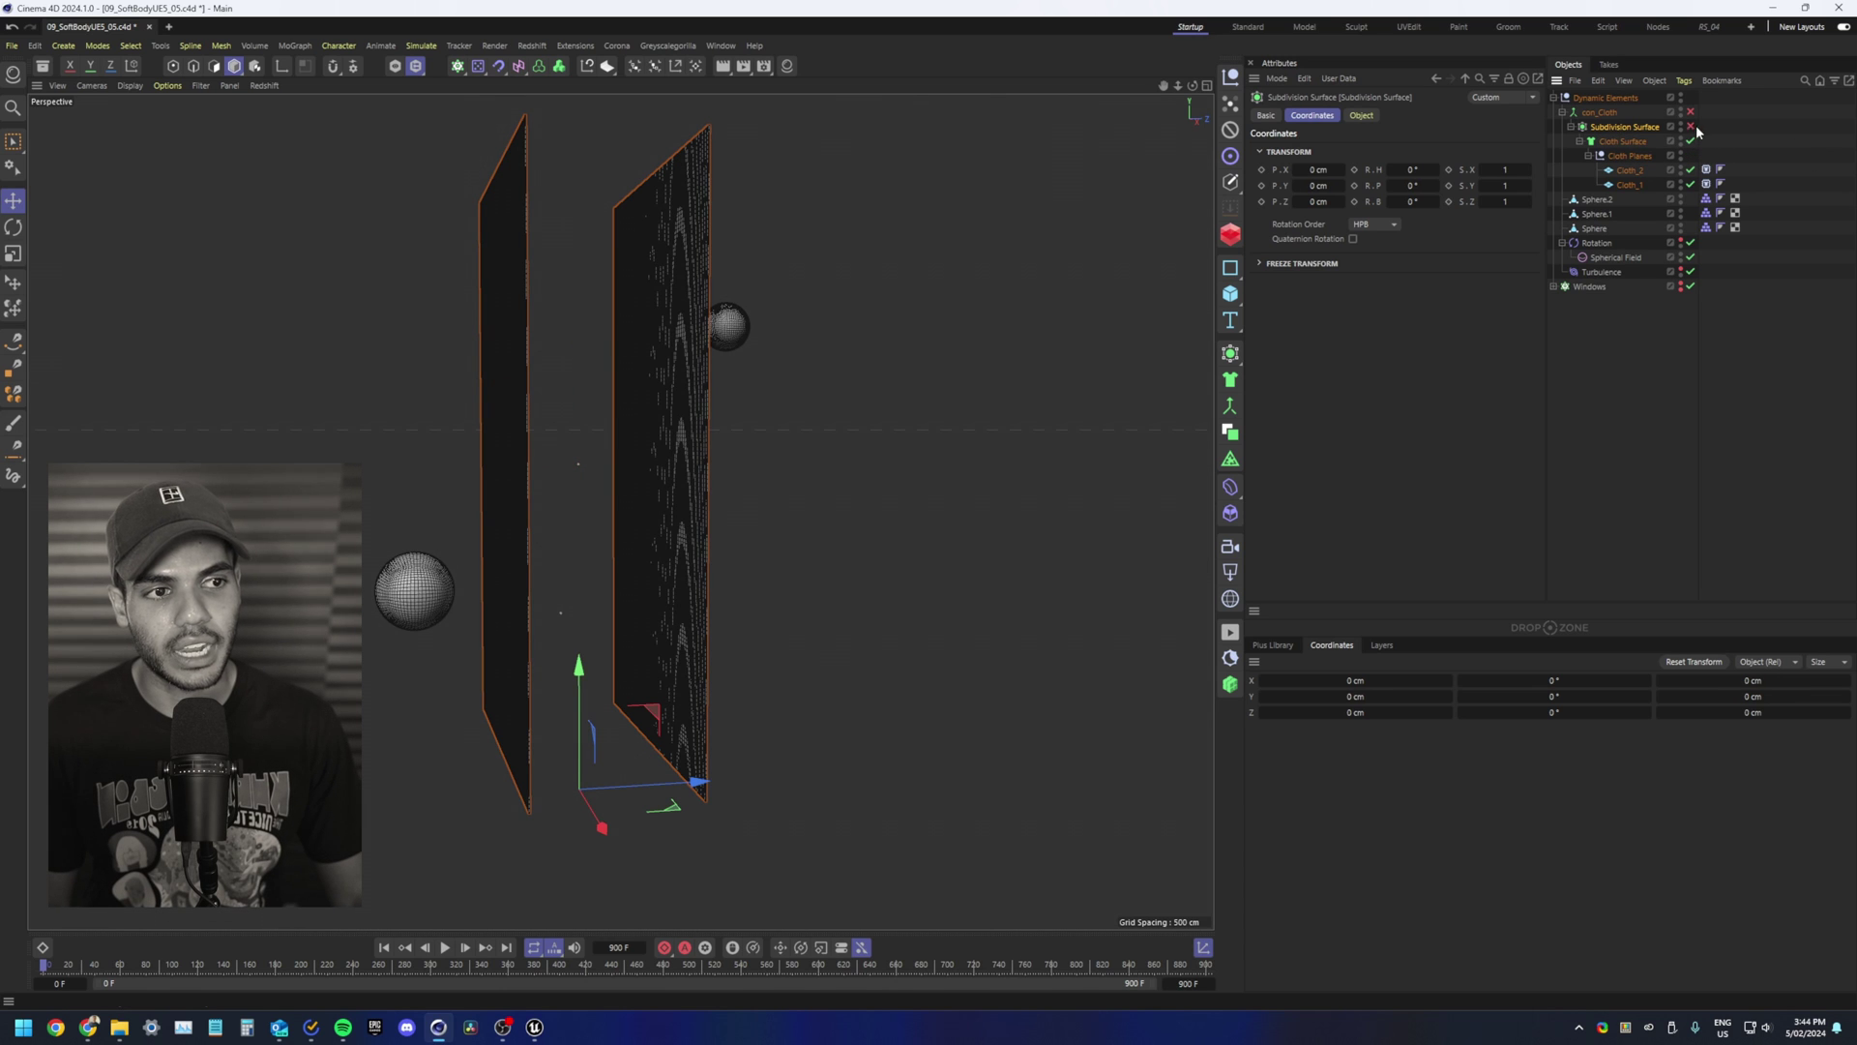
left_click(1691, 127)
left_click(1361, 115)
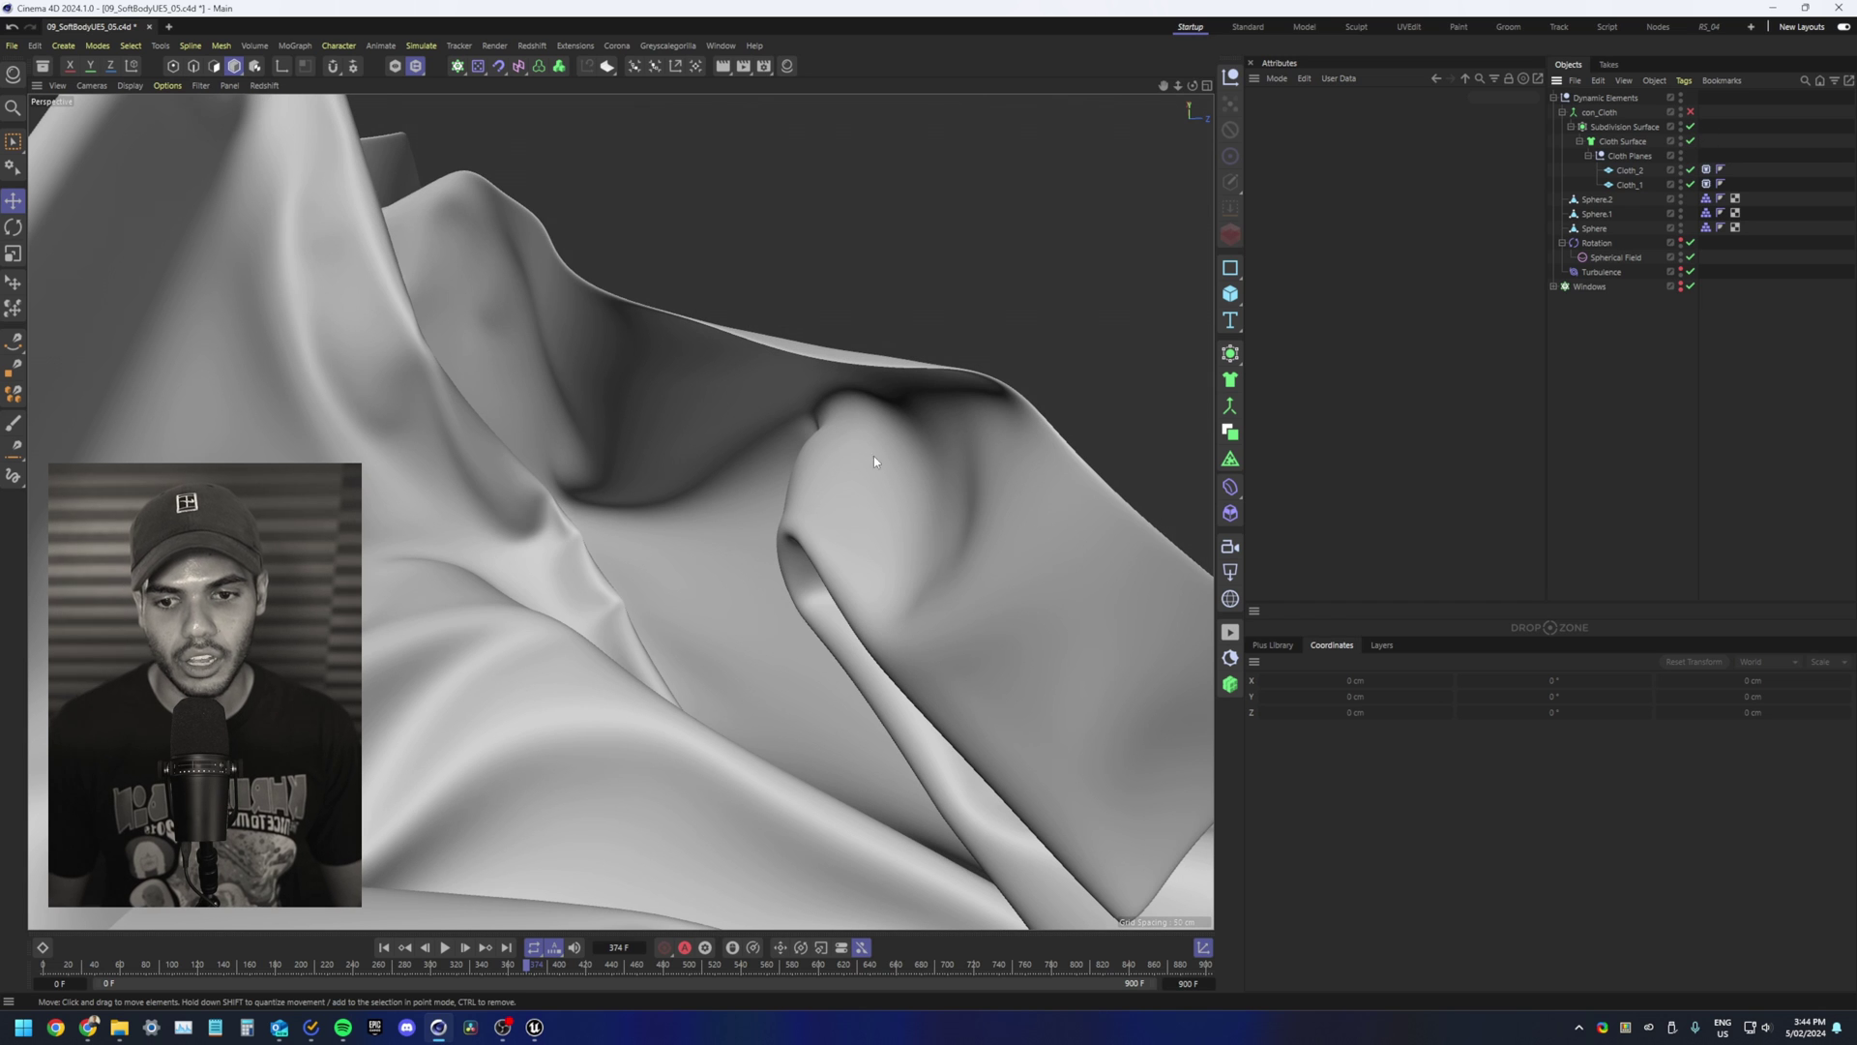
left_click_drag(796, 481, 876, 460, "alt")
left_click_drag(552, 461, 593, 447, "alt")
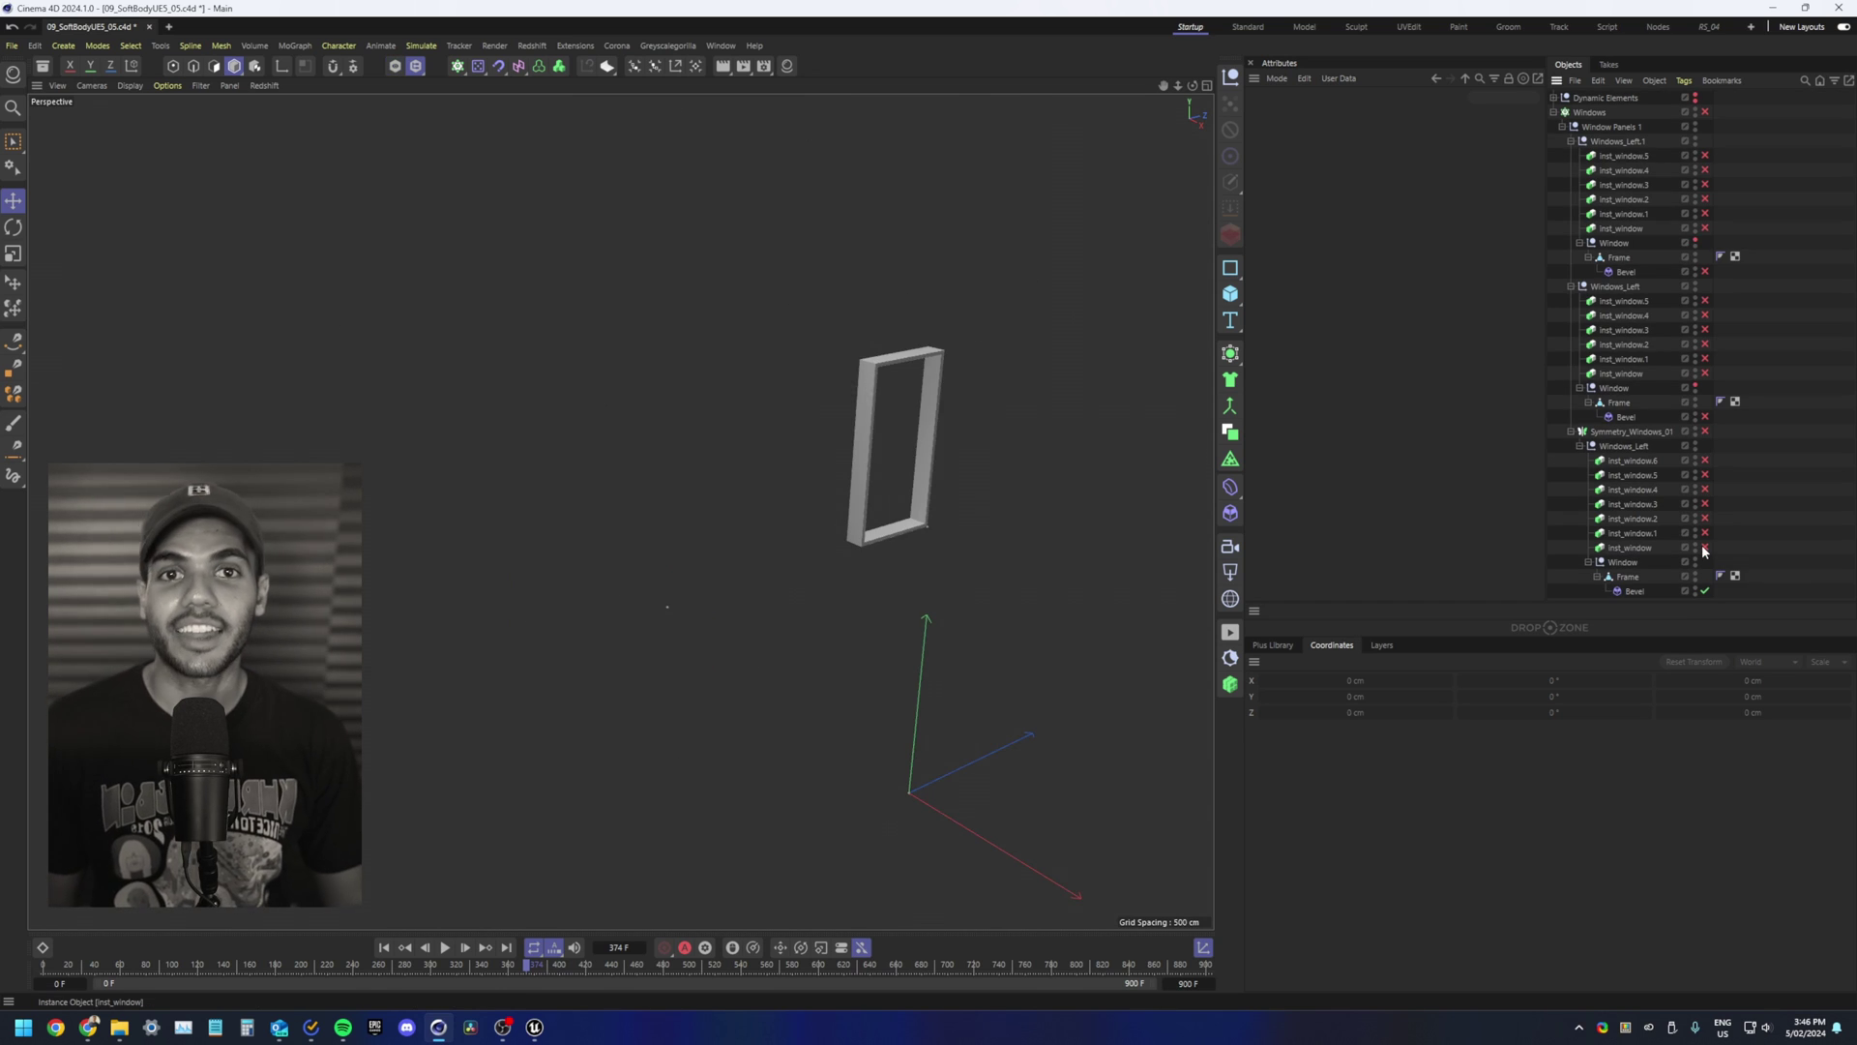
Step: Enable the window instances under Symmetry_Windows_01 and activate the symmetry to mirror the row of window frames
left_click(1705, 547)
left_click(1706, 475)
left_click(1706, 460)
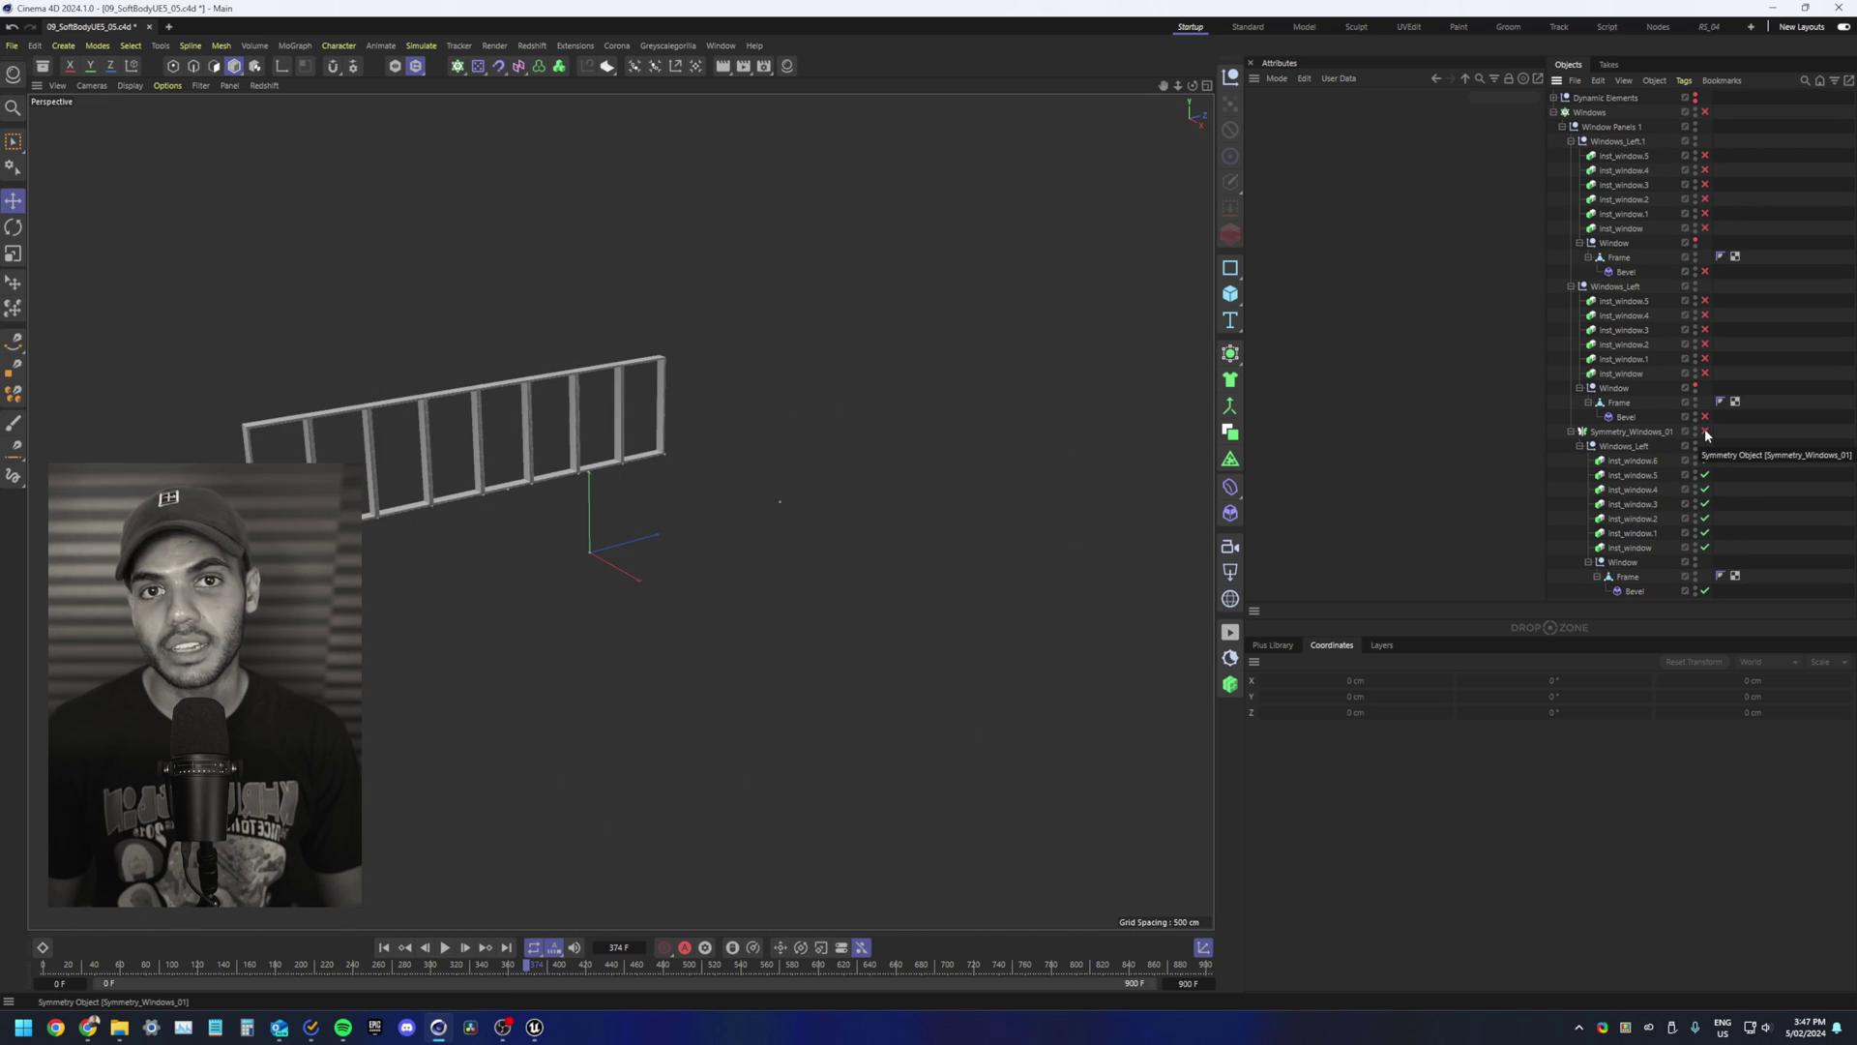
left_click(1705, 432)
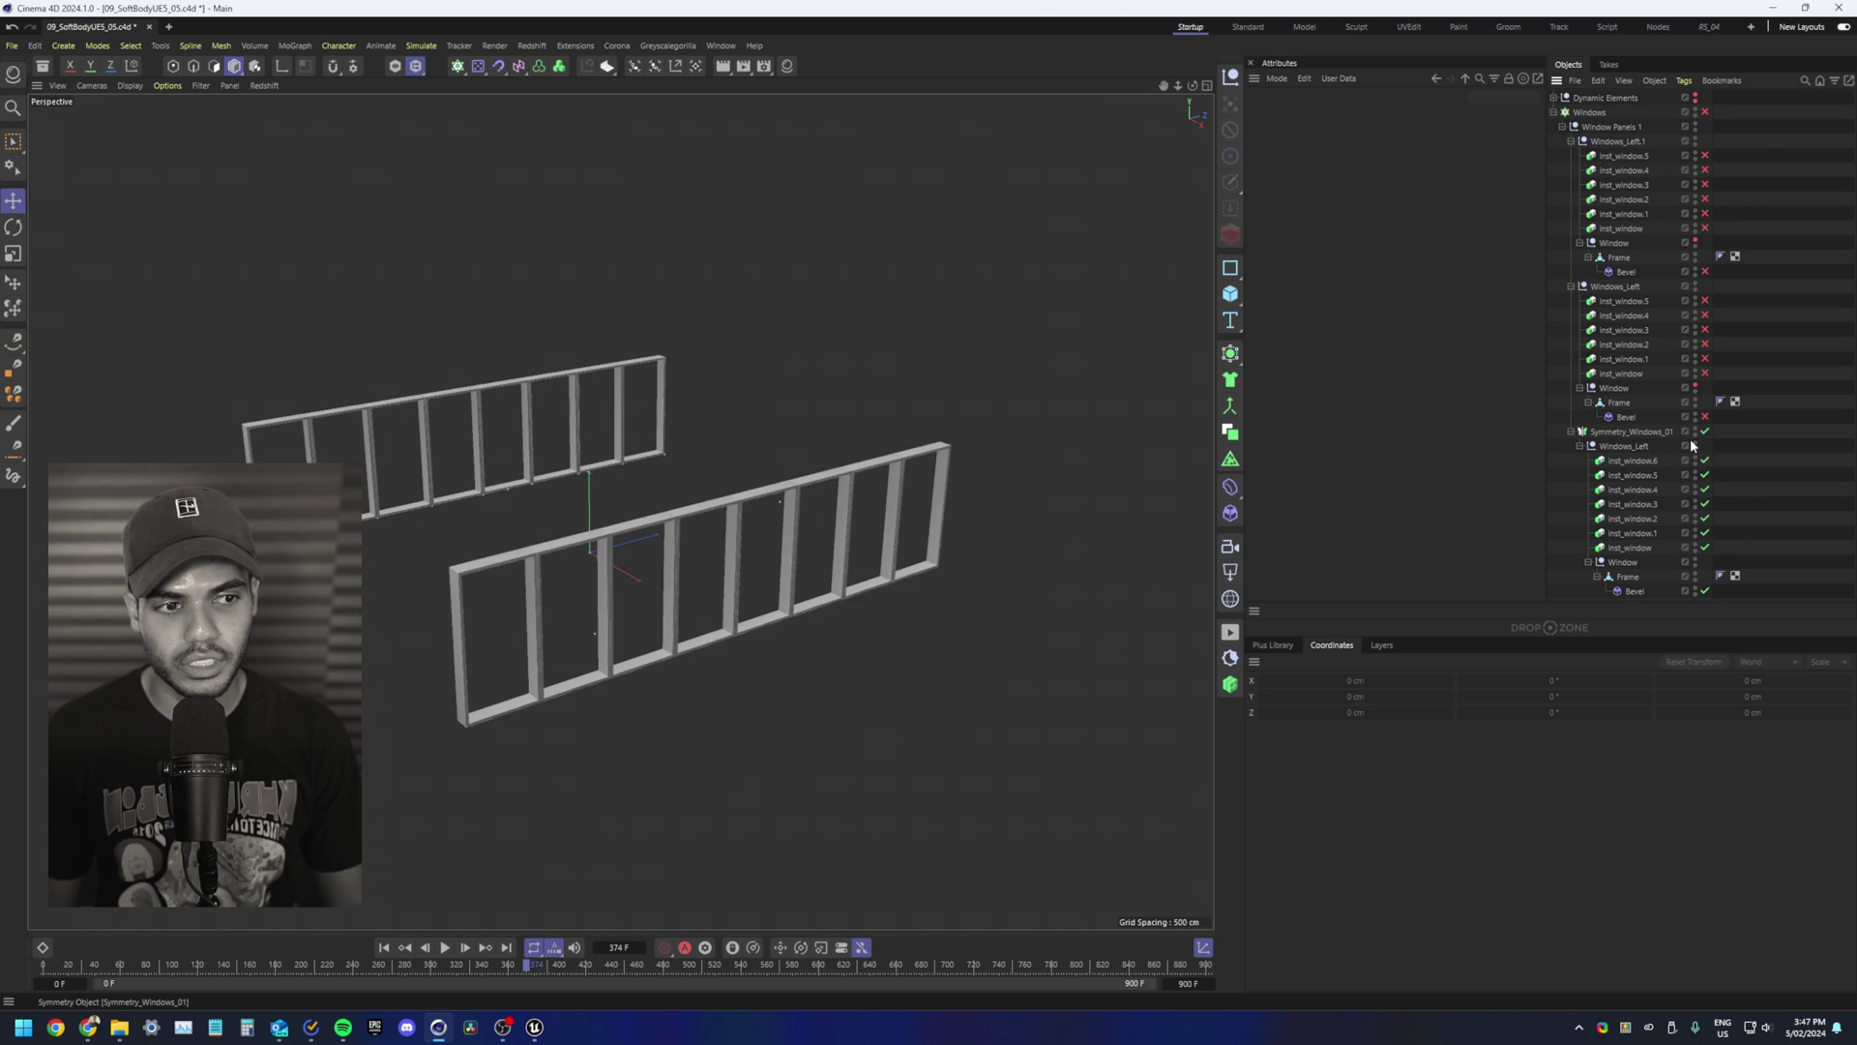
Step: Enable the Windows cloner to stack the window panels and review its object properties
left_click_drag(480, 516, 486, 559, "alt")
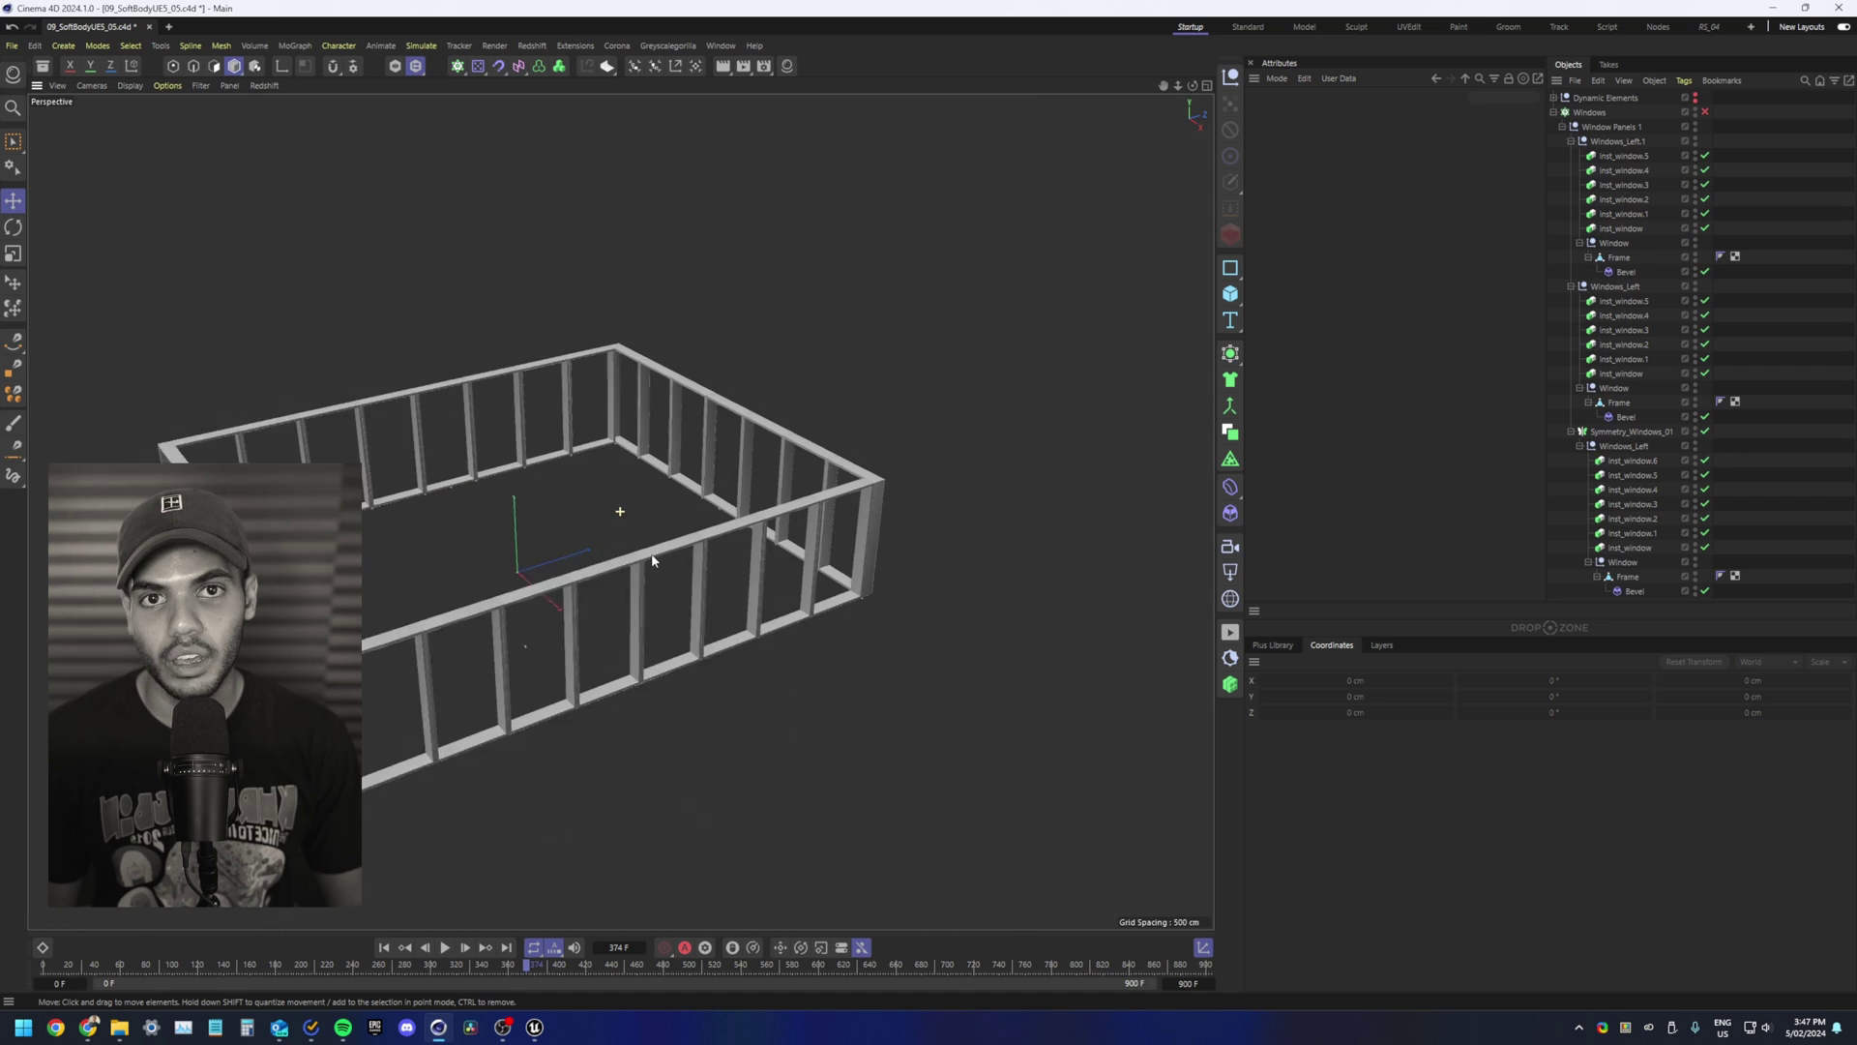
left_click_drag(639, 552, 648, 587, "alt")
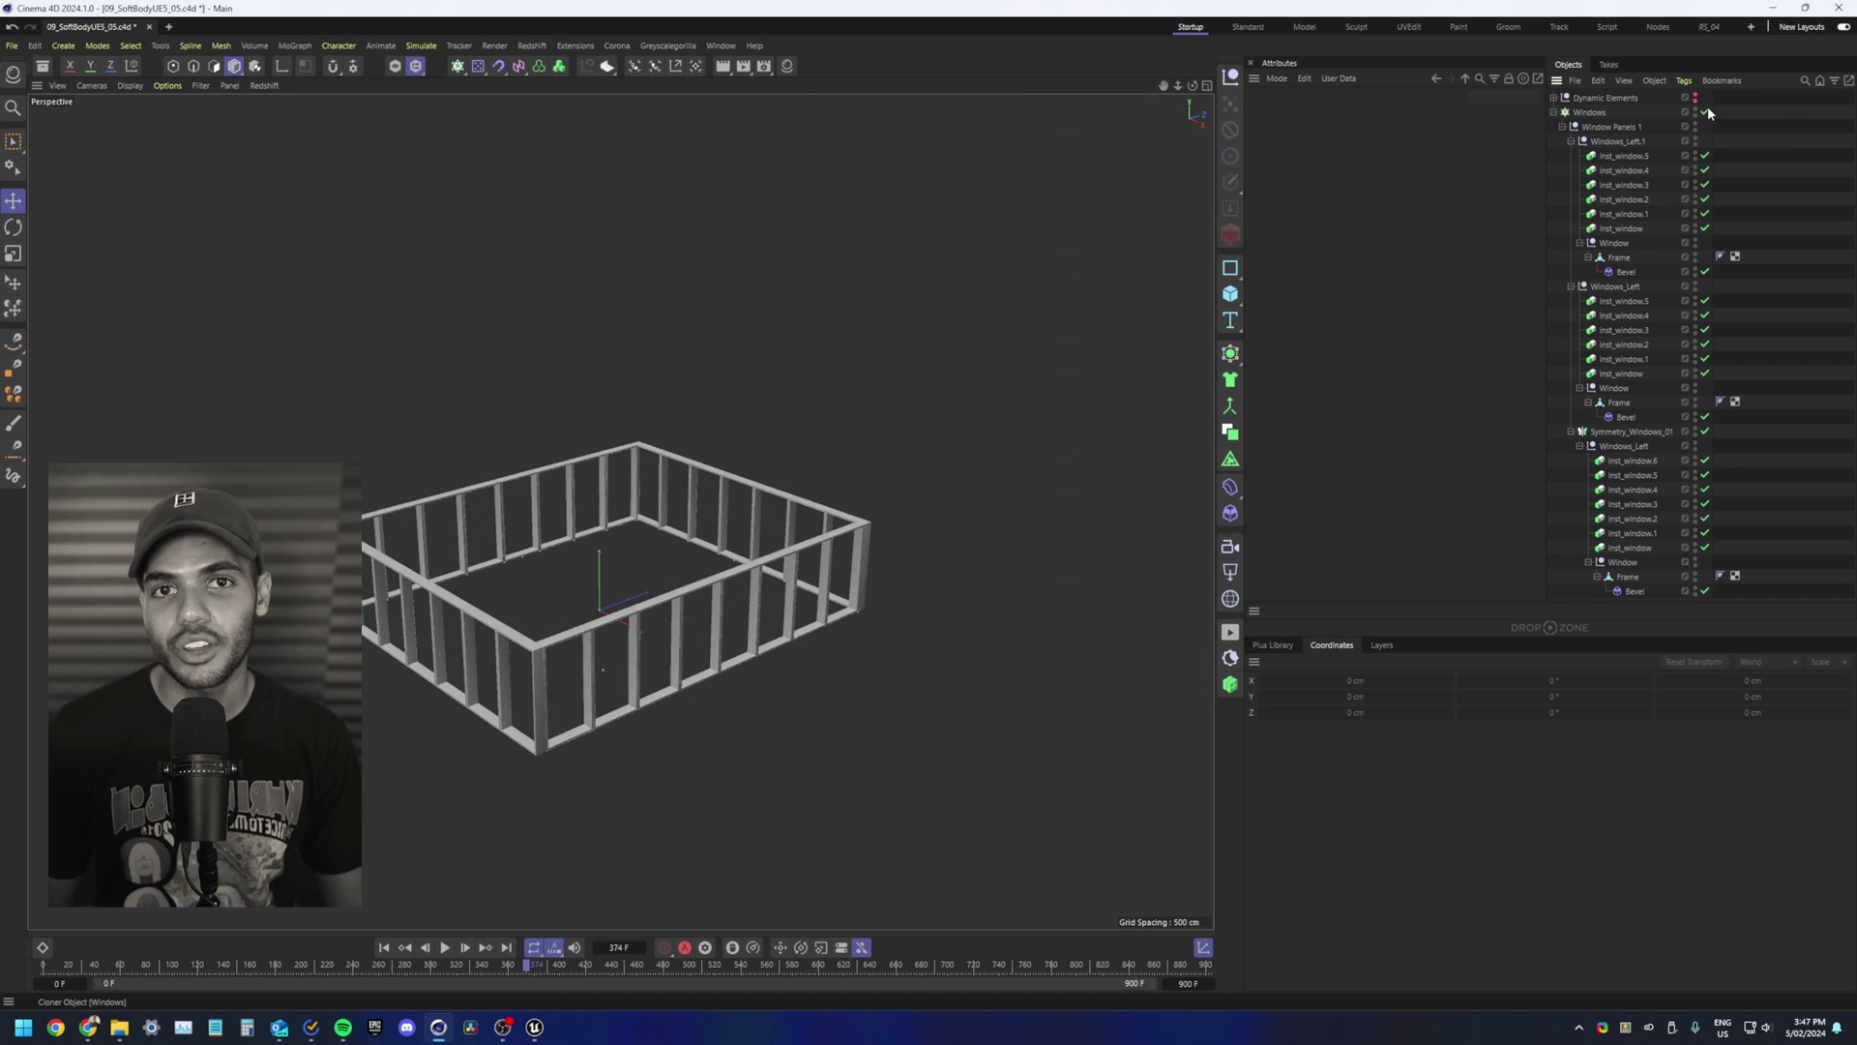
left_click(1705, 112)
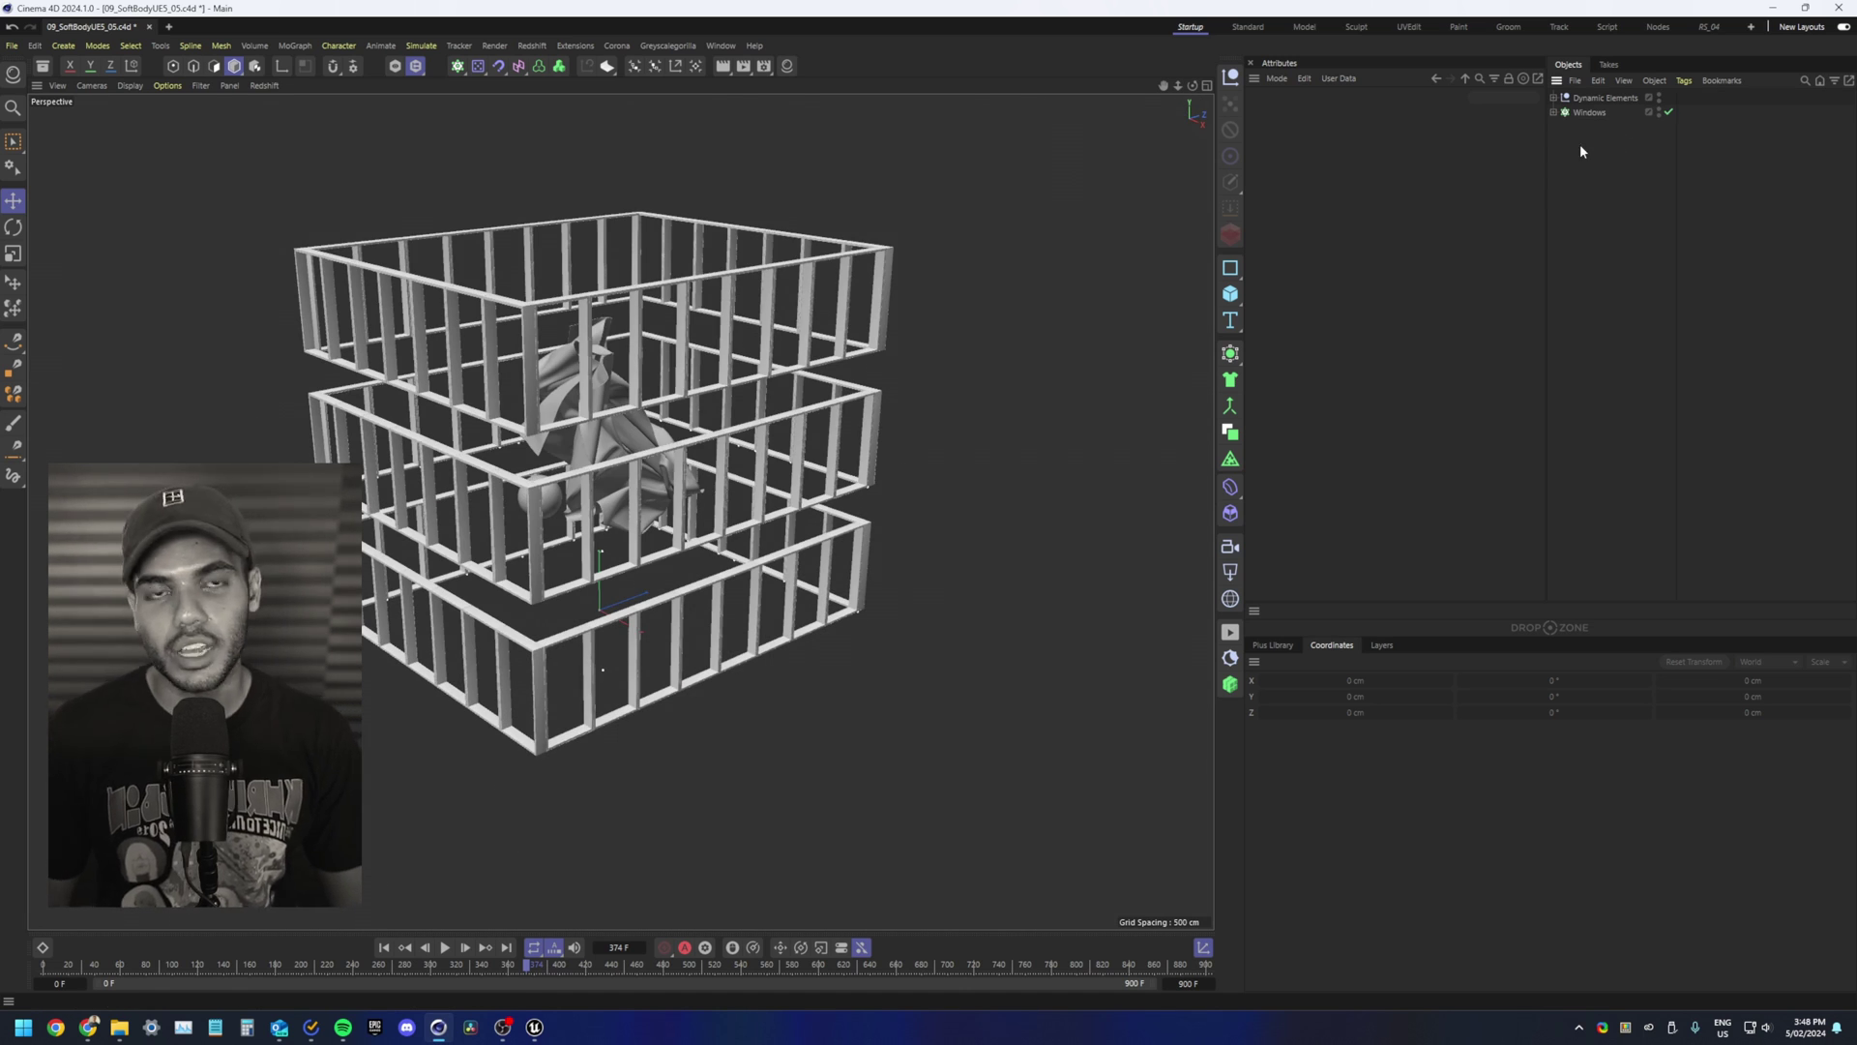
left_click(1586, 113)
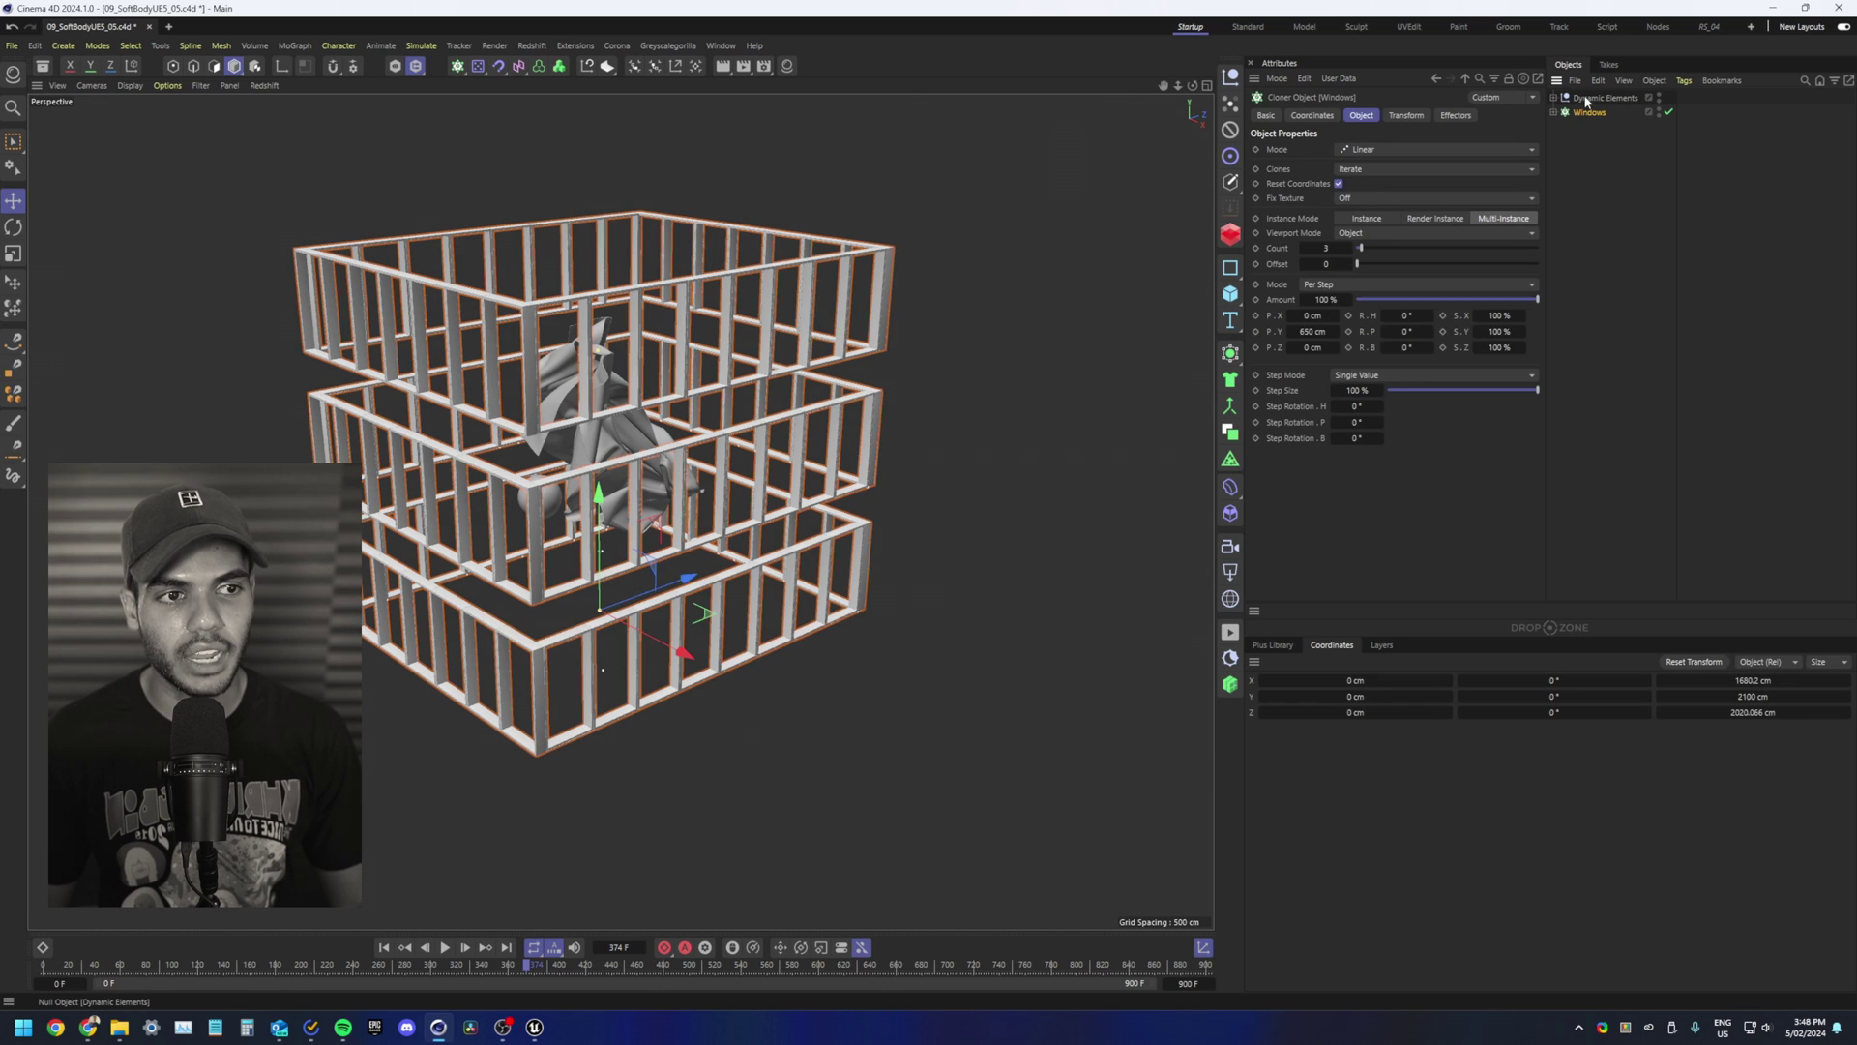
left_click(1589, 98)
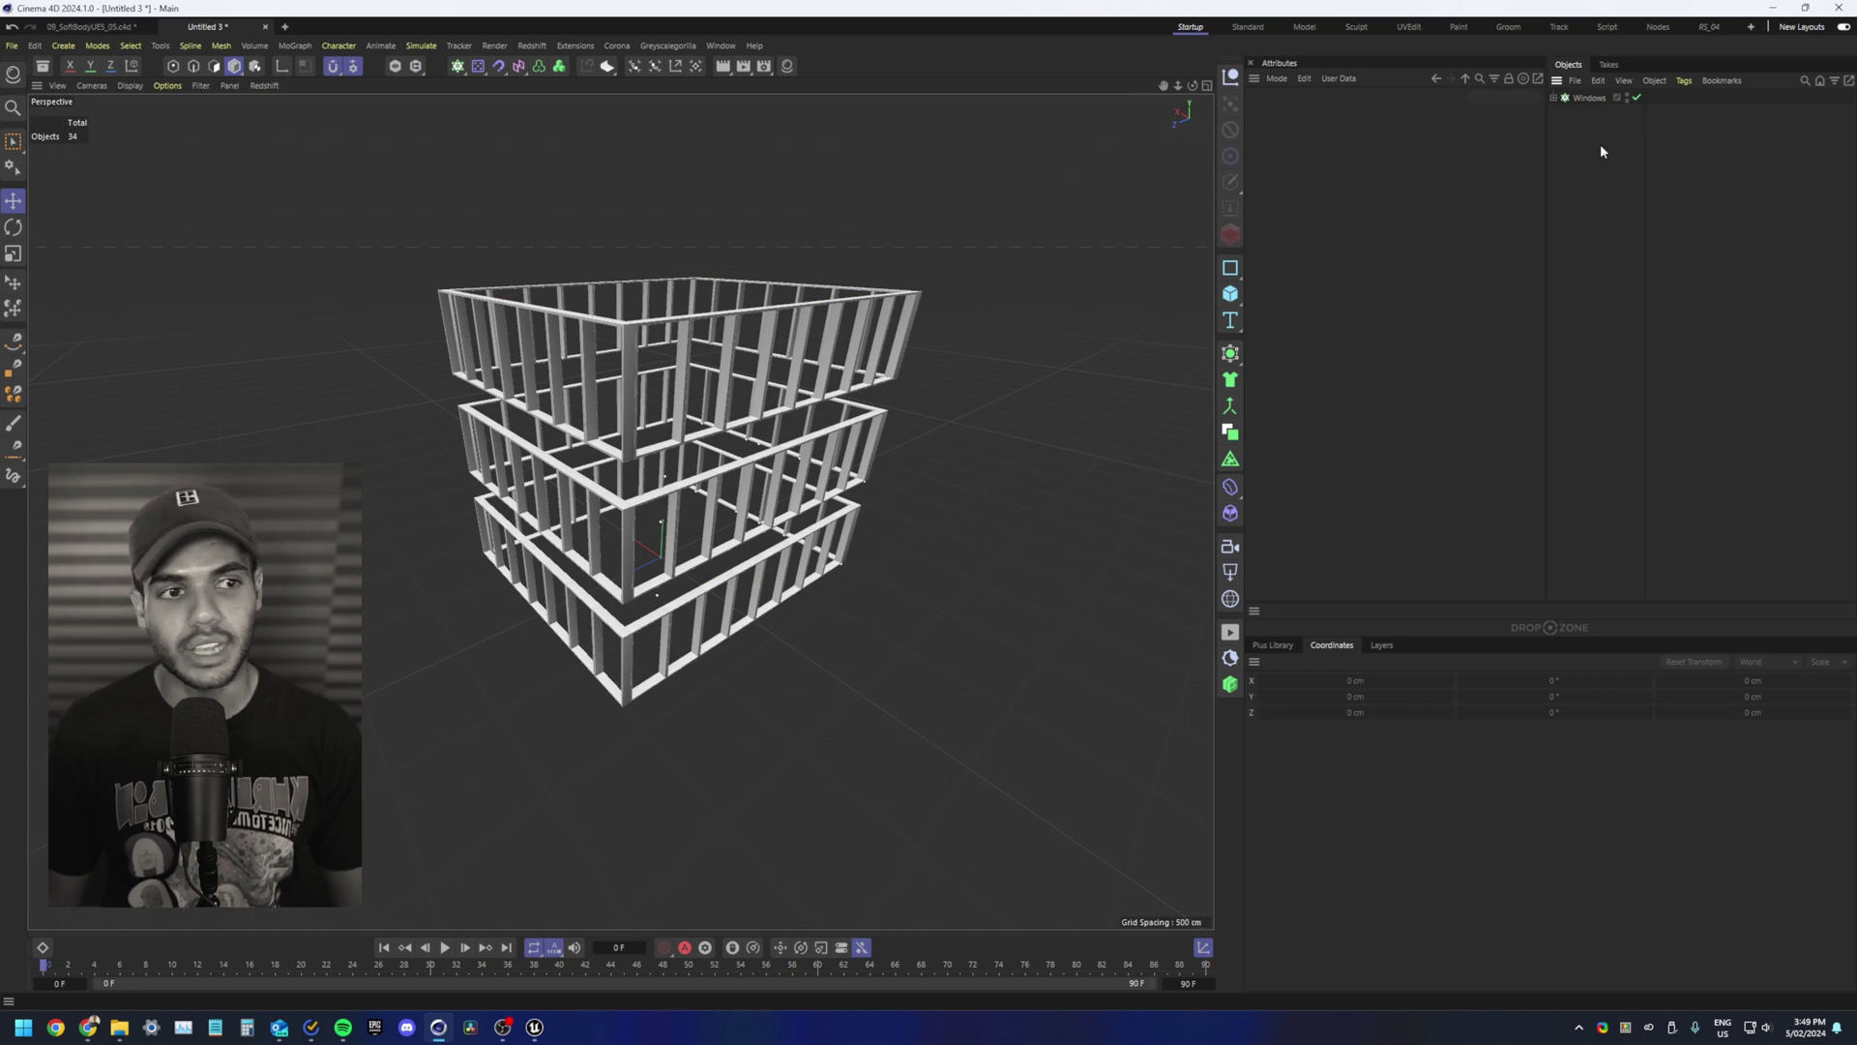
Step: Save the project containing the Windows cloner for Cineware
left_click(1587, 98)
left_click(11, 46)
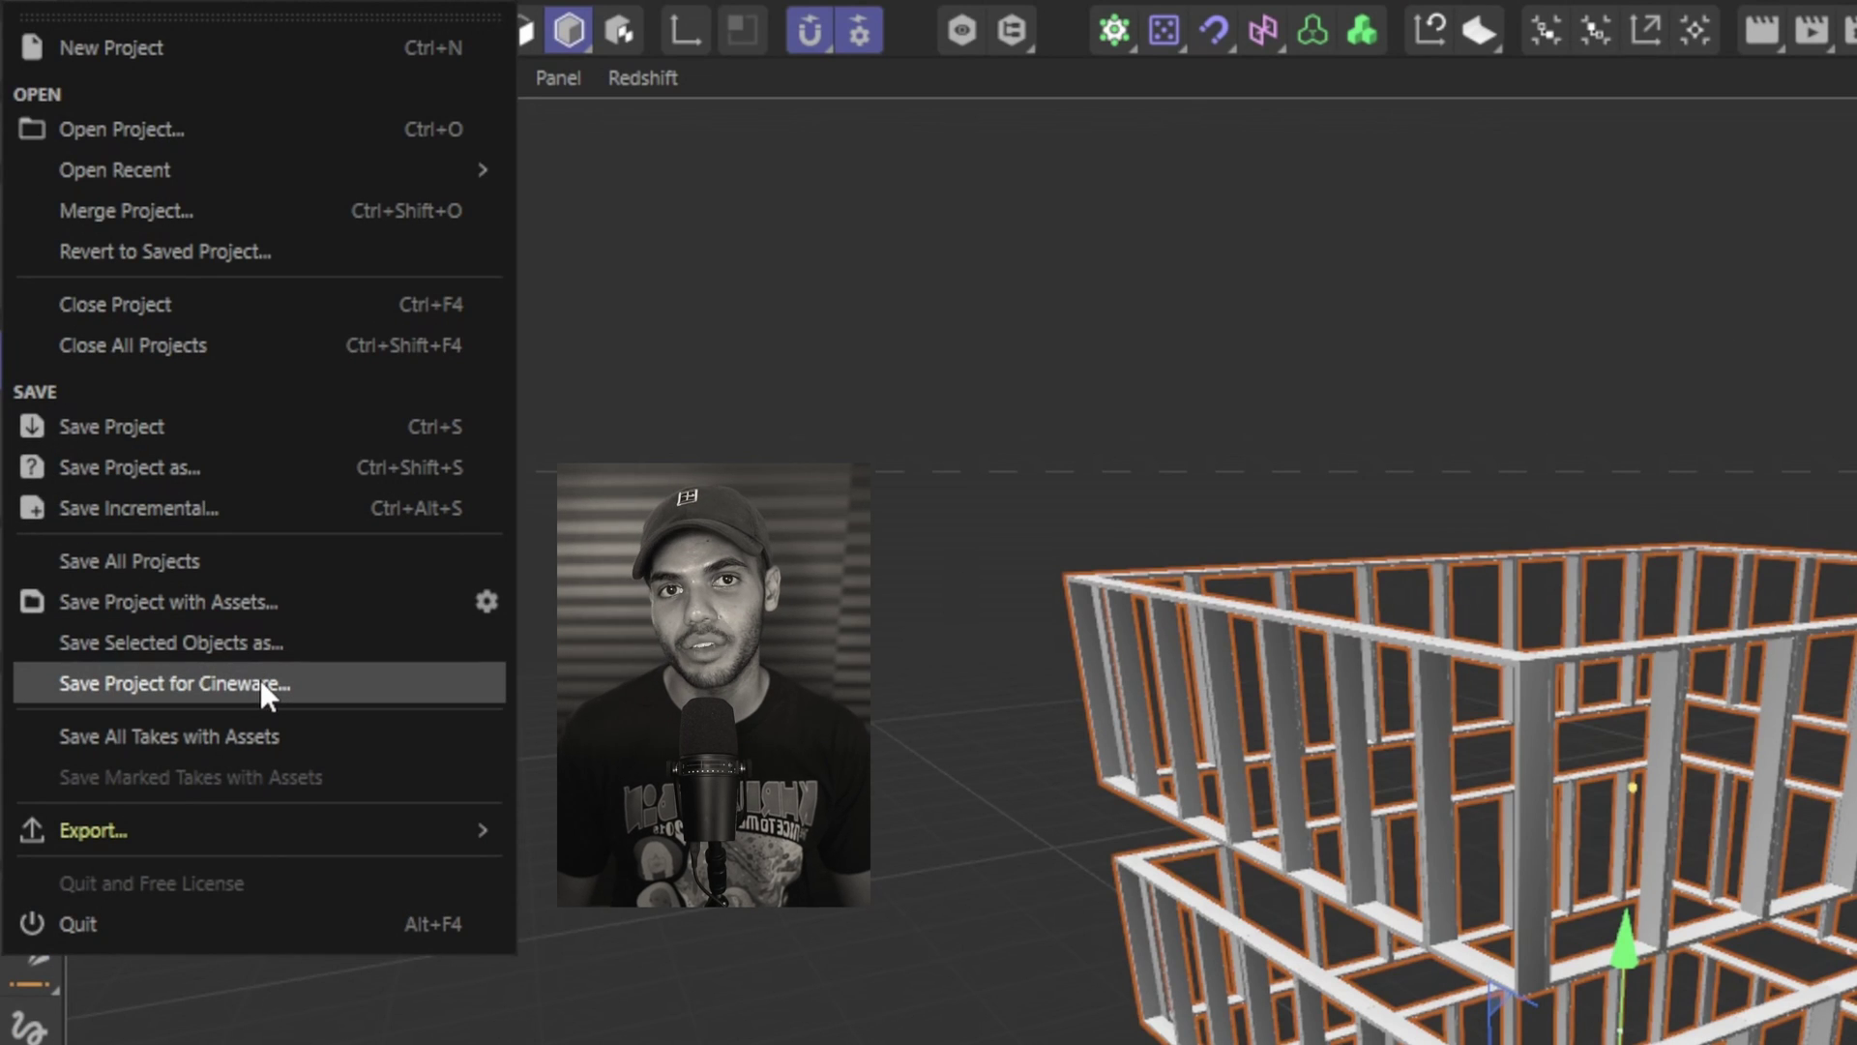
left_click(259, 683)
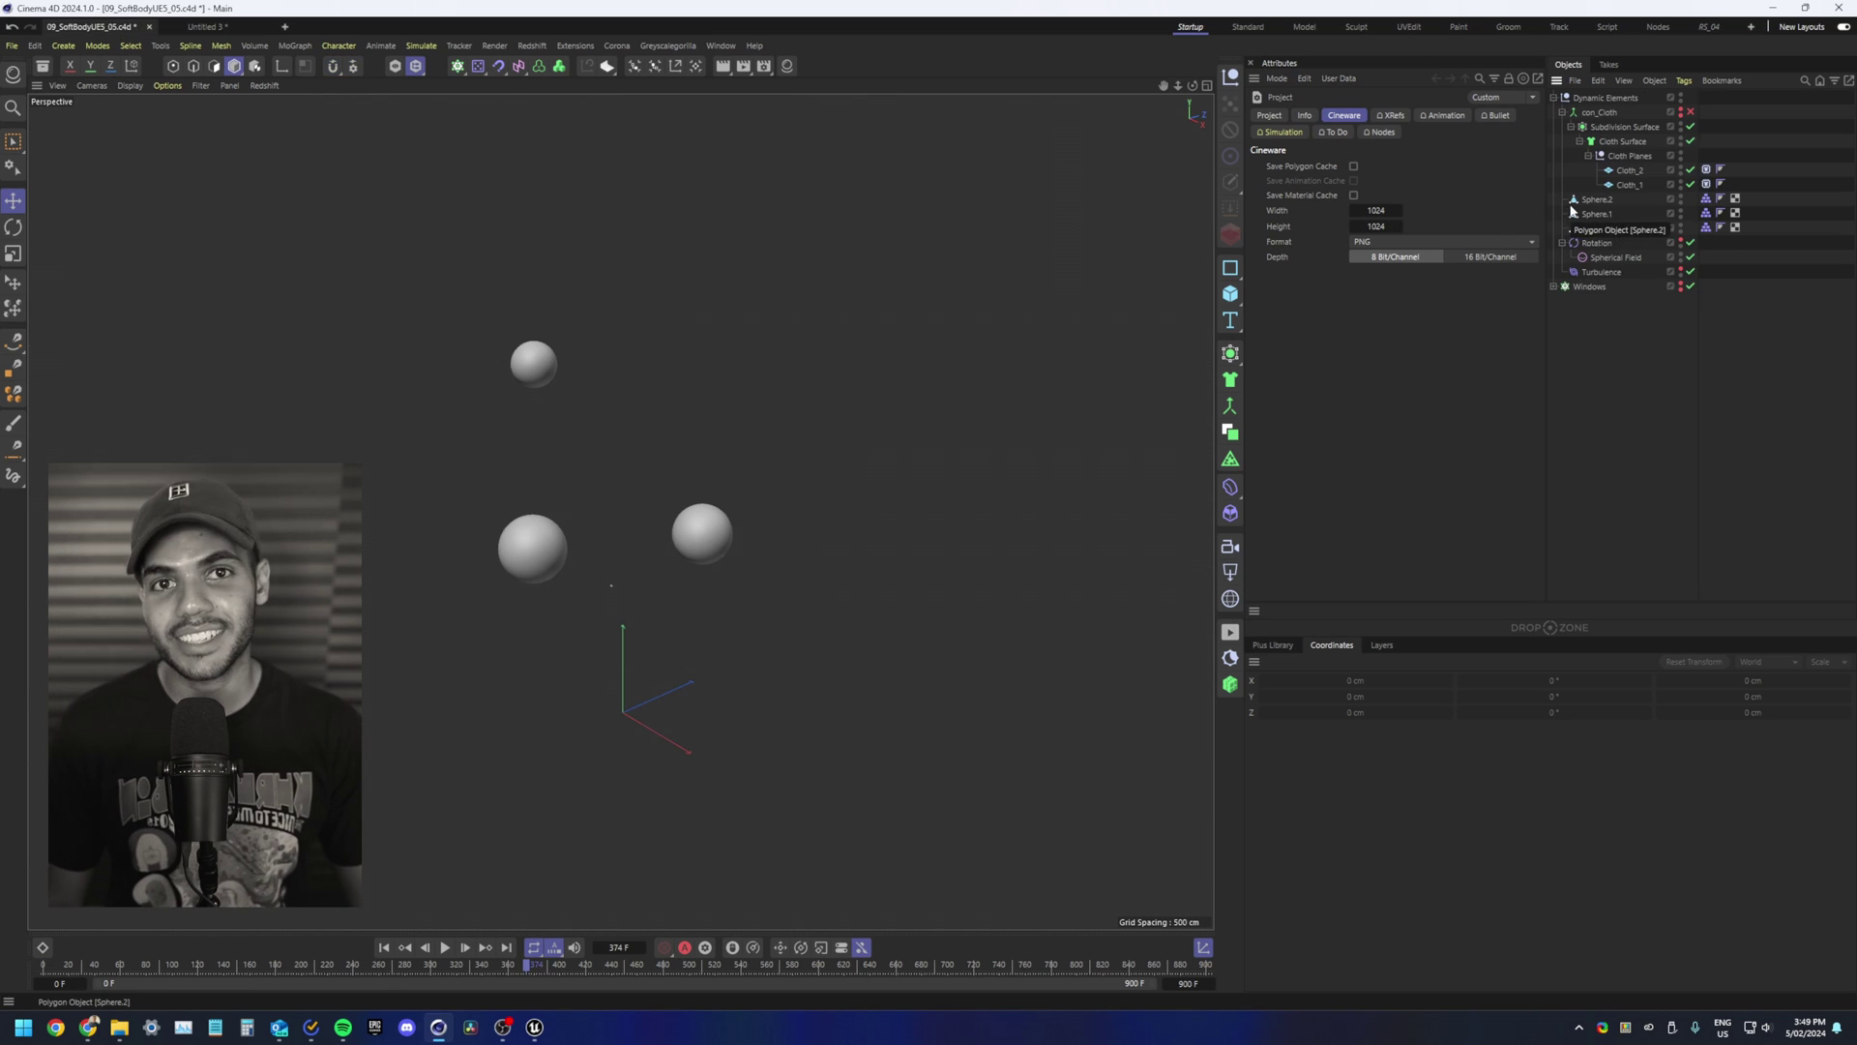
left_click(1596, 201)
left_click(1602, 229, "shift")
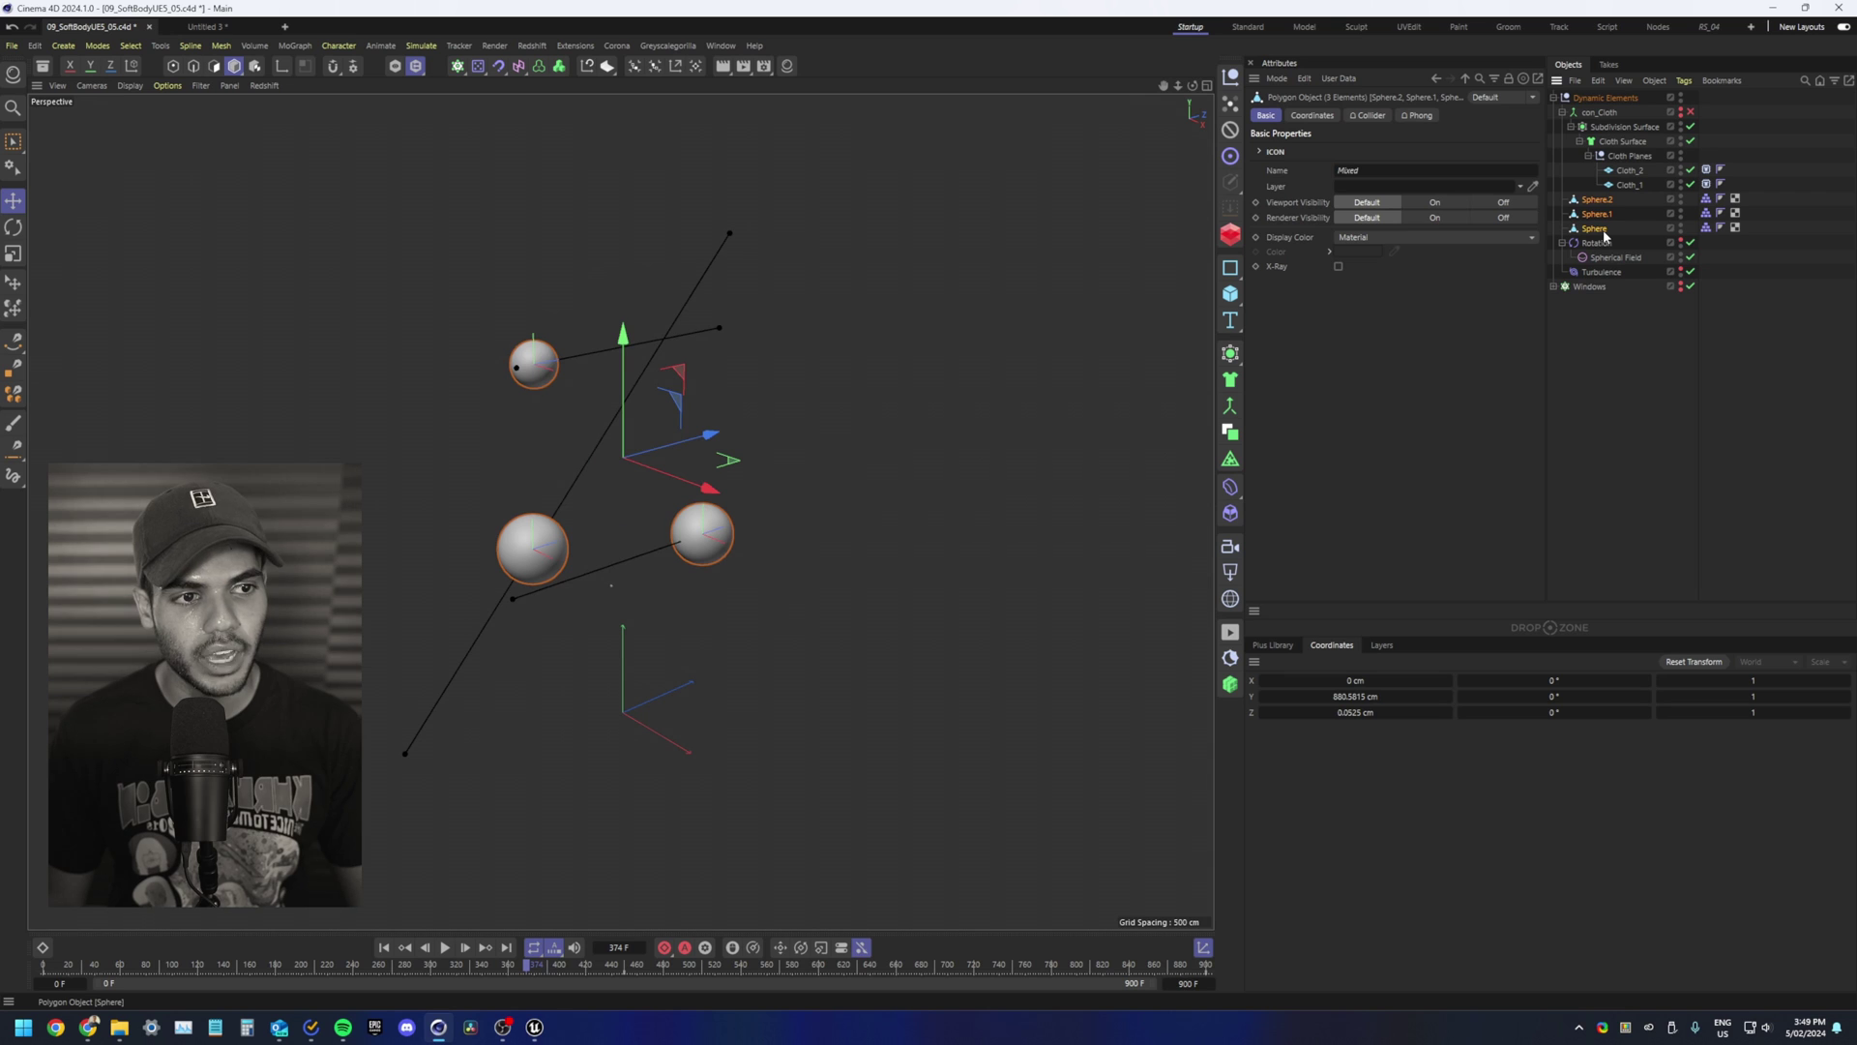
left_click(1574, 81)
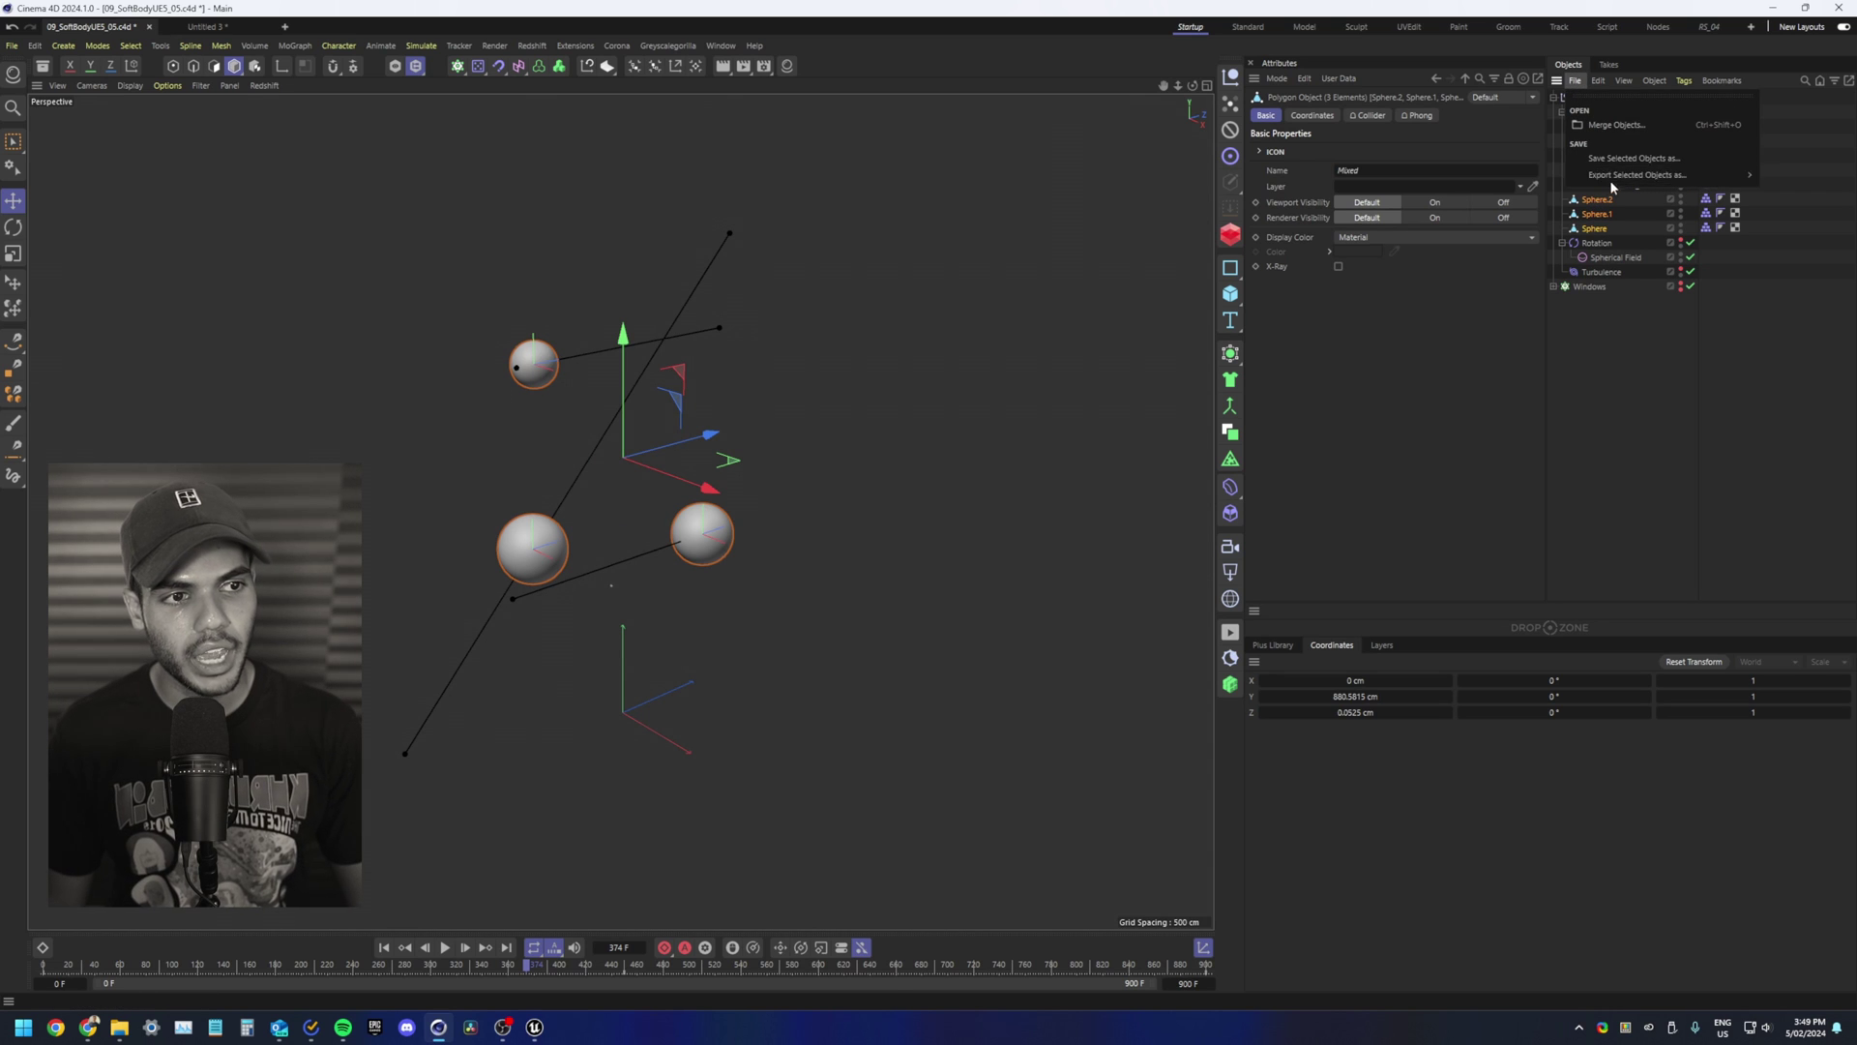
mouse_move(1611, 180)
left_click(1489, 193)
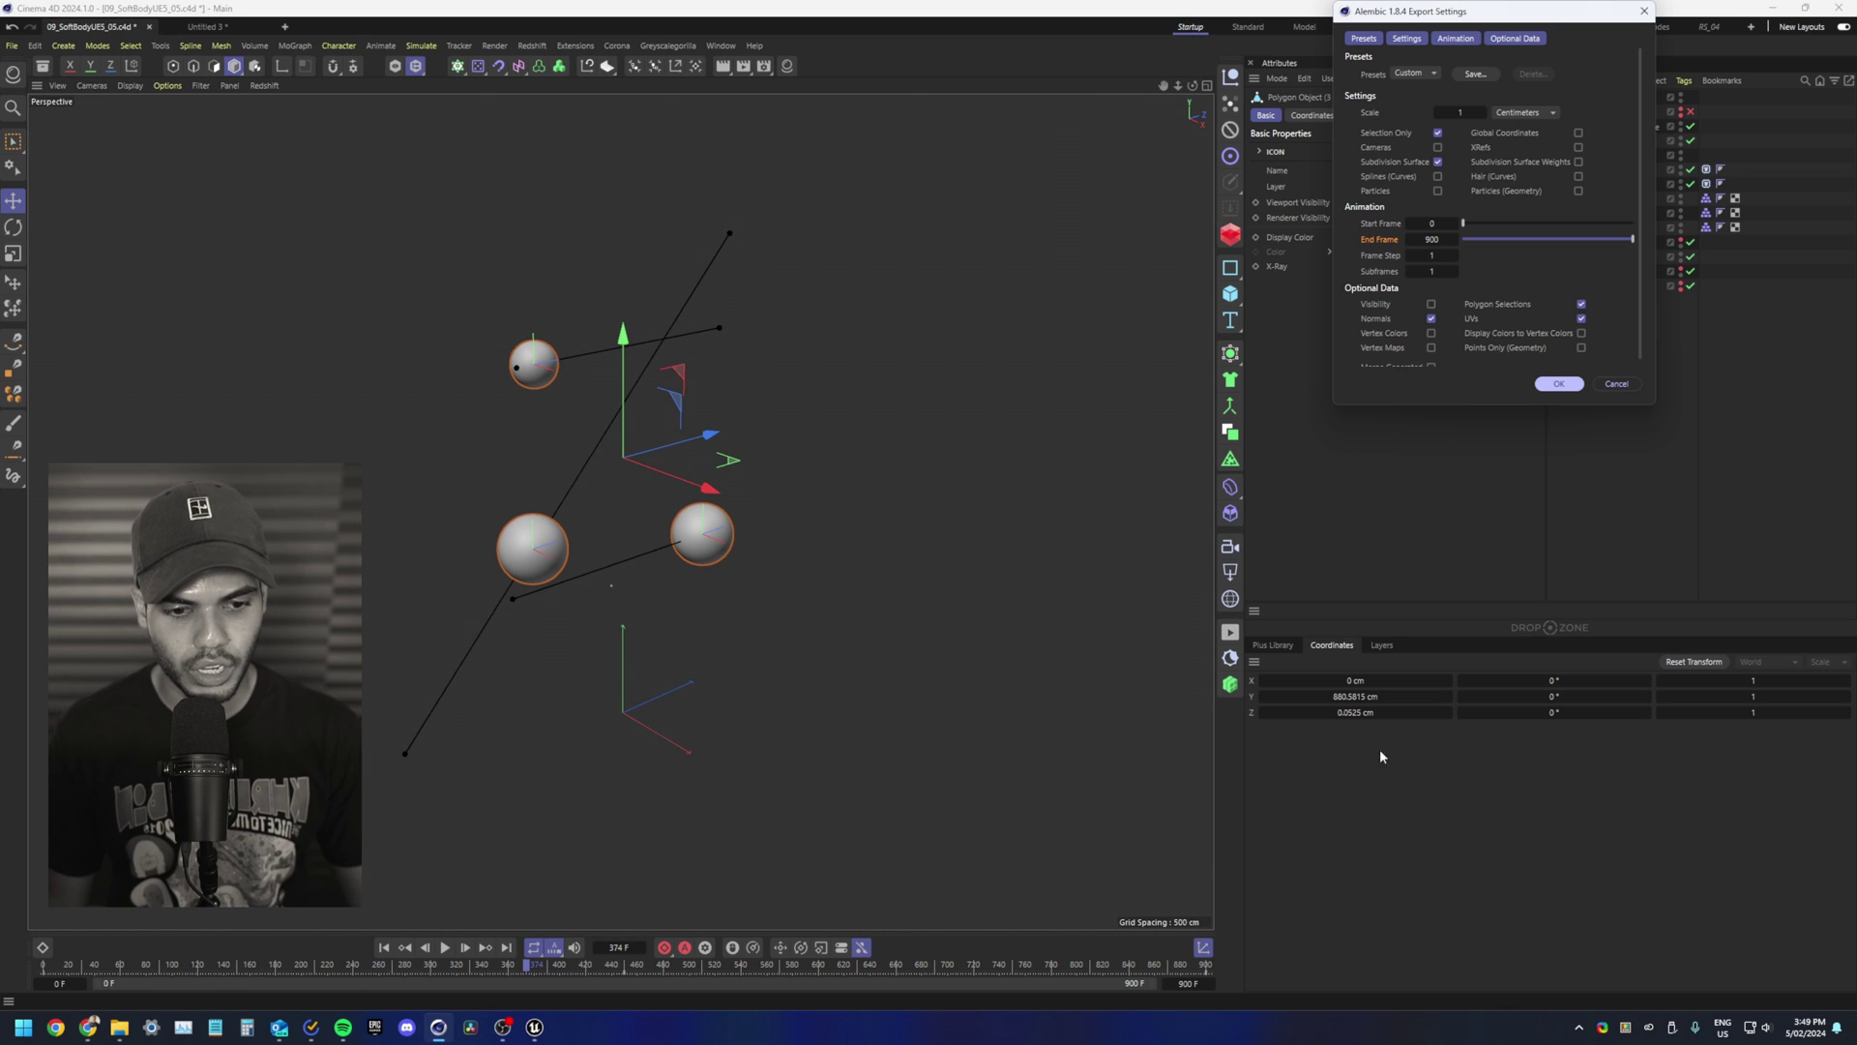
left_click(1618, 385)
left_click(1644, 404)
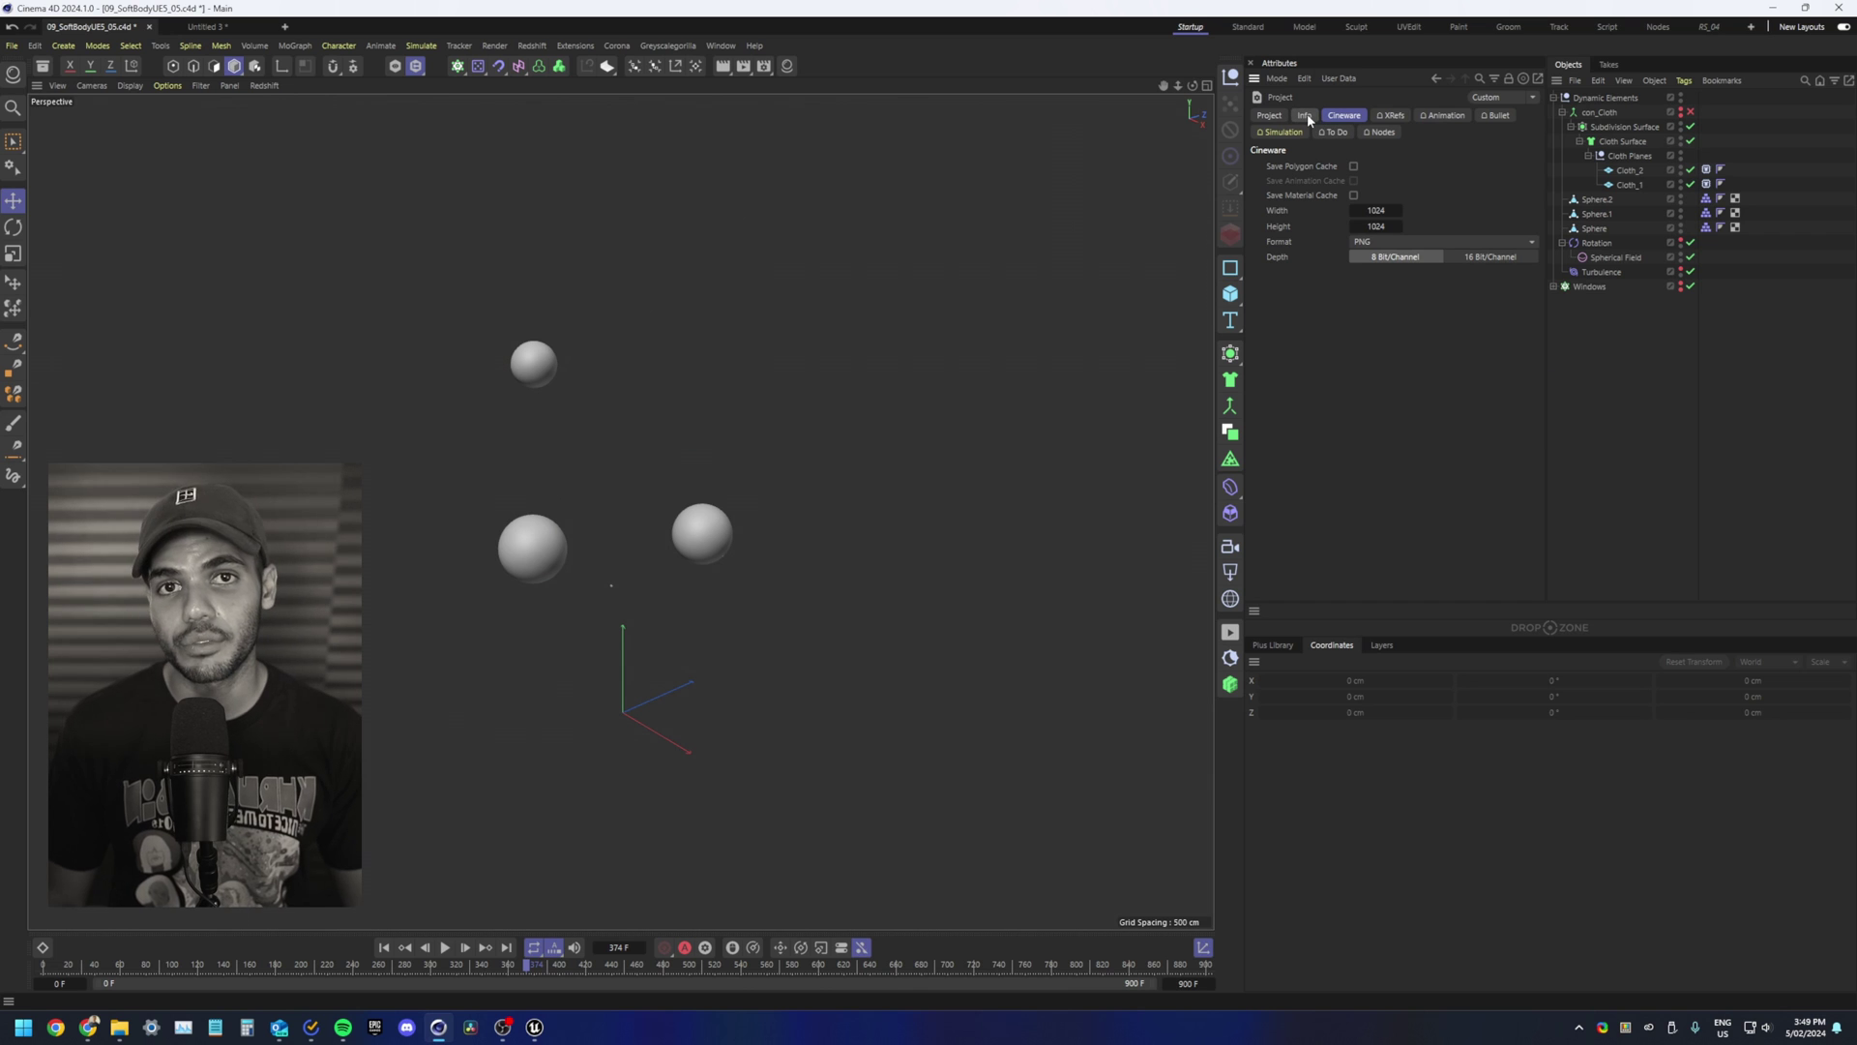
Step: Export the three sphere colliders as one Alembic file, selection only, covering frames 0 to 900
left_click(1271, 115)
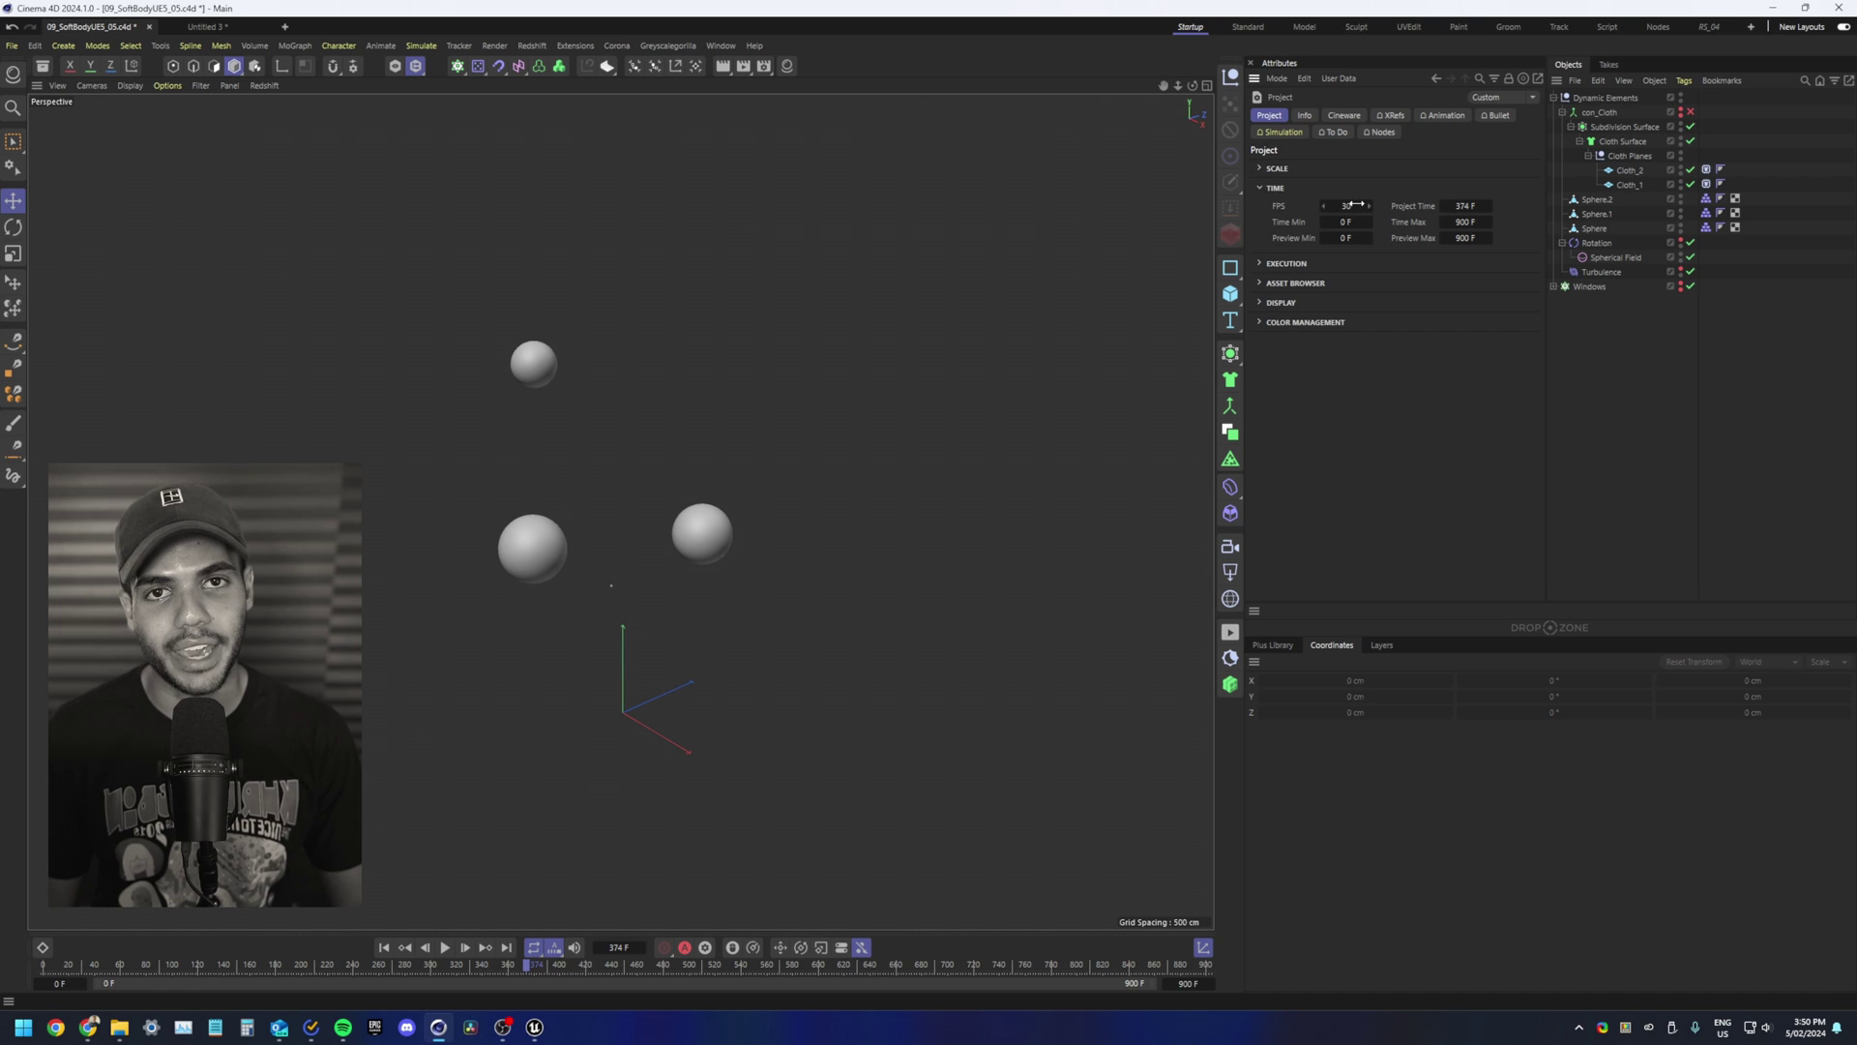
left_click(1597, 199)
left_click(1594, 228, "shift")
right_click(1595, 231)
key("Escape")
left_click(1575, 80)
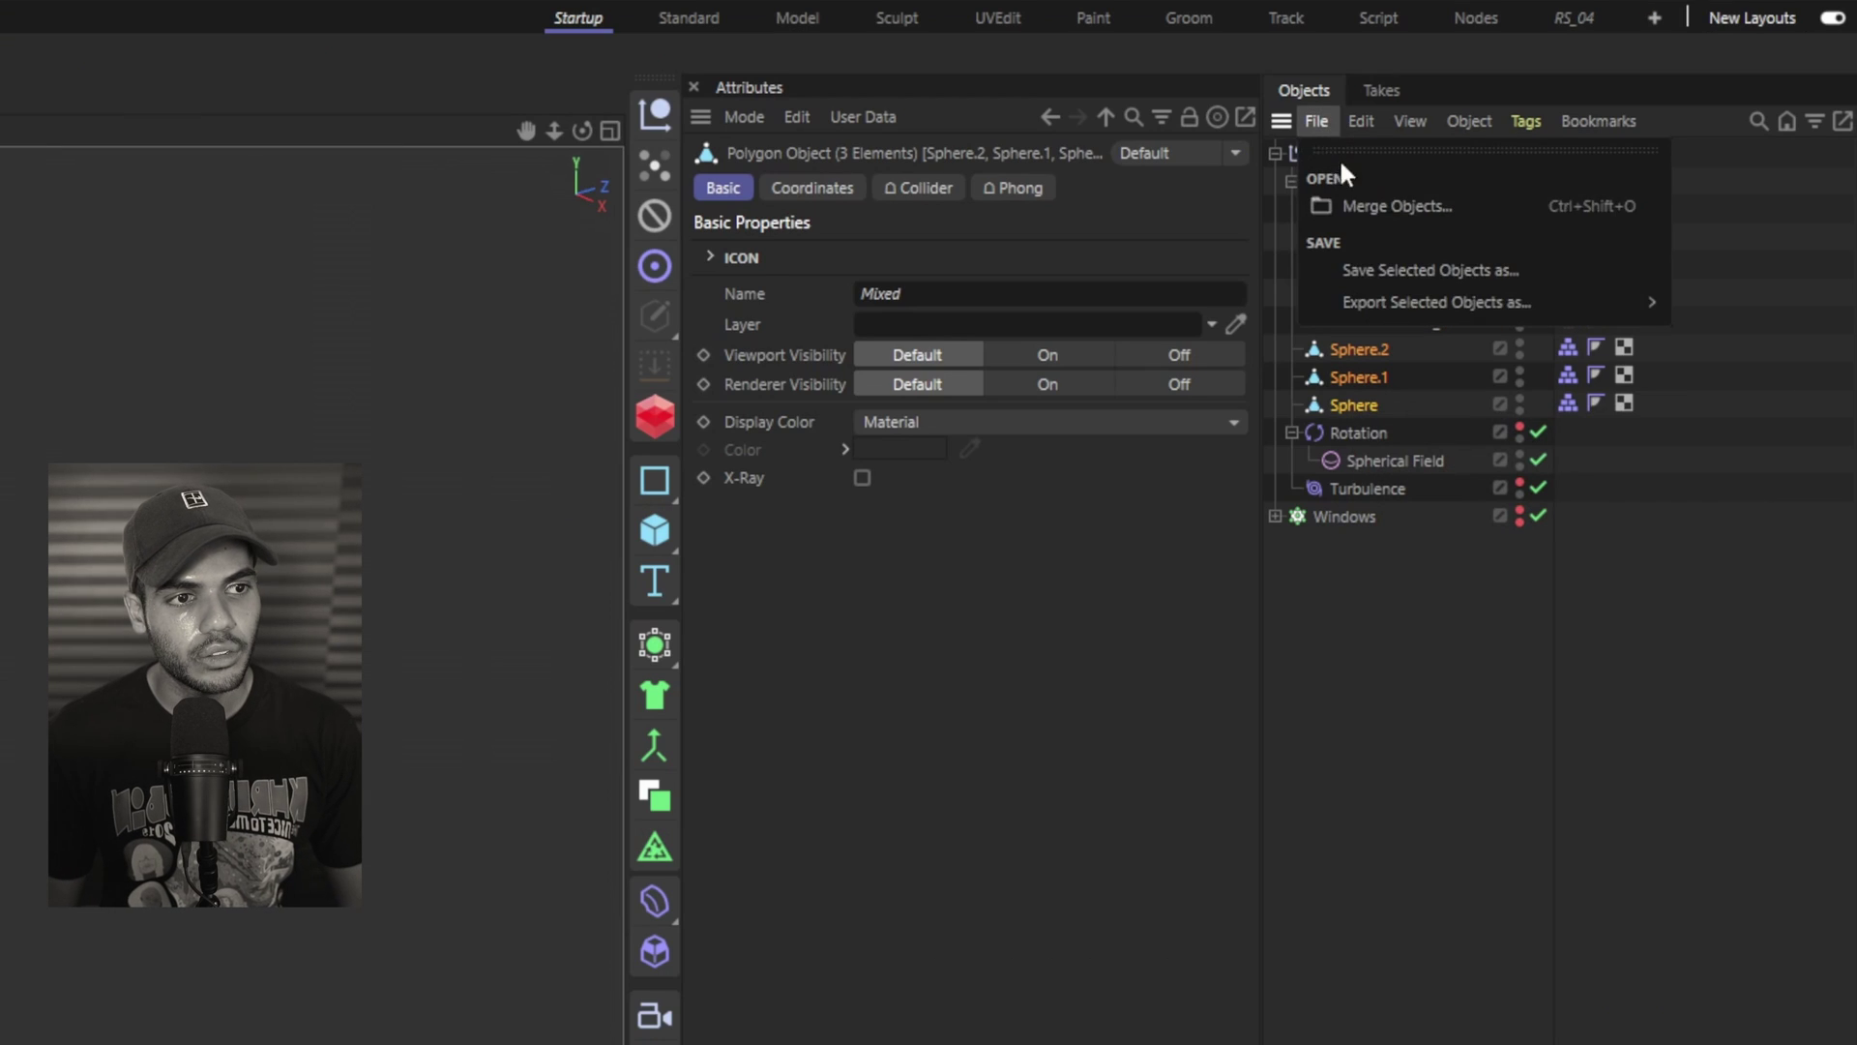
mouse_move(1626, 174)
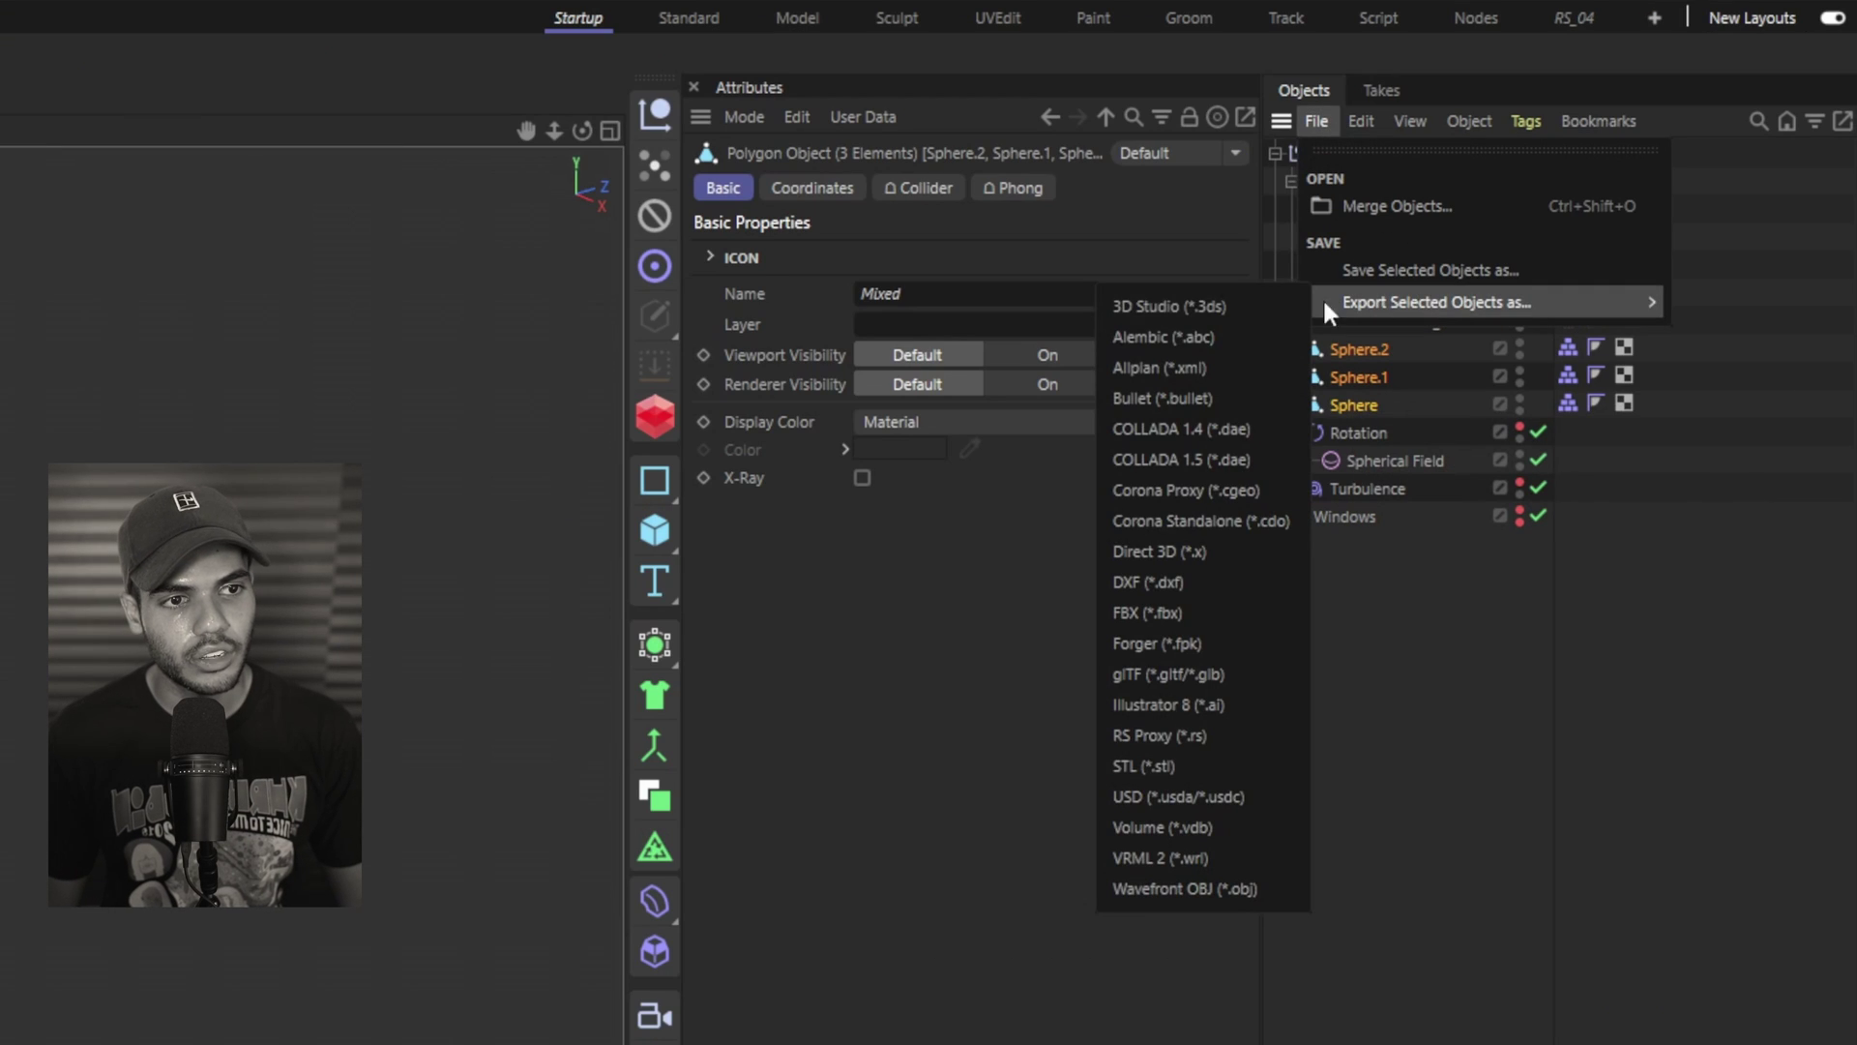
left_click(1199, 333)
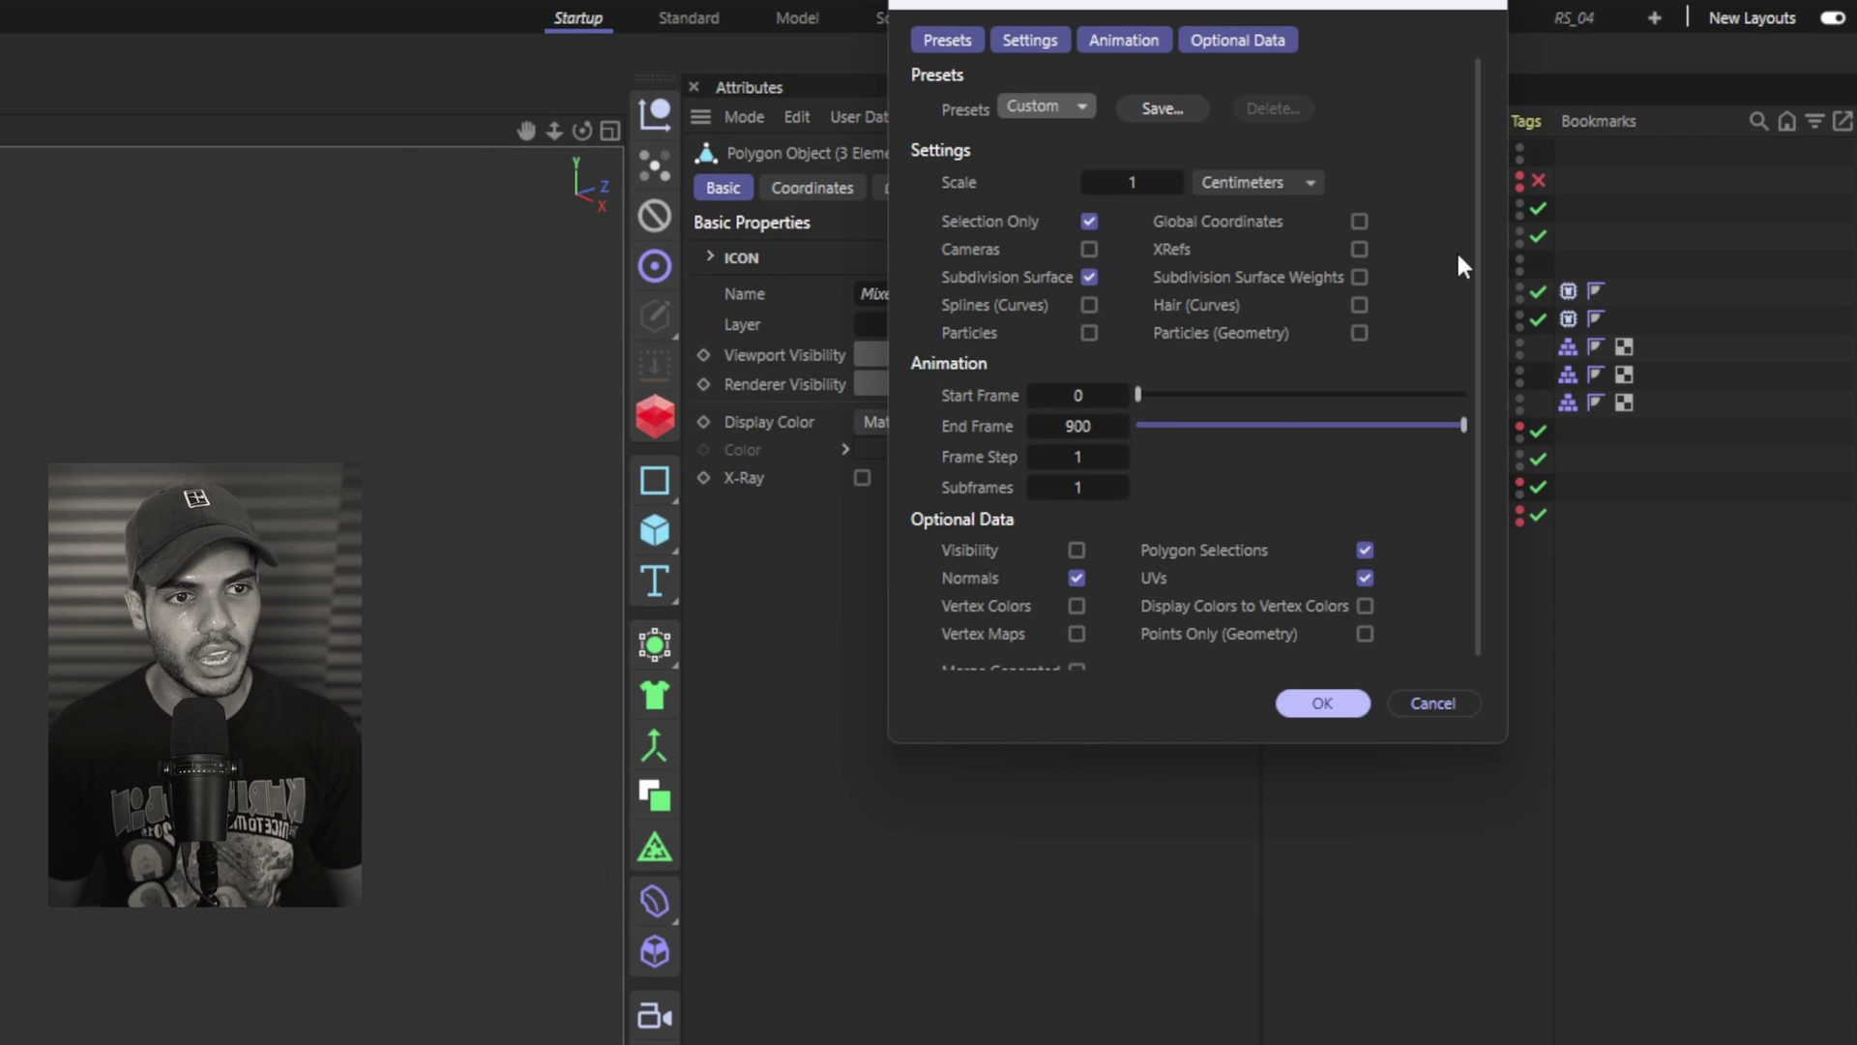
scroll(924, 472, "down", 1)
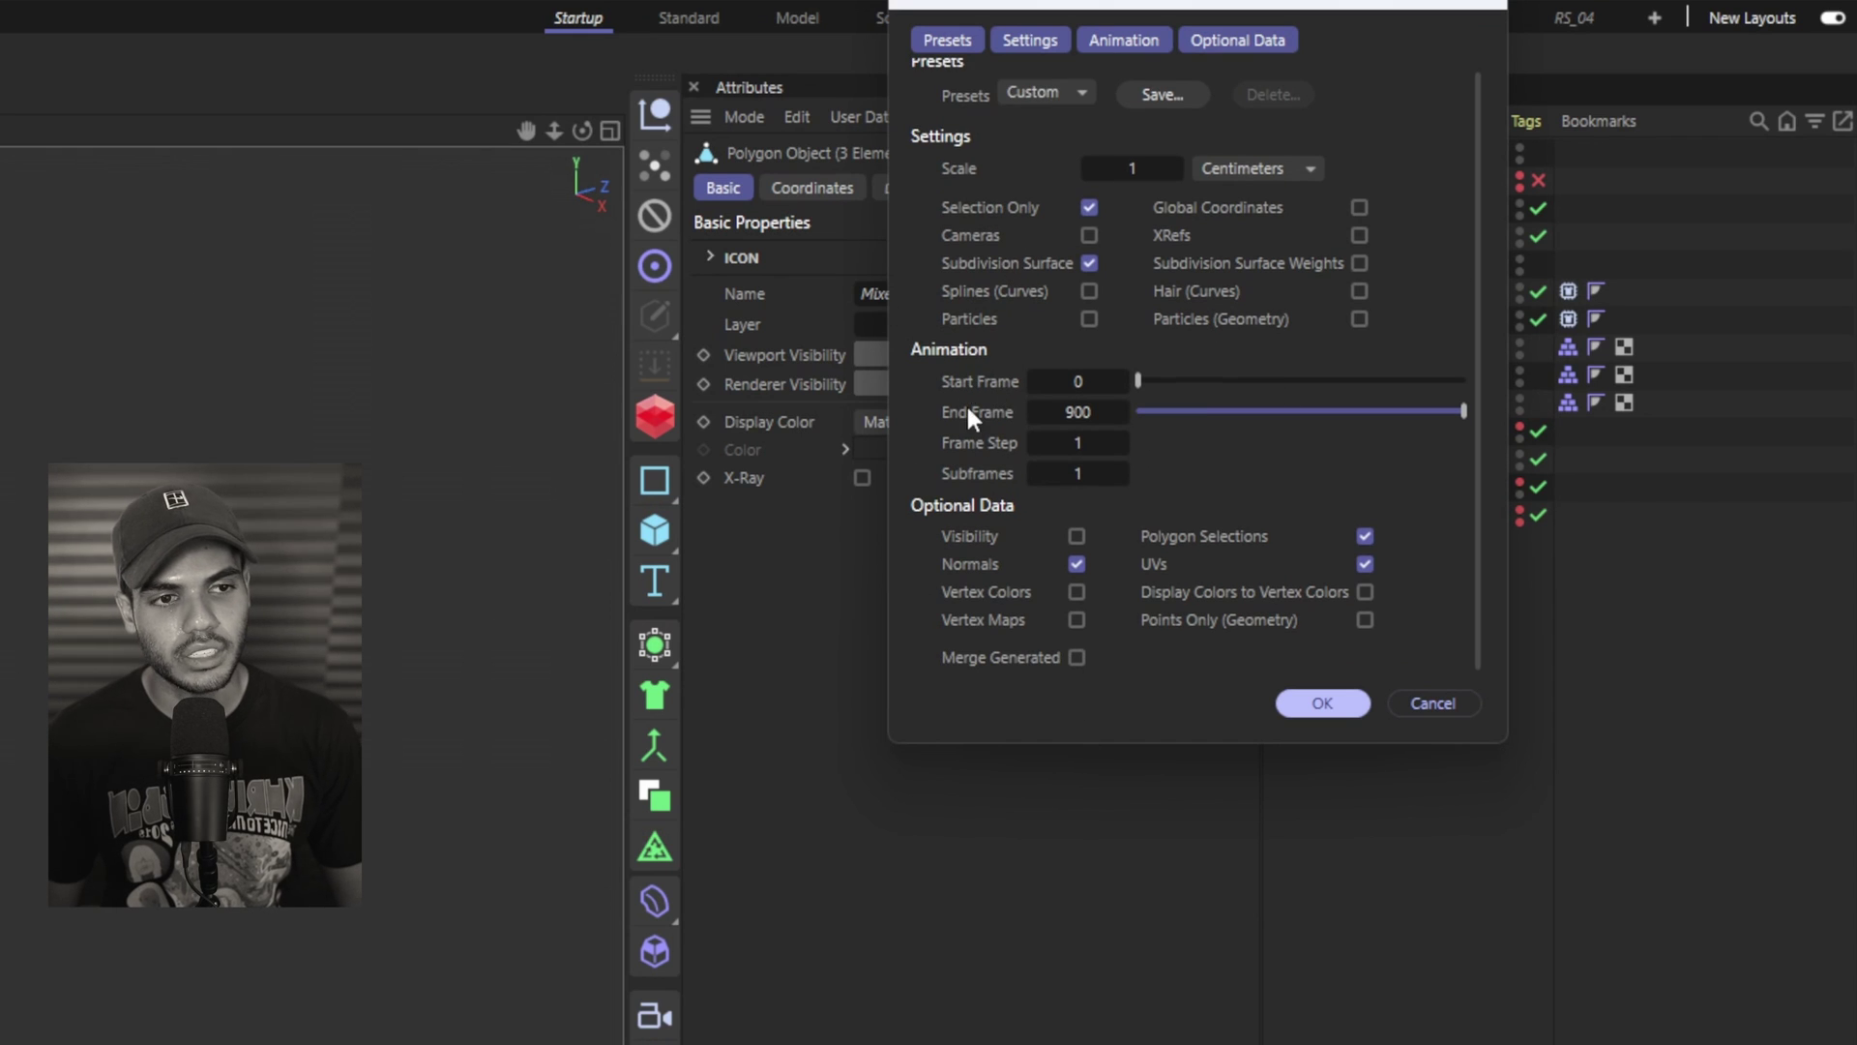
left_click(1323, 703)
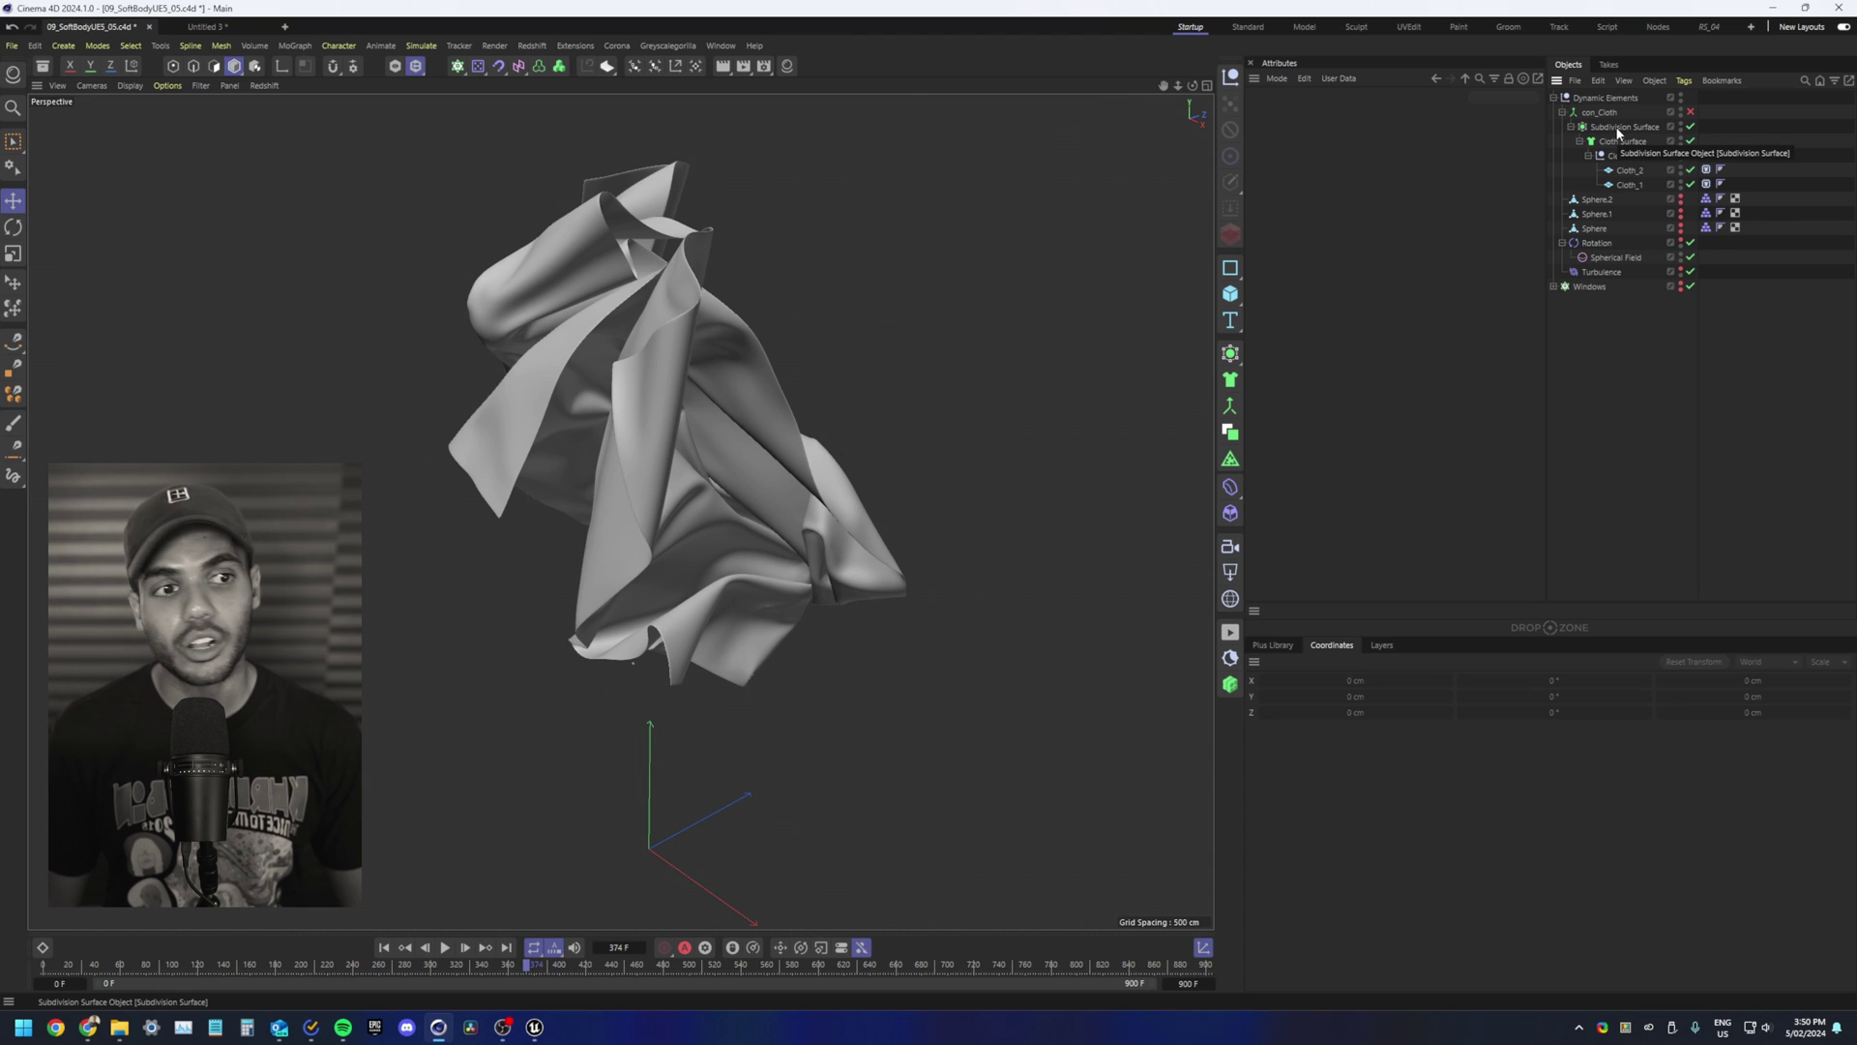
Step: Enable the con_Cloth Connect object above the subdivided cloth surfaces and check the object properties
left_click(1615, 130)
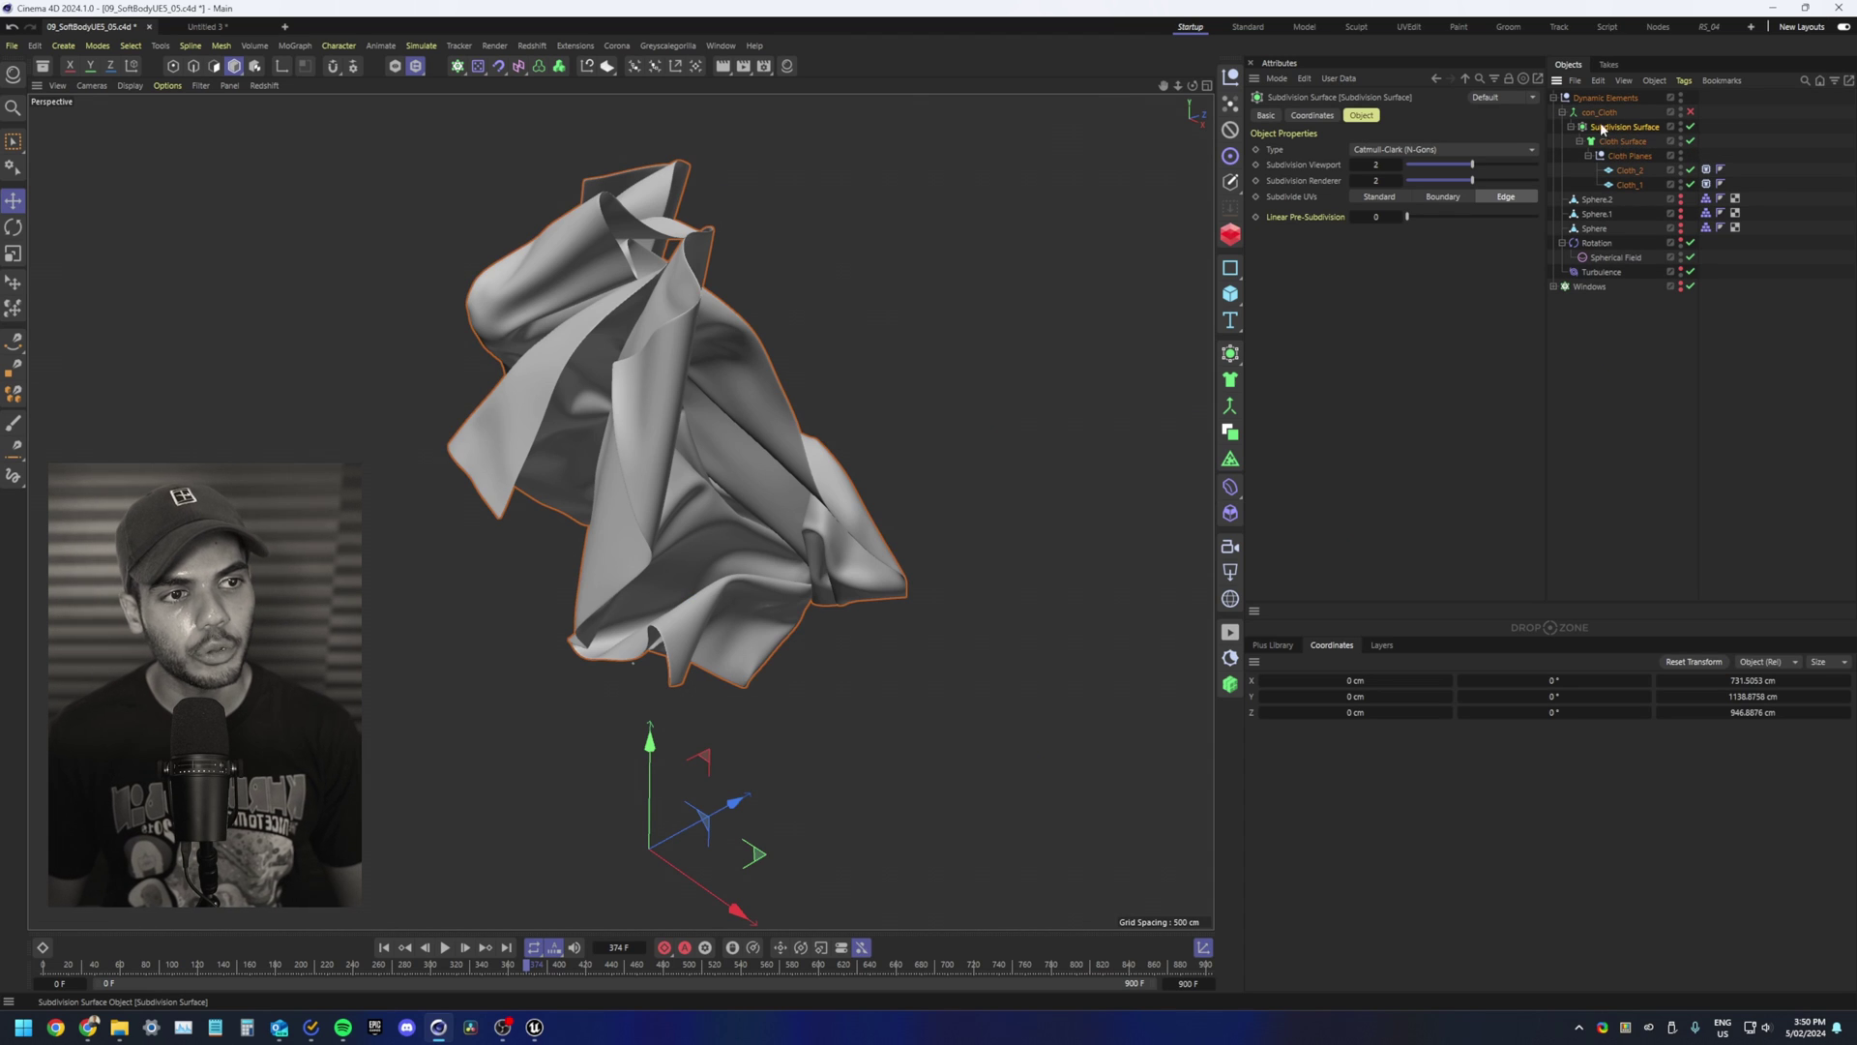
left_click(1598, 113)
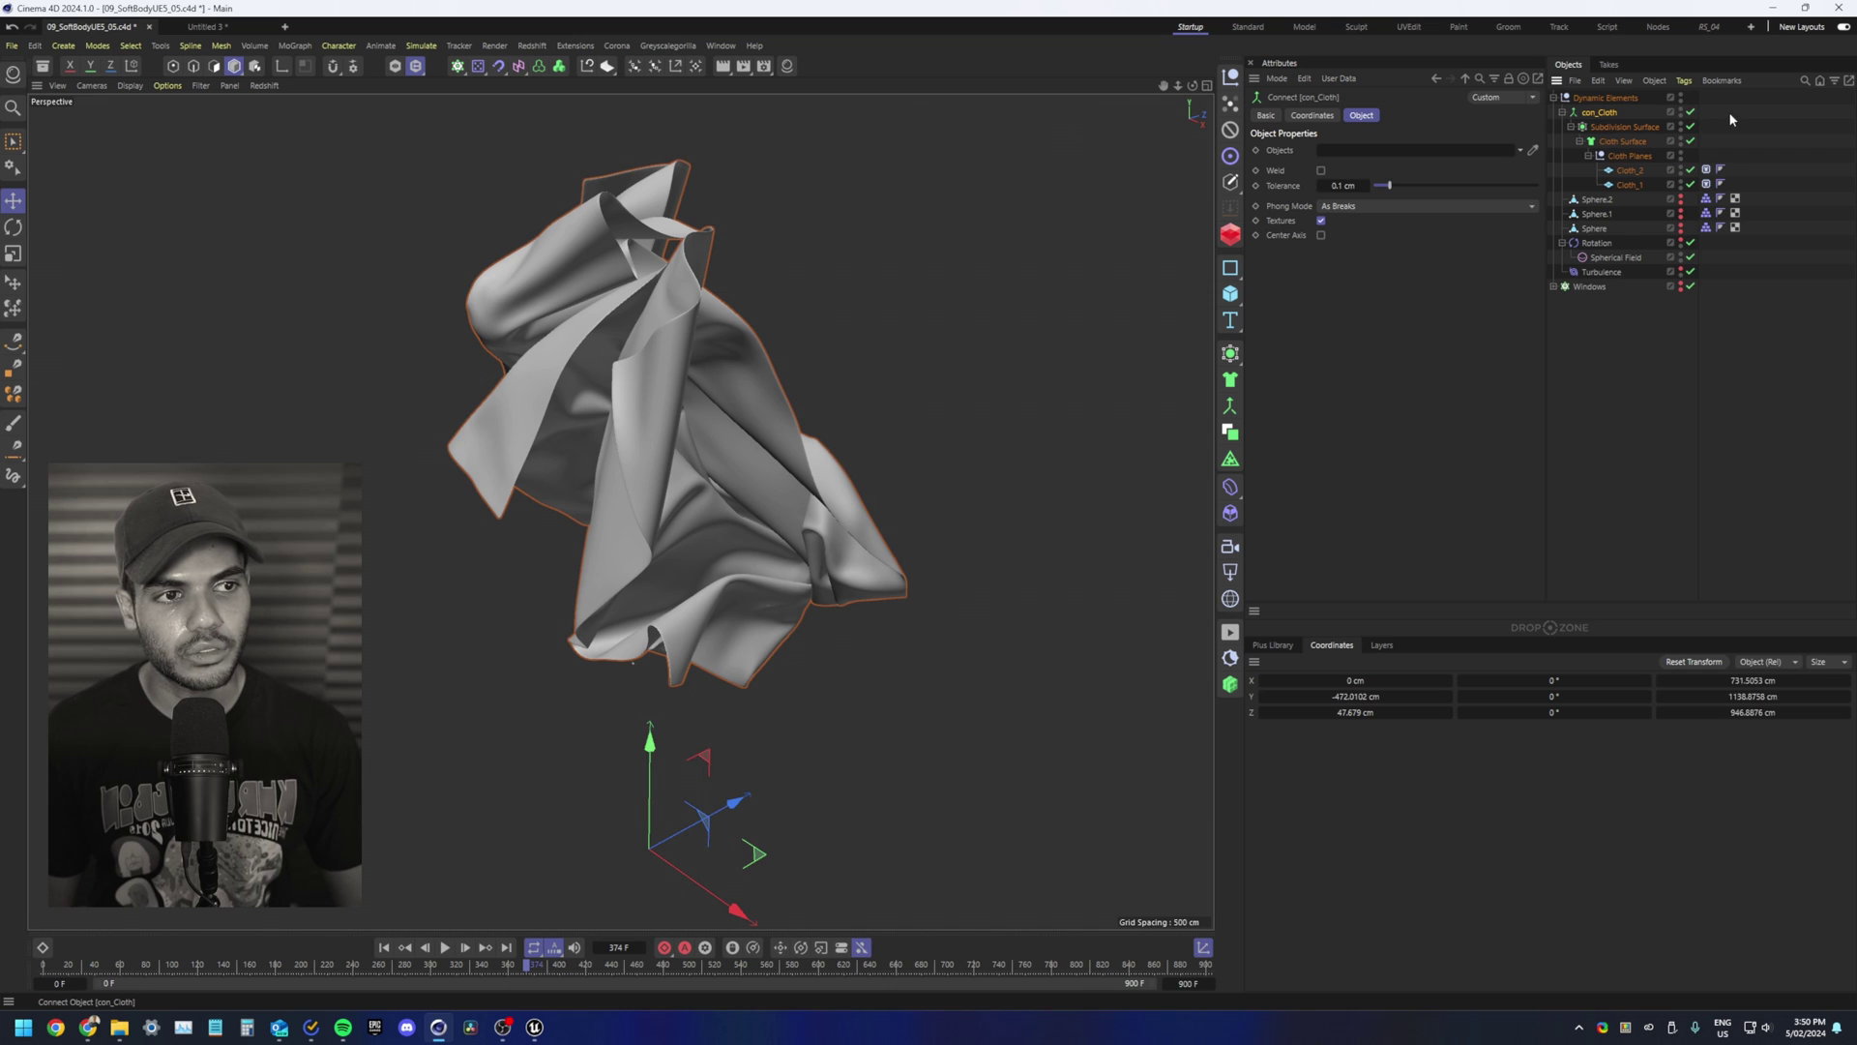
left_click(1613, 140)
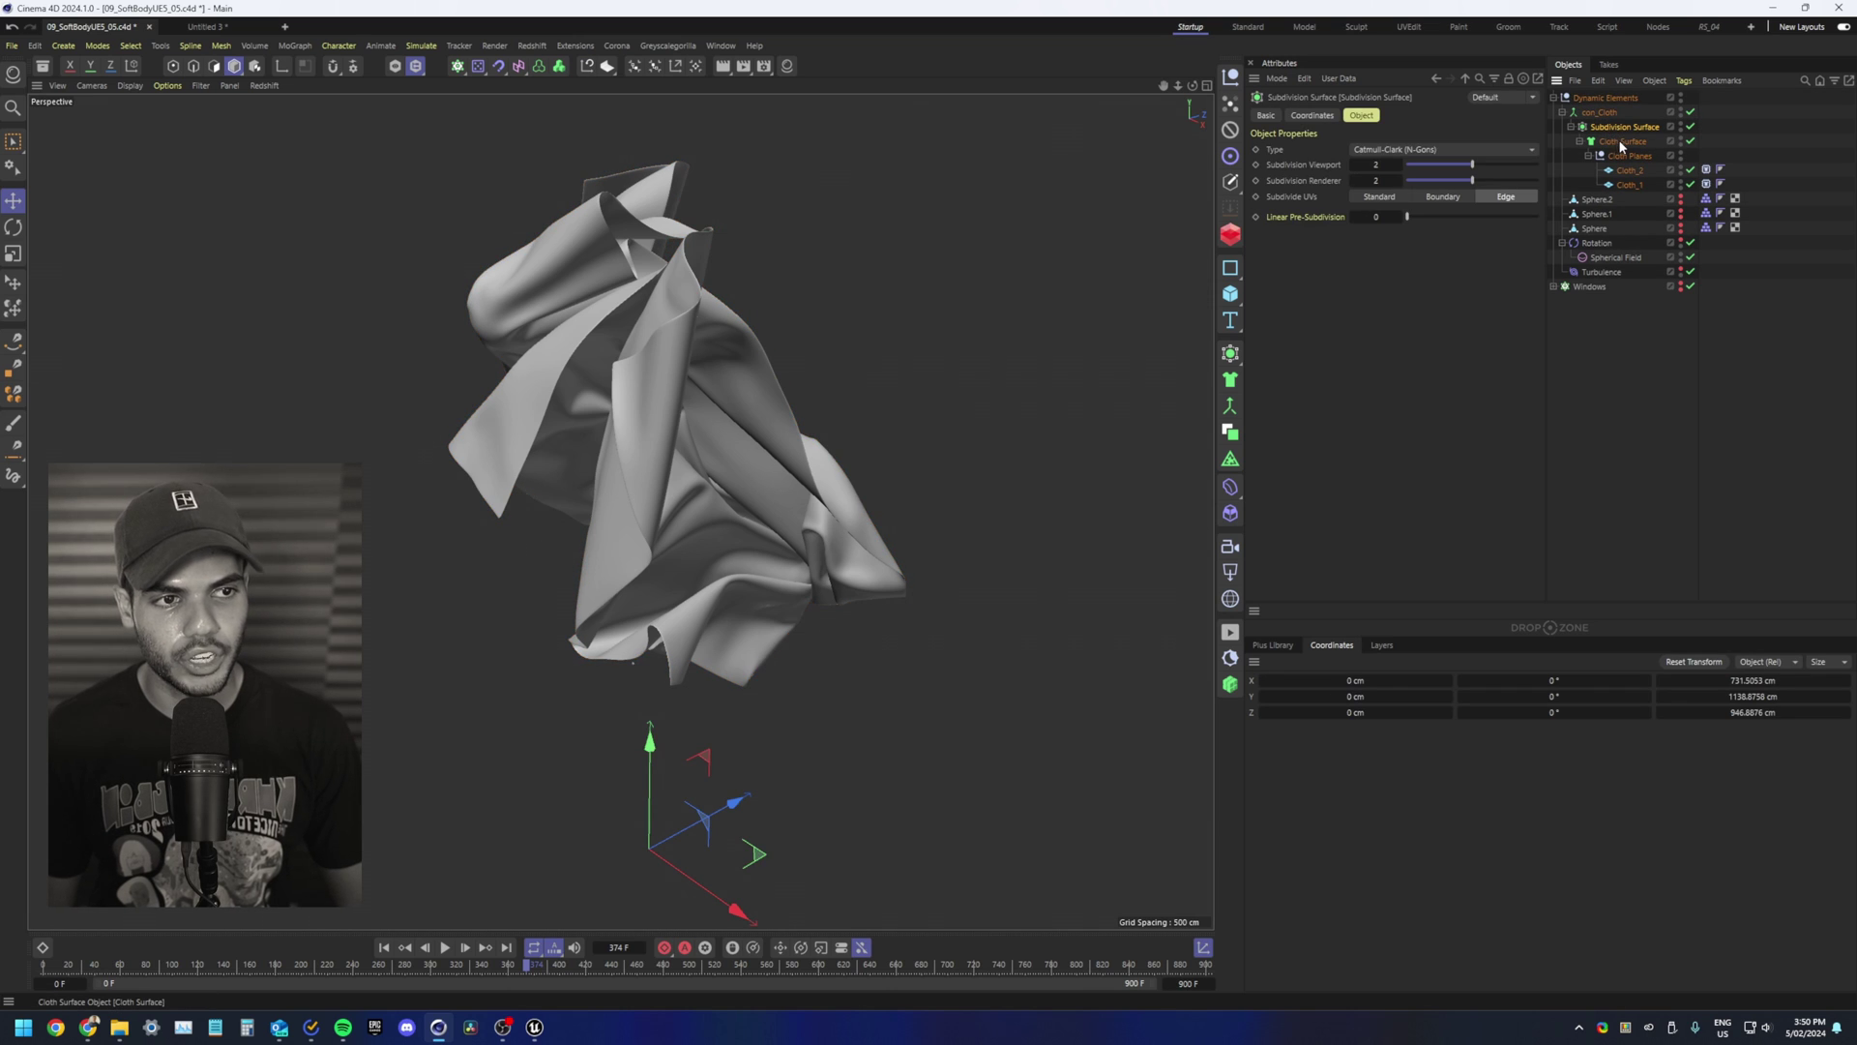
left_click(1729, 126)
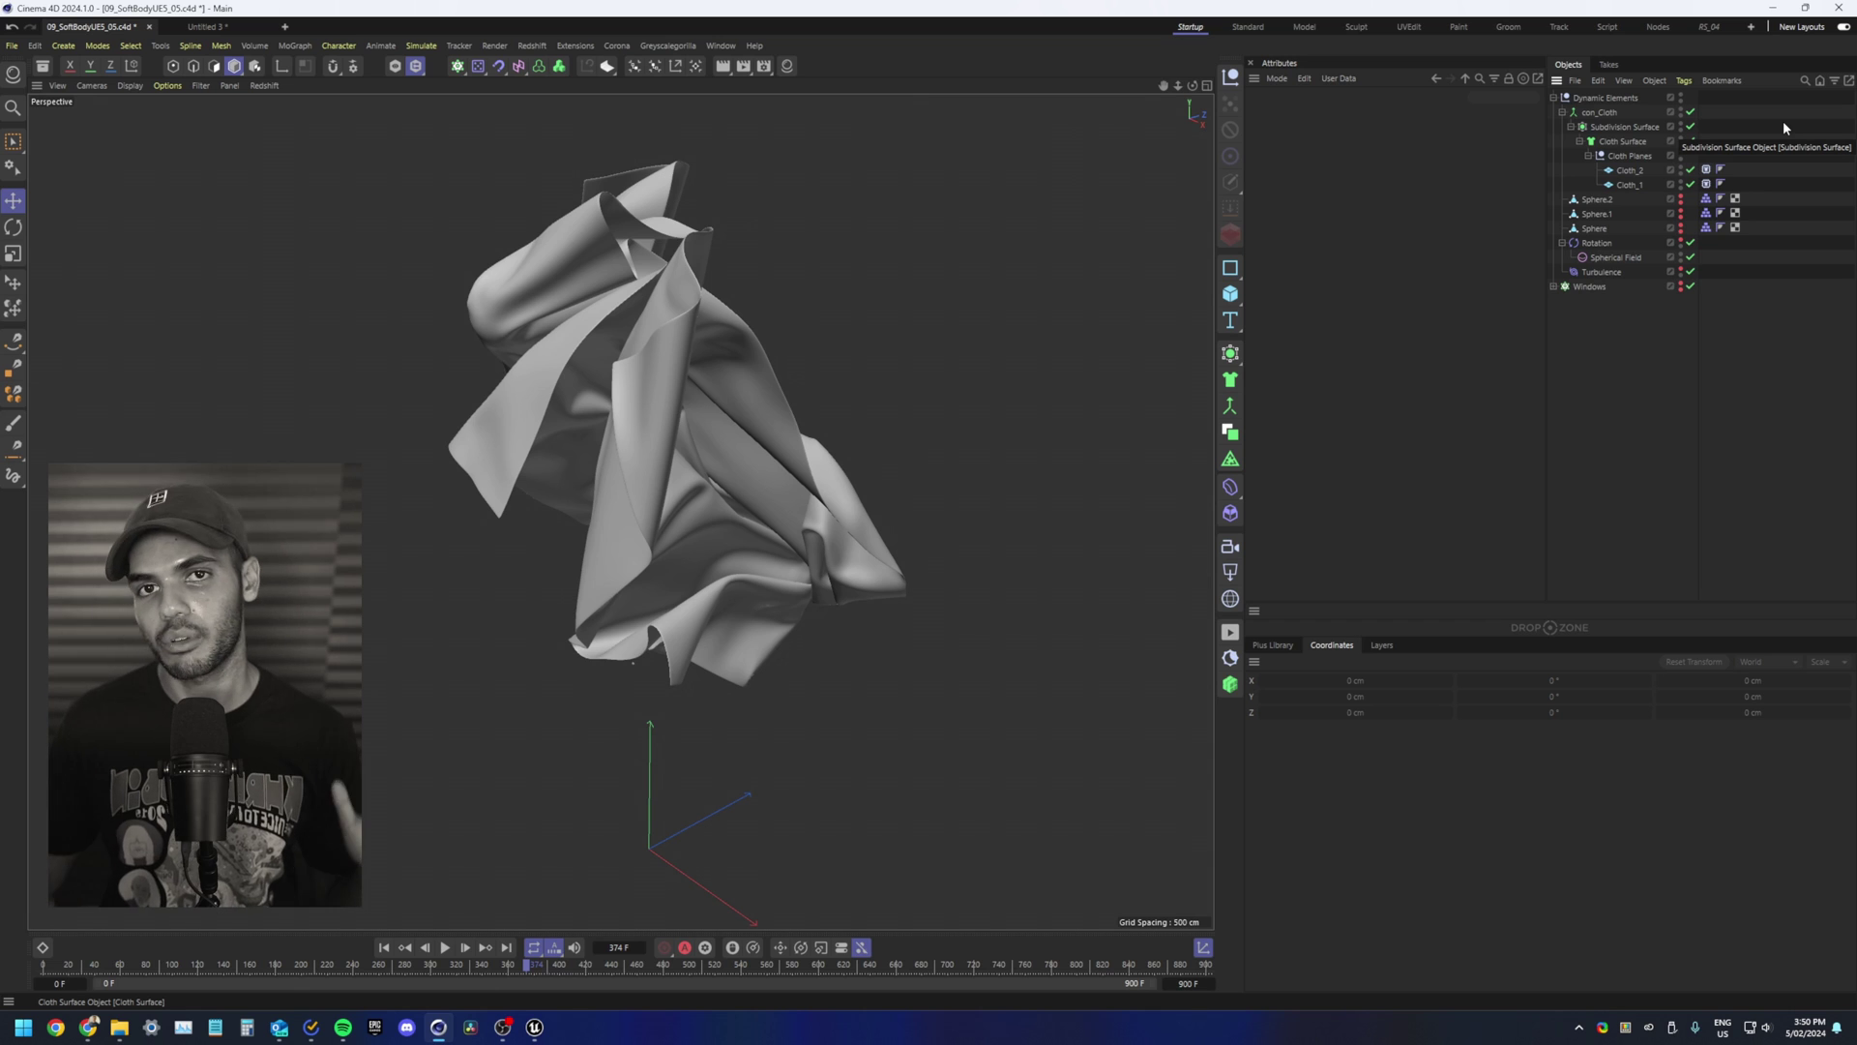
Step: Export the con_Cloth object as an Alembic file
left_click(1610, 113)
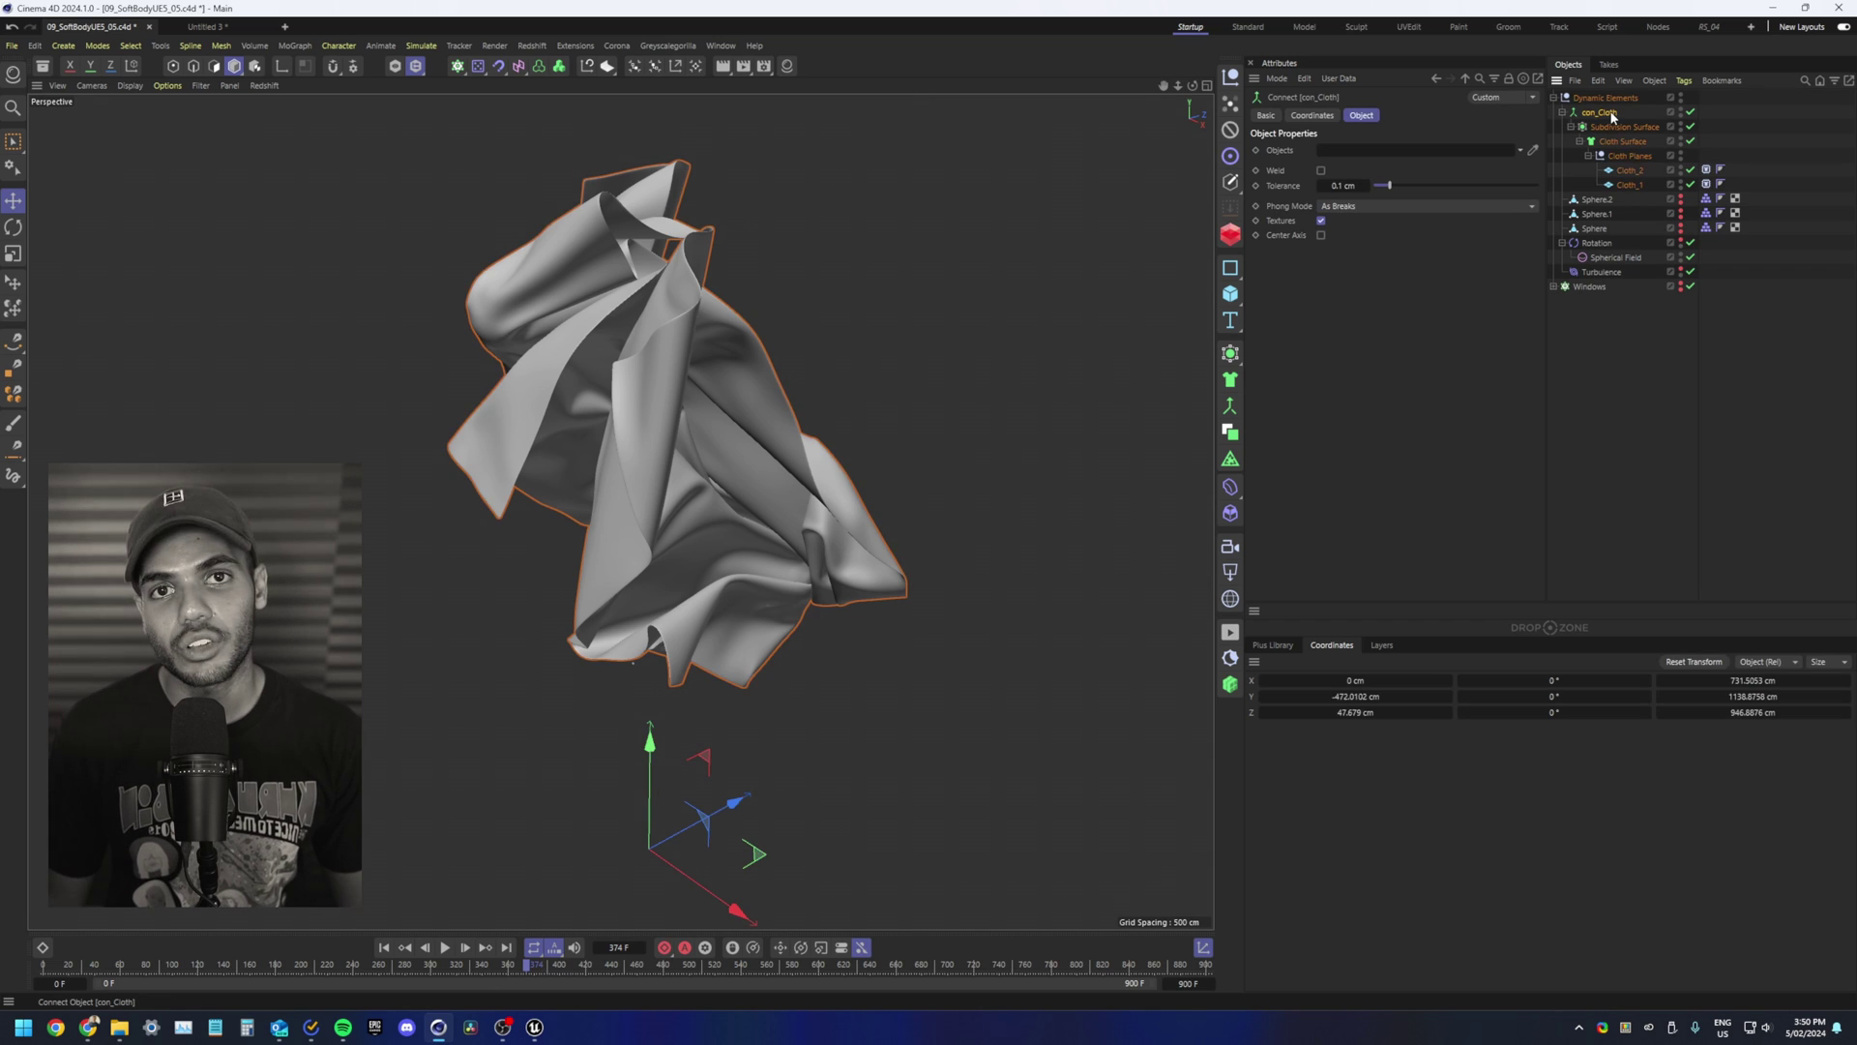
left_click(1577, 81)
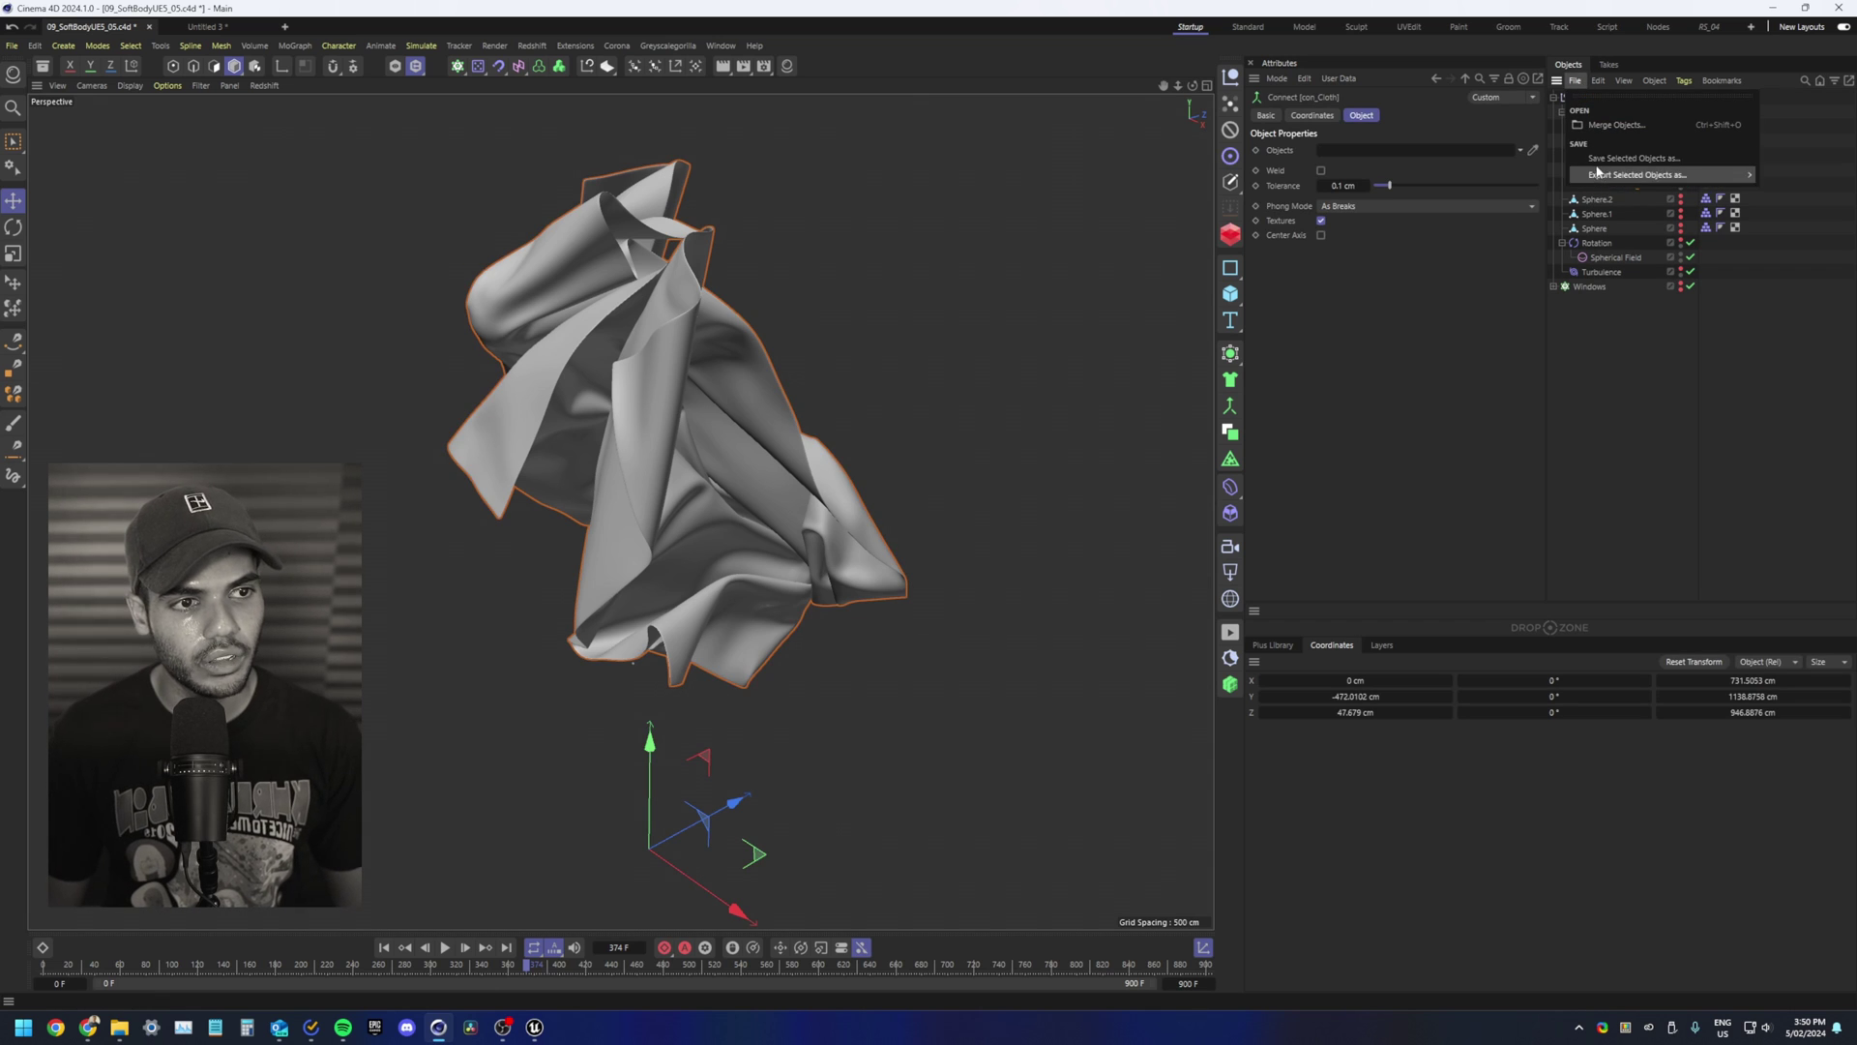
mouse_move(1614, 177)
left_click(1522, 192)
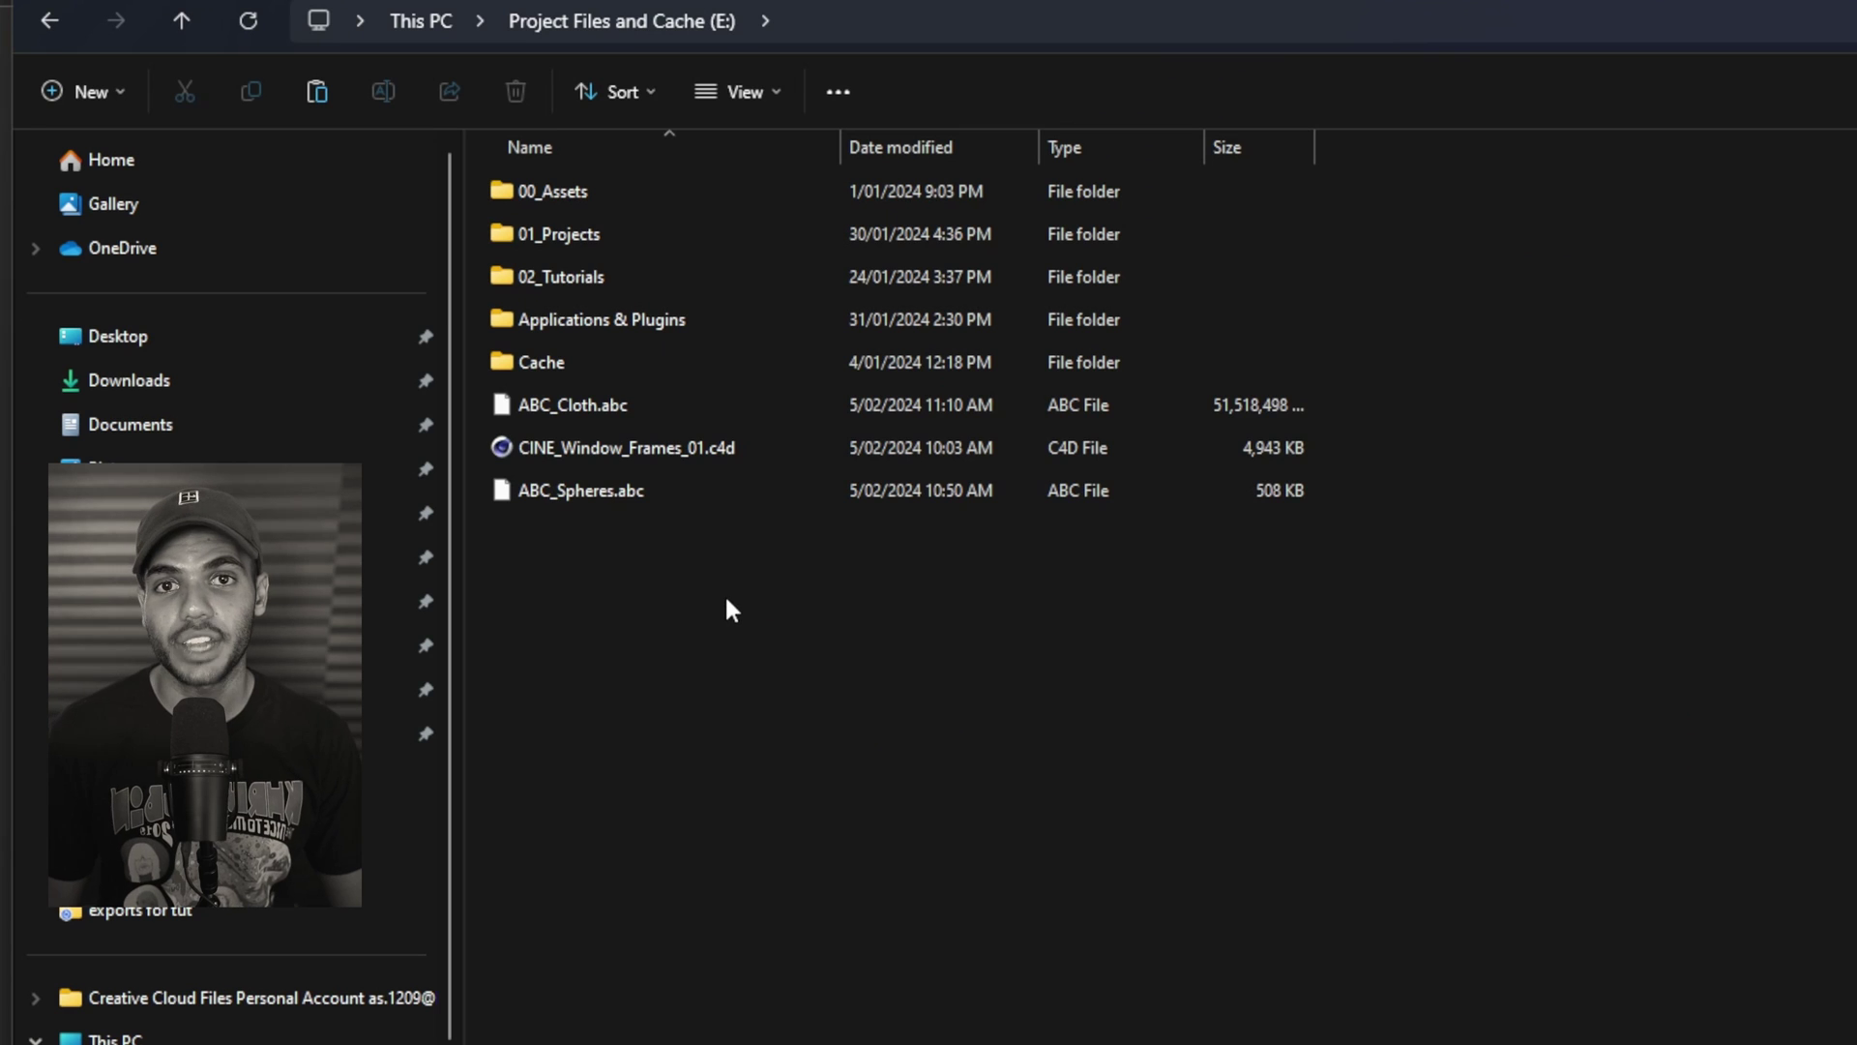
Step: Switch to File Explorer and review the exported ABC_Cloth.abc, CINE_Window_Frames_01.c4d and ABC_Spheres.abc files
left_click_drag(716, 589, 606, 427)
left_click(576, 406)
left_click_drag(605, 513, 585, 464)
left_click(600, 501, "ctrl")
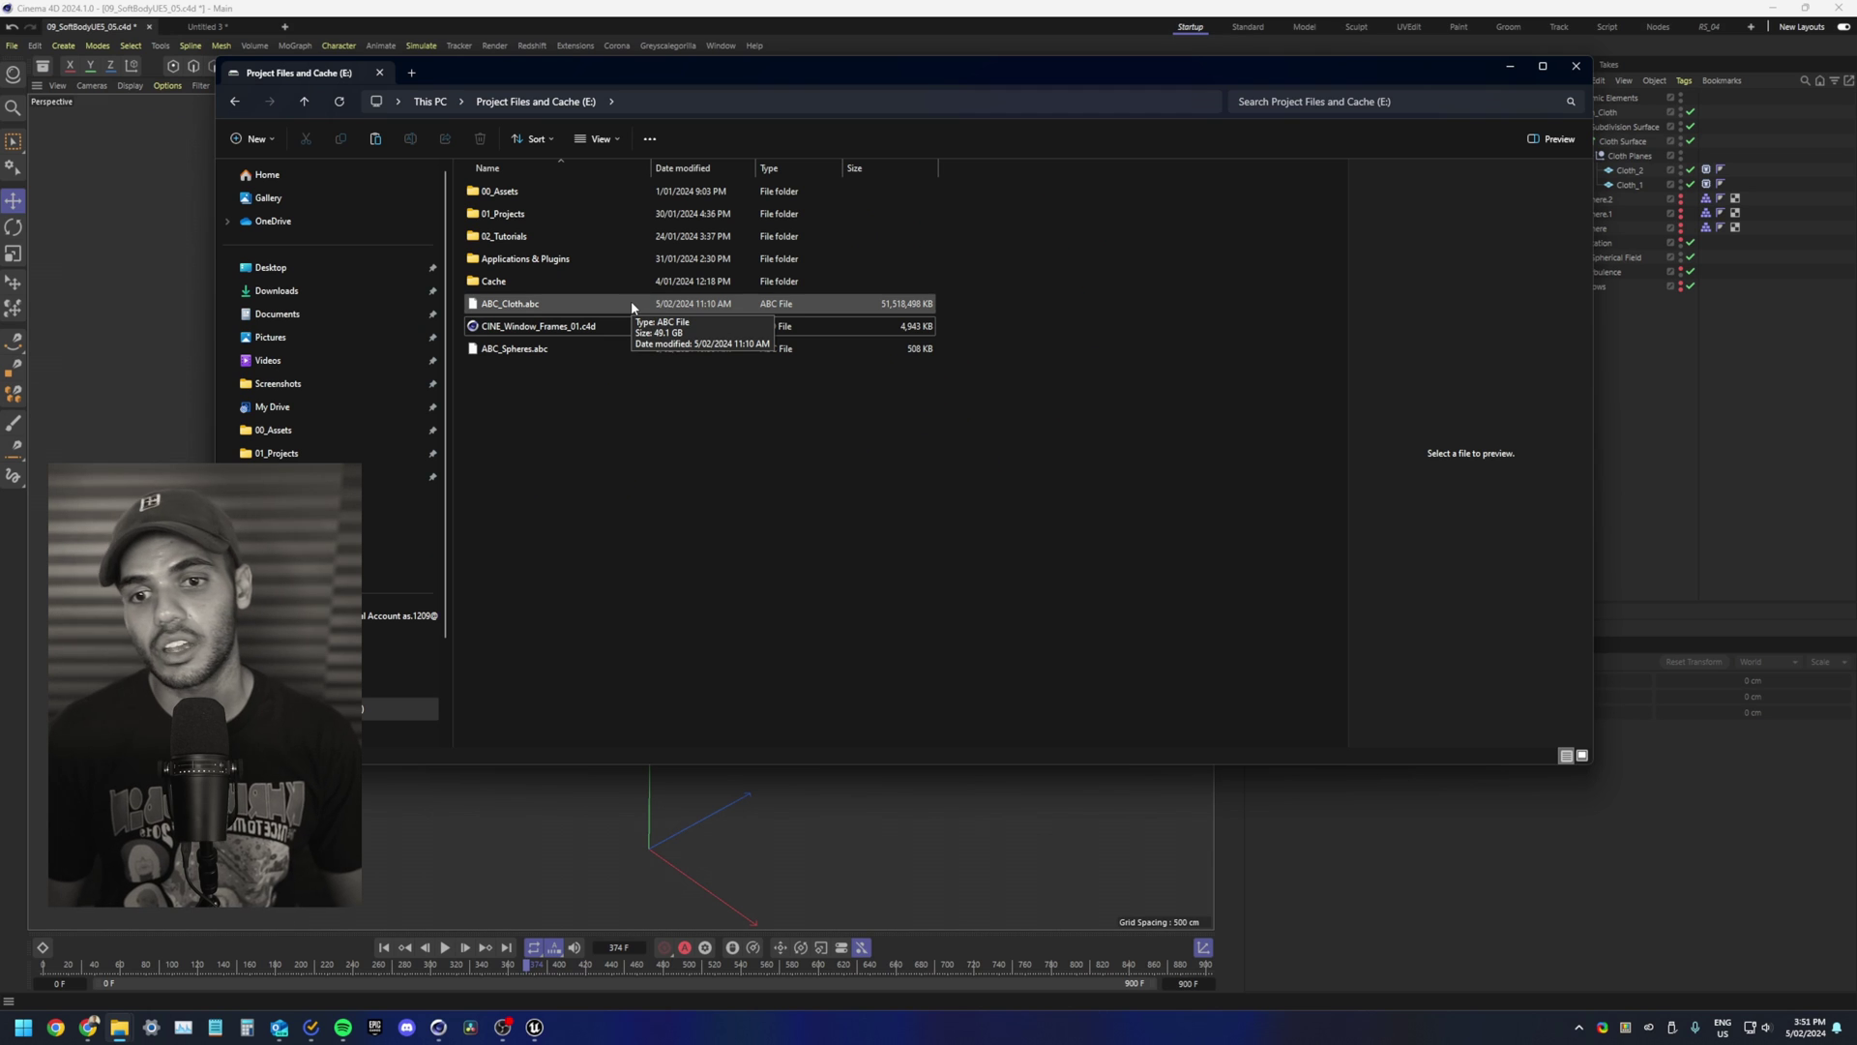
left_click(633, 305)
left_click(642, 444)
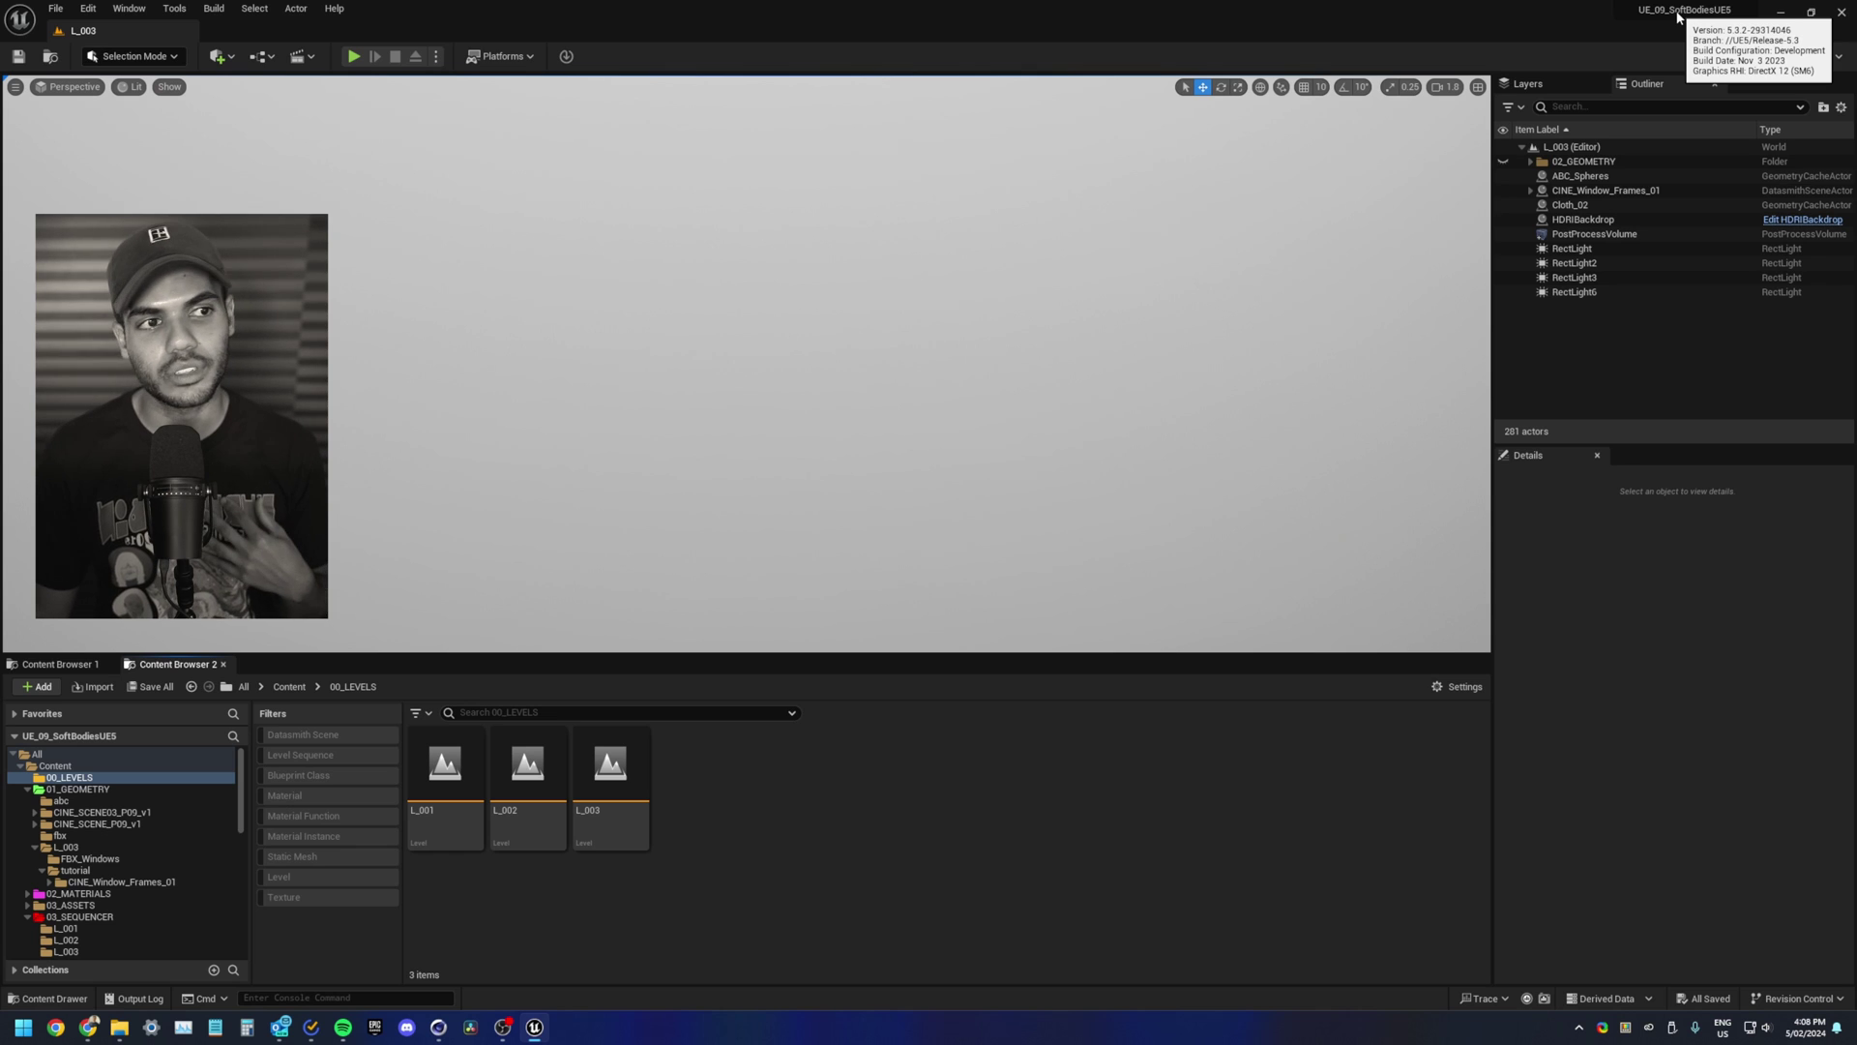
Step: In Unreal Editor, create a level named L_Cloth_Tutorial in the 00_LEVELS folder and open it
right_click(810, 803)
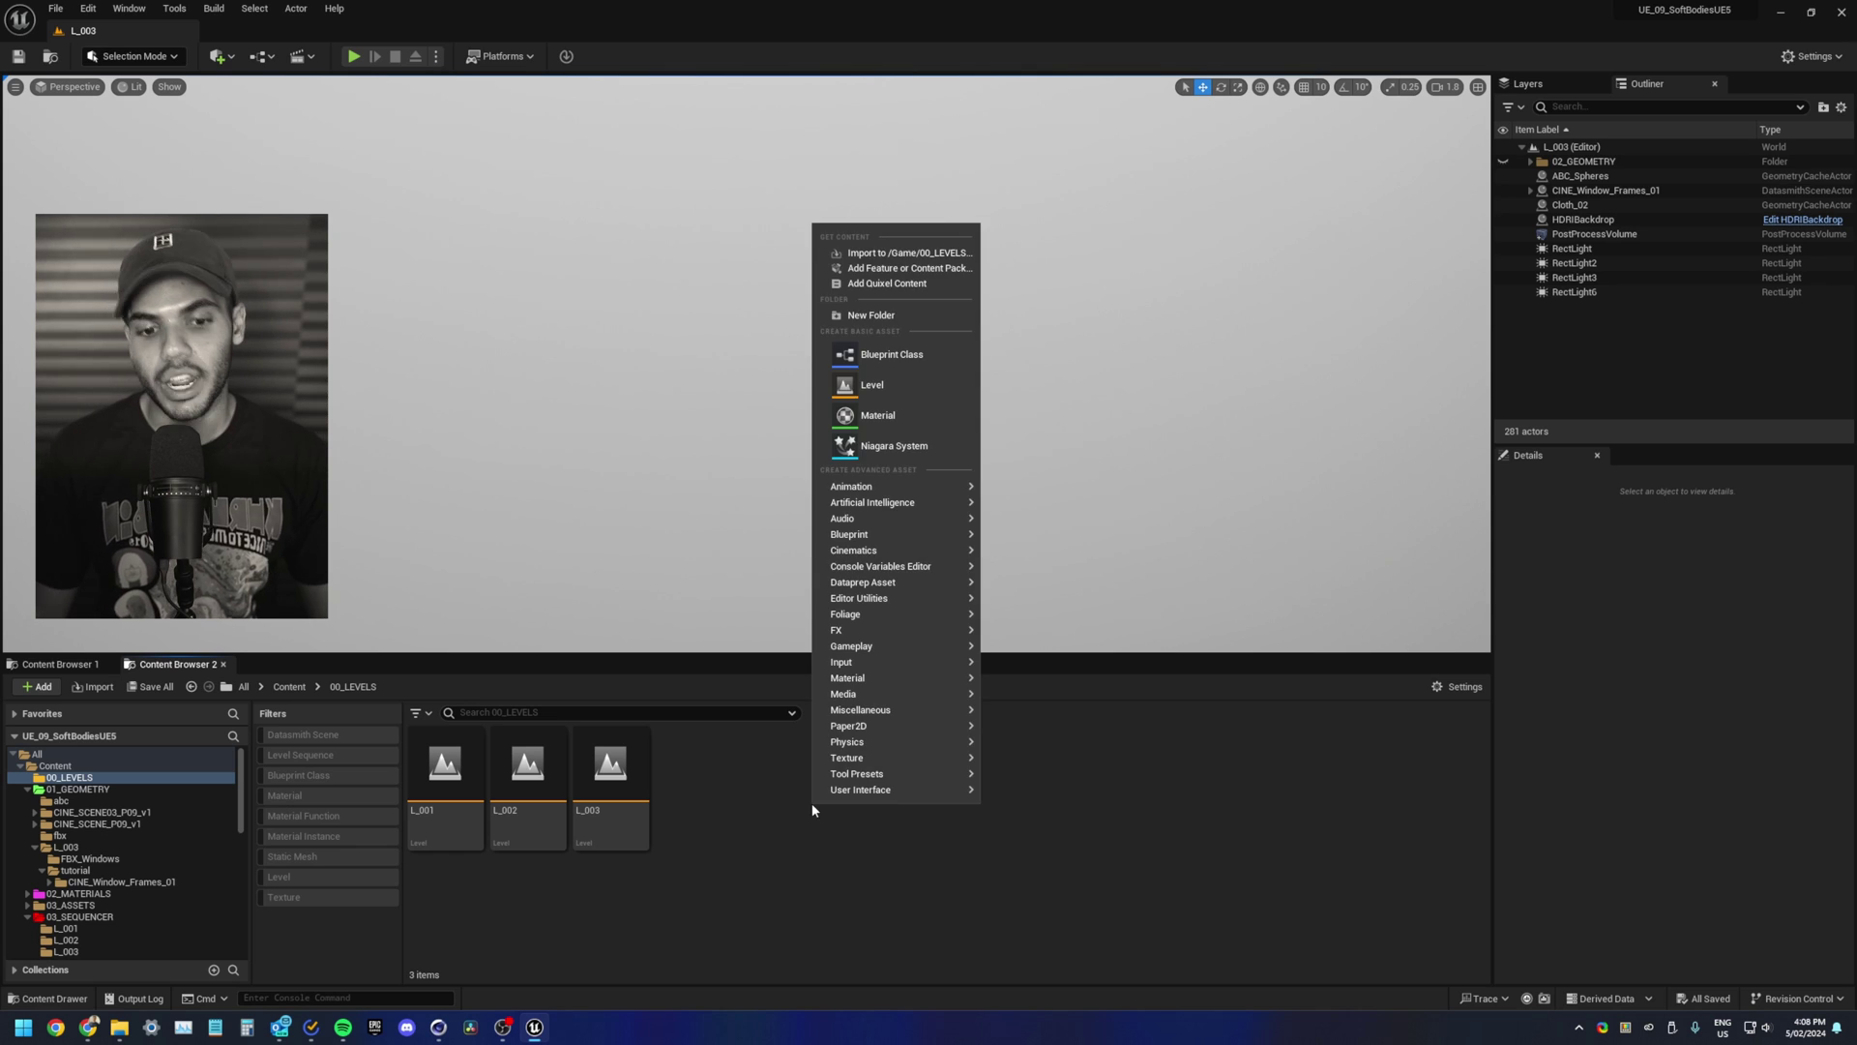
left_click(871, 385)
type("L_Clo")
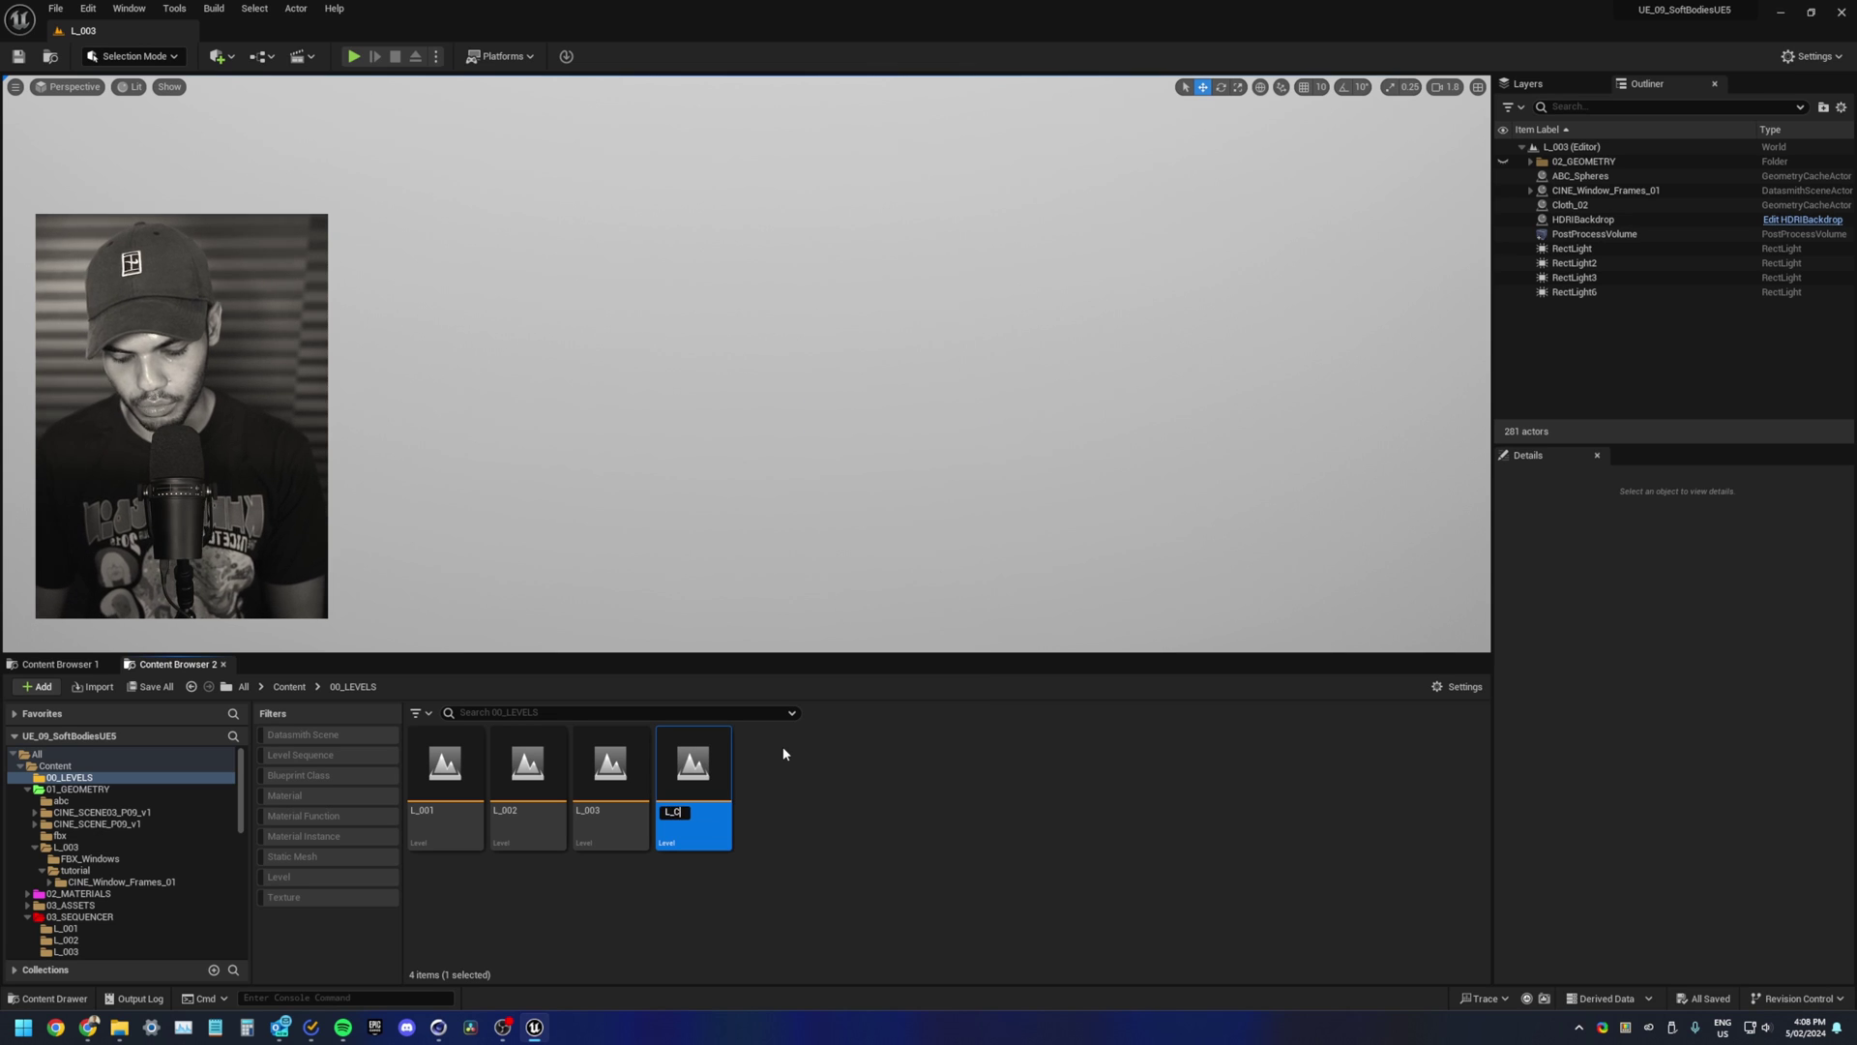
type("th_Tutorial")
key("Return")
double_click(693, 764)
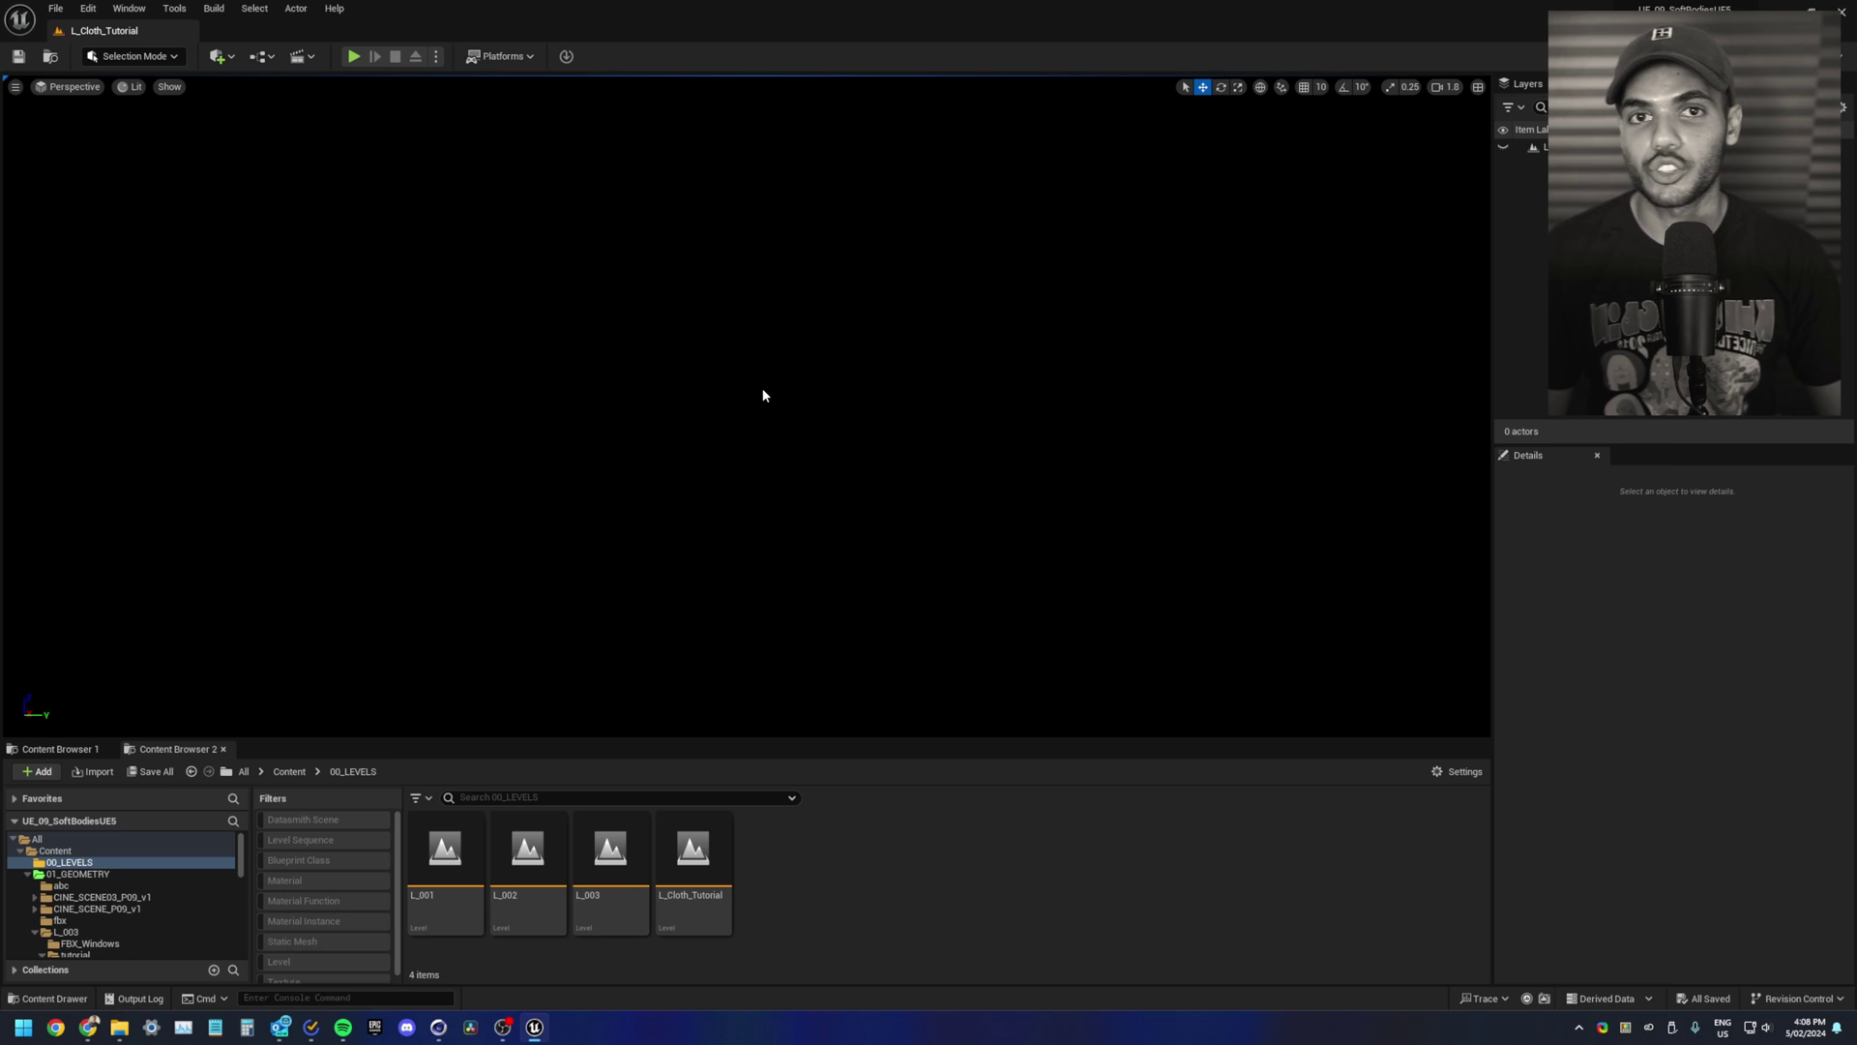
Step: Add an HDRI Backdrop to the empty level and reset its location to the origin
left_click(218, 58)
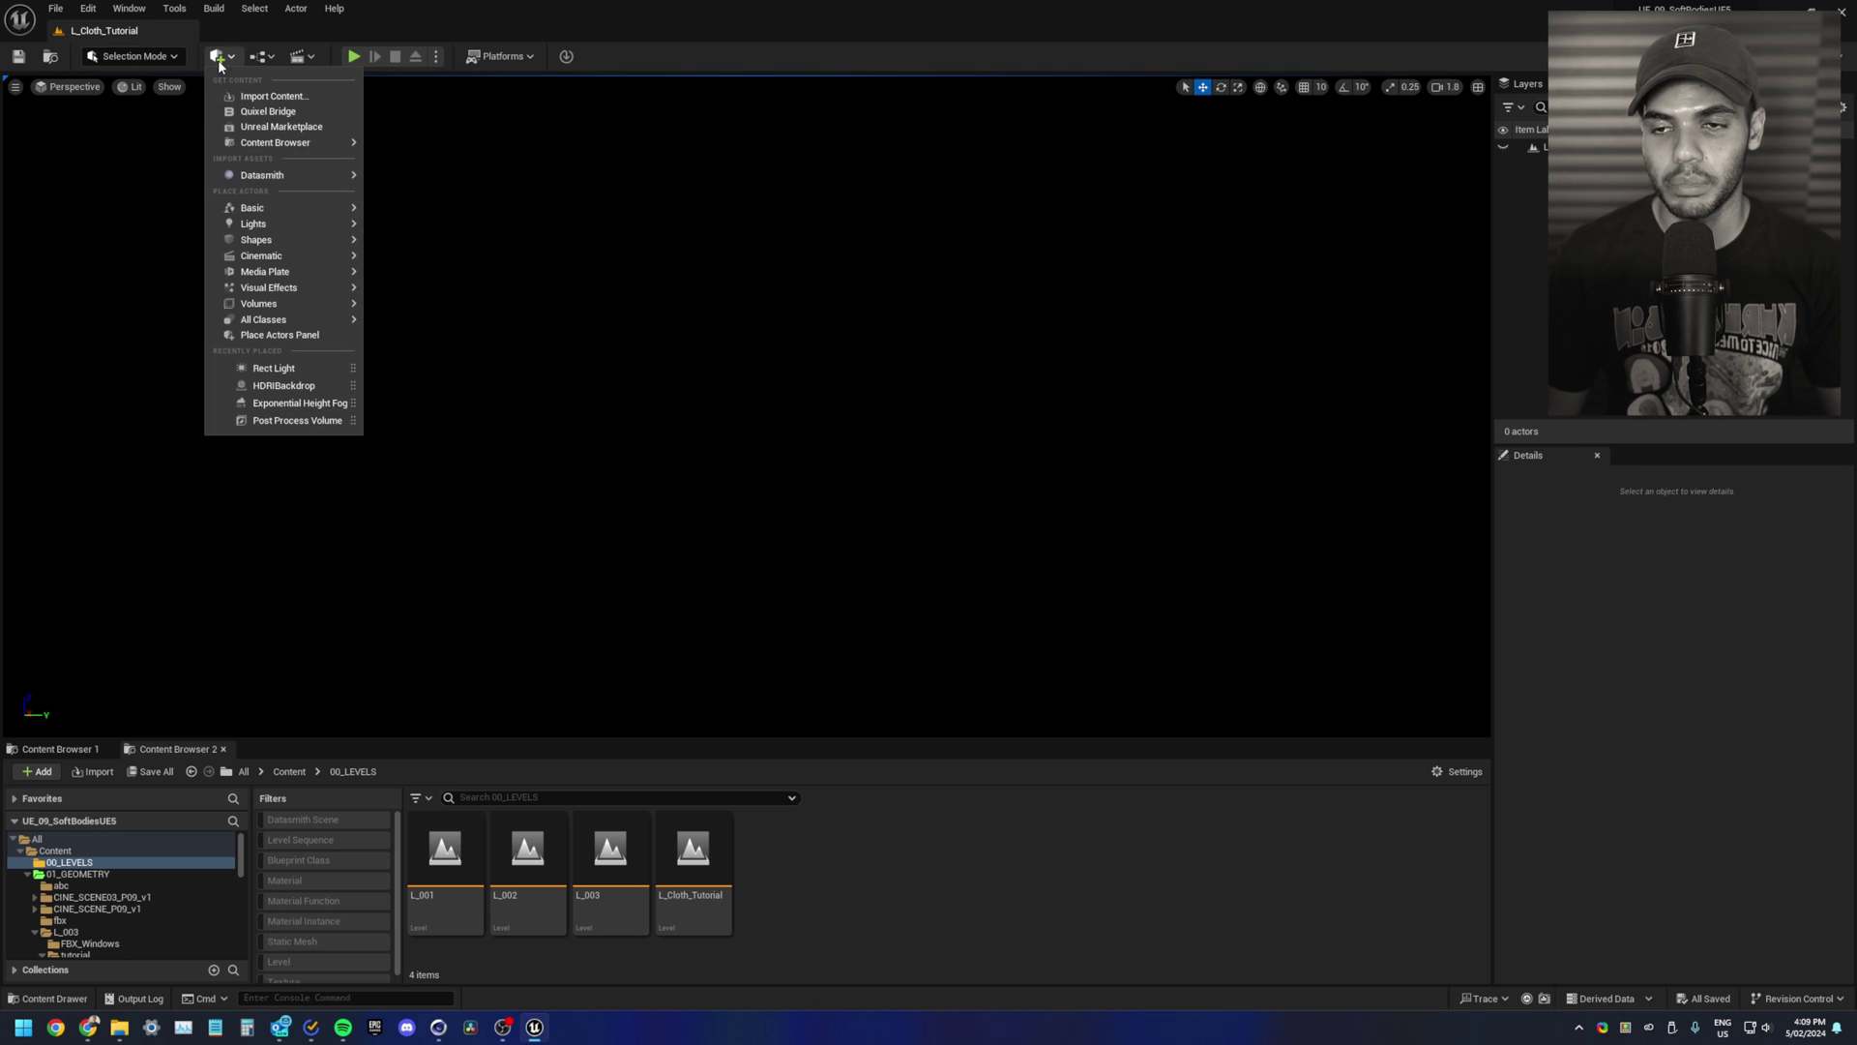
mouse_move(299, 234)
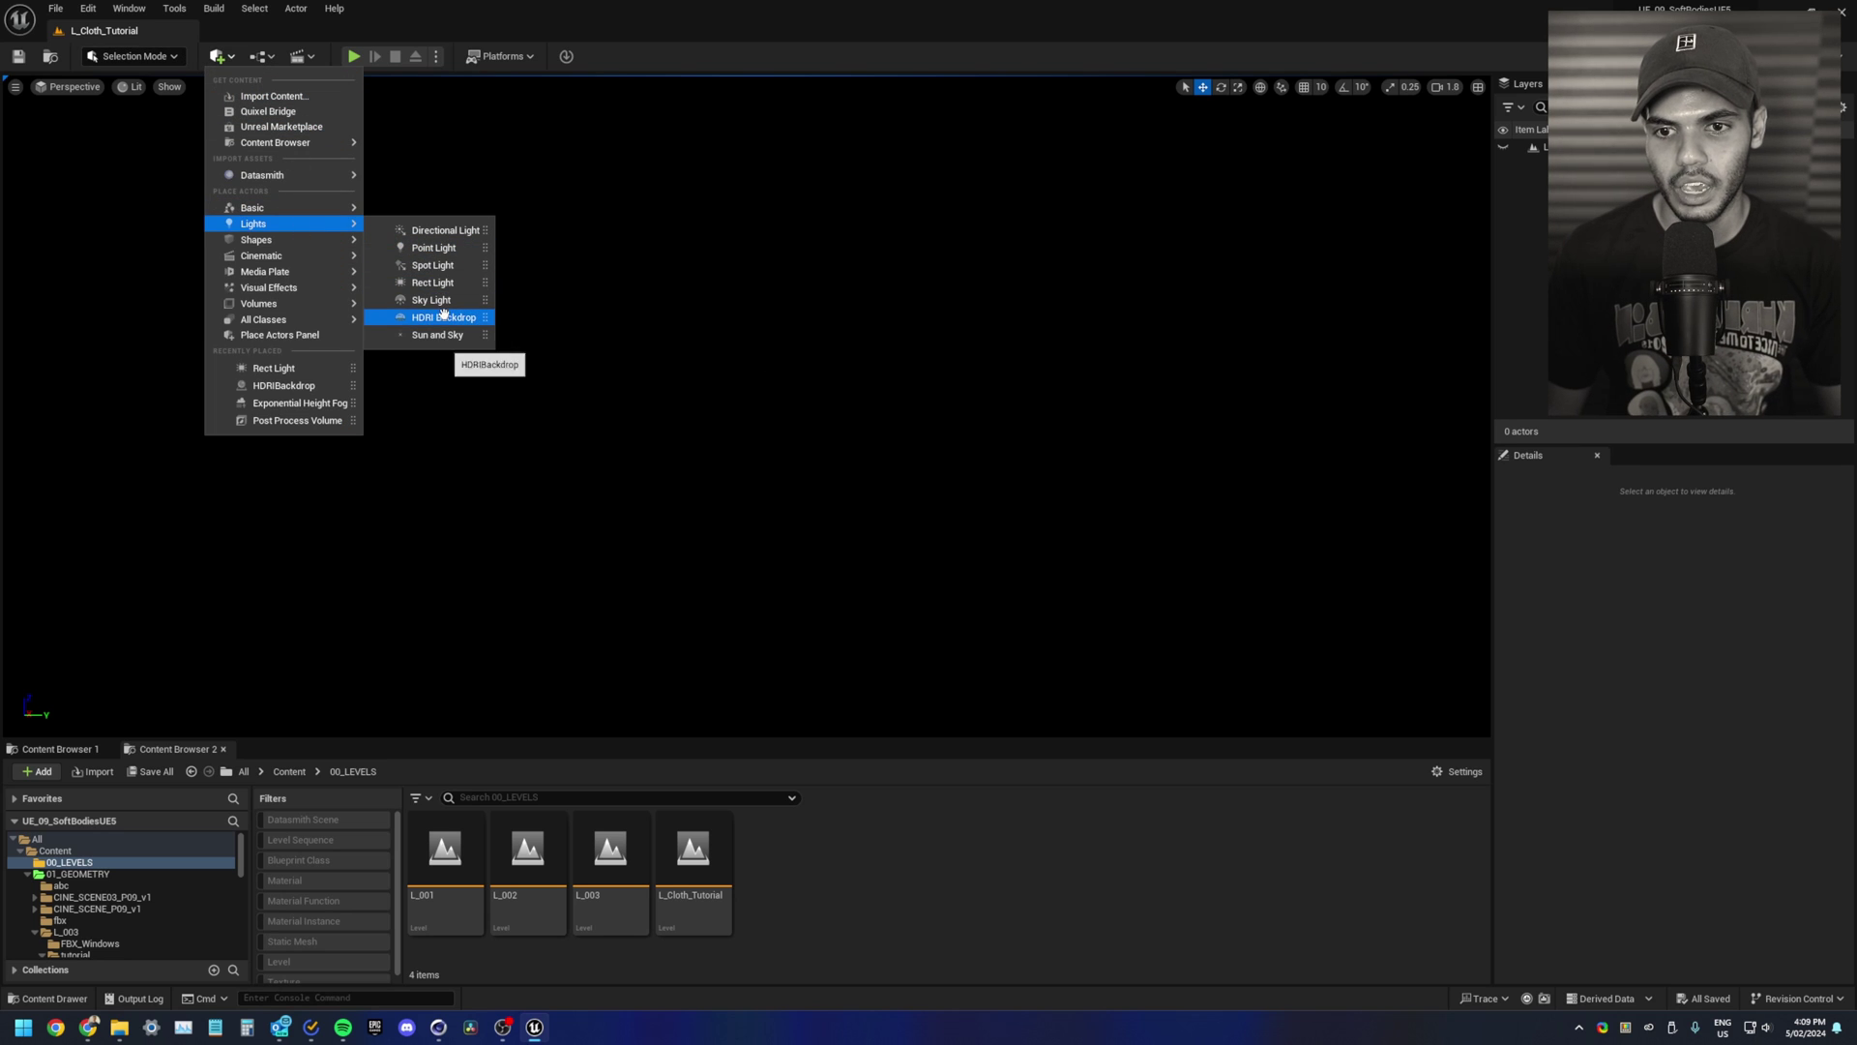
left_click_drag(443, 314, 780, 470)
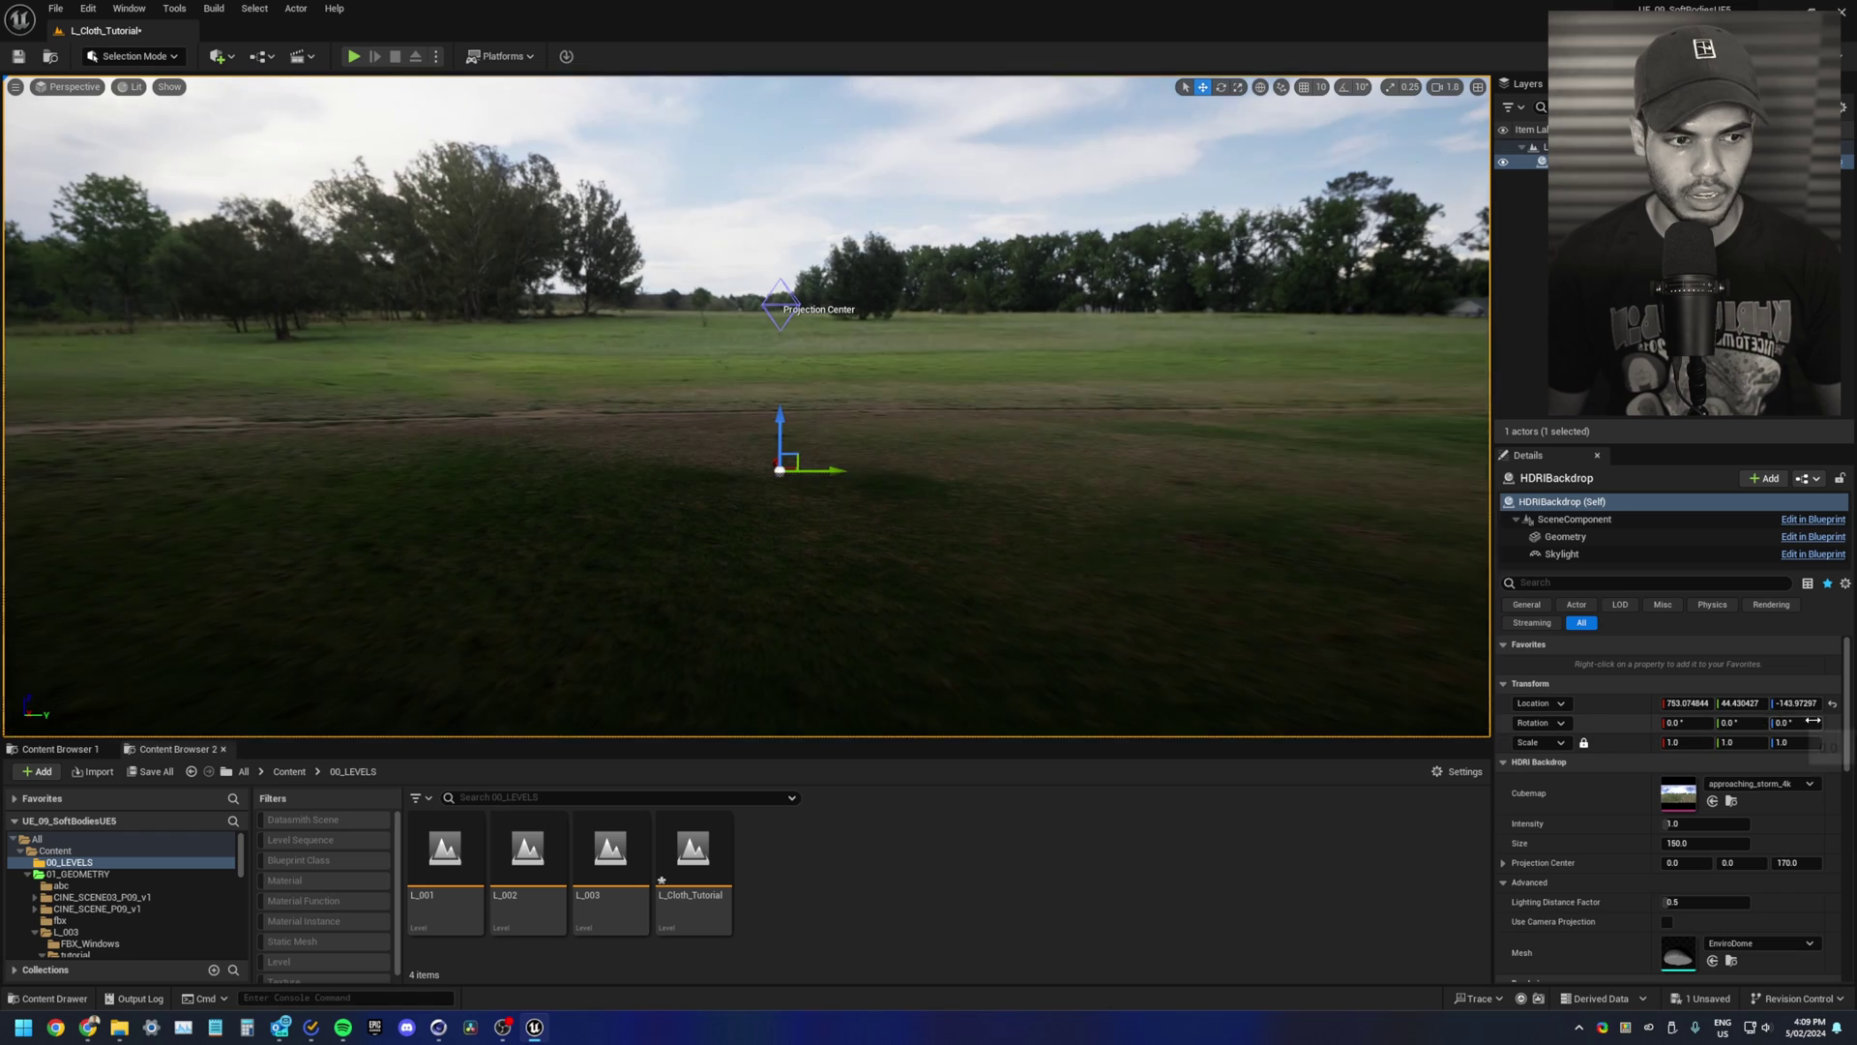
left_click(1832, 703)
right_click_drag(764, 332, 523, 224)
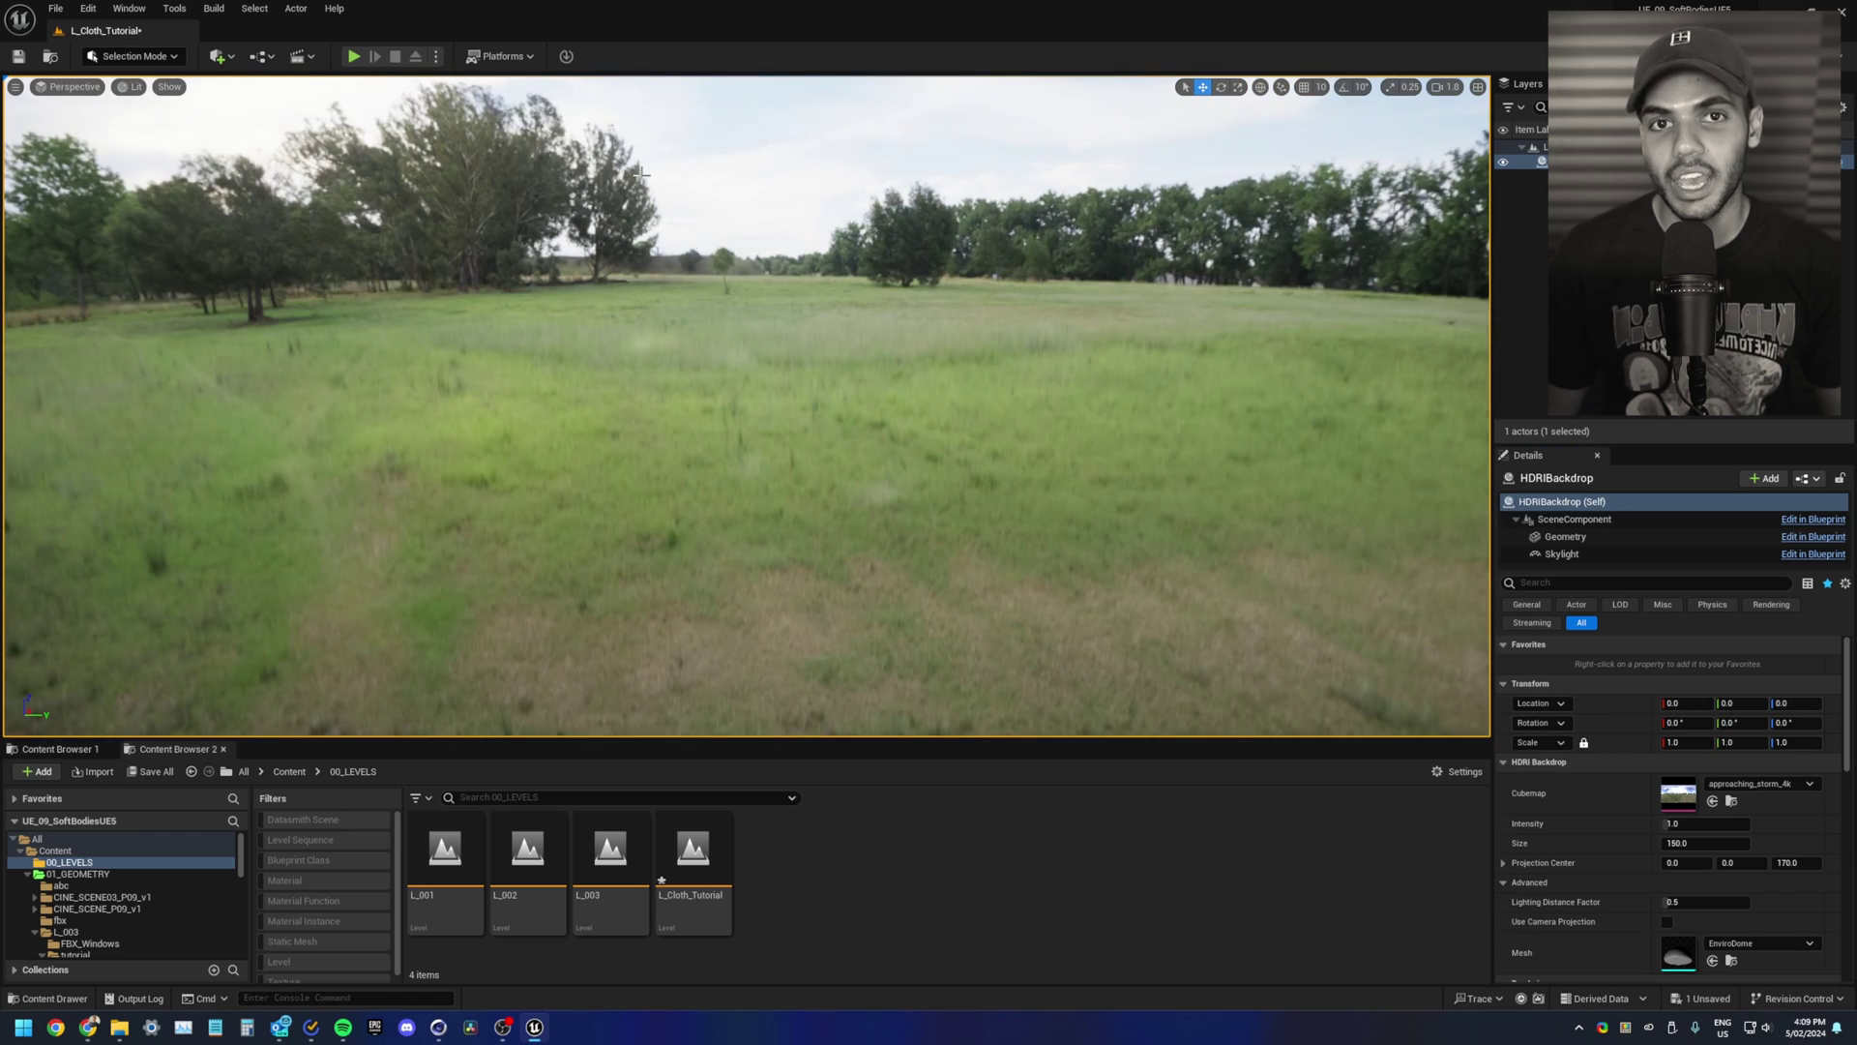
Step: Open the plugin browser and search for "hdri"
left_click(97, 12)
left_click(150, 234)
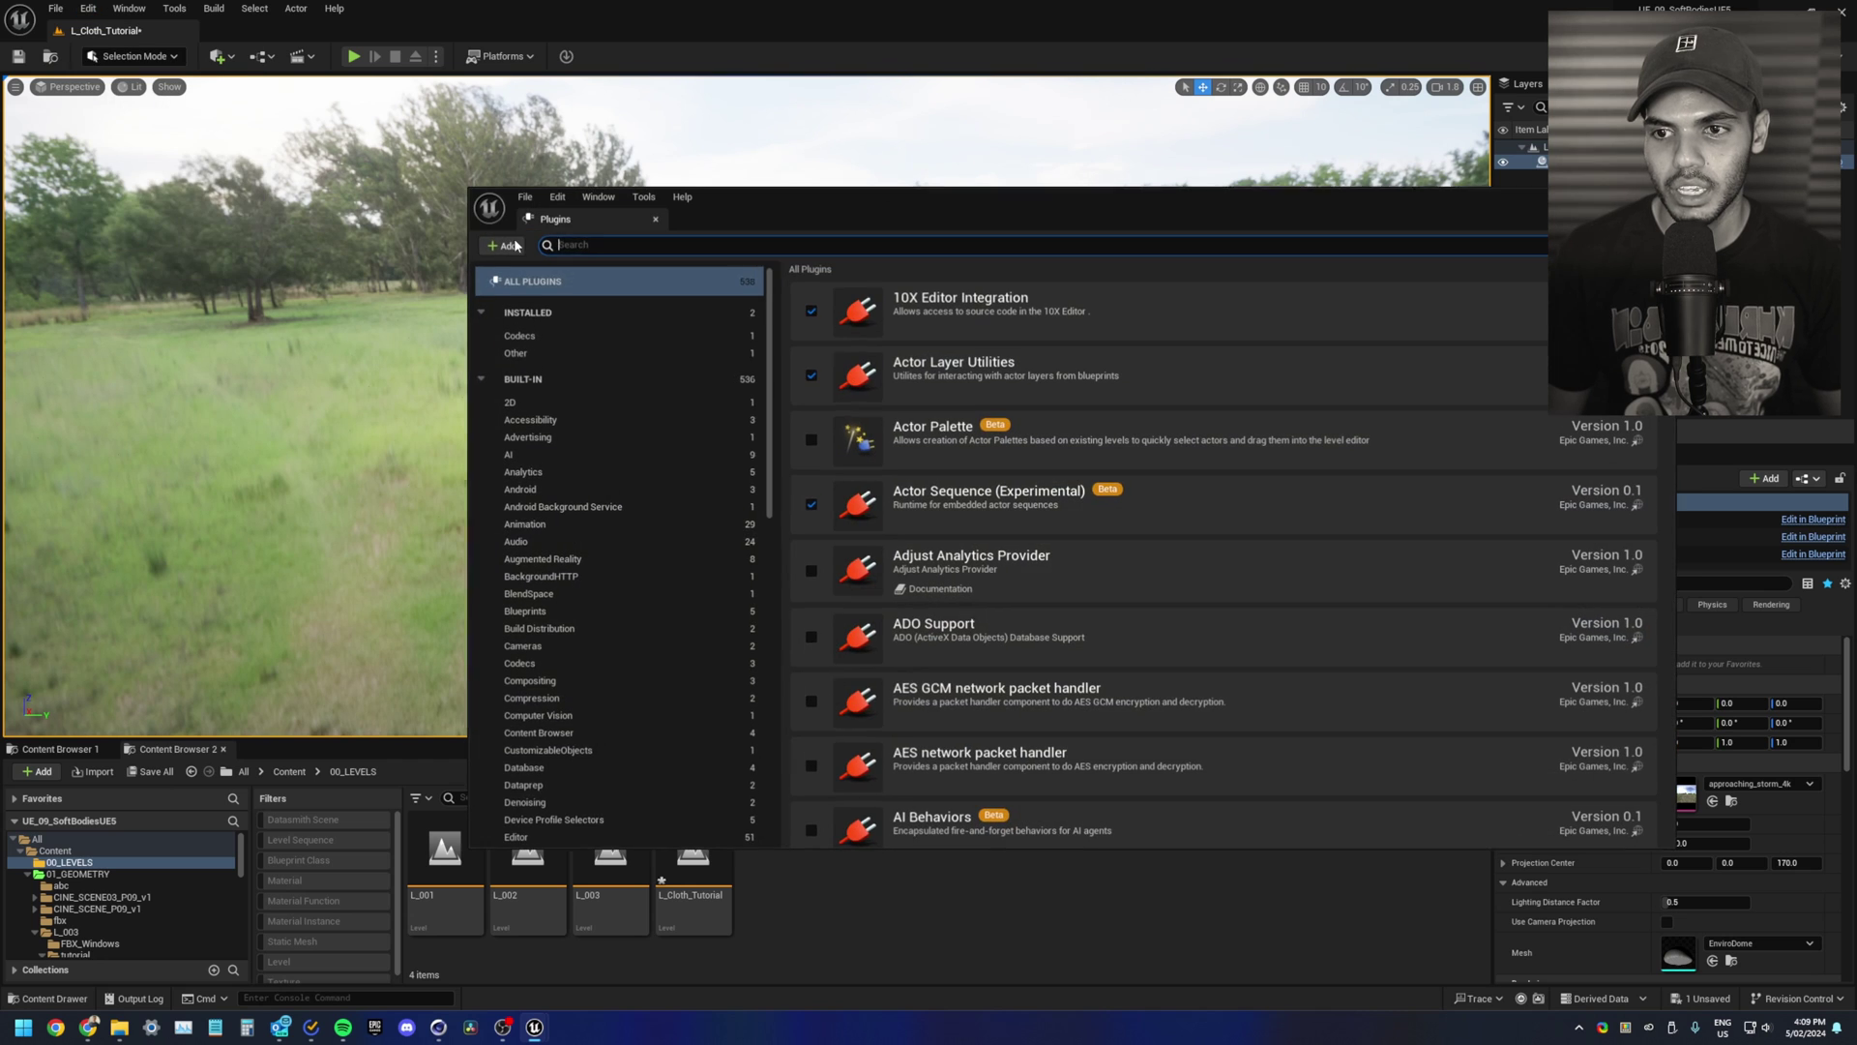
type("hdri")
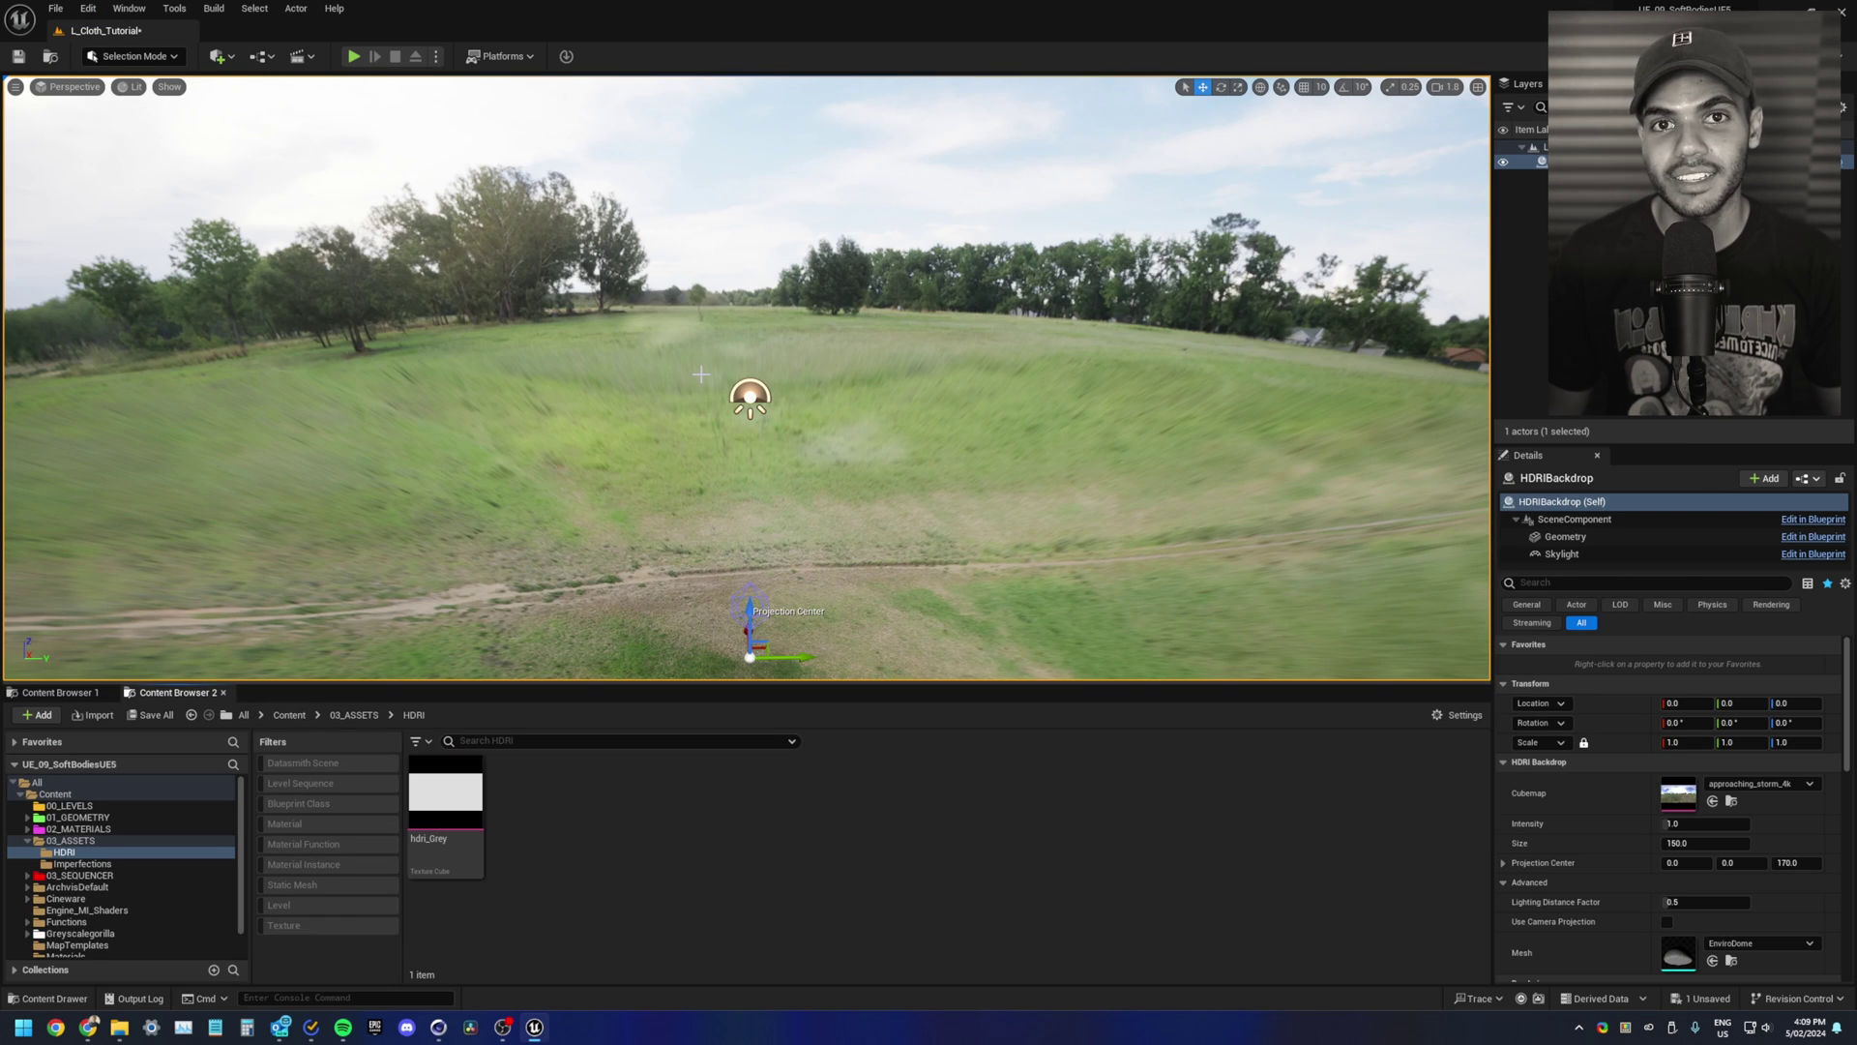
Step: Assign the hdri_Grey texture from 03_ASSETS/HDRI as the HDRIBackdrop's cubemap
left_click_drag(445, 807, 1683, 808)
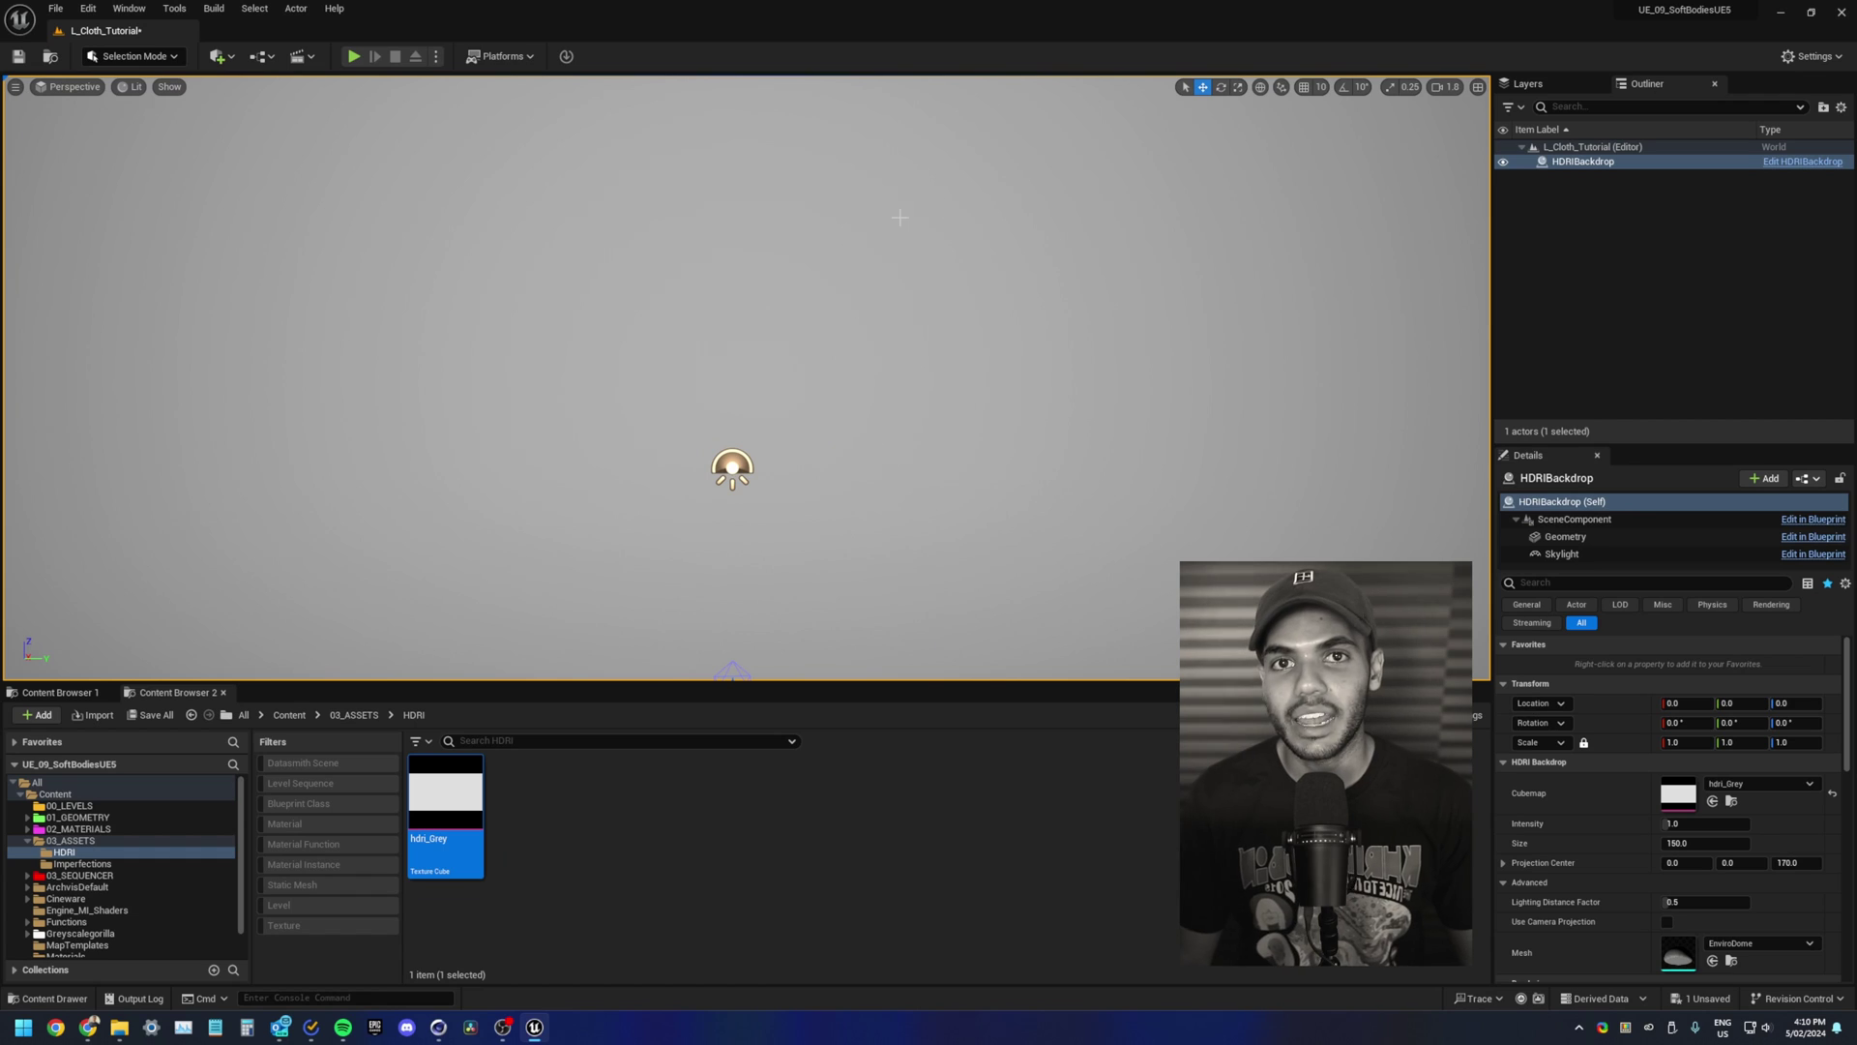
Step: Set the HDRIBackdrop's Z location to -3500 and its size to 5000
left_click(1586, 162)
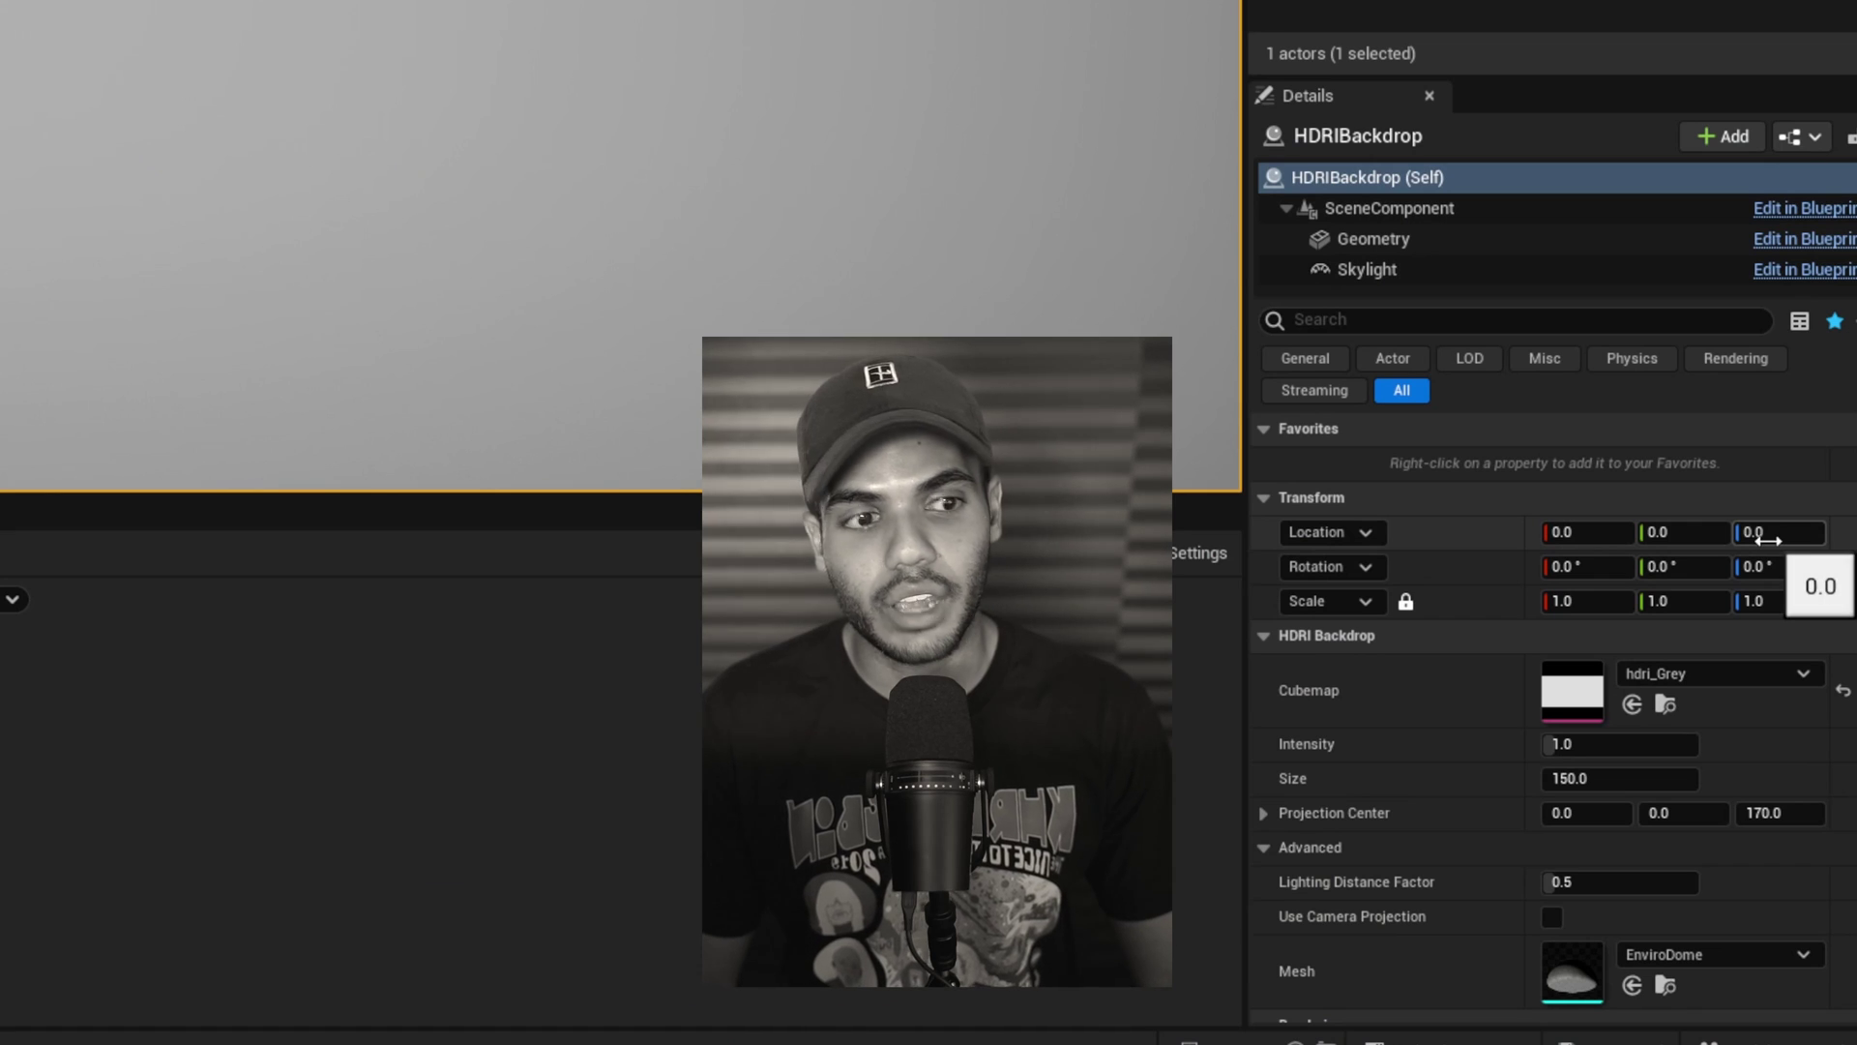
left_click(1768, 534)
type("-3500")
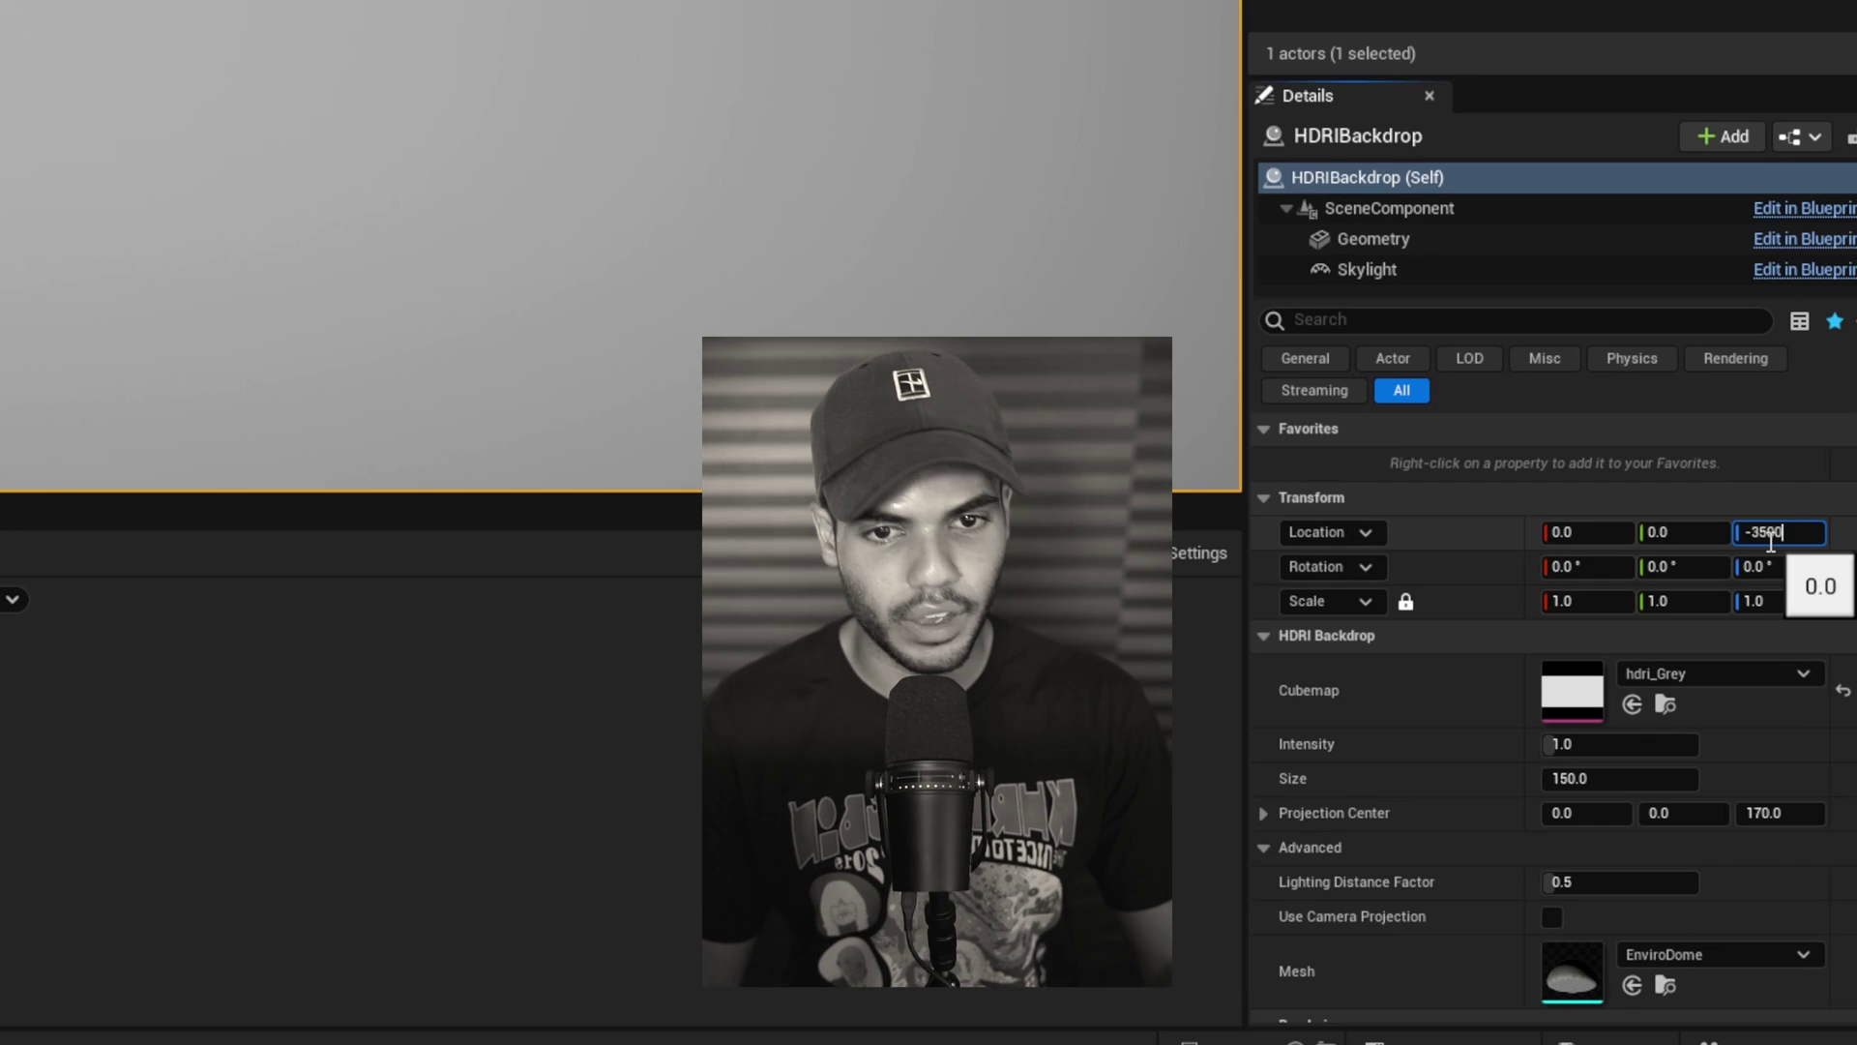
key("Return")
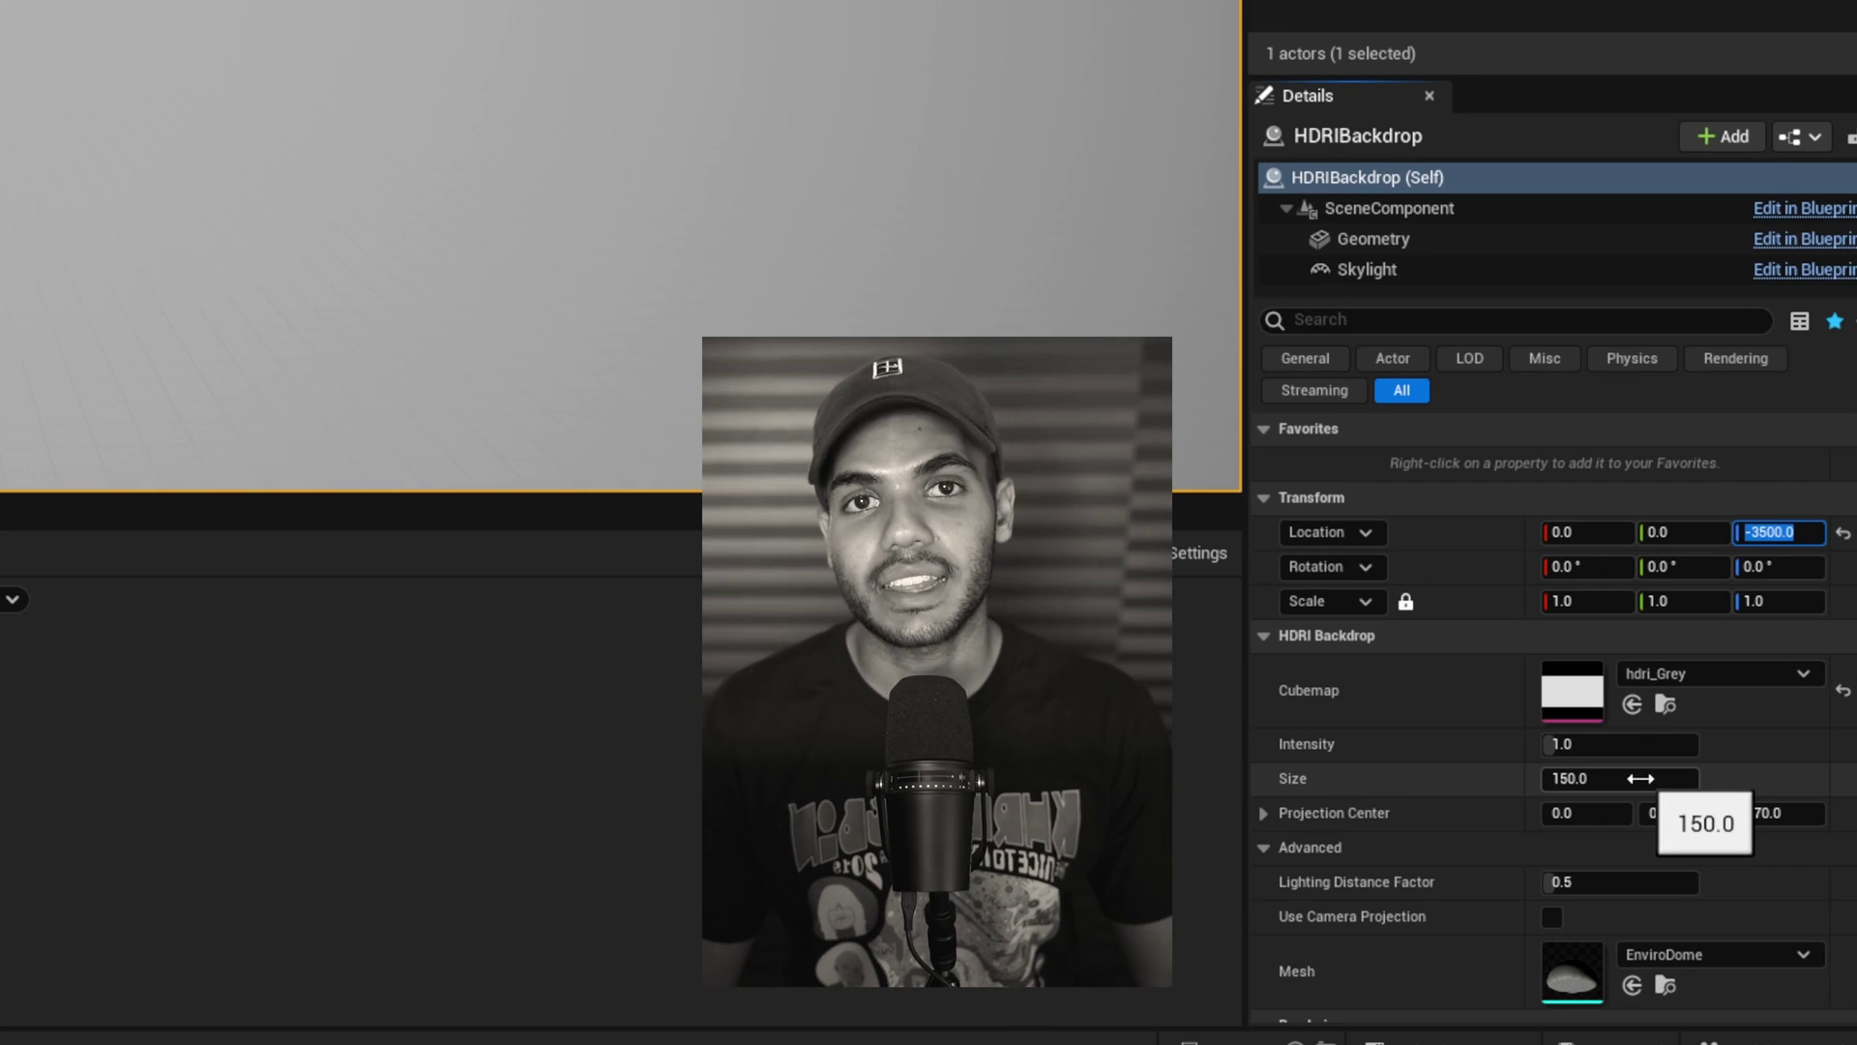
left_click(1642, 779)
type("5000")
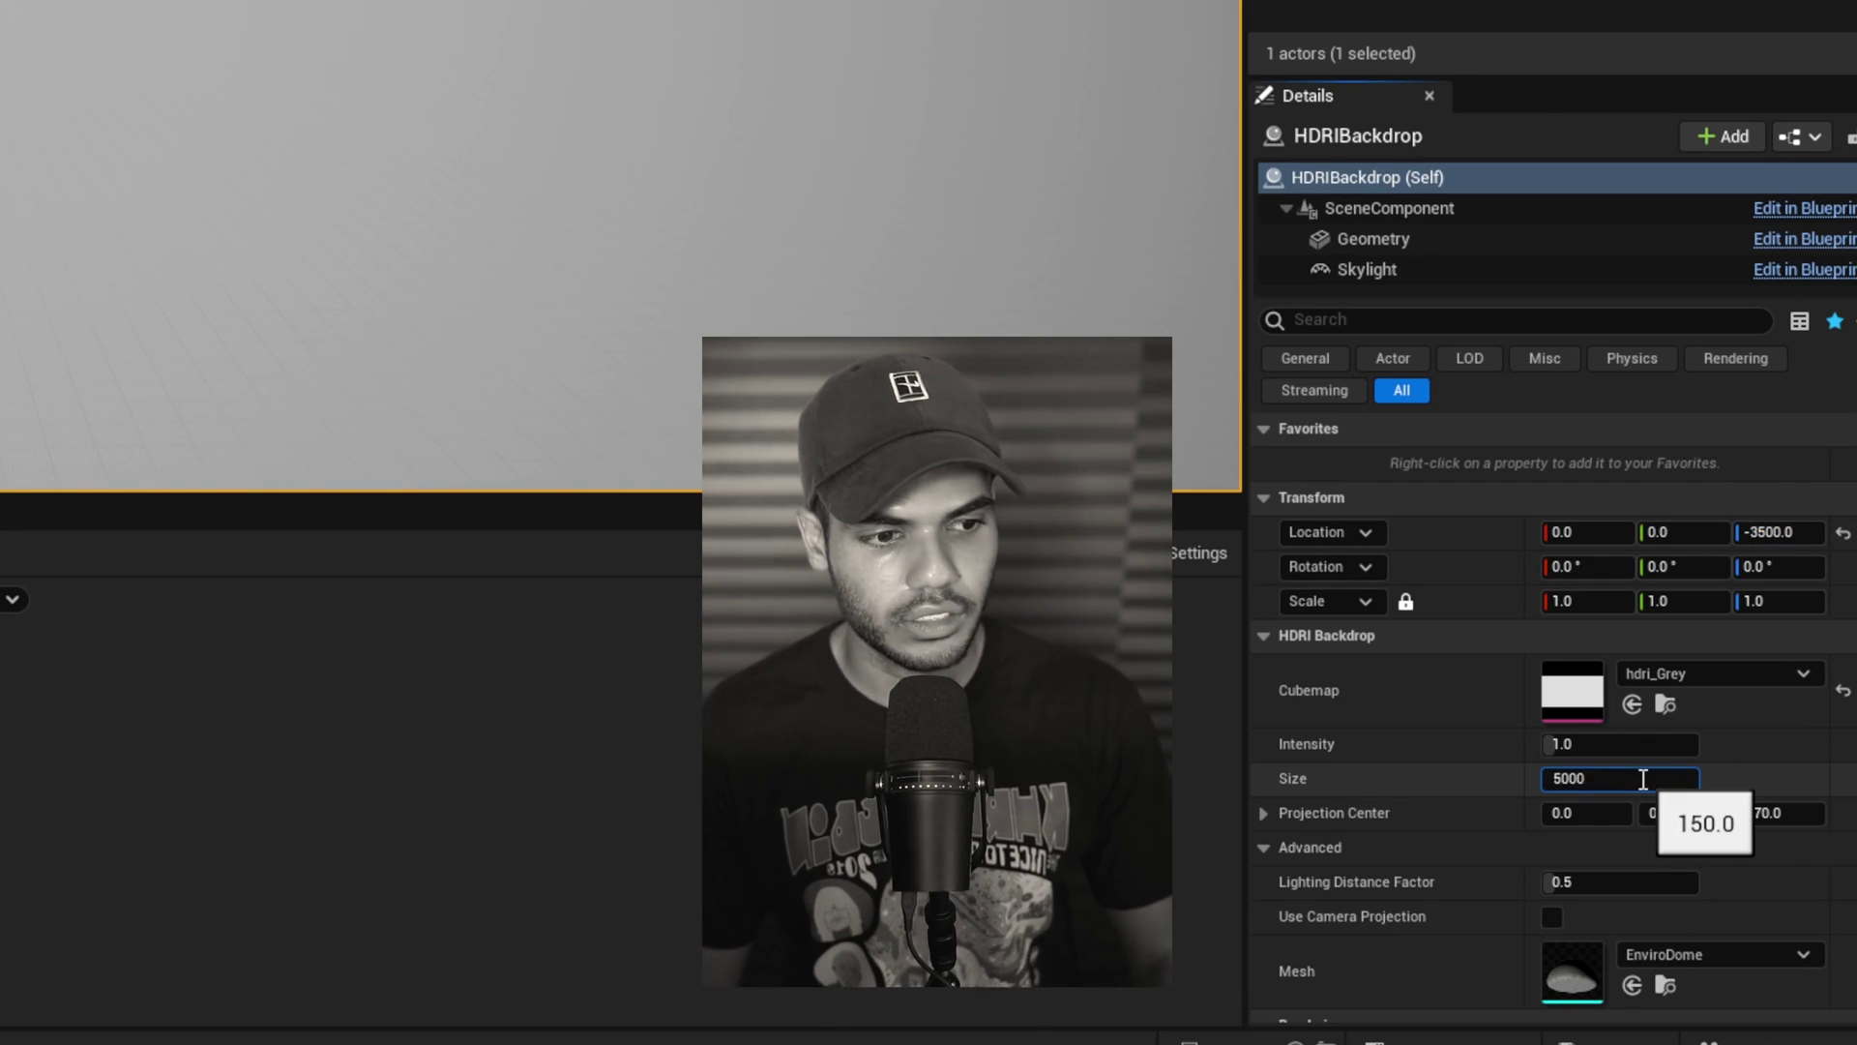
key("Return")
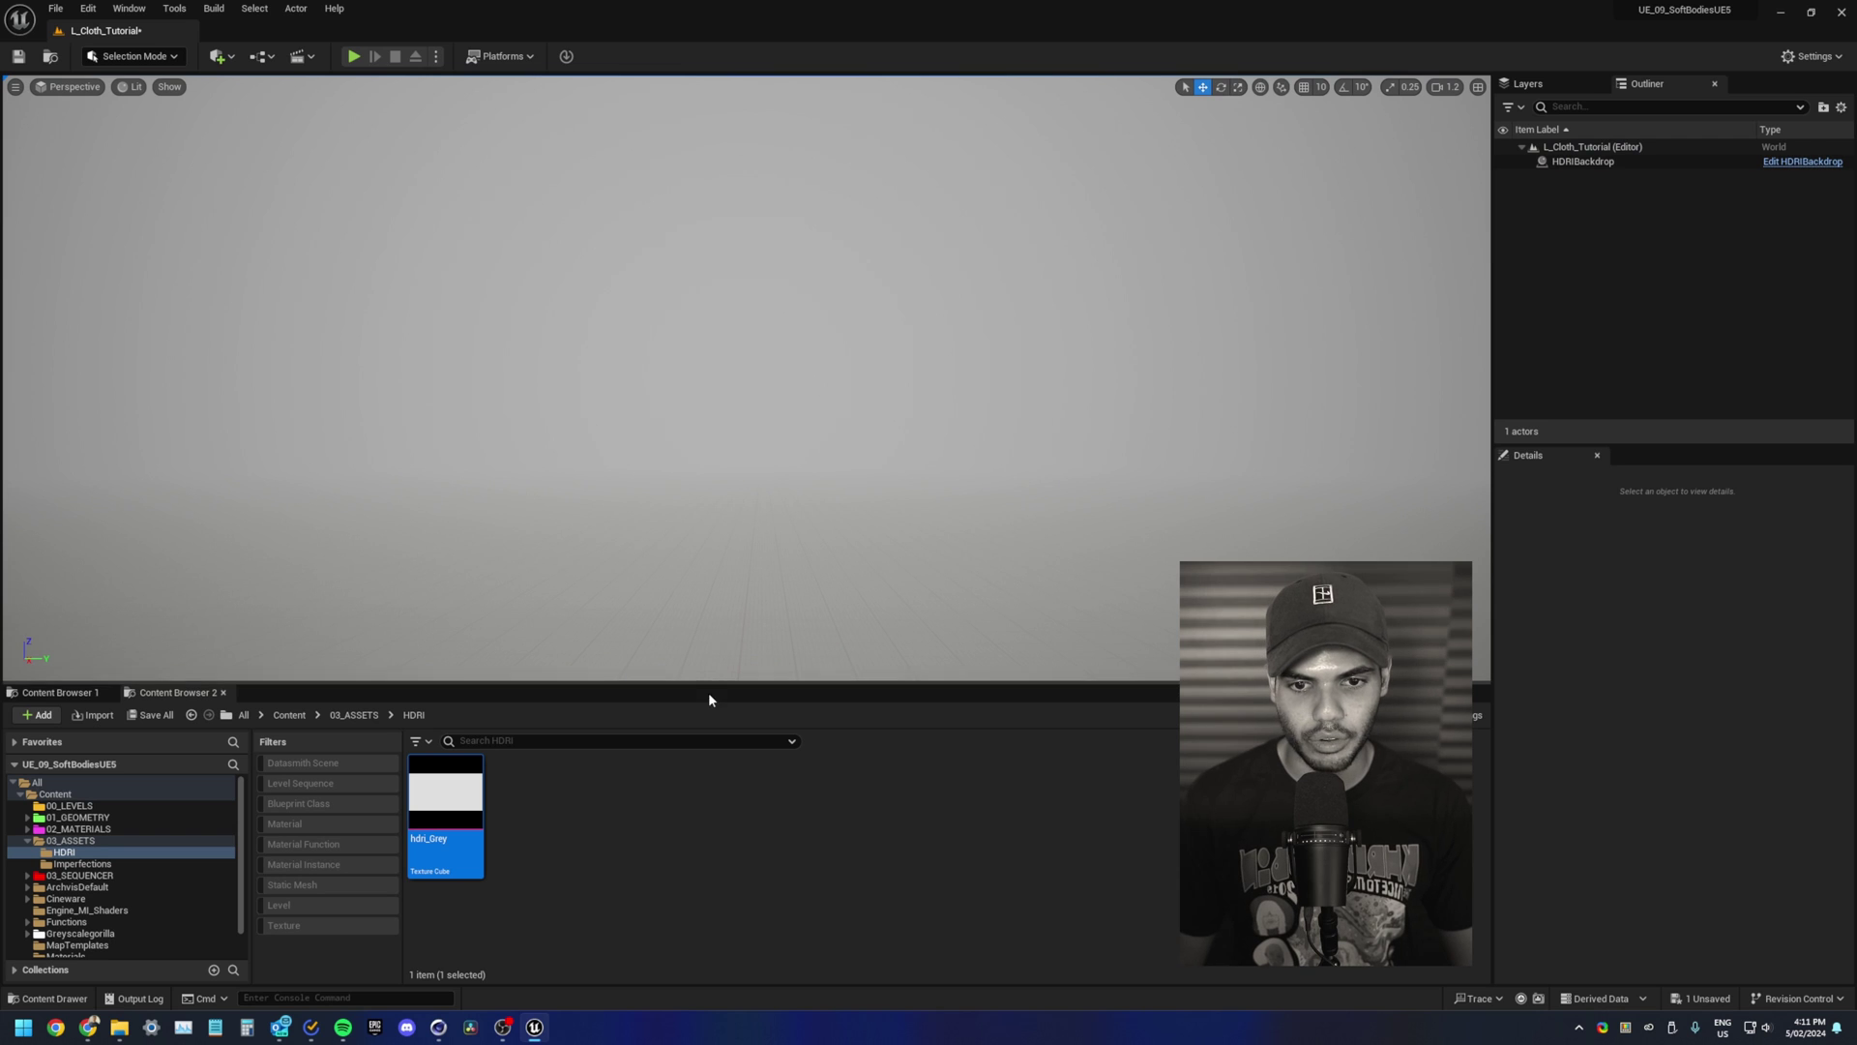
Step: Set the HDRIBackdrop's intensity to 2
left_click(1574, 162)
left_click(1674, 821)
type("2")
key("Return")
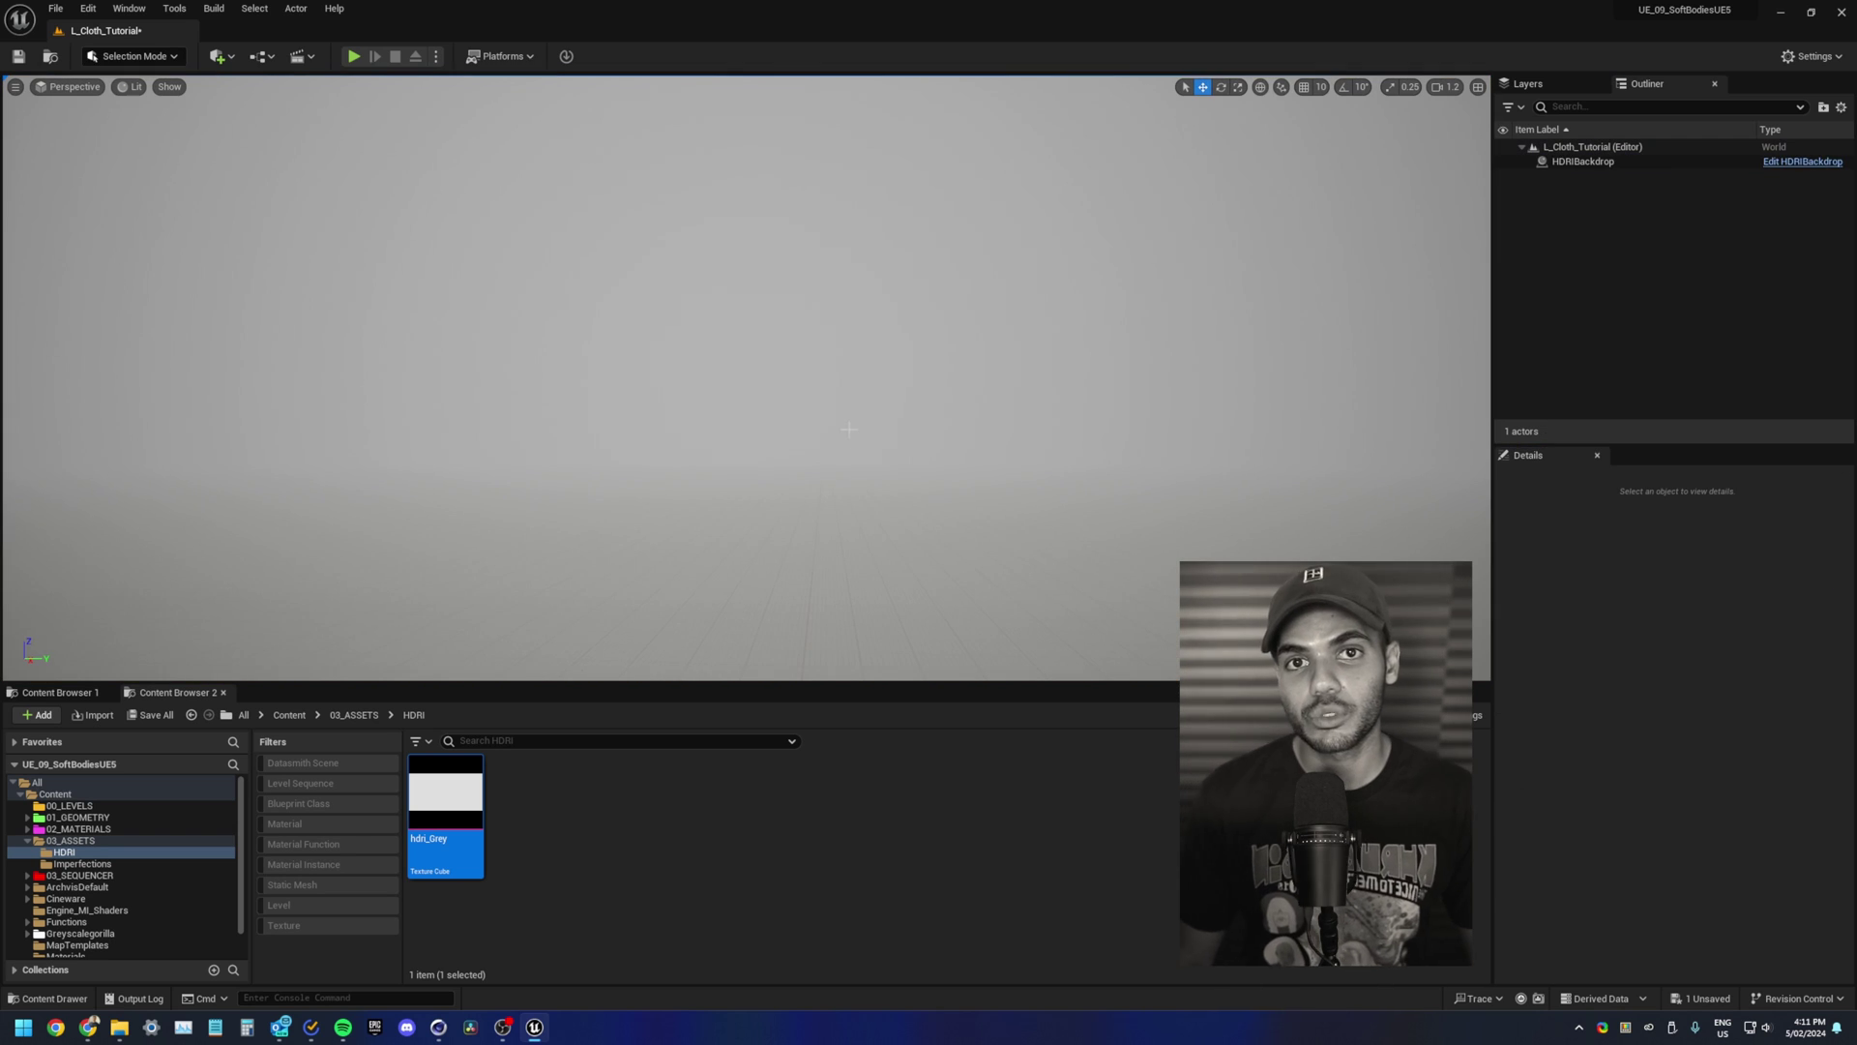
Step: Place a Post Process Volume in the level in front of the camera
left_click(222, 59)
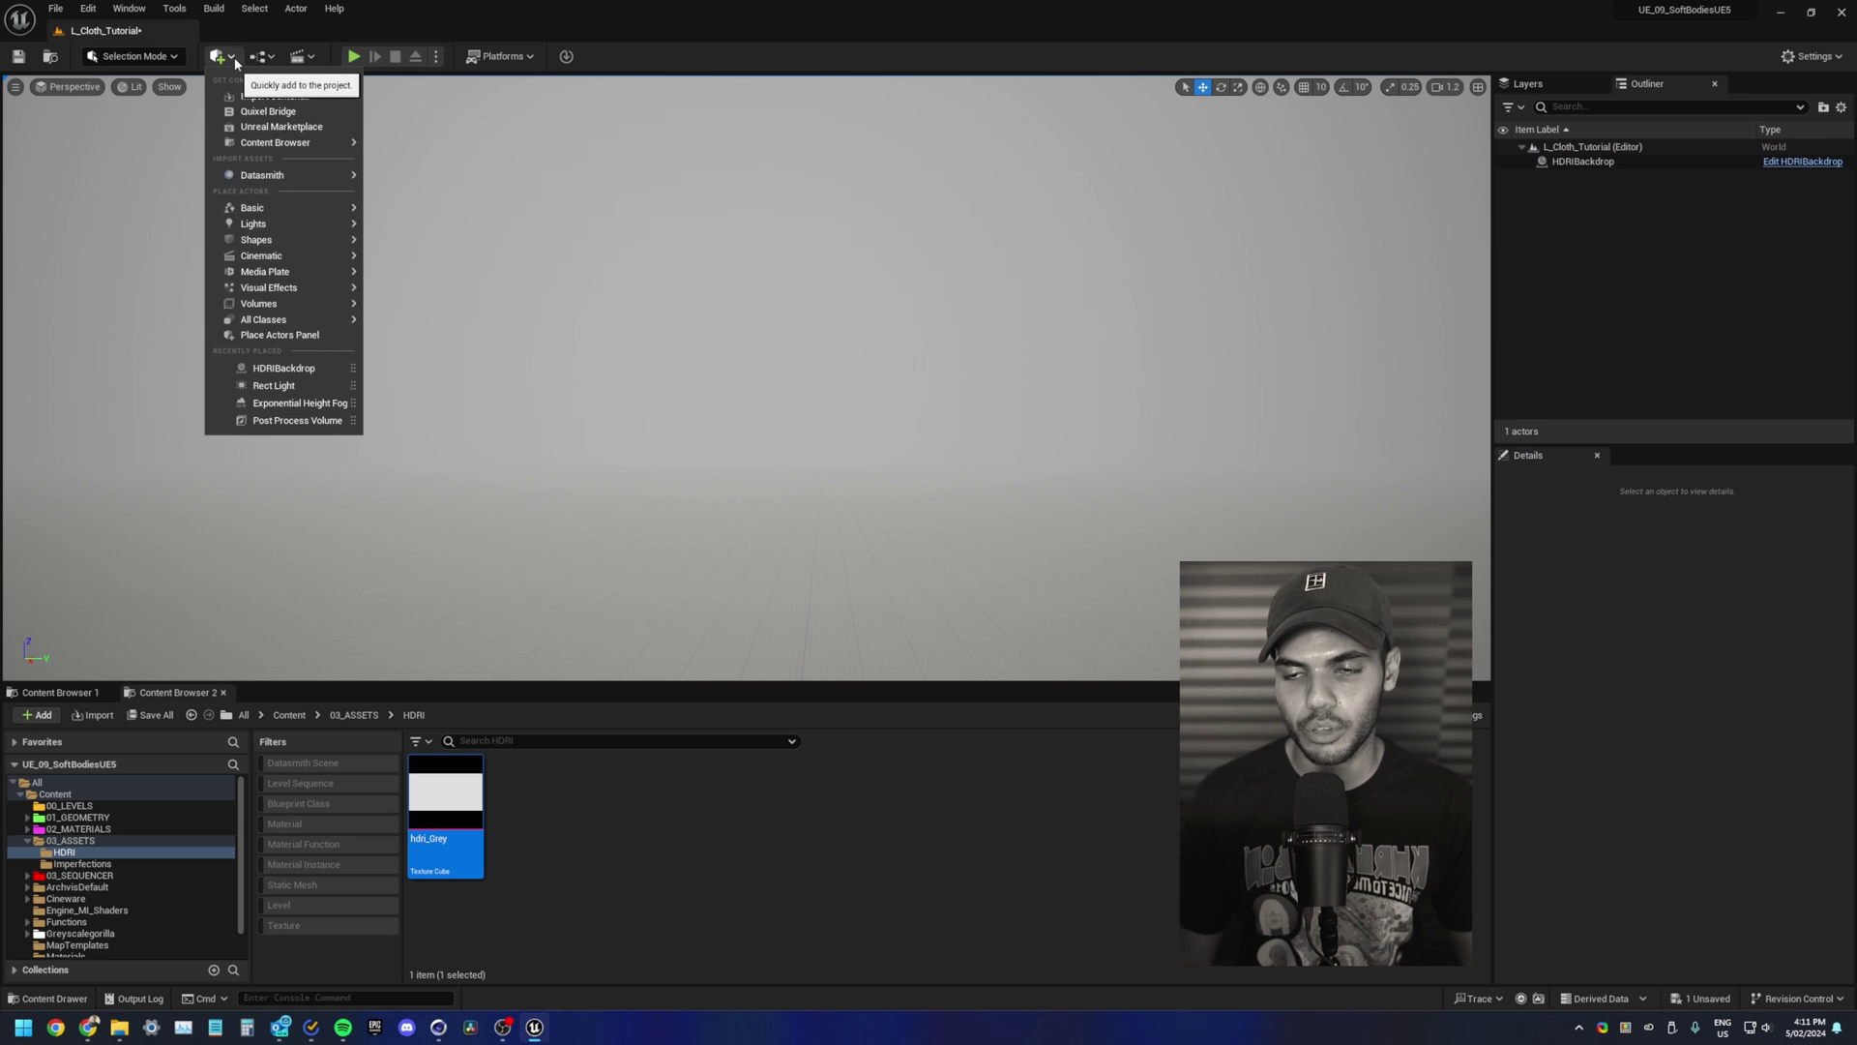
mouse_move(285, 308)
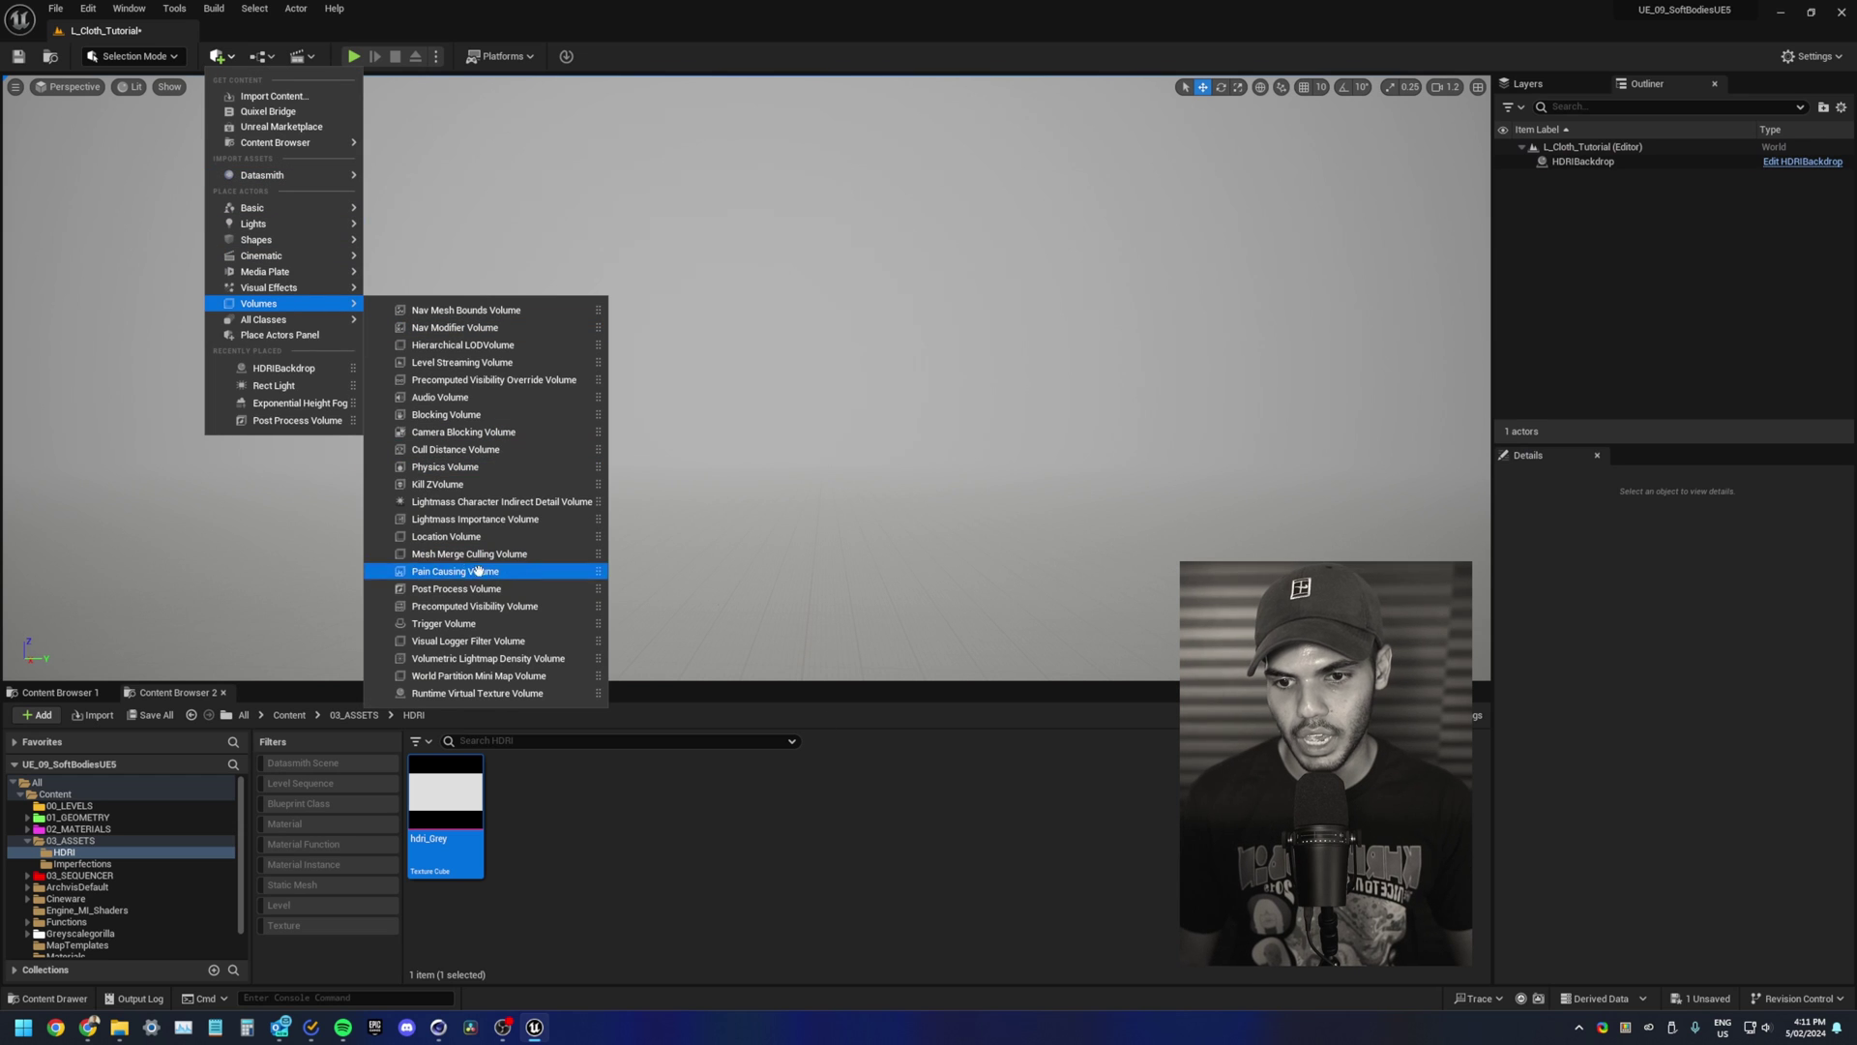
left_click_drag(474, 588, 817, 651)
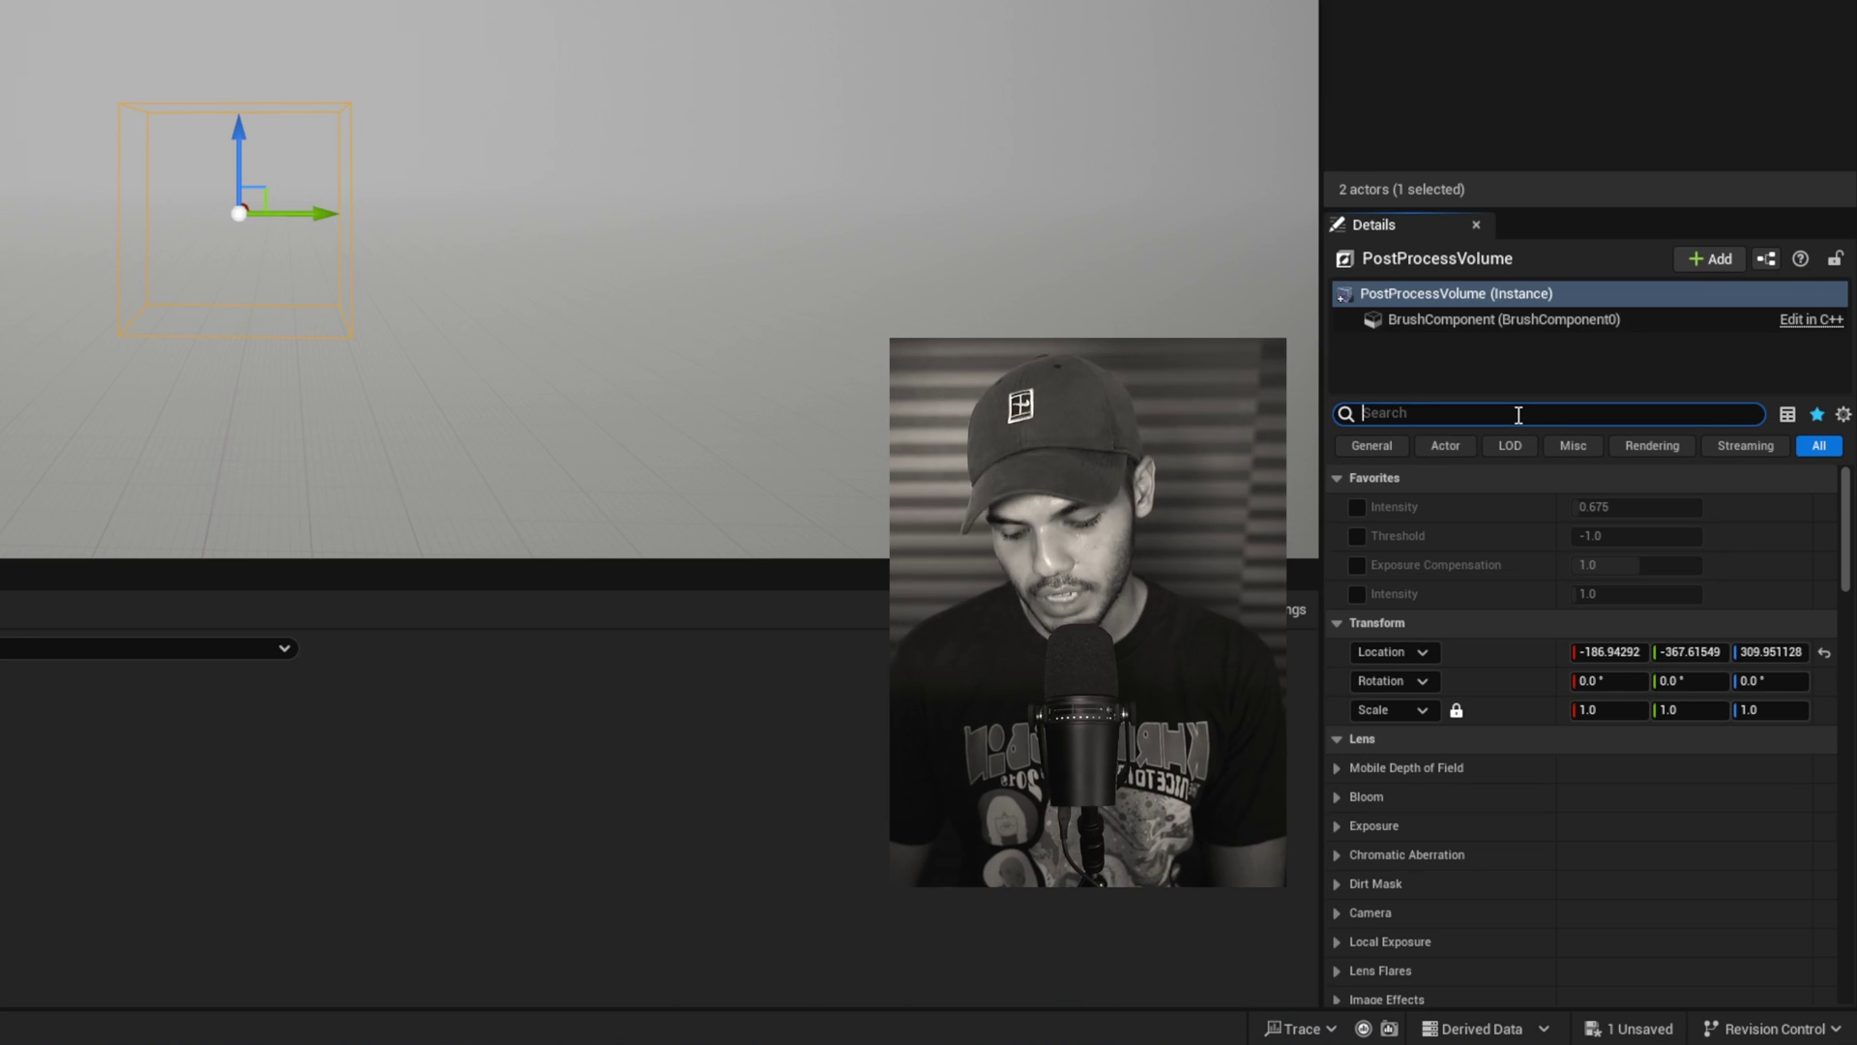
Step: Enable the Min EV100 and Max EV100 exposure overrides on the PostProcessVolume and set Min EV100 to 0
type("infi")
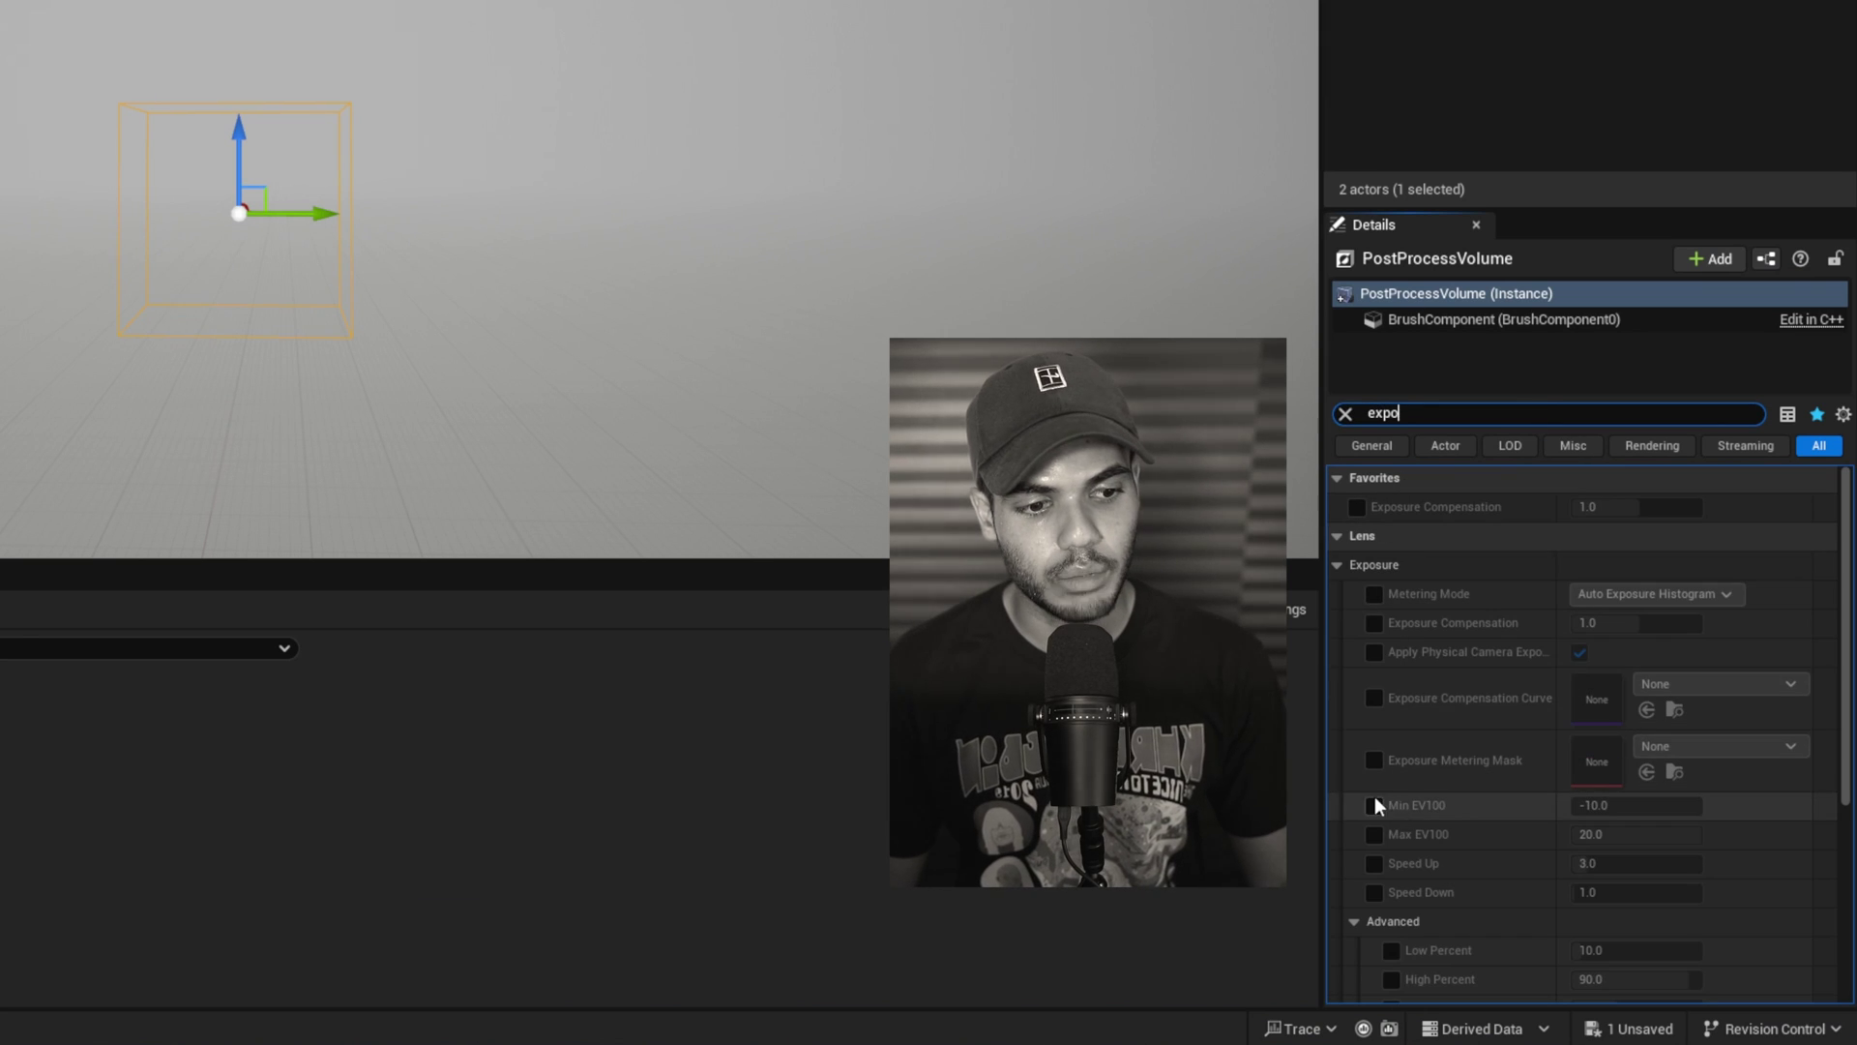
left_click(1373, 805)
left_click(1374, 834)
left_click(1644, 805)
type("0")
key("Tab")
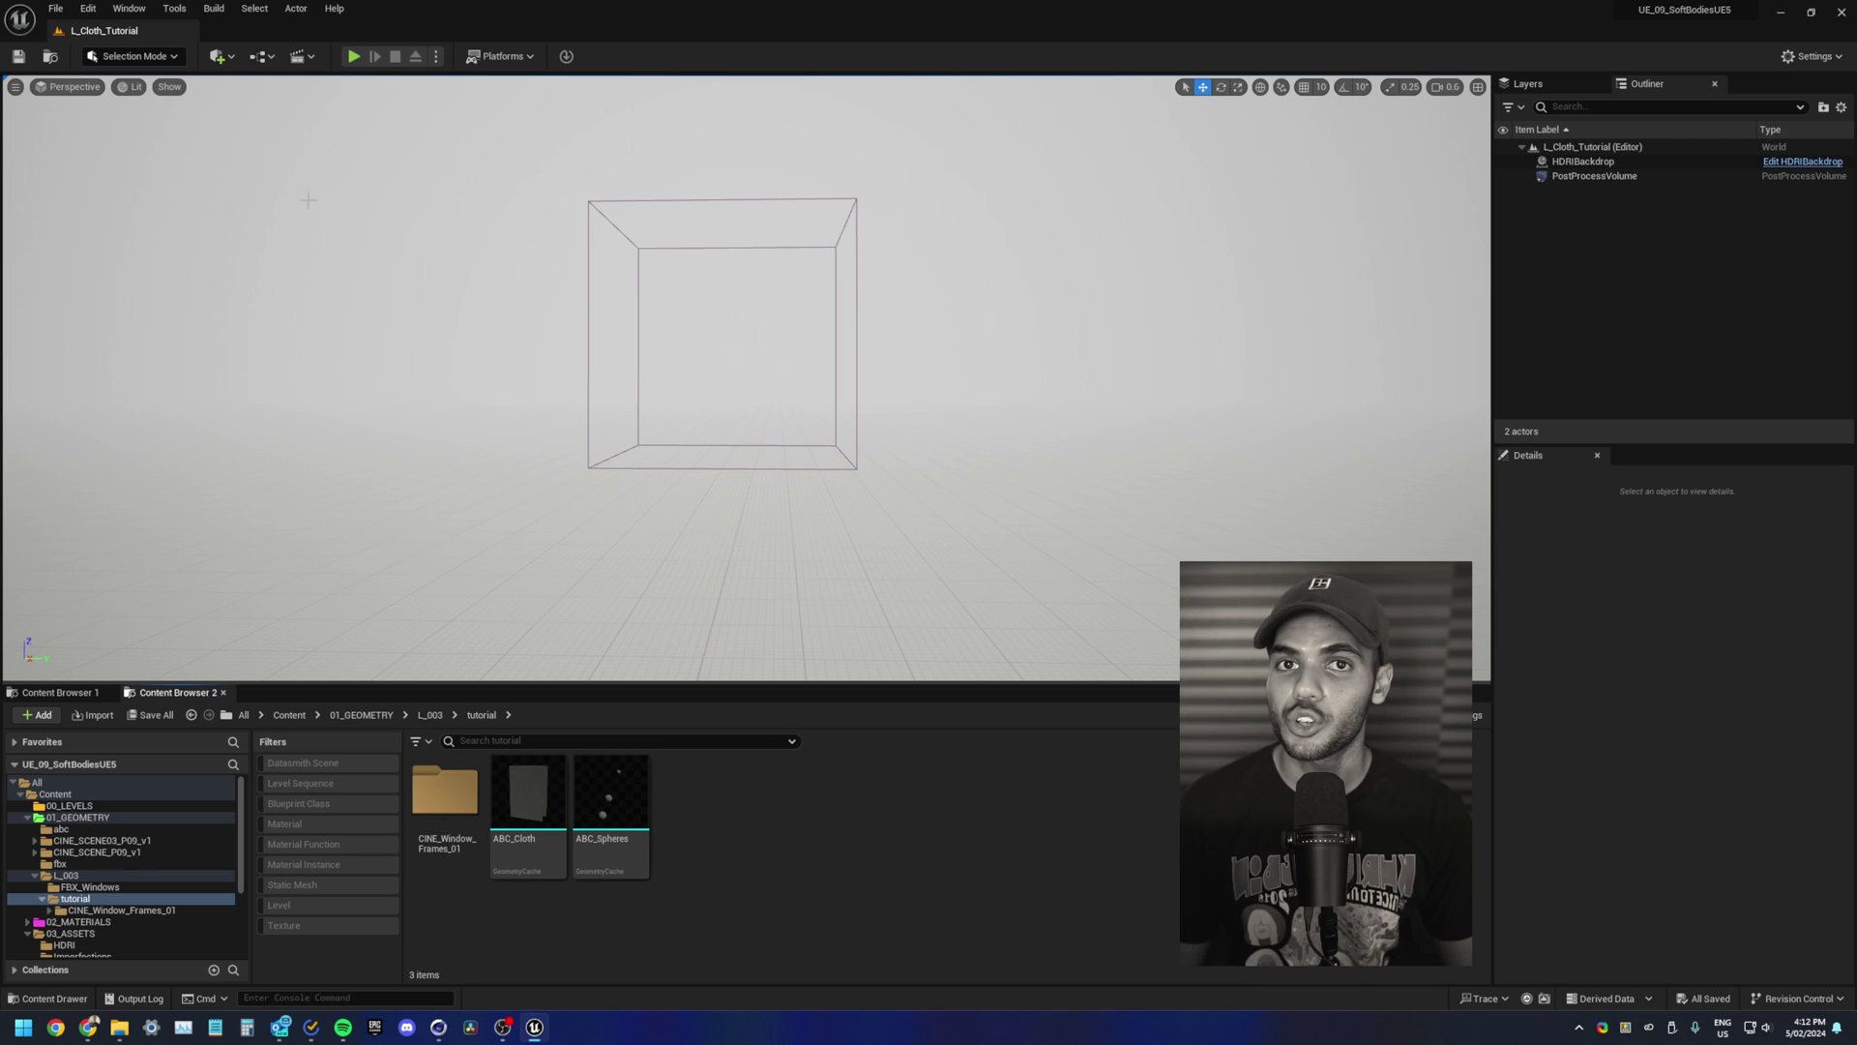
Step: Open the plugin browser and search for "cinewa"
left_click(88, 7)
left_click(102, 233)
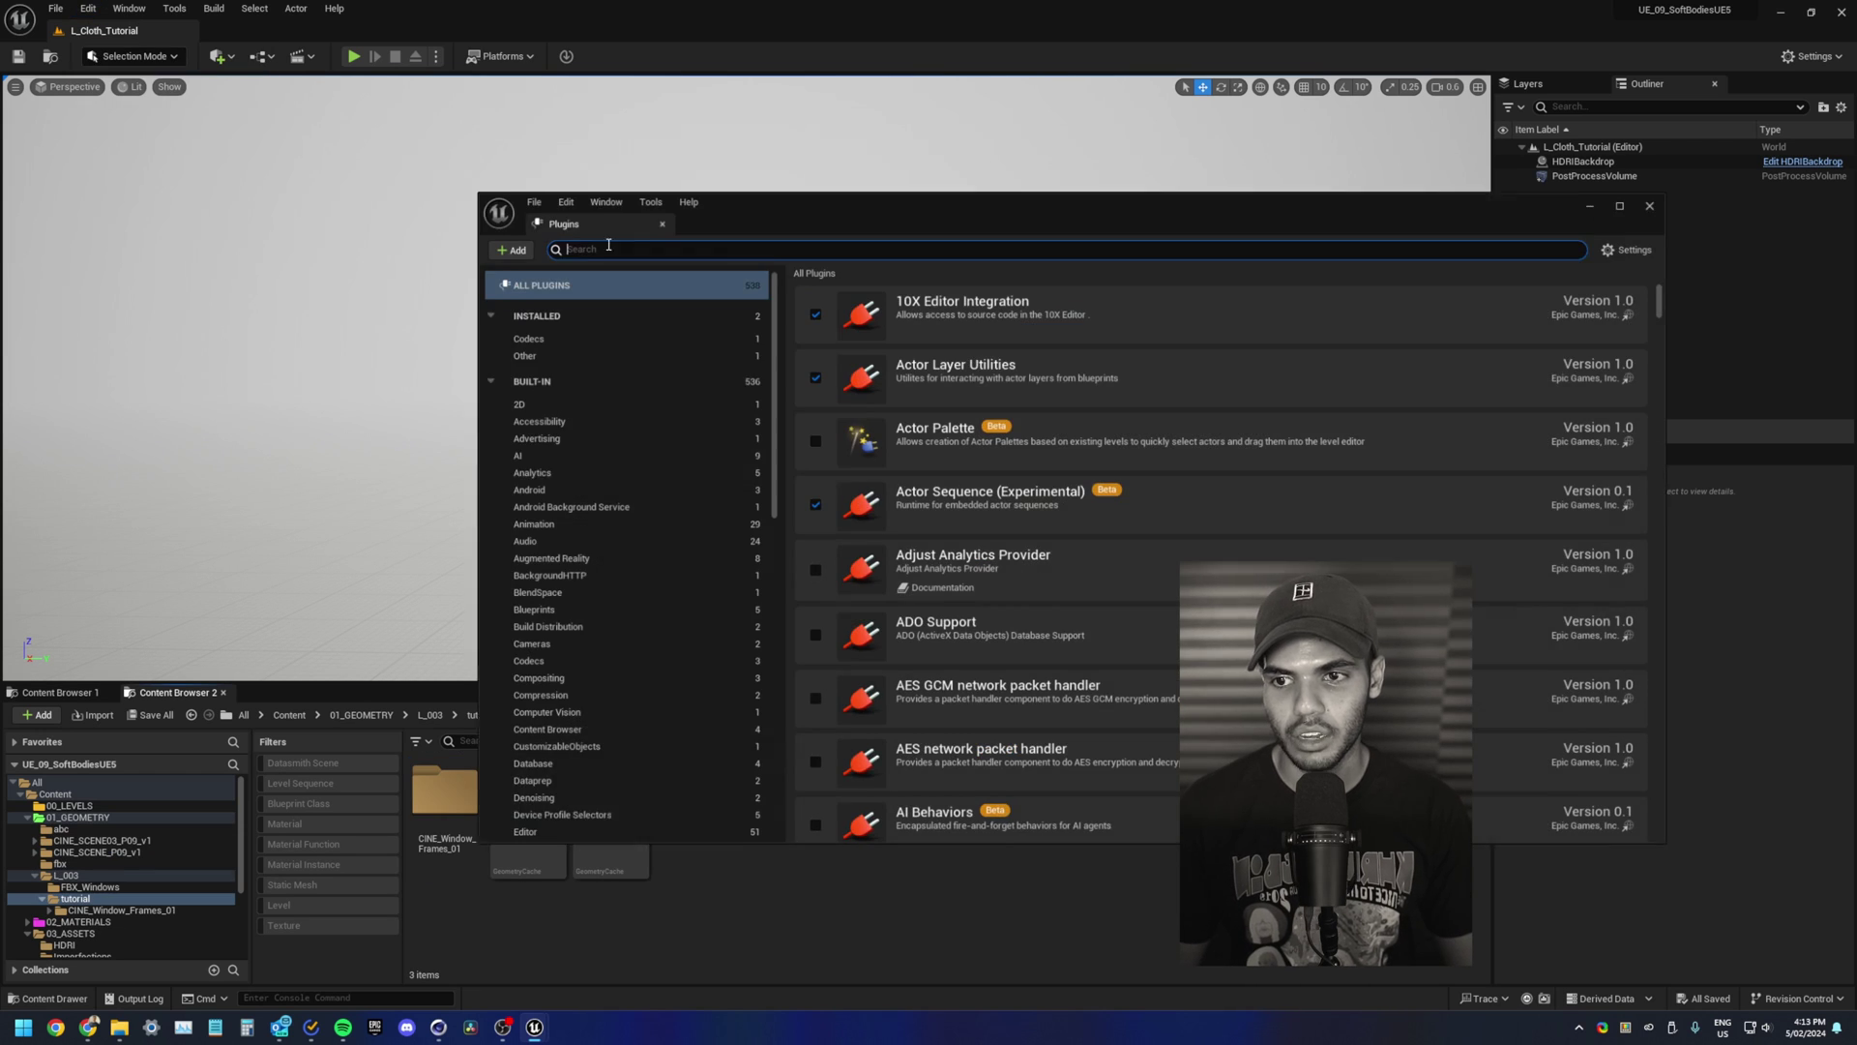
type("cinewa")
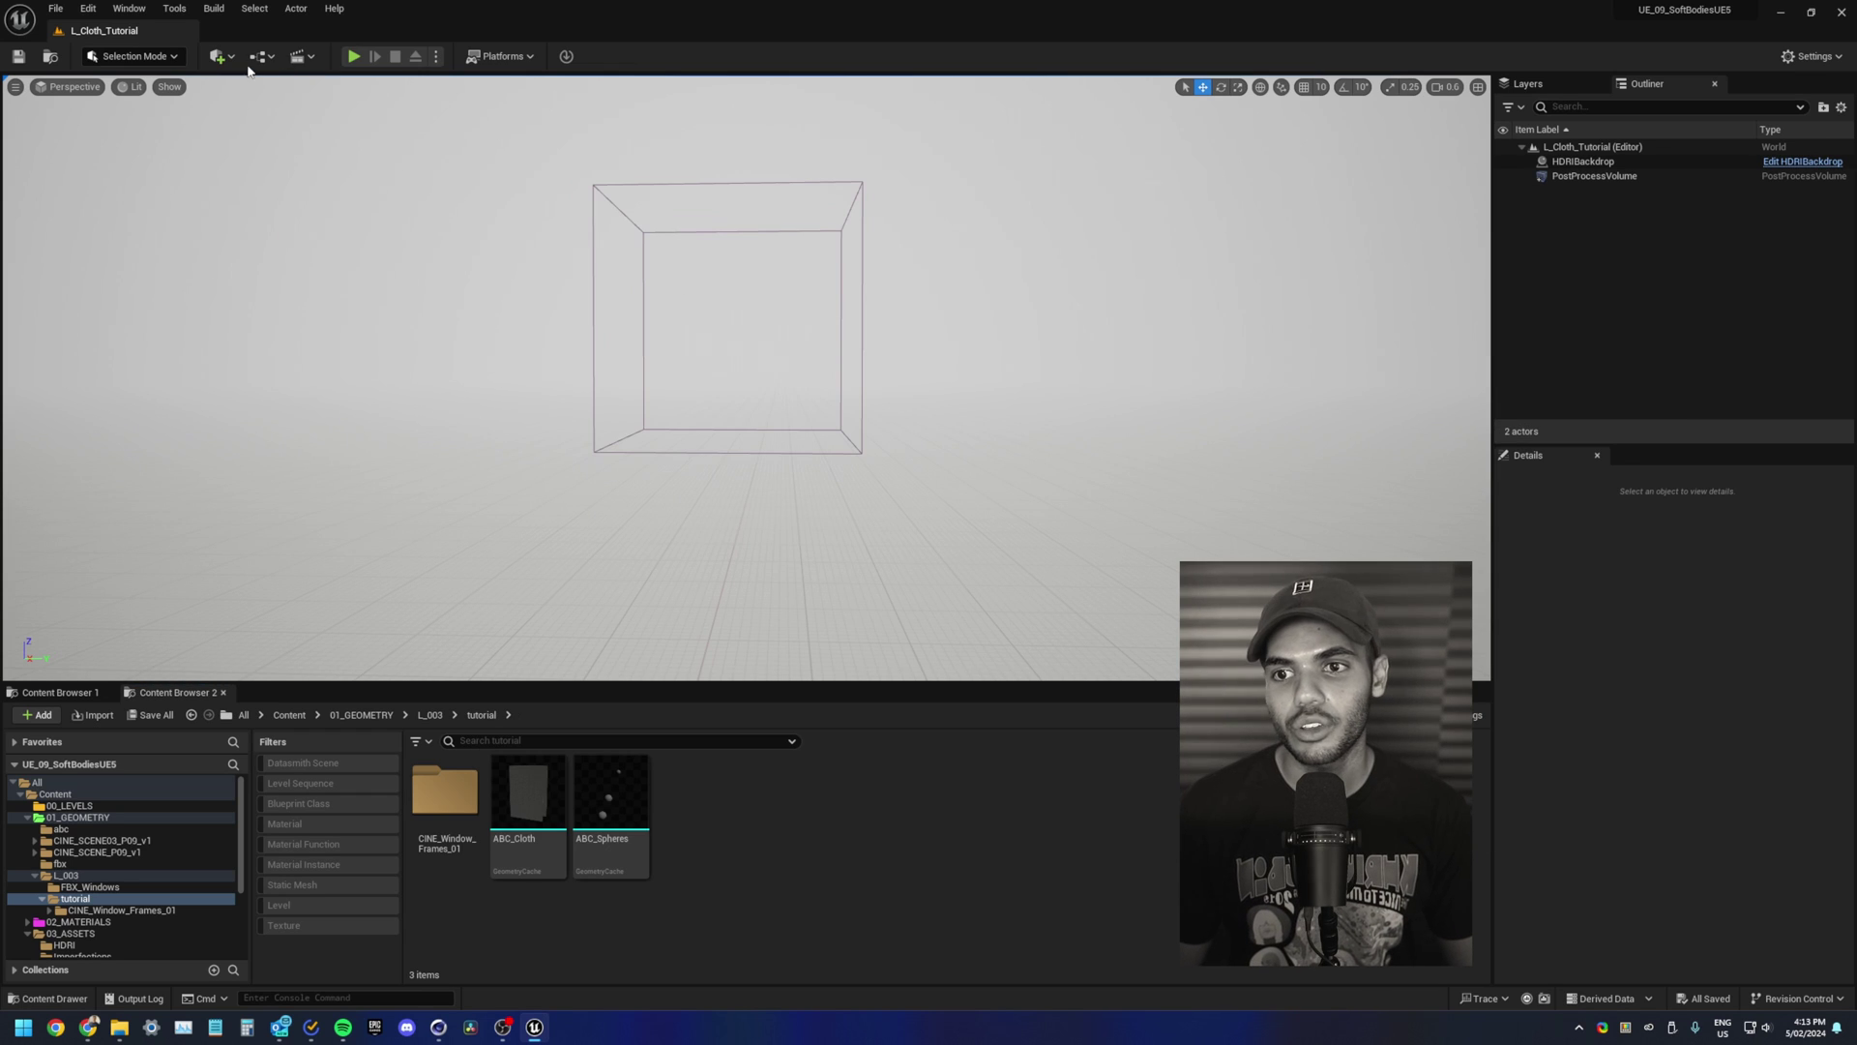
Step: Import CINE_Window_Frames_01.c4d through Datasmith with only geometry, leaving out materials, lights, cameras, animations and geometry caches
left_click(215, 58)
mouse_move(290, 175)
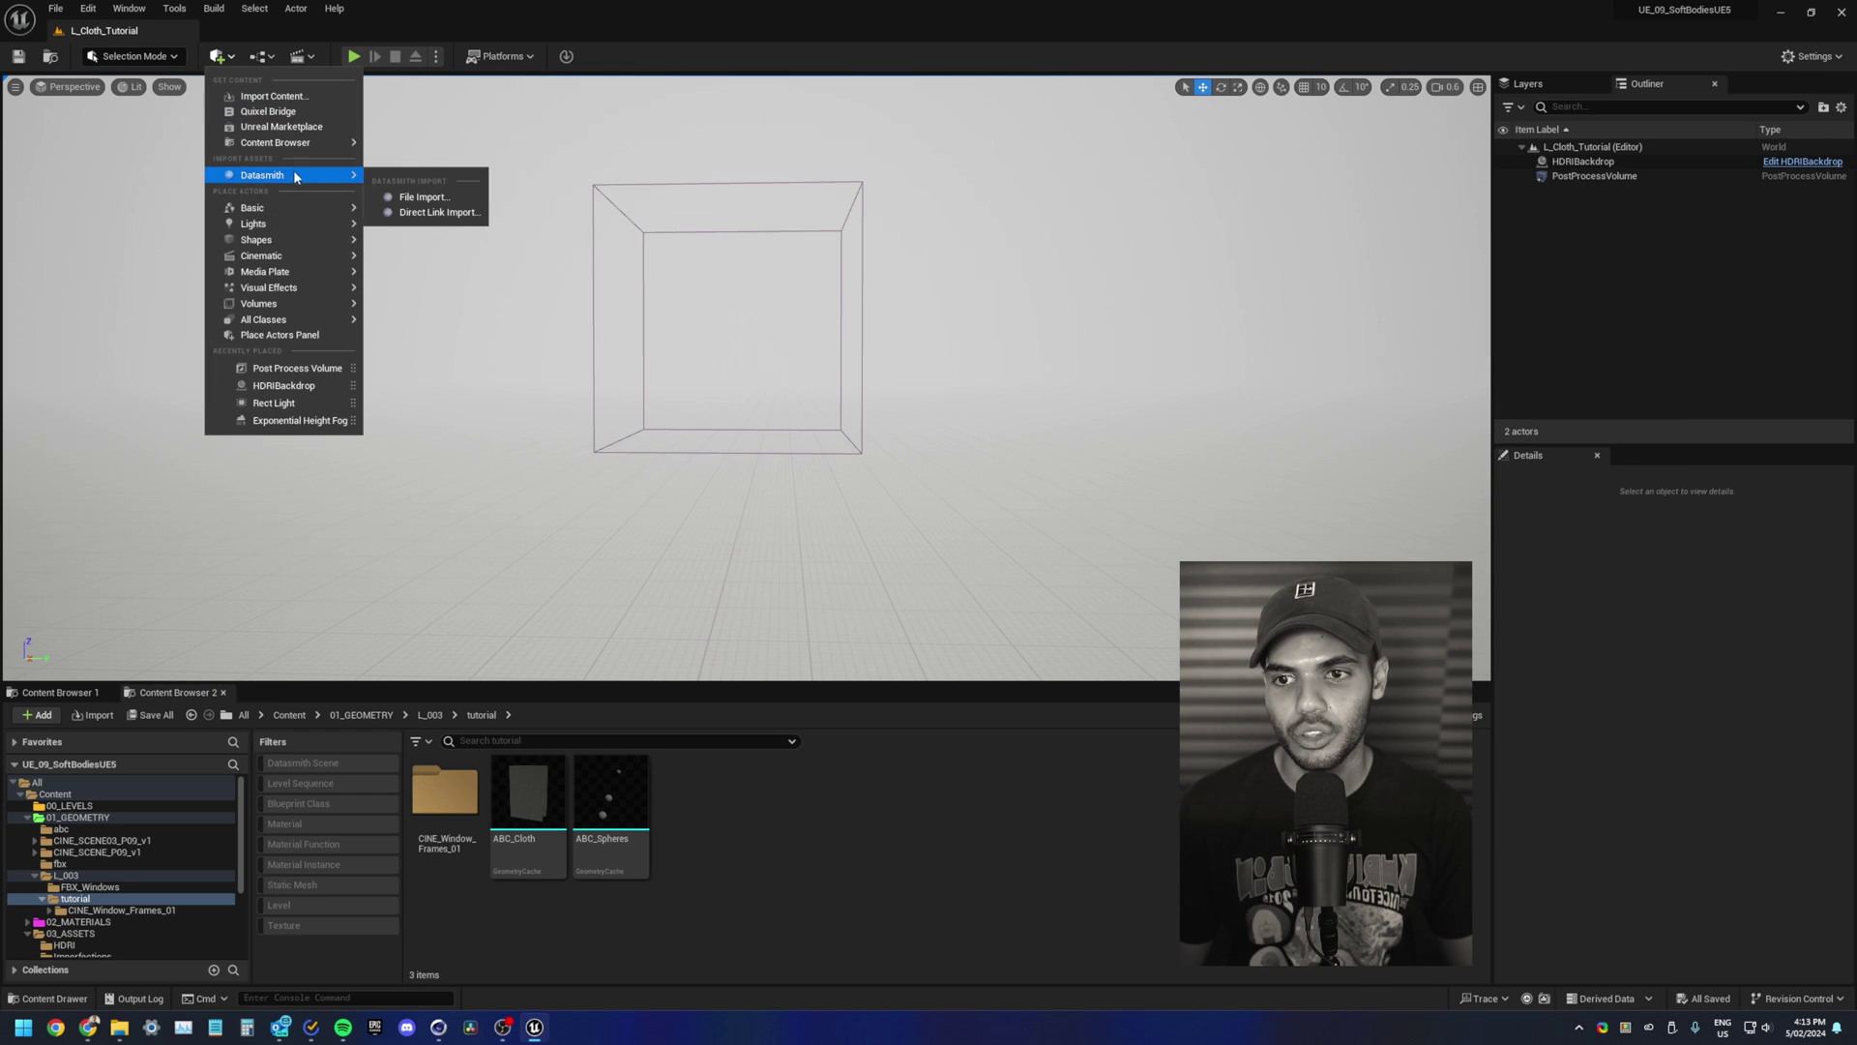
left_click(419, 198)
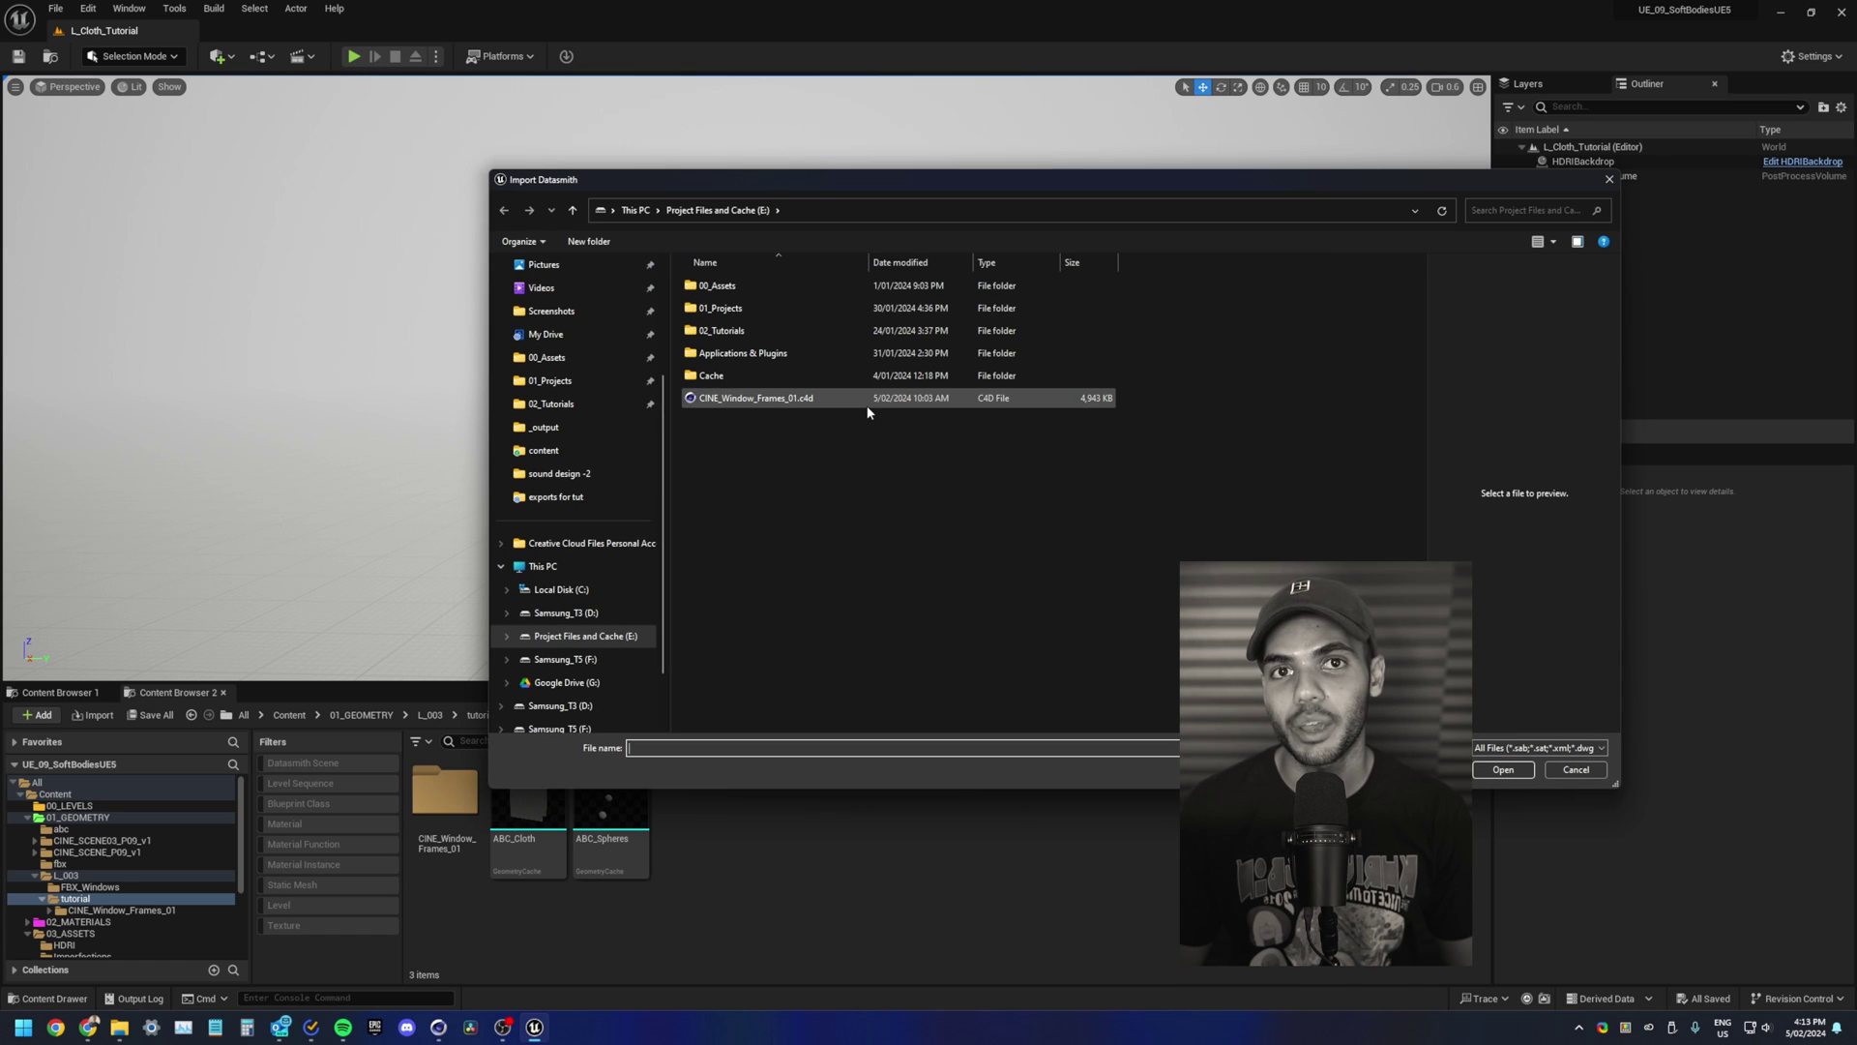
double_click(867, 401)
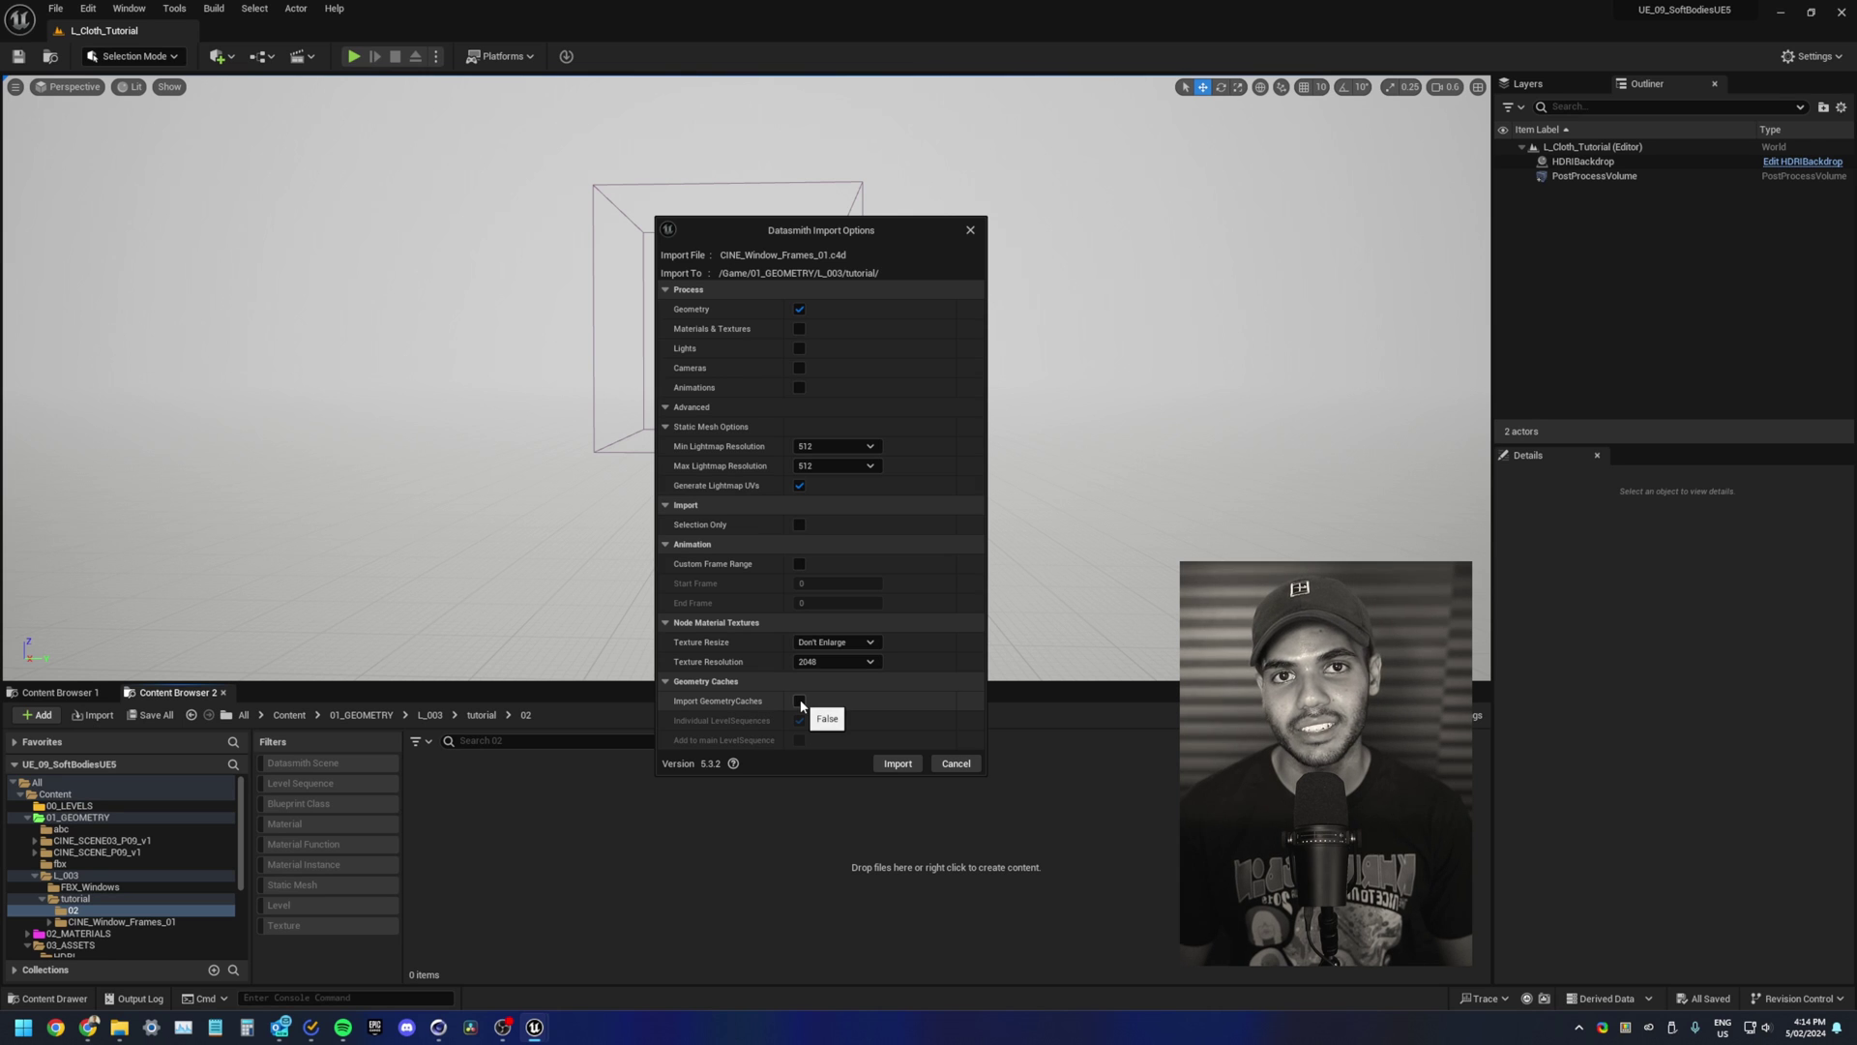
left_click(897, 763)
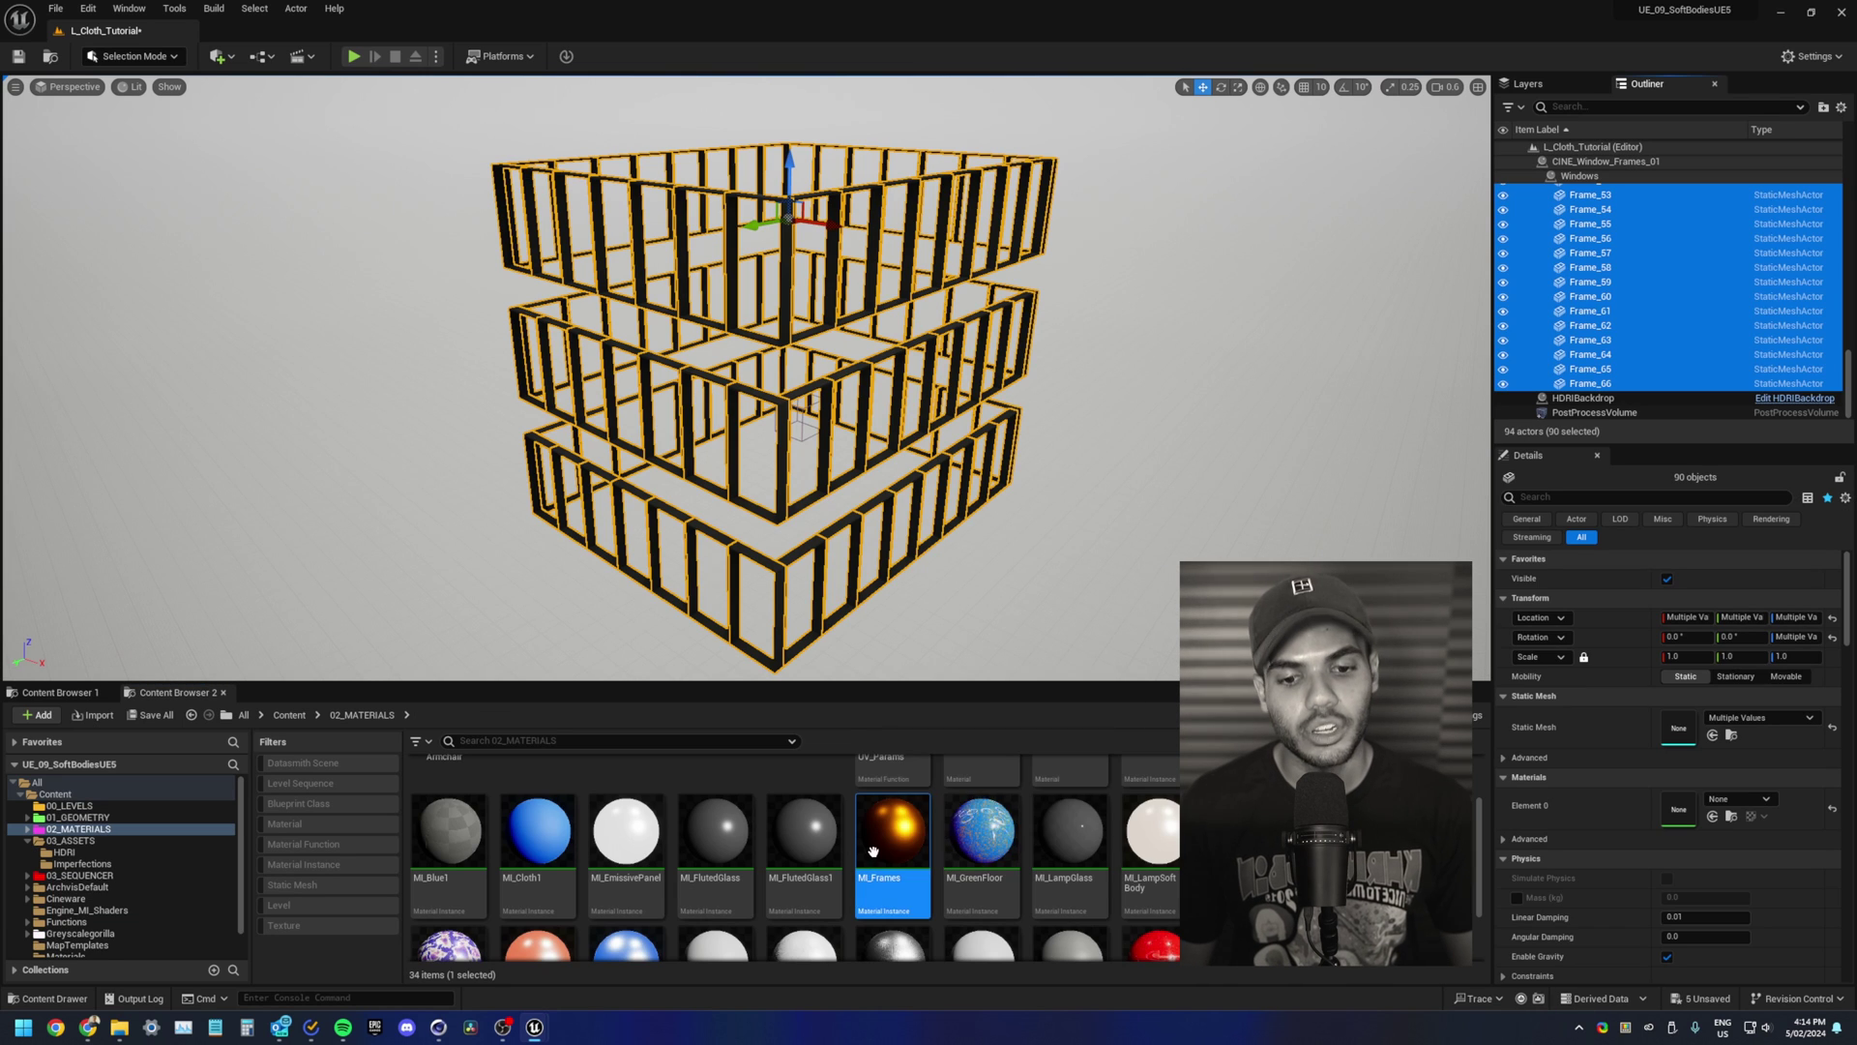
Step: Assign the MI_Frames material to all selected window frames and open the material instance to review its parameters
left_click(892, 830)
left_click_drag(952, 805, 1673, 813)
double_click(891, 829)
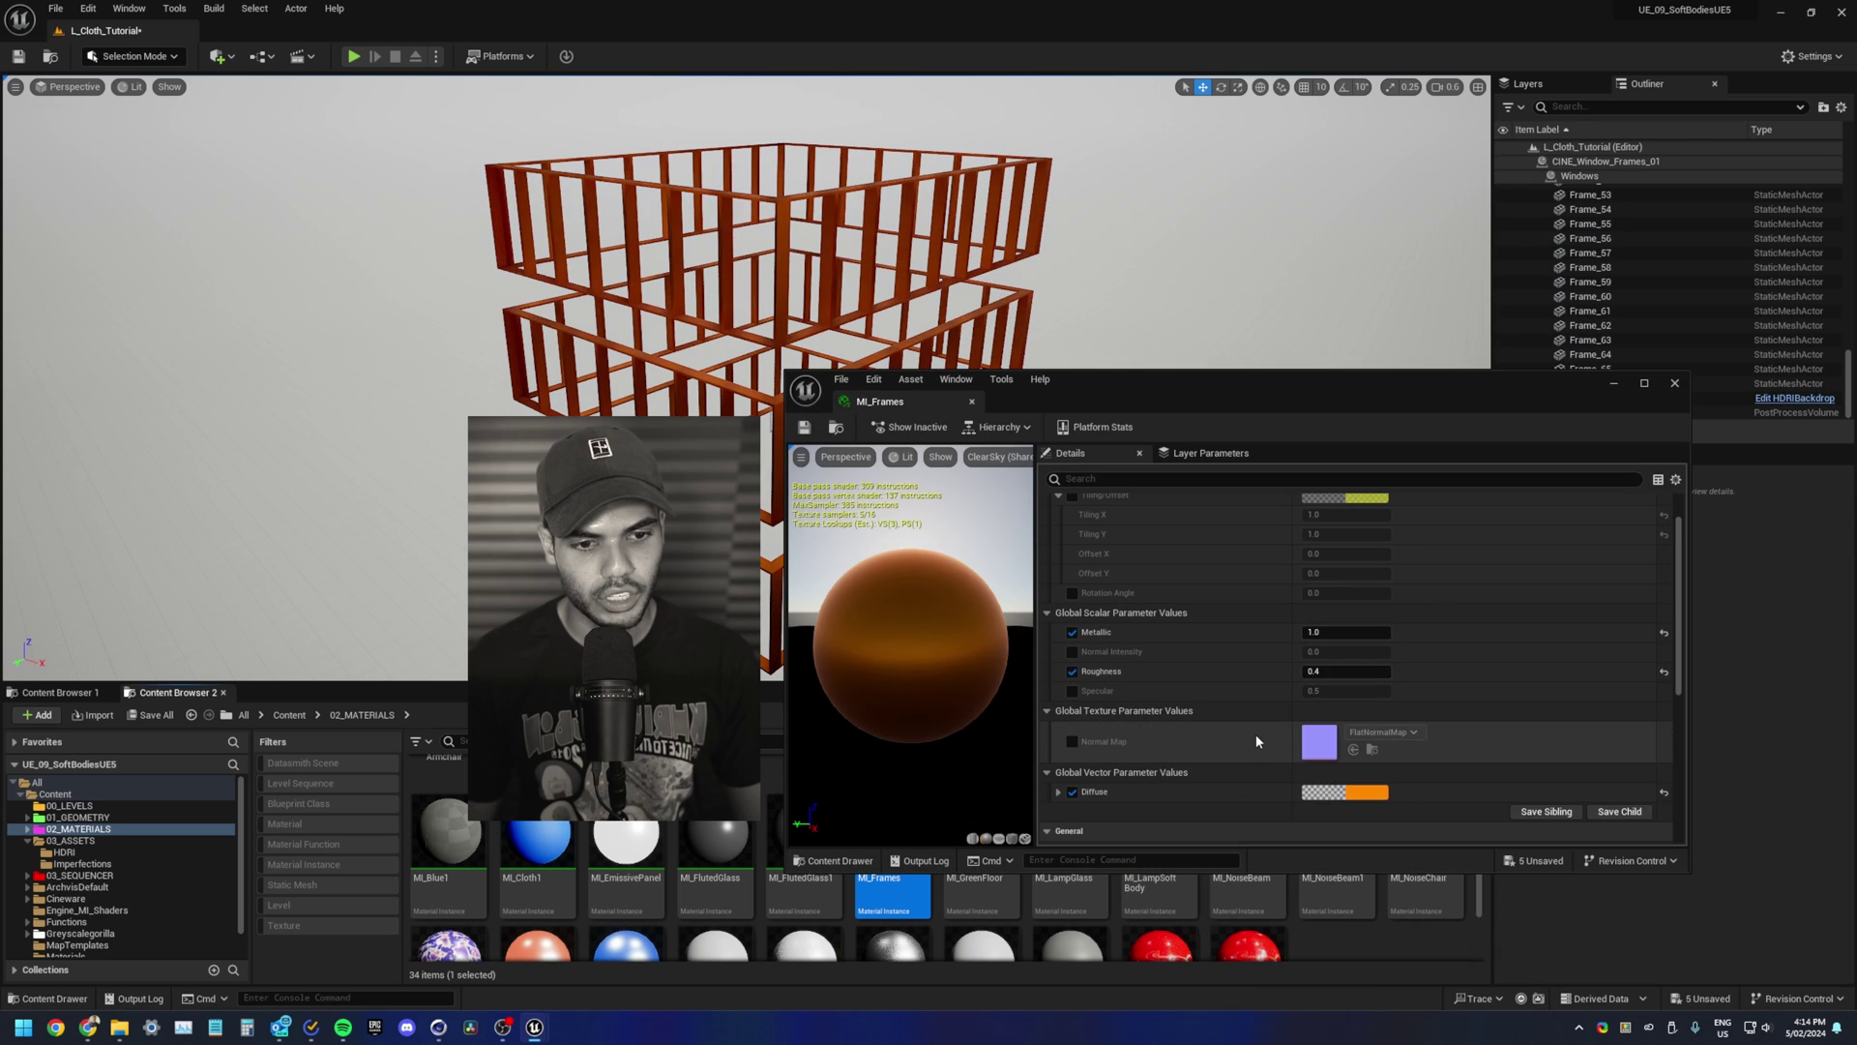
scroll(1168, 631, "down", 1)
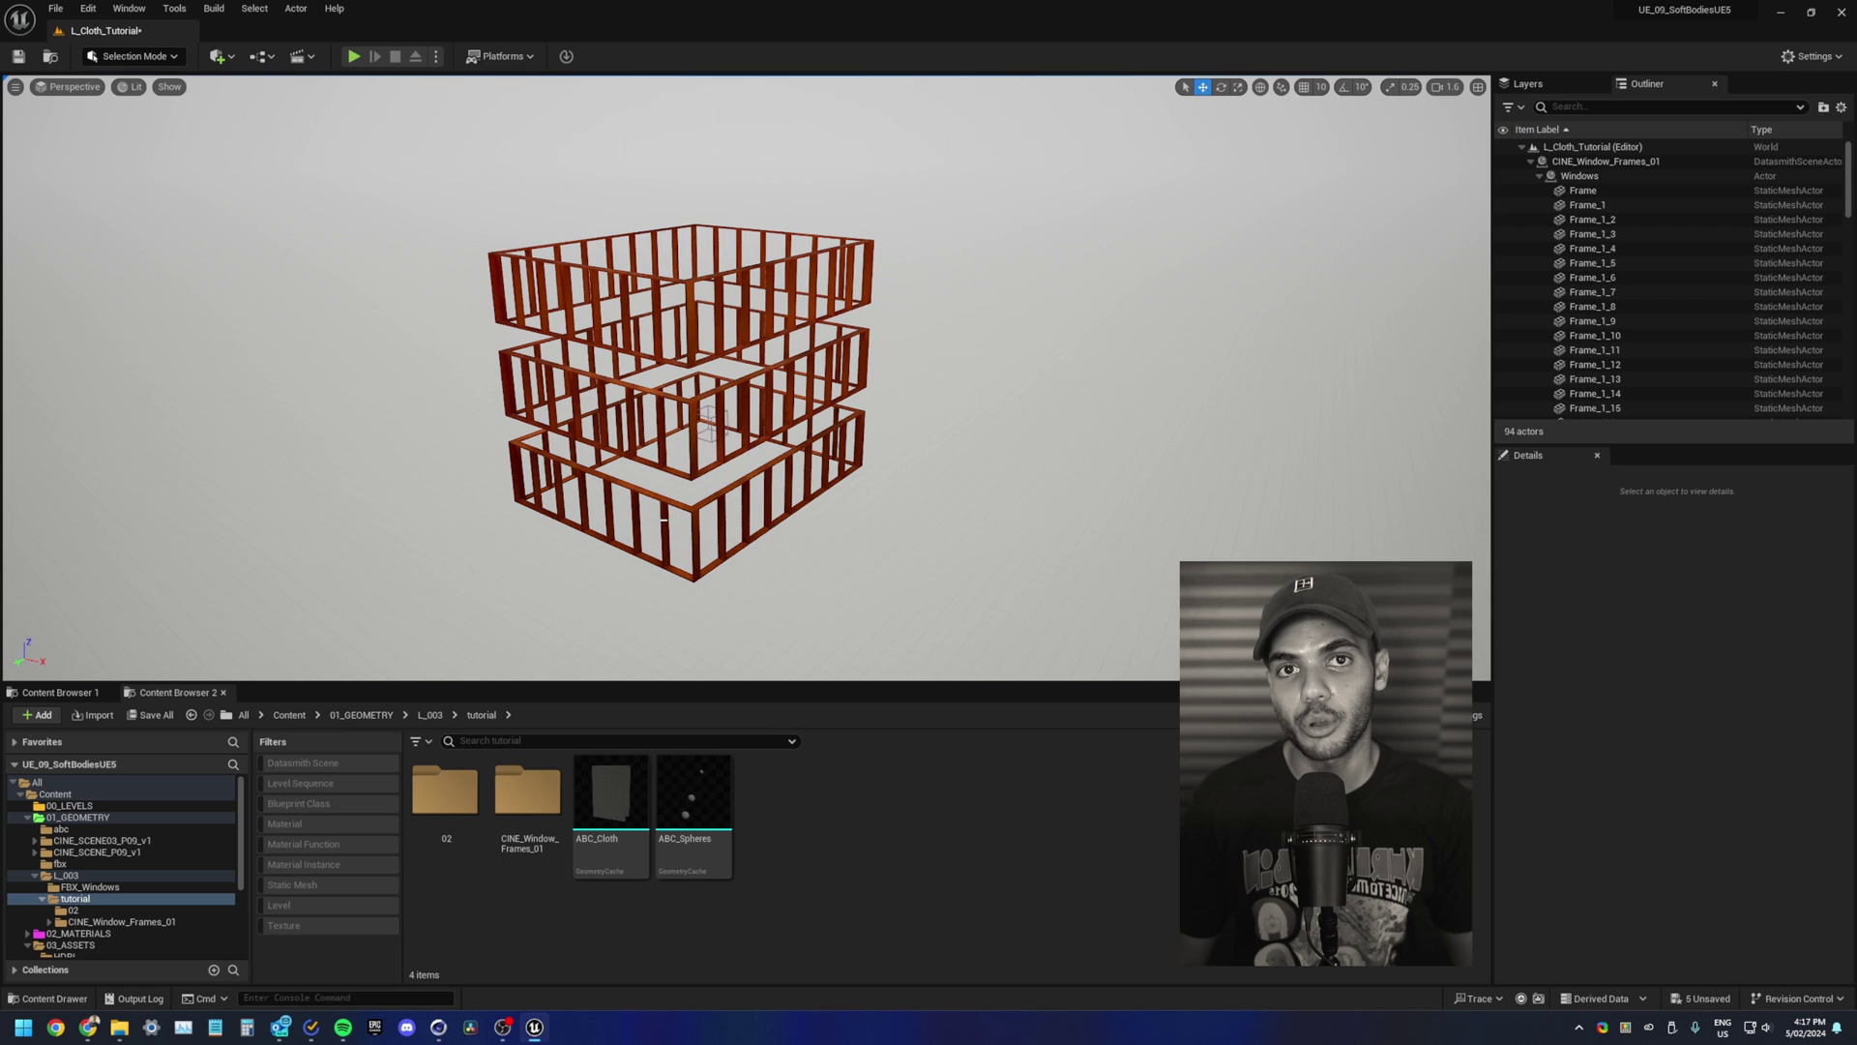
Step: Choose ABC_Spheres_TUT.abc for import and set its Alembic import type to Geometry Cache
left_click(89, 718)
double_click(770, 469)
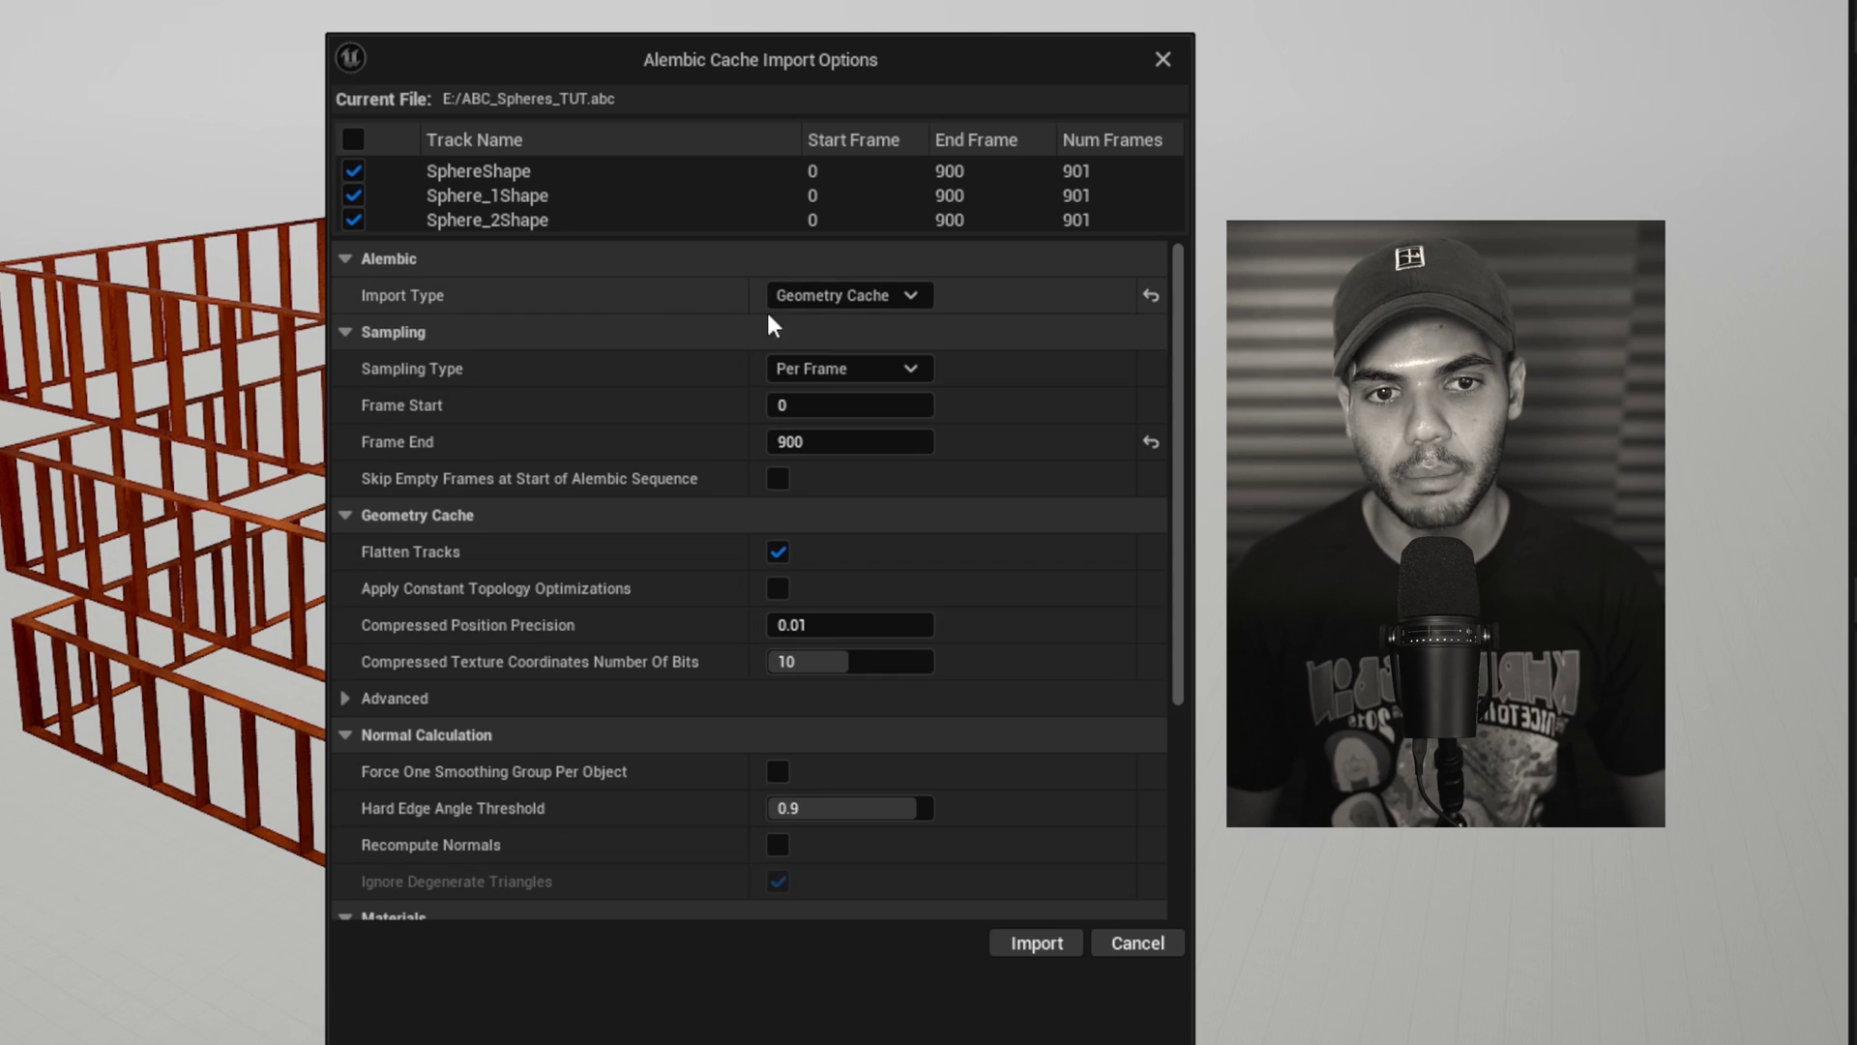
left_click(839, 296)
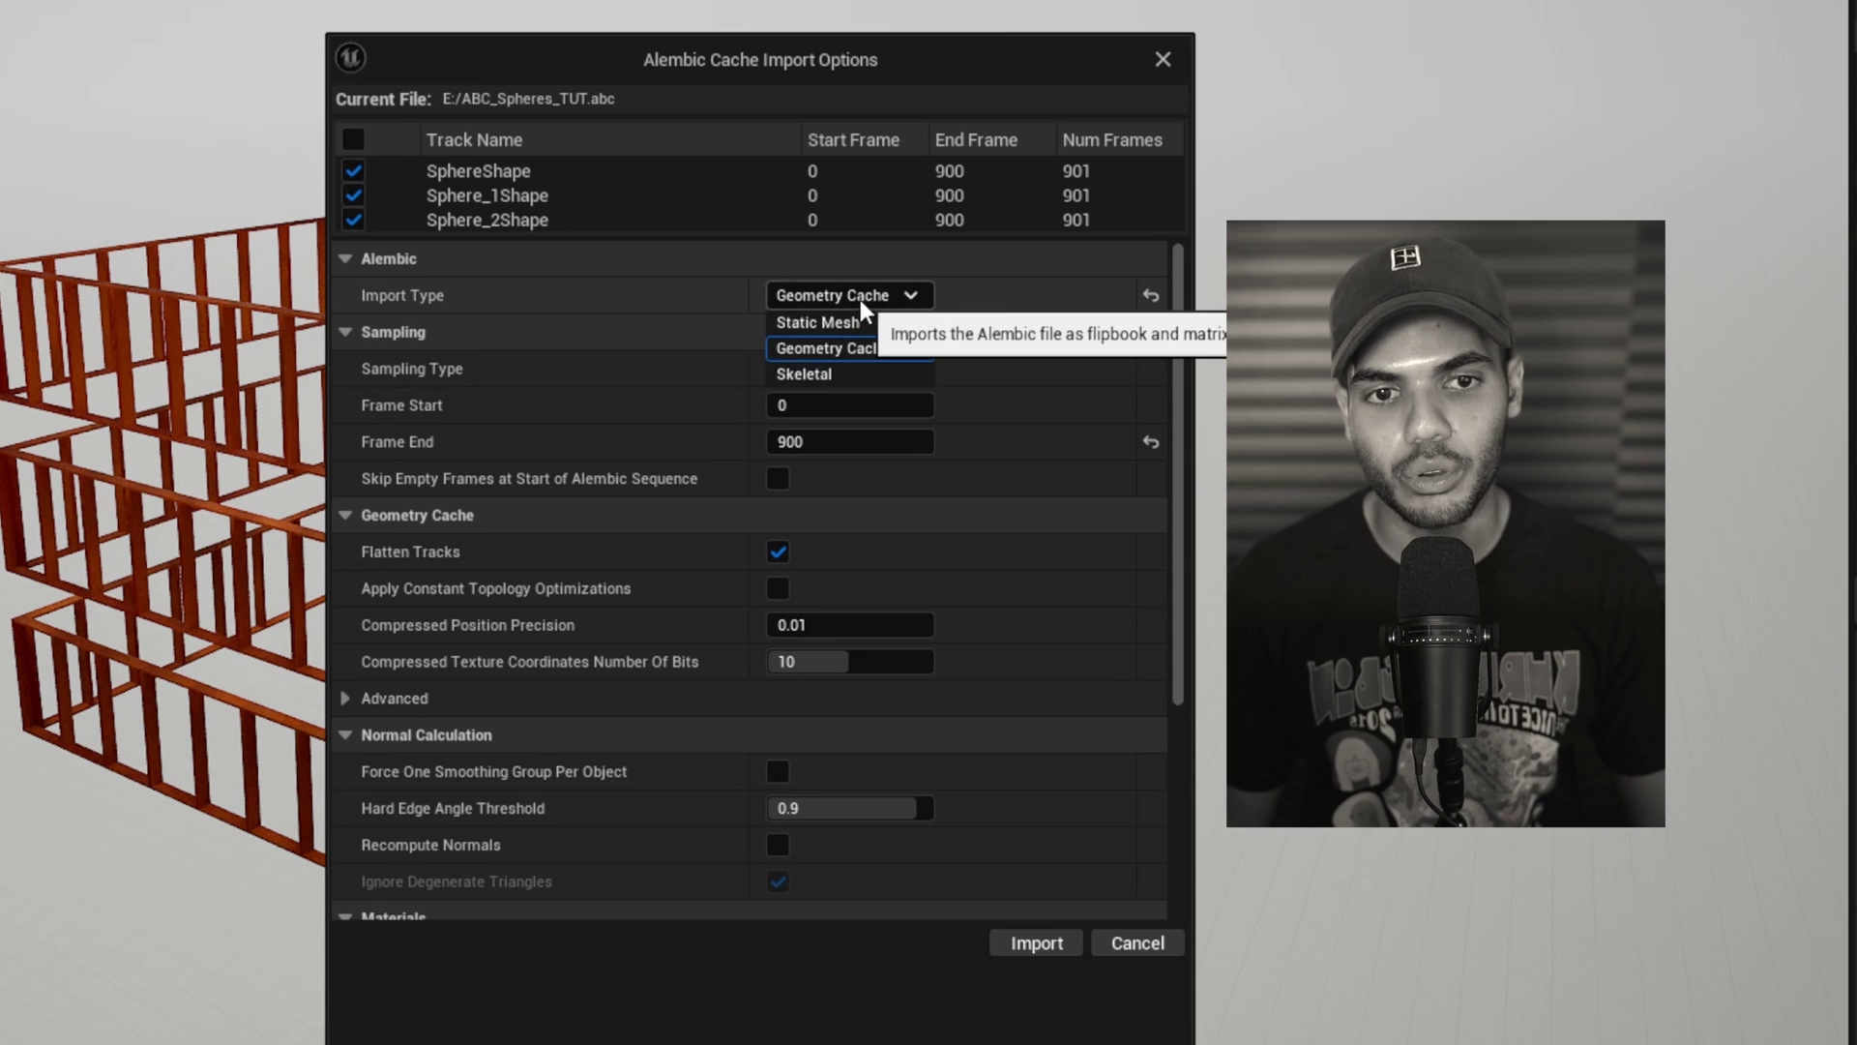
left_click(832, 348)
left_click(1151, 290)
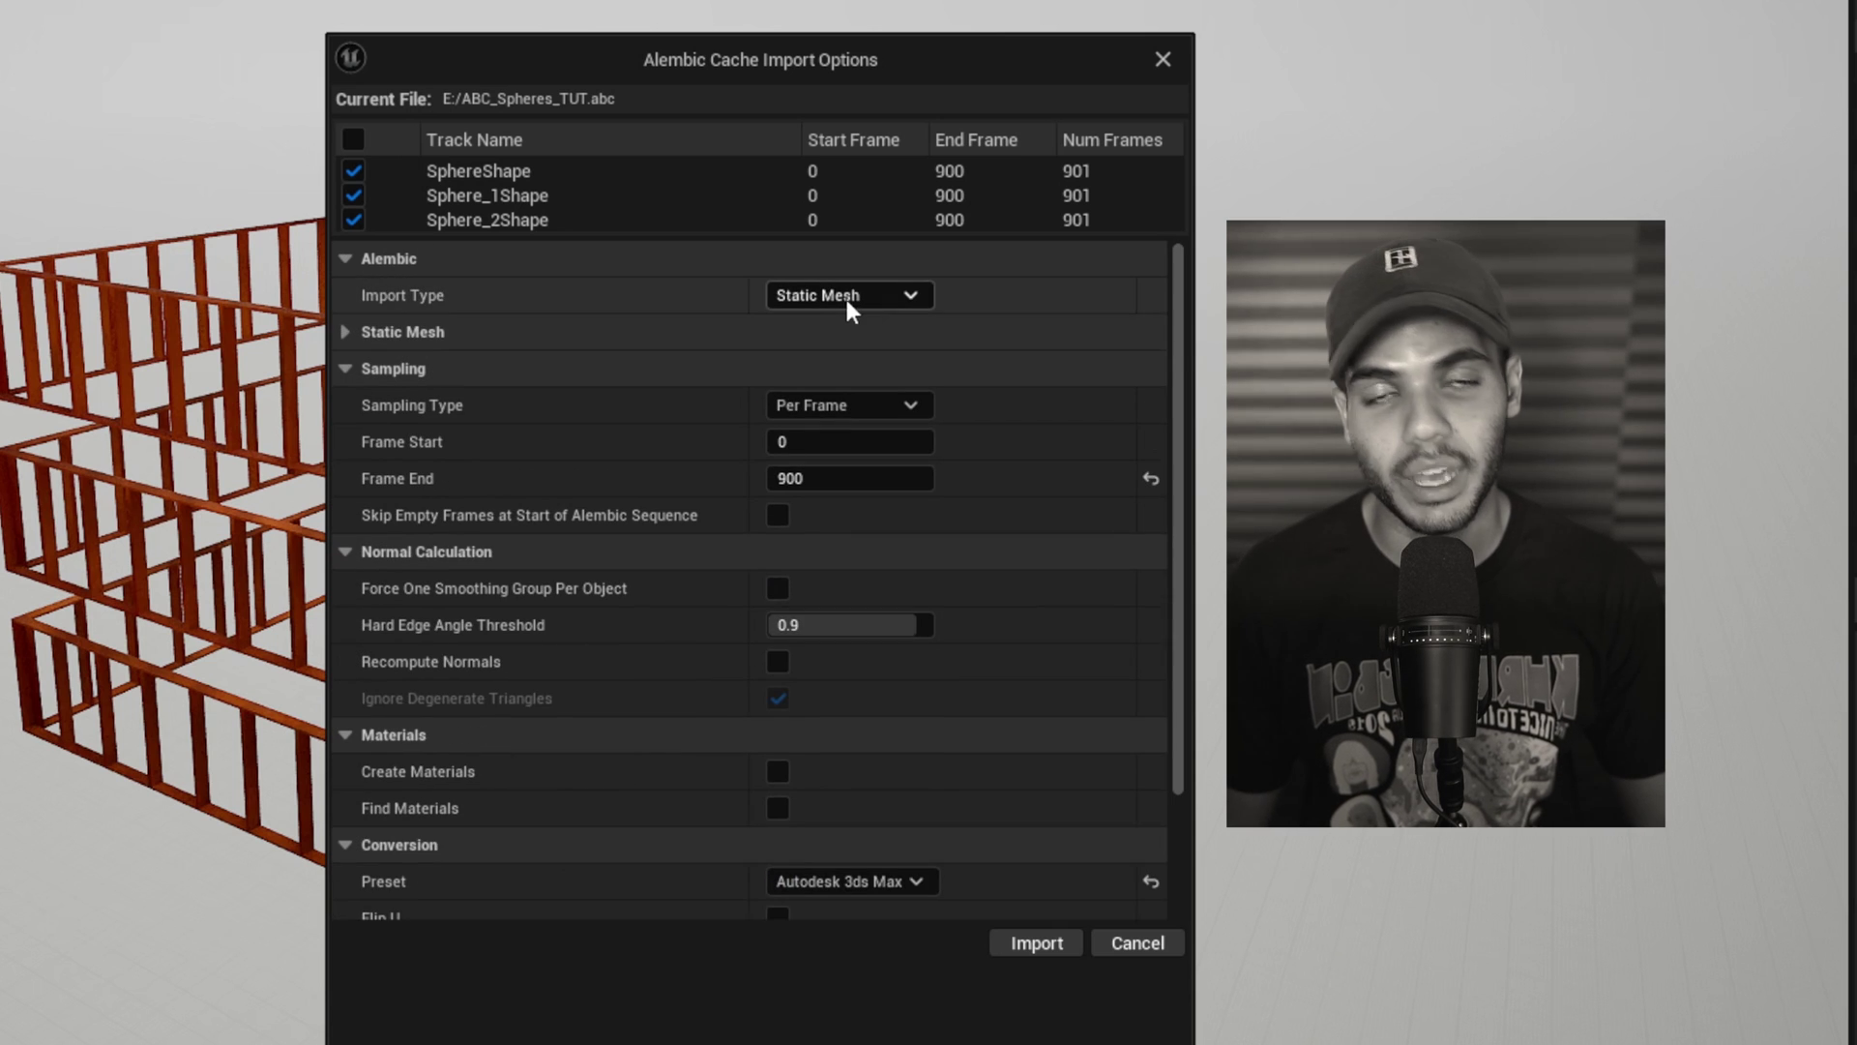
left_click(845, 298)
left_click(851, 351)
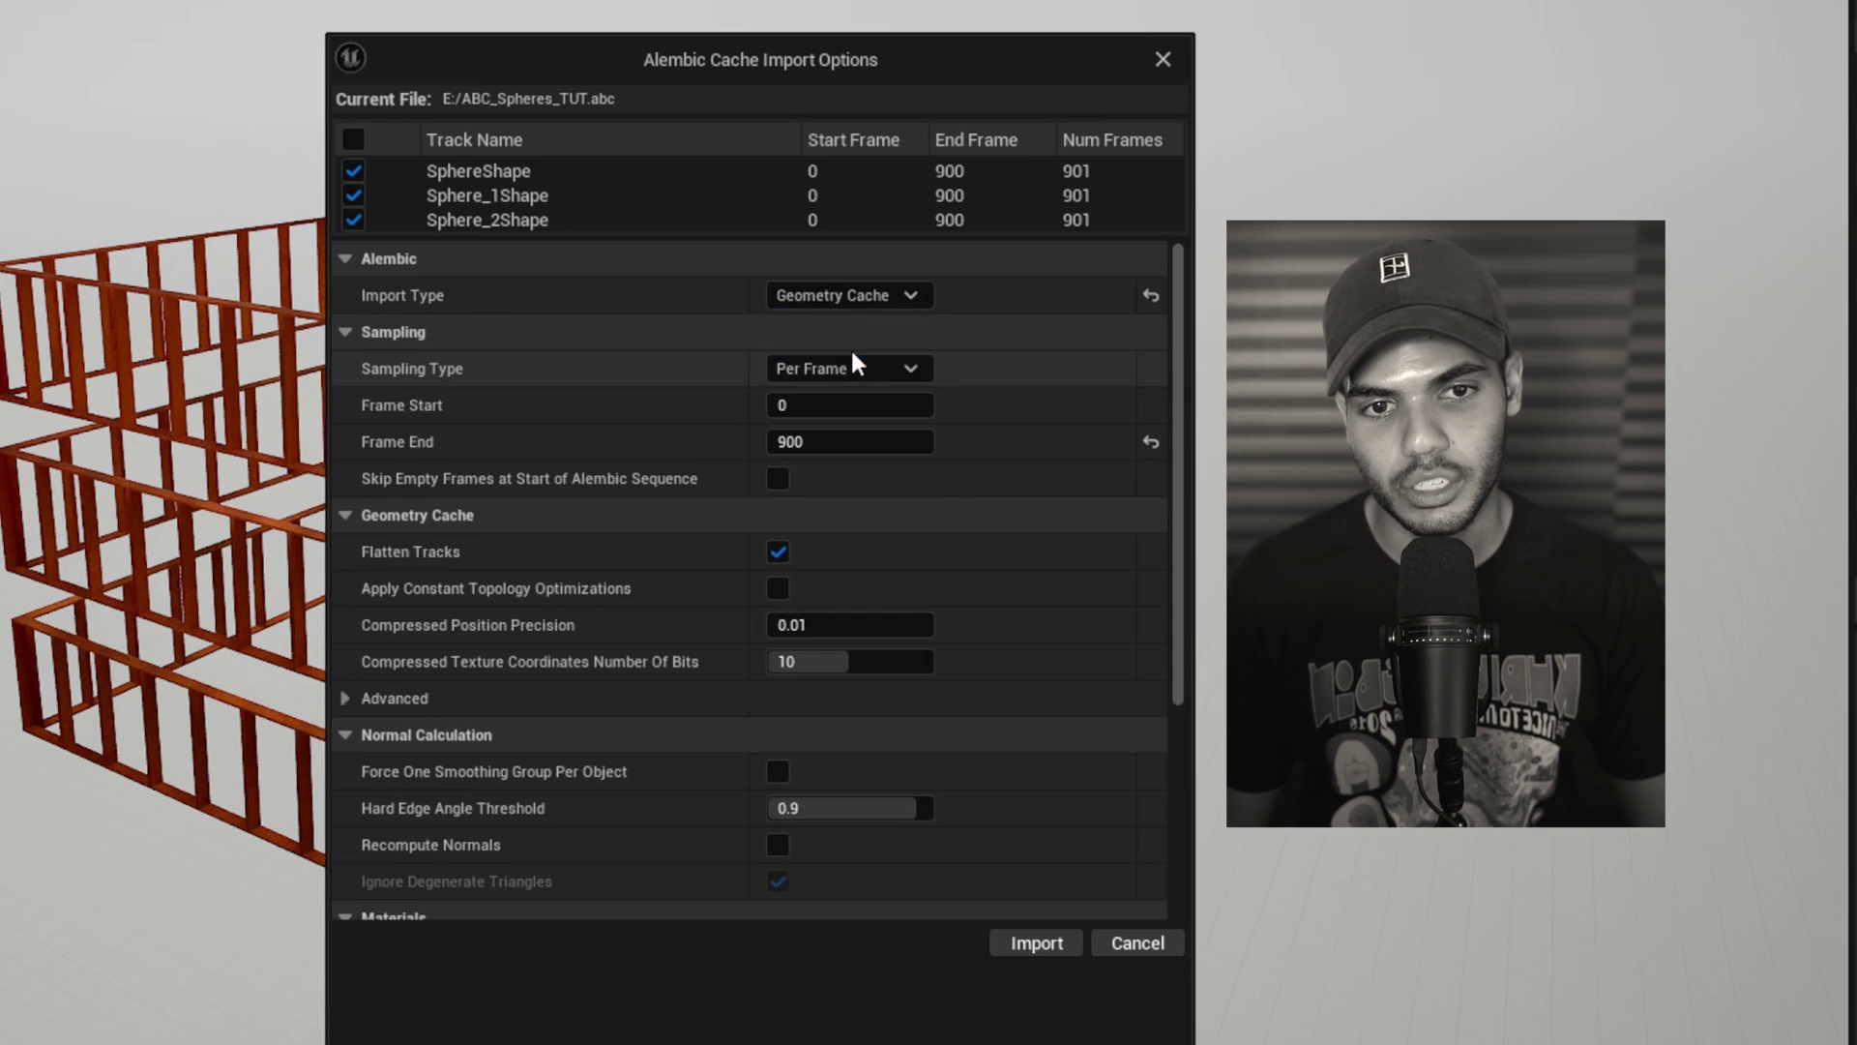
Step: Set the Alembic conversion preset to Autodesk 3ds Max and dismiss the import options
scroll(555, 658, "down", 3)
scroll(555, 619, "down", 1)
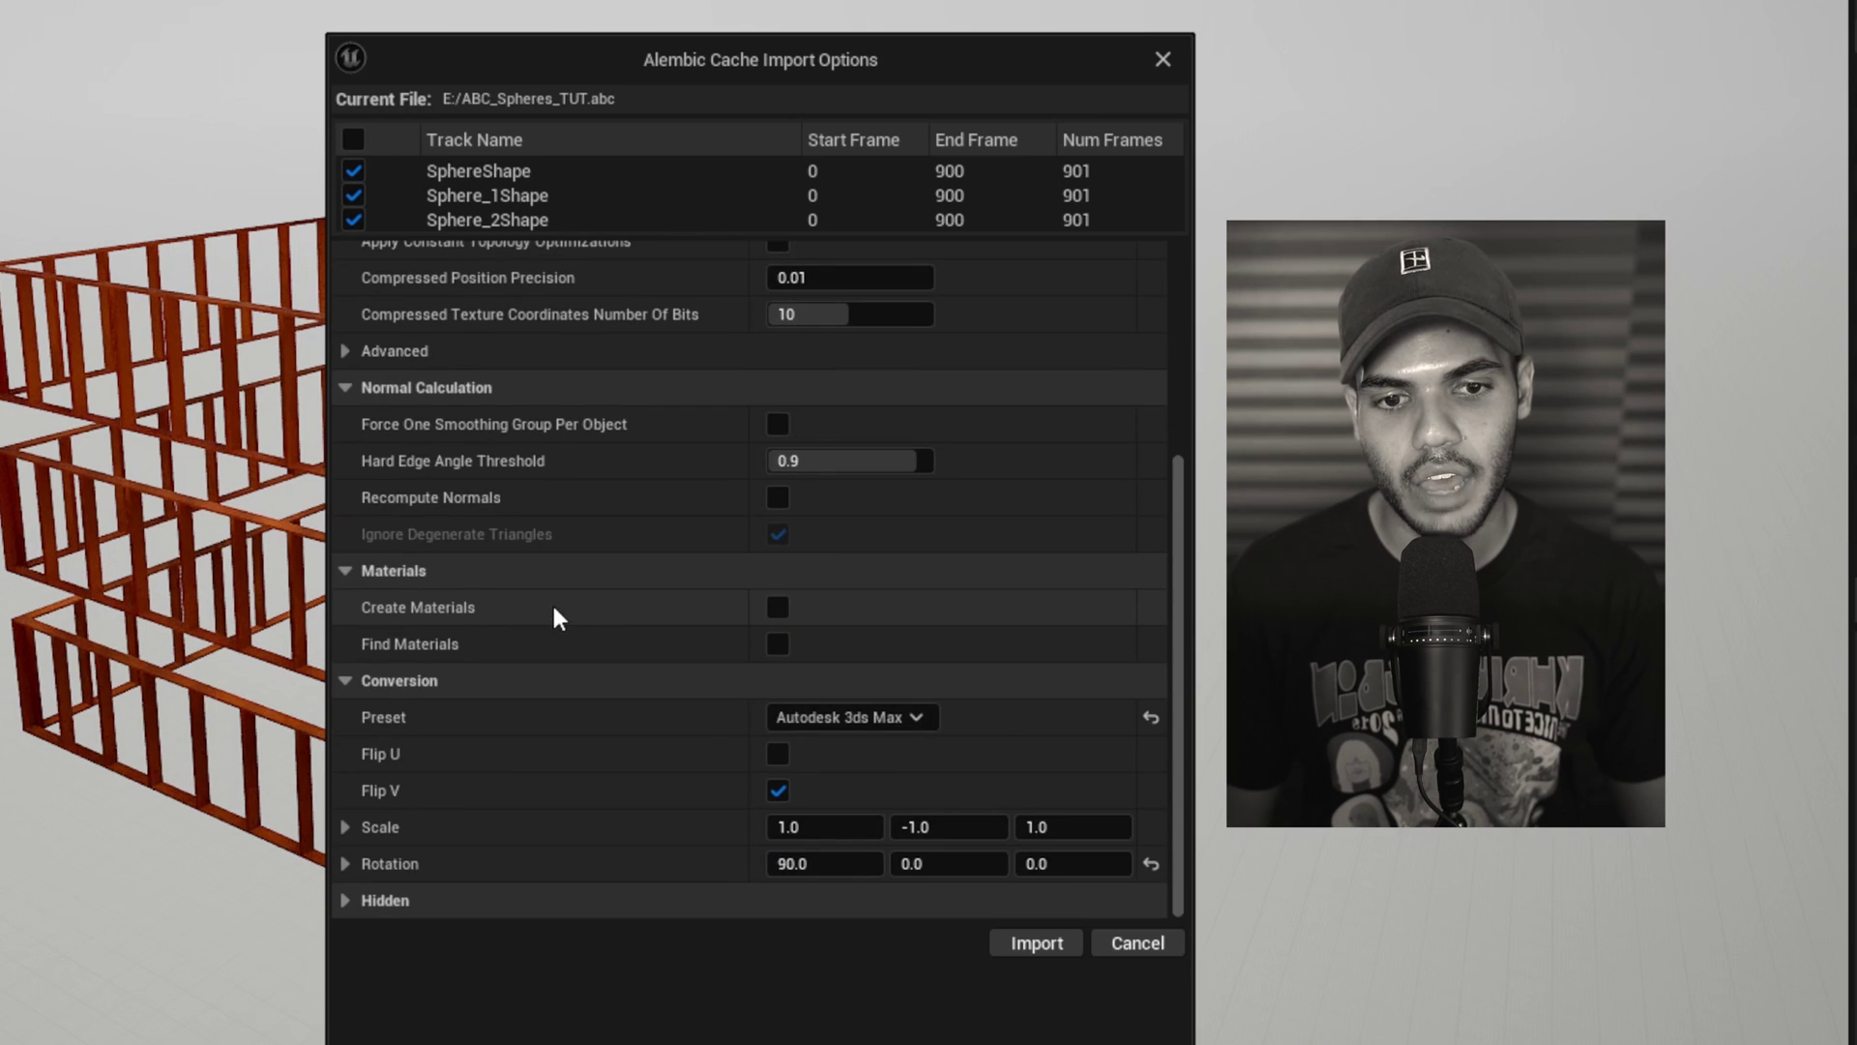
left_click(1151, 717)
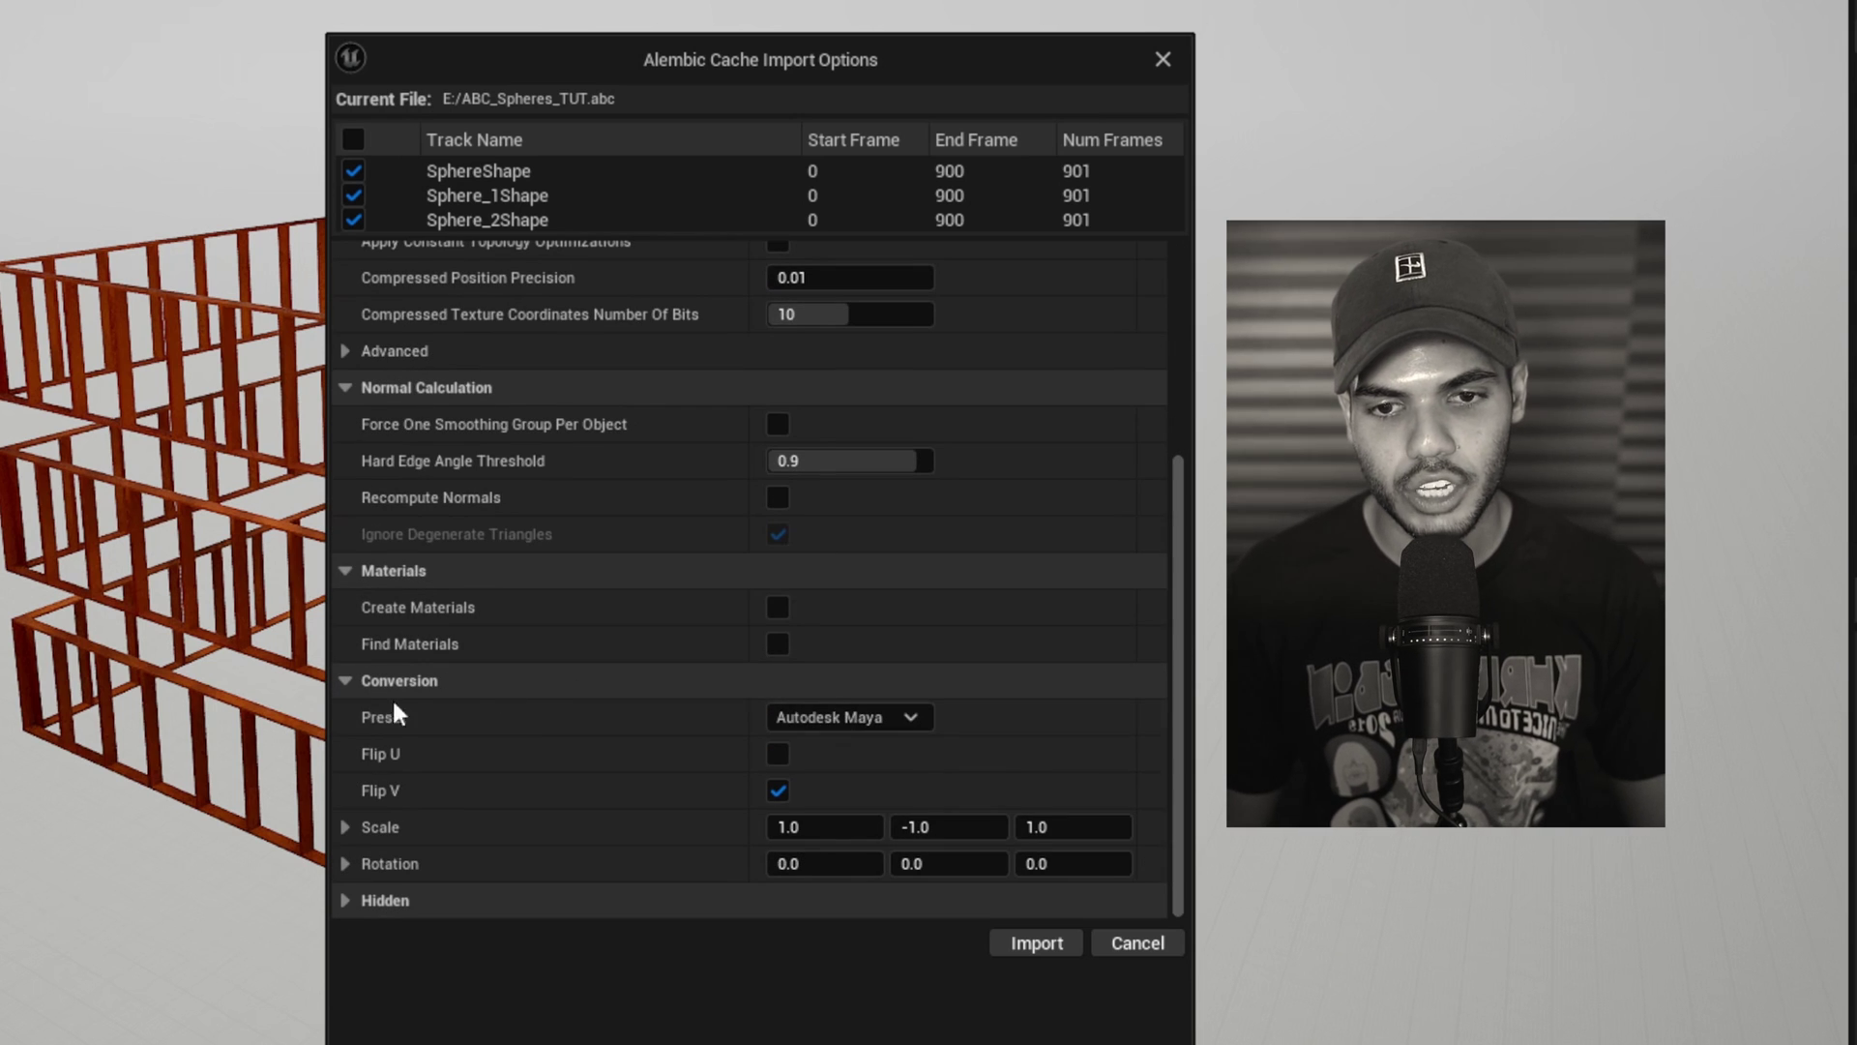
left_click(817, 714)
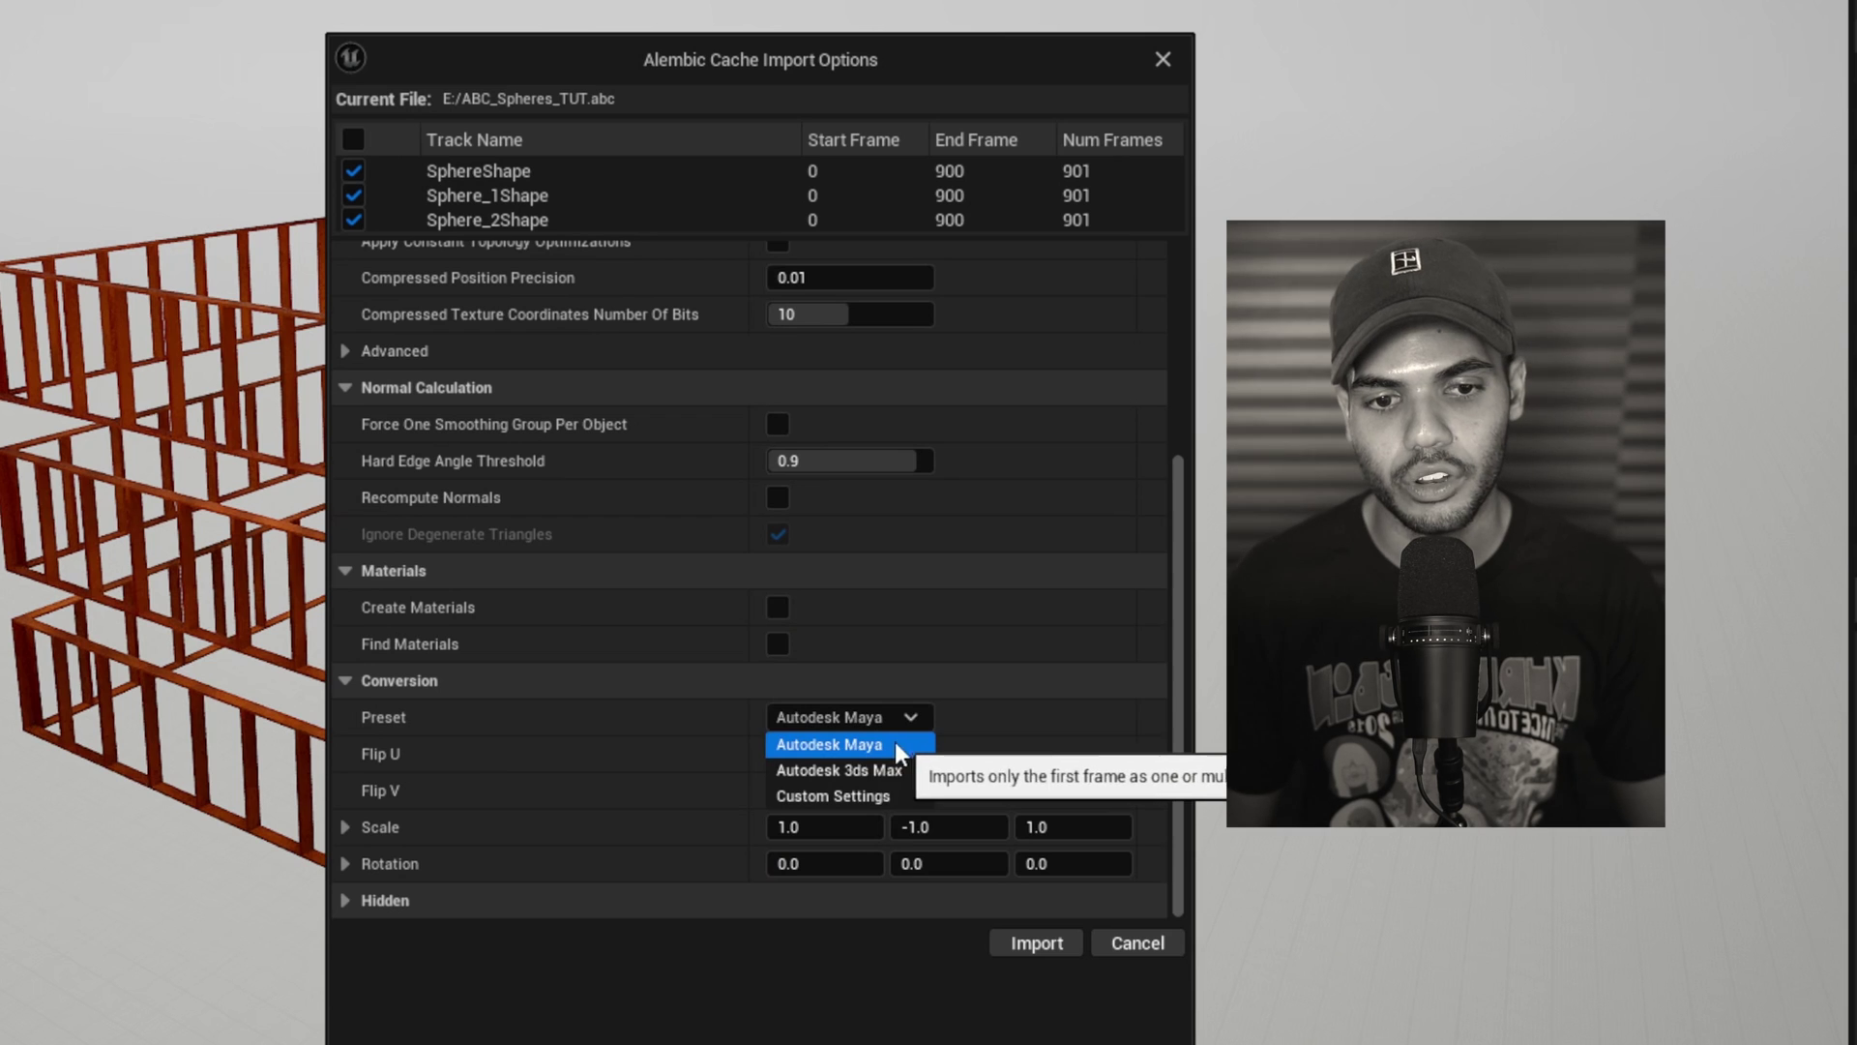
left_click(903, 774)
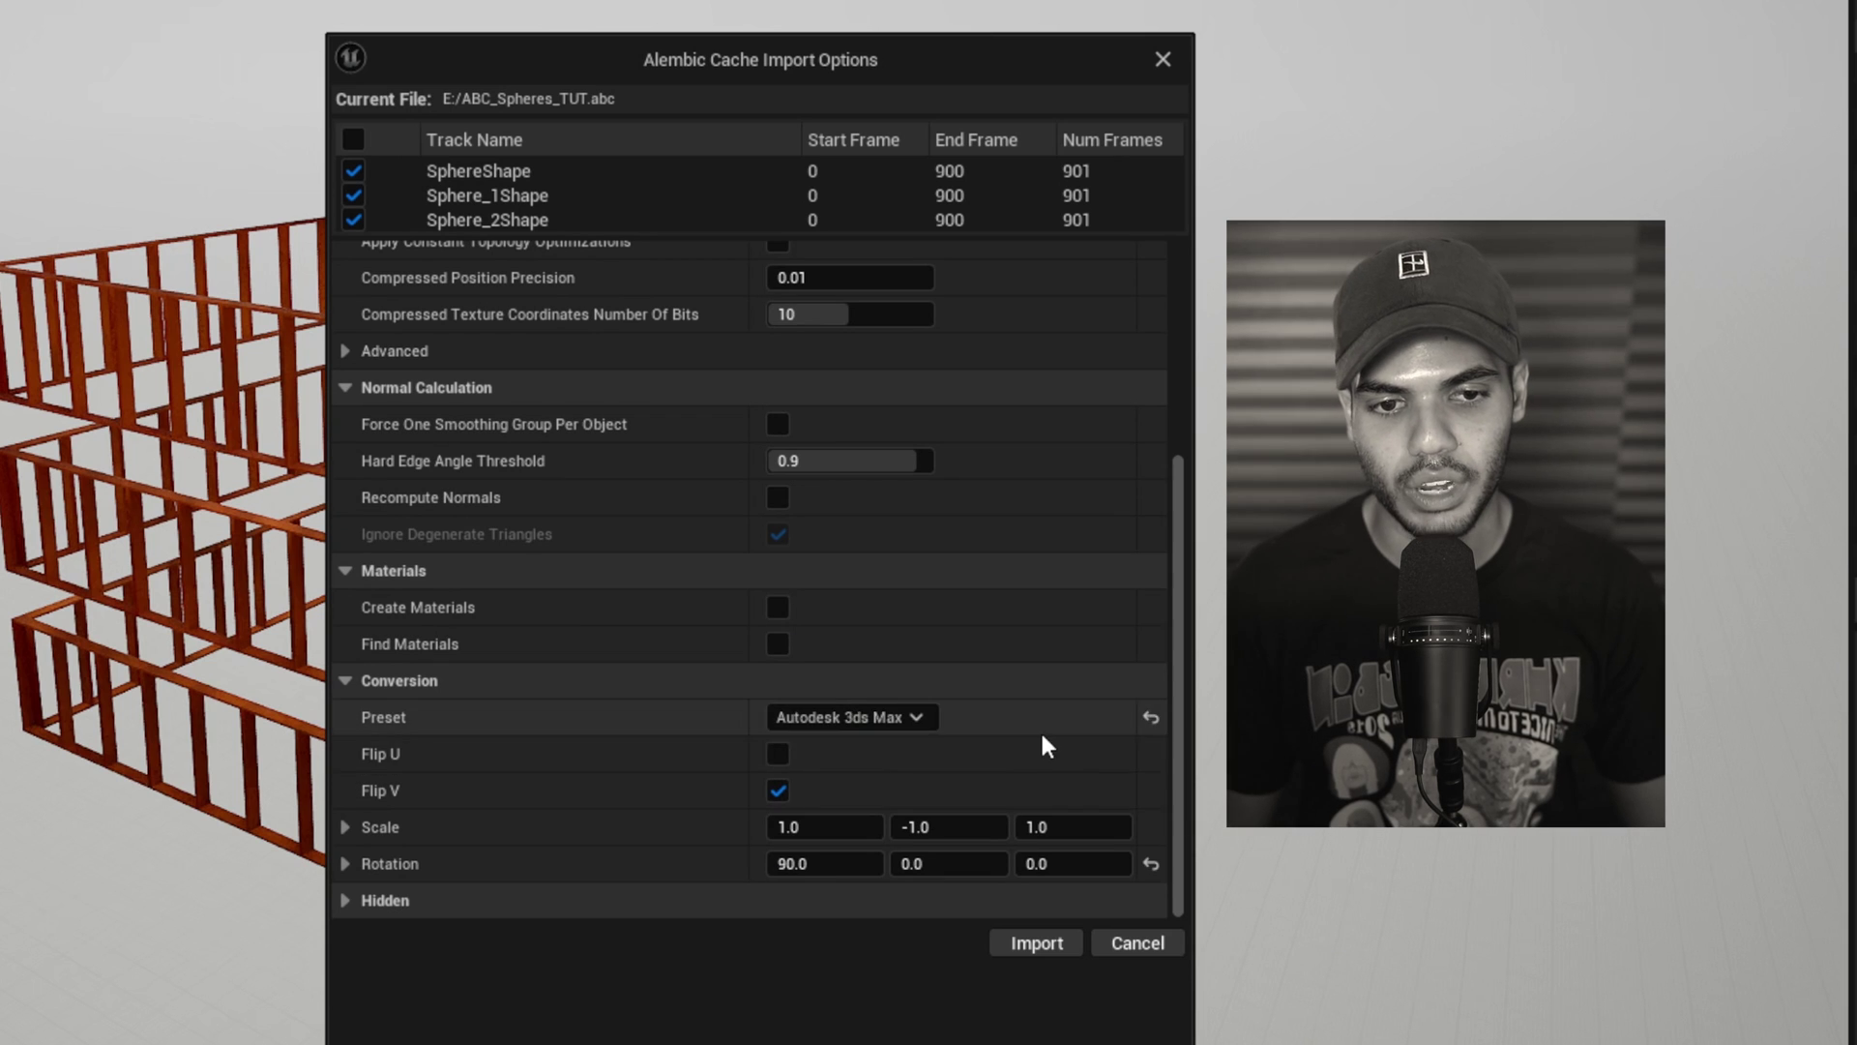
left_click(1097, 949)
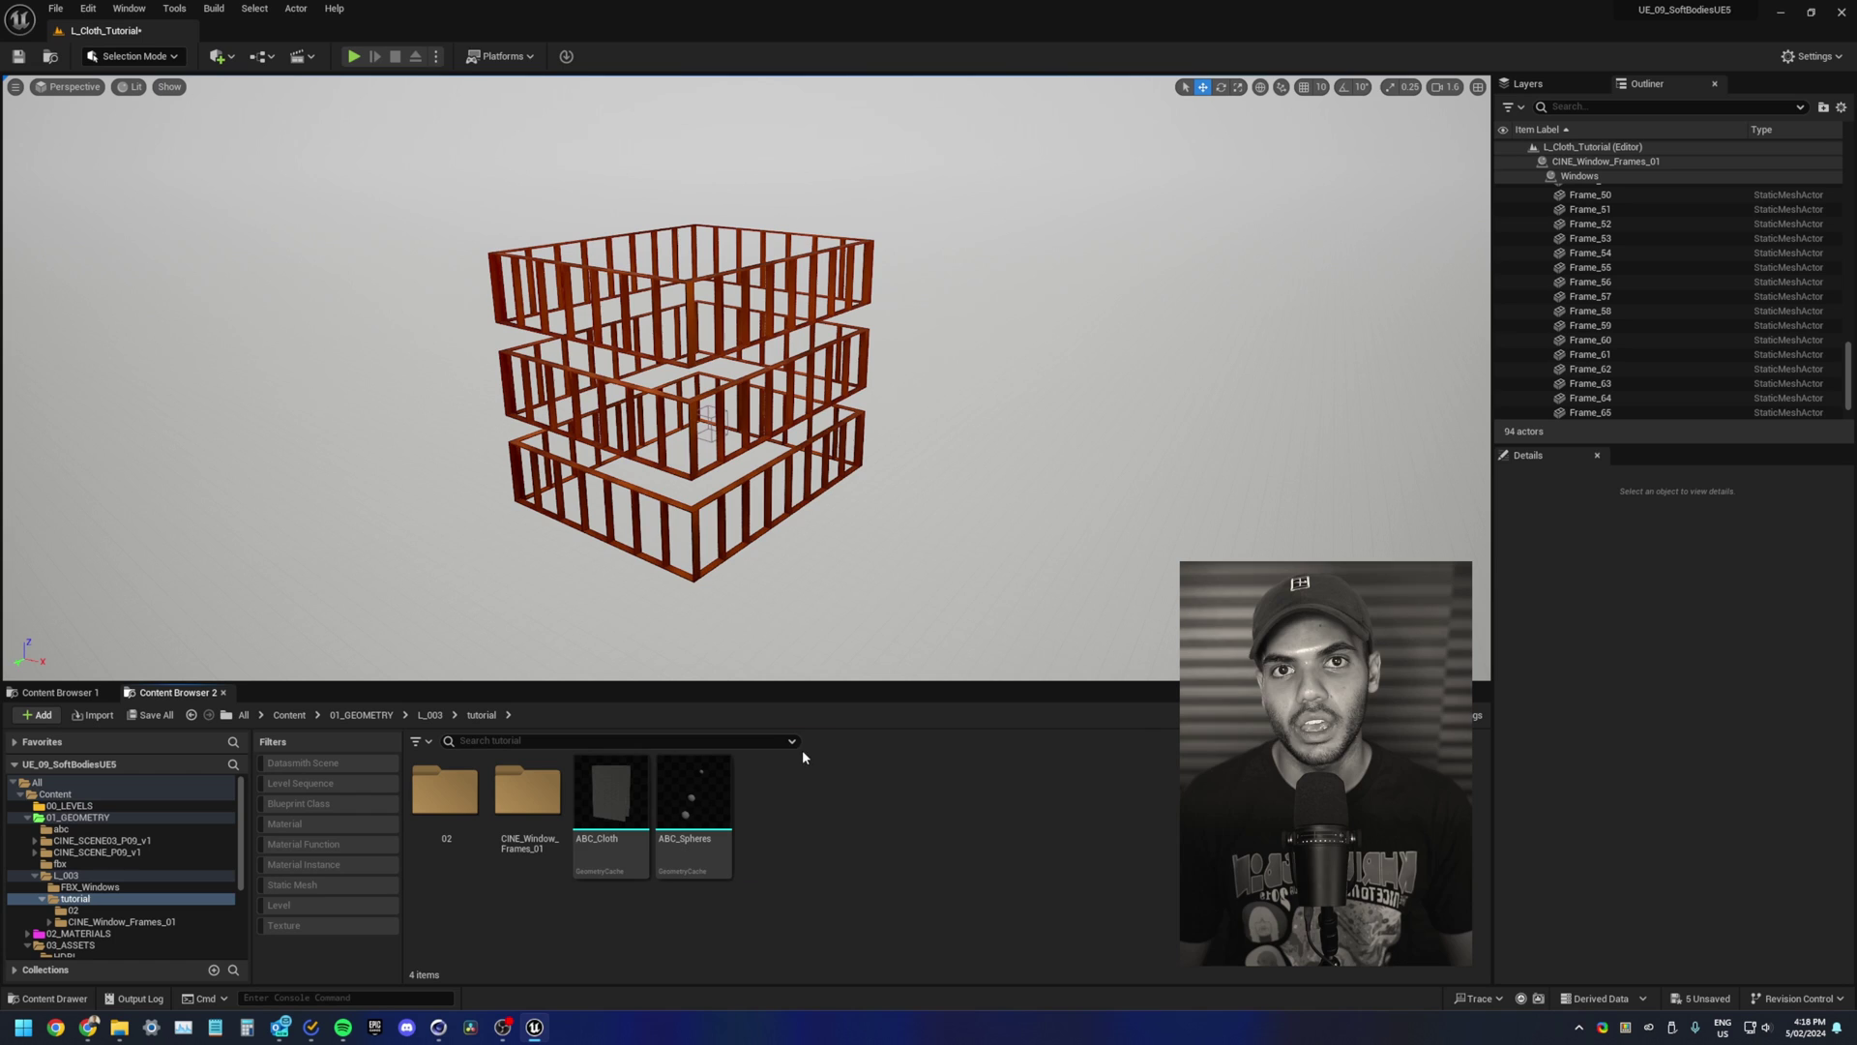
Step: Place the ABC_Spheres geometry cache in the level and reset its location to the origin
left_click(692, 808)
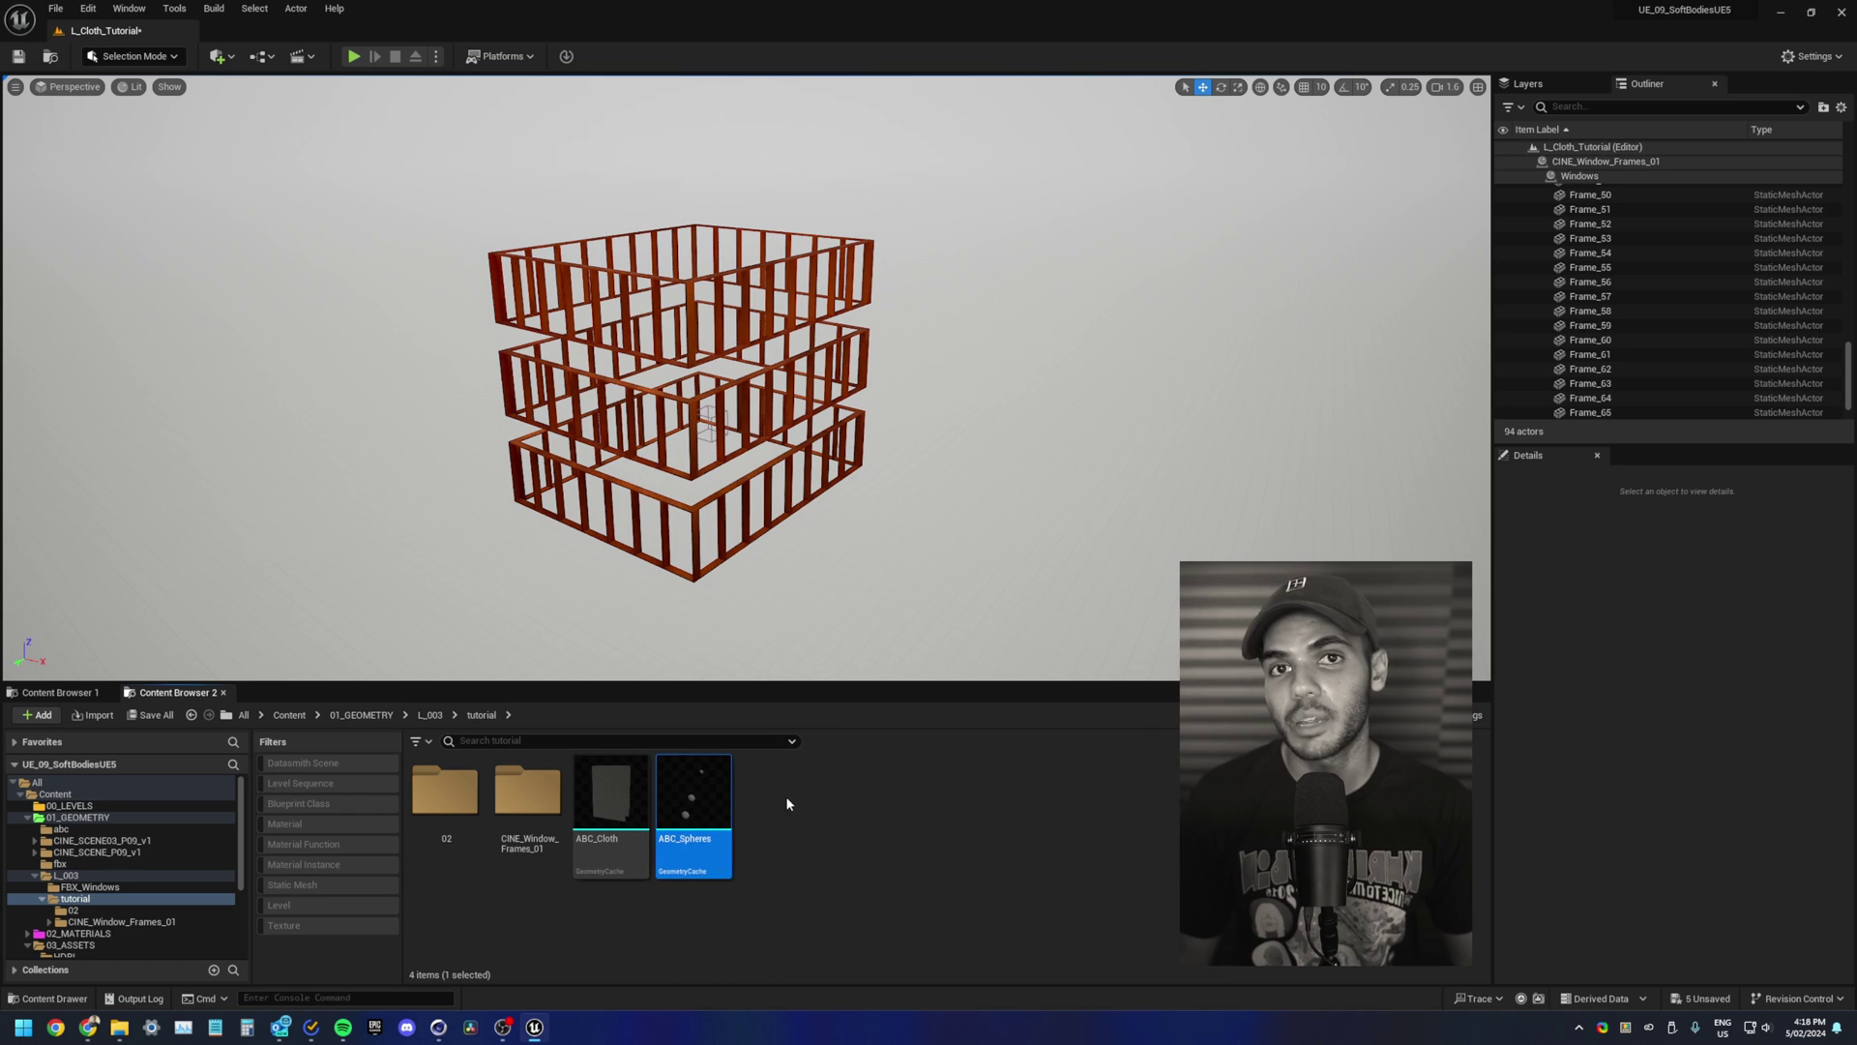
left_click_drag(719, 814, 712, 609)
left_click(1832, 704)
right_click_drag(967, 406, 696, 426)
scroll(866, 403, "down", 10)
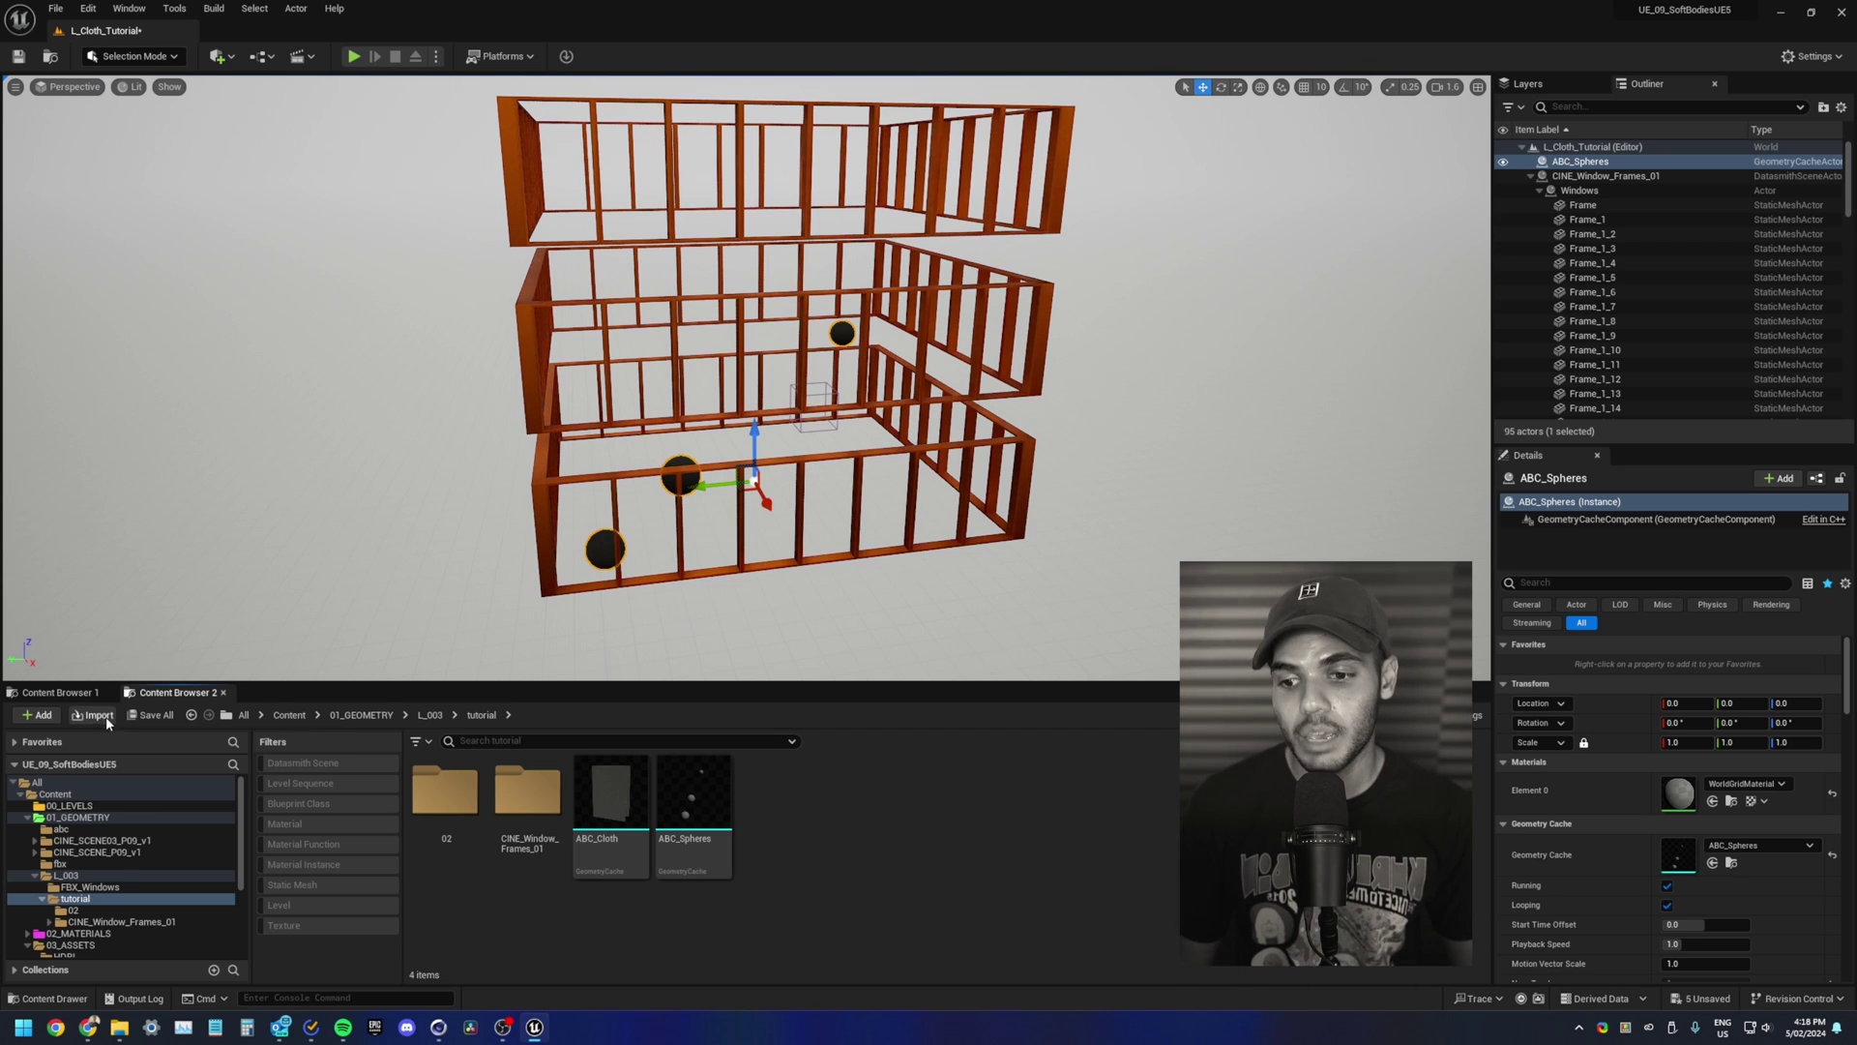
Step: Place the ABC_Cloth geometry cache at the level's origin and save all changes
left_click(93, 714)
double_click(768, 422)
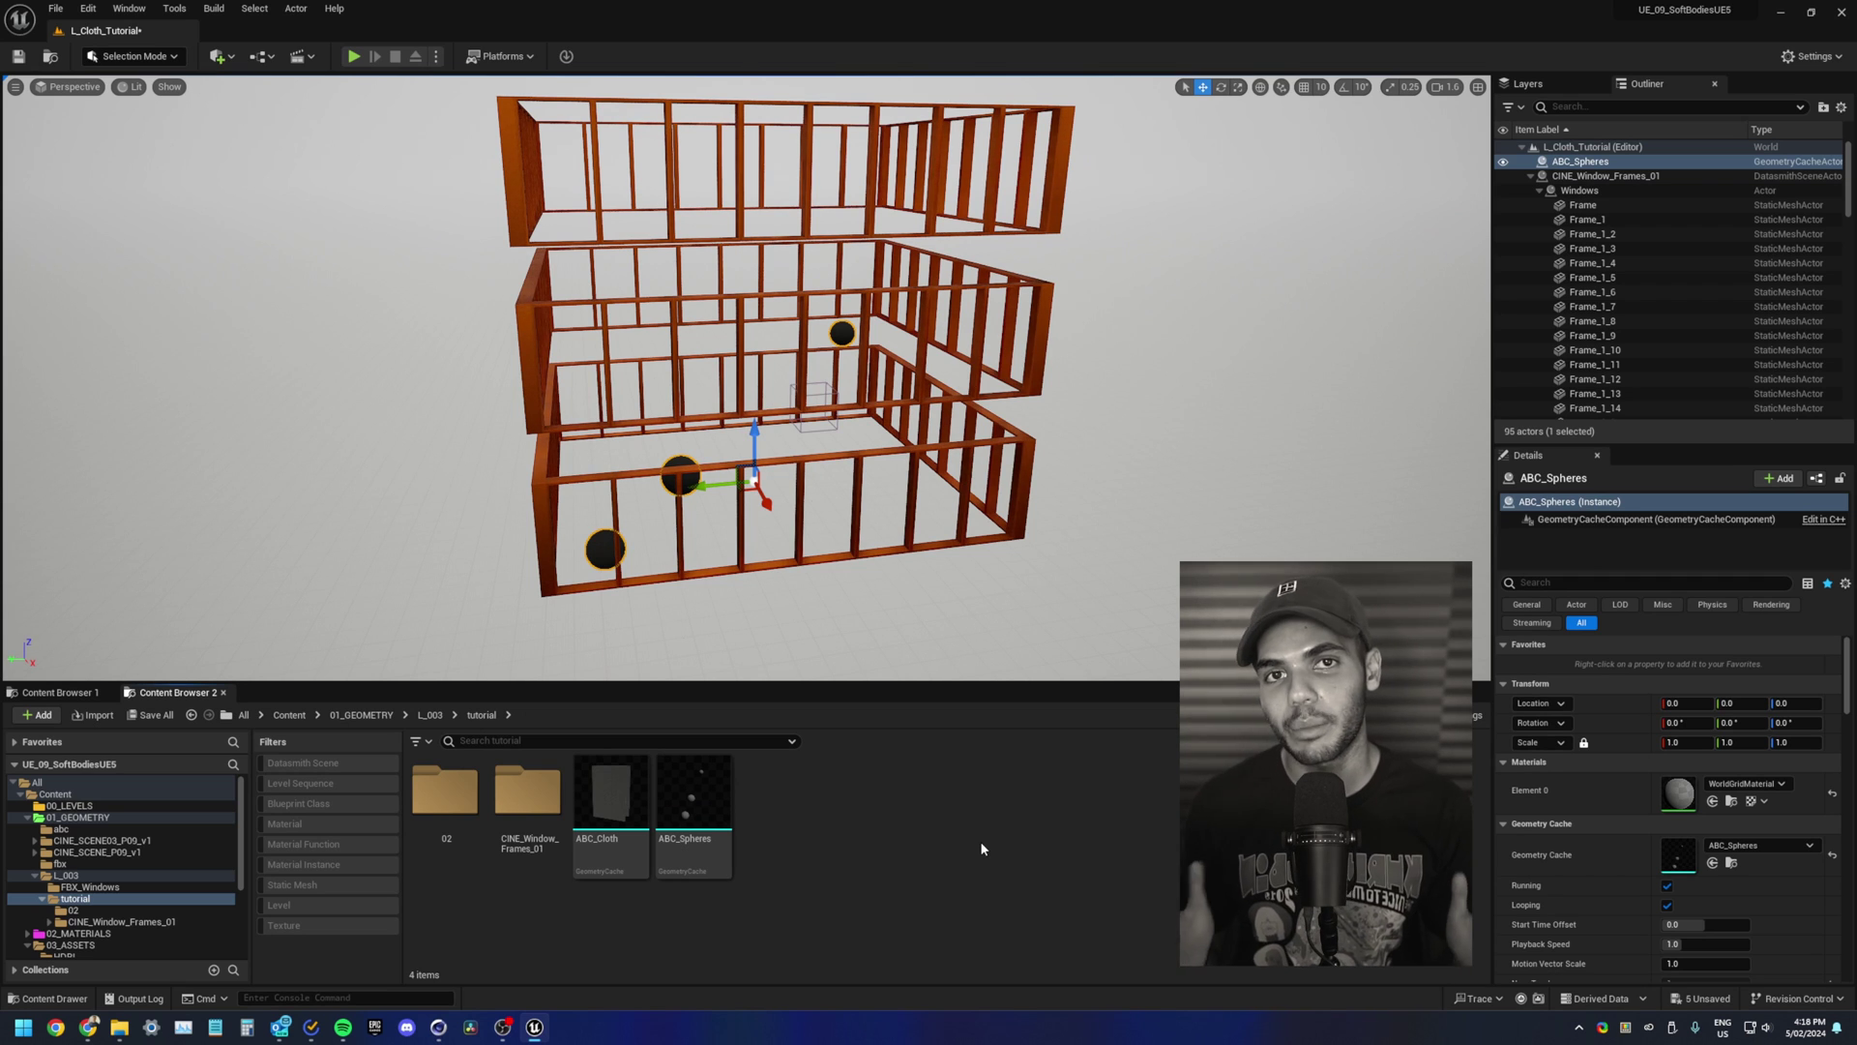
left_click(598, 808)
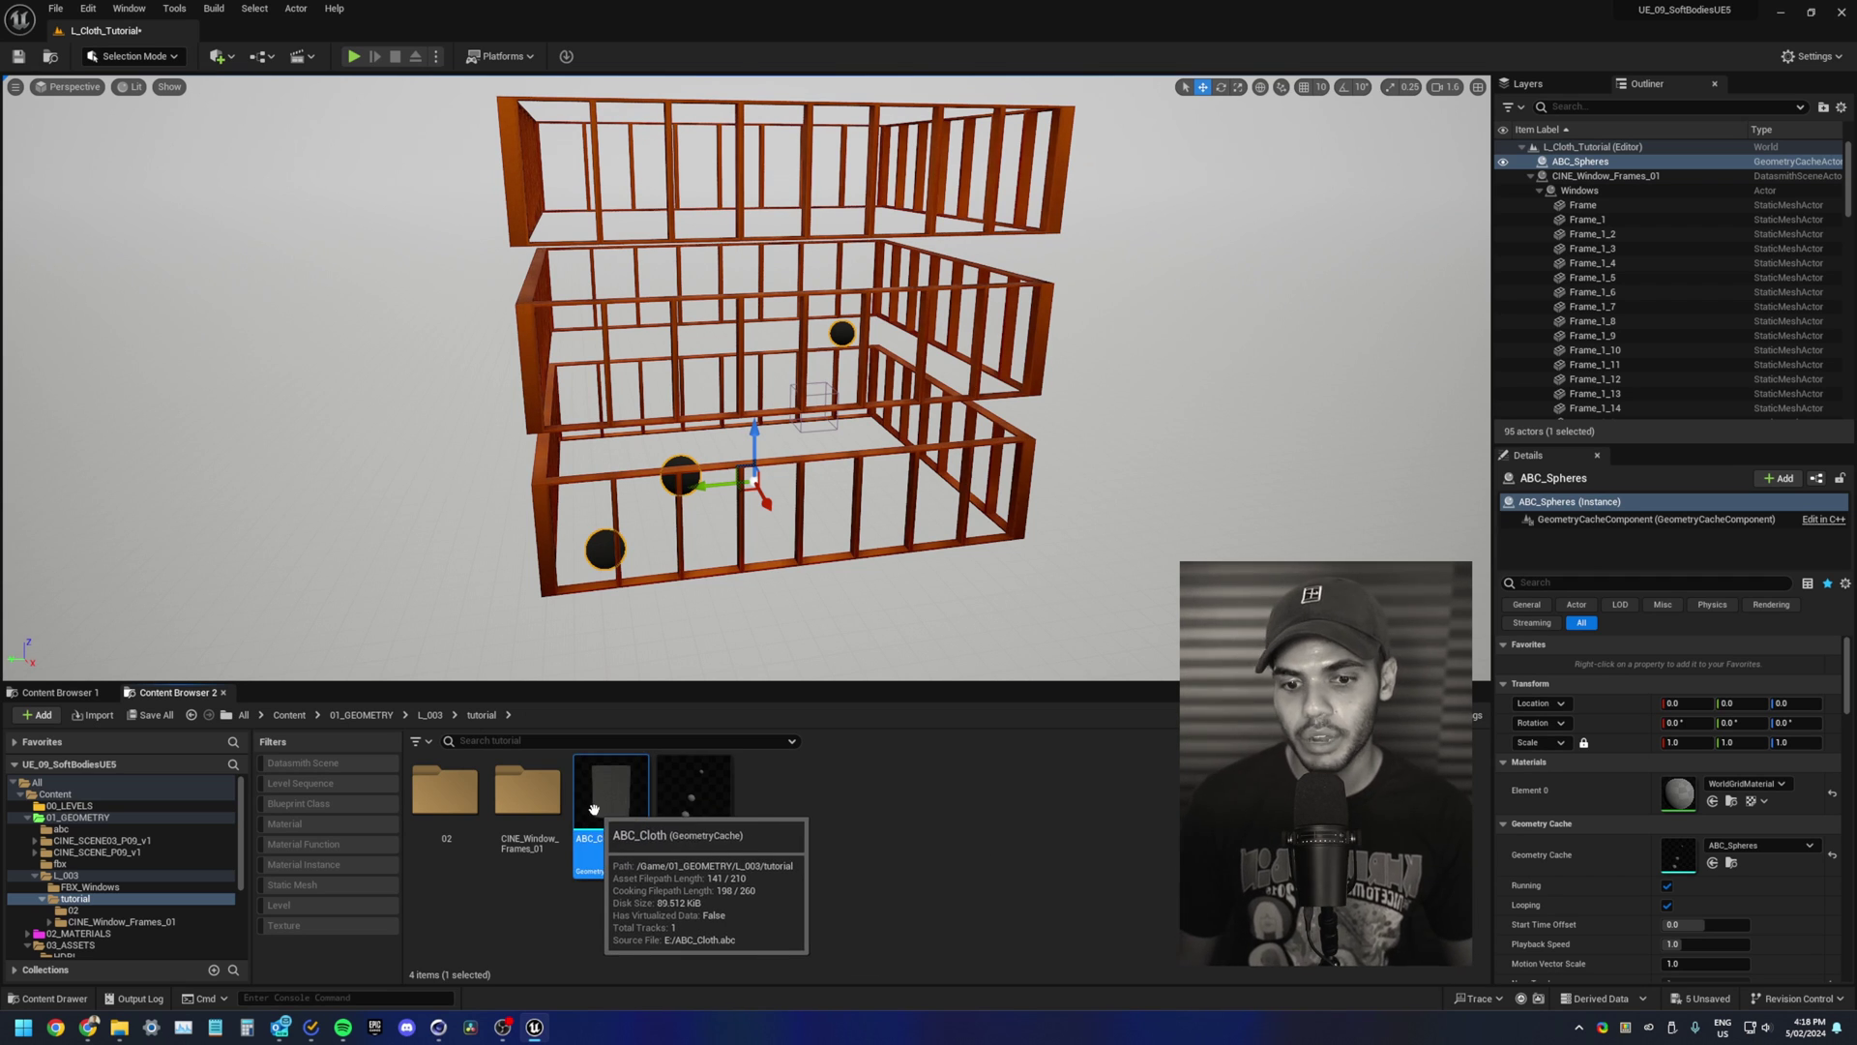
left_click_drag(849, 548, 849, 548)
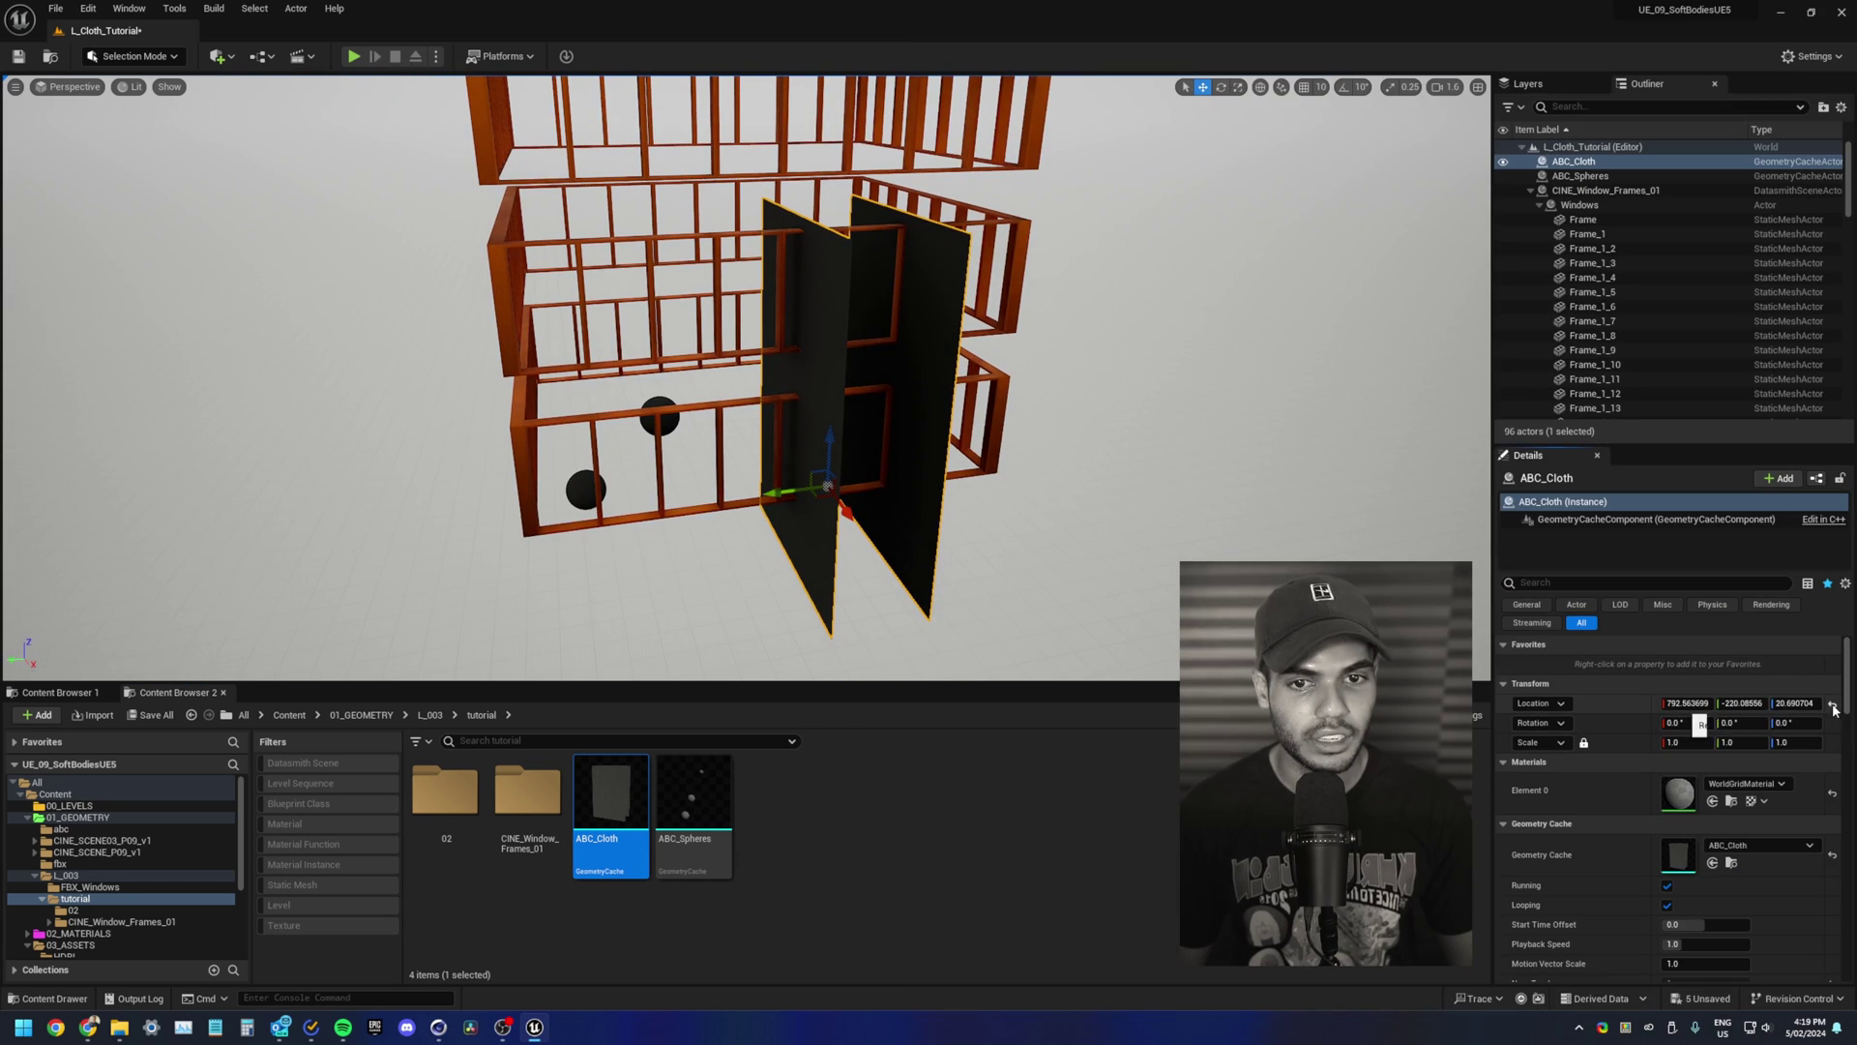
left_click(1833, 705)
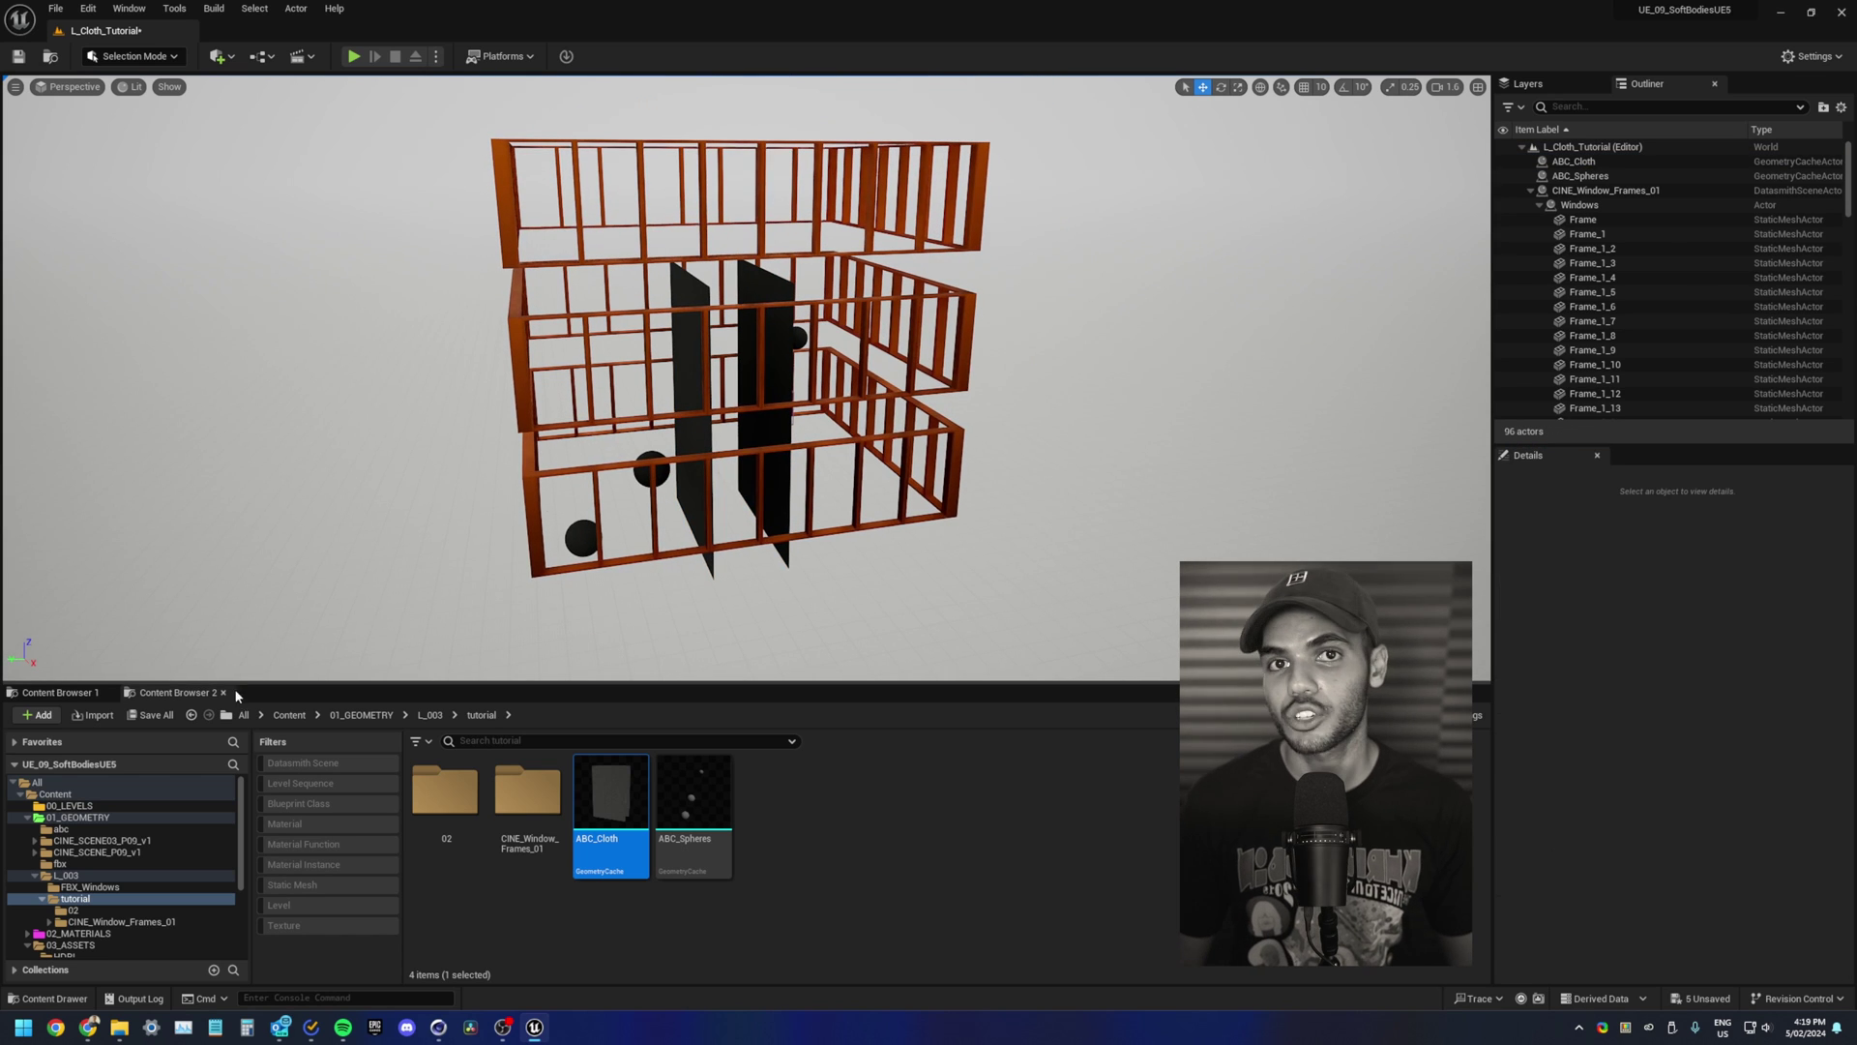
left_click(153, 716)
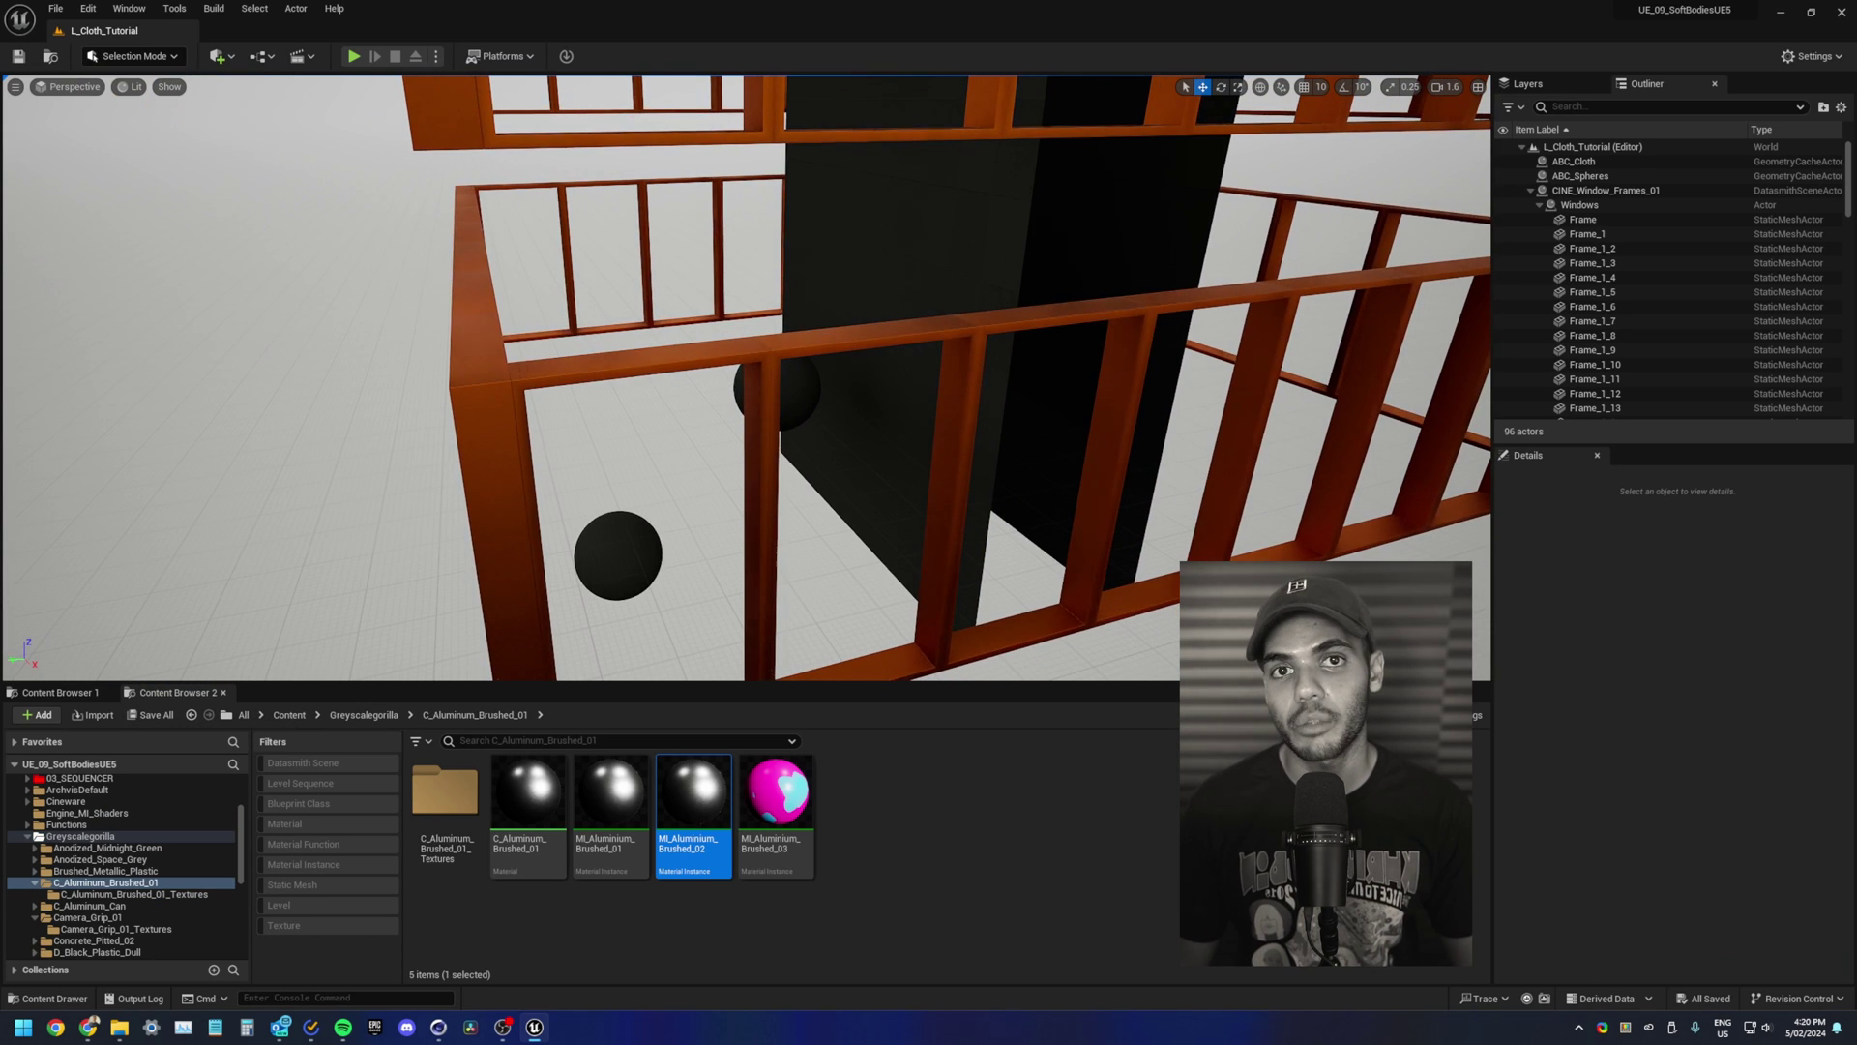
Step: Apply the MI_Aluminum_Brushed_02 material instance to the spheres geometry cache
mouse_move(744, 377)
right_mouse_down()
mouse_move(745, 455)
mouse_move(745, 377)
right_mouse_up()
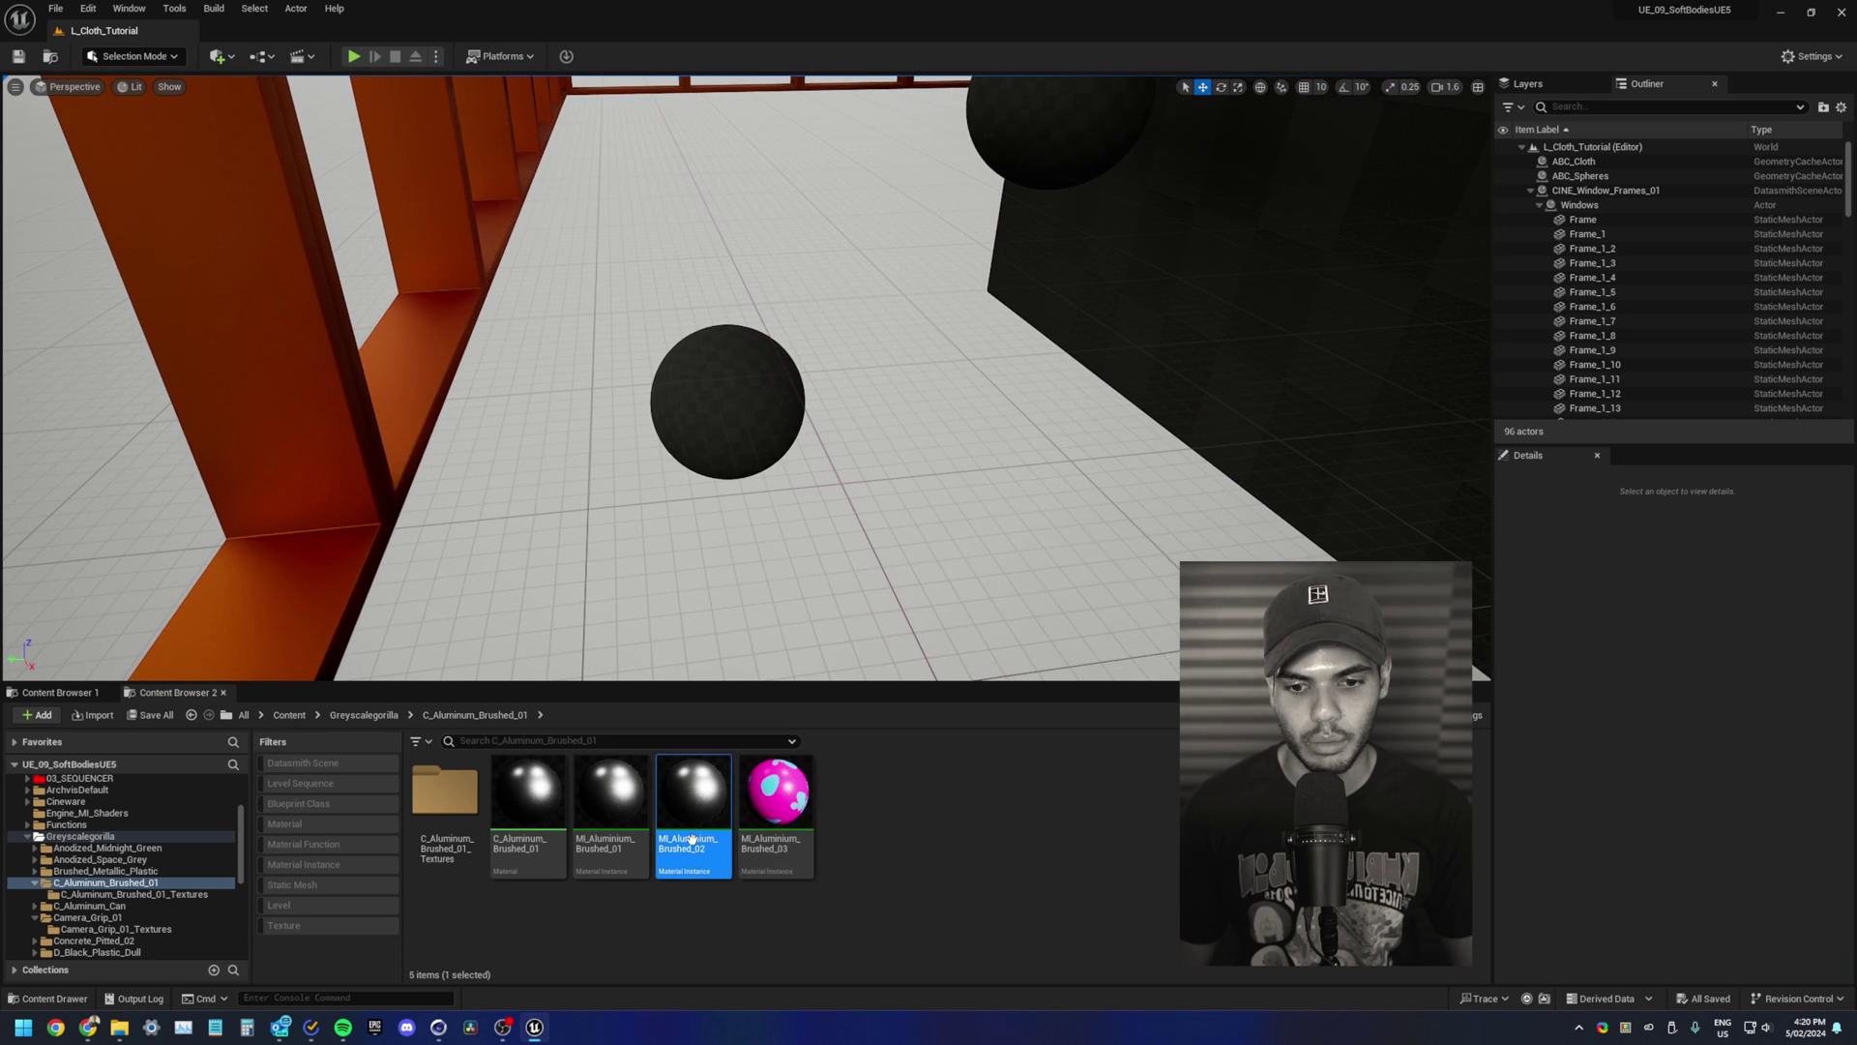
left_click_drag(690, 830, 745, 437)
right_click_drag(872, 555, 967, 386)
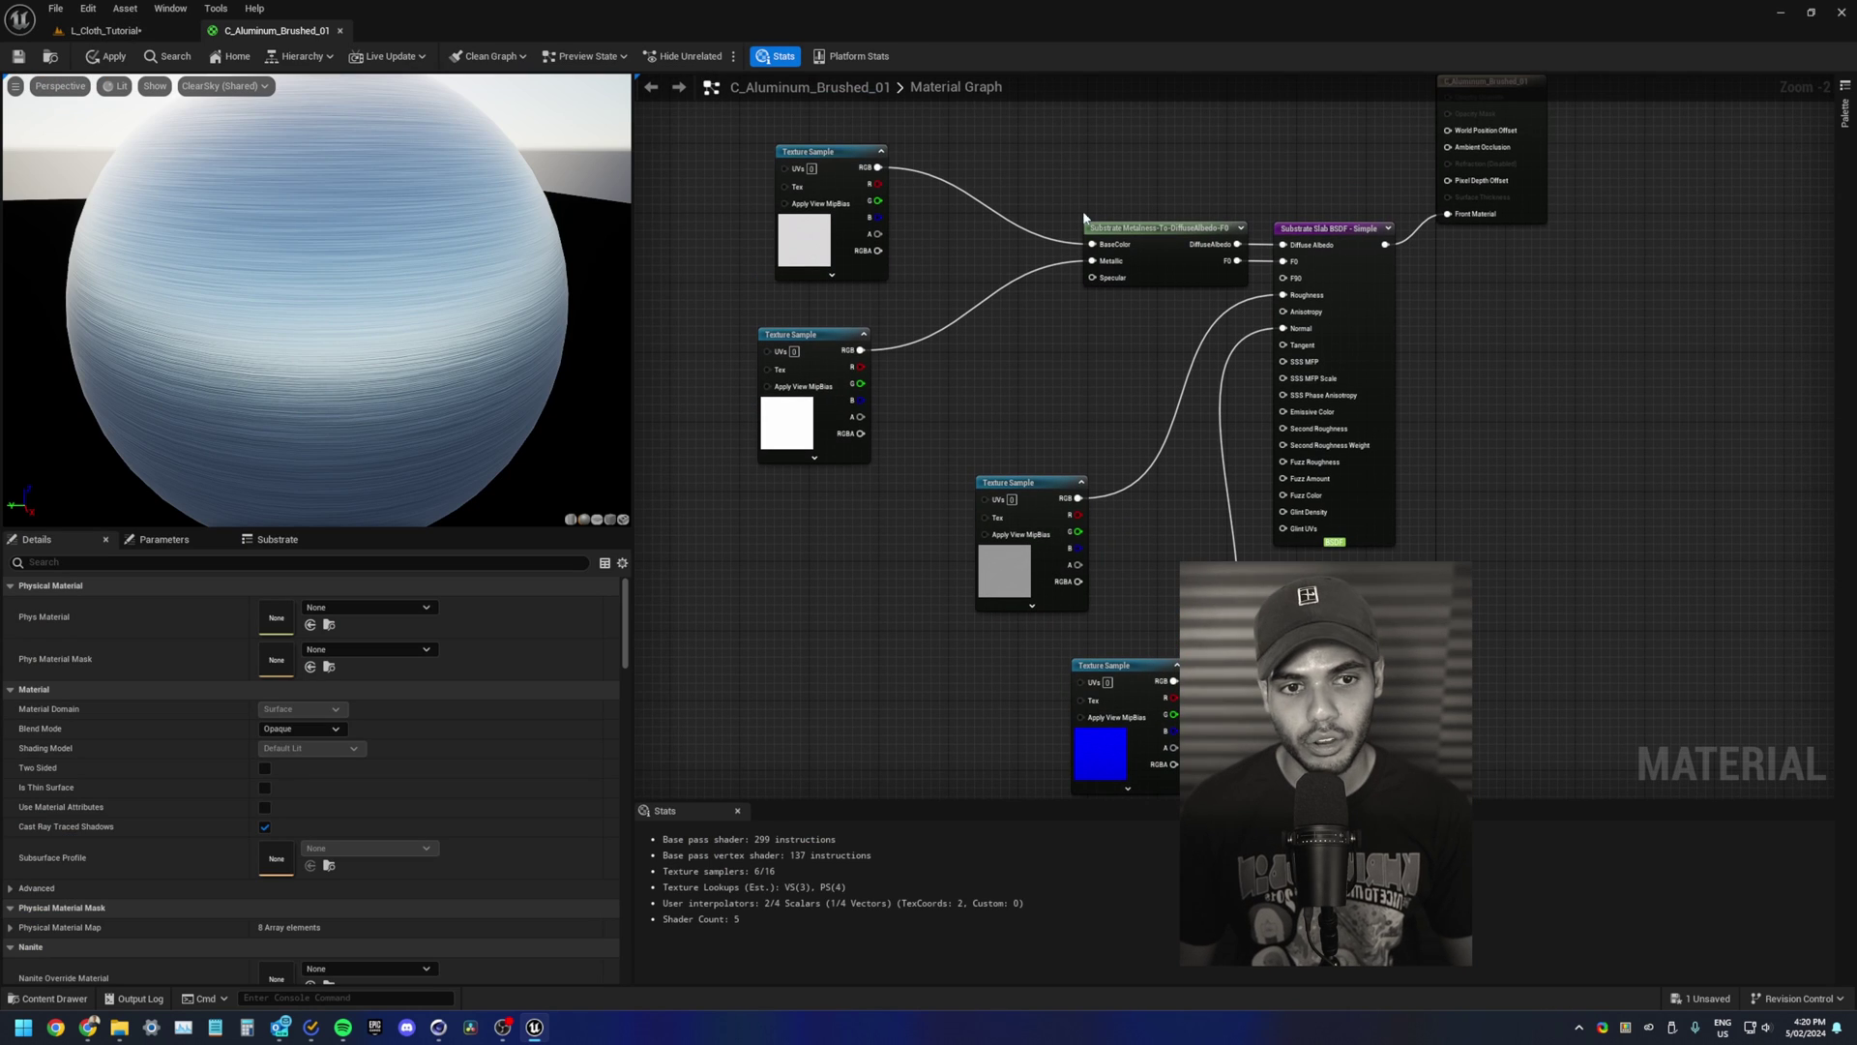
Step: Select the roughness texture sample in the C_Aluminum_Brushed_01 graph, then send the crash report and restart the editor
left_click(996, 595)
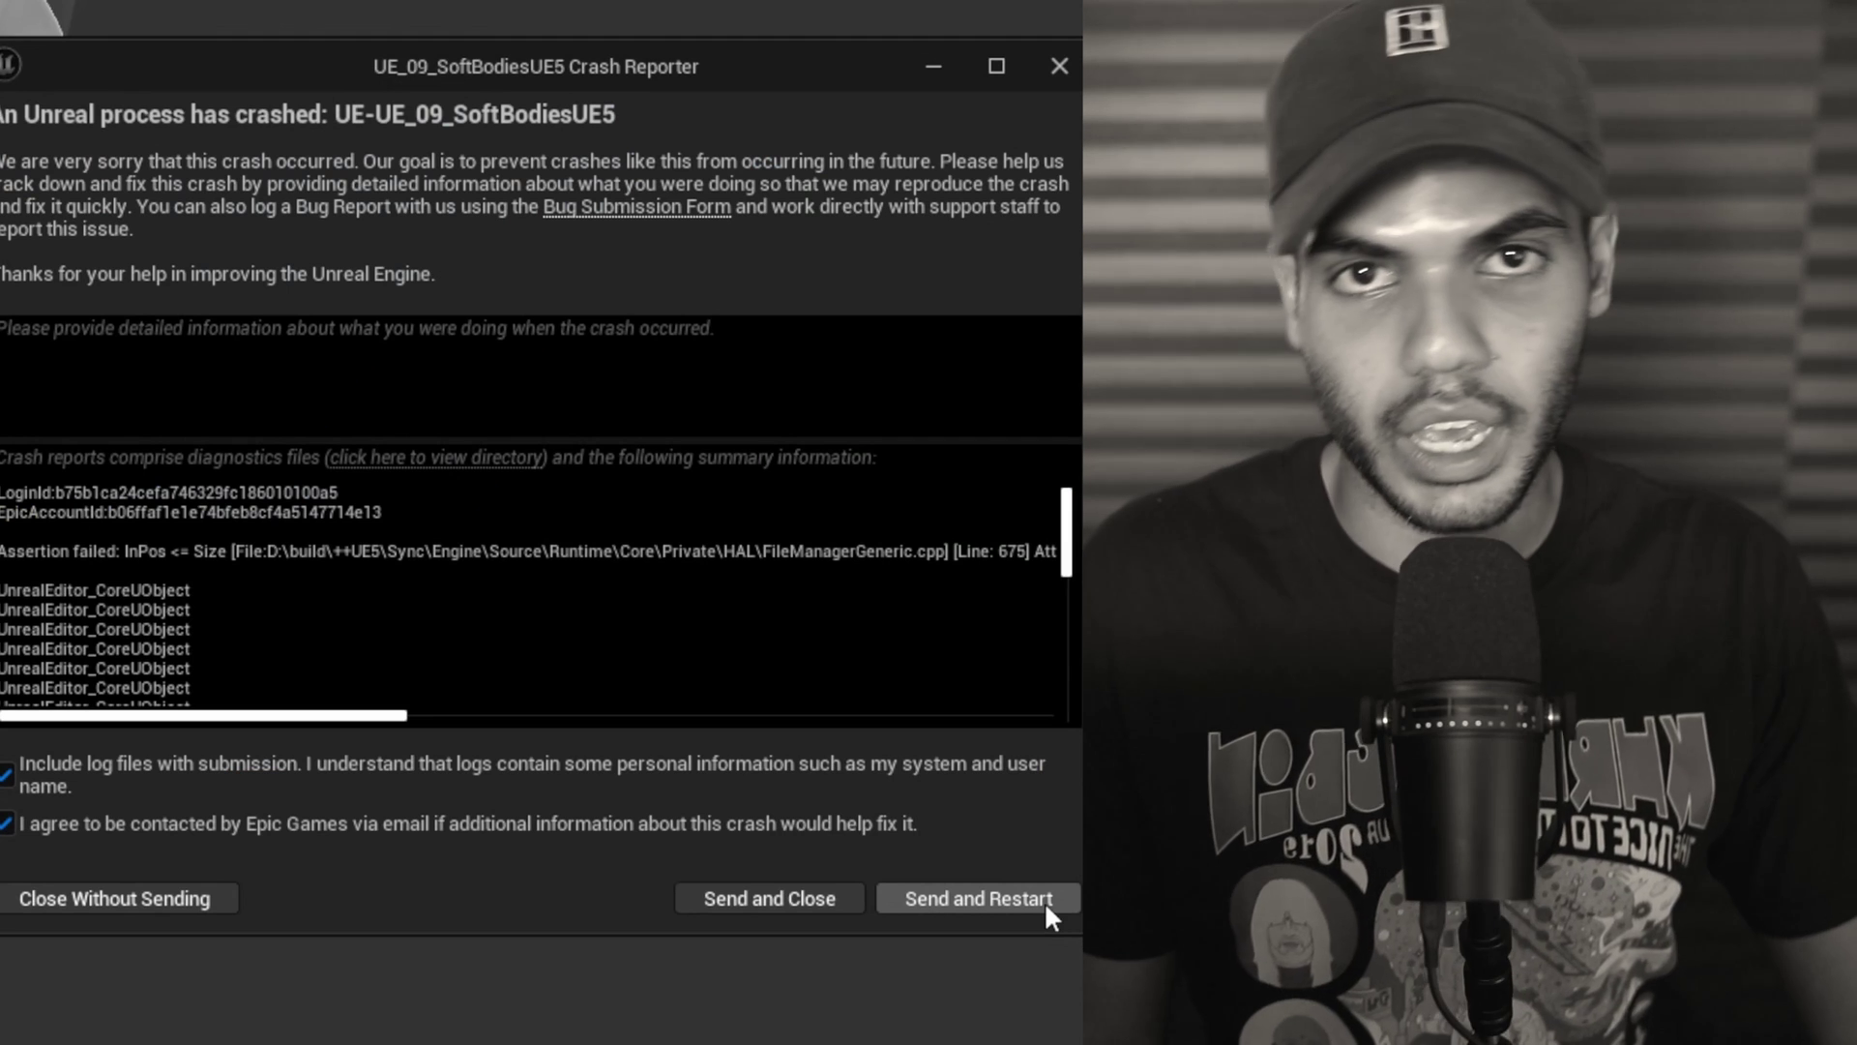
left_click(1043, 902)
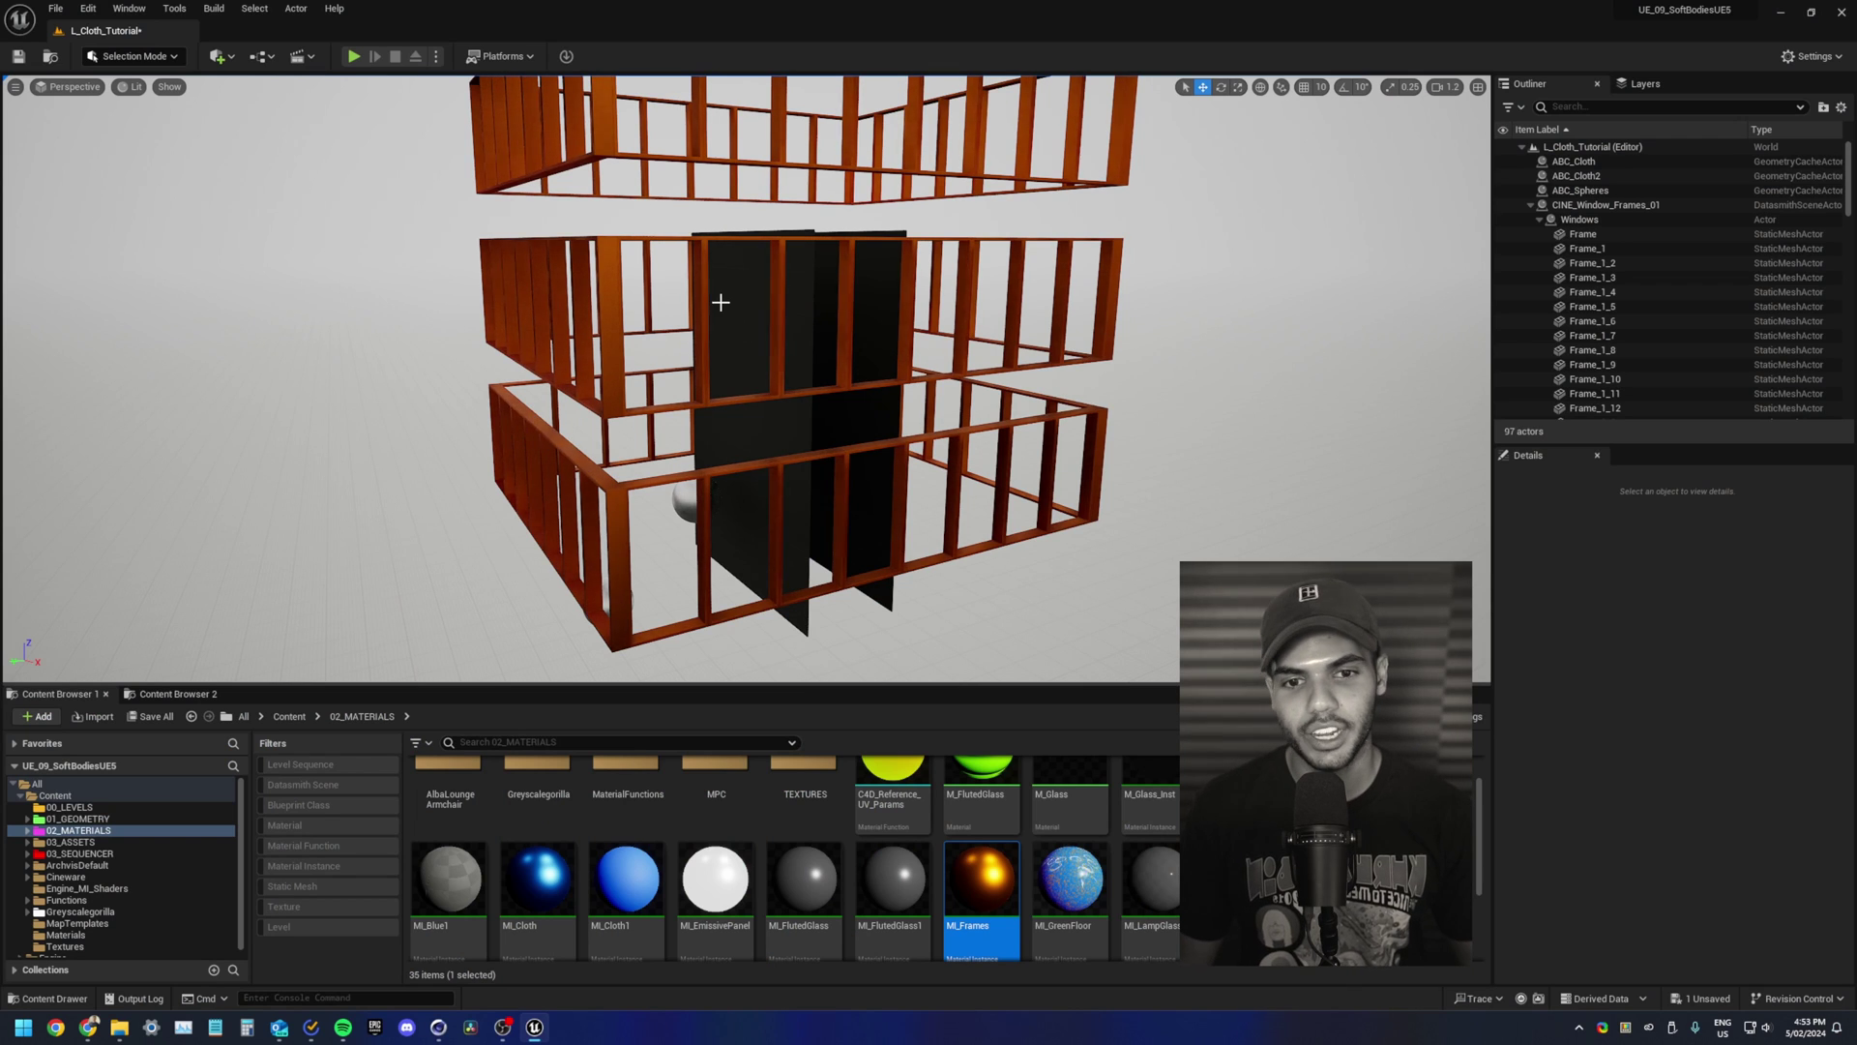
Step: Apply the MI_Cloth material to the cloth geometry cache inside the window frames
right_click_drag(721, 302, 709, 432)
left_click_drag(546, 892, 810, 446)
right_click_drag(801, 419, 671, 336)
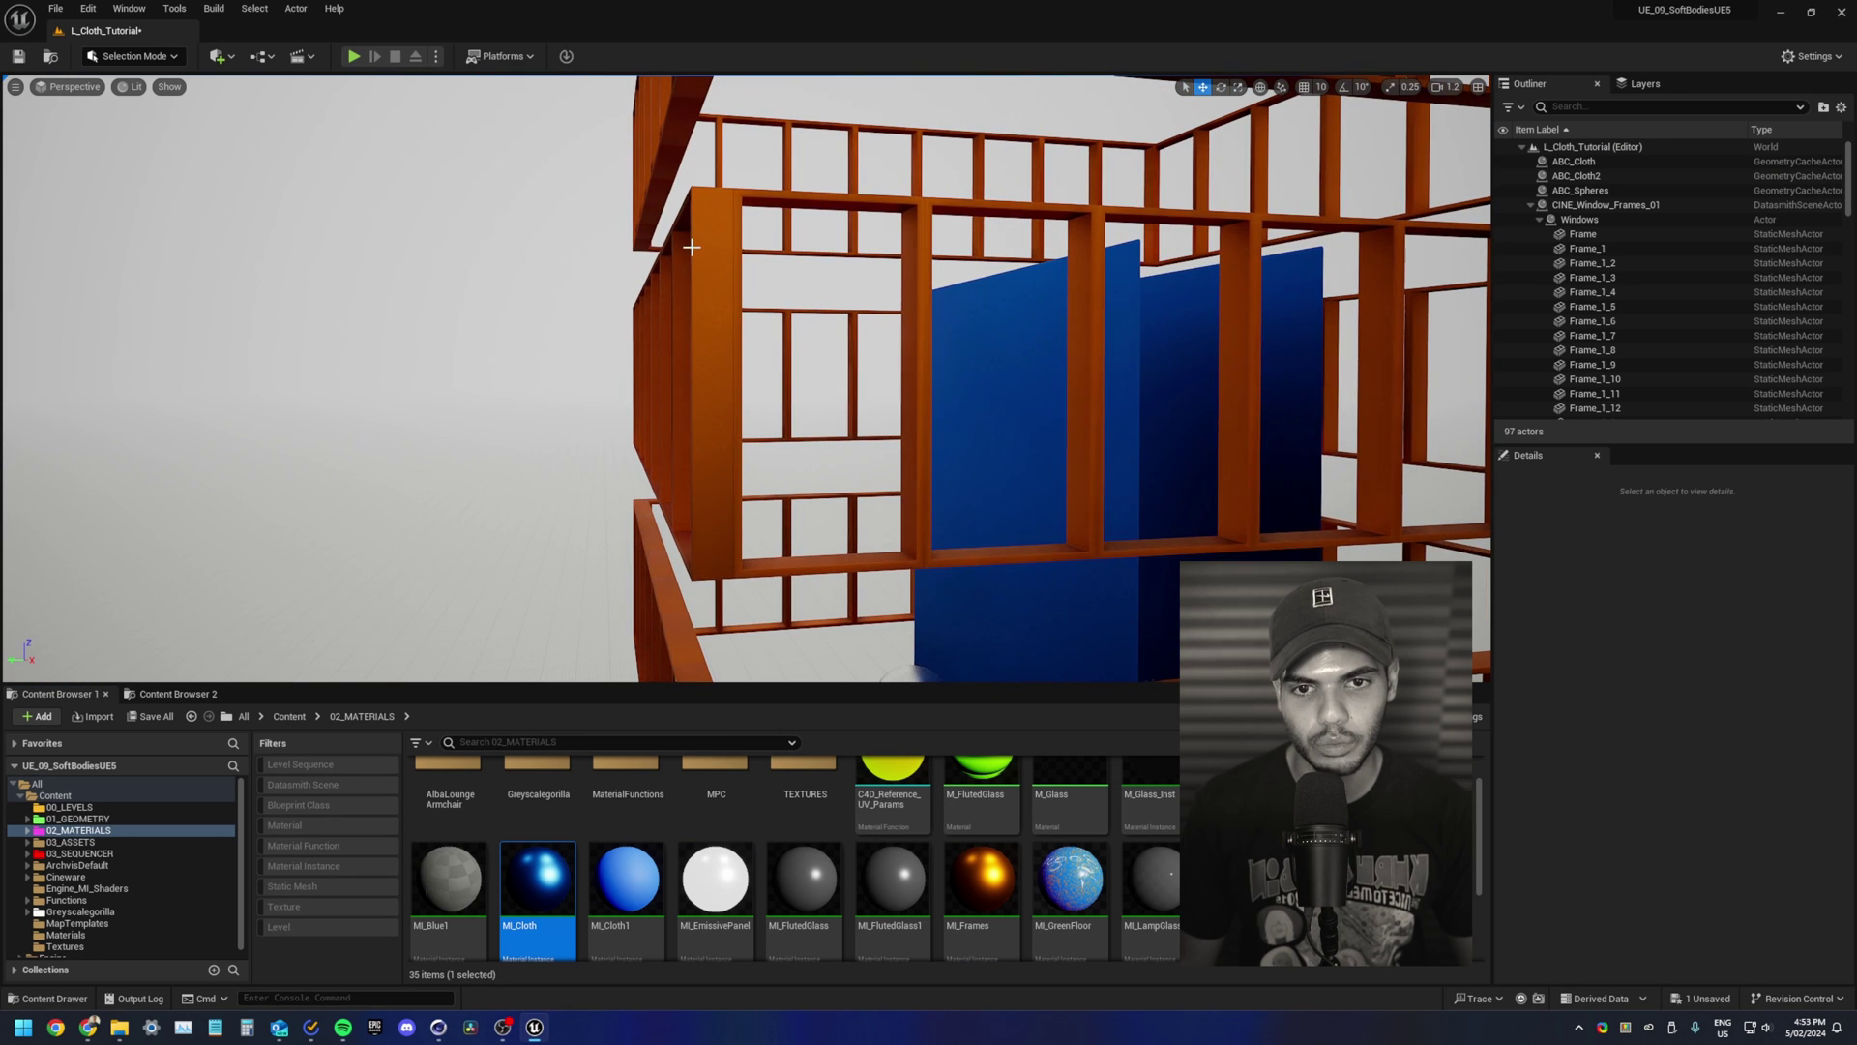
left_click(723, 213)
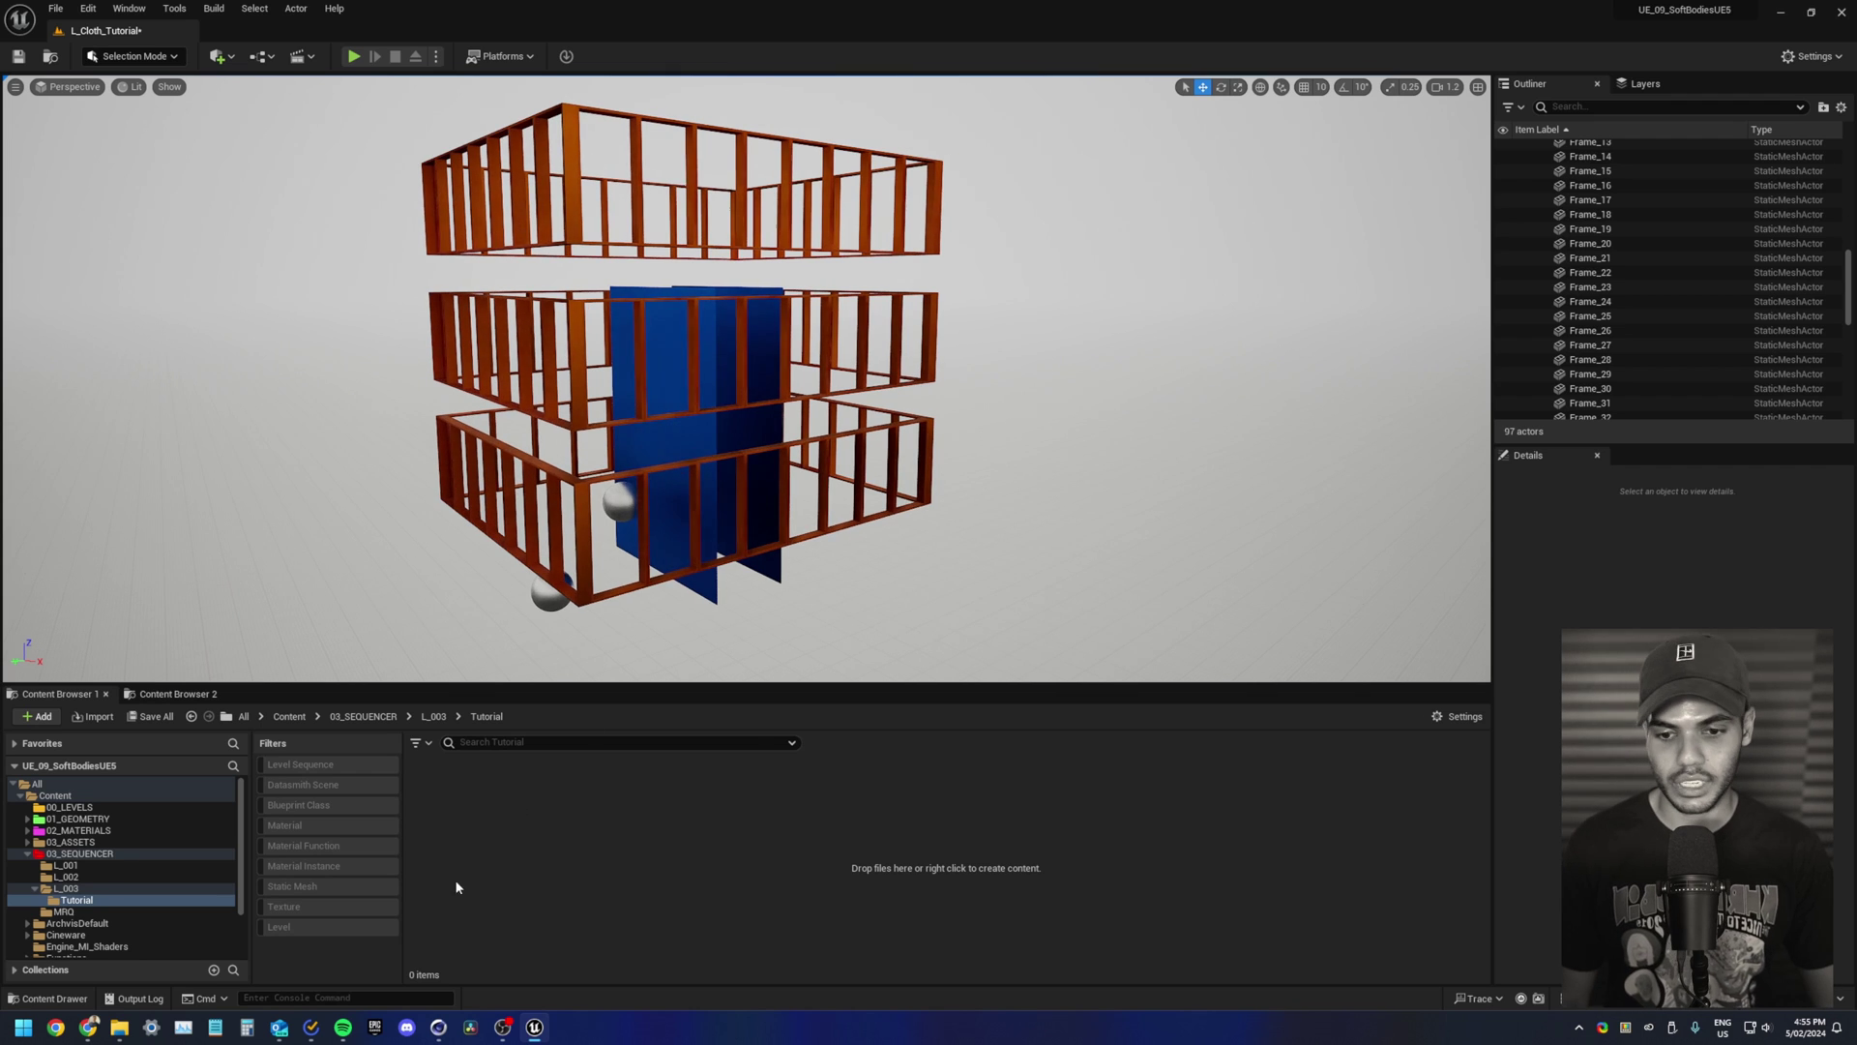
Step: Create a level sequence named LS_ANIM_Cloth_tutorial in the Tutorial folder, open it in Sequencer and enlarge the timeline area
right_click(502, 793)
mouse_move(576, 543)
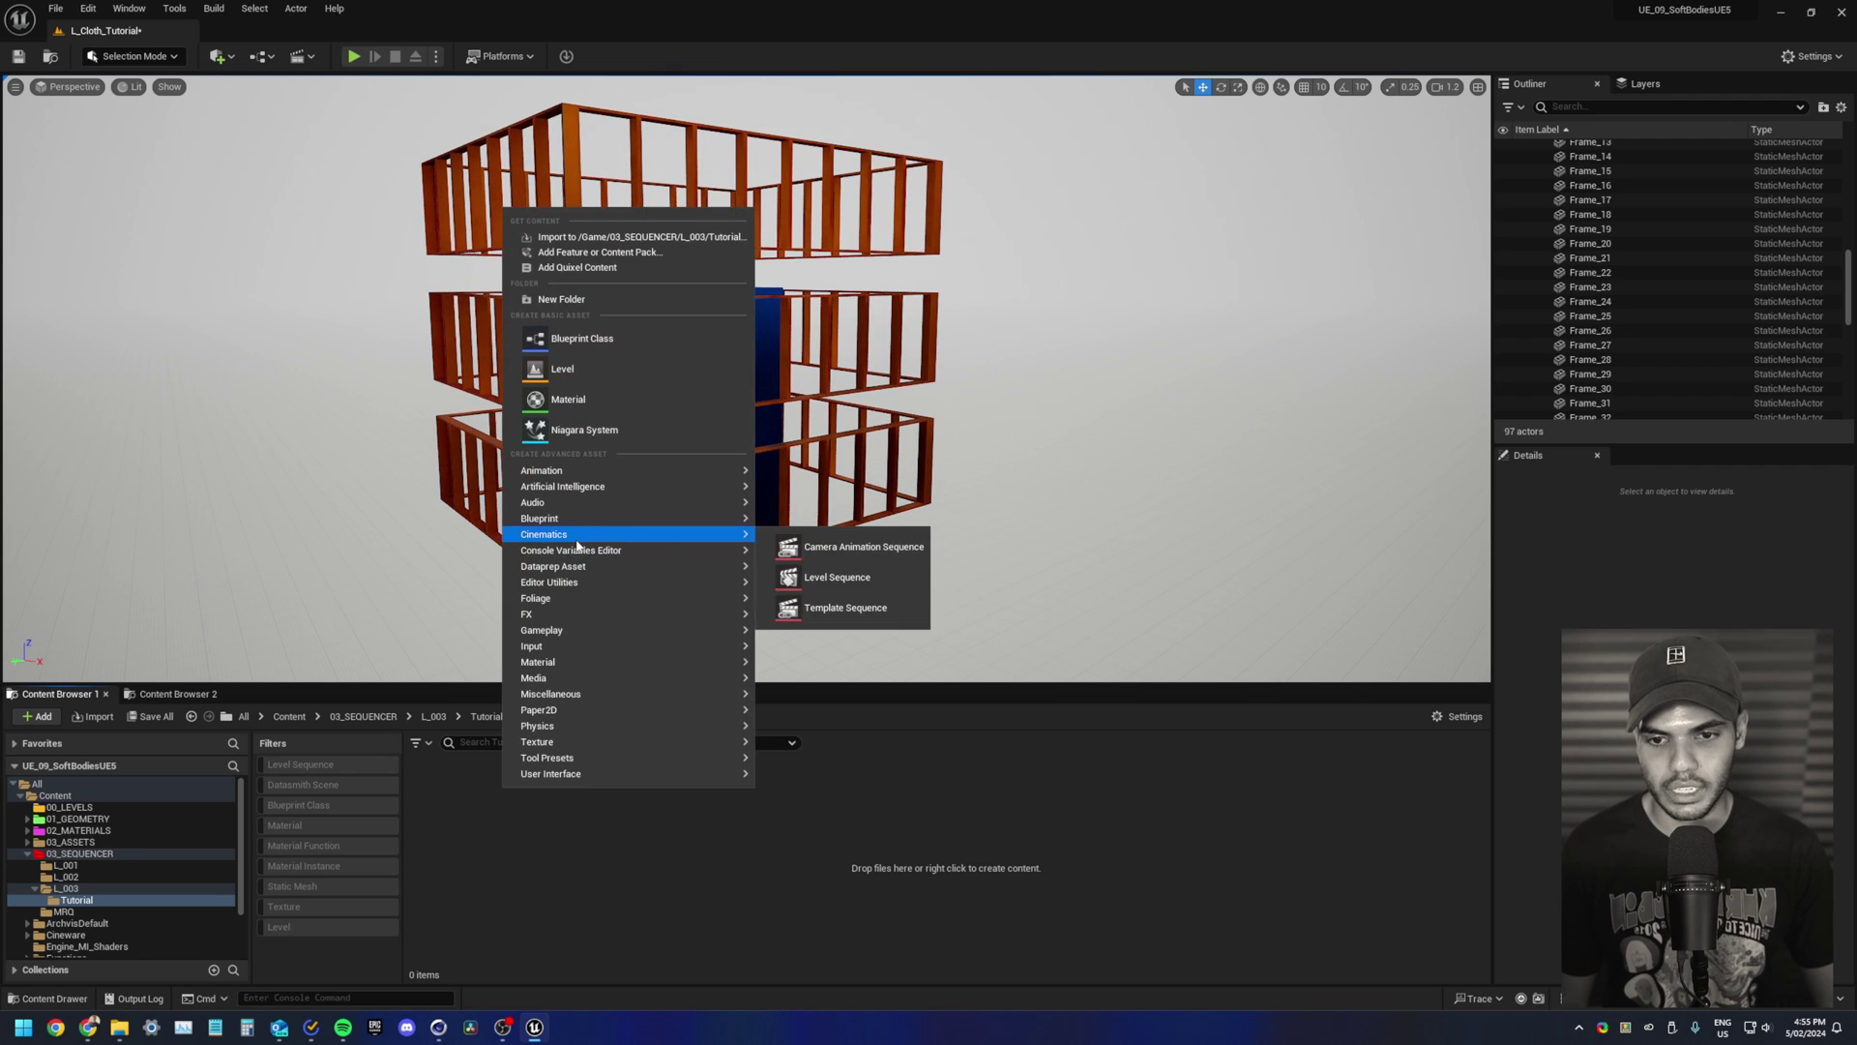
left_click(830, 577)
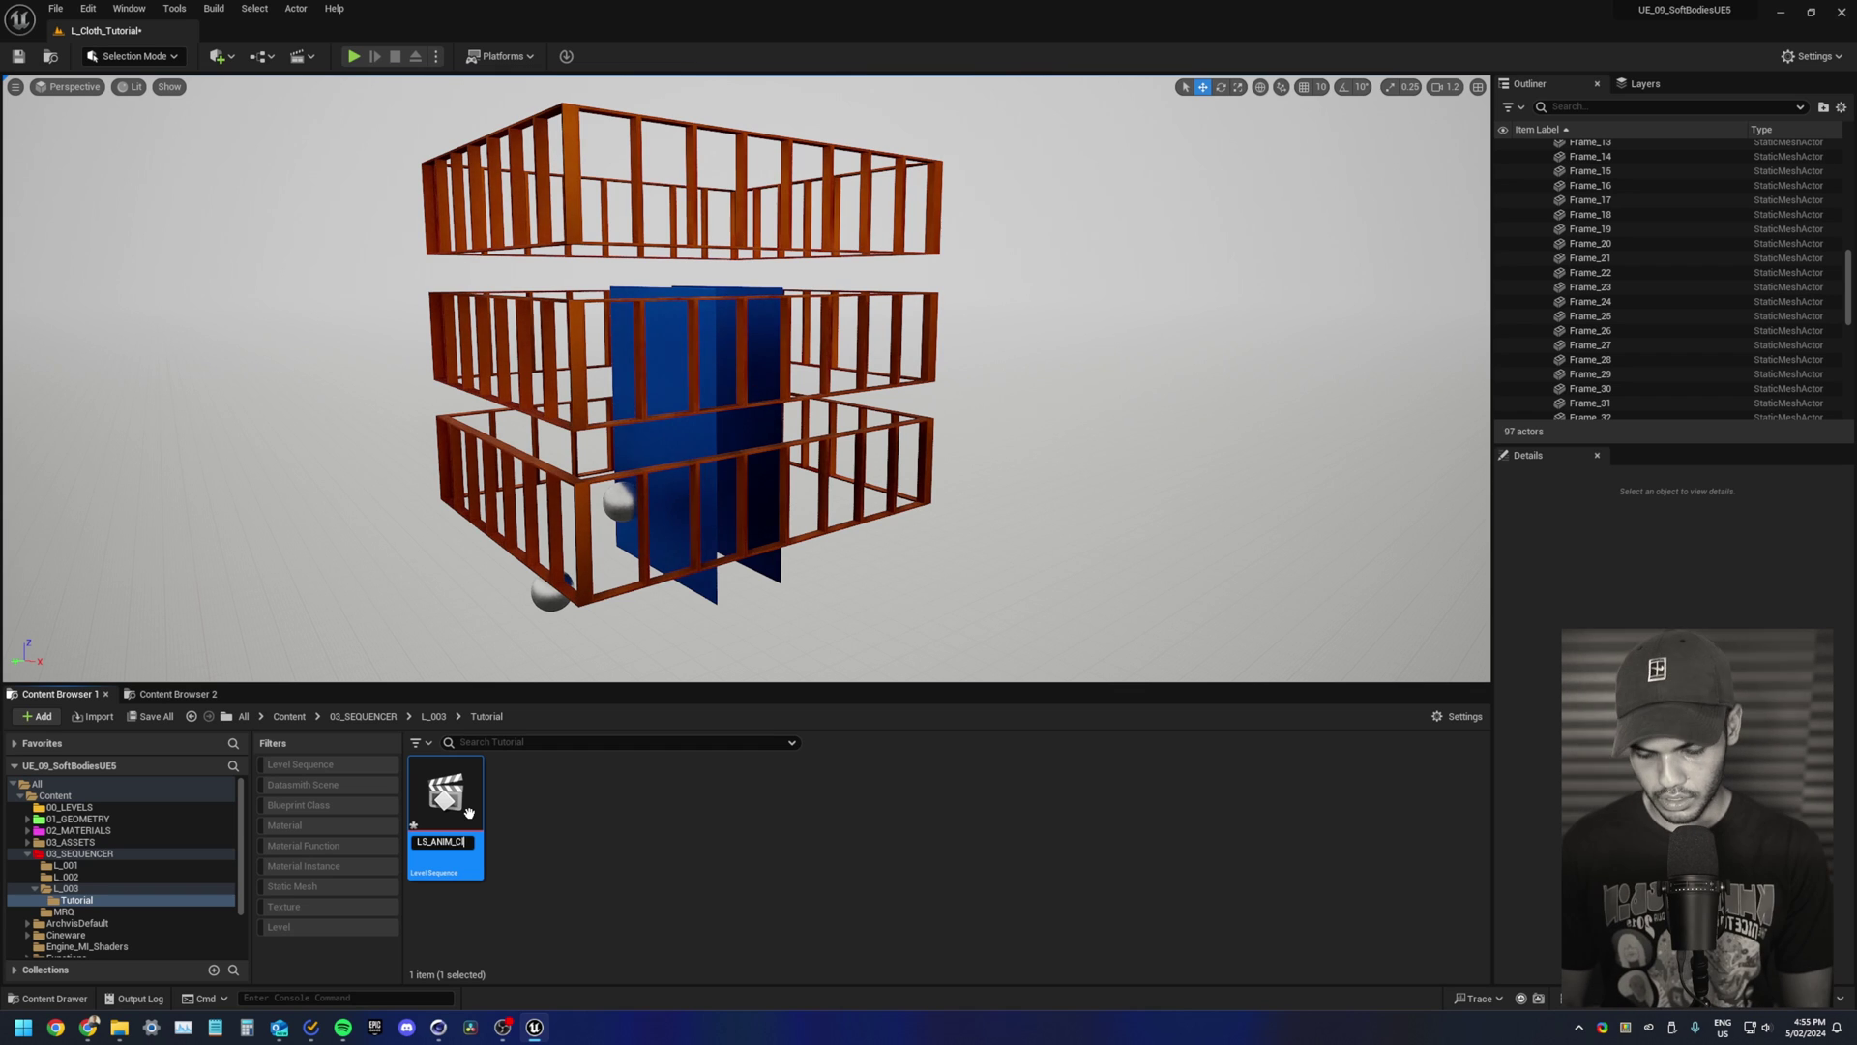
type("al")
key("Return")
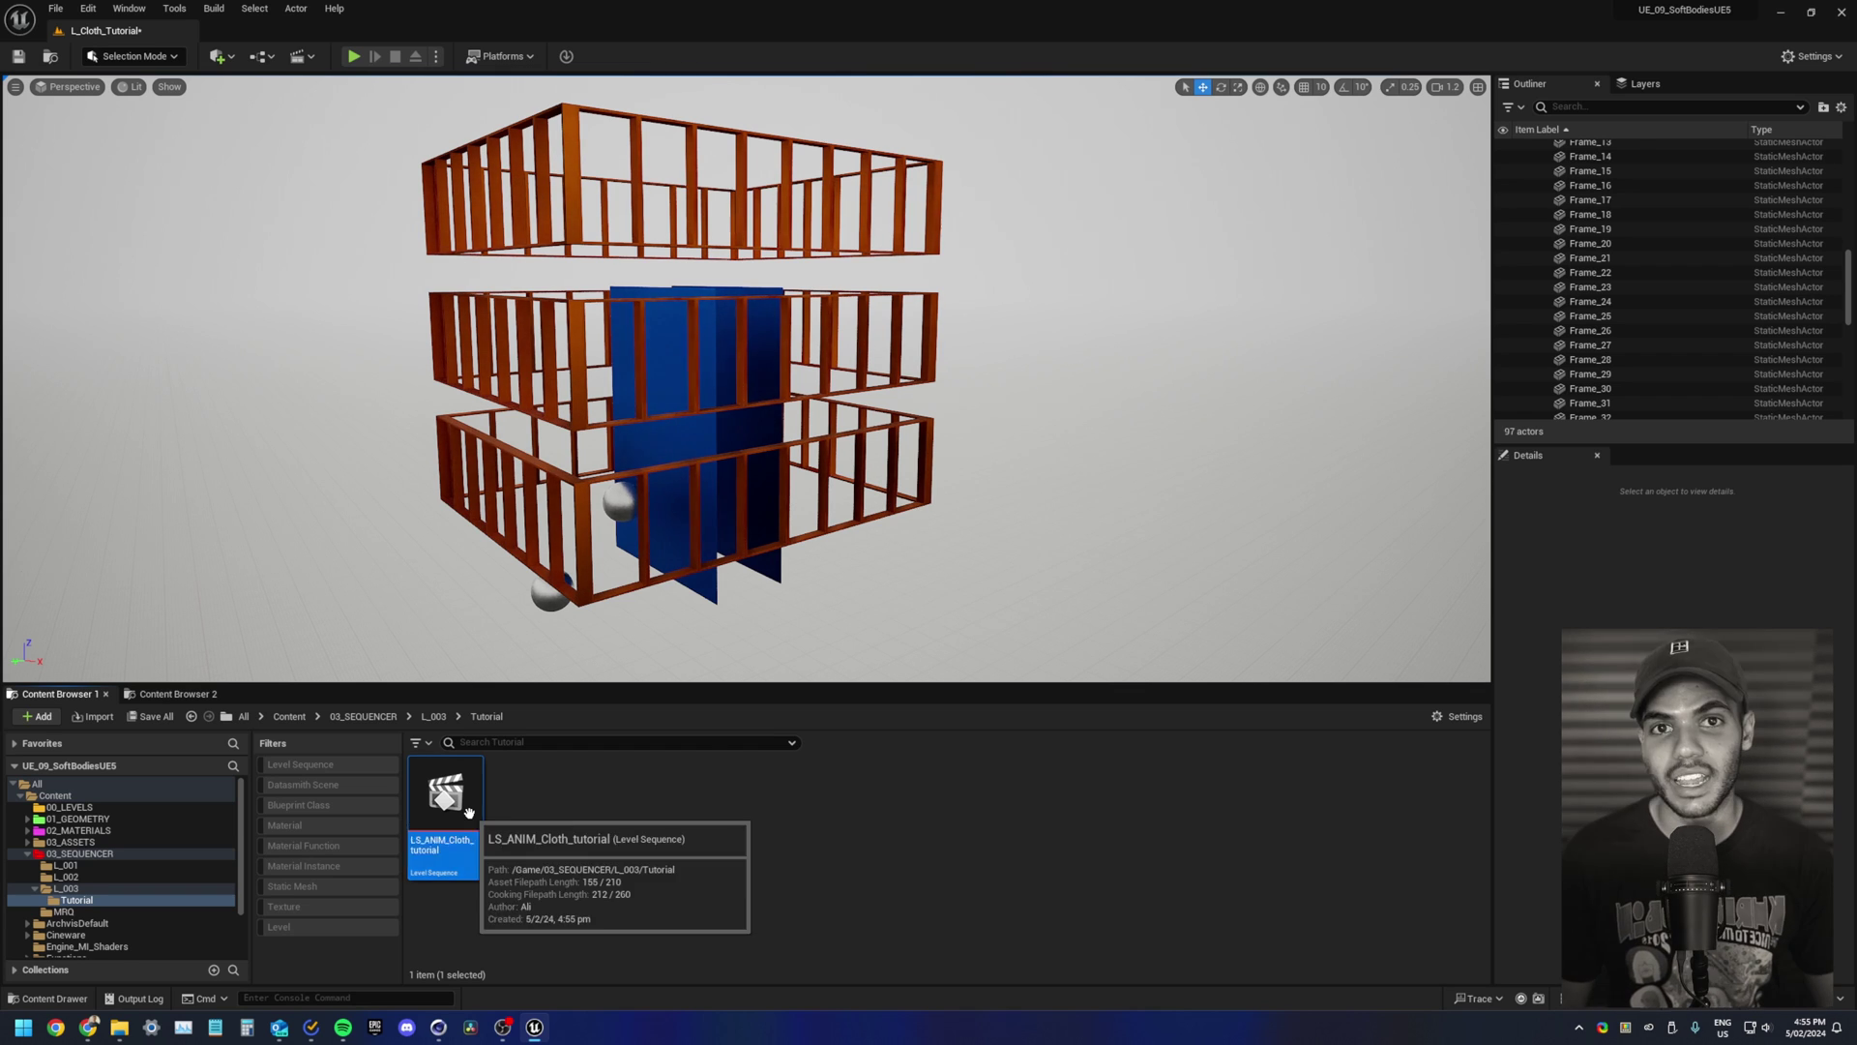
double_click(447, 795)
left_click_drag(552, 683, 553, 605)
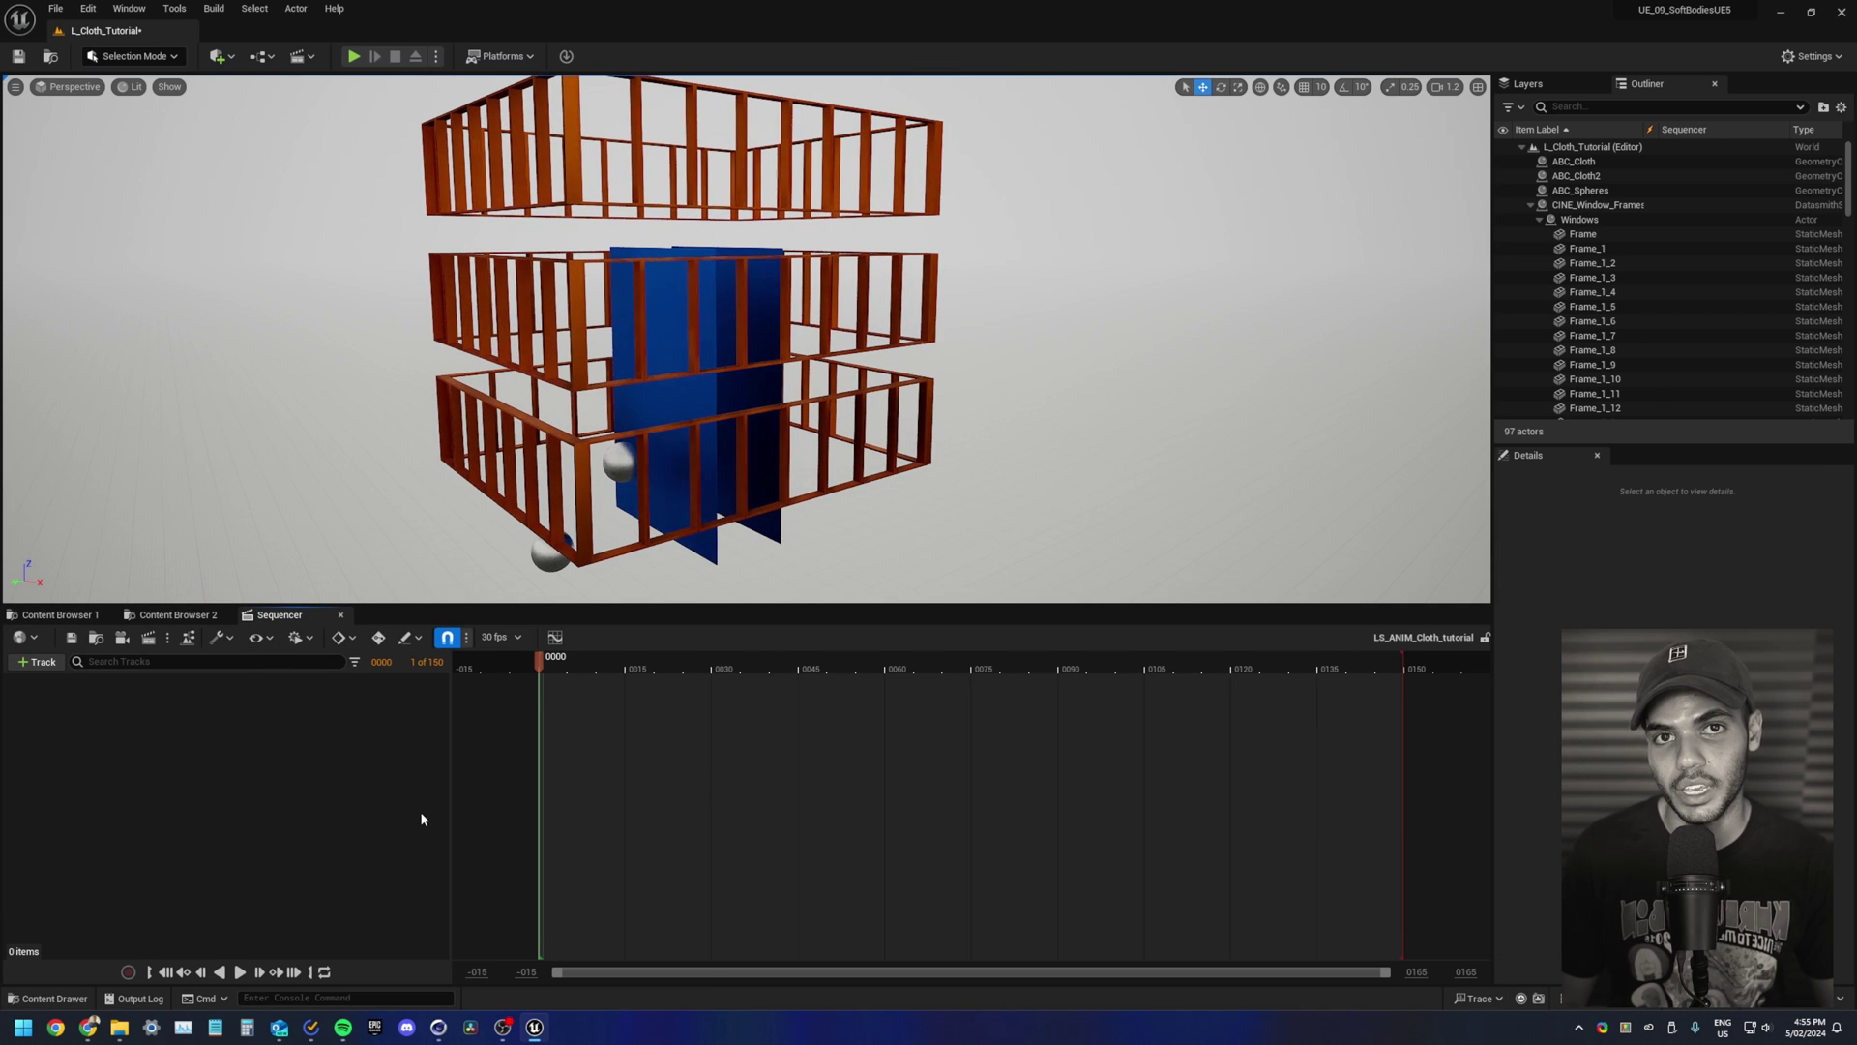
Step: Collapse the window frames hierarchy and delete the duplicate ABC_Cloth actor, keeping ABC_Cloth2
left_click(712, 406)
left_click(1532, 205)
left_click(1579, 178, "ctrl")
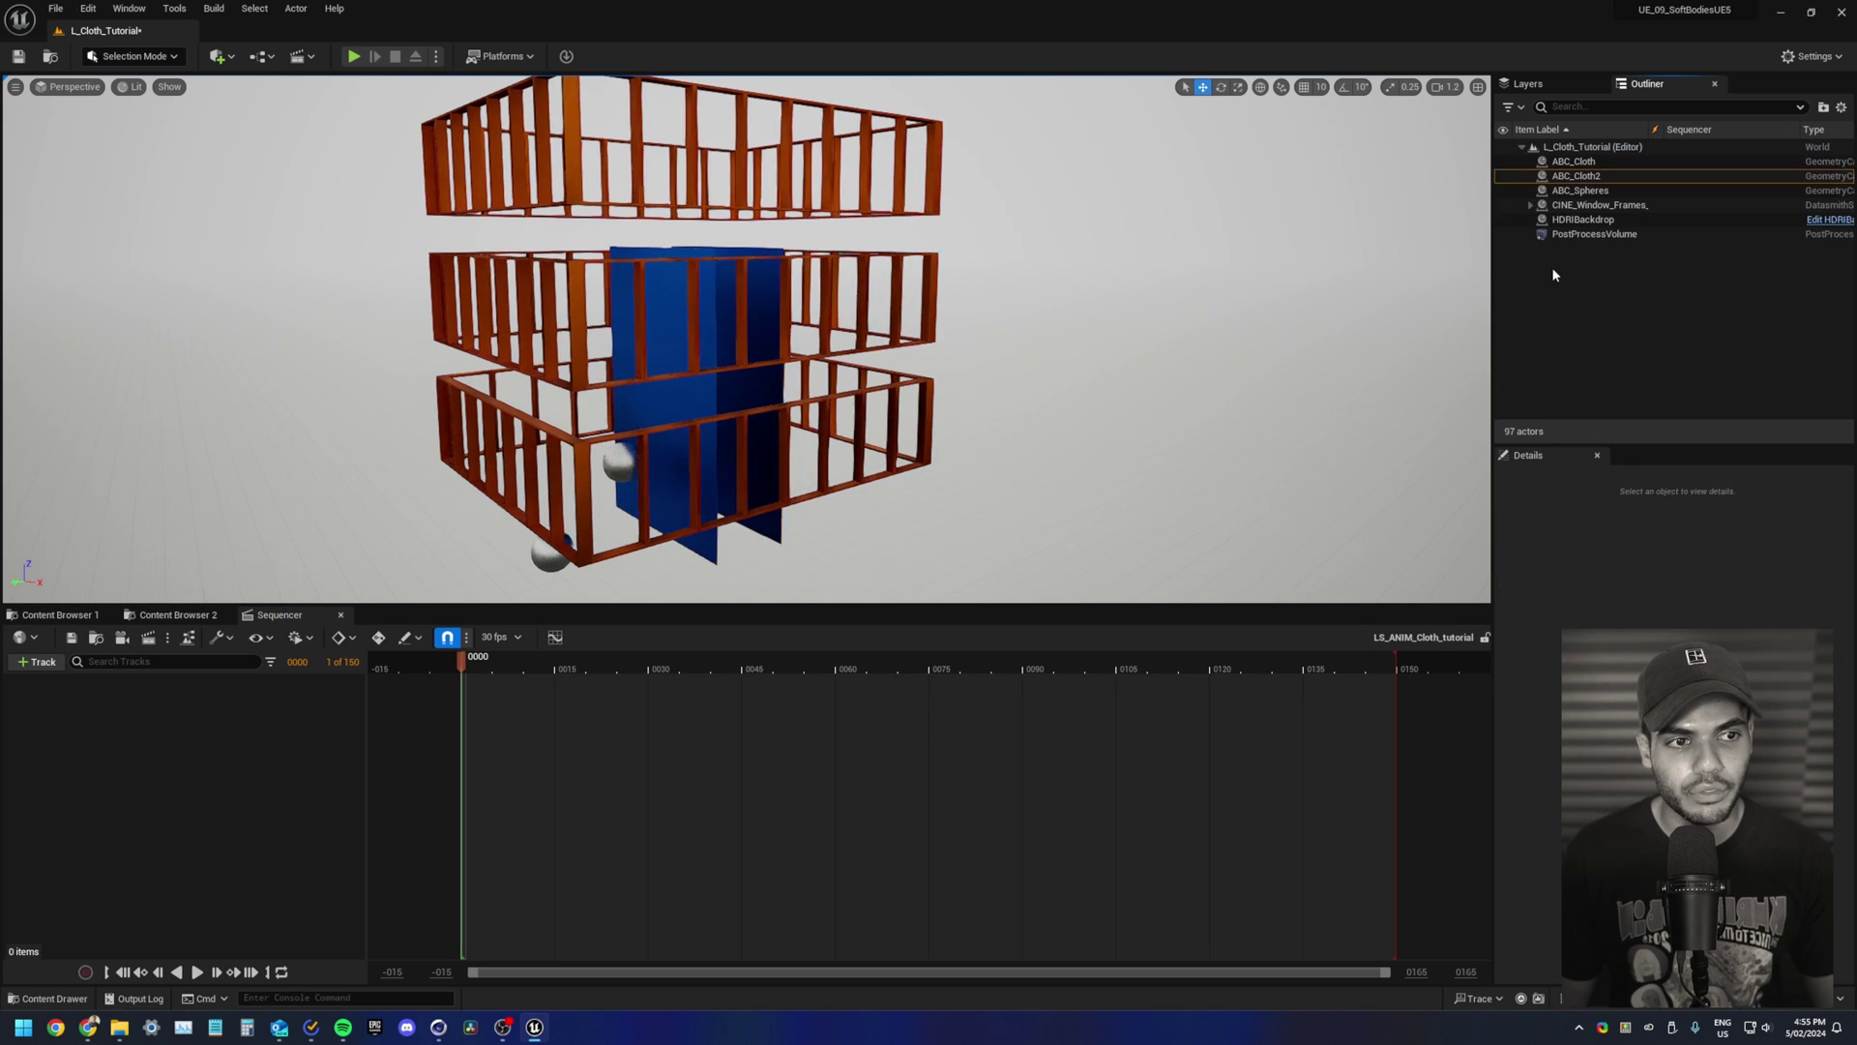
key("Delete")
Step: Add the ABC_Cloth2 and ABC_Spheres actors to the LS_ANIM_Cloth_tutorial sequence
left_click_drag(1591, 169, 263, 742)
left_click(1580, 176)
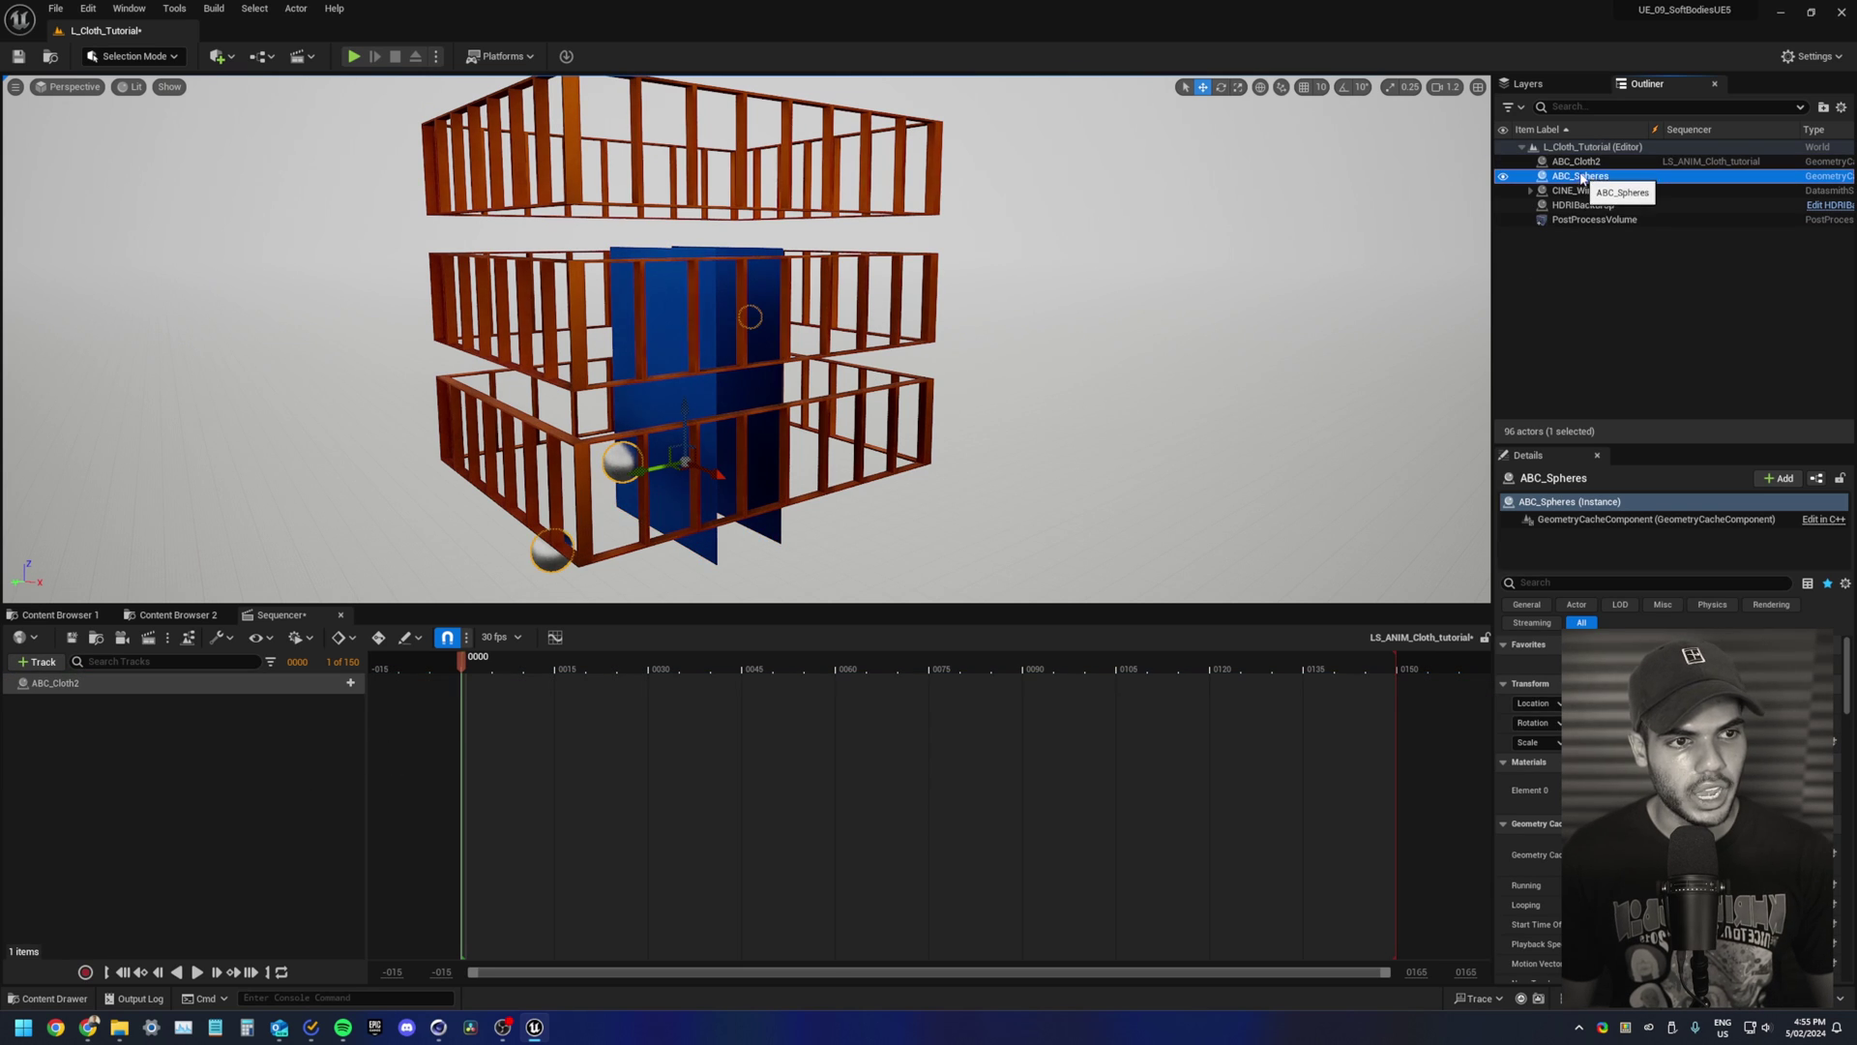
left_click_drag(158, 791, 154, 786)
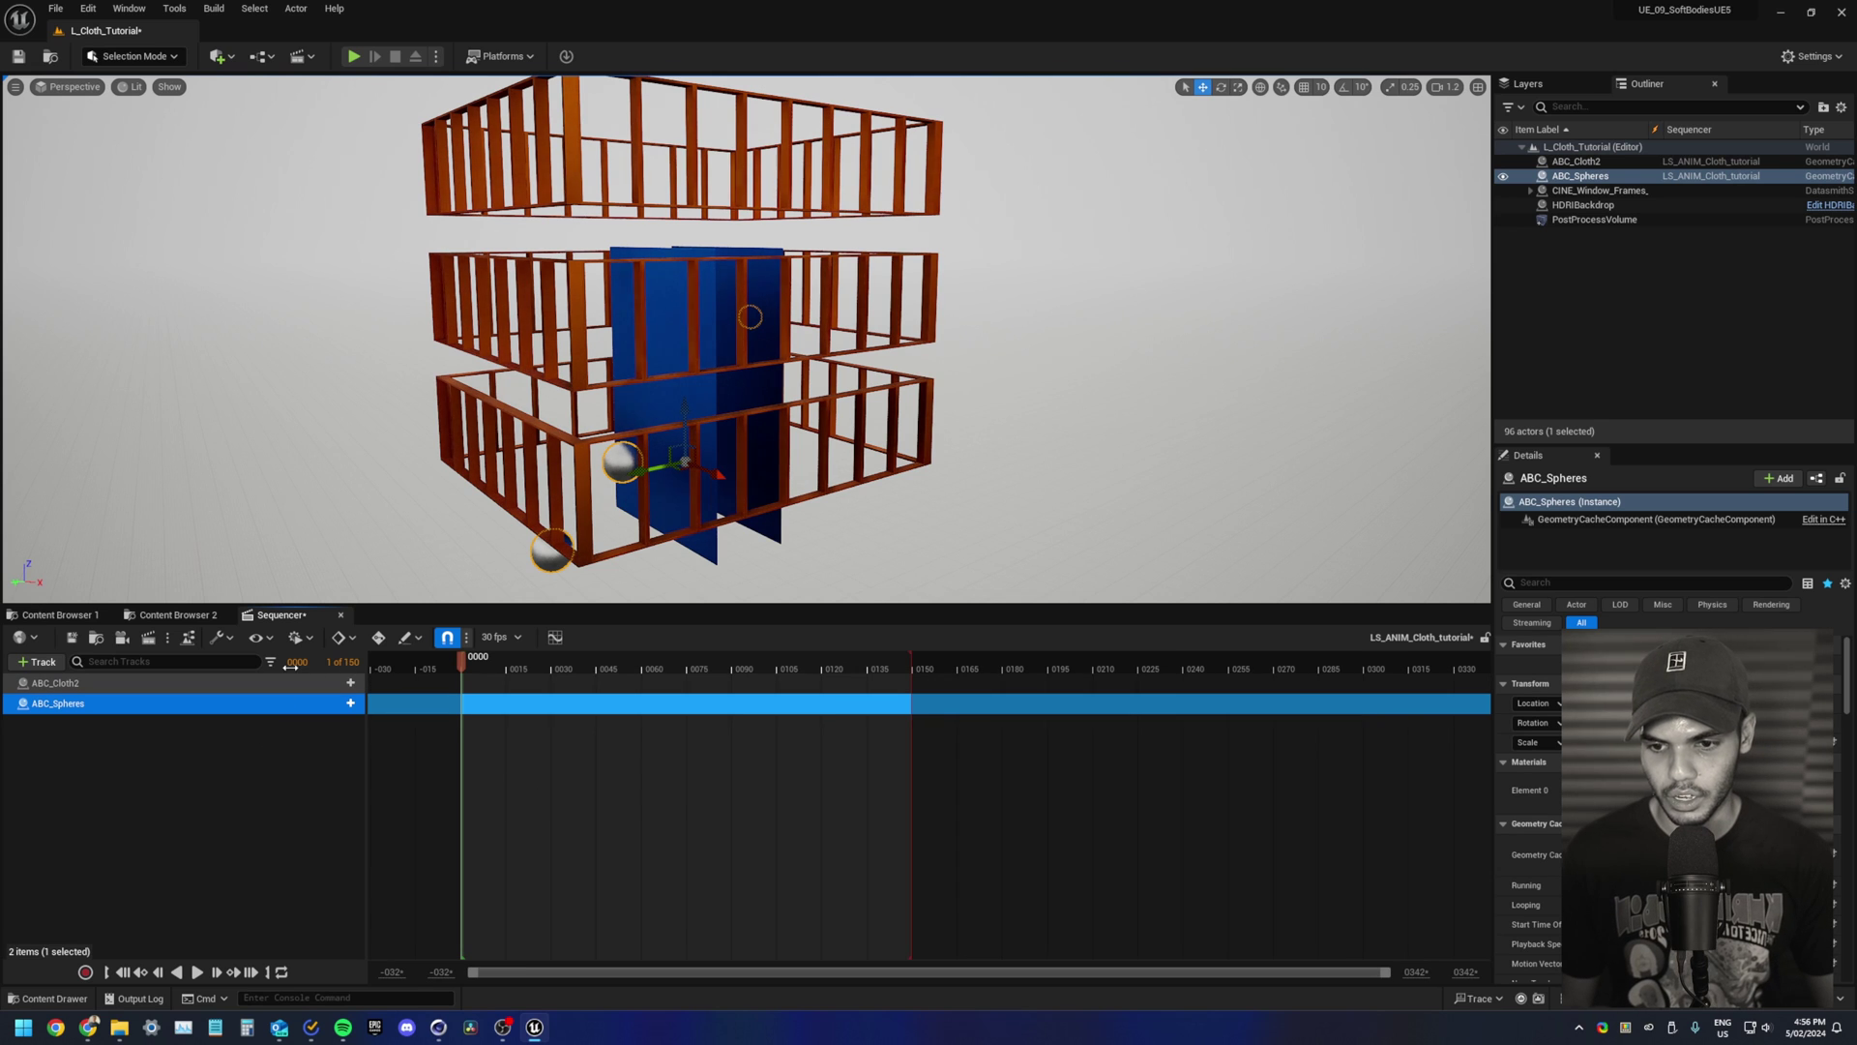
Step: Move the playhead to frame 900 and set the sequence's playback end there
left_click(346, 749)
left_click(298, 662)
type("900")
key("Return")
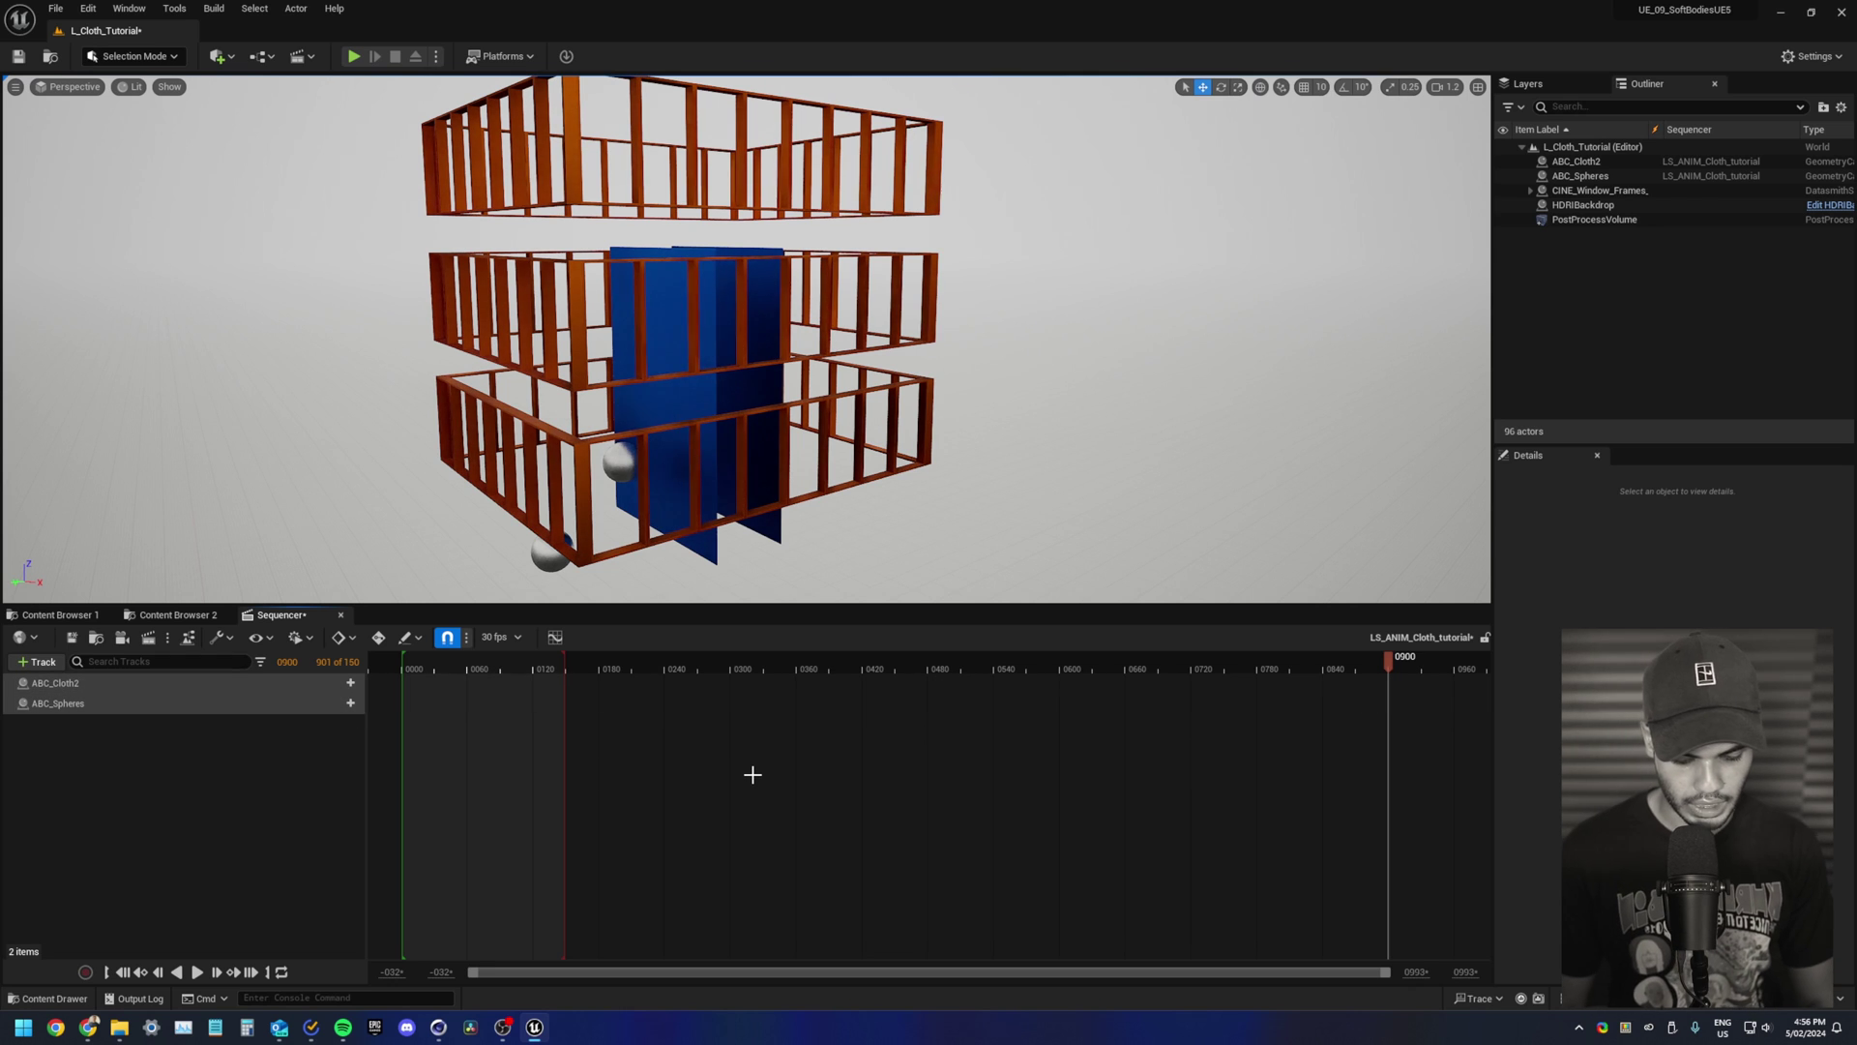
key("bracketright")
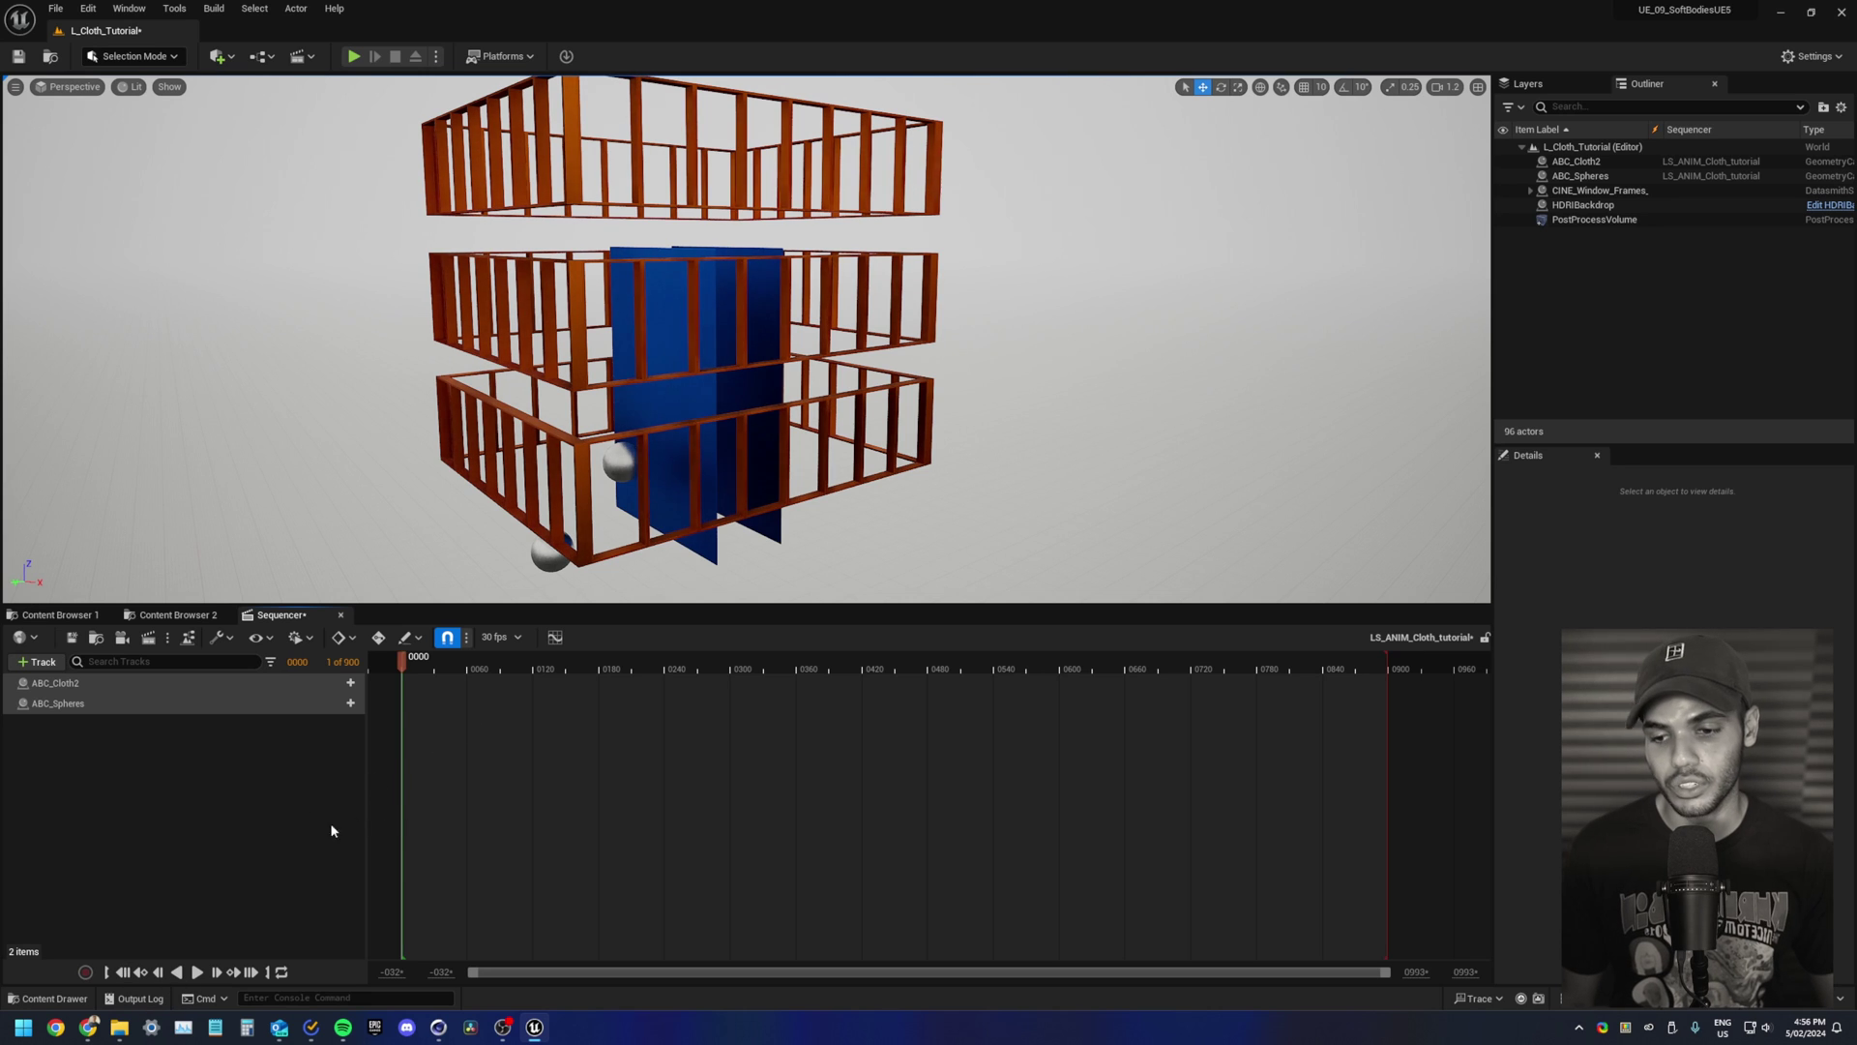
Step: Add Geometry Cache tracks to ABC_Cloth2 and ABC_Spheres in the sequence and scrub the timeline to preview the simulation
left_click(350, 683)
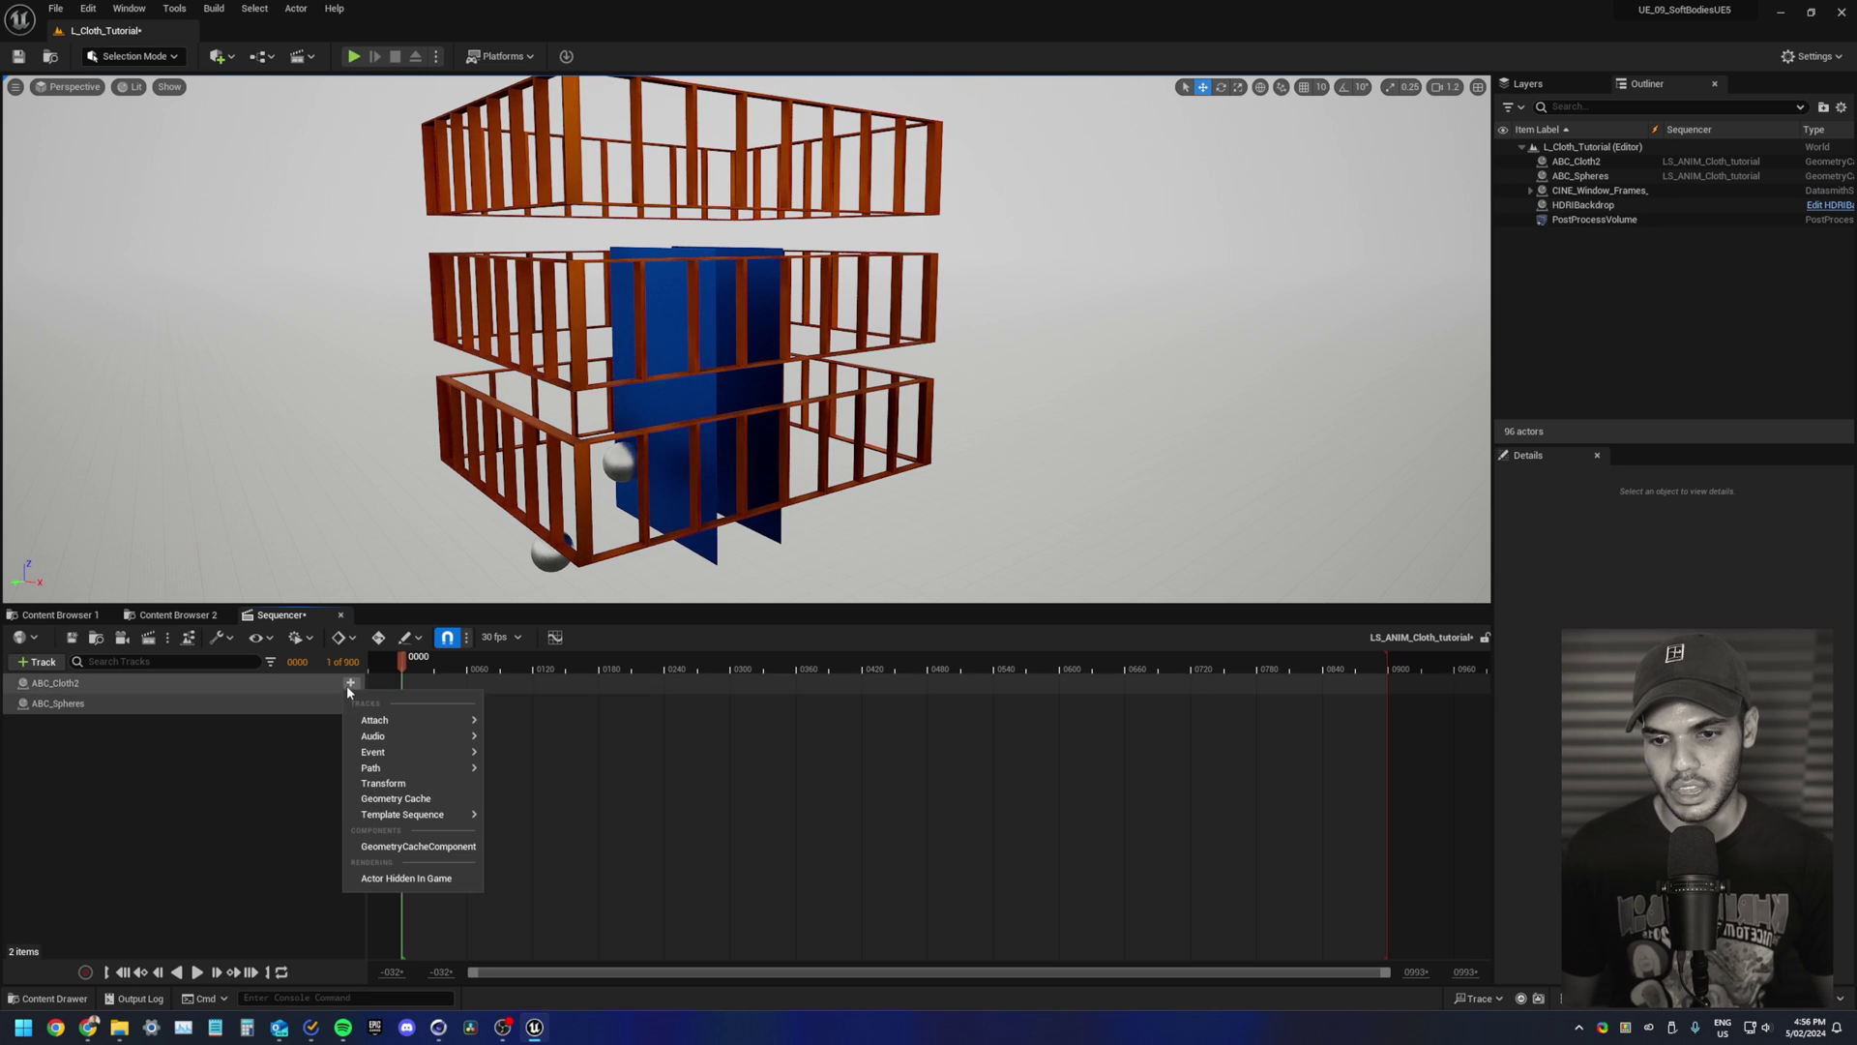
left_click(406, 799)
left_click(115, 722)
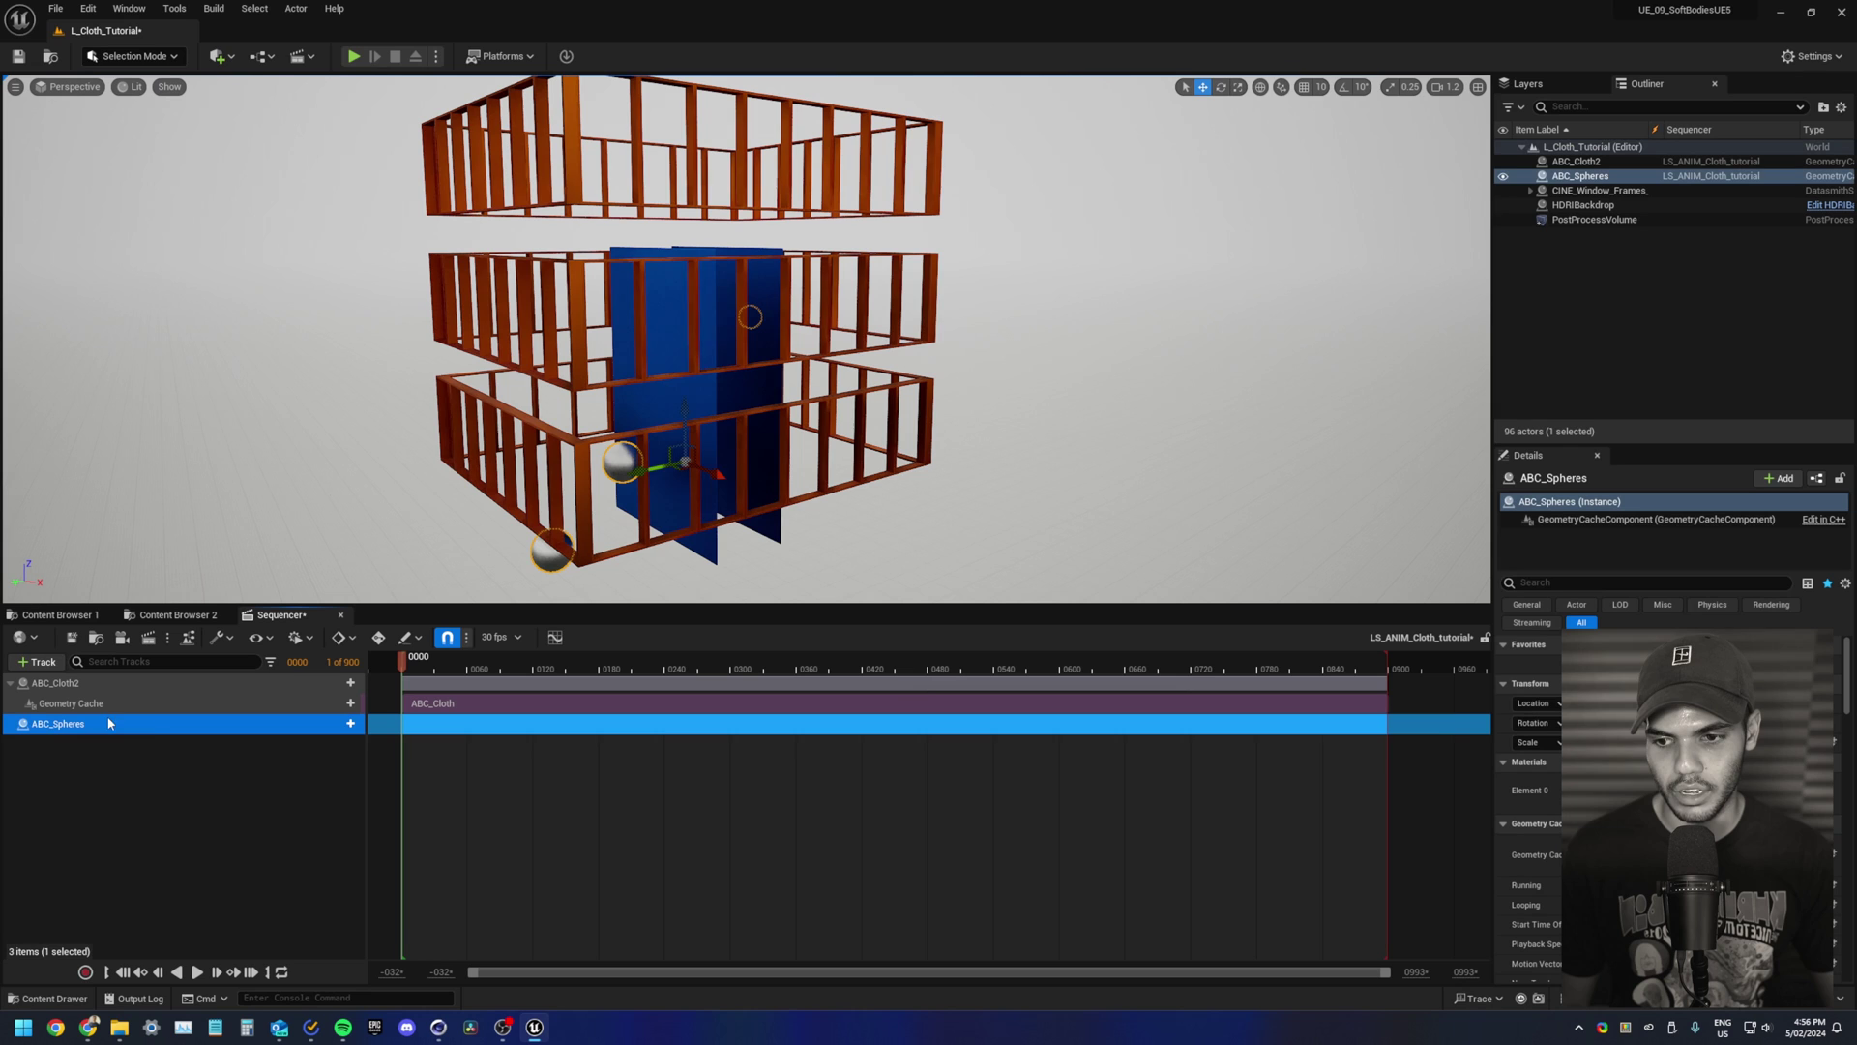
left_click(351, 724)
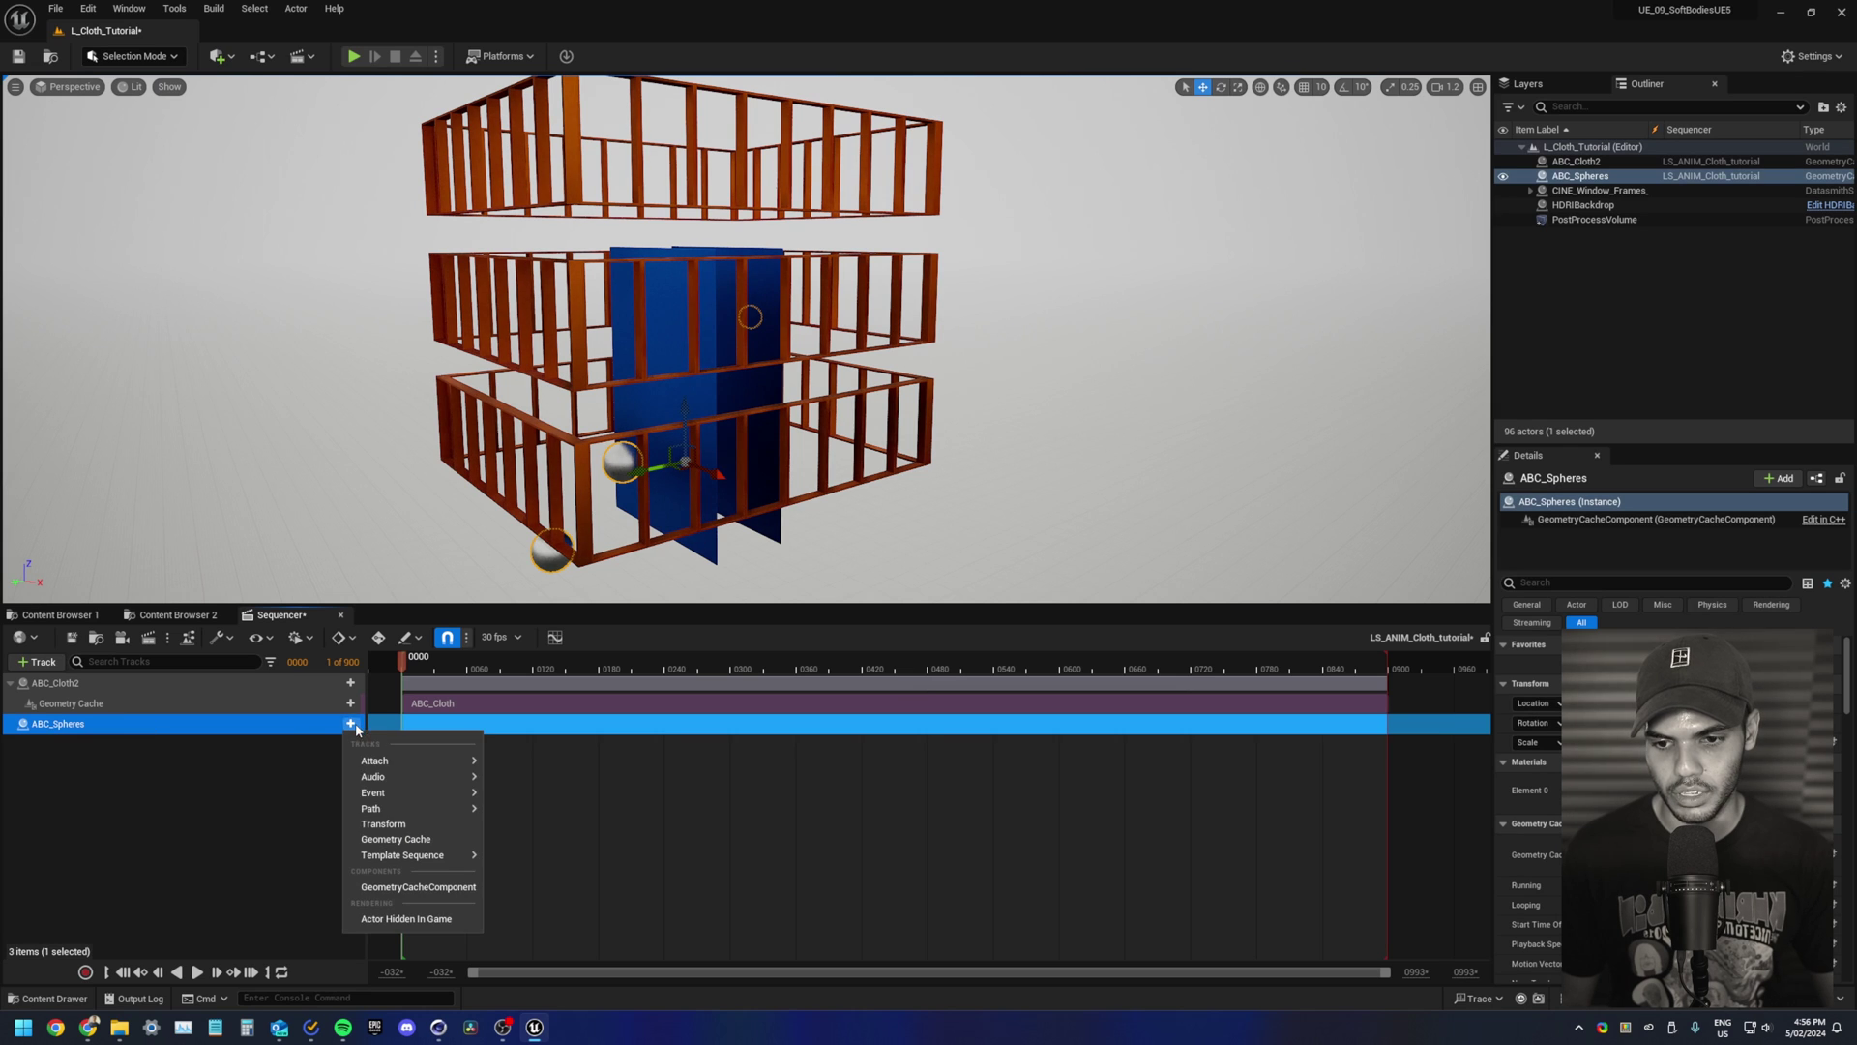
left_click(416, 838)
left_click_drag(657, 666, 767, 713)
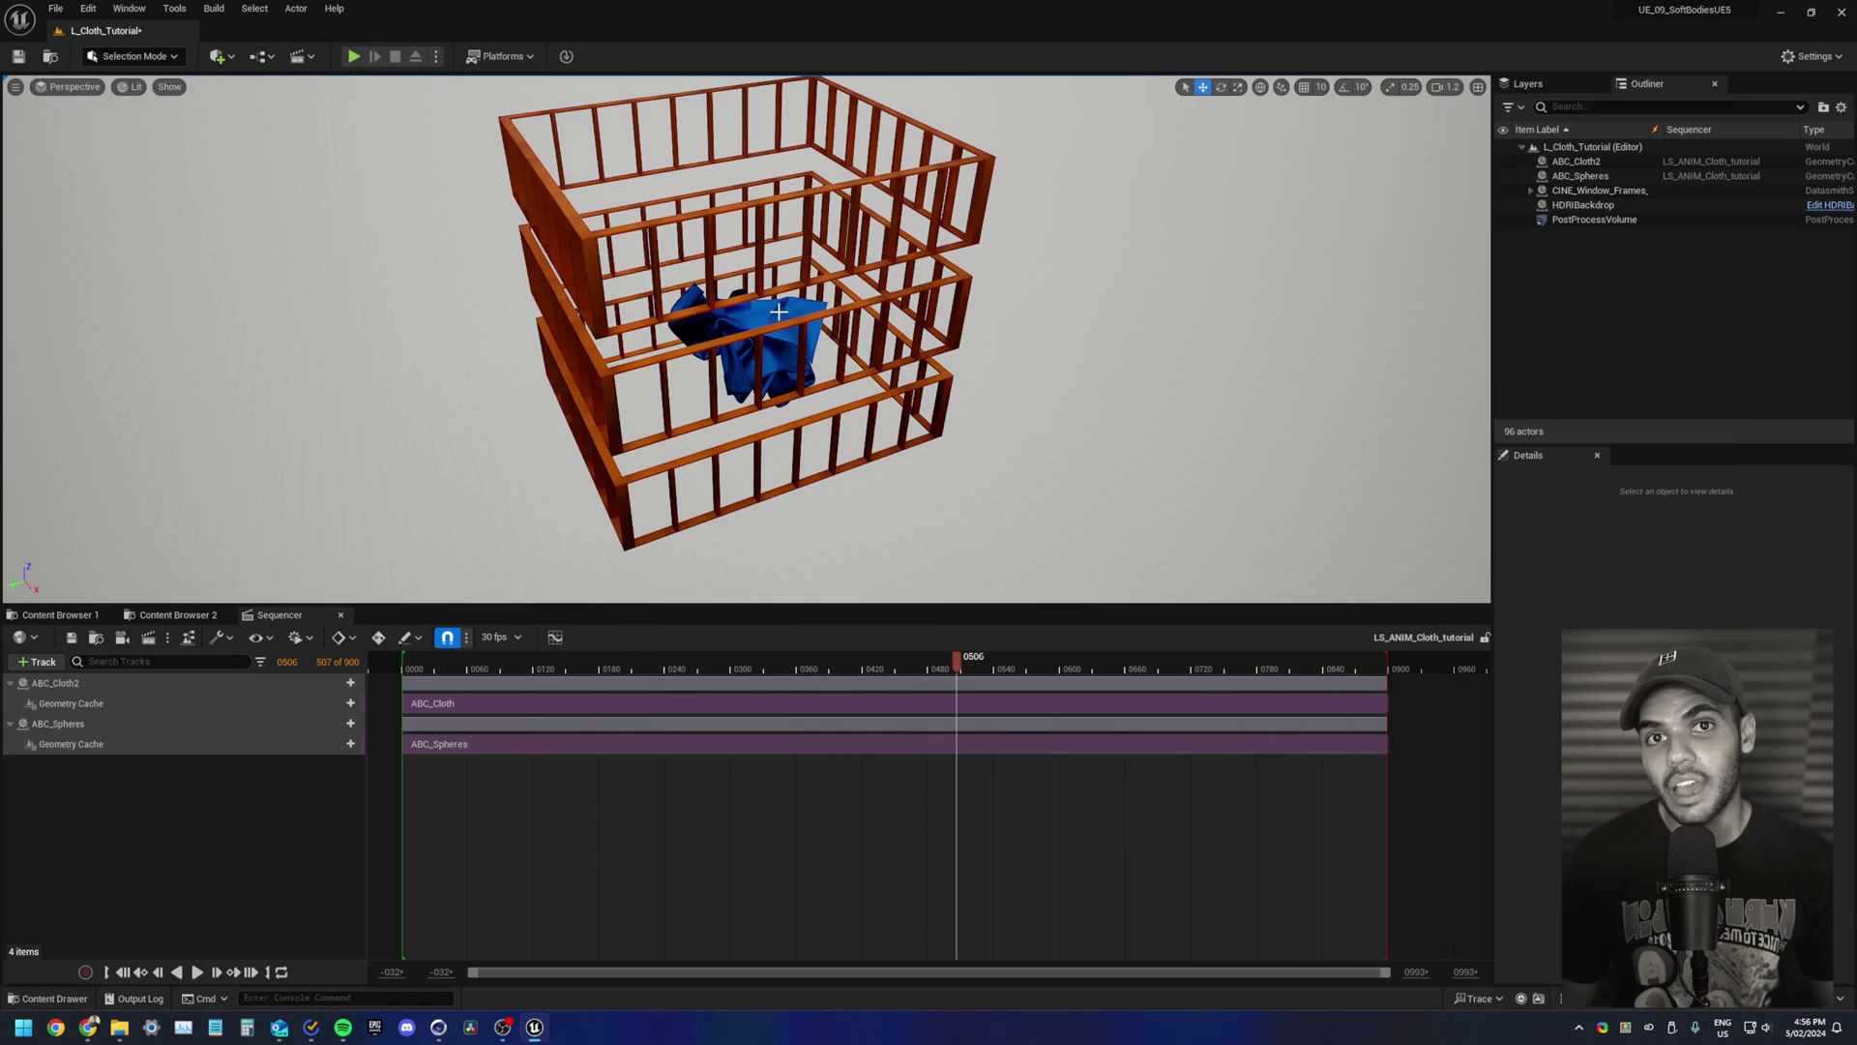
key("s")
right_click_drag(789, 333, 754, 247)
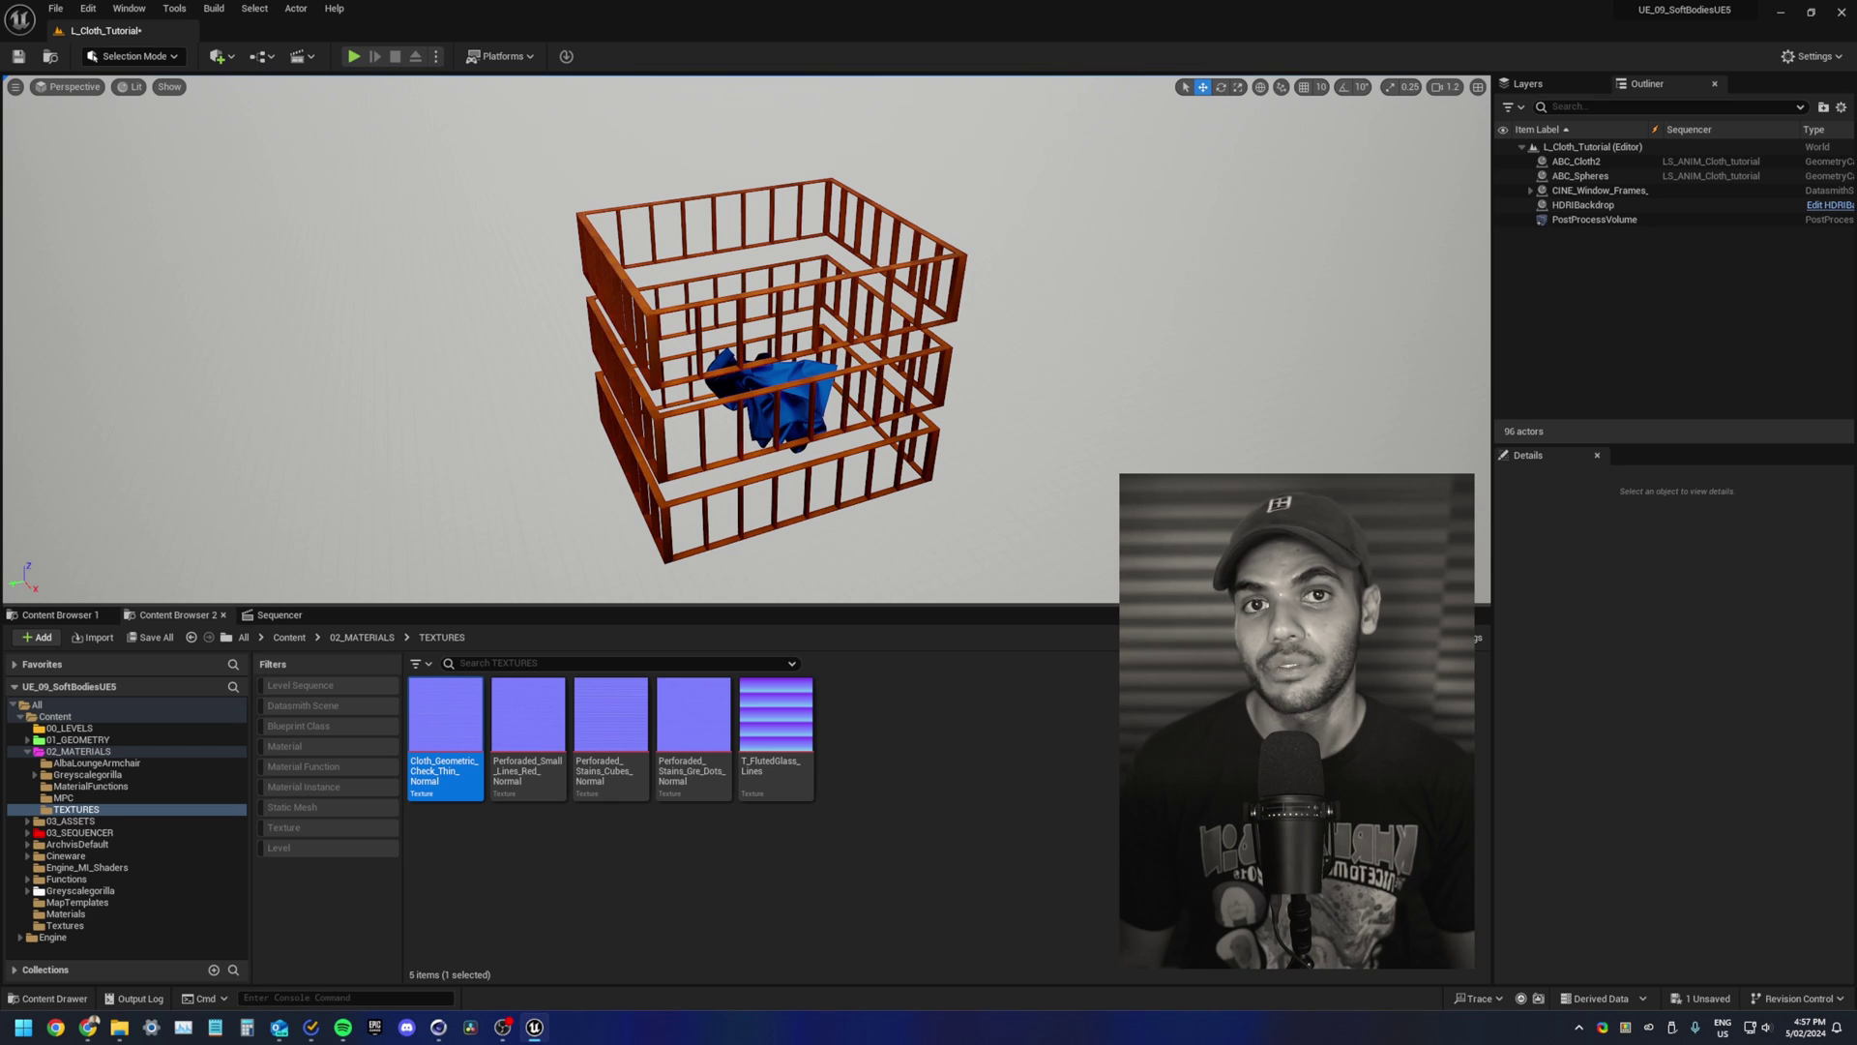
Step: Lower the intensity of the HDRIBackdrop's Skylight component until it no longer lights the objects
left_click(1594, 206)
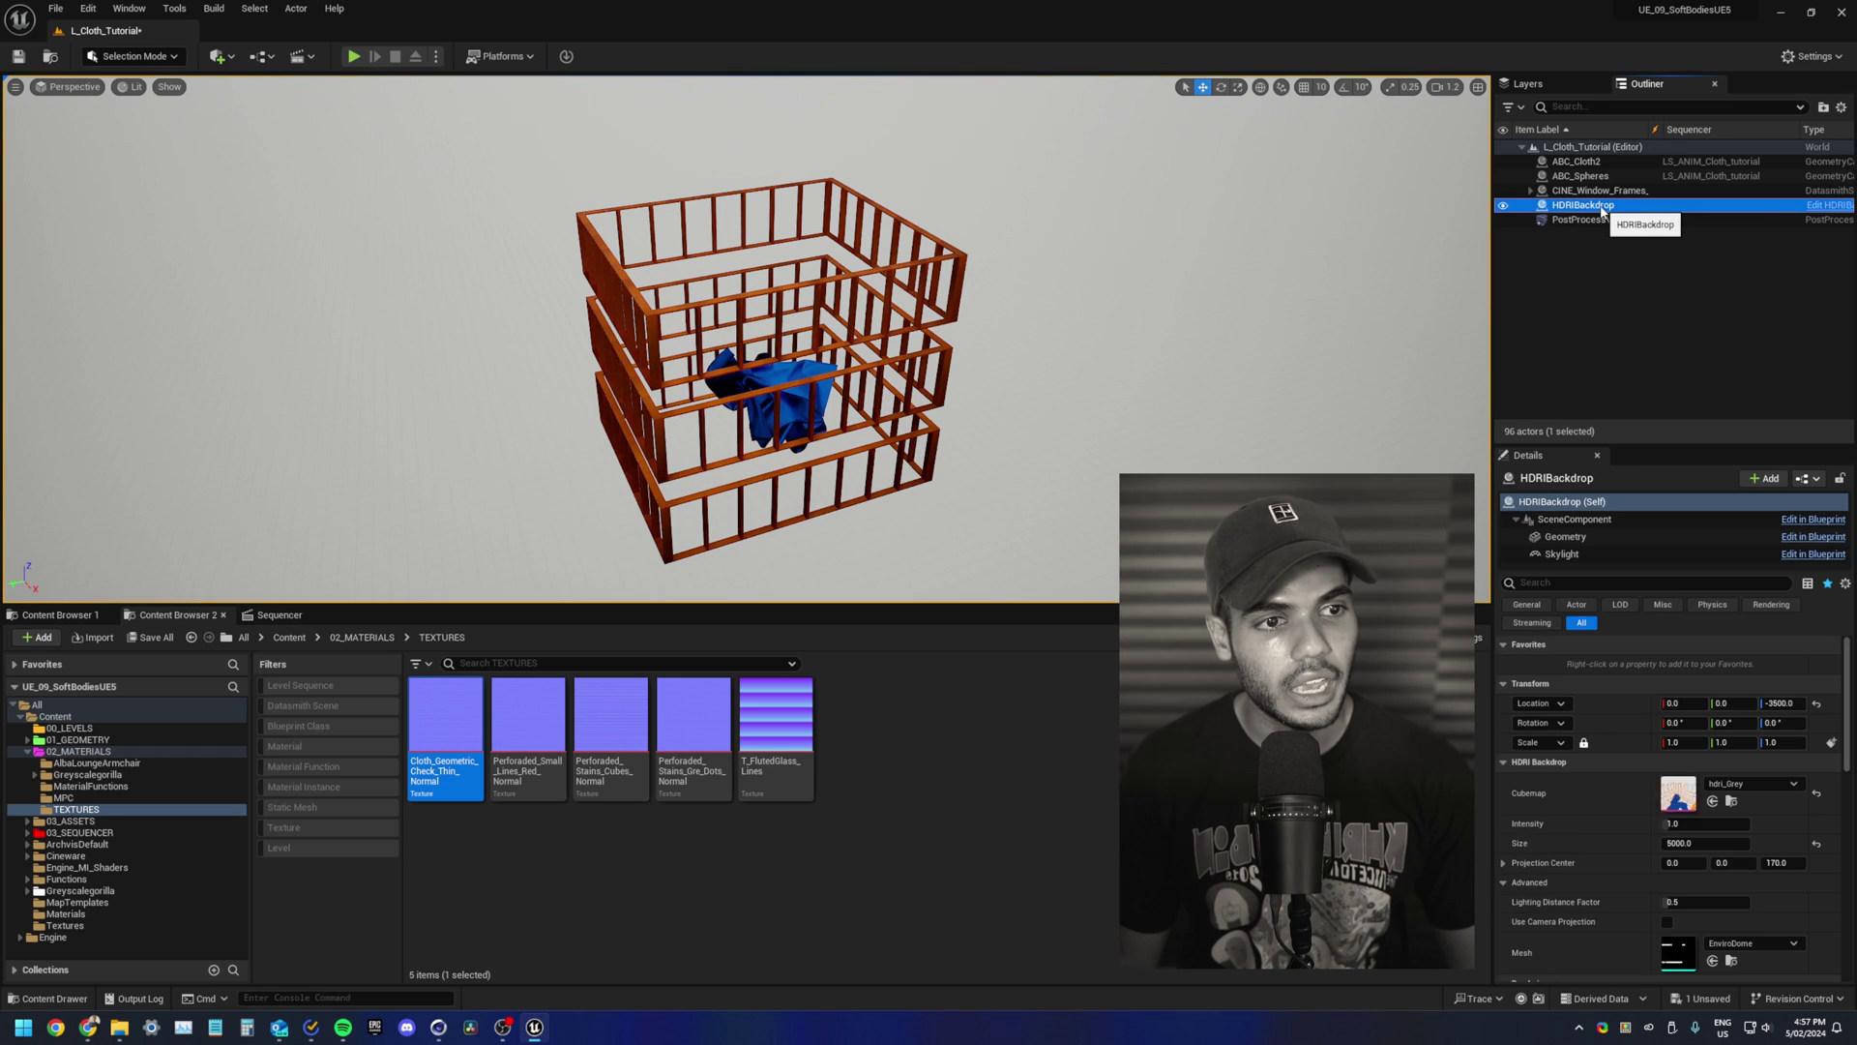
left_click(1568, 553)
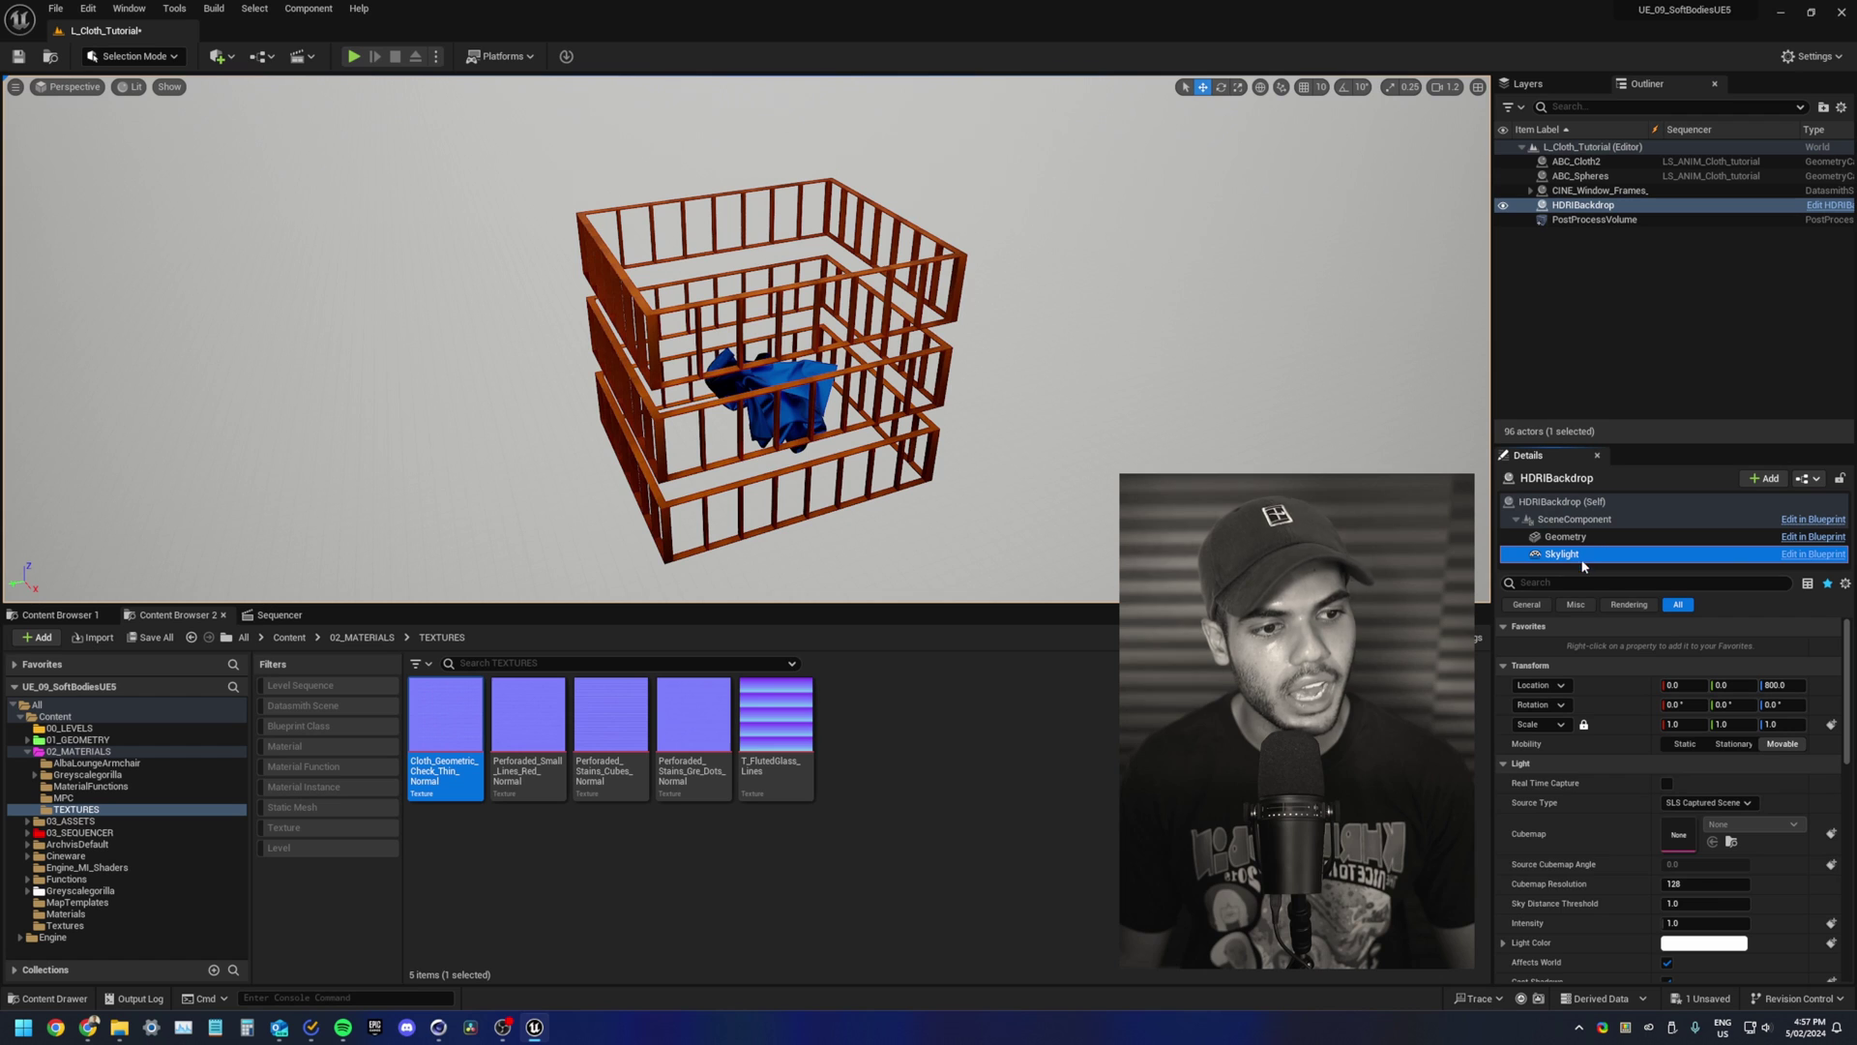
left_click_drag(1688, 921, 1644, 922)
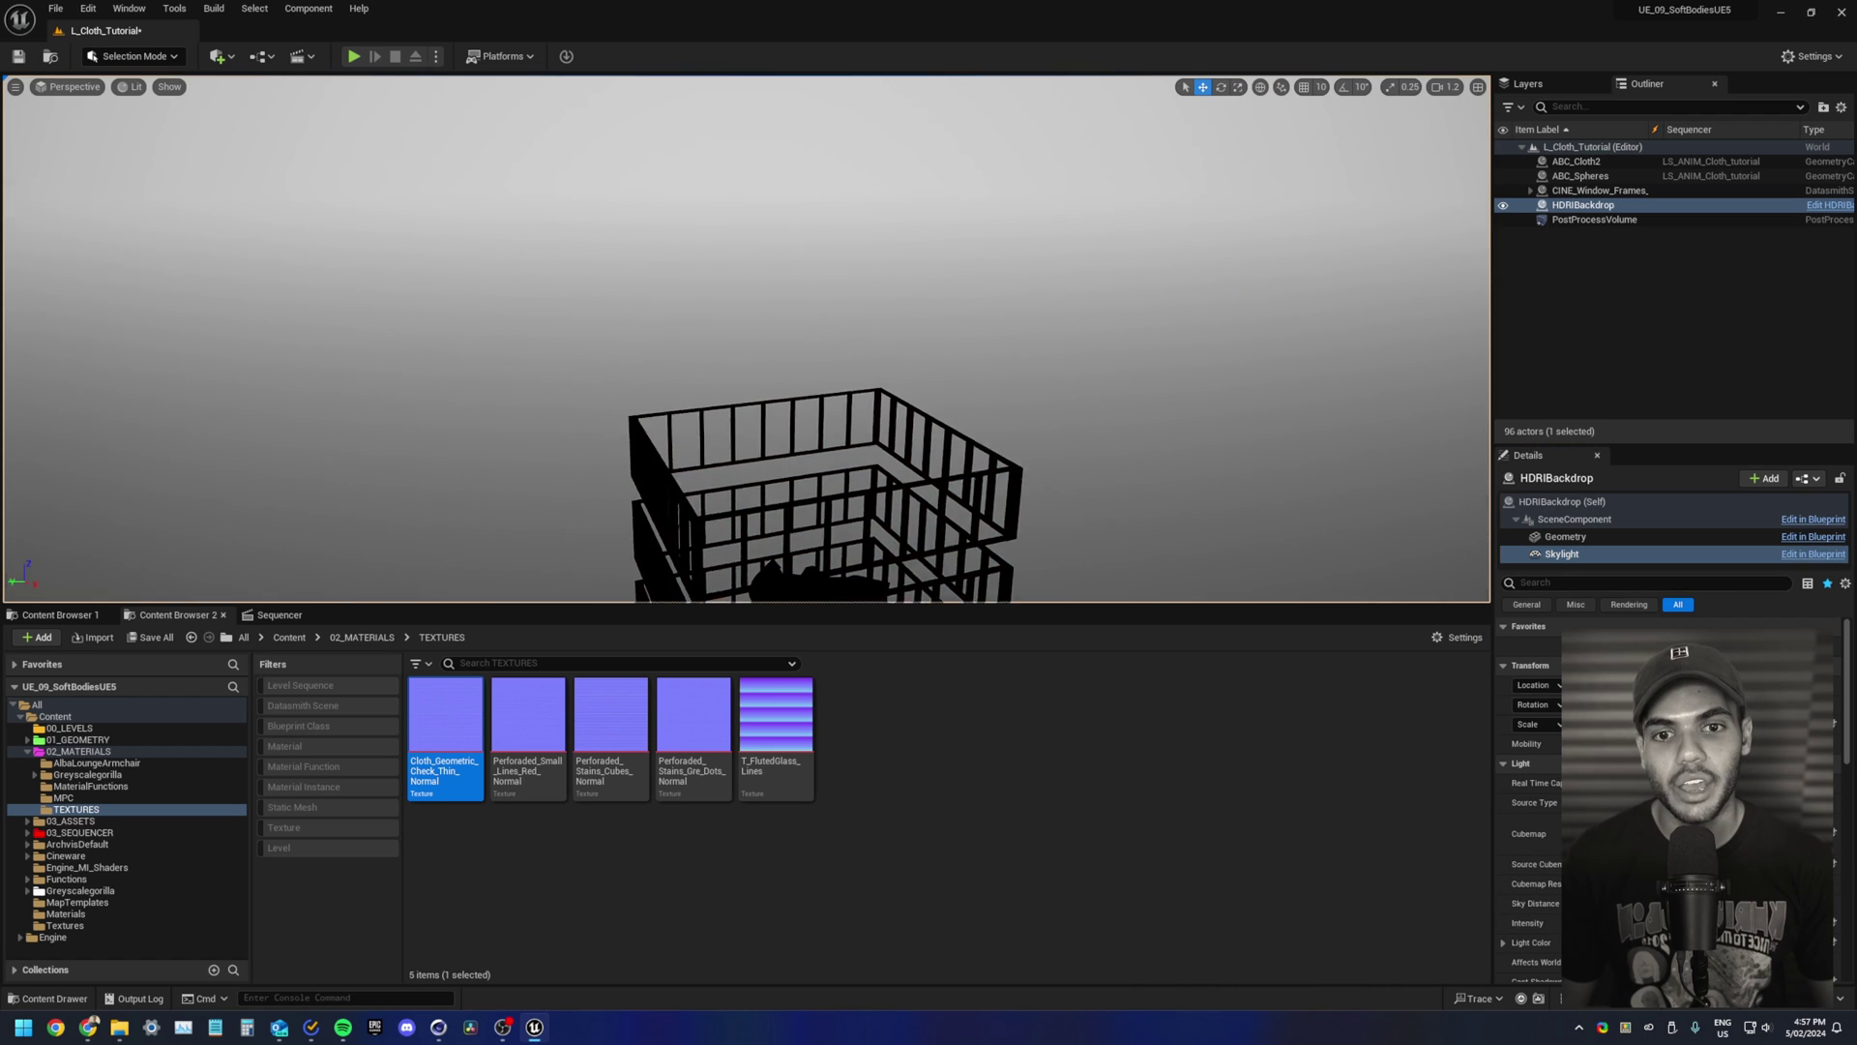
left_click(1596, 205)
right_click_drag(808, 355, 882, 563)
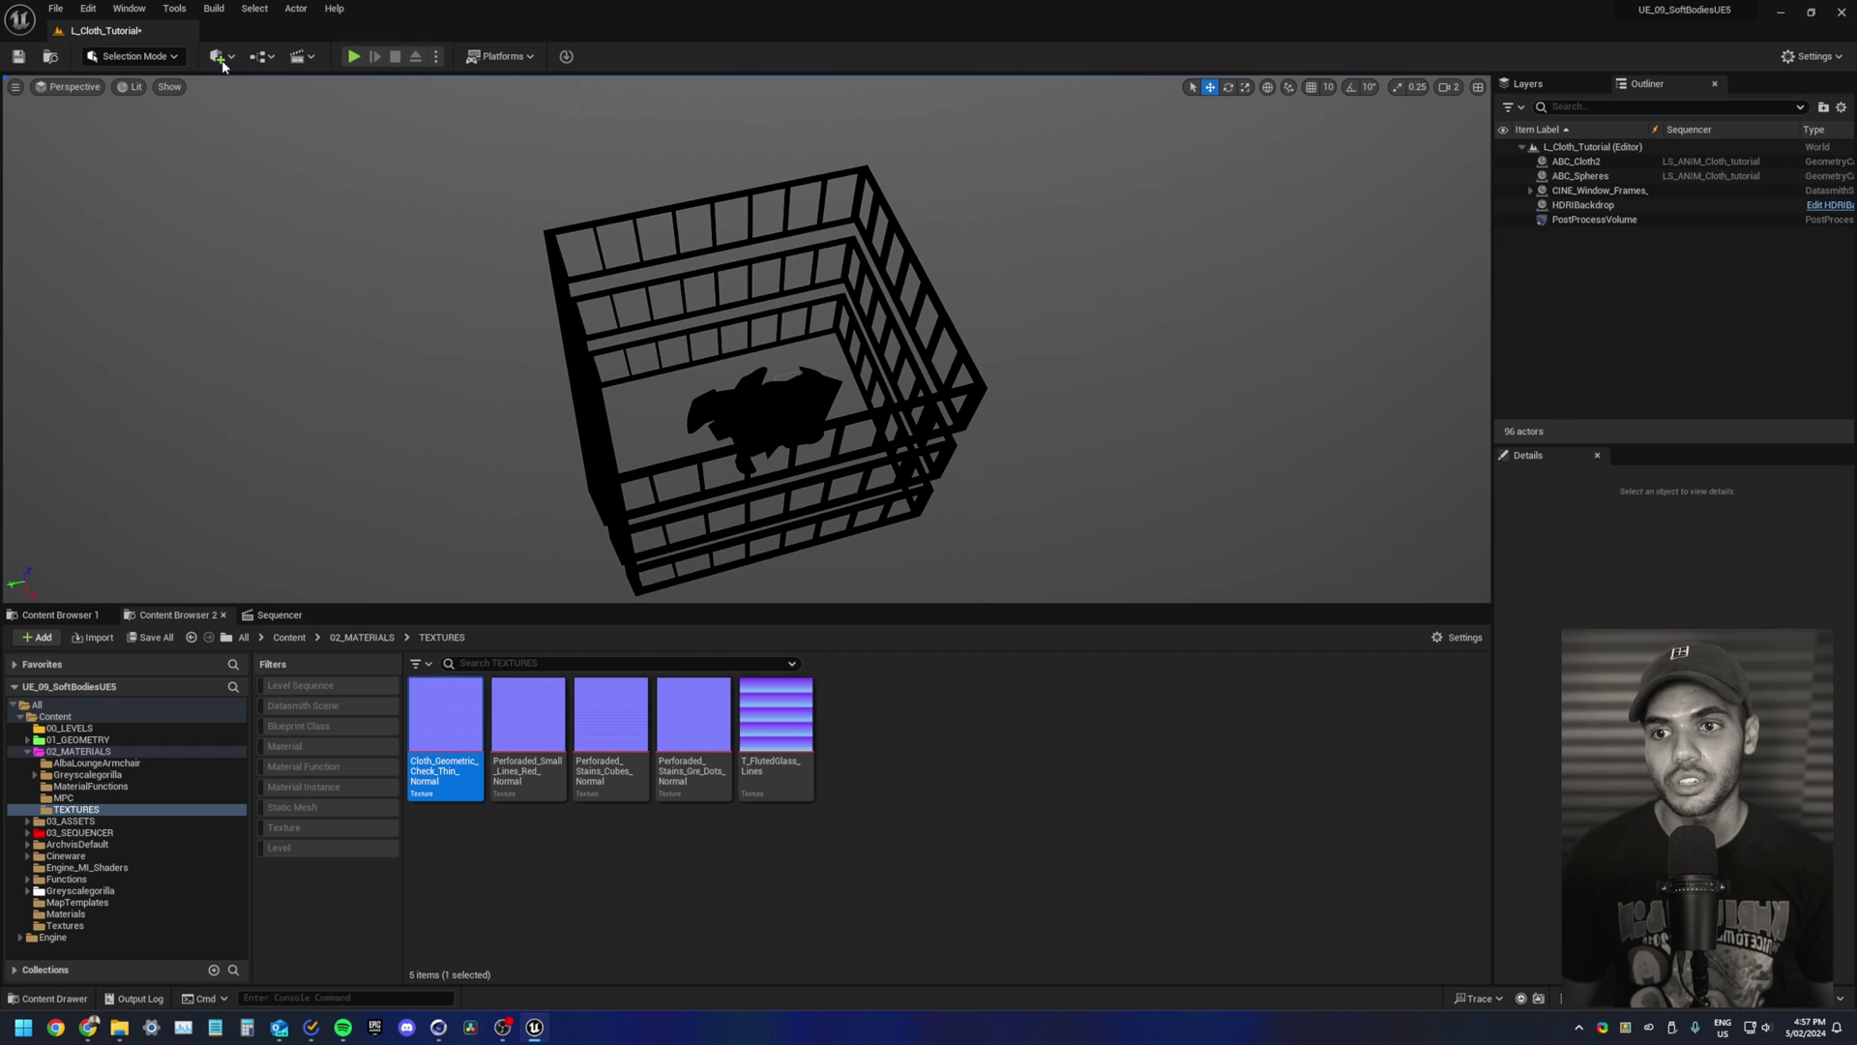
Step: Place a Rect Light above the cloth near the top window frame and rotate it to point straight down
left_click(217, 56)
mouse_move(257, 241)
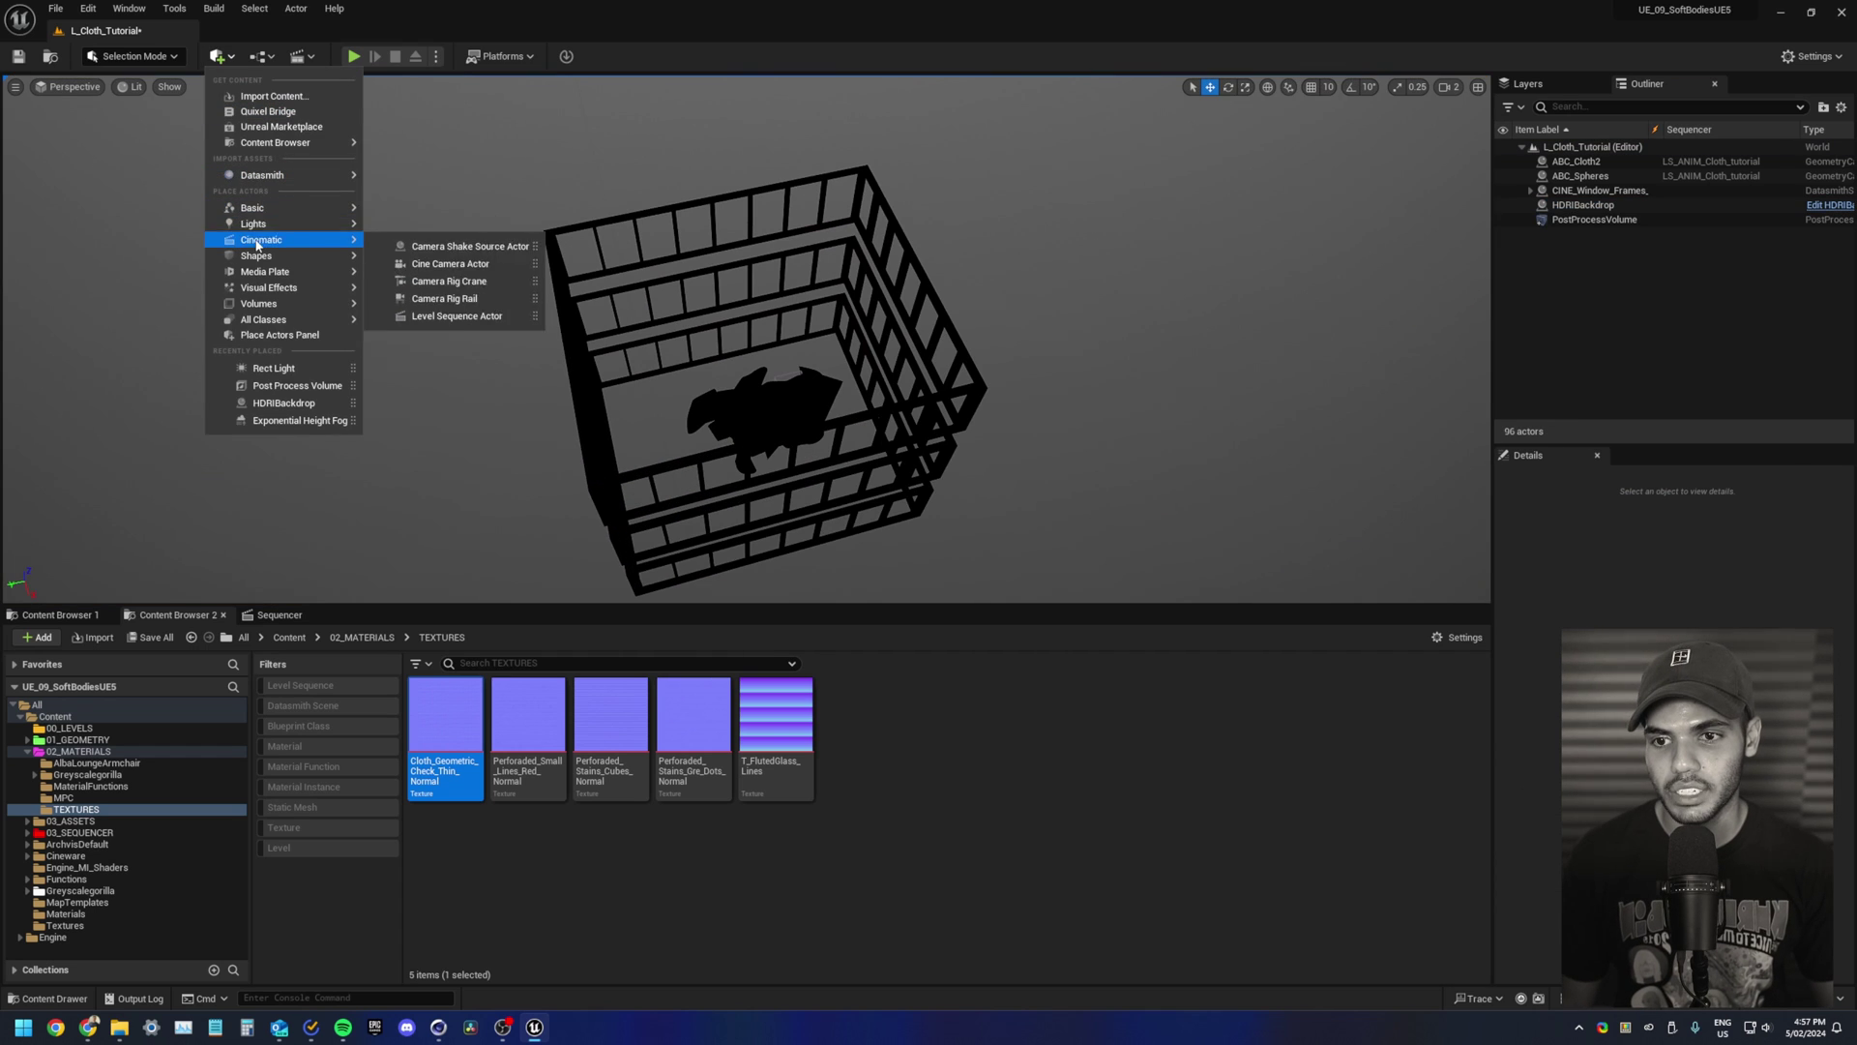
left_click_drag(435, 281, 634, 496)
right_click_drag(634, 496, 565, 551)
key("w")
key("e")
left_click_drag(780, 478, 711, 454)
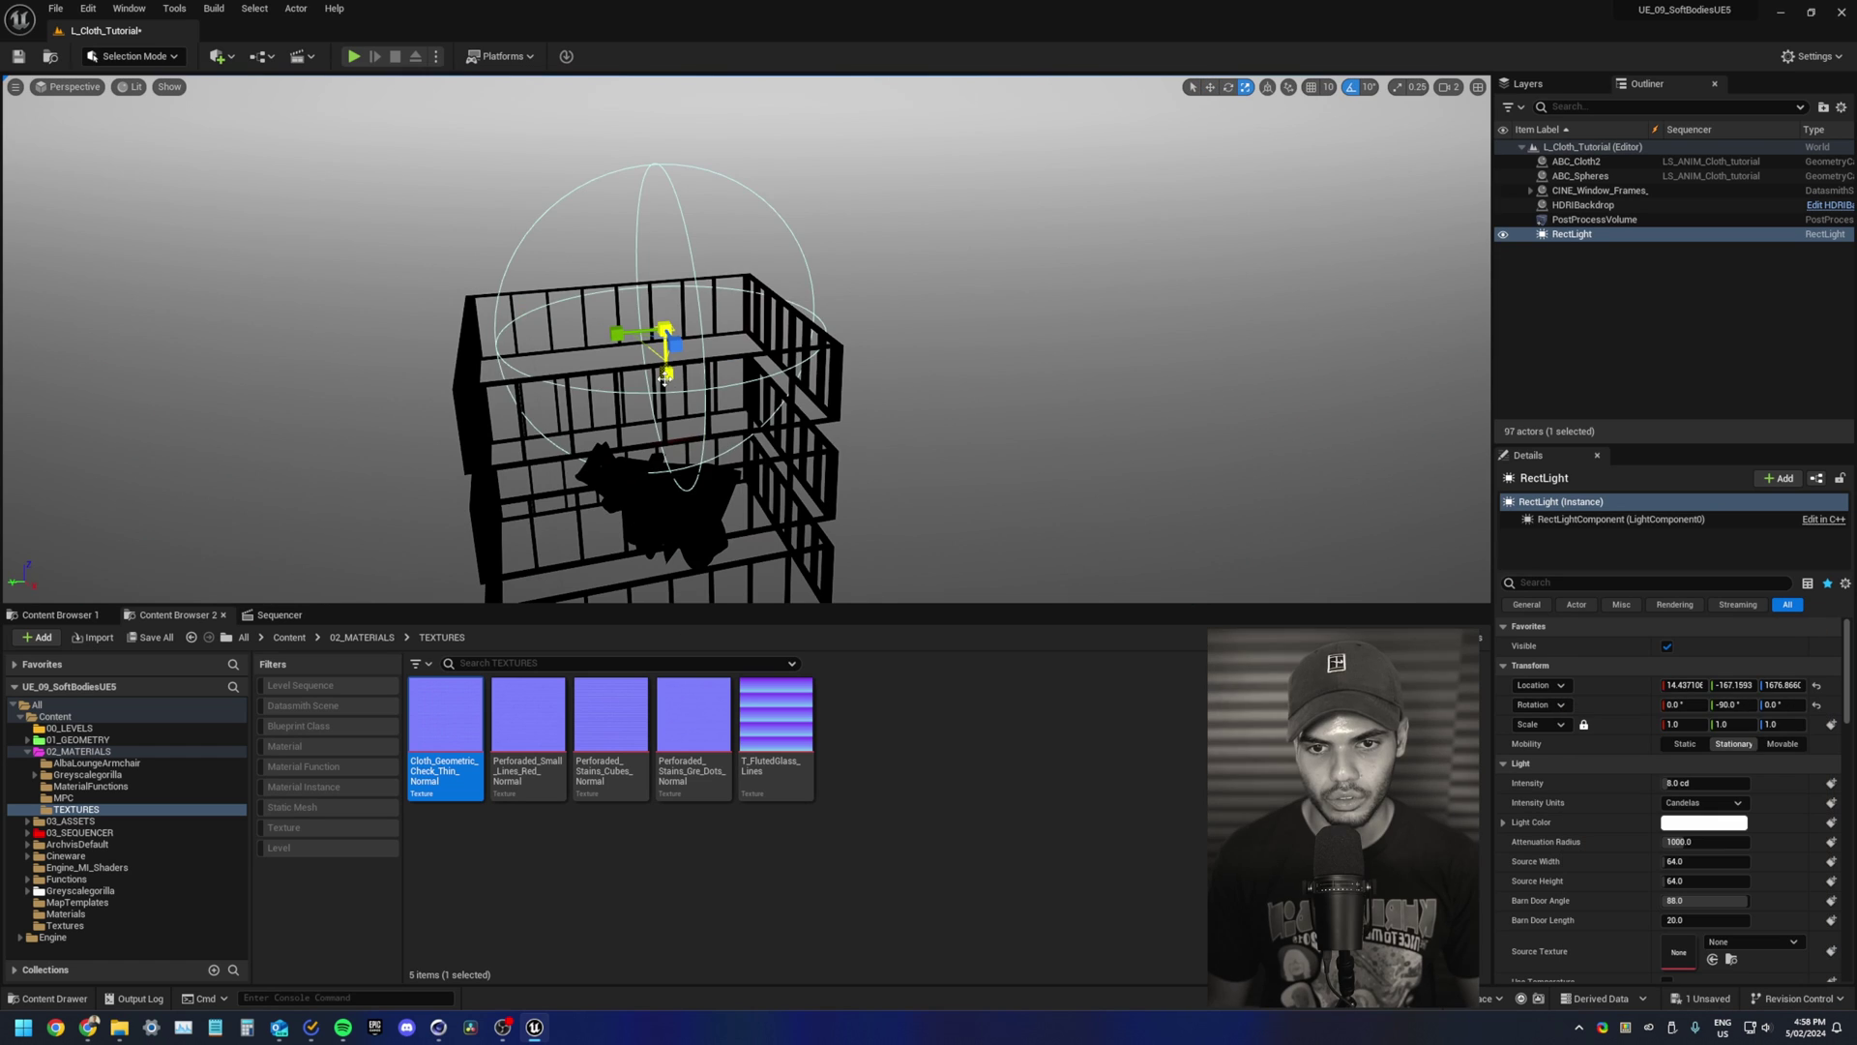
Step: Set the rect light's intensity to 160 cd and its attenuation radius to about 2601
mouse_move(667, 373)
left_mouse_down()
mouse_move(667, 454)
mouse_move(665, 347)
left_mouse_up()
left_click(1705, 783)
type("160")
key("Return")
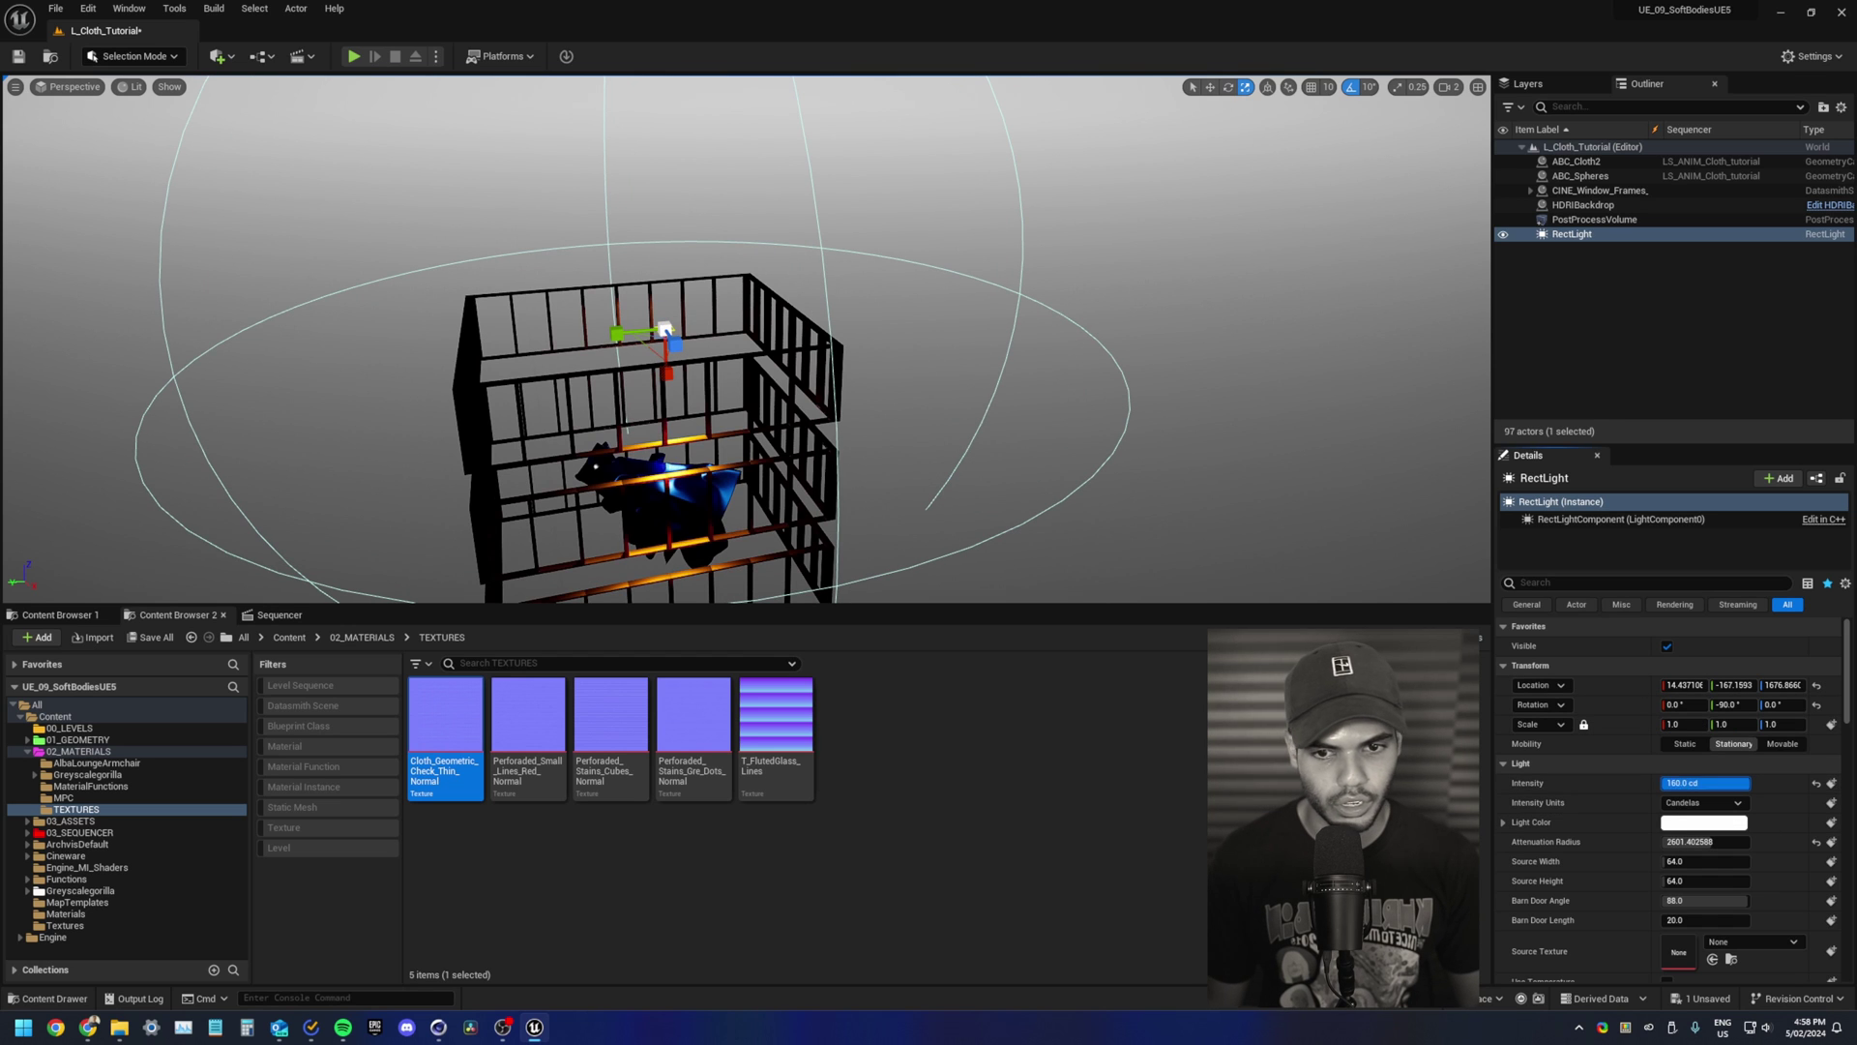
Step: Reposition the rect light above the top window frame at about X -83, Y -46, Z 1811
left_click_drag(719, 450, 993, 523, "alt")
key("w")
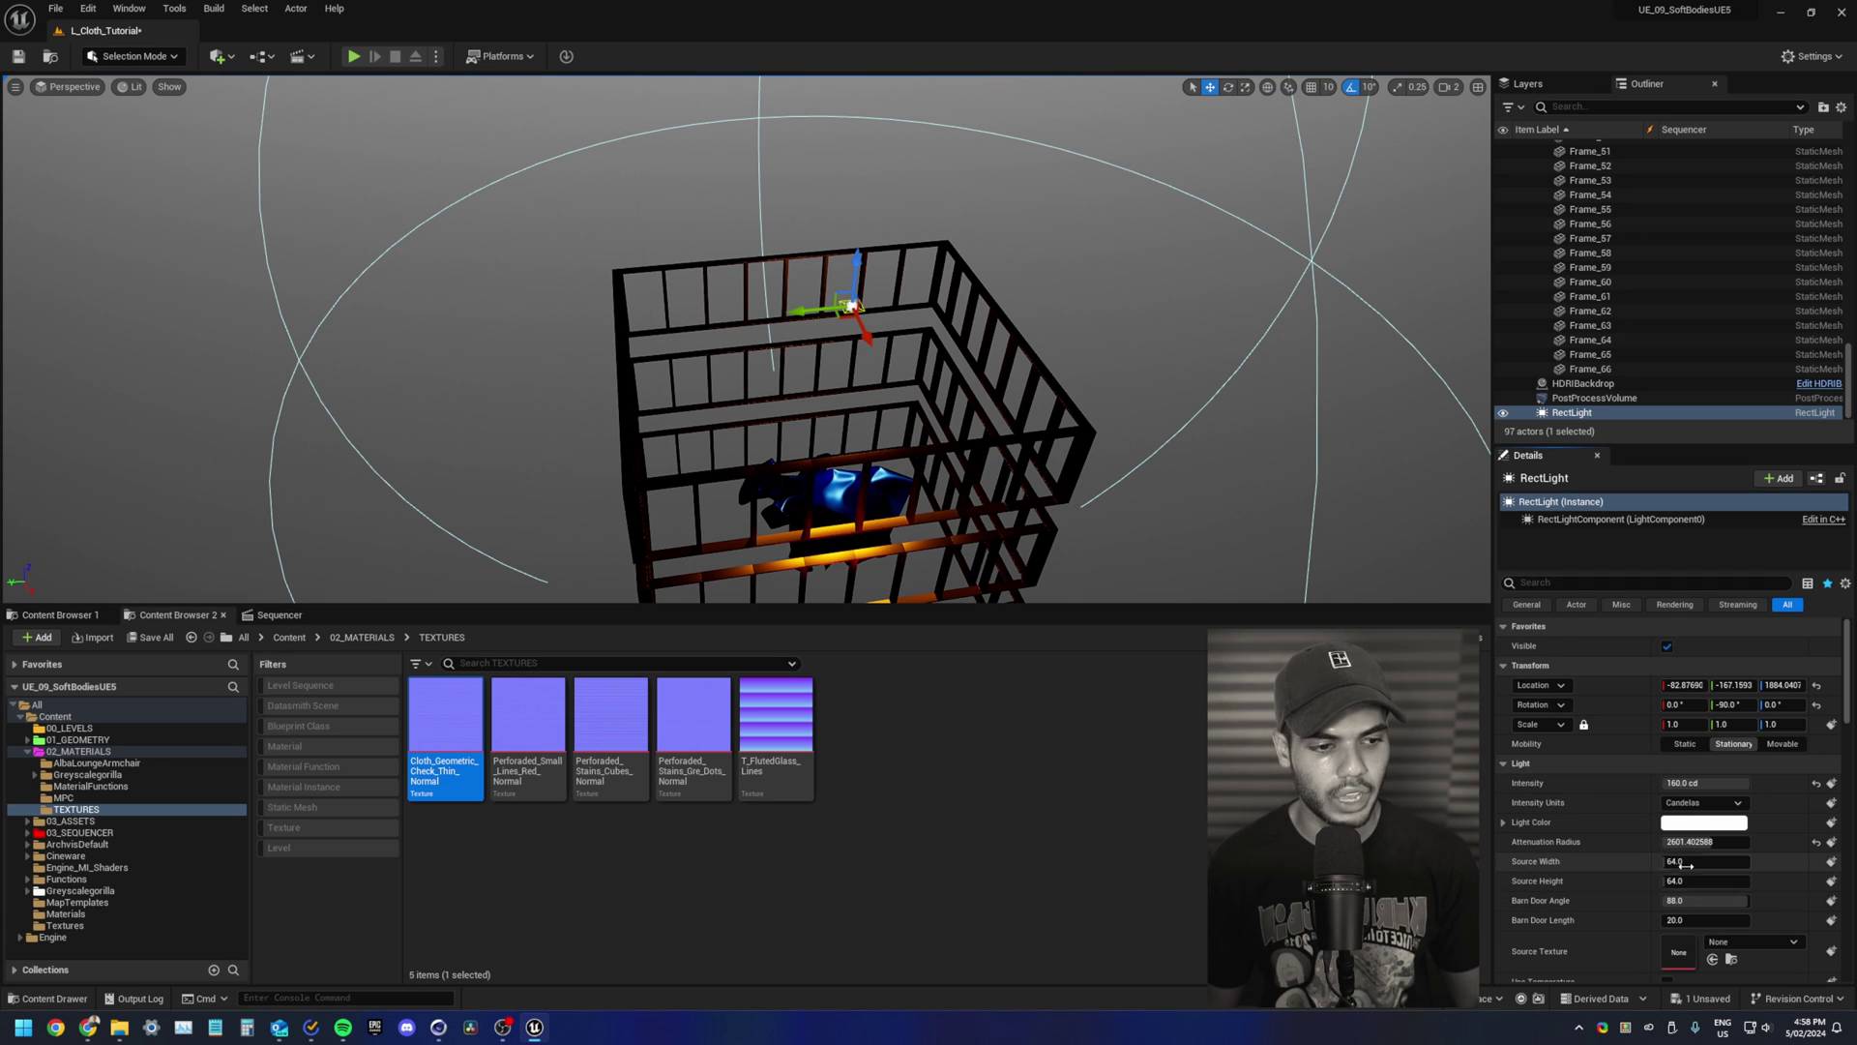
type("0")
key("Return")
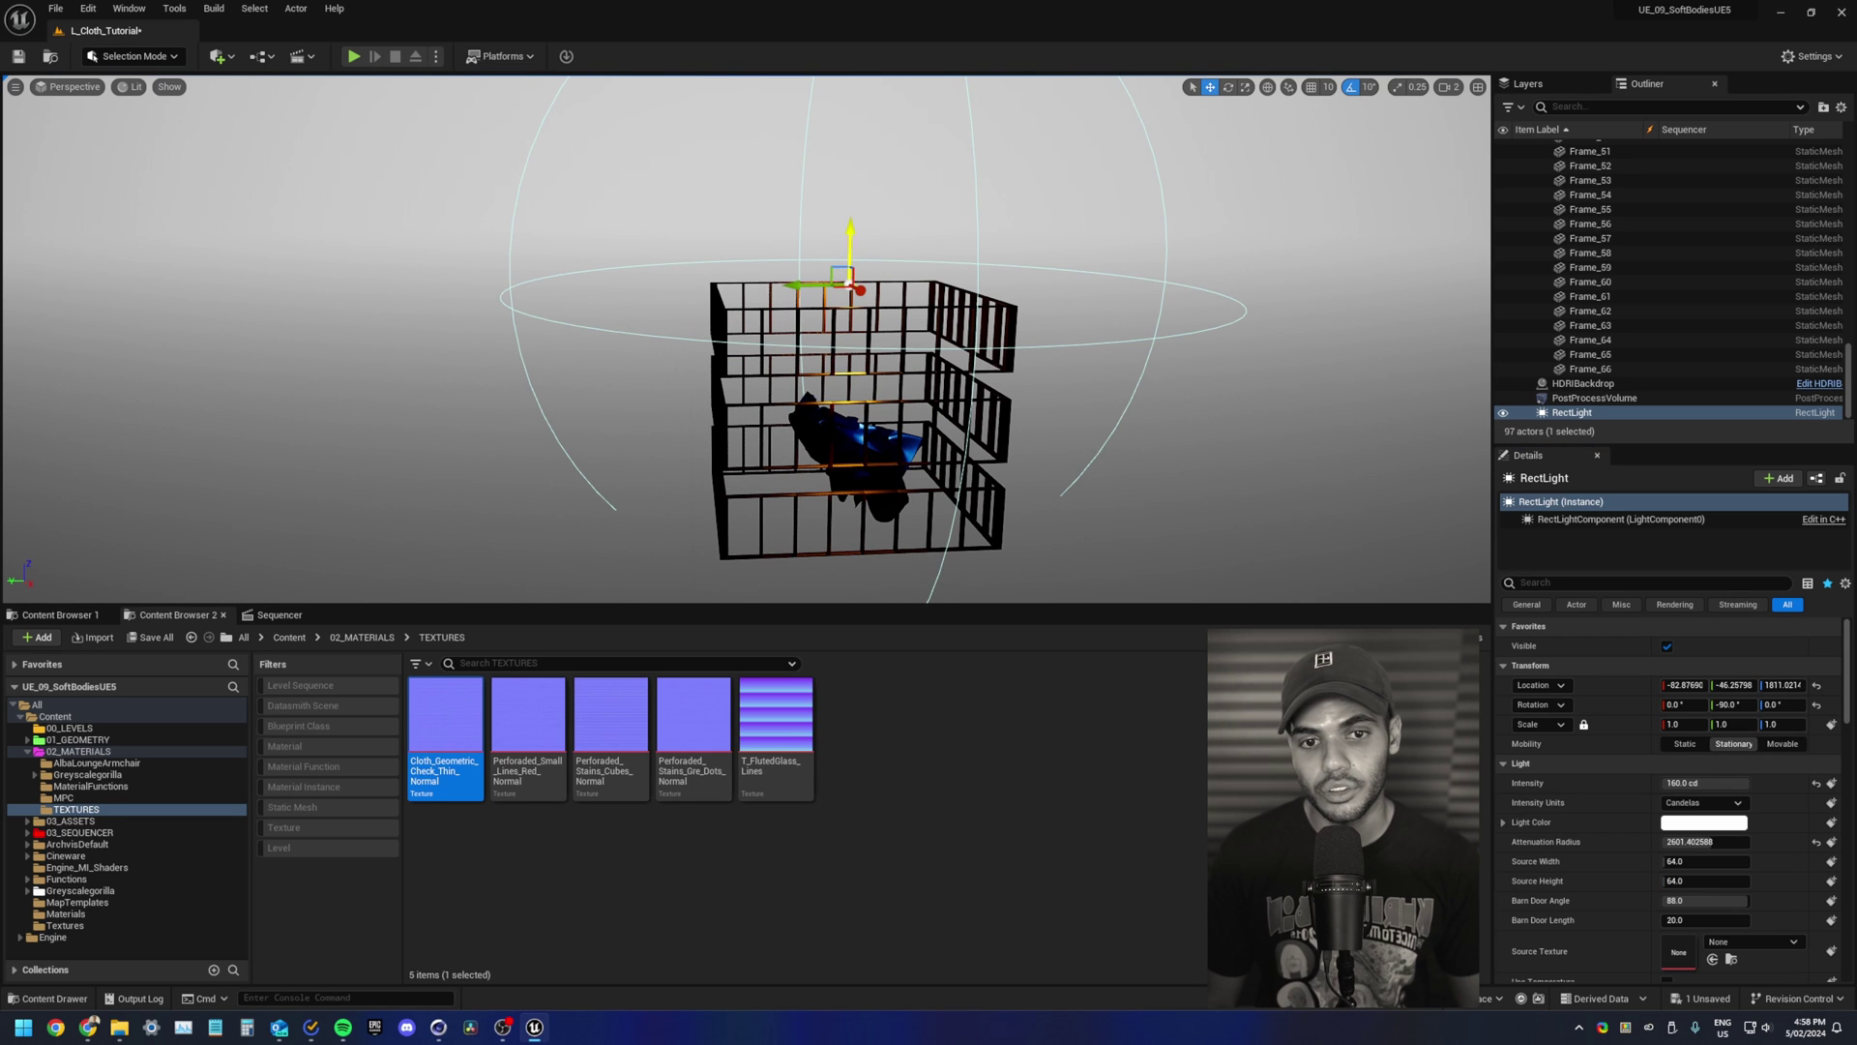
Step: Duplicate the rect light, move the copy below the lowest window frame and rotate it to point up at the cloth
left_click_drag(850, 237, 853, 366, "alt")
key("e")
key("w")
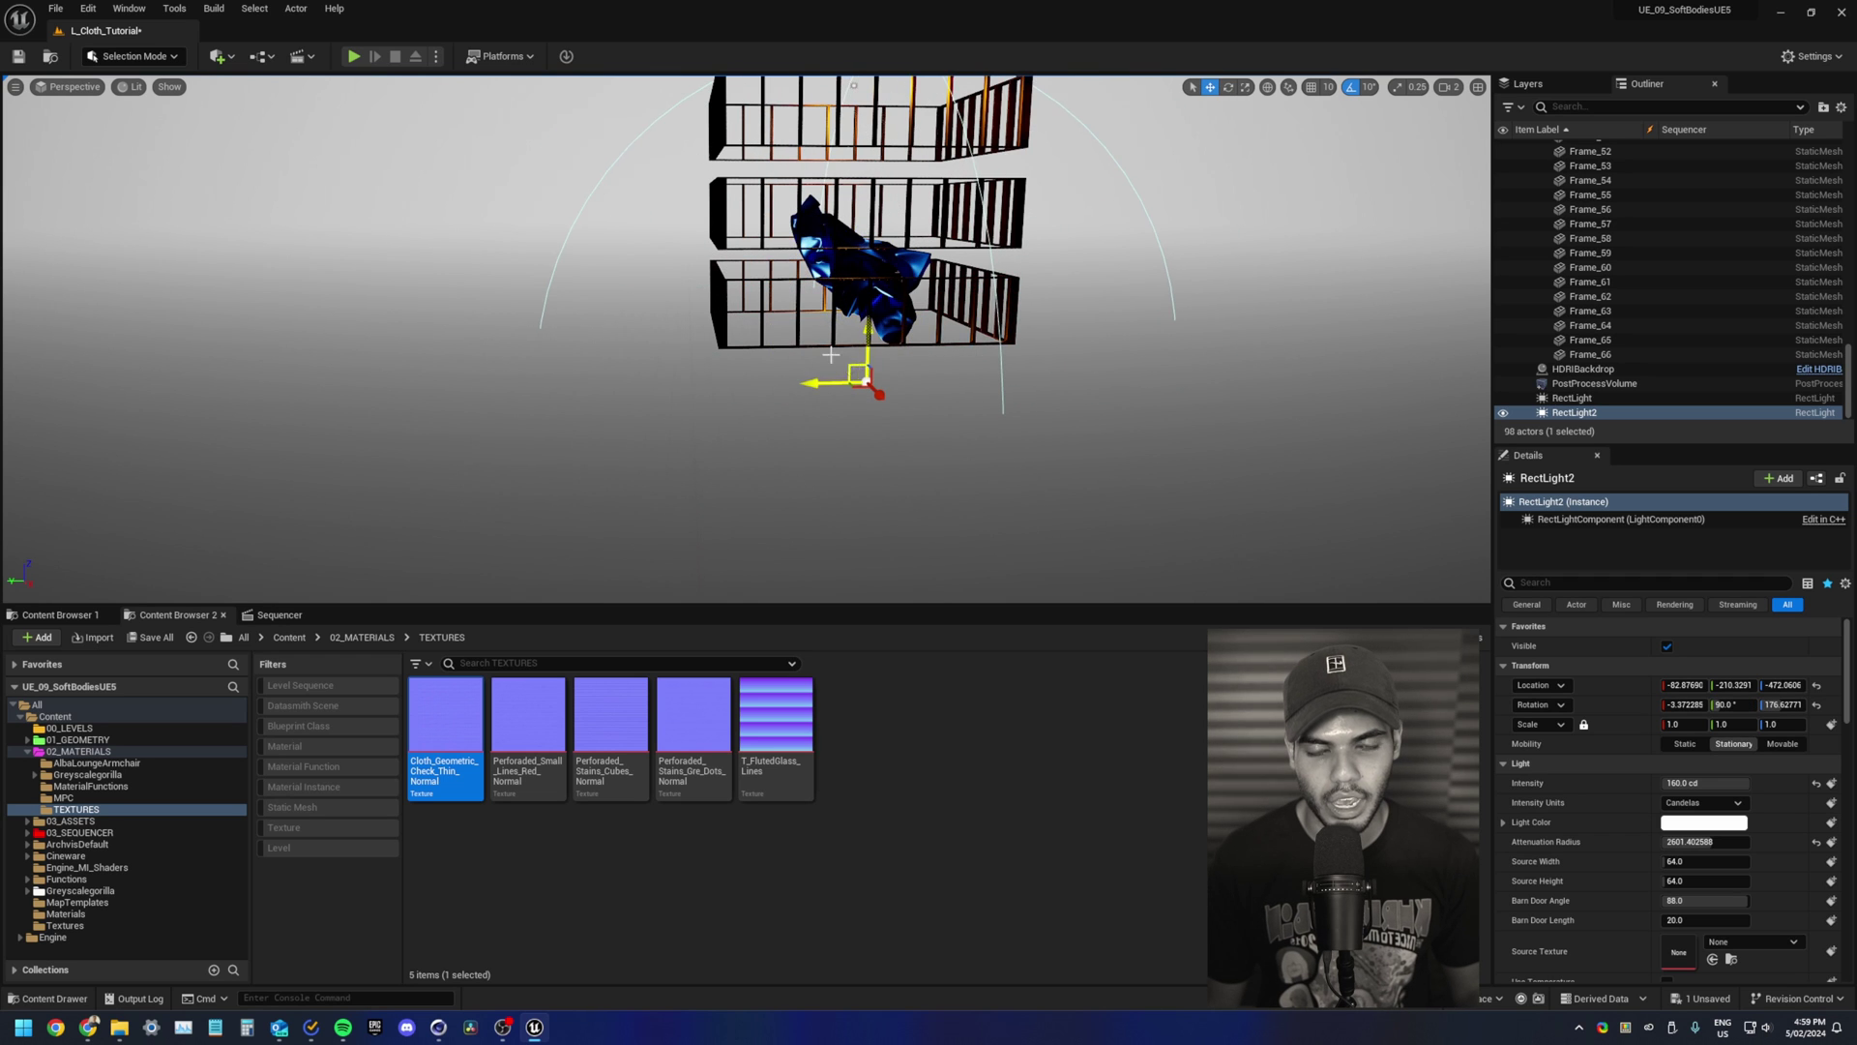
right_click_drag(817, 340, 1006, 319)
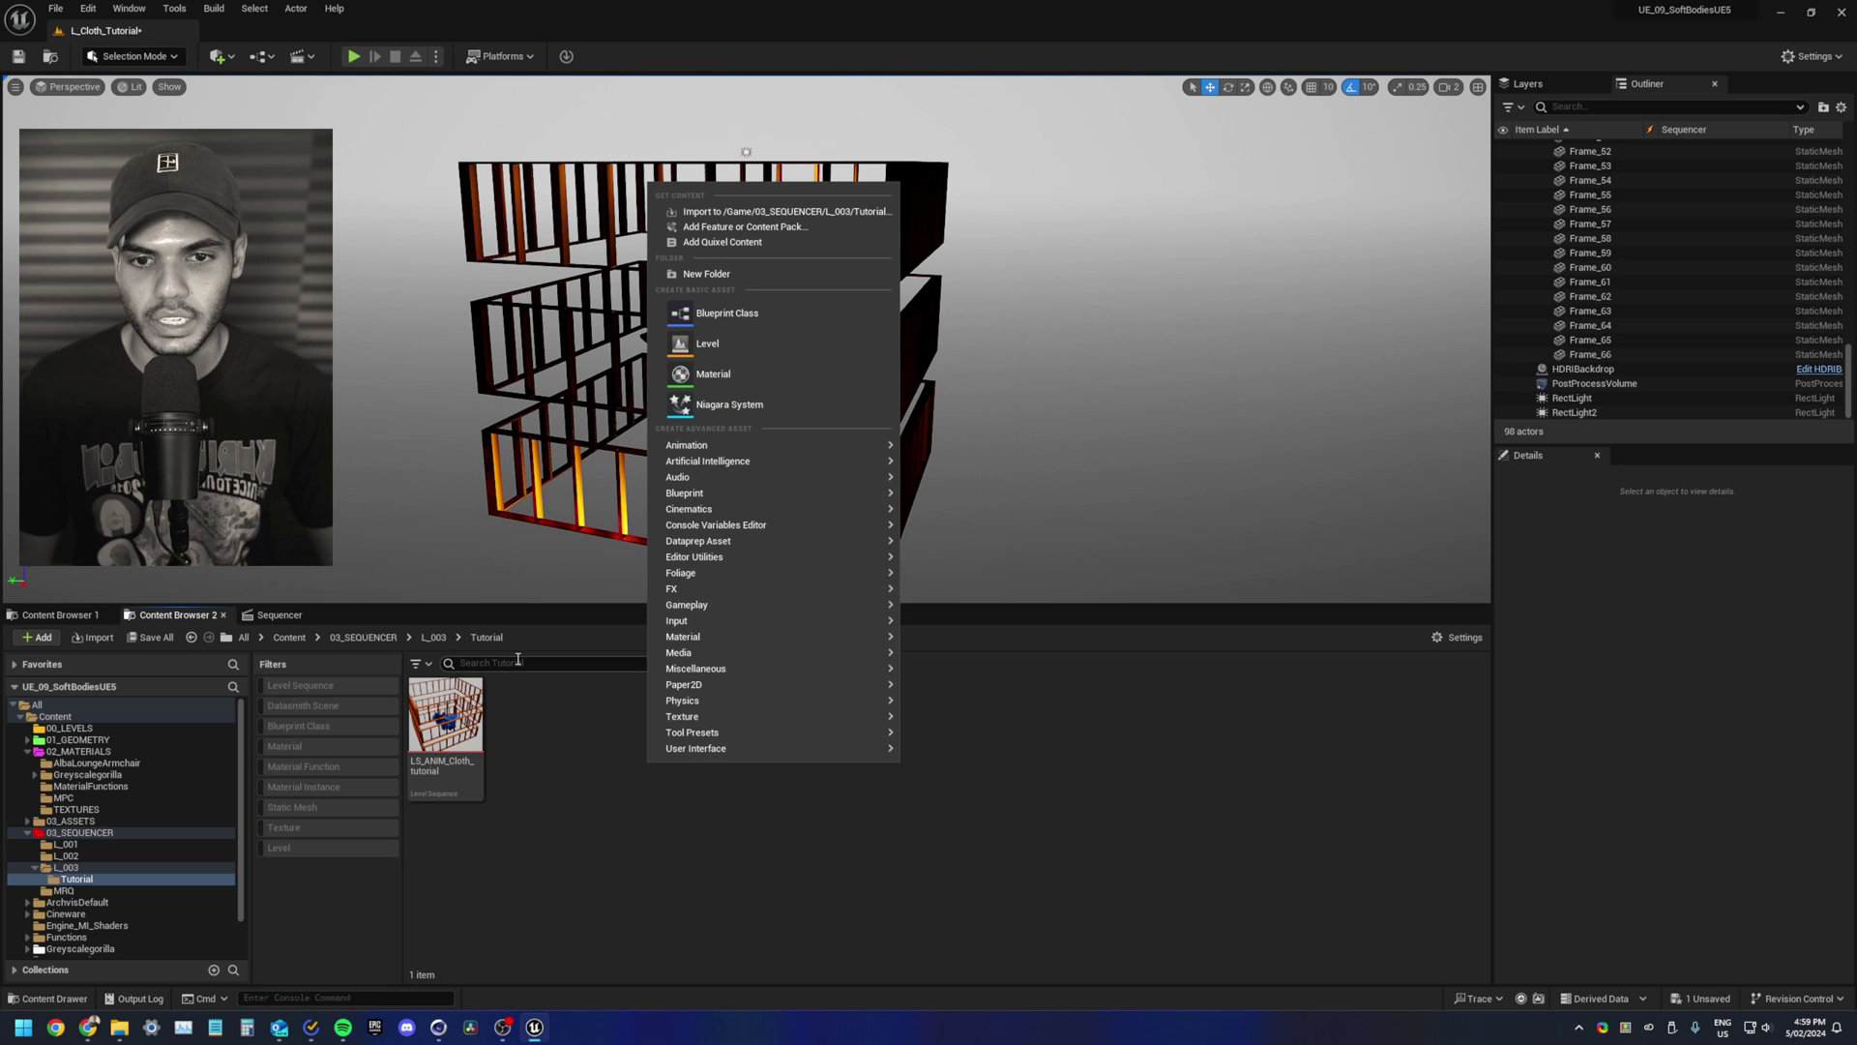
Step: Create a second level sequence named LS_Cloth_Tutorial_s1 in the Tutorial folder and open it in Sequencer
mouse_move(689, 508)
left_click(967, 528)
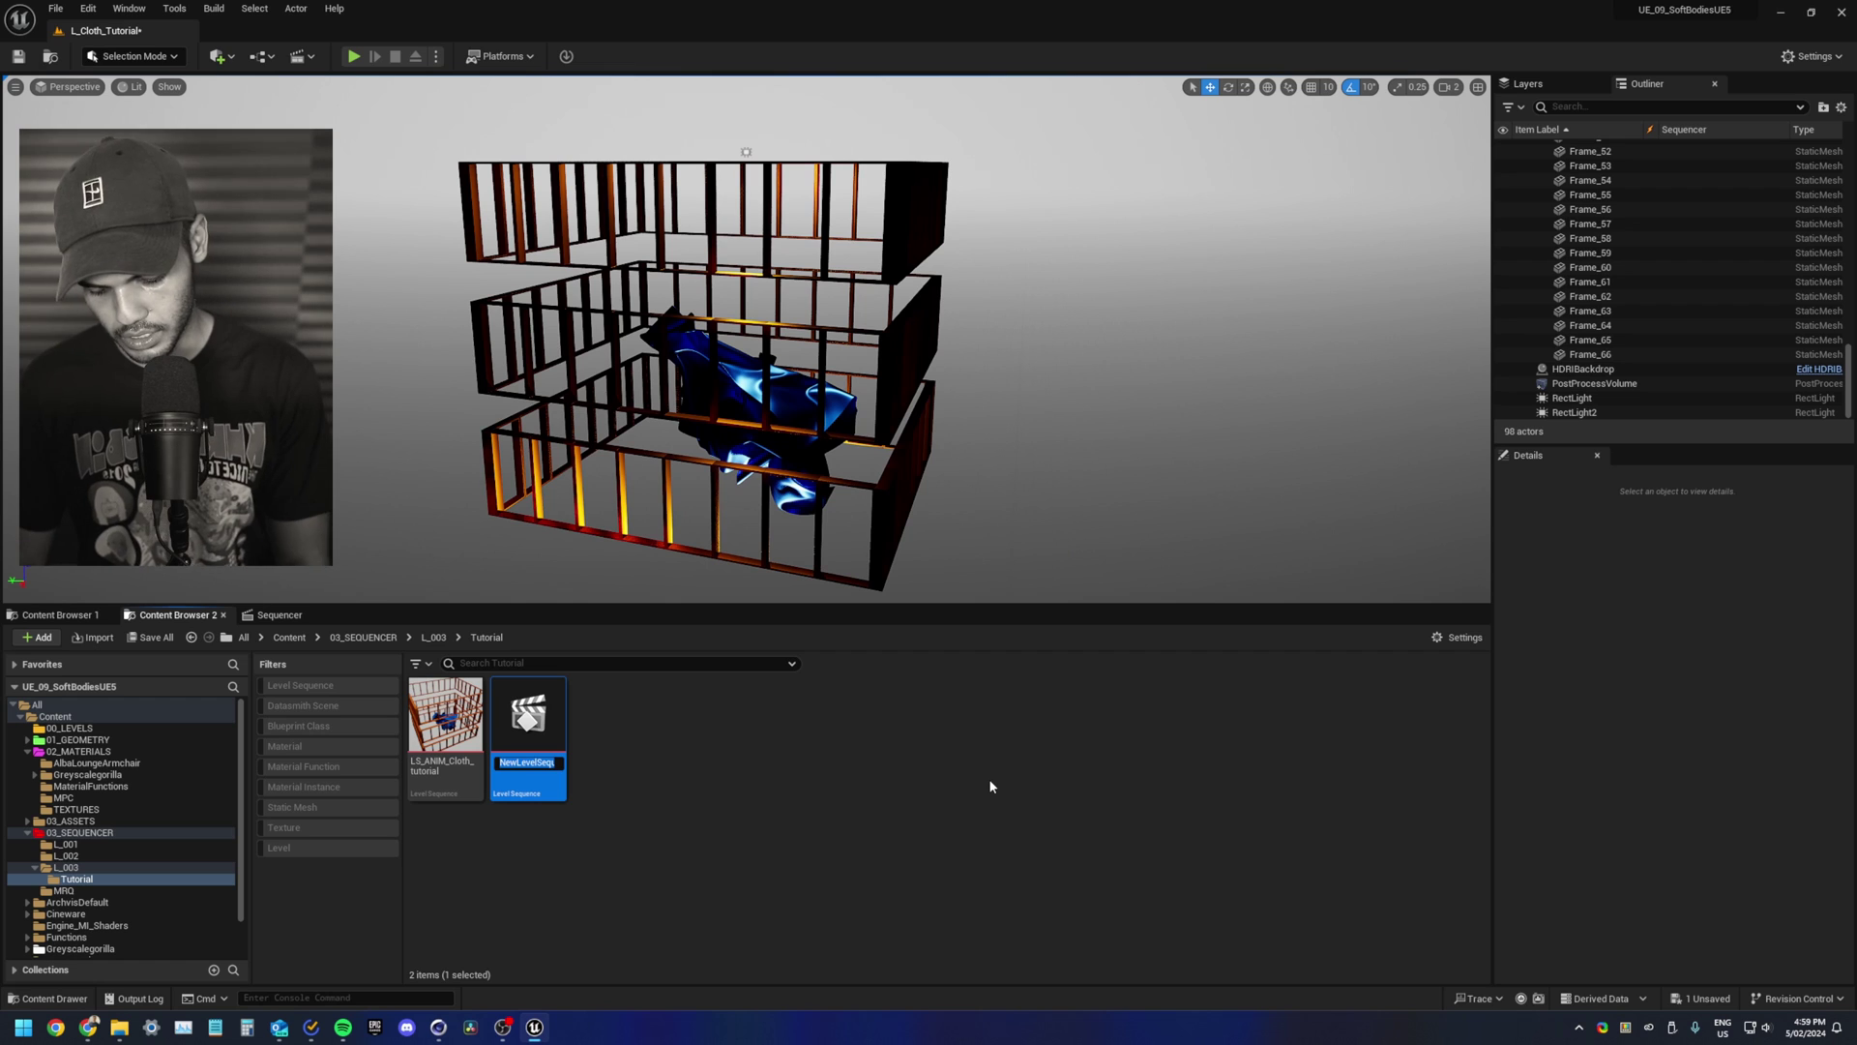
type("LS_Cl")
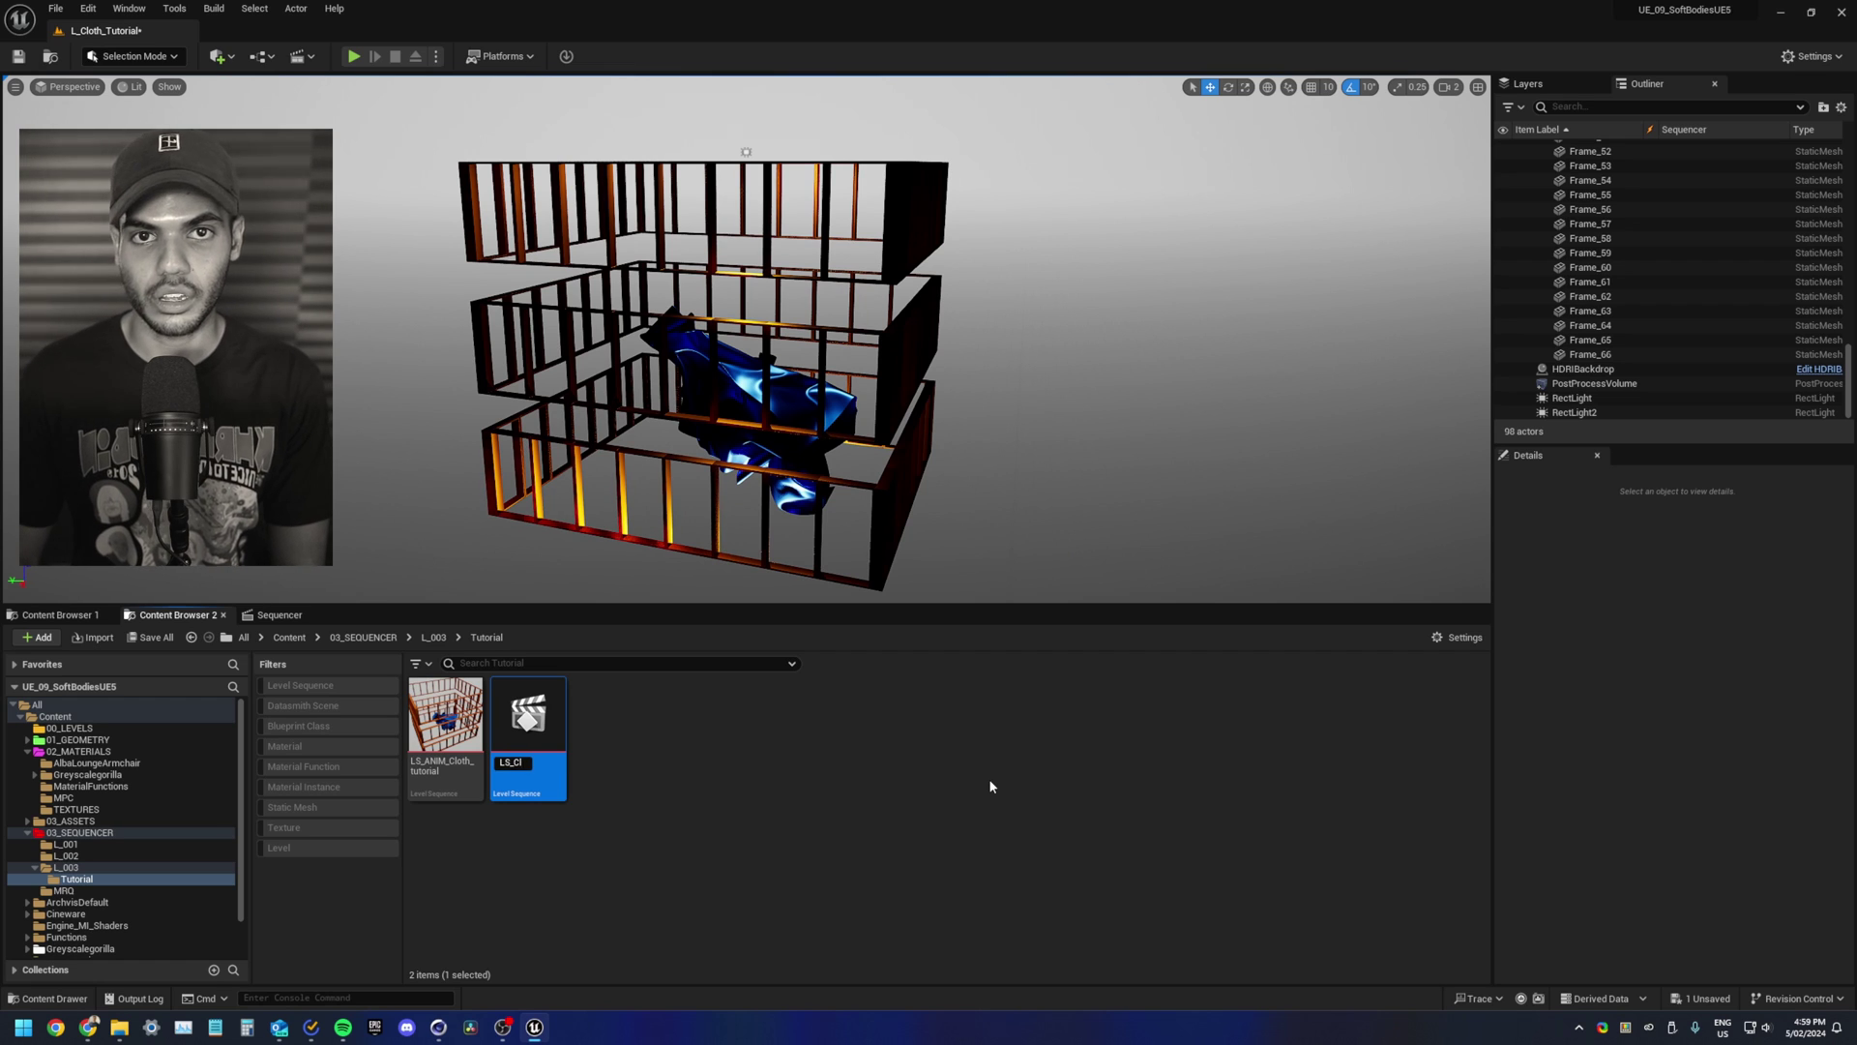
type("oth_")
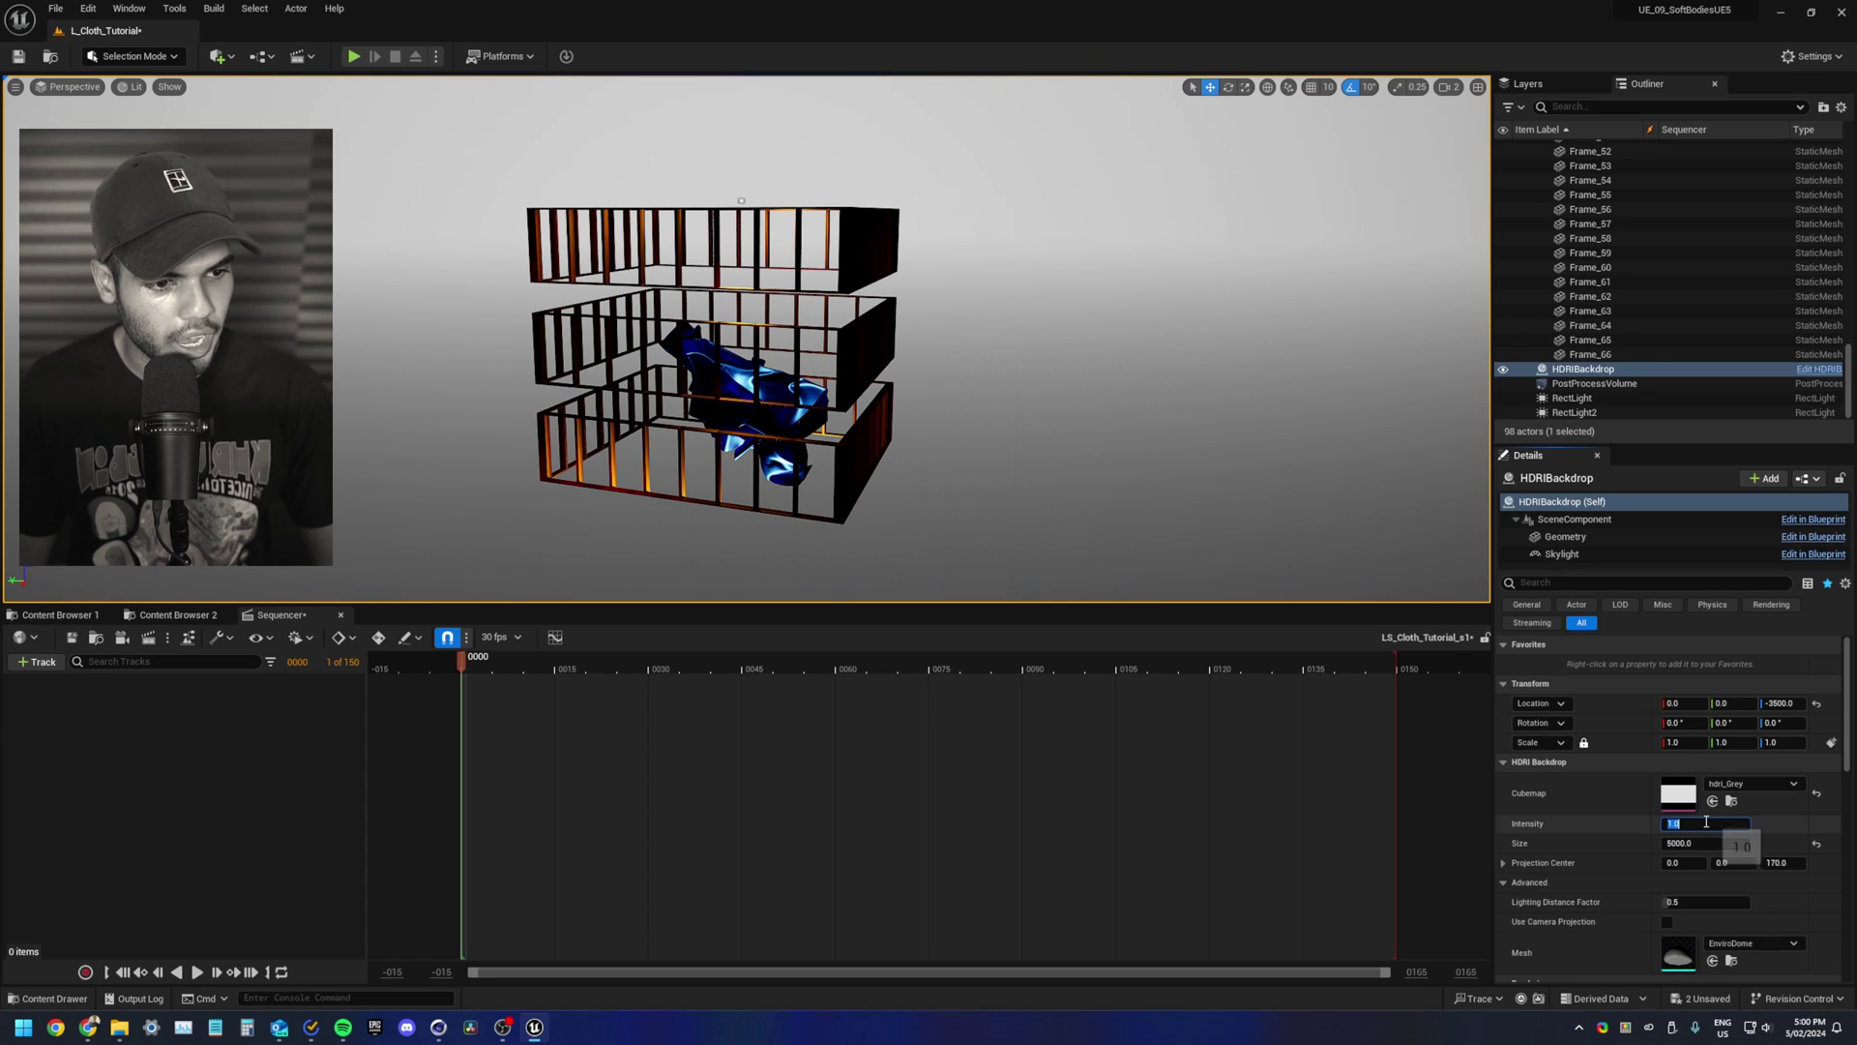
Step: Set the HDRIBackdrop's intensity to 2.0
type("2")
key("Return")
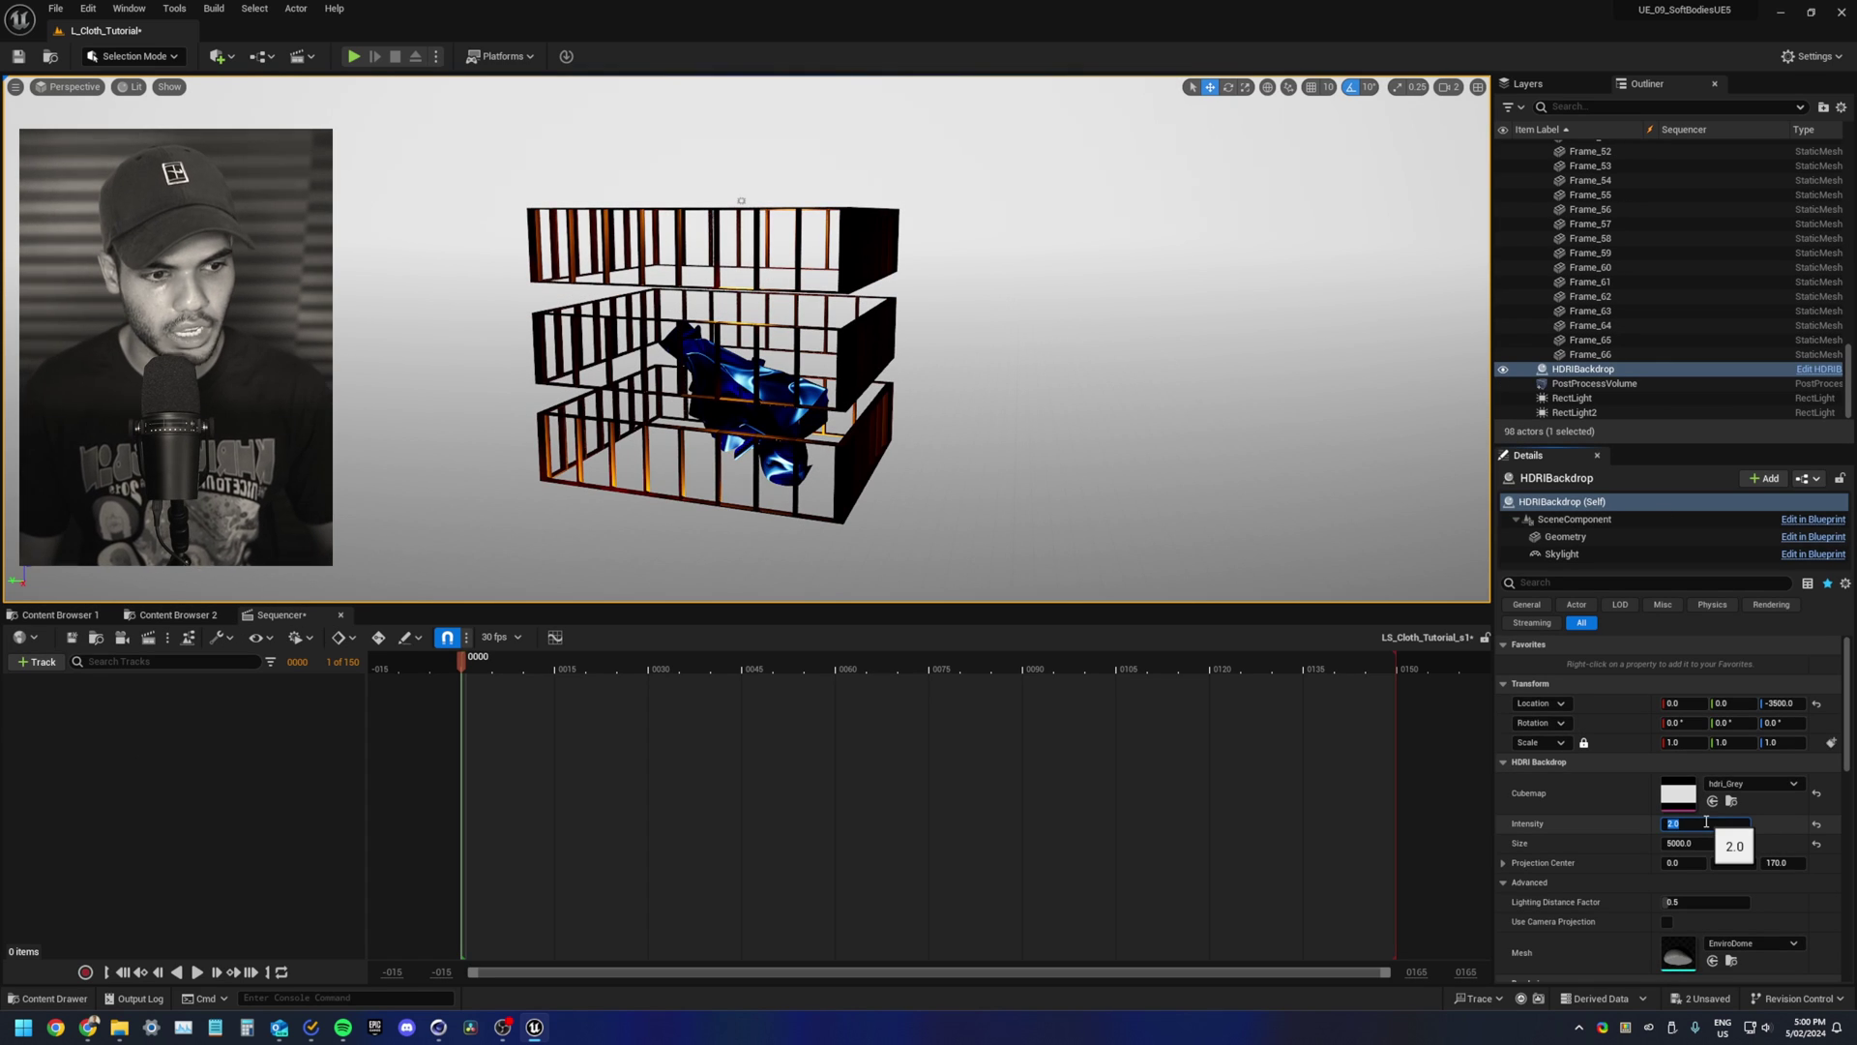
Step: Set the HDRIBackdrop's intensity to 3.0
type("3")
key("Return")
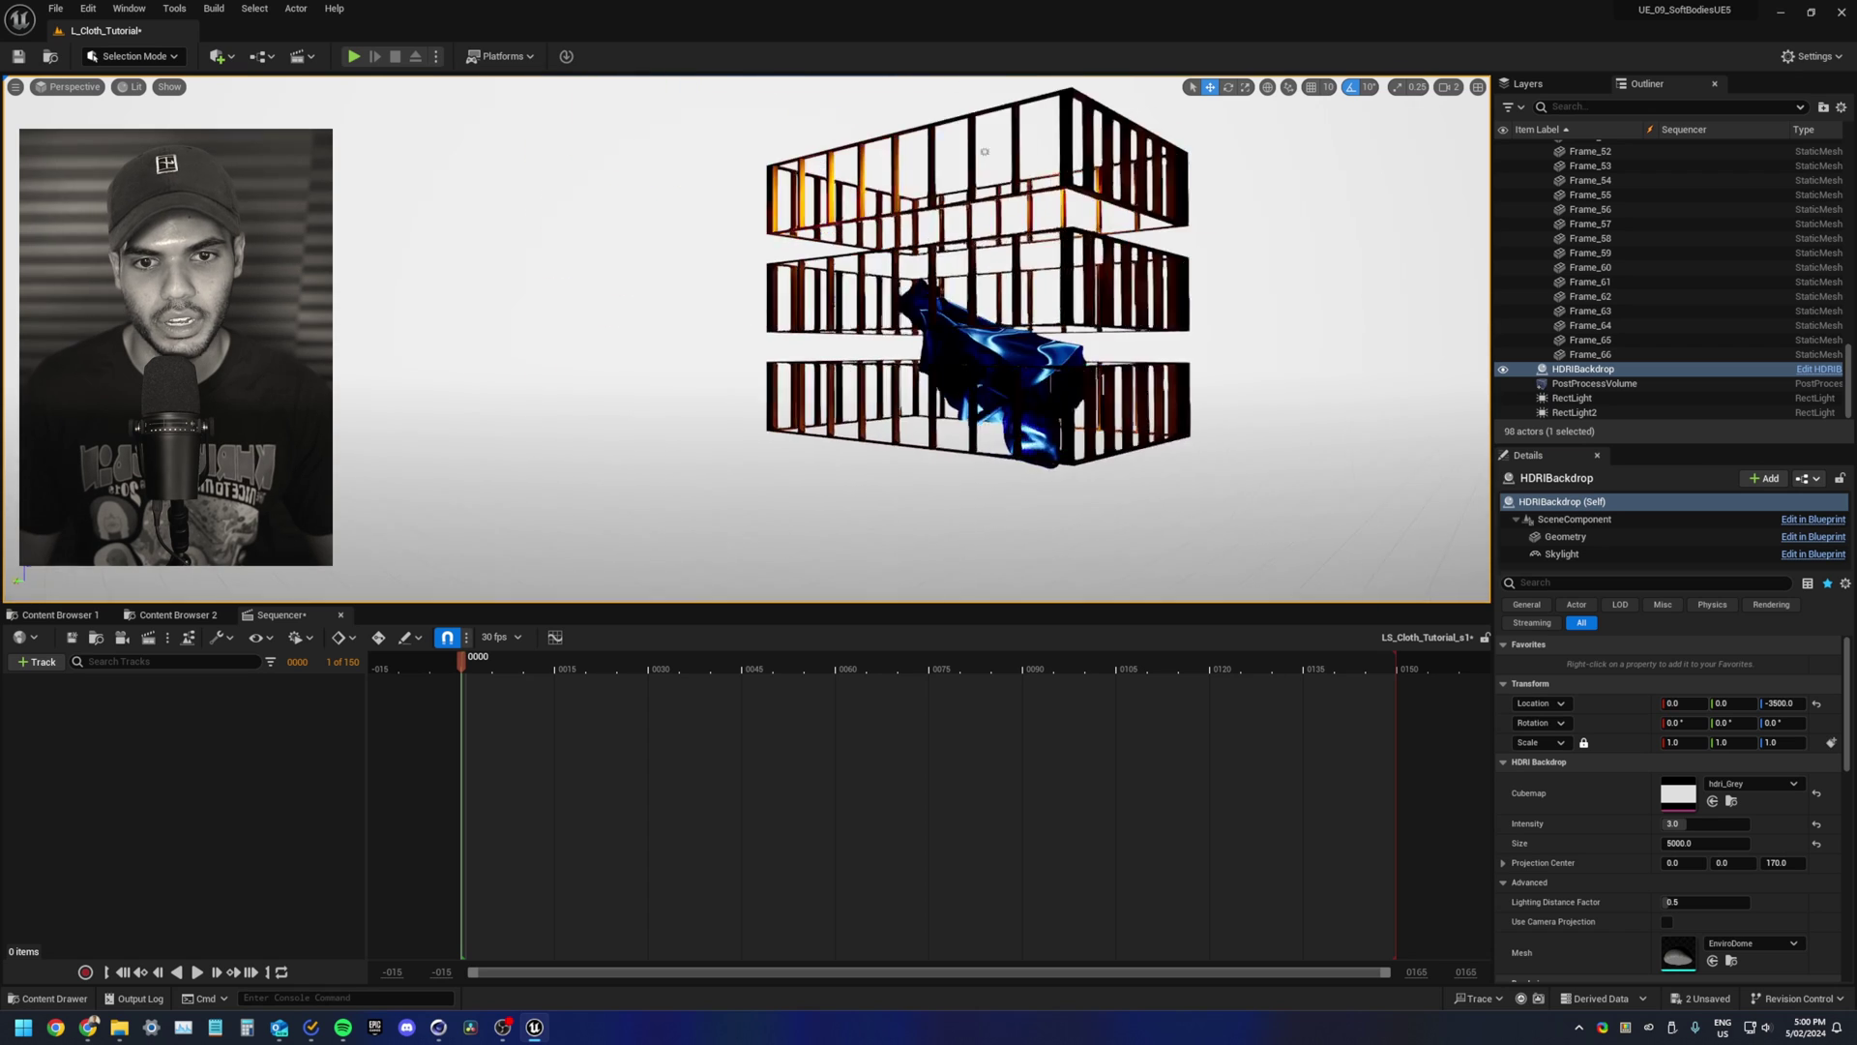
left_click_drag(929, 339, 696, 406, "alt")
Step: Save the level and all other unsaved assets
left_click(58, 615)
left_click(152, 636)
left_click(1040, 671)
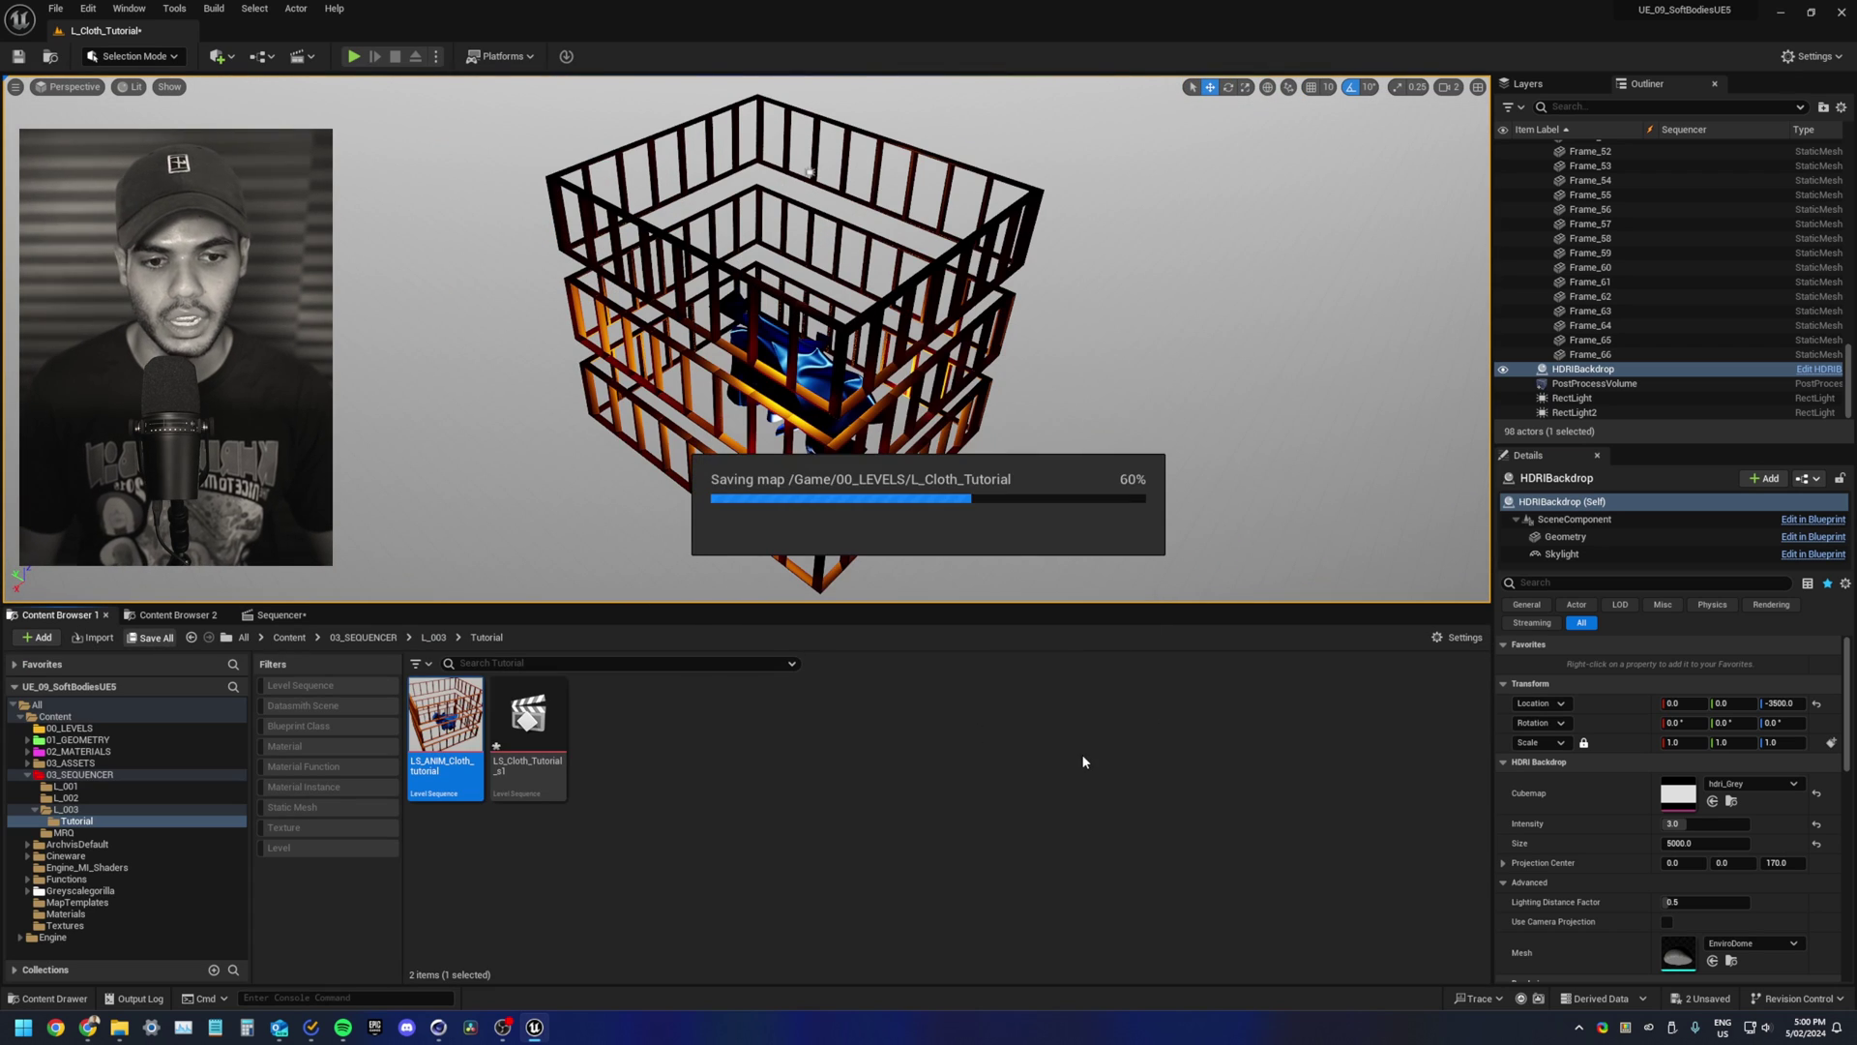
Step: Add a Subsequence track to LS_Cloth_Tutorial_s1 and set the sequence's end to frame 900
left_click(279, 615)
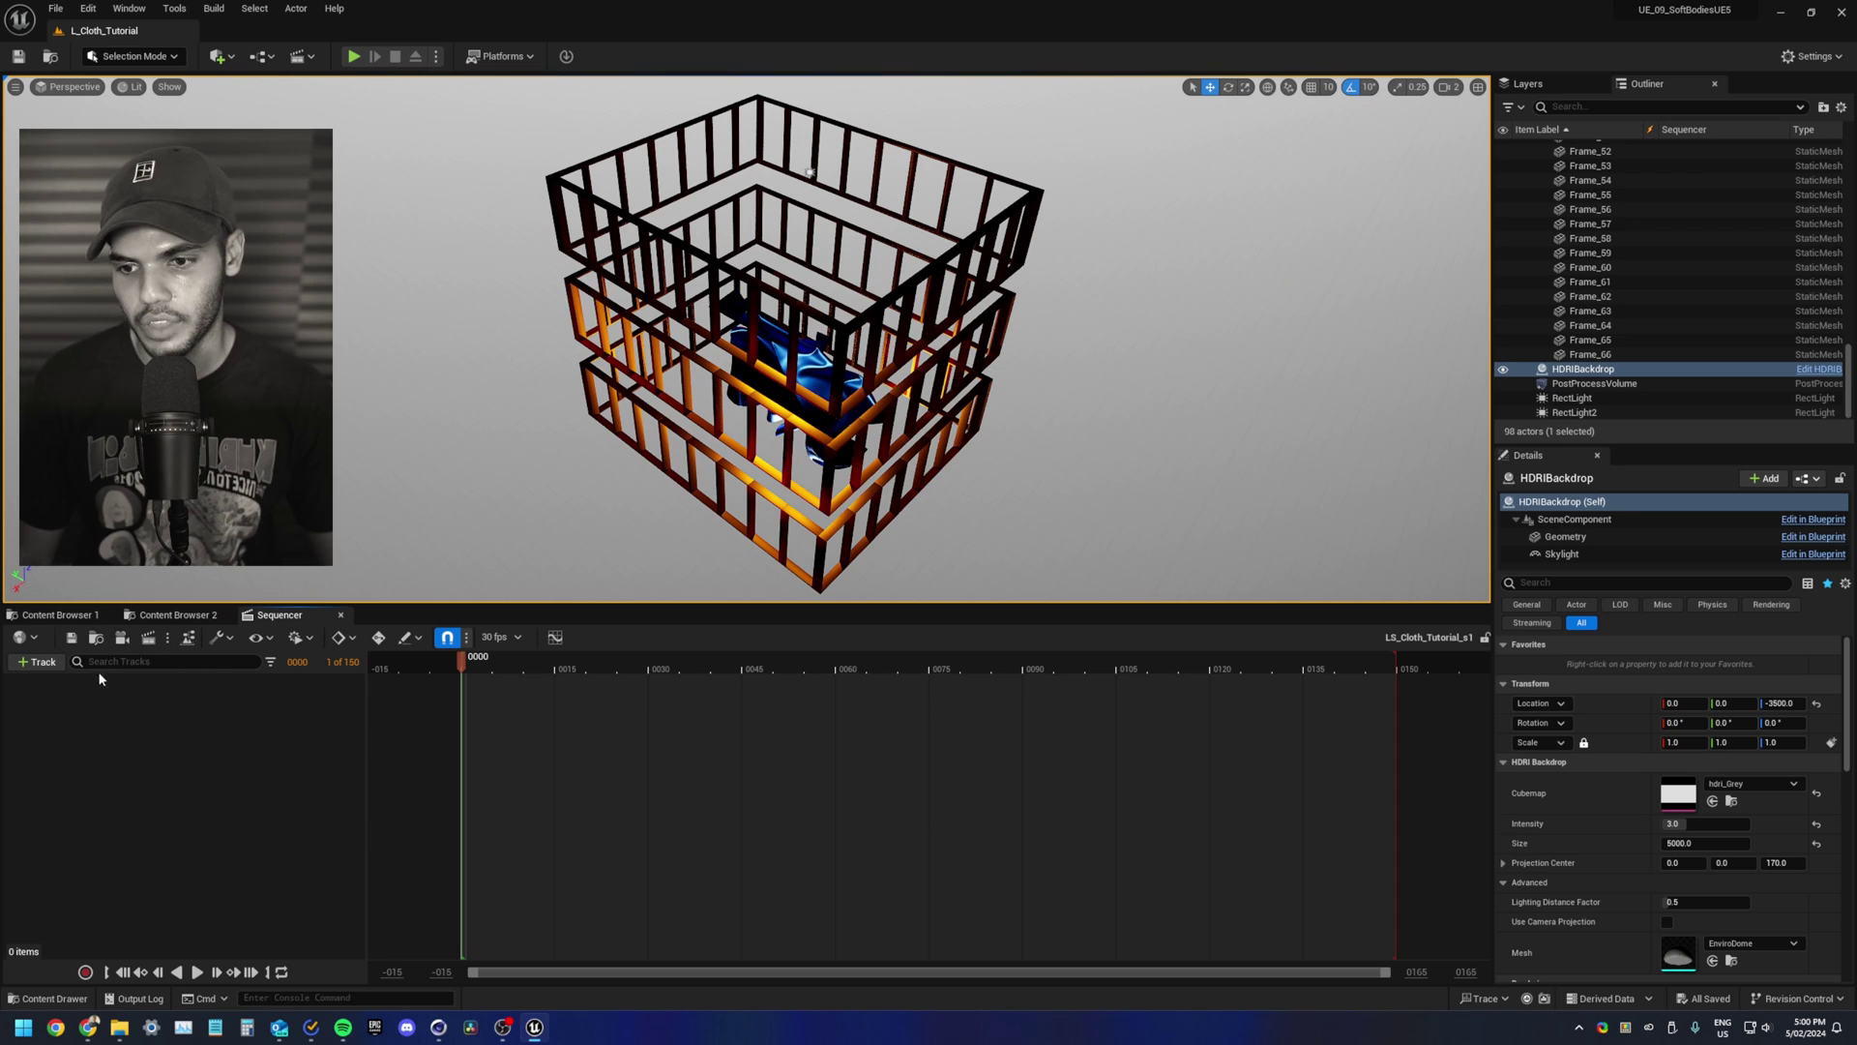
left_click(41, 661)
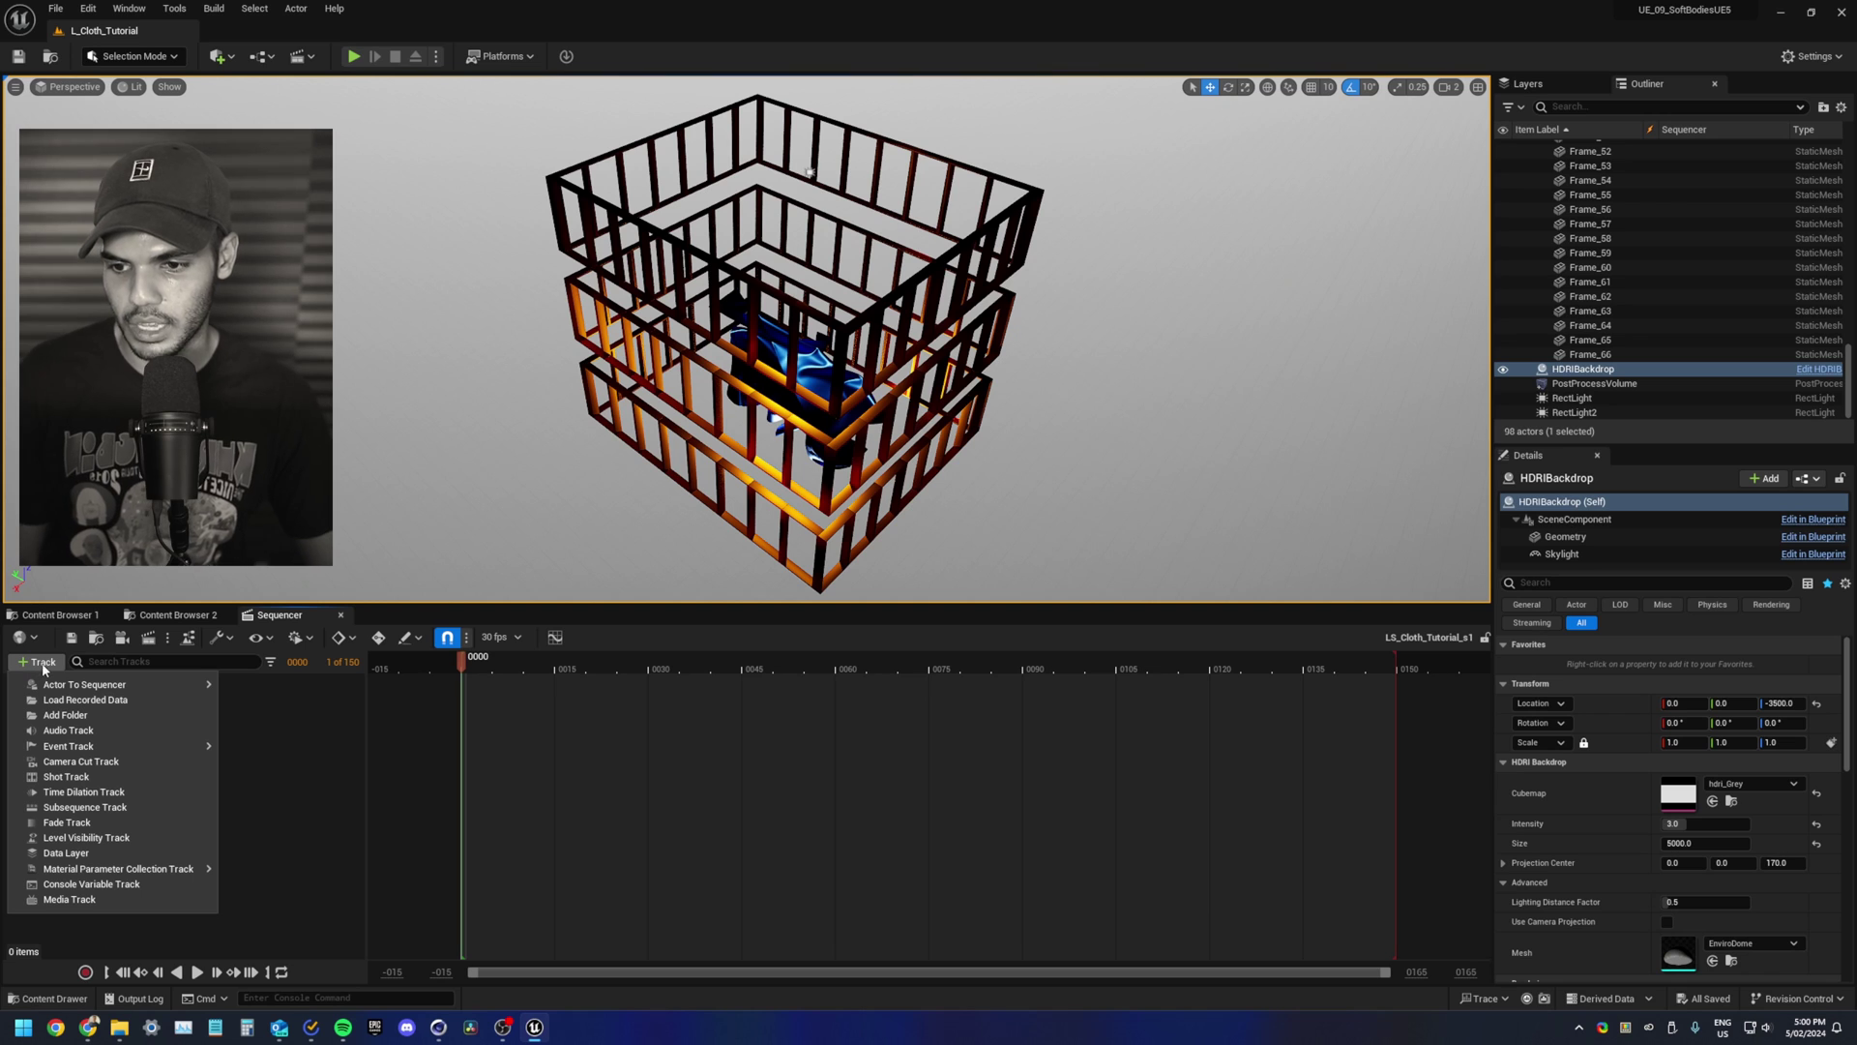
left_click(85, 807)
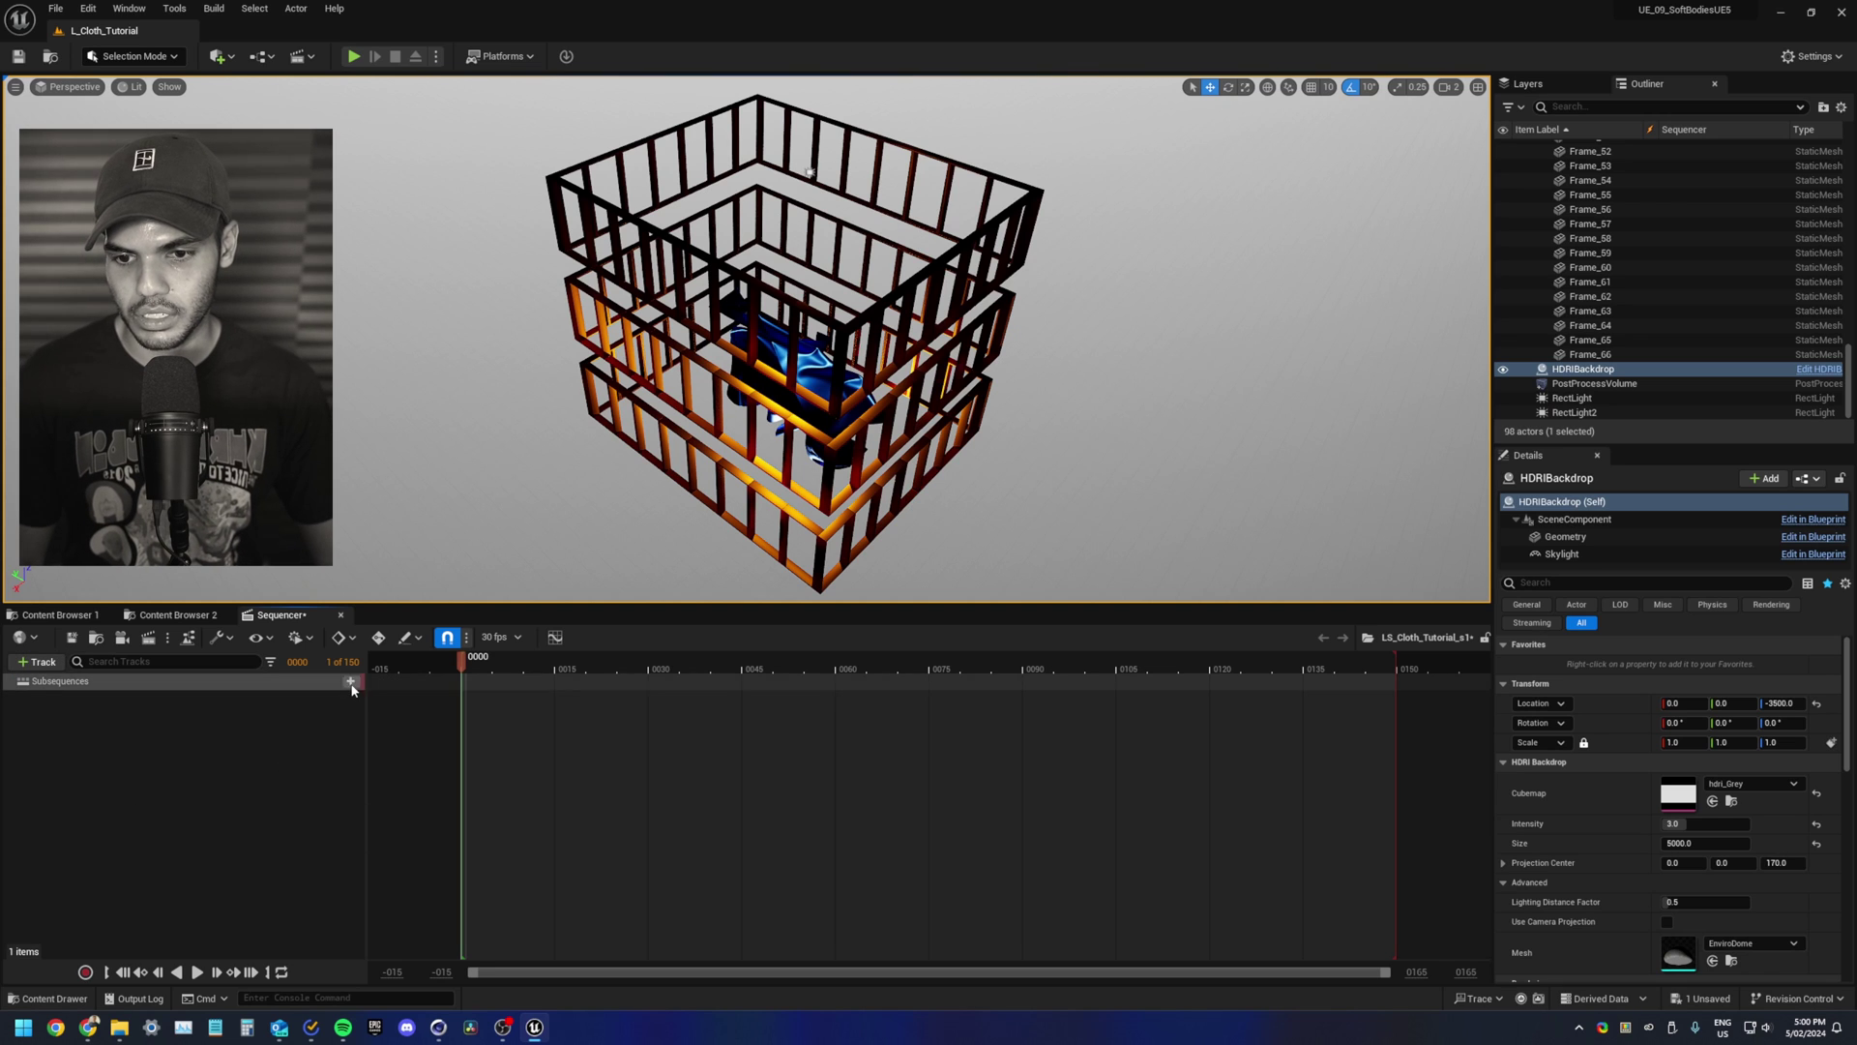
type("900")
key("Return")
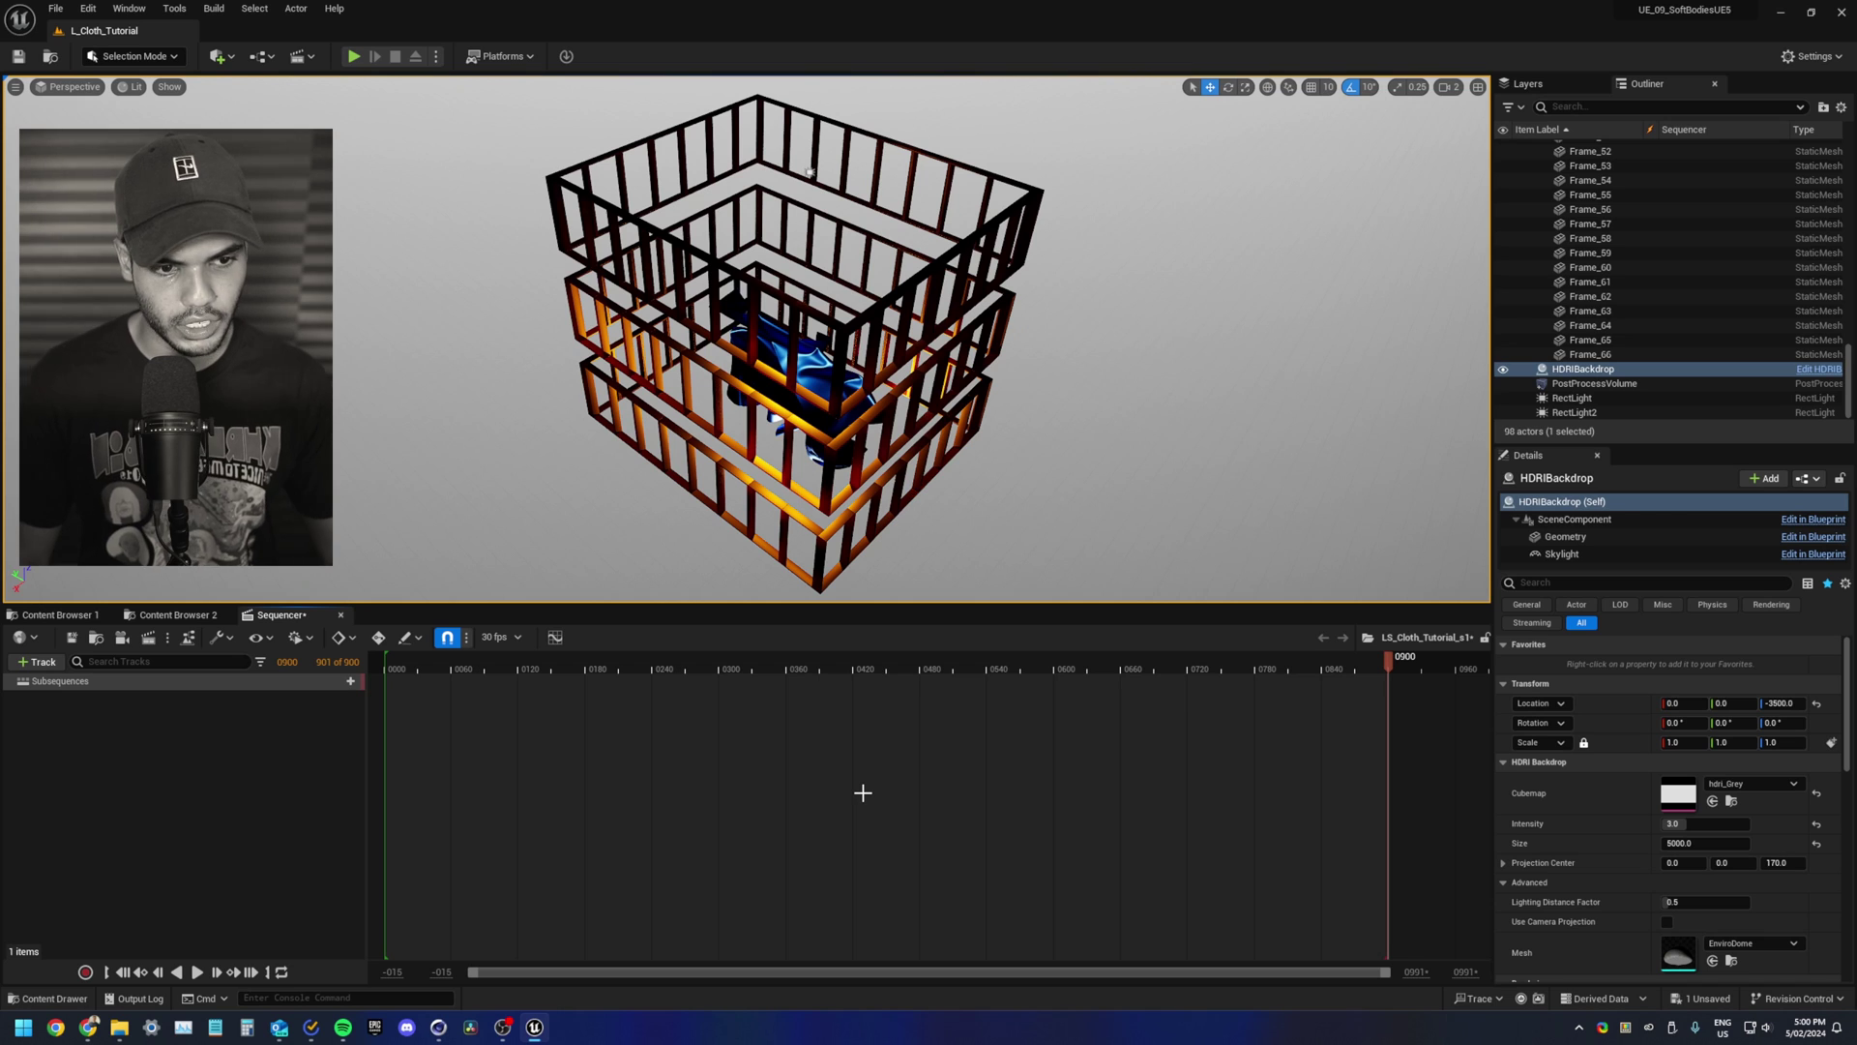
Step: Insert the LS_ANIM_Cloth_tutorial level sequence into the Subsequences track
left_click(350, 681)
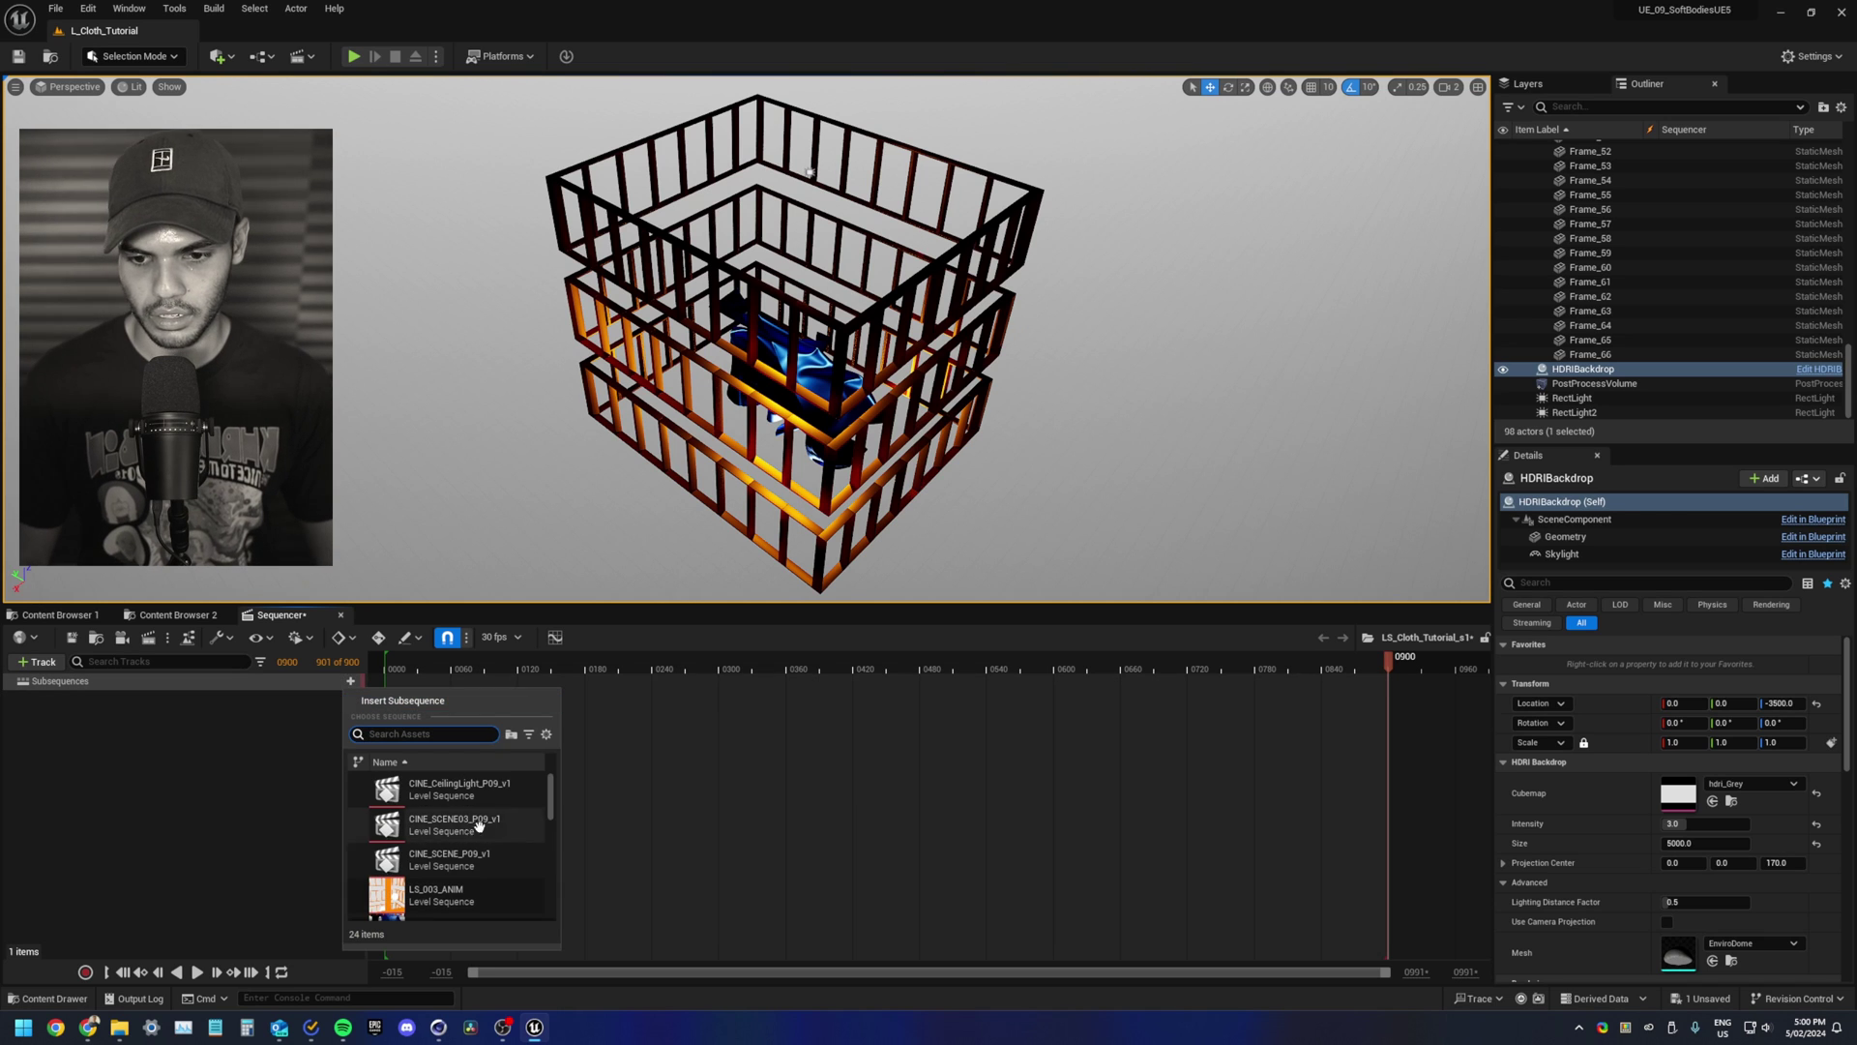
scroll(418, 772, "down", 1)
scroll(418, 773, "down", 2)
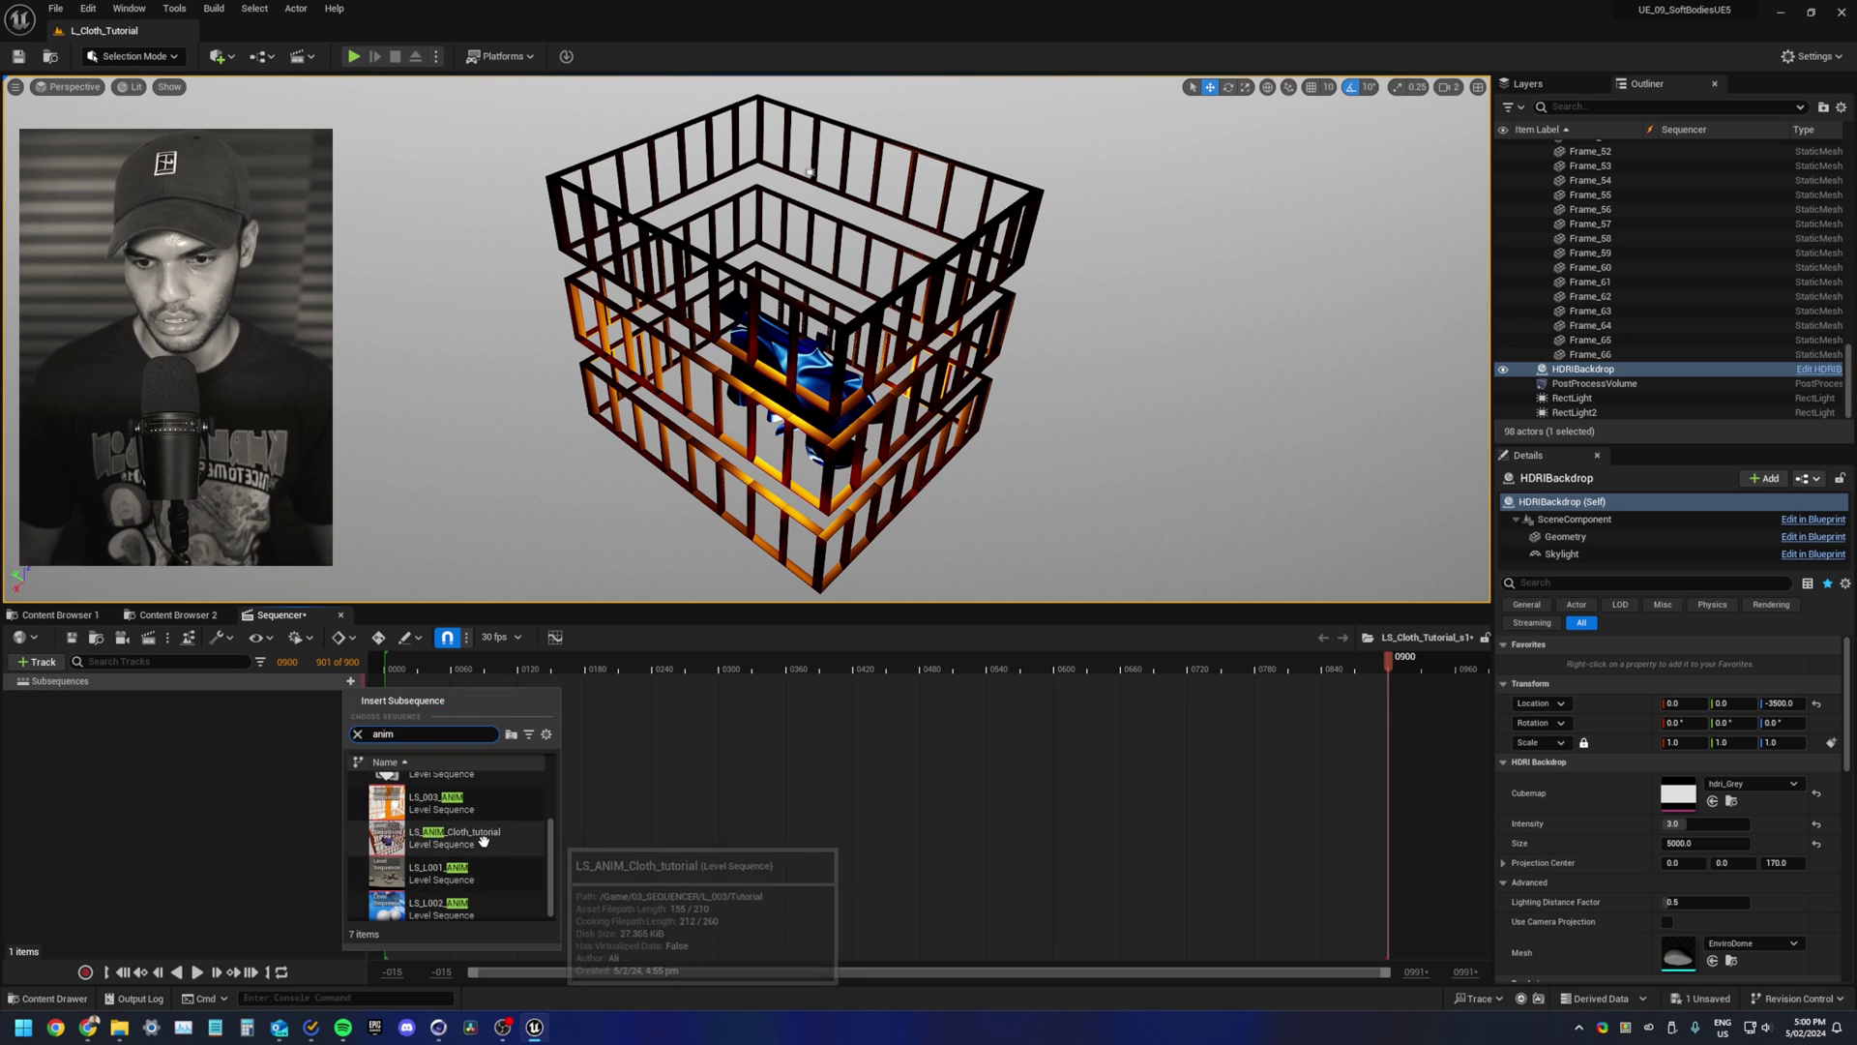
left_click(464, 841)
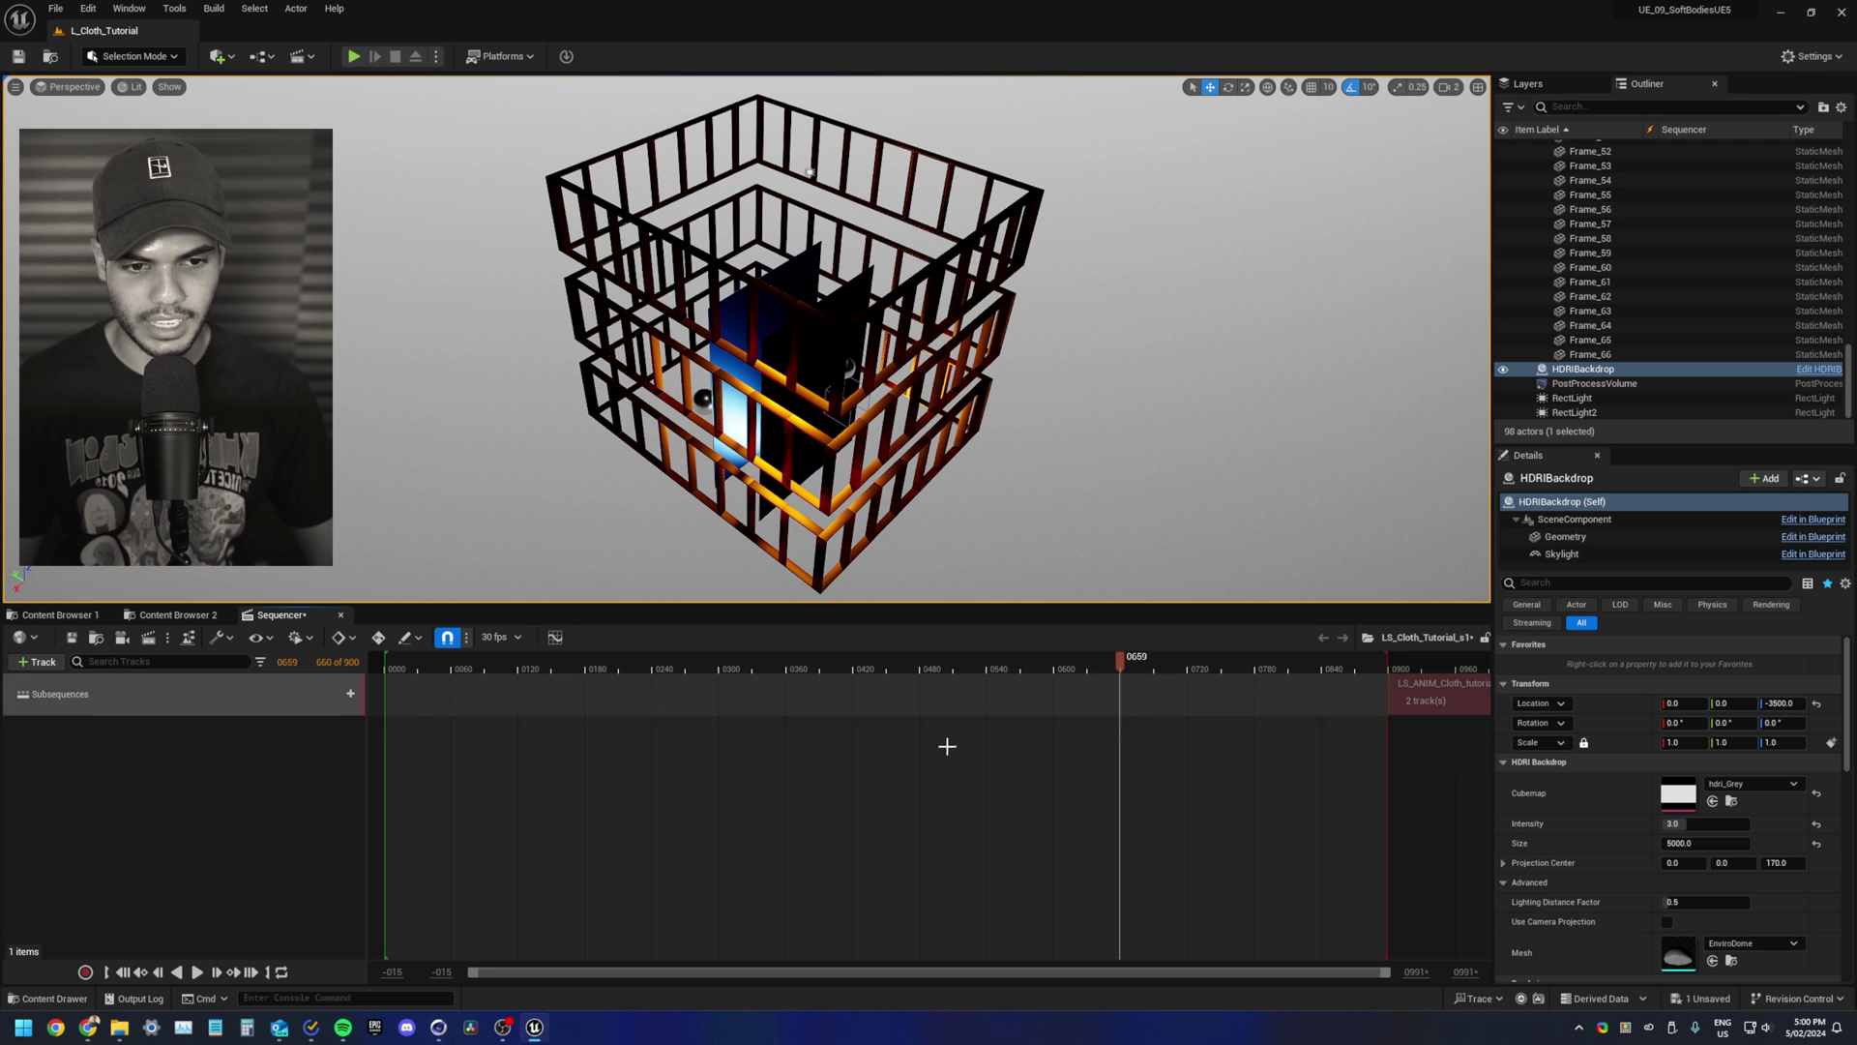
Step: Return to frame 0 and move the LS_ANIM_Cloth_tutorial clip so that it starts there
left_click(118, 972)
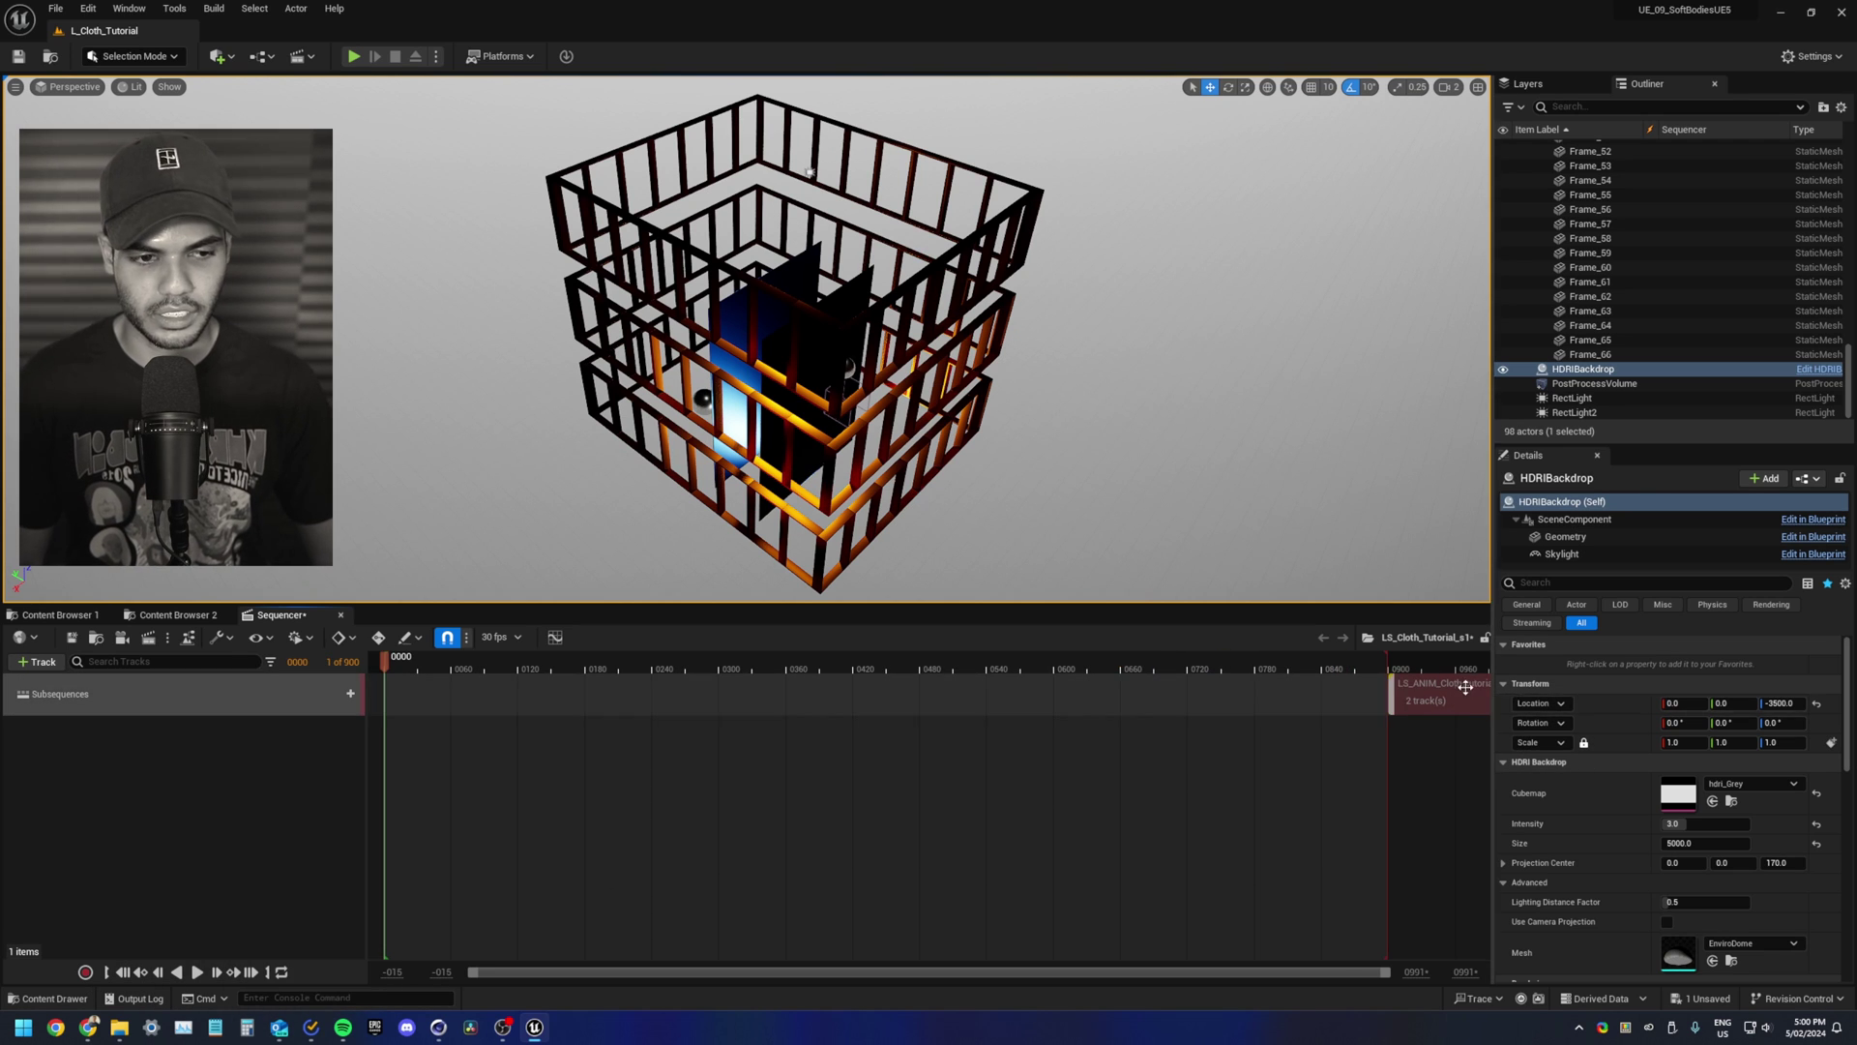
left_click_drag(1465, 684, 887, 688)
right_click_drag(851, 386, 822, 368)
key("space")
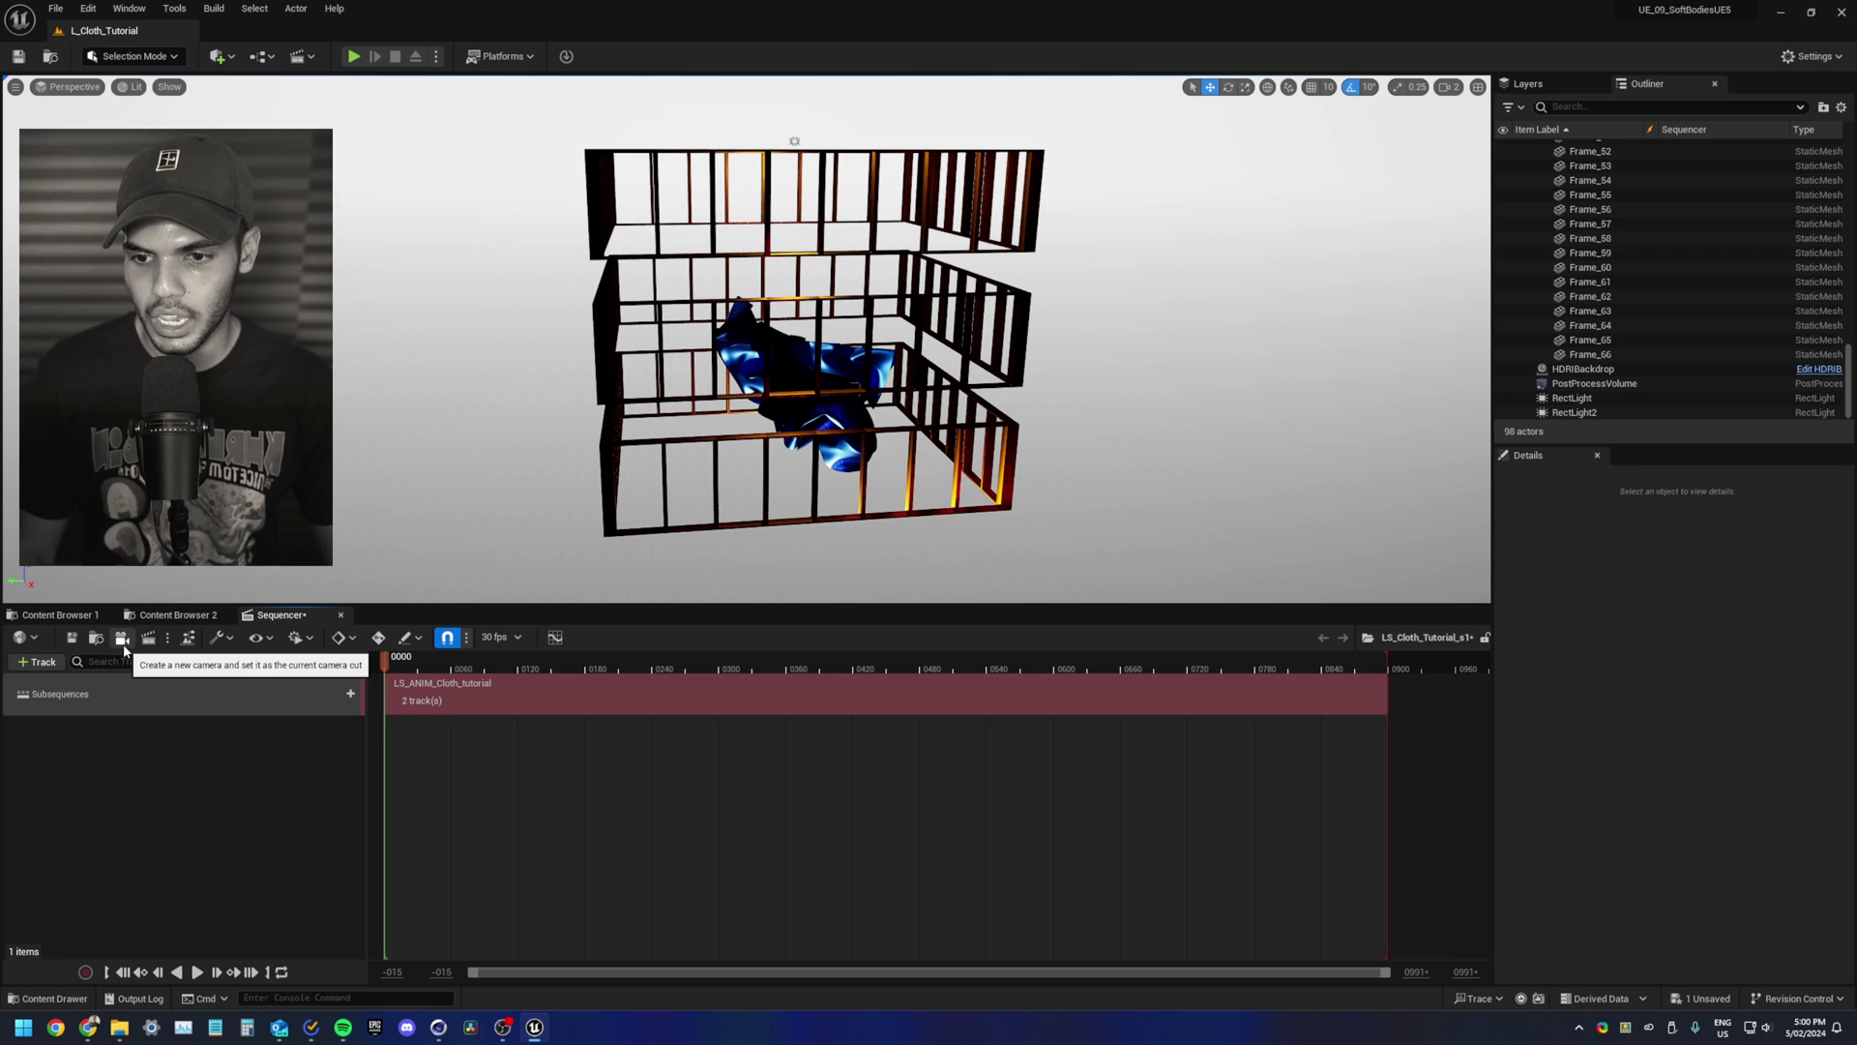
Step: Add a cine camera framing the windows and slide the LS_ANIM_Cloth_tutorial clip earlier so it ends near frame 680
left_click(123, 646)
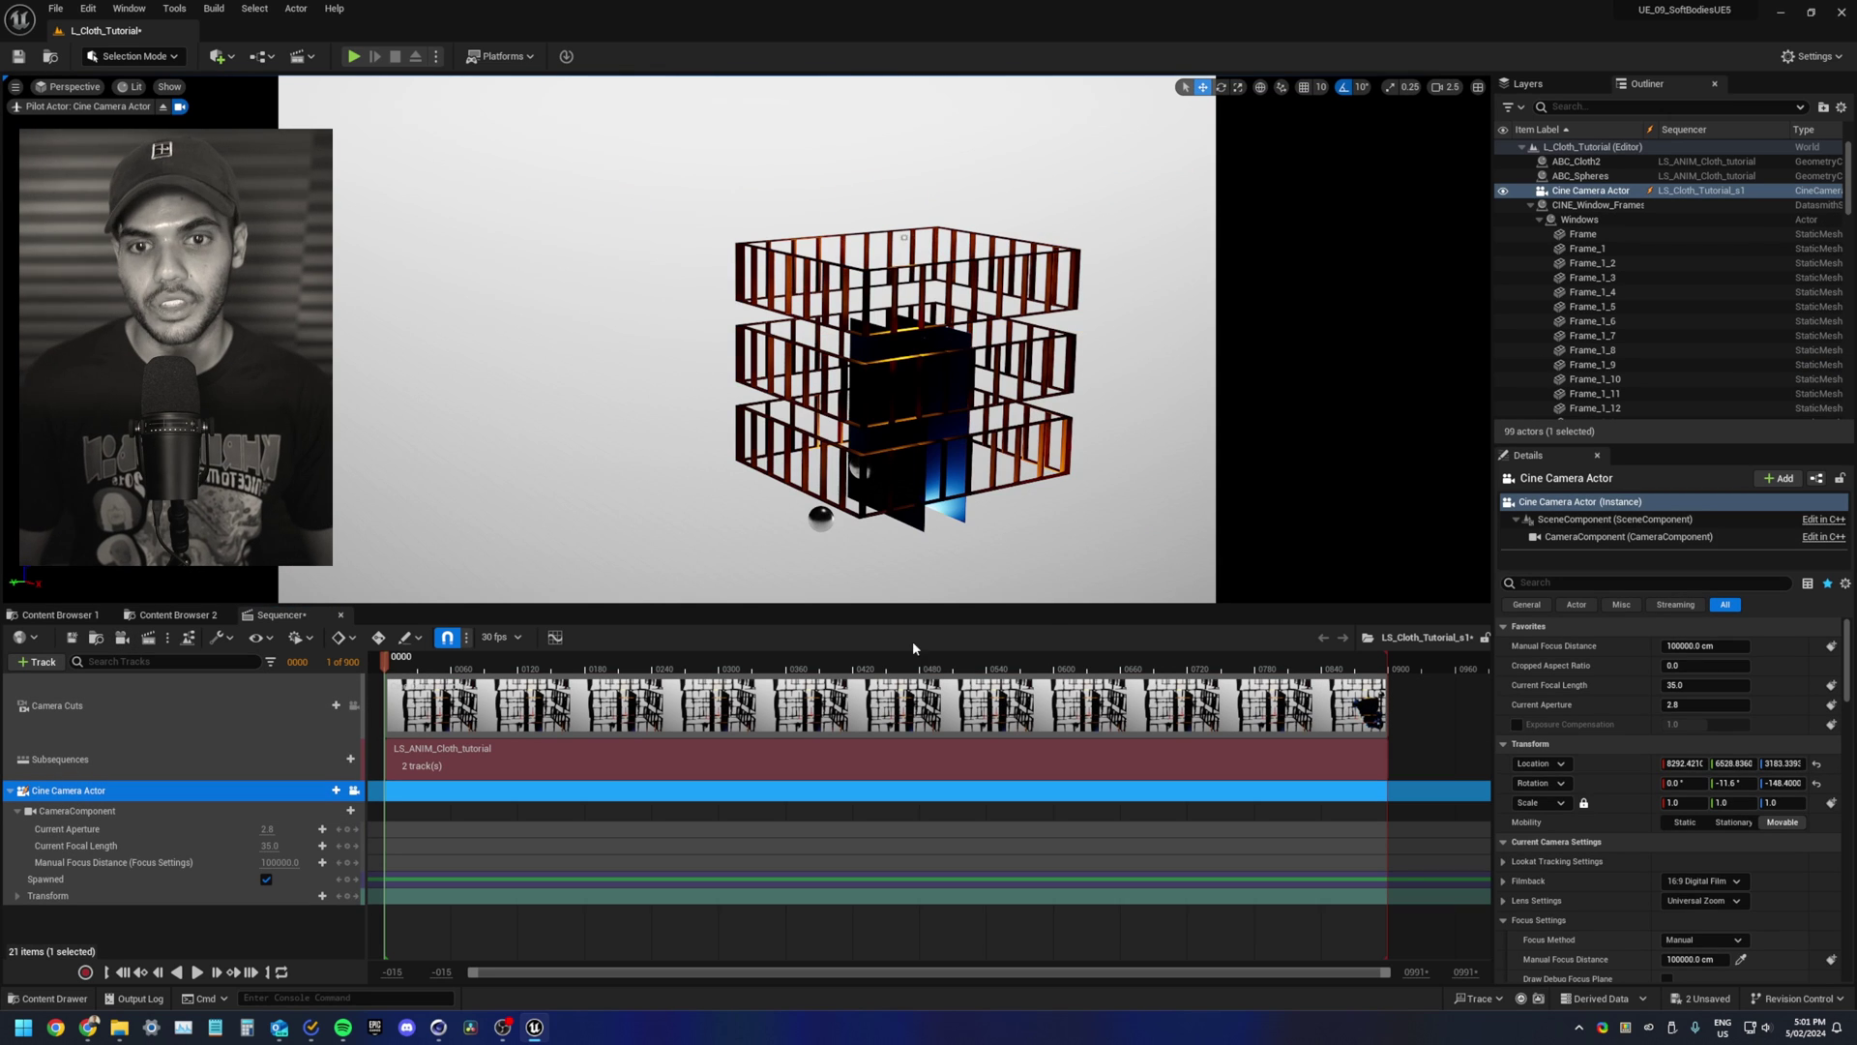
right_click_drag(870, 435, 899, 400)
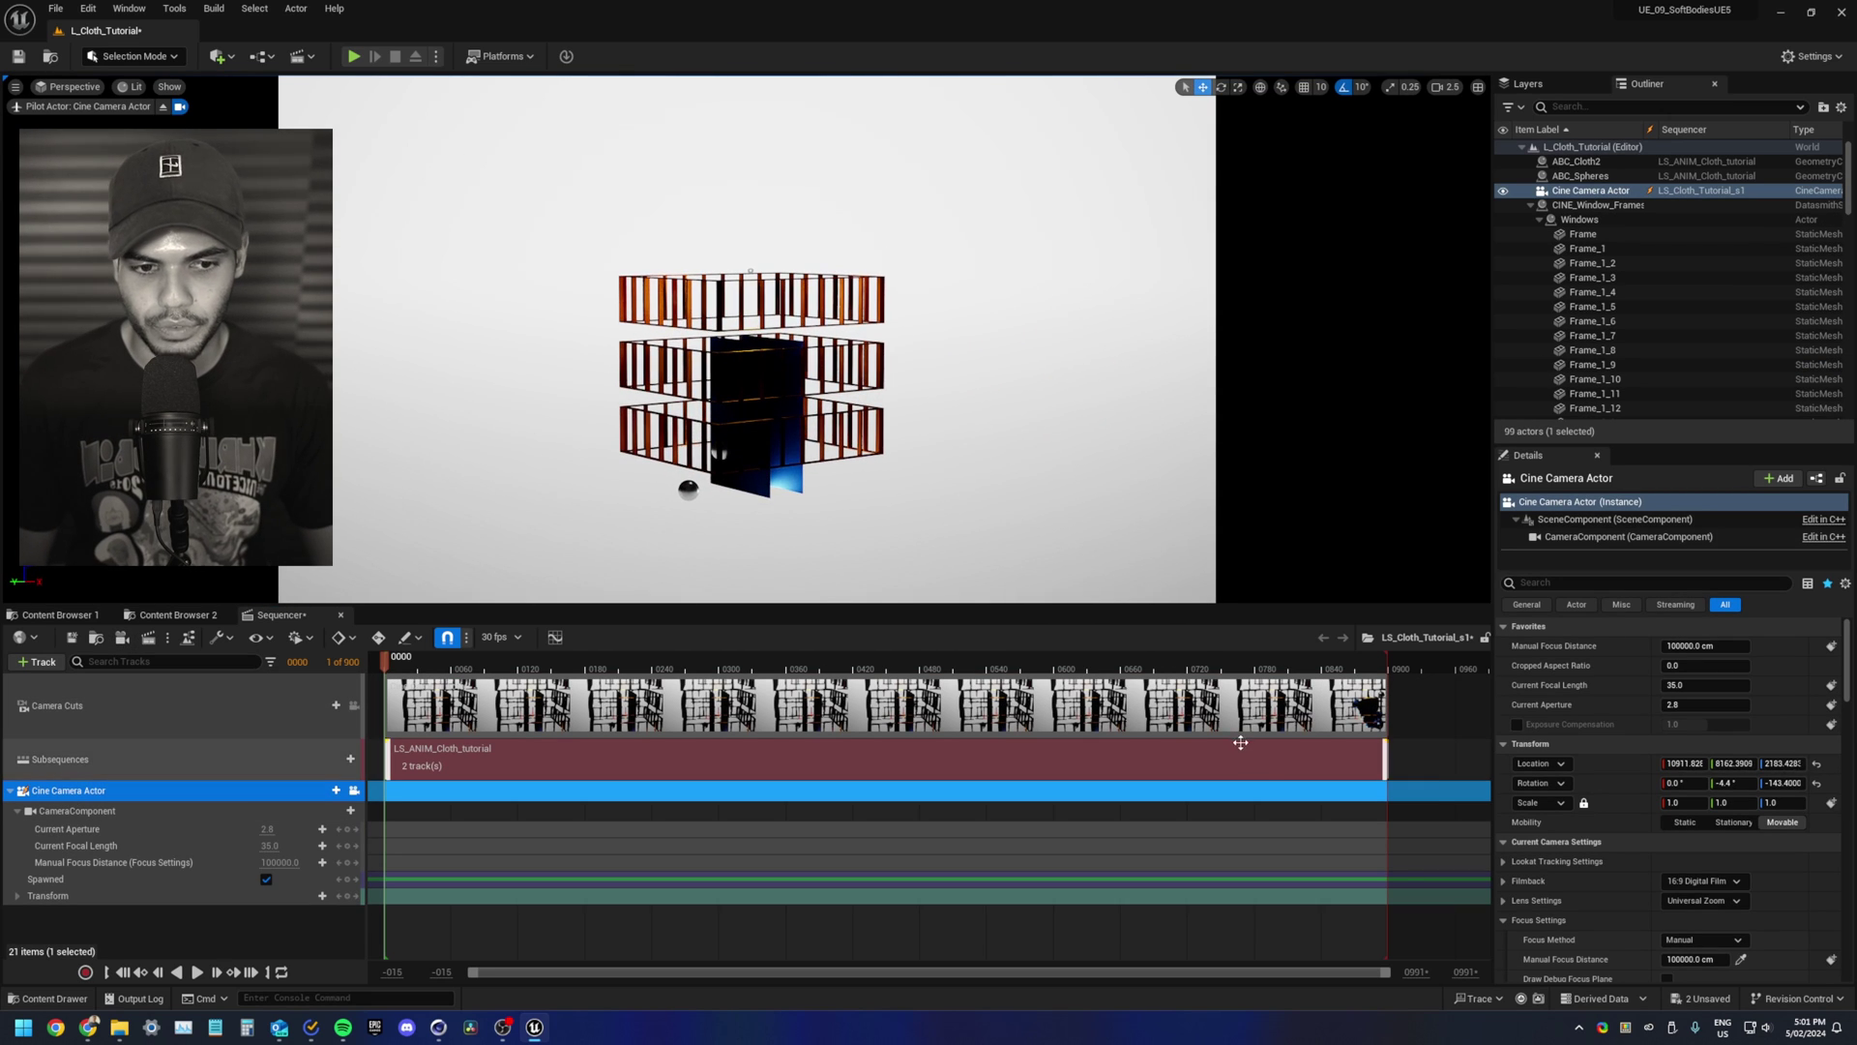
left_click_drag(1240, 742, 1026, 771)
right_click_drag(871, 436, 890, 378)
scroll(889, 416, "down", 2)
scroll(890, 387, "down", 2)
Step: Set the Cine Camera Actor's cropped aspect ratio to 0.5625 for a vertical frame
left_click(162, 790)
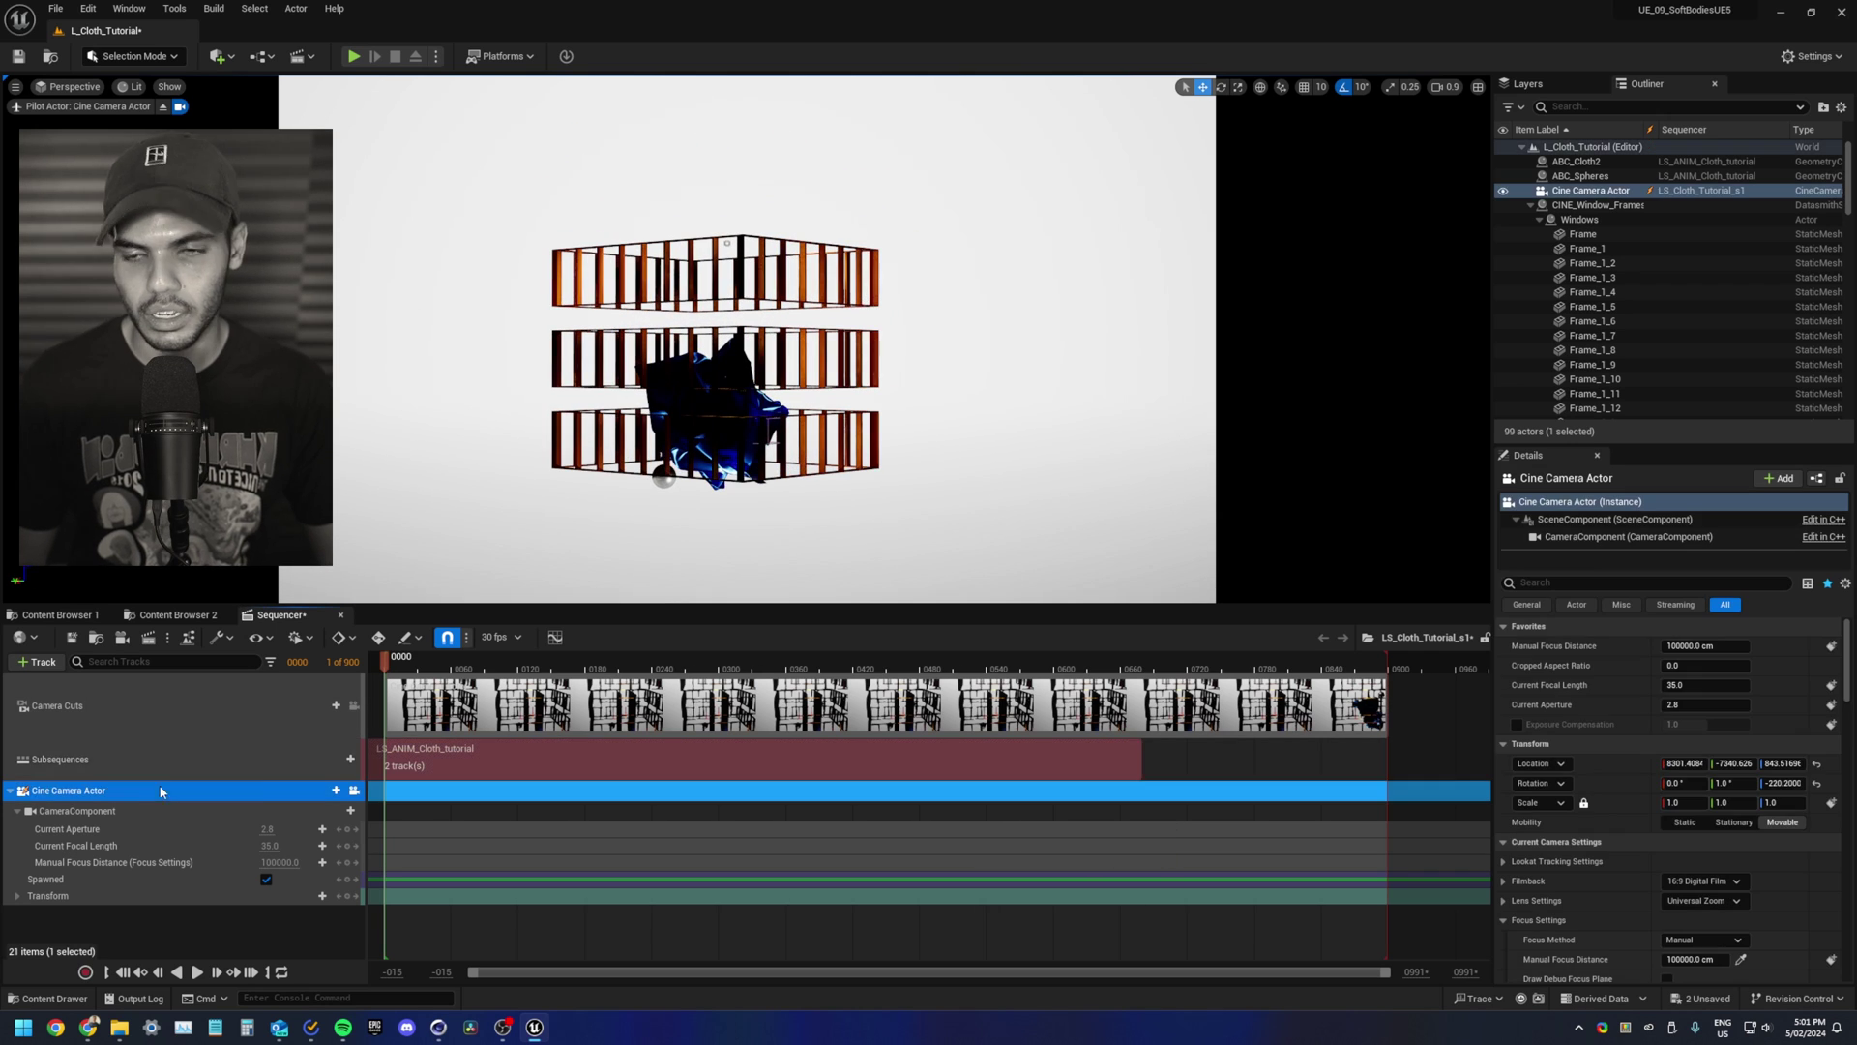
left_click(1701, 665)
type(".56")
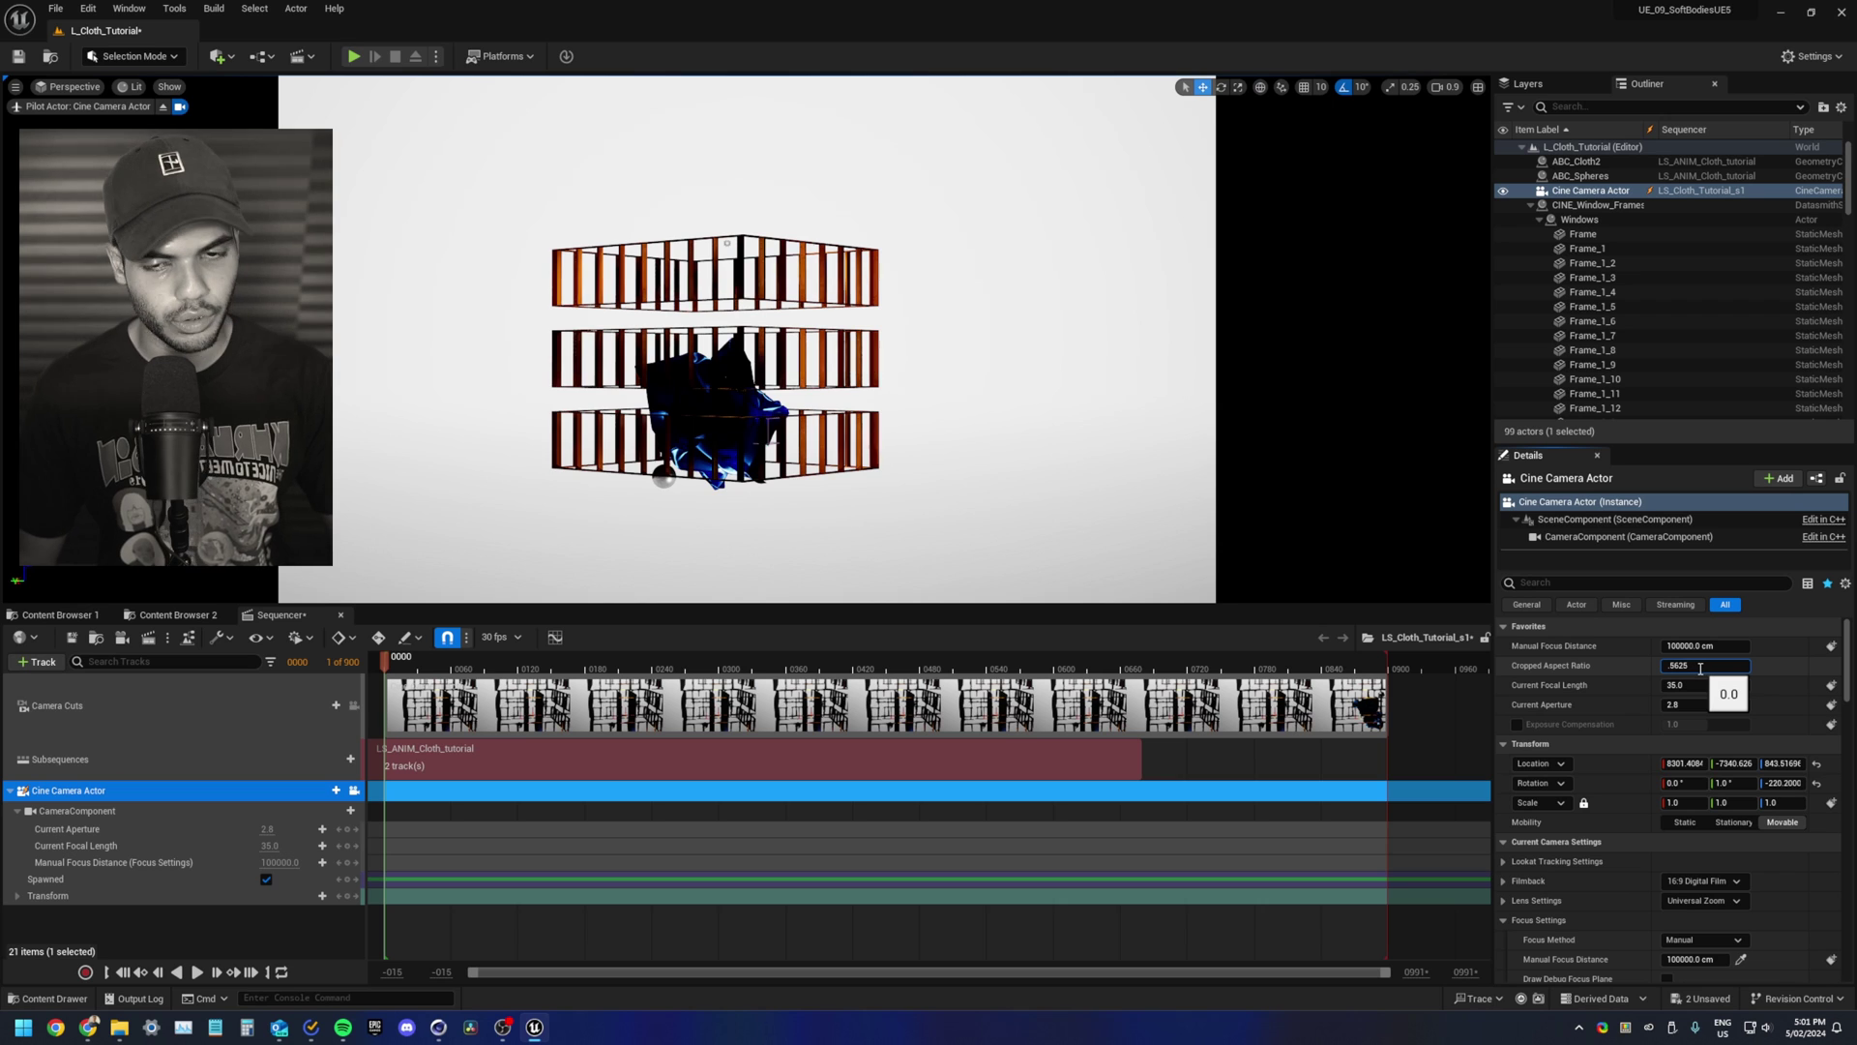
type("25")
key("Return")
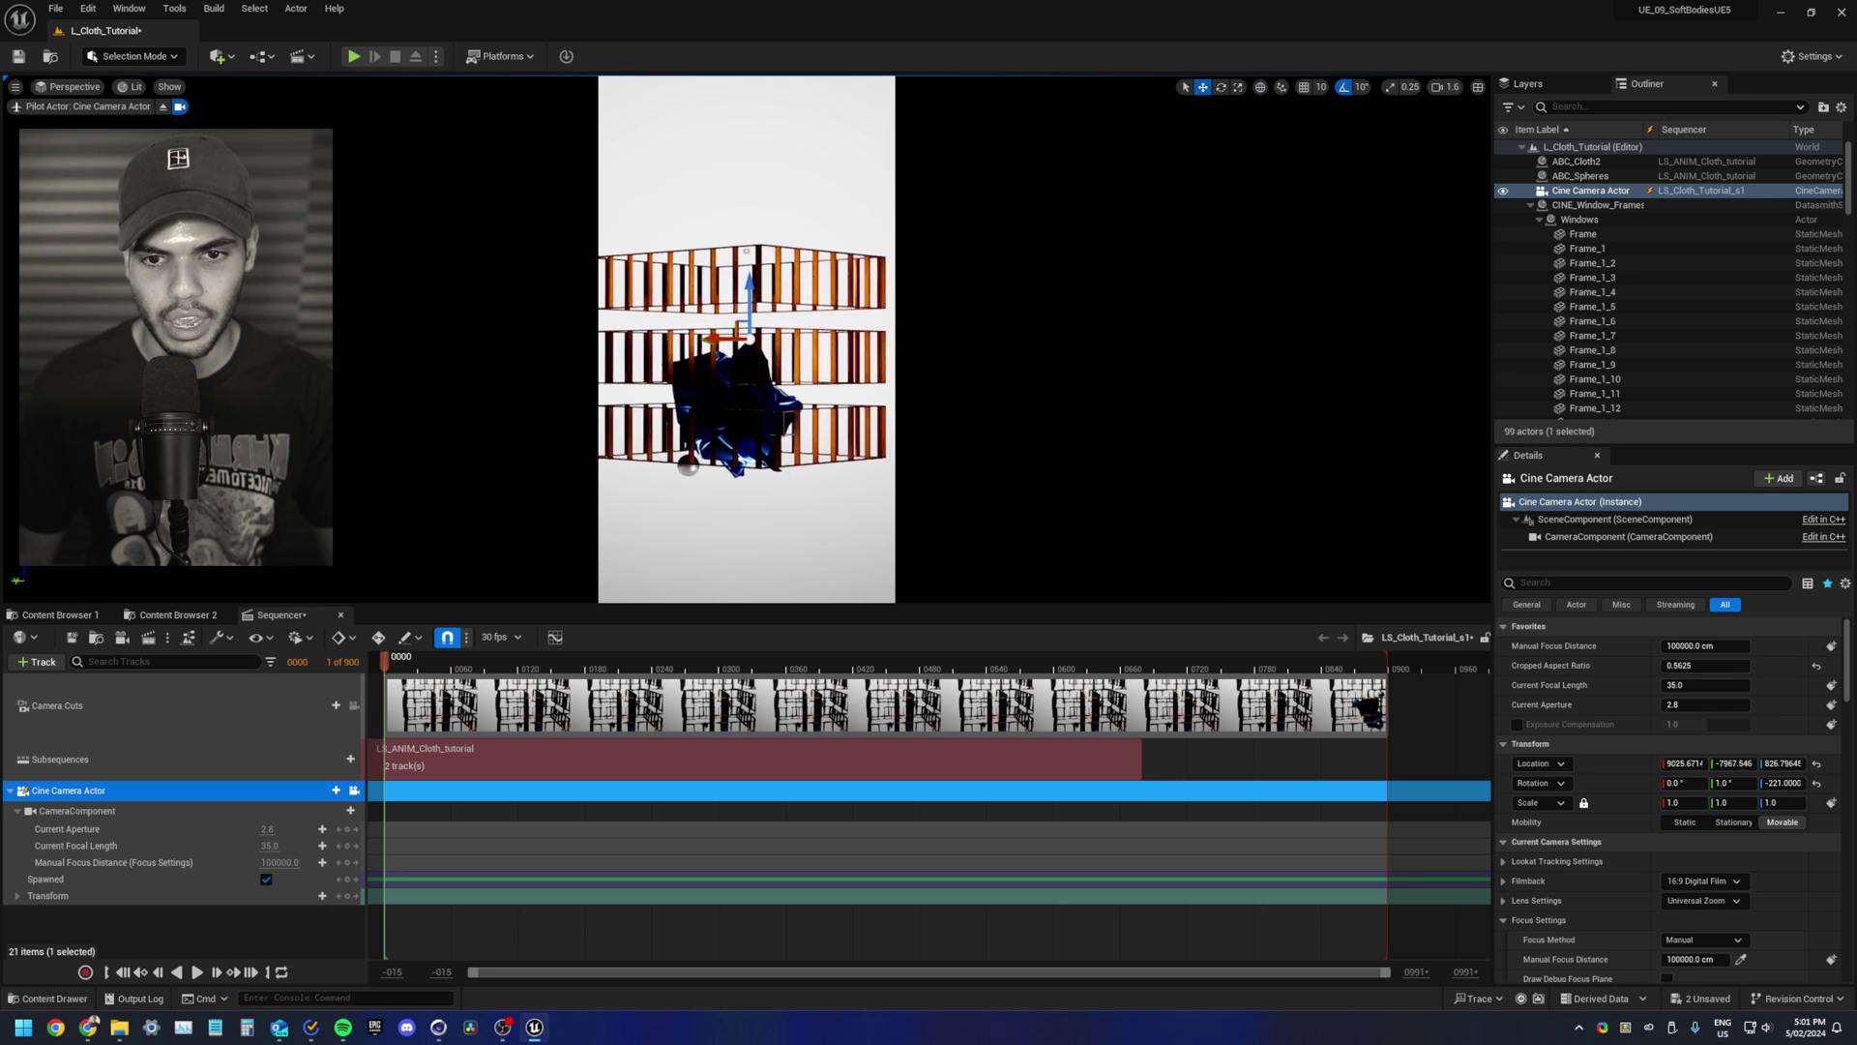
Step: Pull the camera back, lower it to about Z 953 and set its Y rotation to 0
key("s")
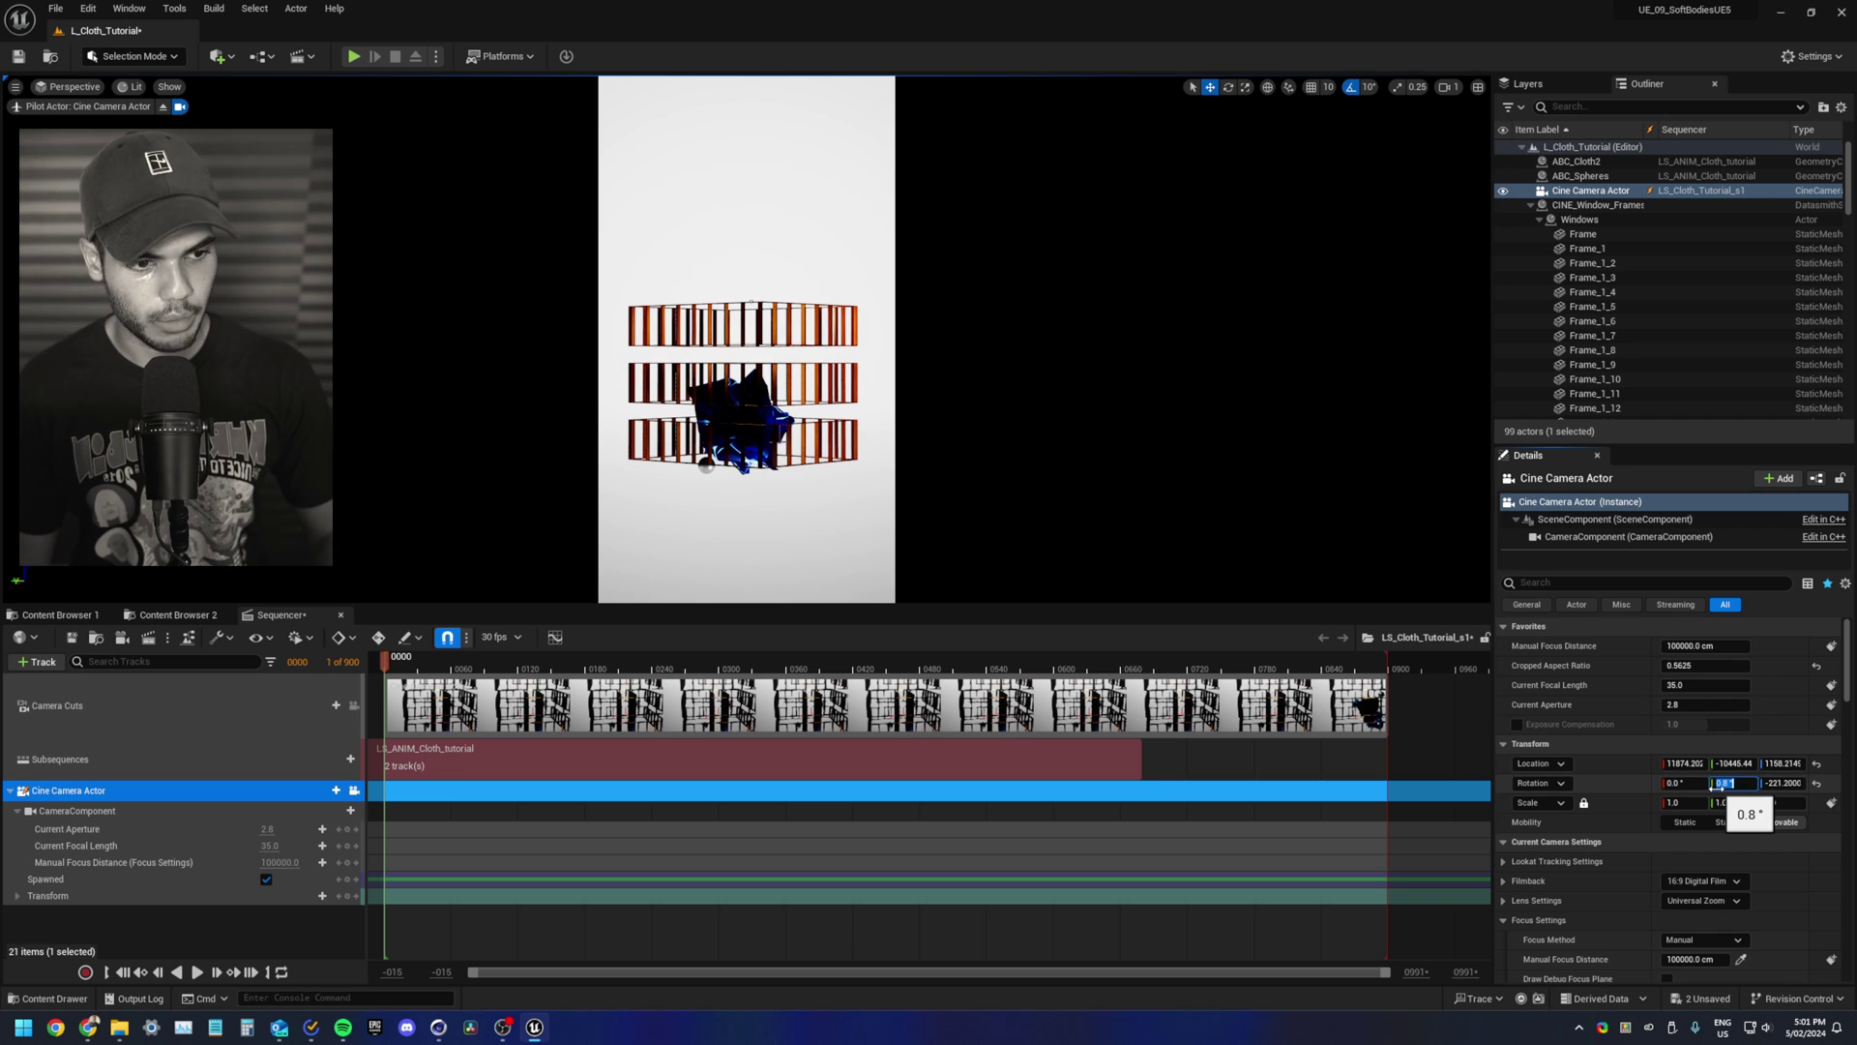
type("0")
key("Return")
scroll(1381, 523, "down", 1)
key("q")
right_click_drag(1380, 526, 1380, 521)
key("e")
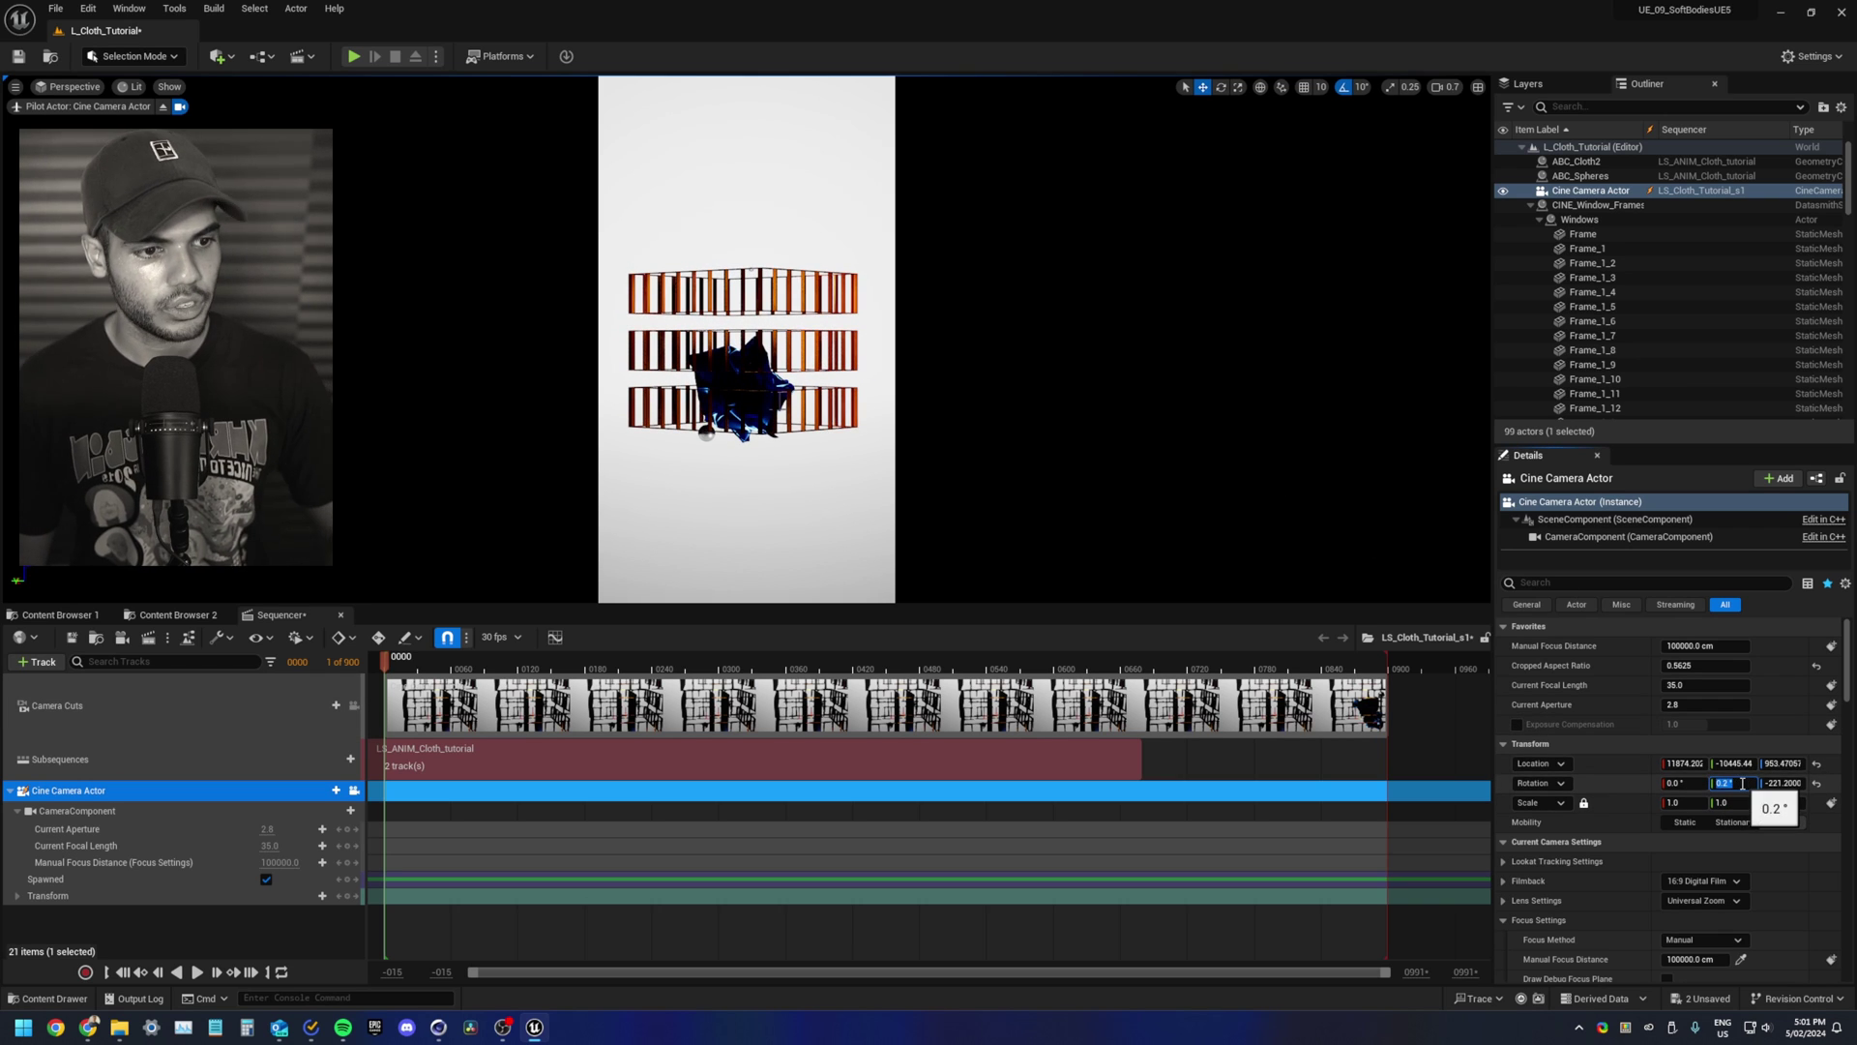
type("0")
Step: Set the camera's focal length to 150 and pull it back to about X 24878, Y -21829 to fit the windows
left_click(1710, 686)
type("150")
key("Return")
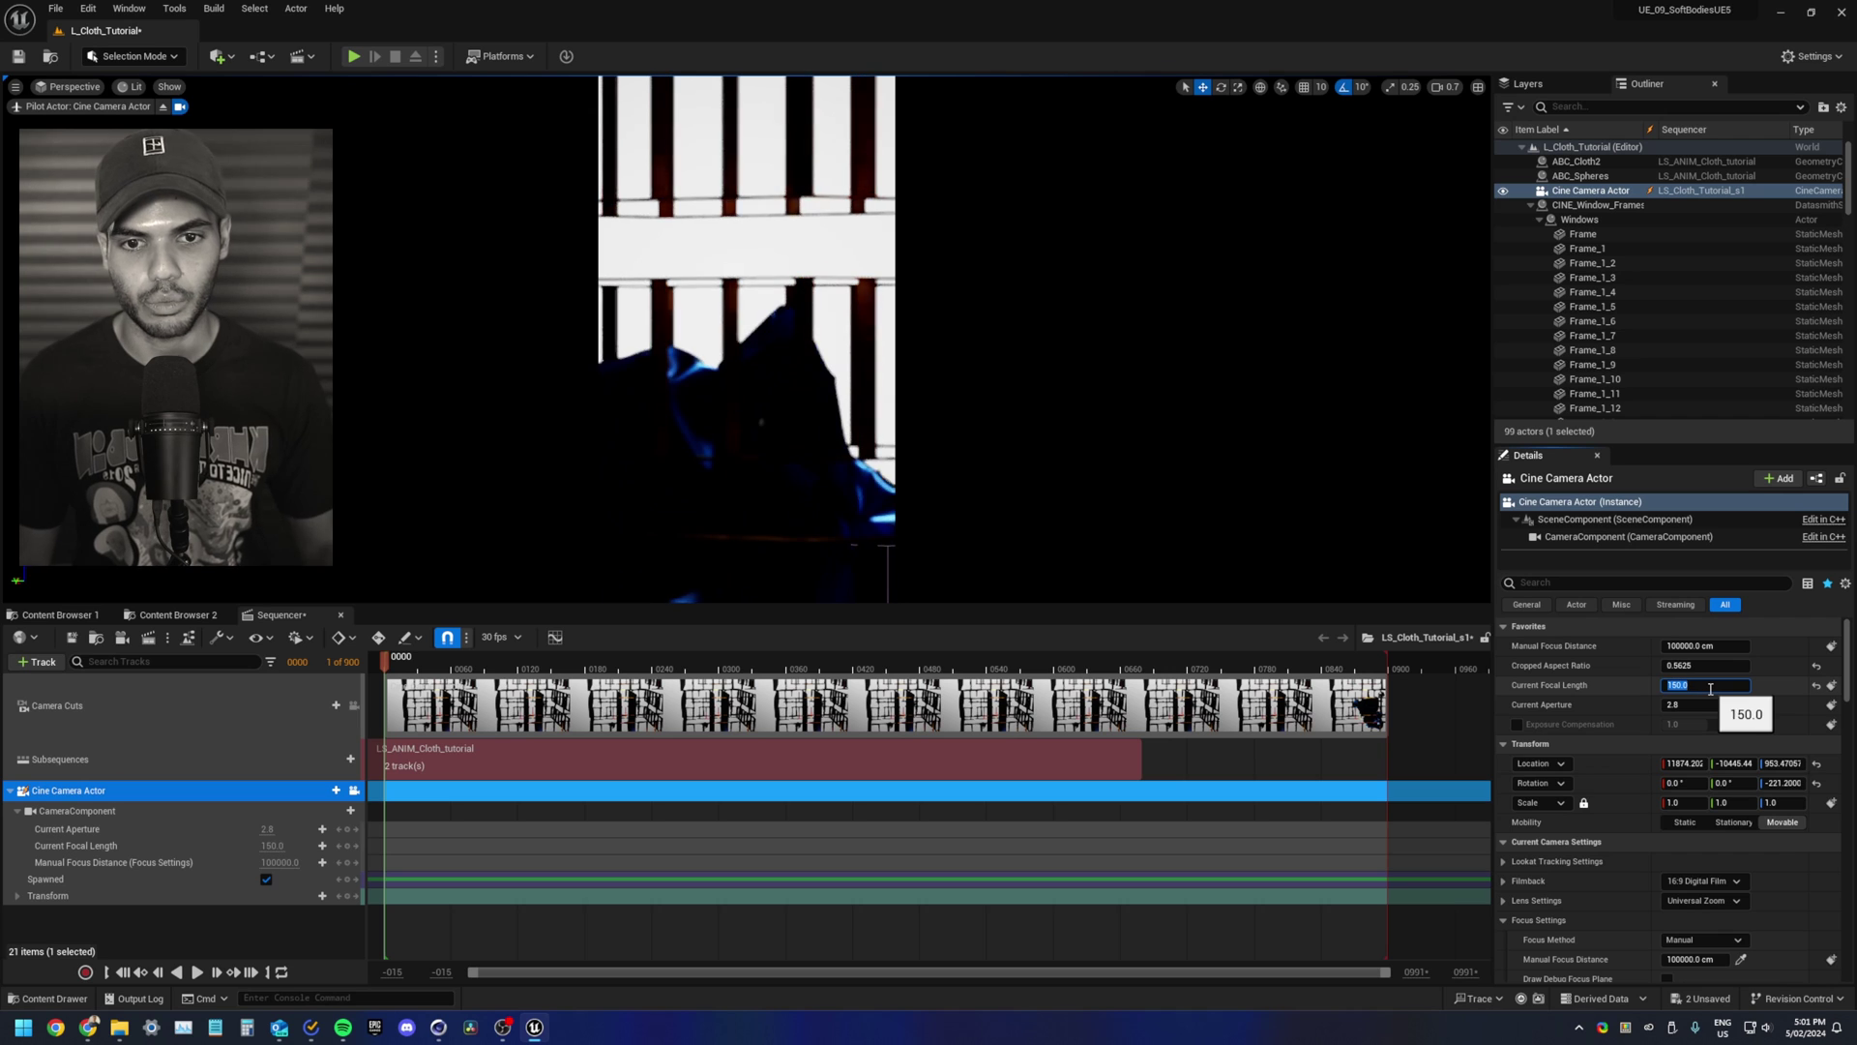
key("q")
right_click_drag(813, 355, 814, 356)
Step: Run the console command r.RayTracing.Culling 0
key("grave")
key("Up")
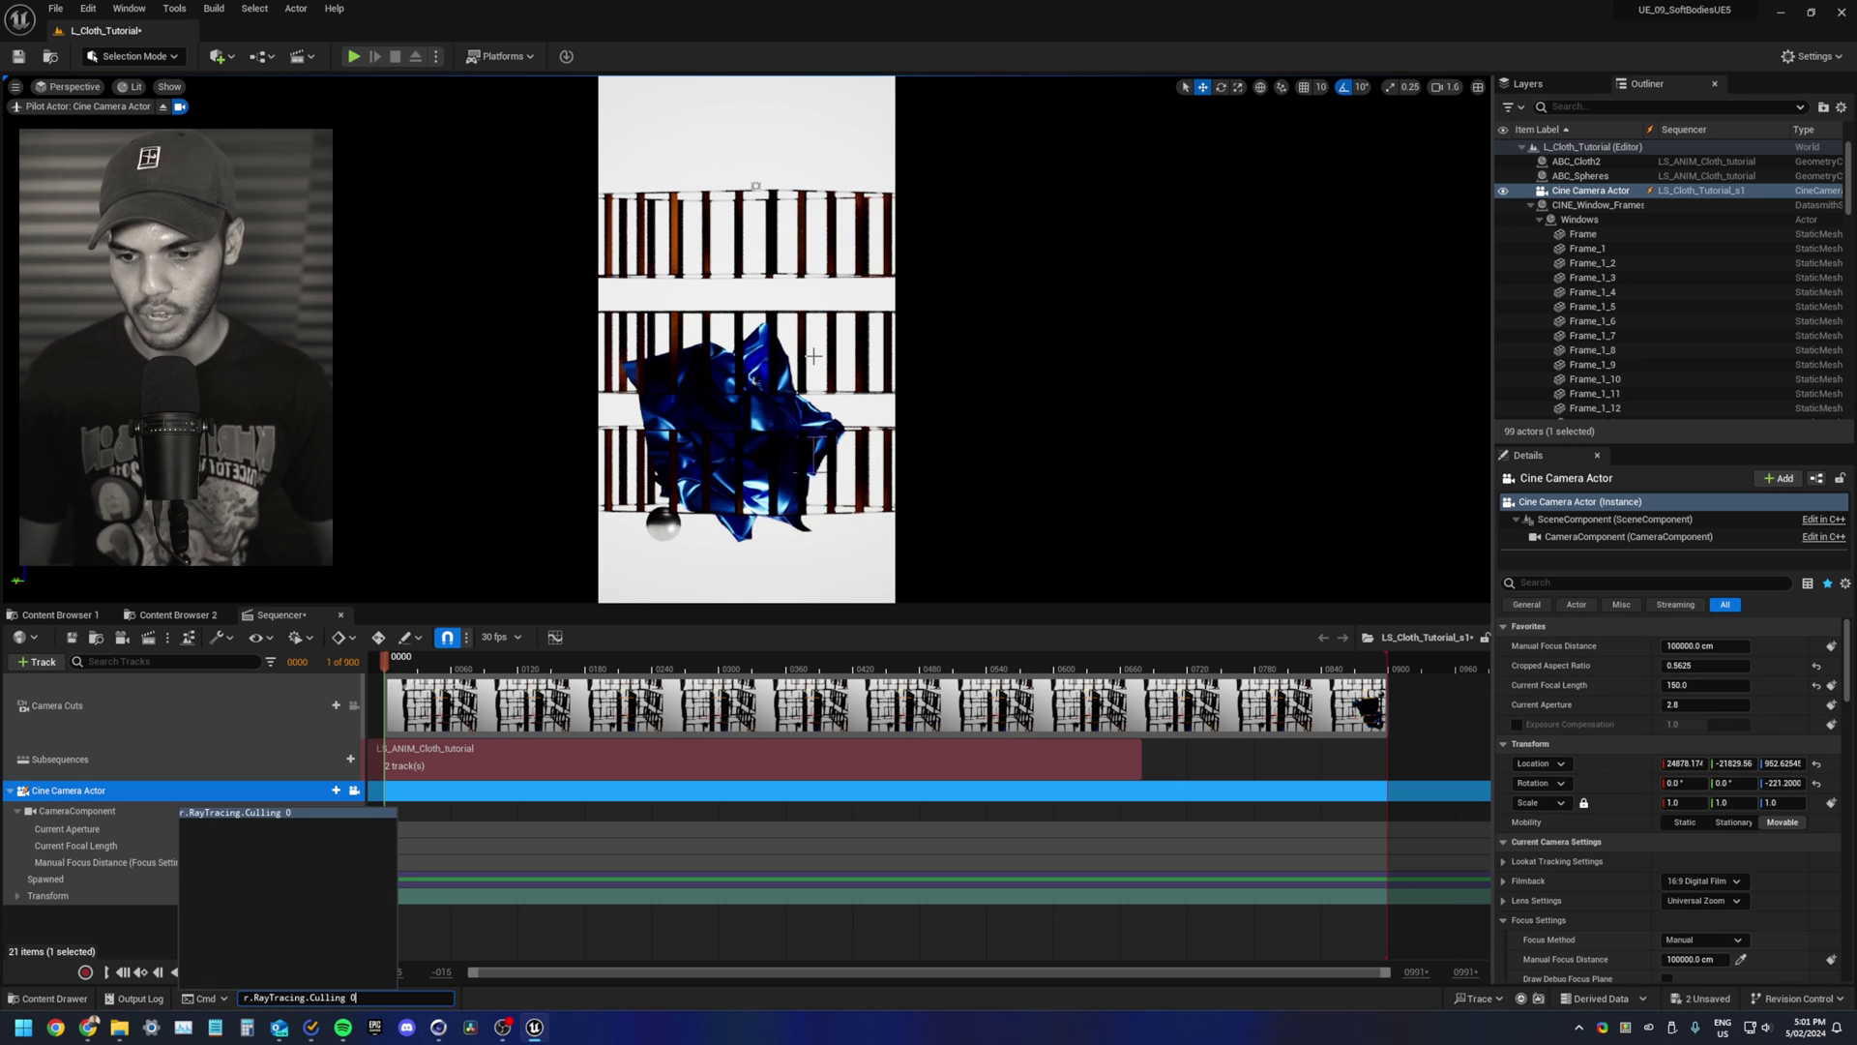
key("Return")
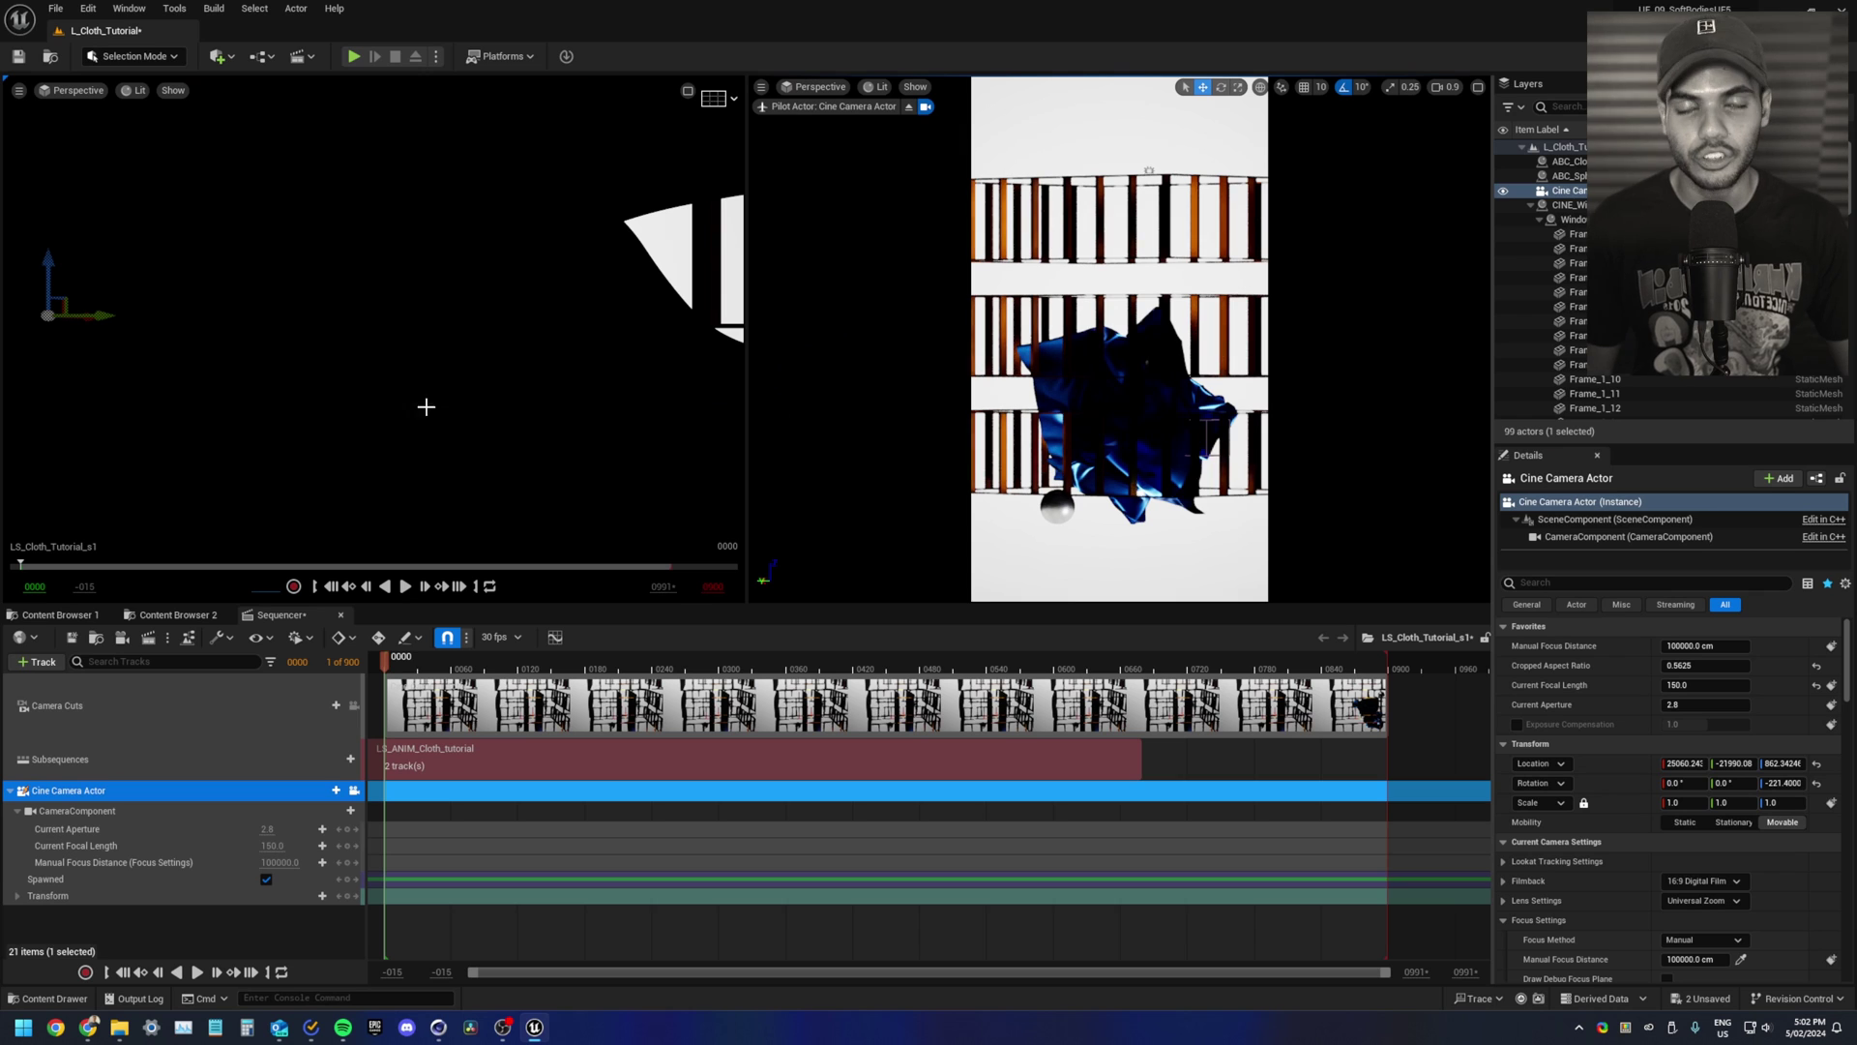
Step: Show the Cine Camera Actor's view in the cinematic viewport and stop piloting it in the other viewport
left_click(63, 90)
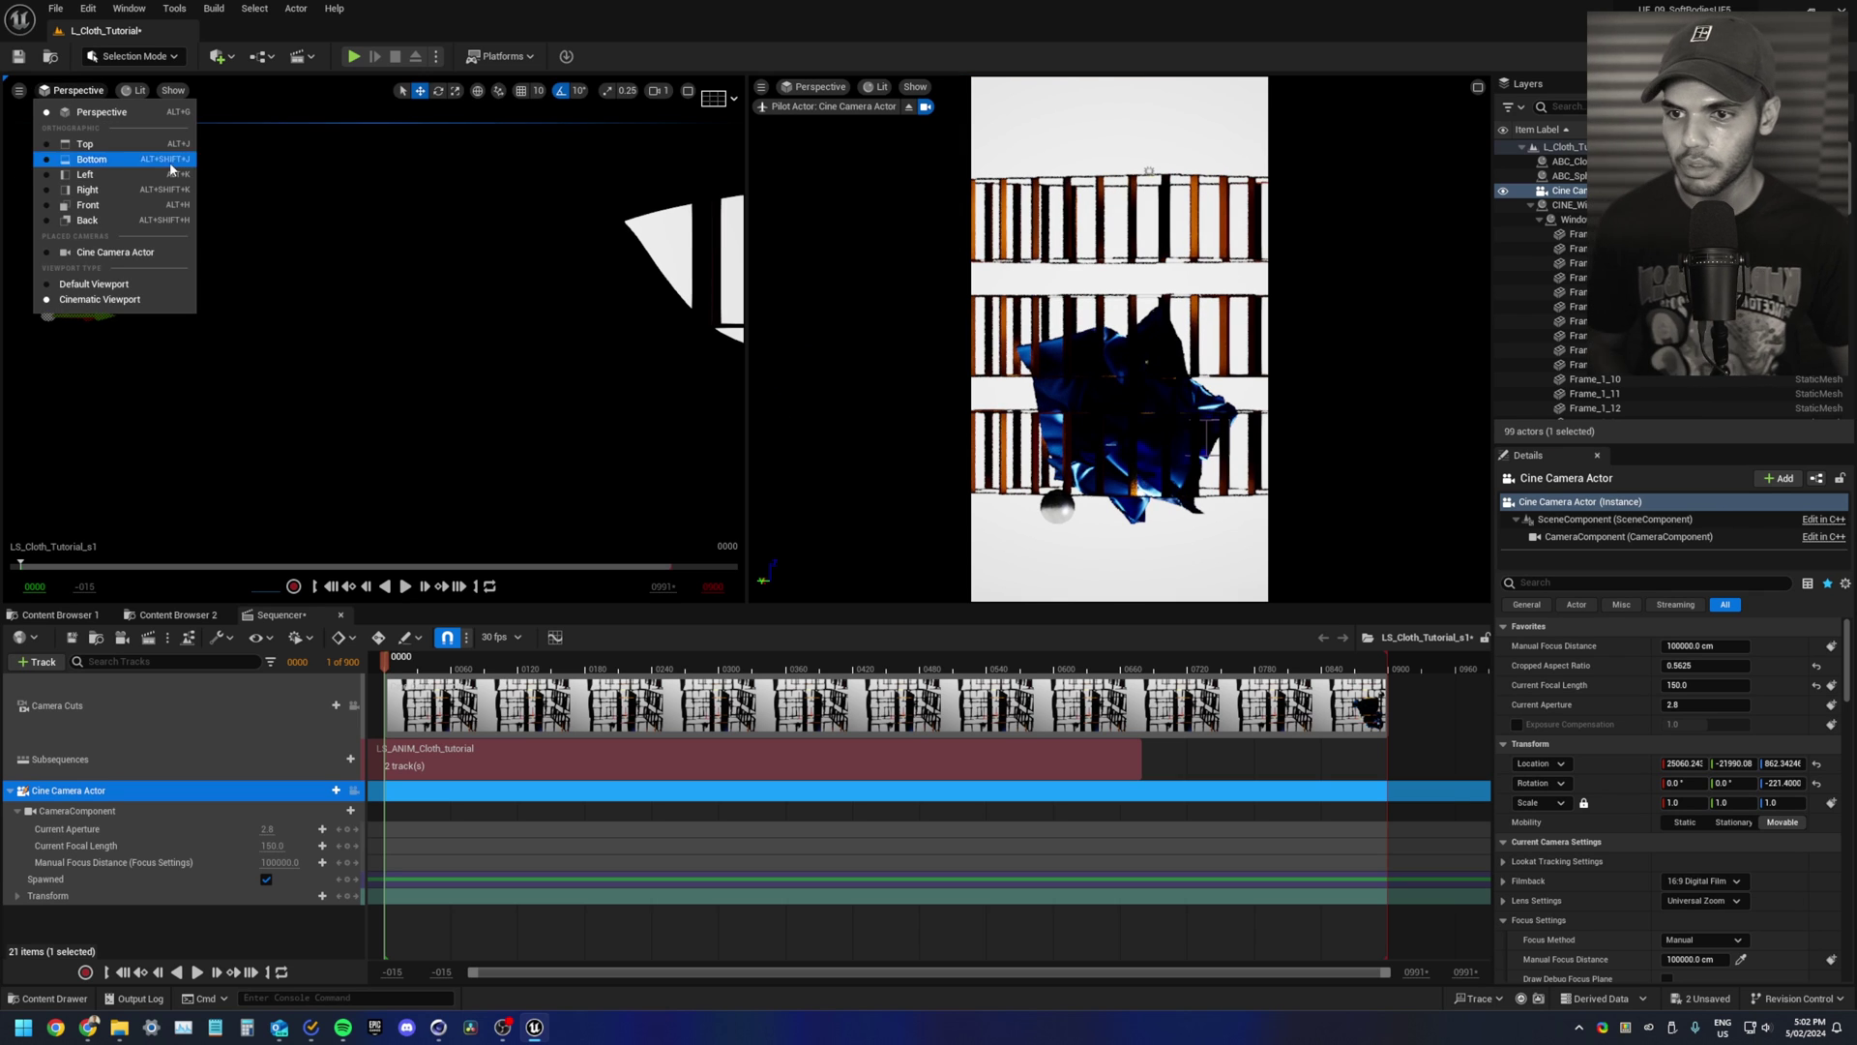
left_click(51, 254)
left_click(1012, 104)
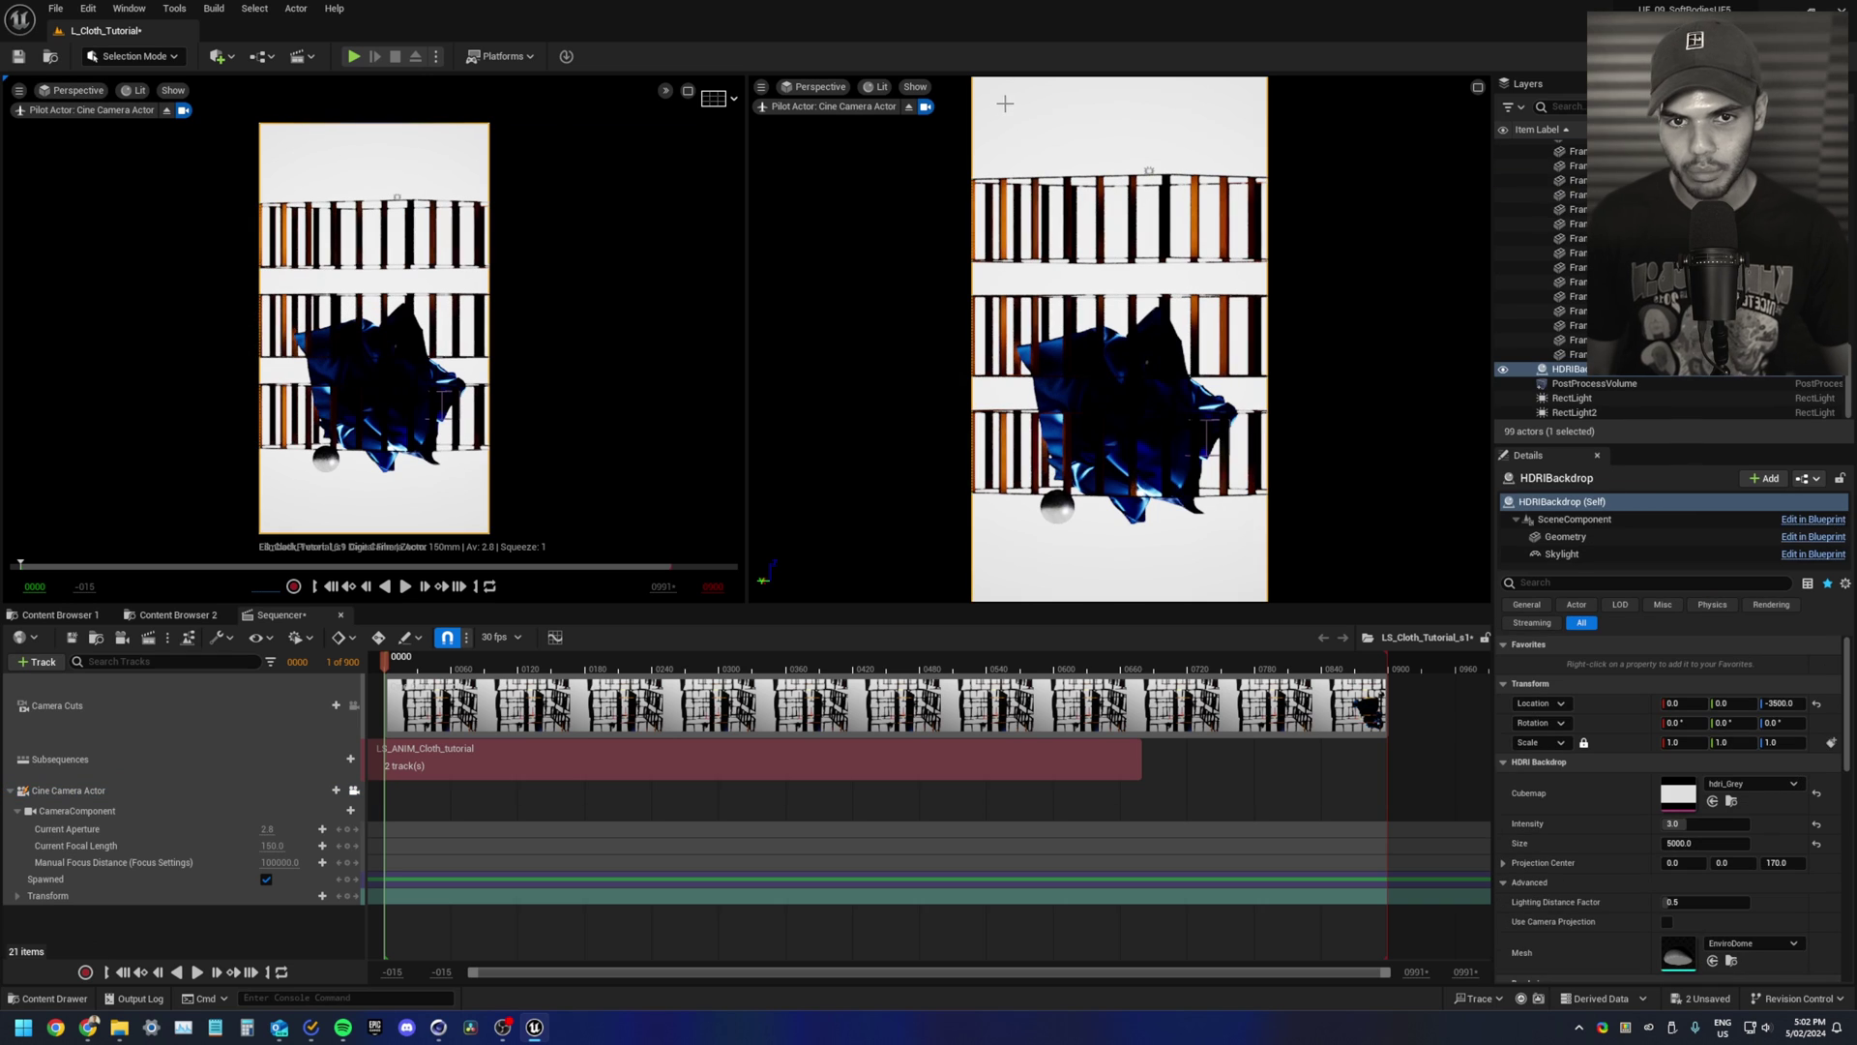
left_click(908, 107)
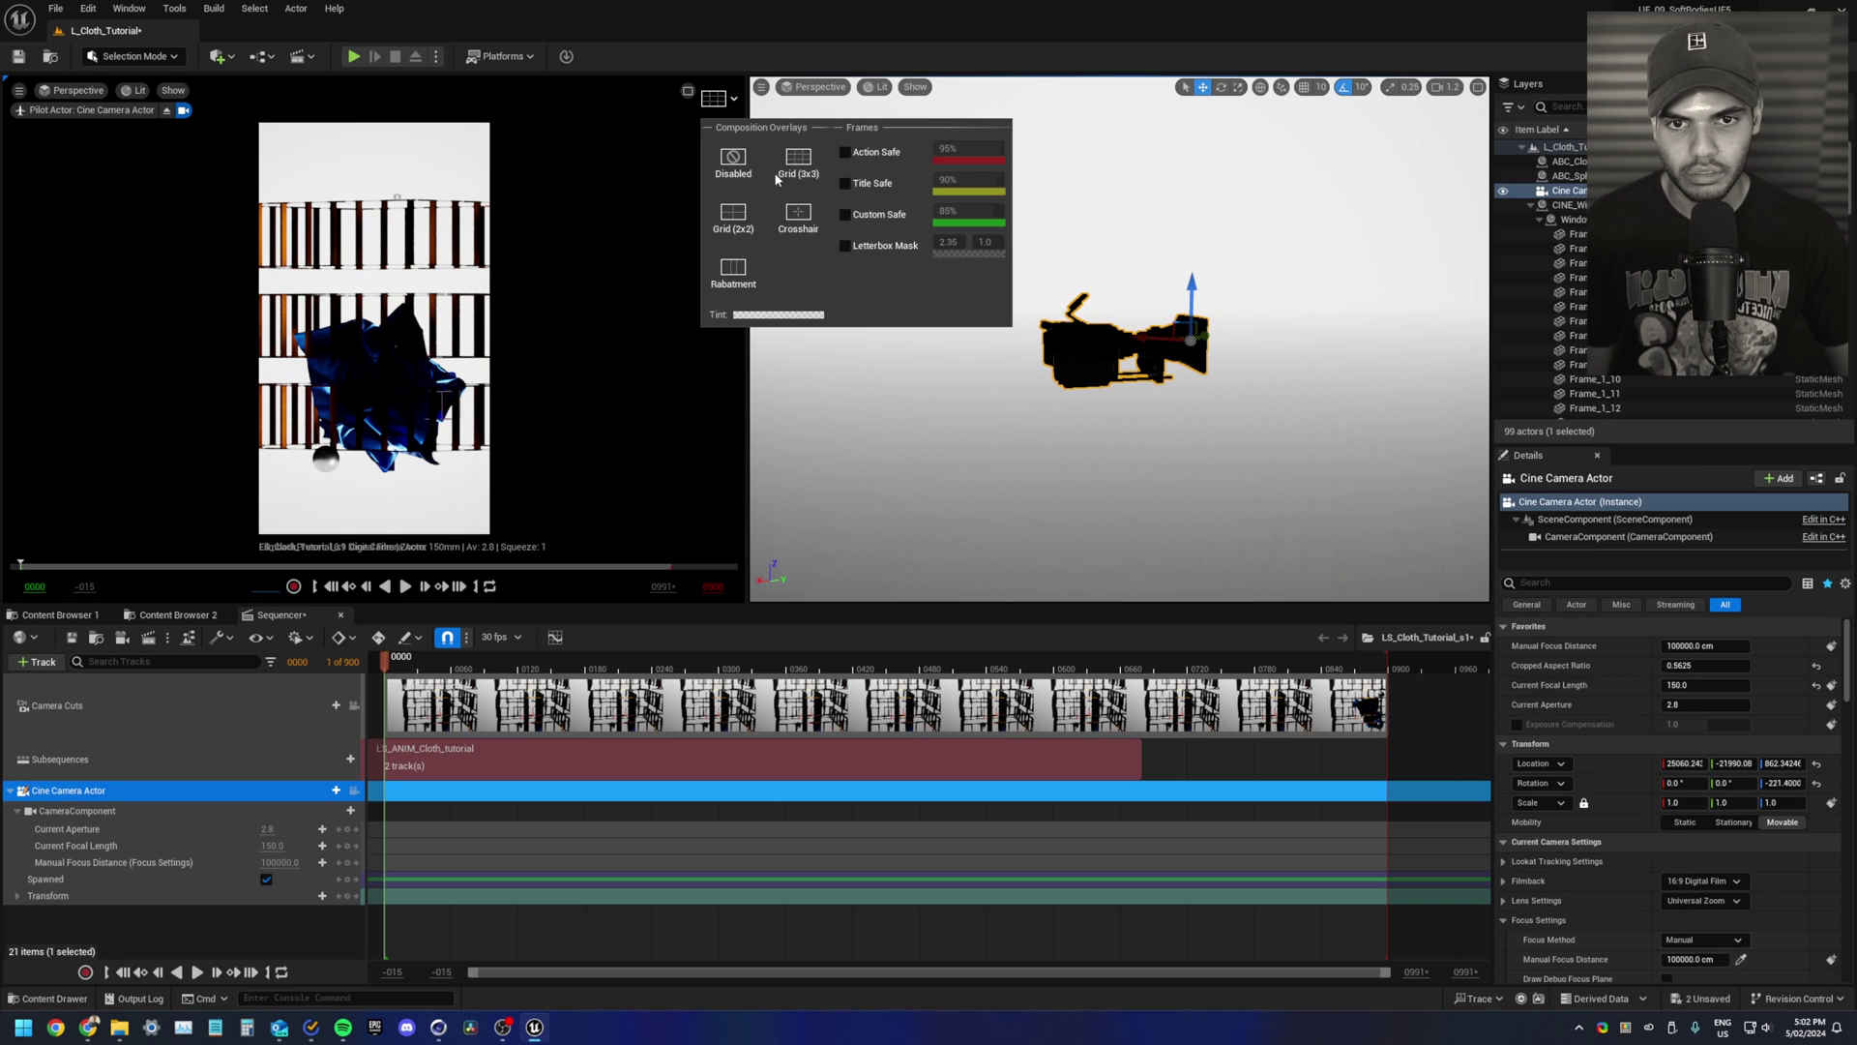
Step: Overlay the 3x3 composition grid on the camera view and fine-tune the camera's height
left_click(790, 169)
mouse_move(1193, 295)
left_mouse_down()
mouse_move(1207, 535)
mouse_move(1192, 290)
left_mouse_up()
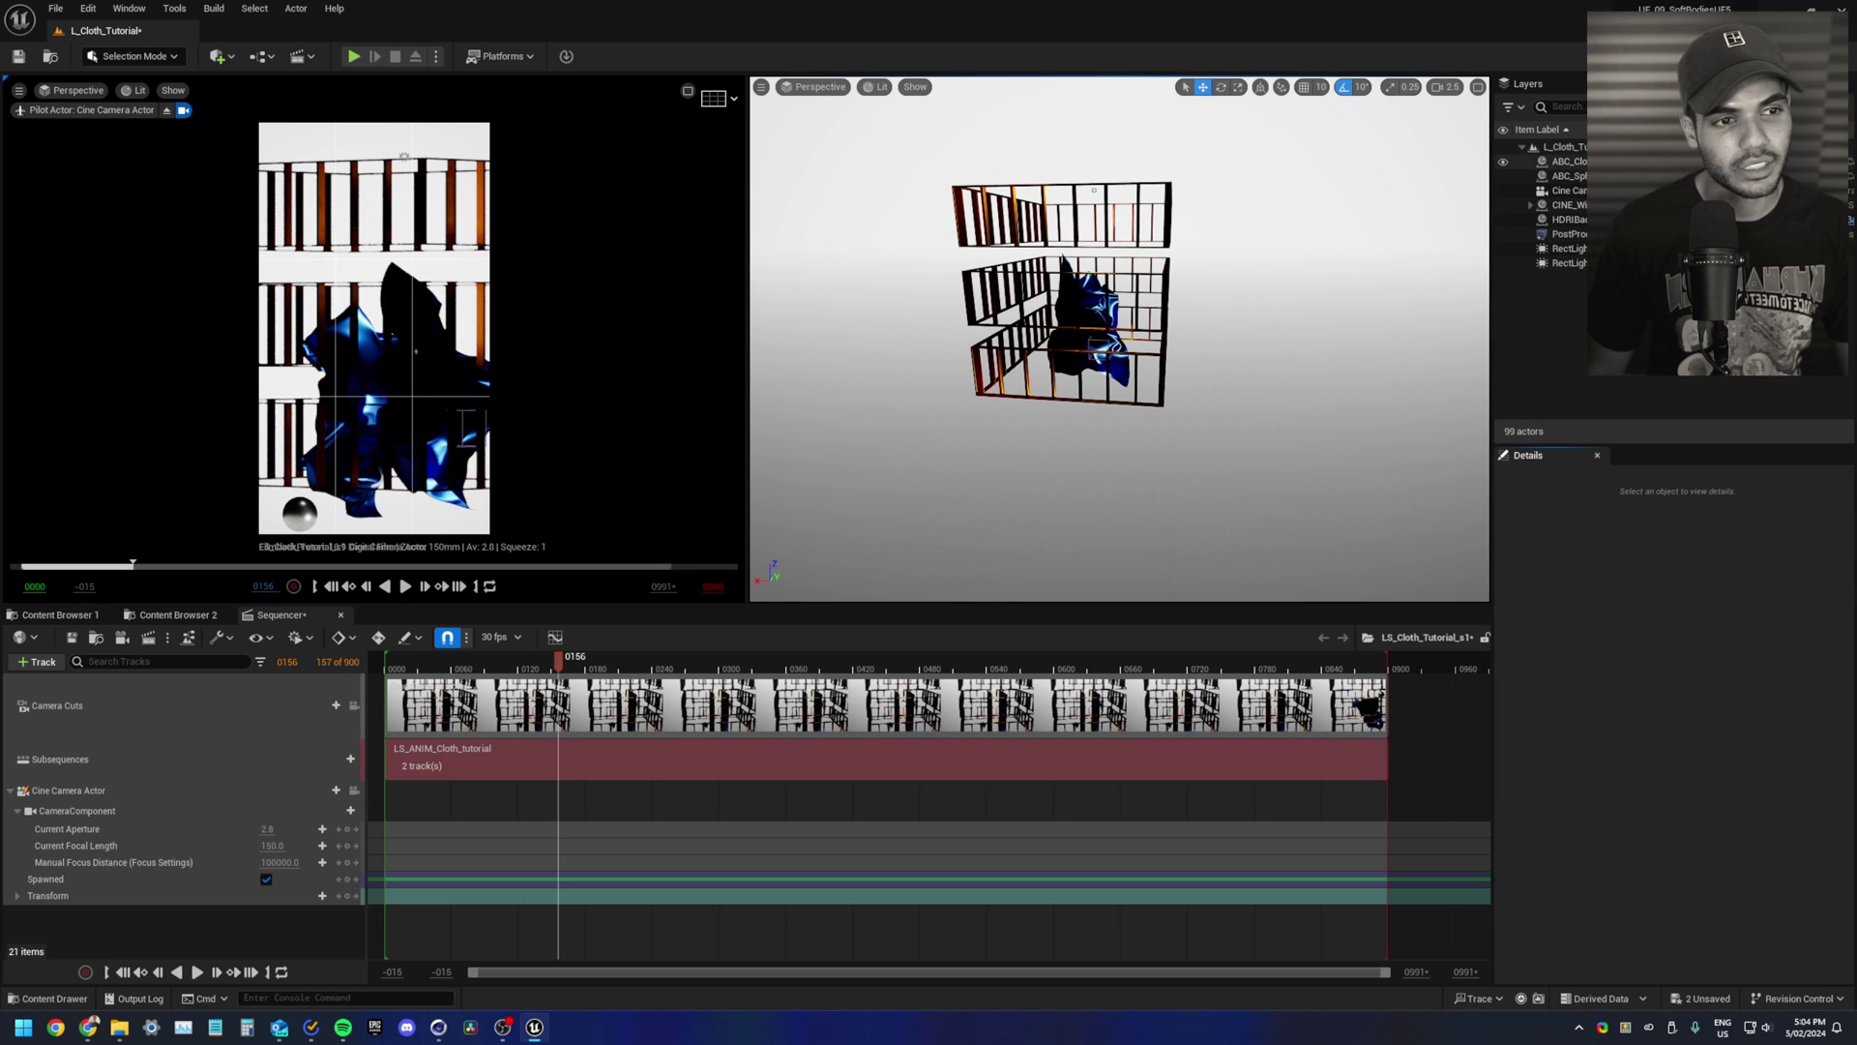
Step: Select the cloth and sphere caches together and raise them to about Z 402
left_click(1112, 345)
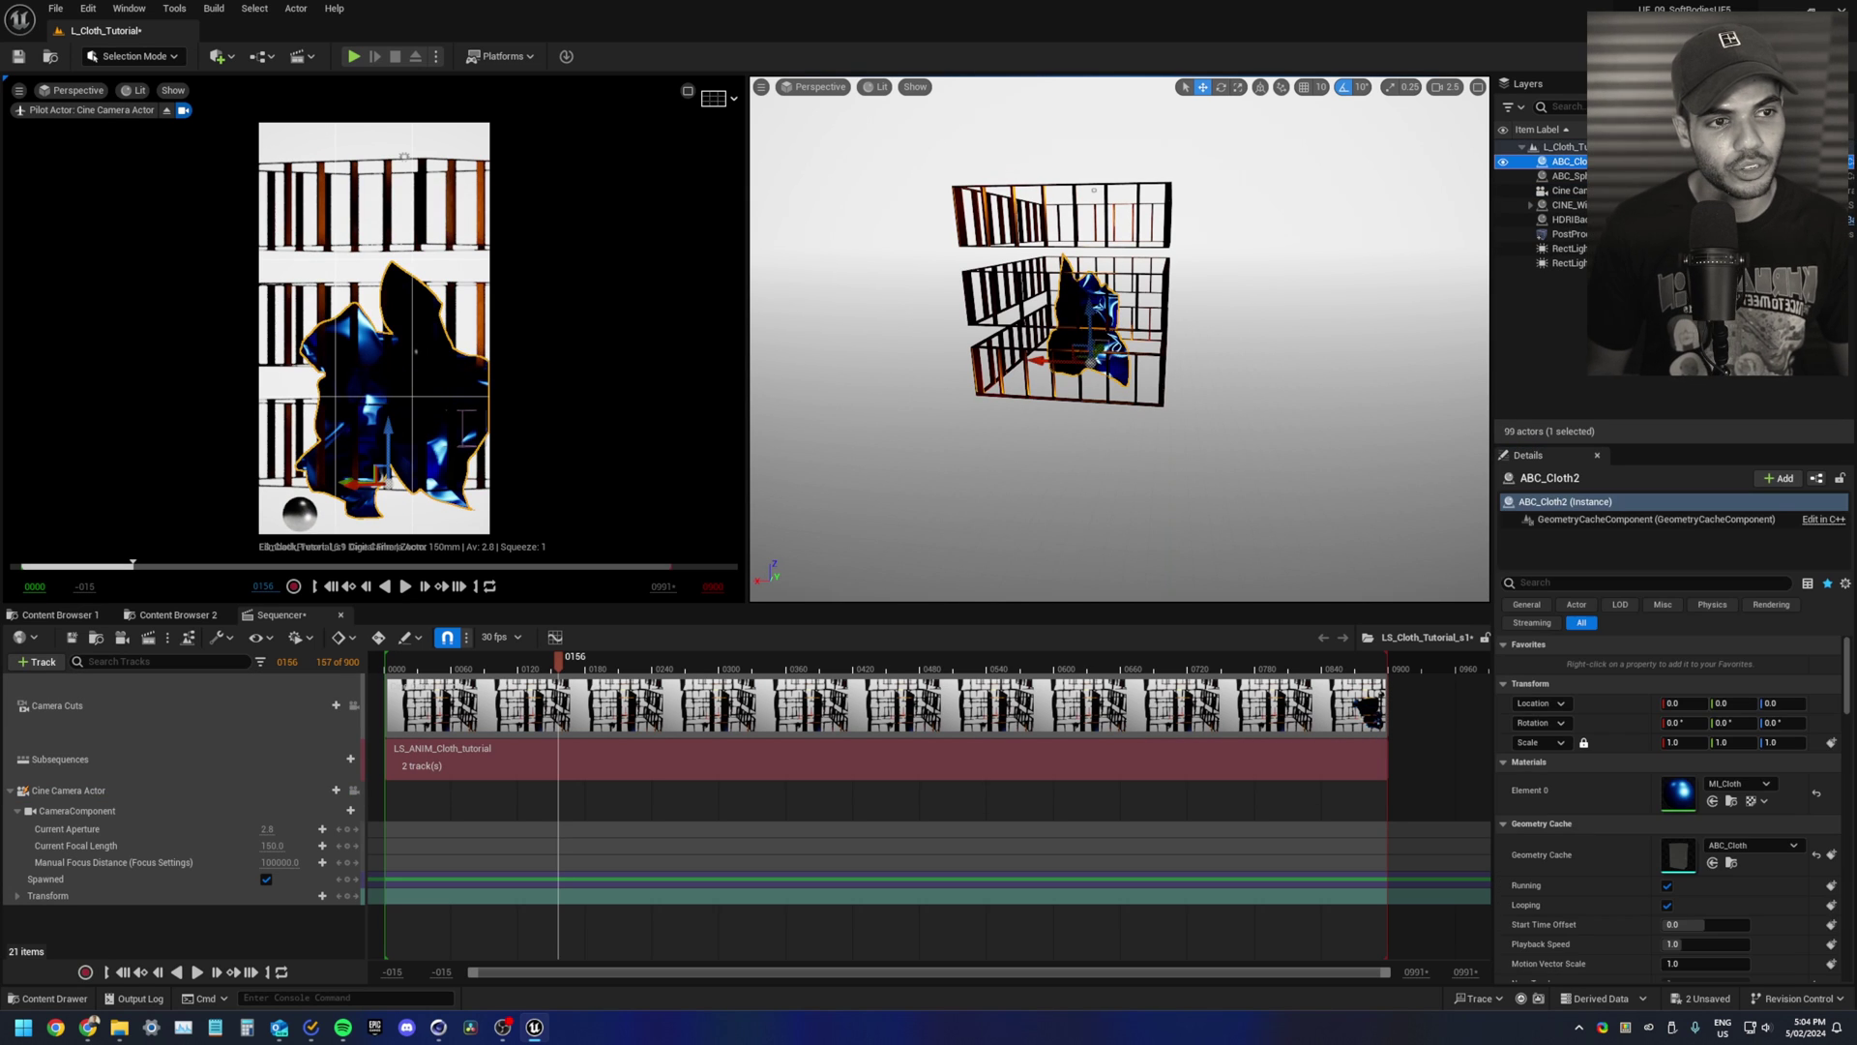
left_click(419, 348, "ctrl")
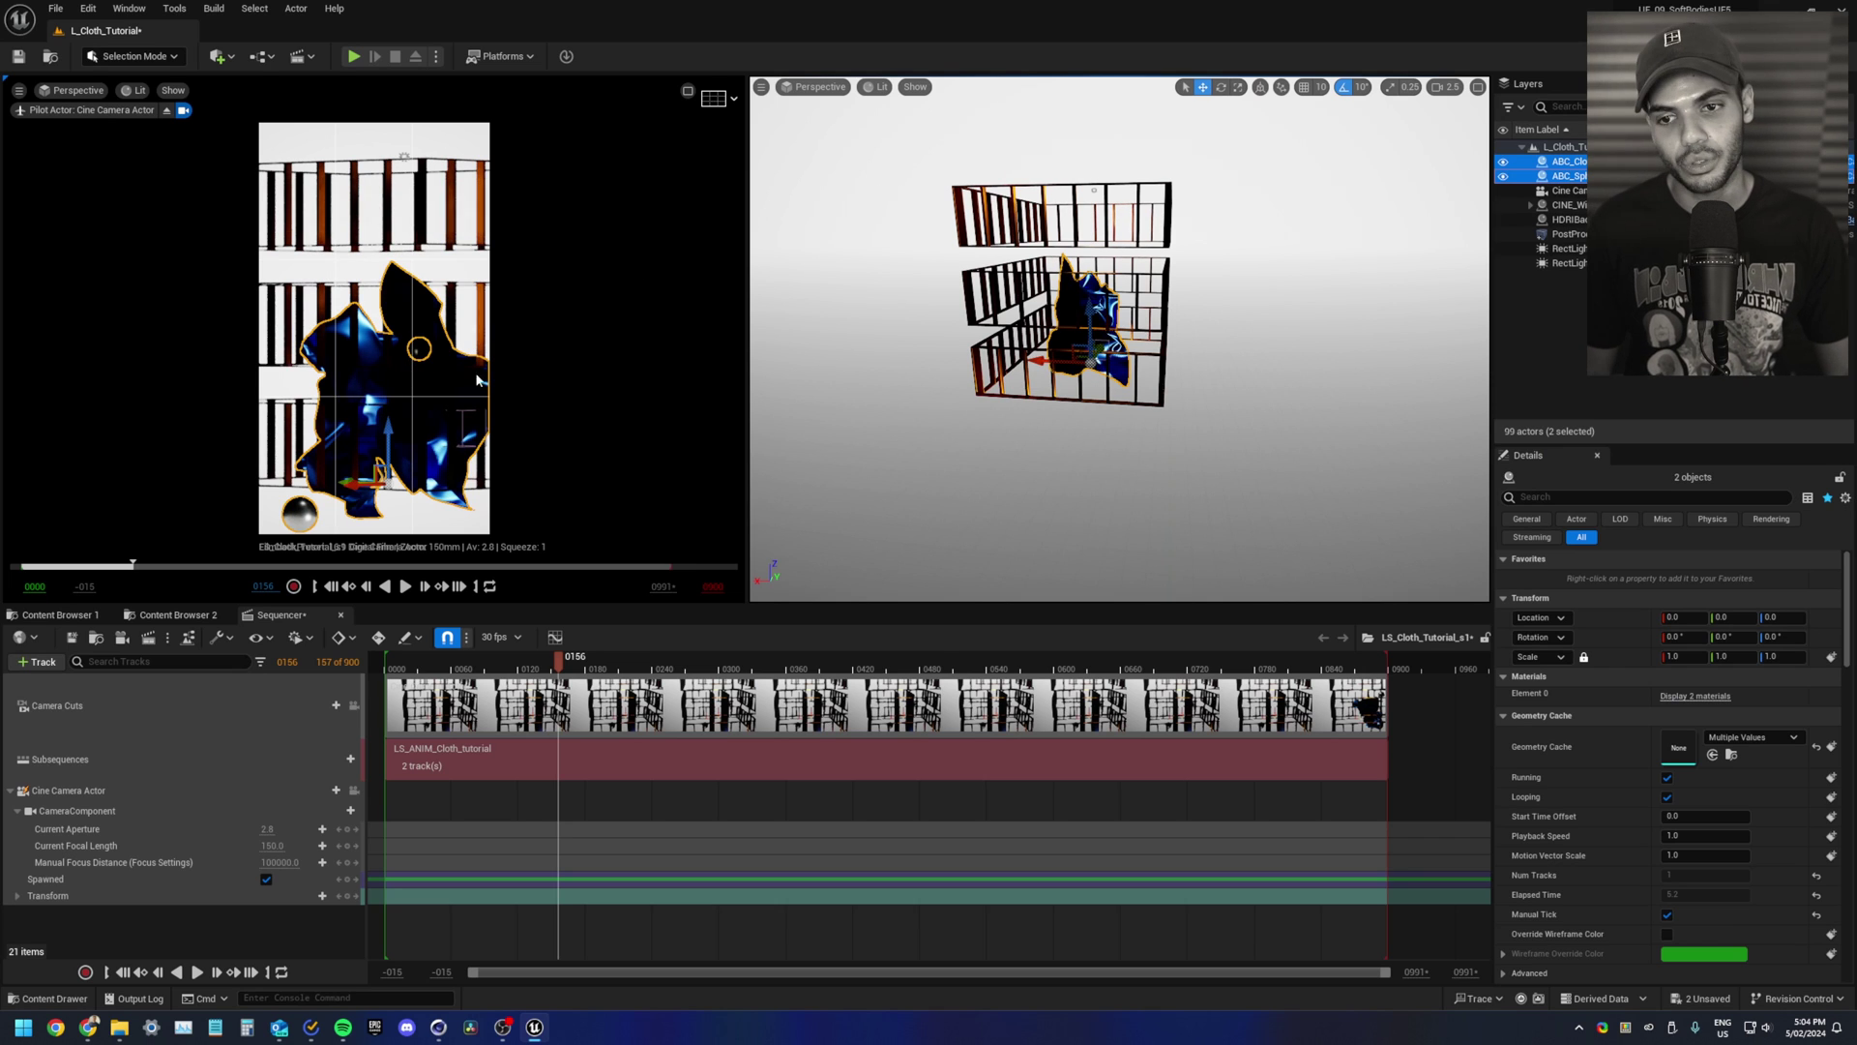
left_click_drag(389, 440, 399, 362)
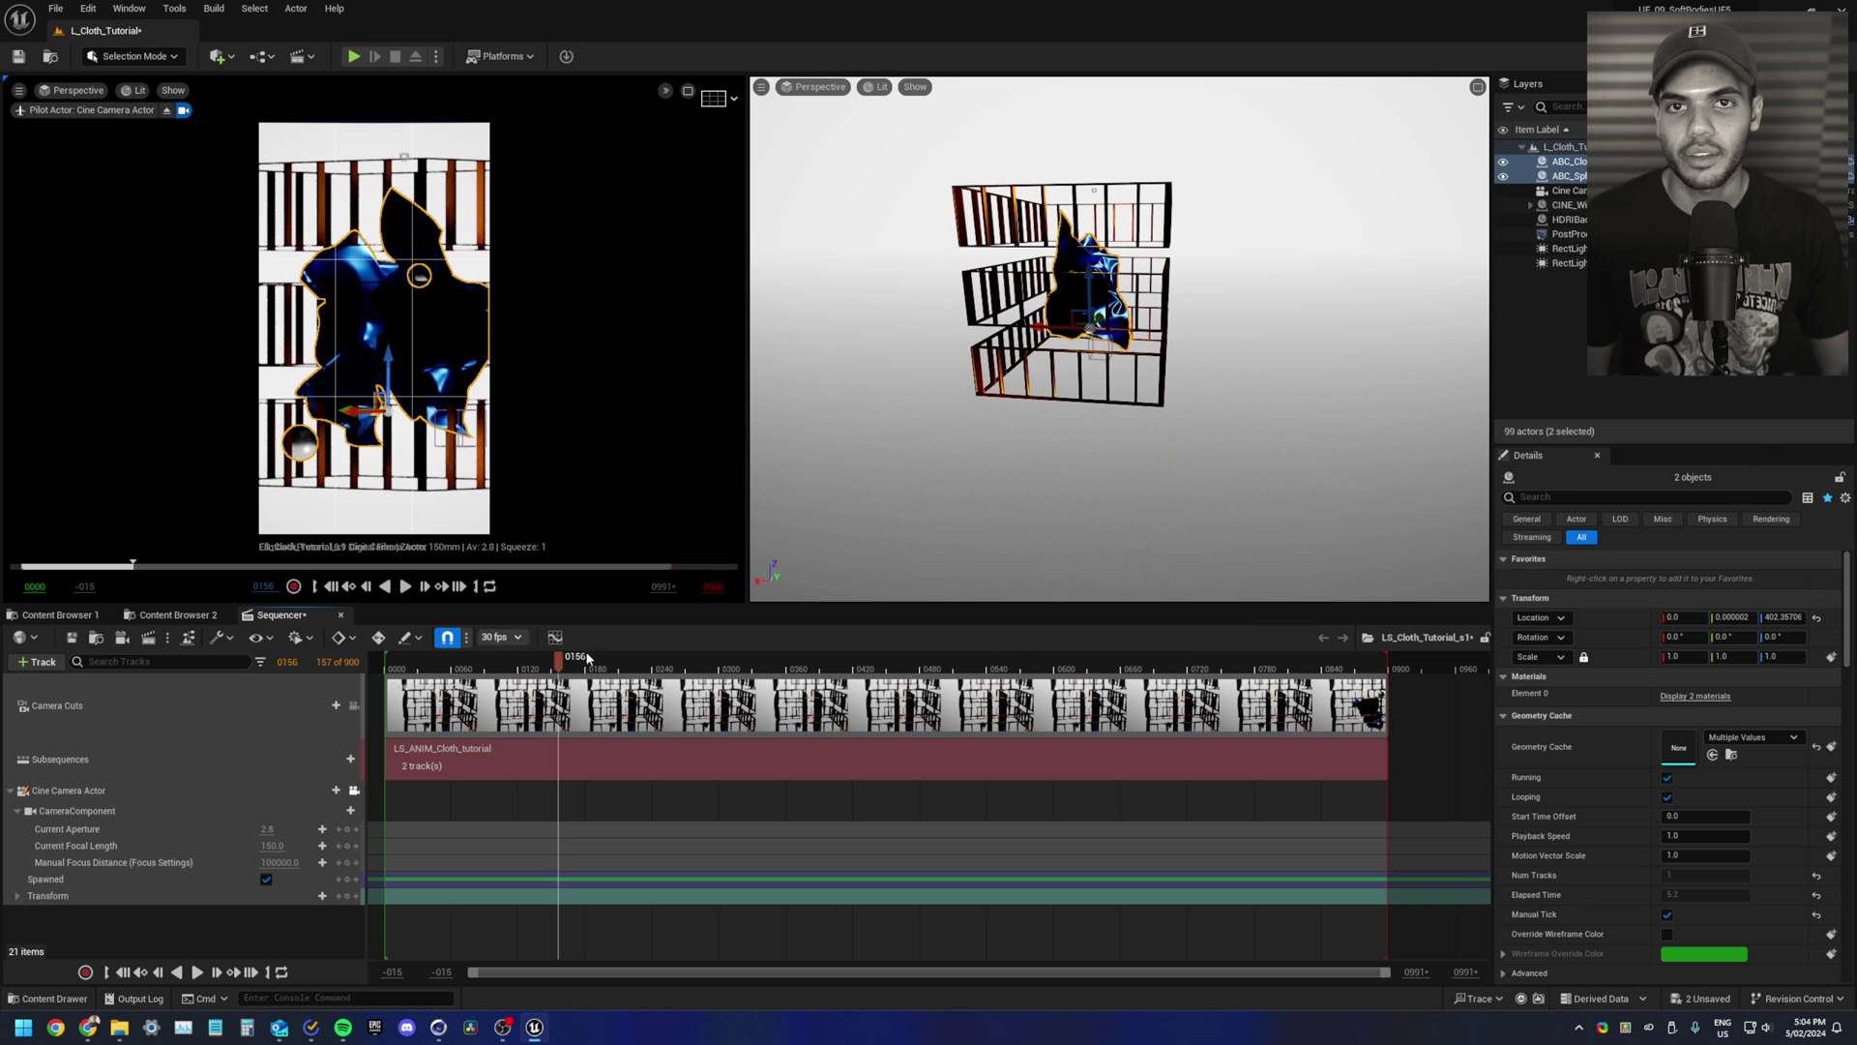
Step: Trim the LS_ANIM_Cloth_tutorial clip's start to frame 150 and slide the trimmed clip back to frame 0
mouse_move(550, 666)
left_mouse_down()
mouse_move(569, 665)
mouse_move(553, 668)
left_mouse_up()
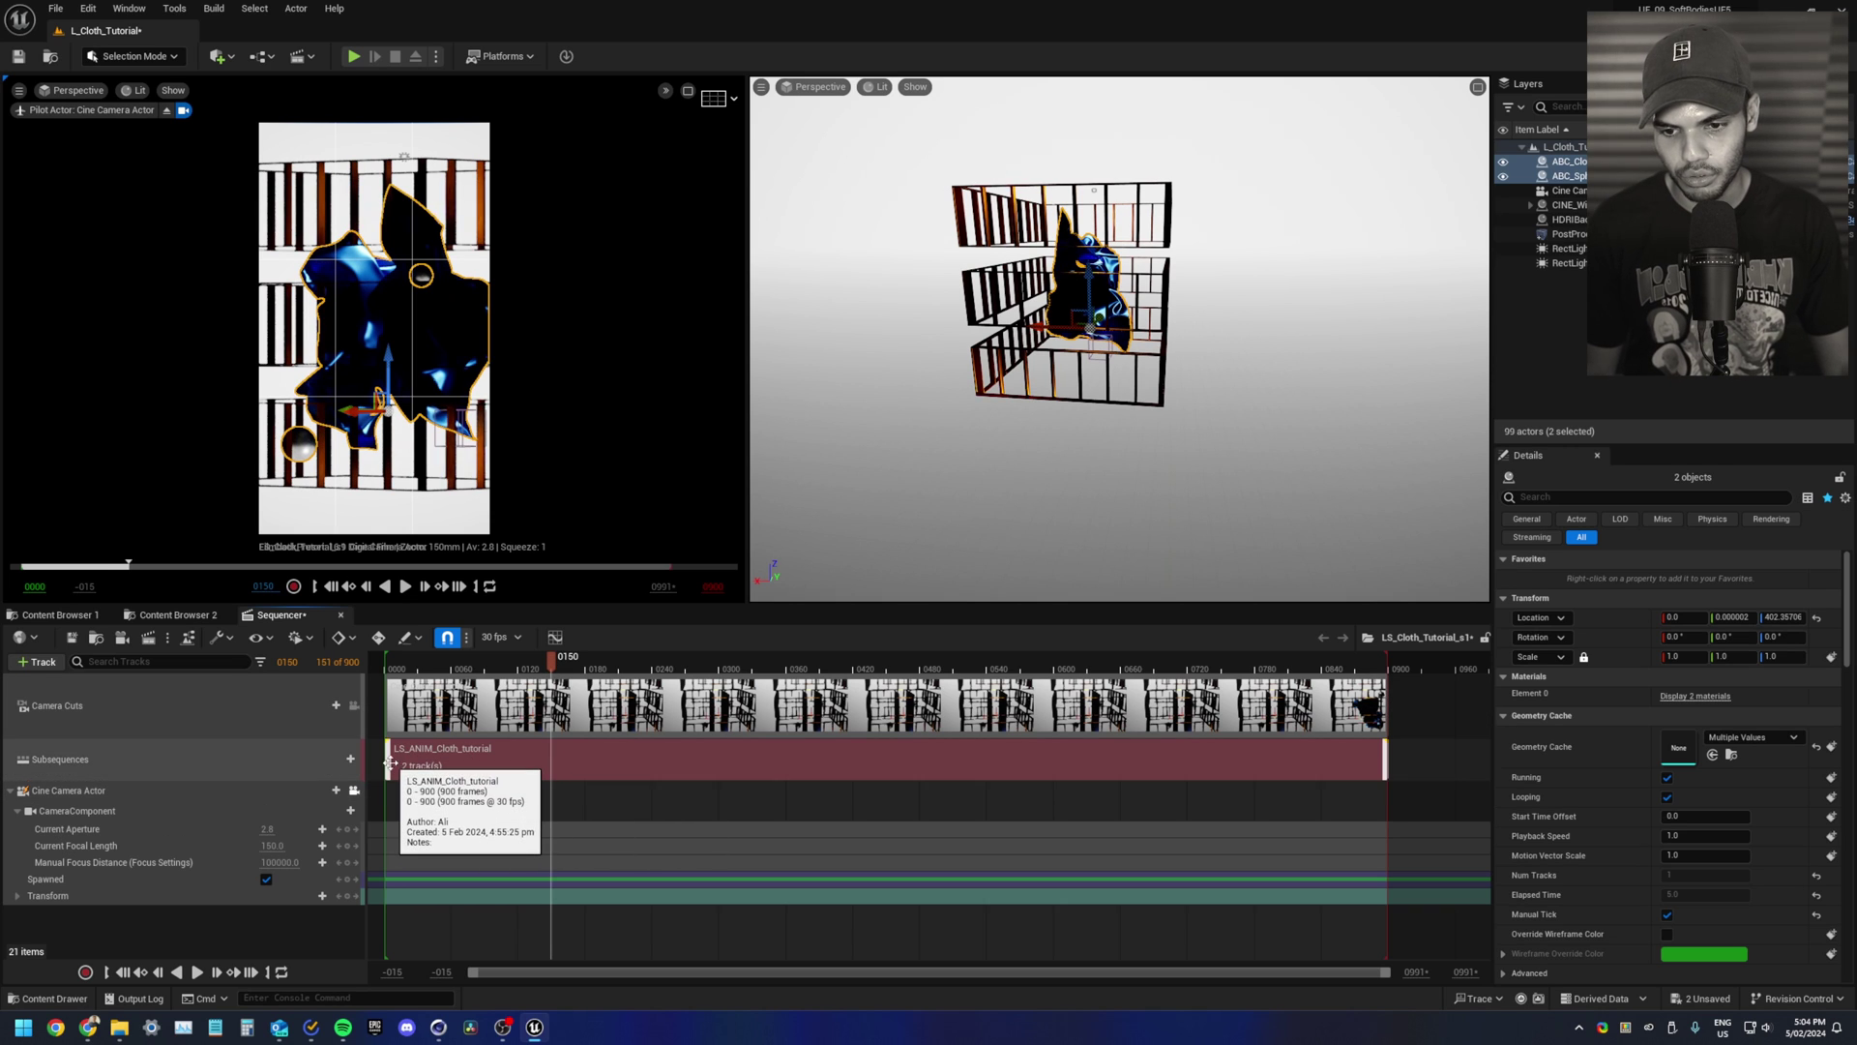
left_click_drag(390, 763, 552, 764)
left_click_drag(777, 760, 615, 759)
Step: Add a third rect light beside the window frames at about X -523, Y -2475, Z 1174
scroll(1080, 320, "up", 3)
key("w")
right_click_drag(1080, 321, 1062, 324)
key("s")
left_click(218, 56)
mouse_move(291, 222)
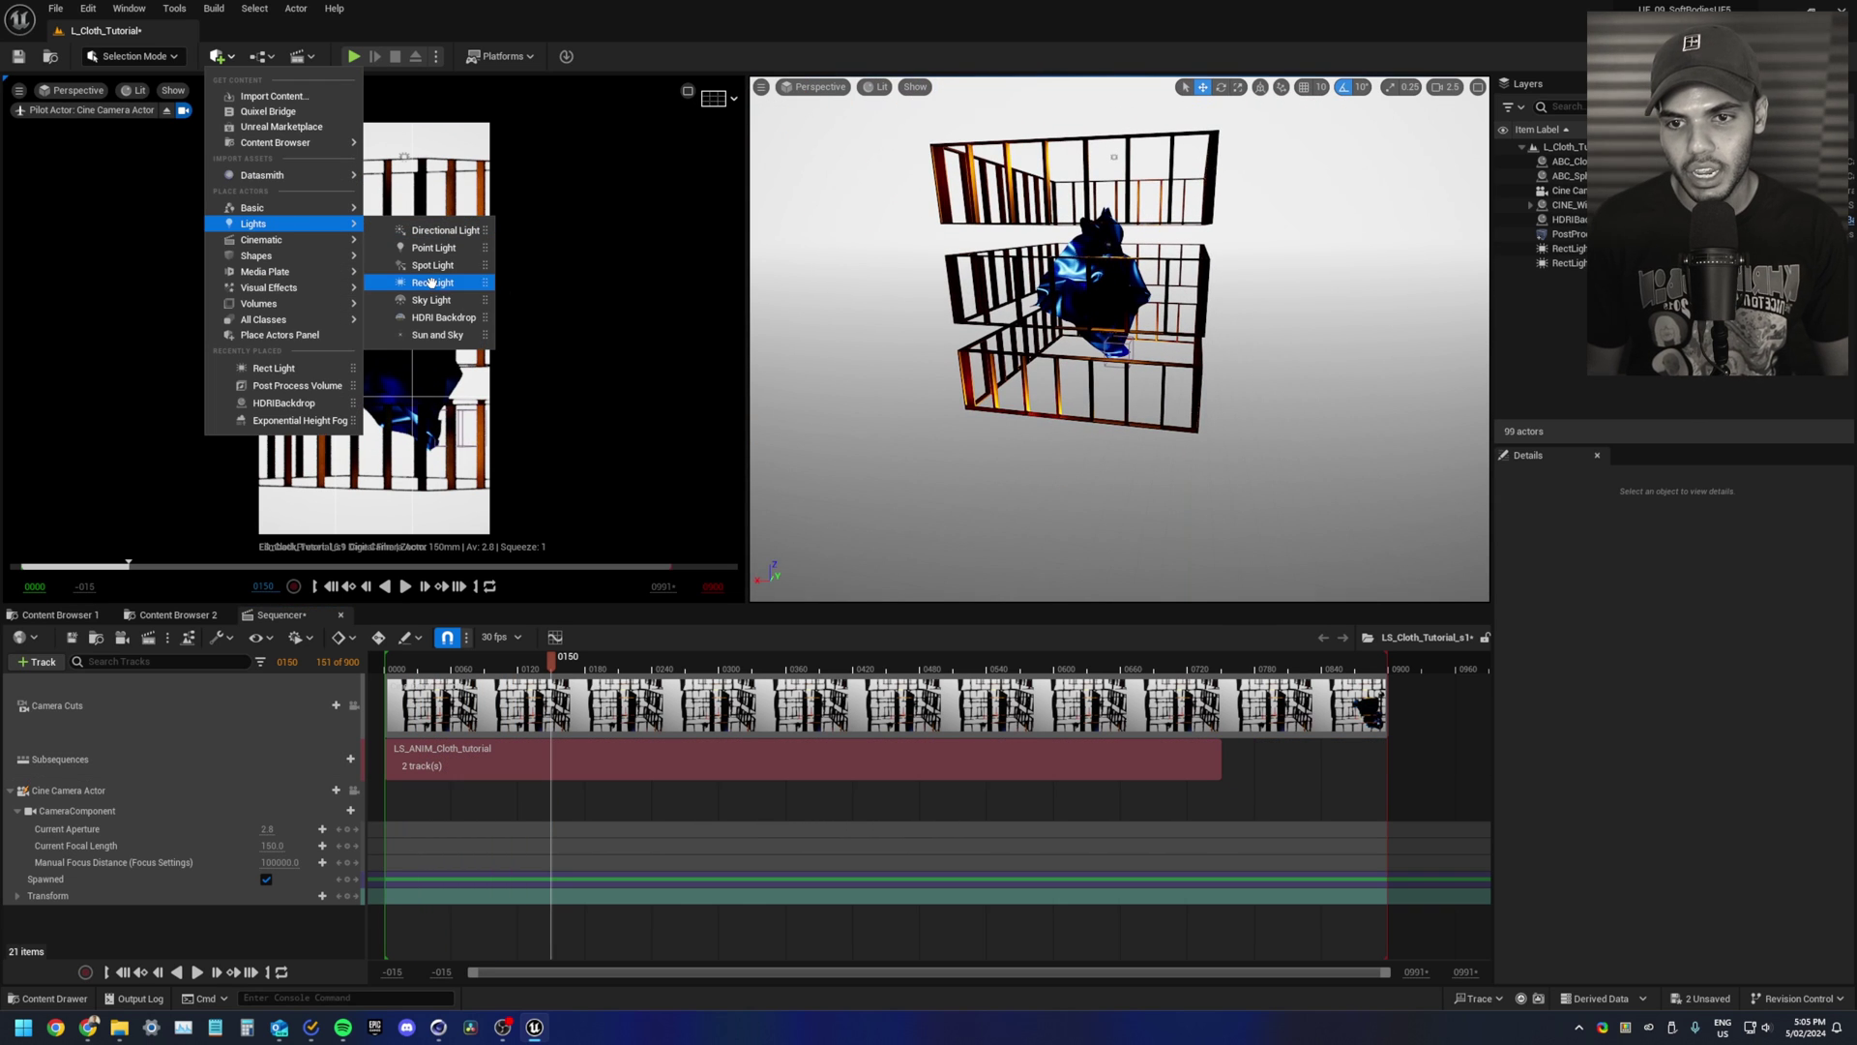
left_click_drag(431, 282, 936, 332)
left_click_drag(1074, 305, 1074, 306)
right_click_drag(1075, 306, 1155, 423)
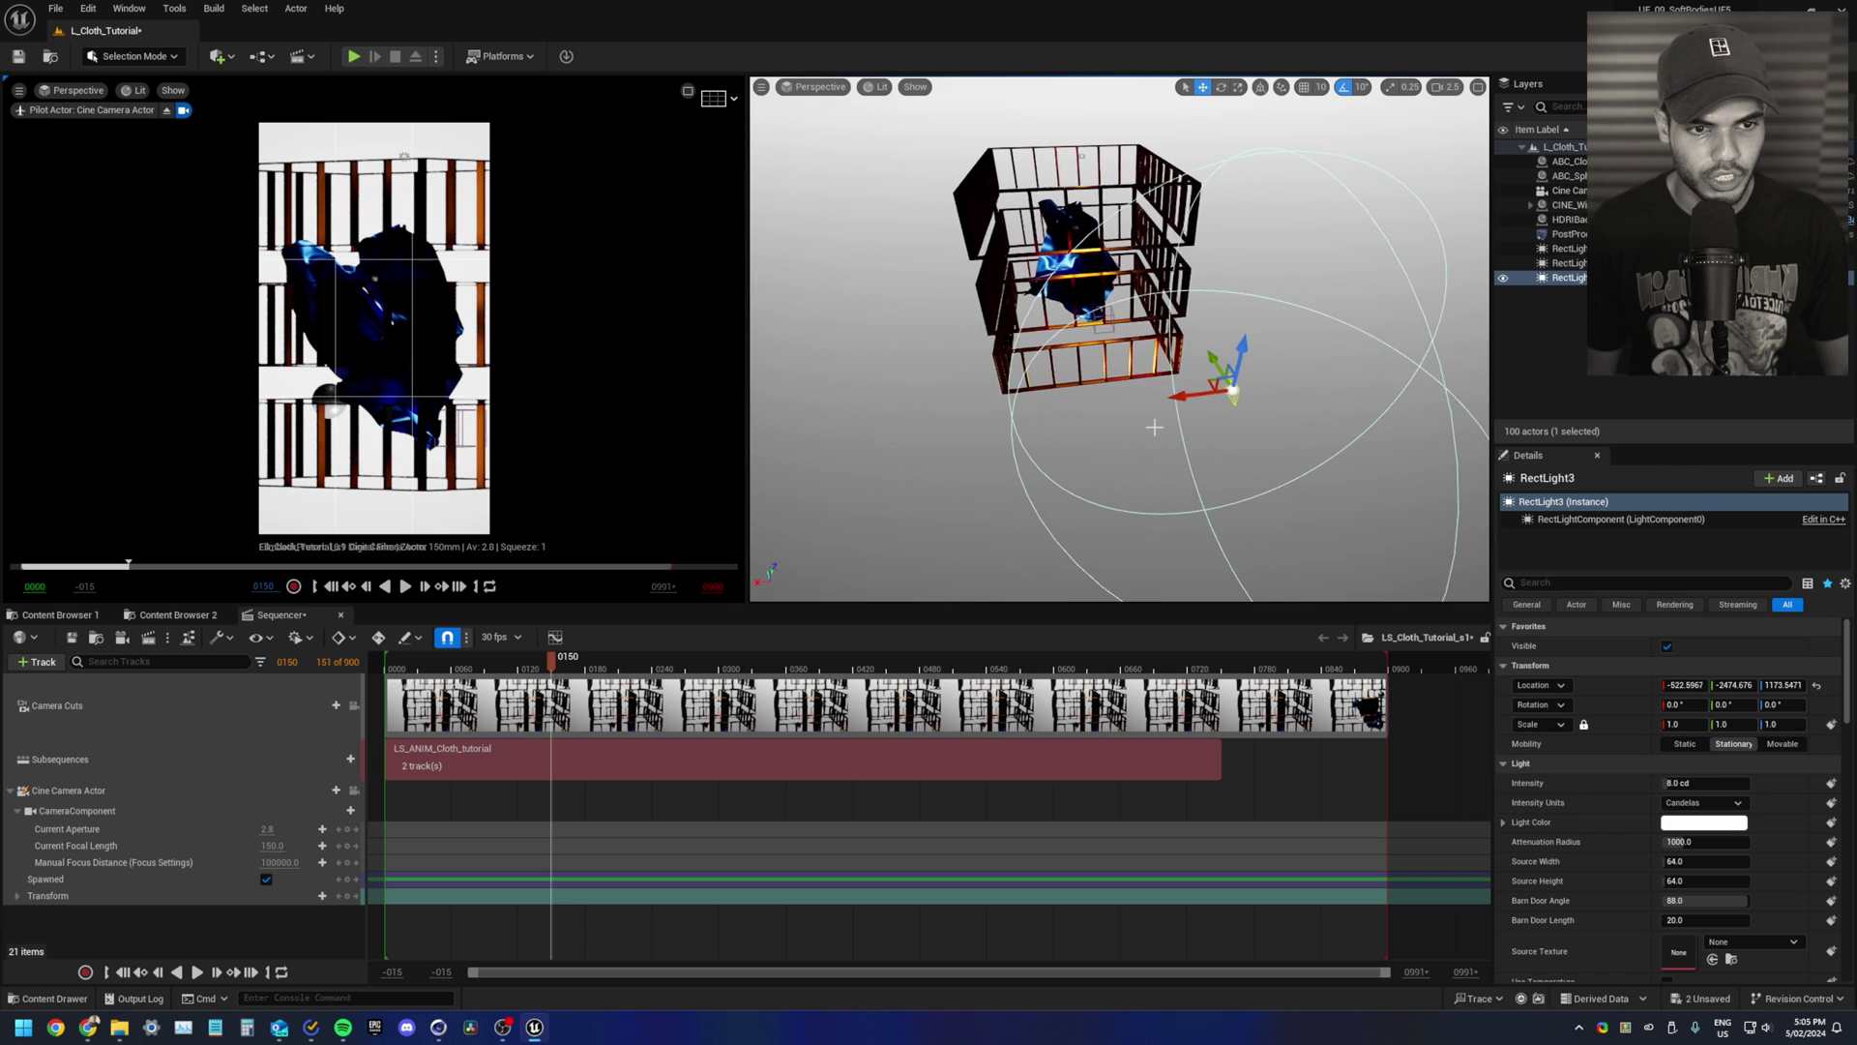
Step: Place the new rect light at about X 1384, Y 360, Z 1162, turned to -150°, with intensity 160 cd and source height 616
left_click_drag(1198, 380, 1196, 253)
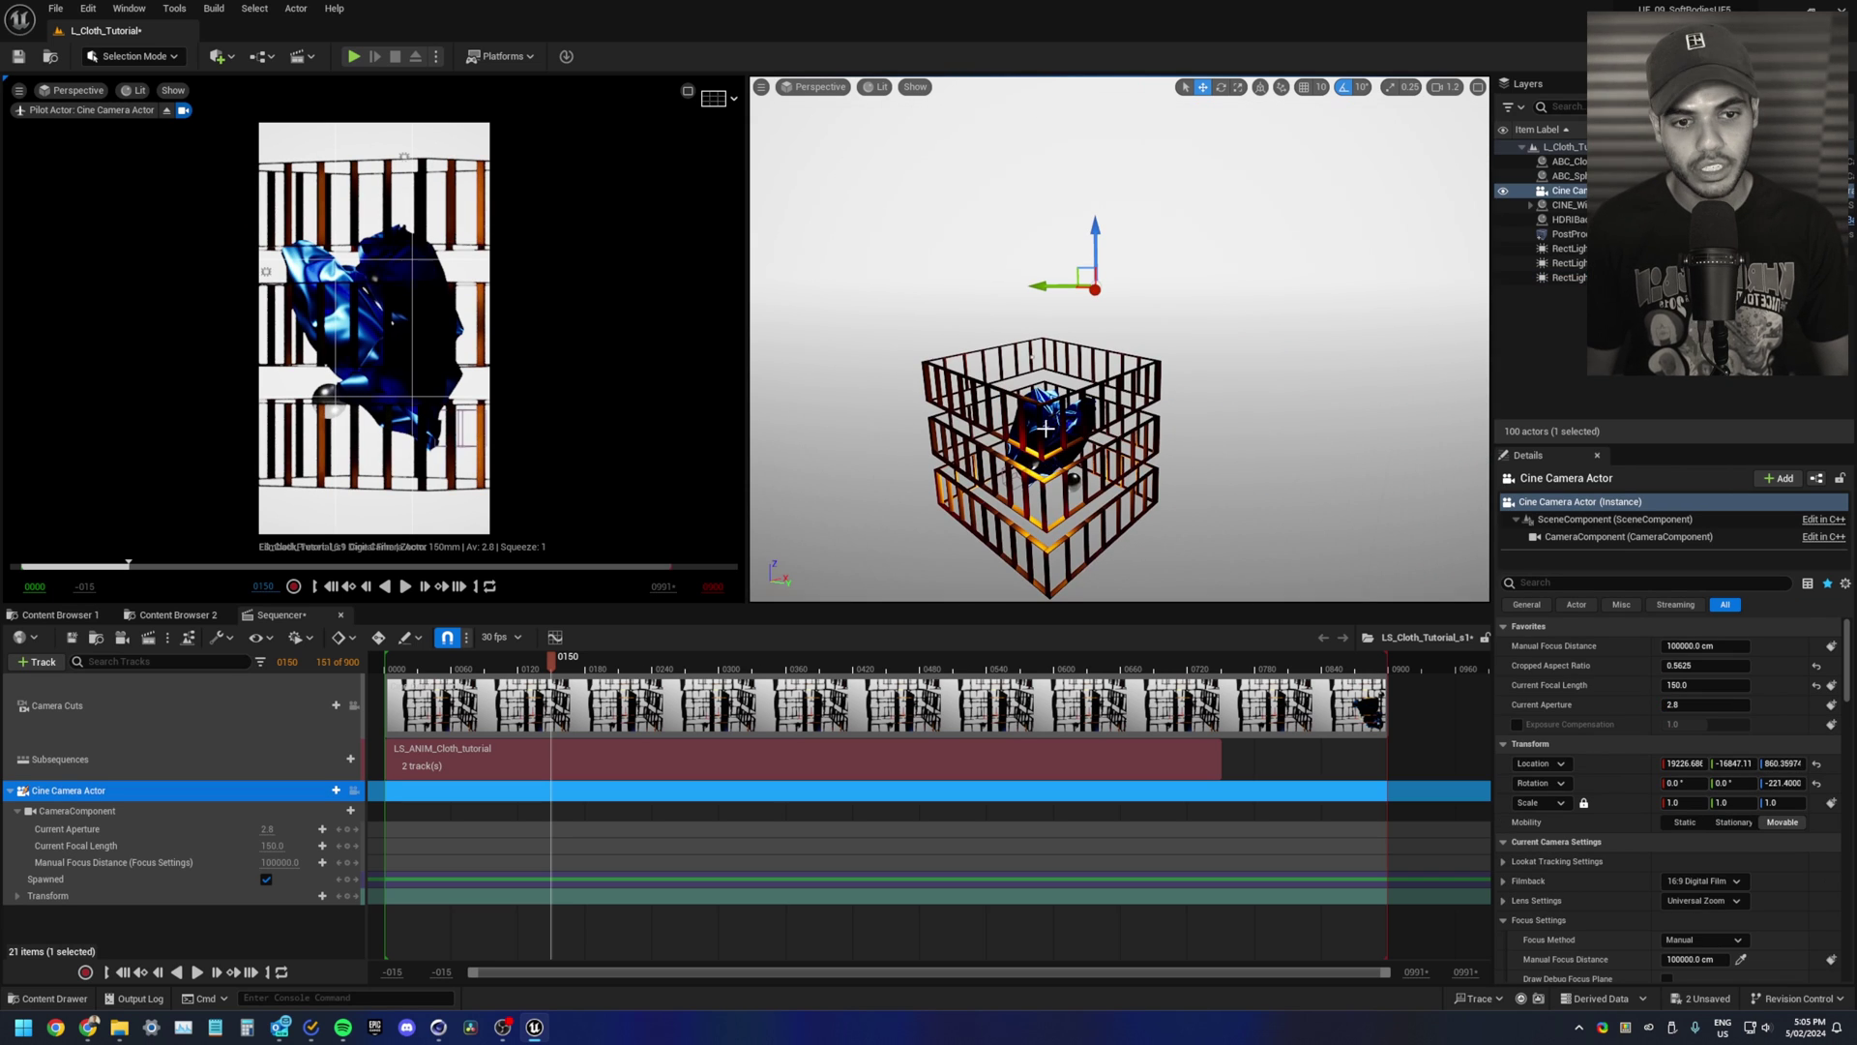
right_click_drag(1045, 429, 1043, 453)
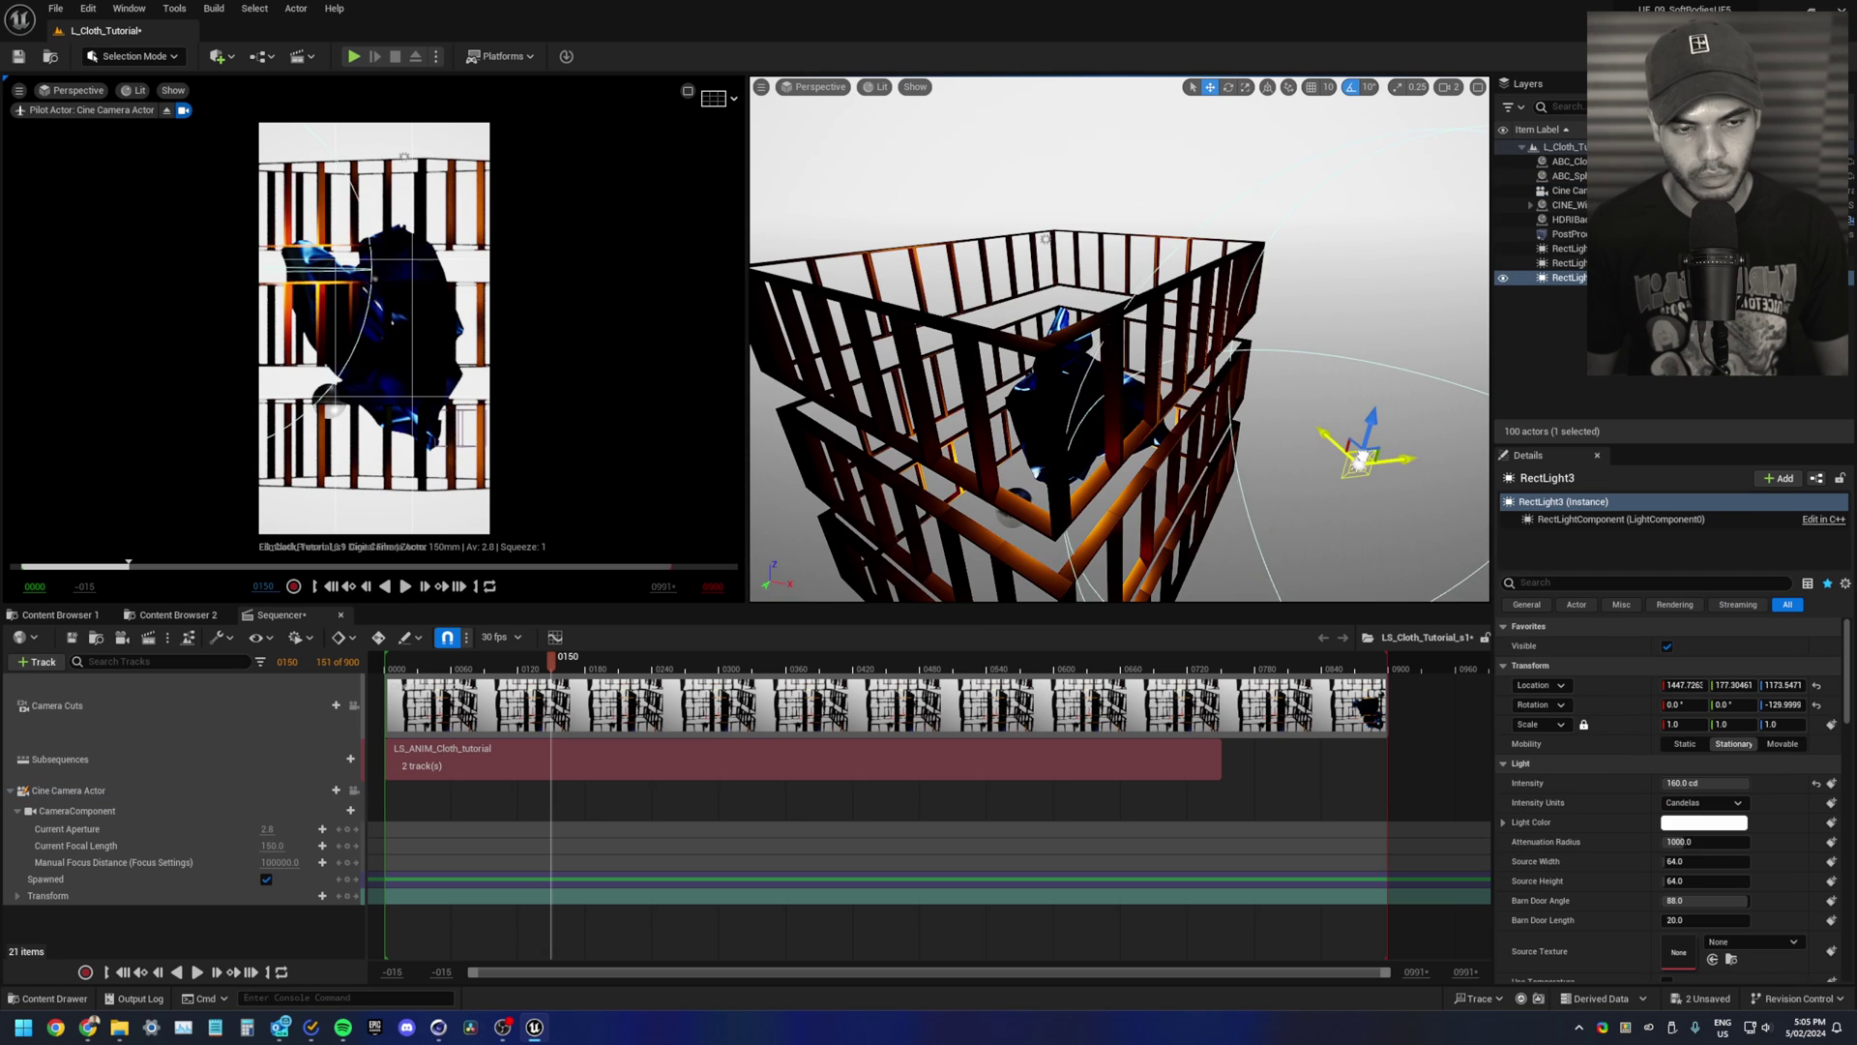
left_click_drag(1355, 435, 1321, 464)
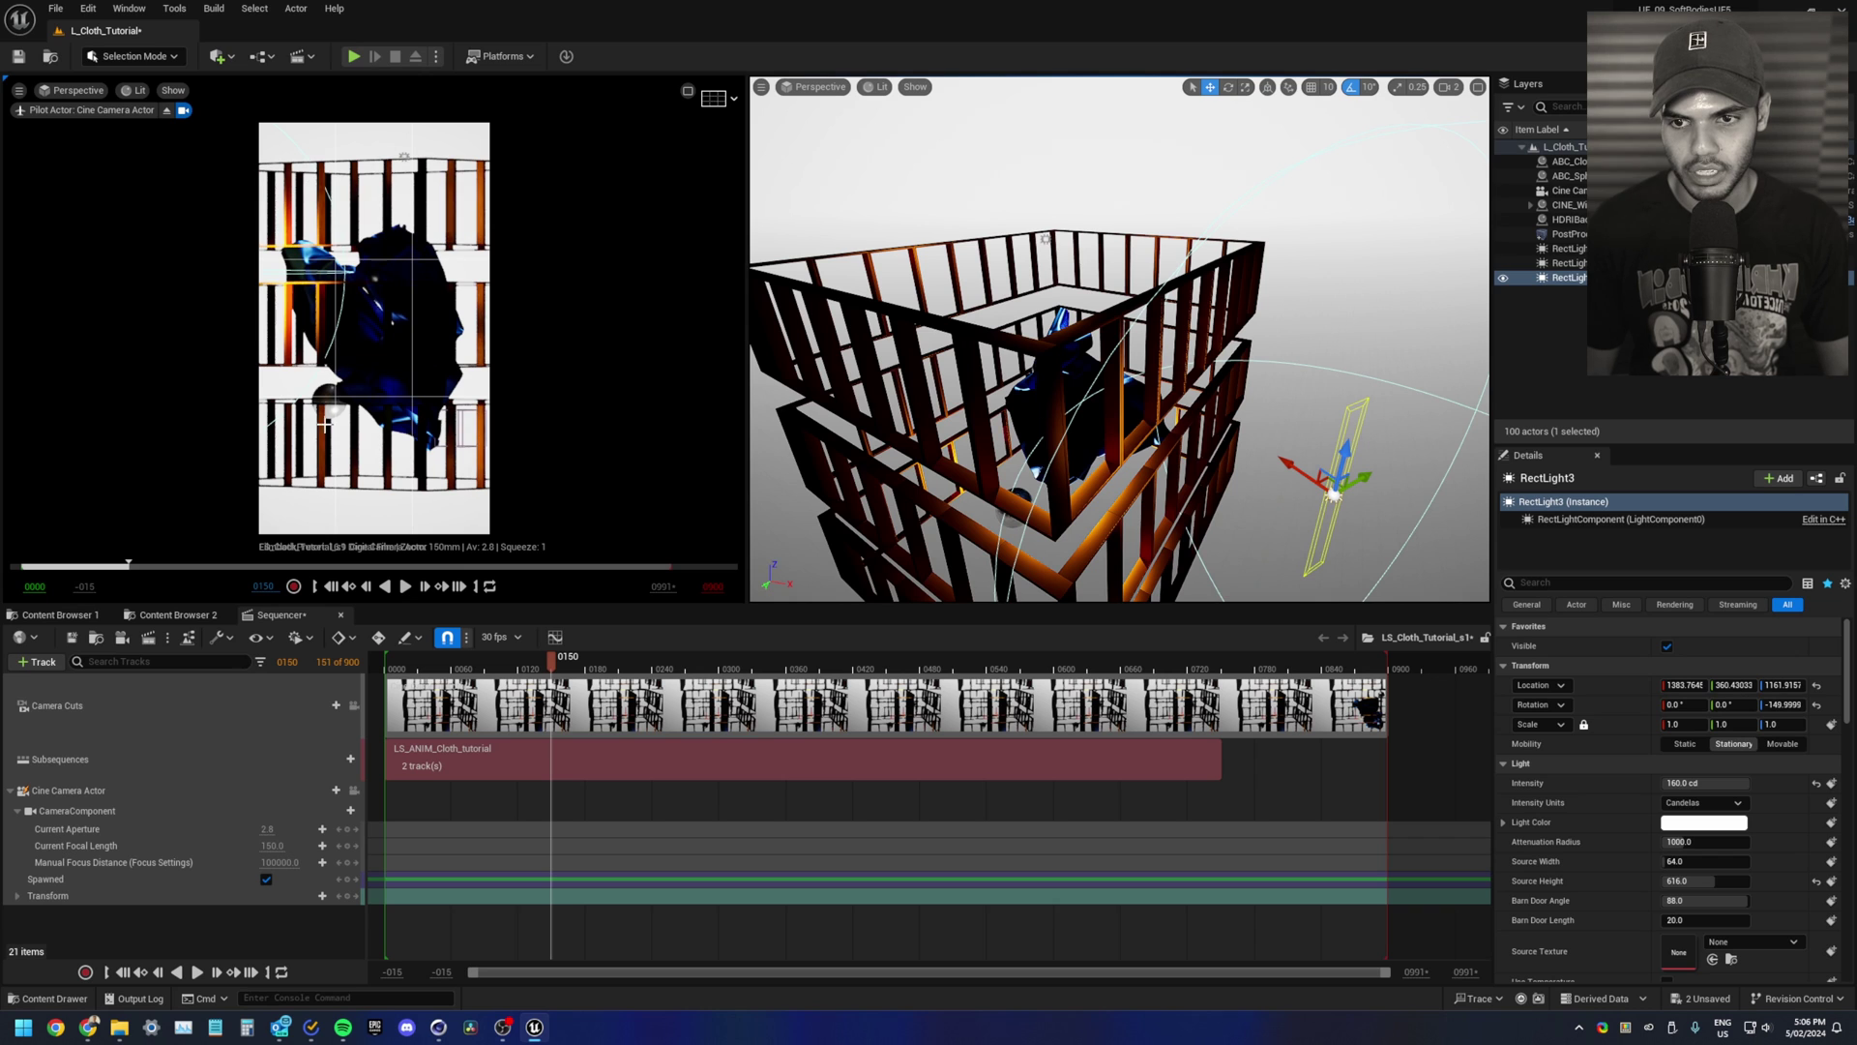
Step: Enlarge the viewport area above Sequencer and deselect the rect light
left_click_drag(432, 604, 441, 683)
key("Escape")
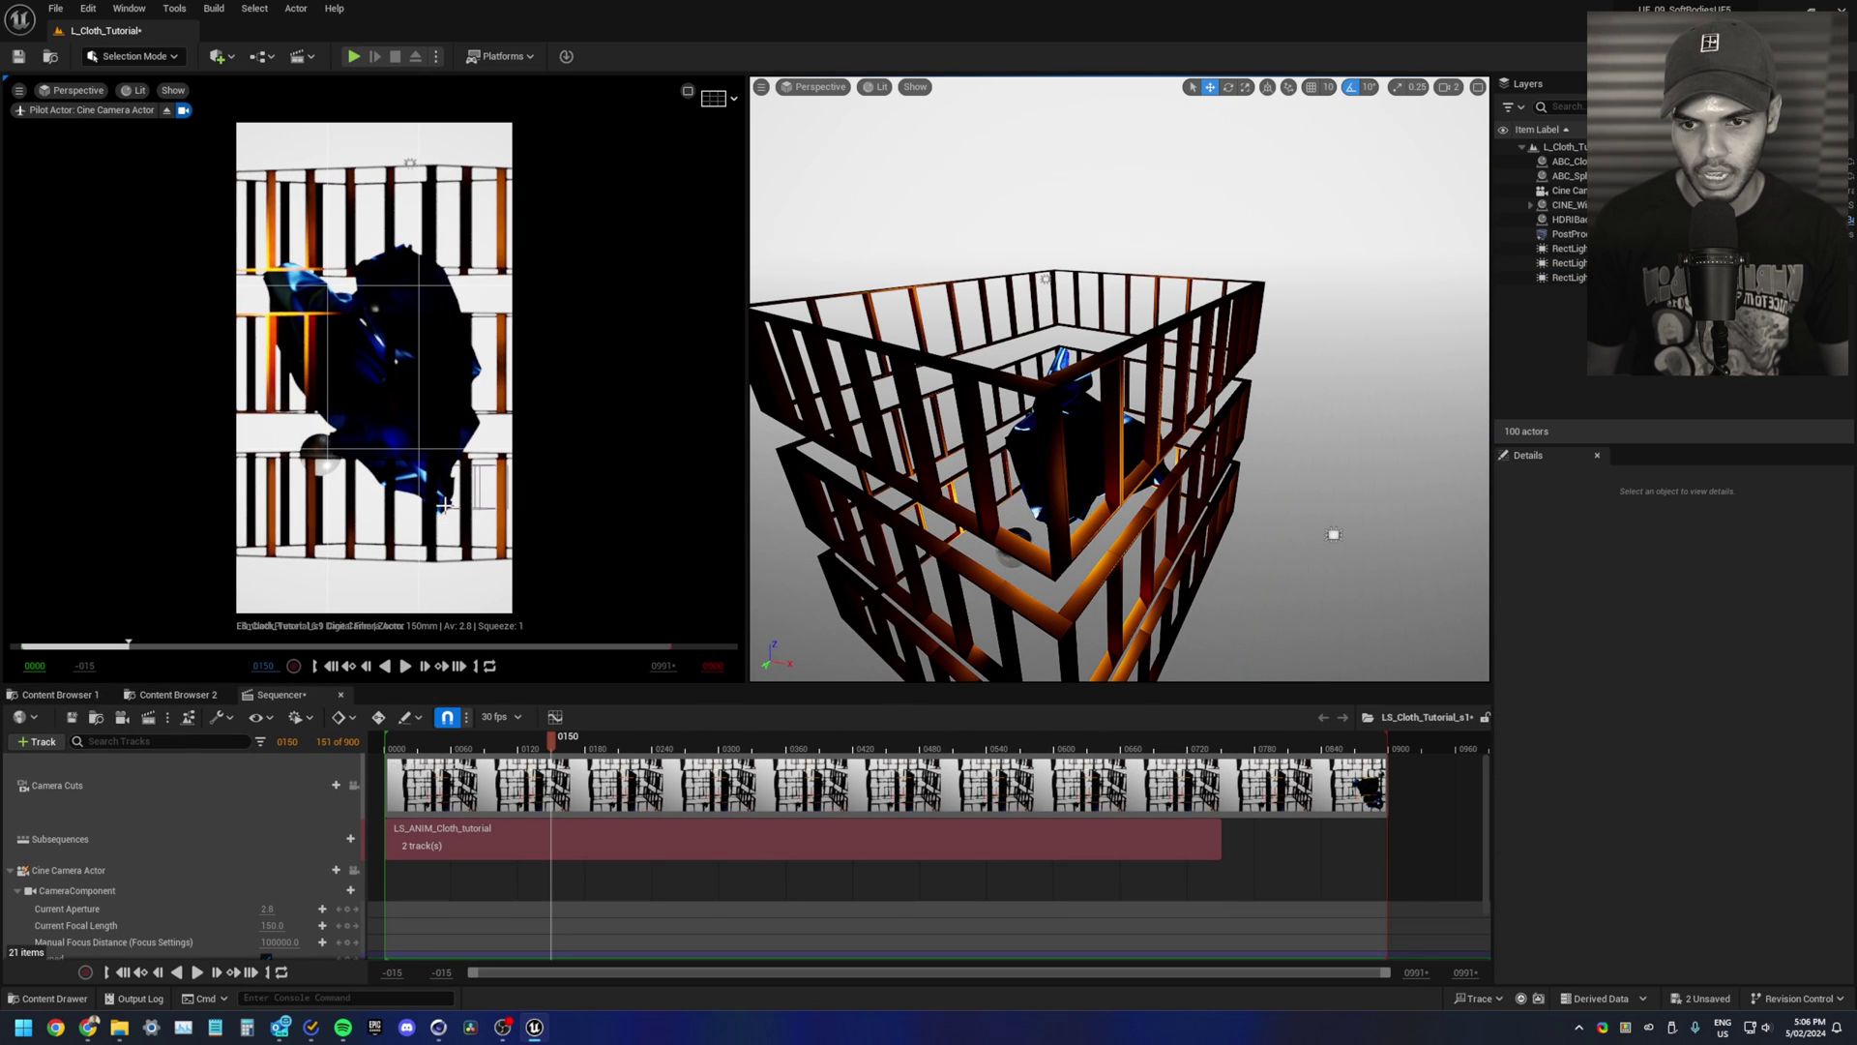
Step: Duplicate the tall rect light and move the copy to about X 888, Y -638, Z 1709, turned to -220° with attenuation radius 1442.55
left_click(1333, 534)
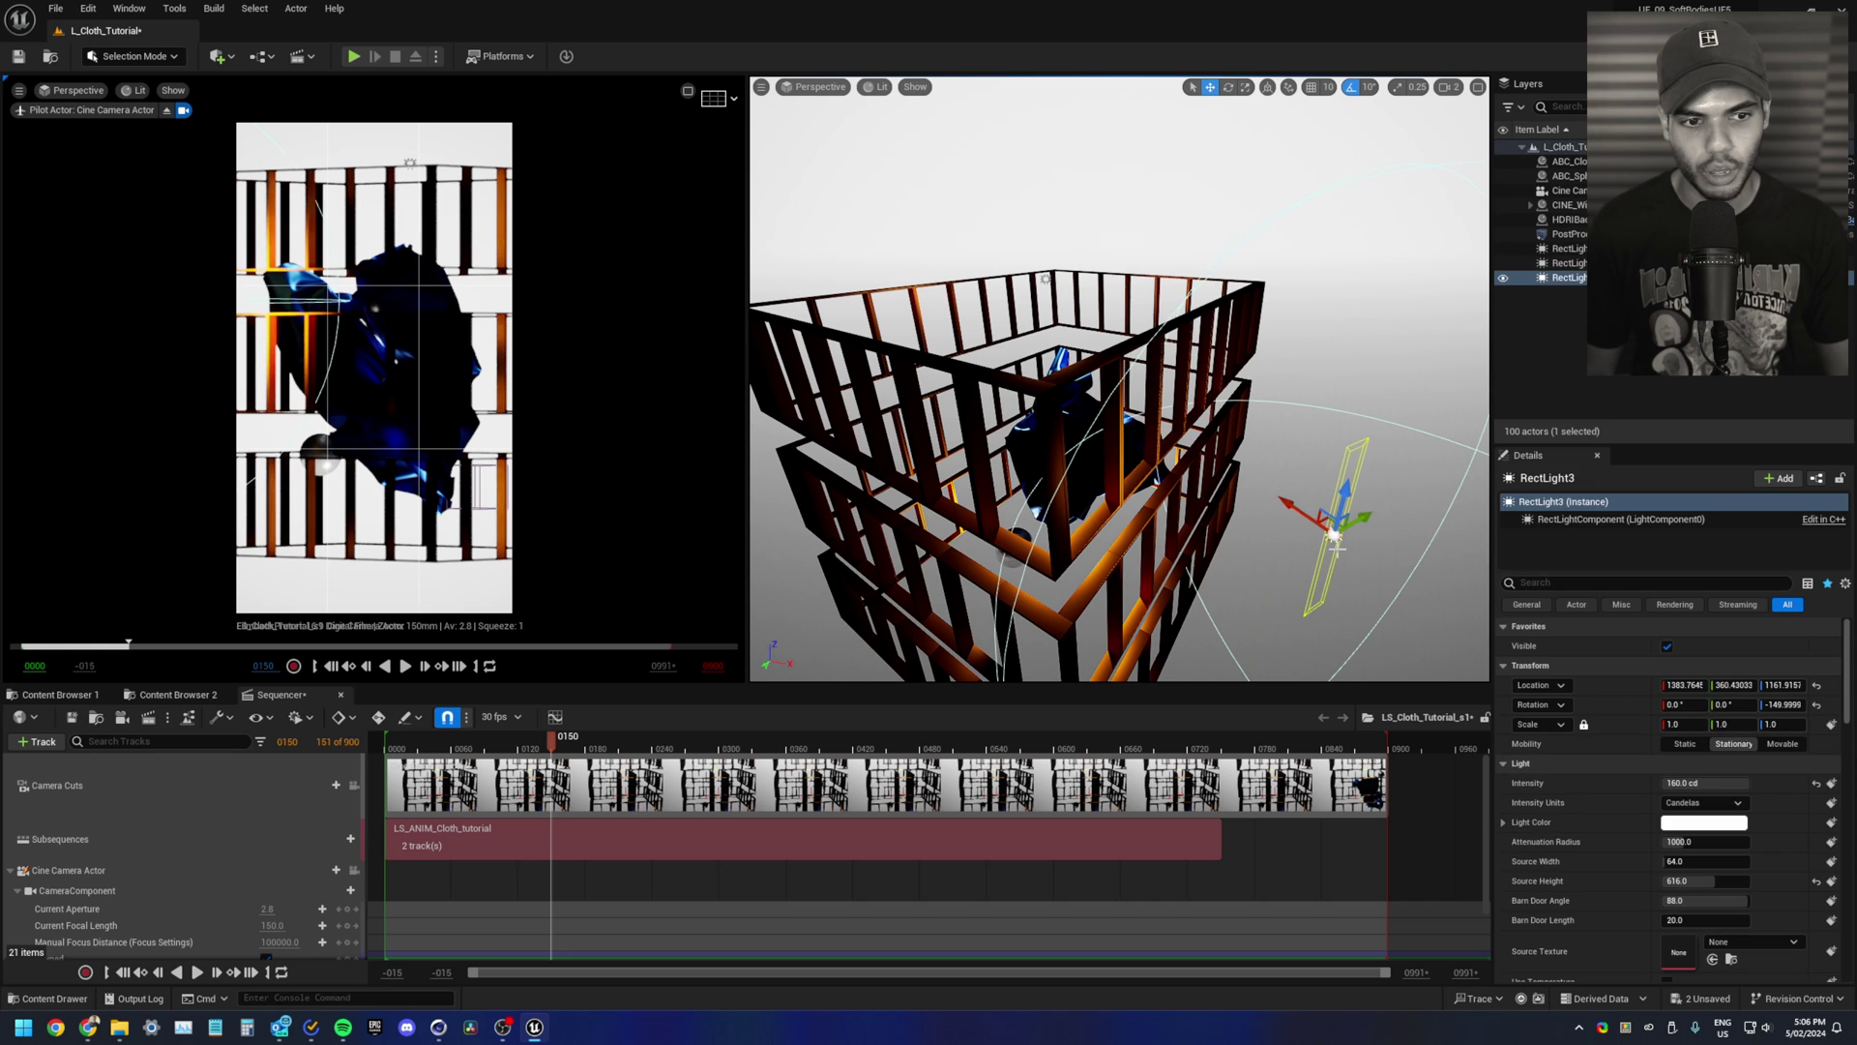
left_click_drag(1324, 518, 955, 411, "alt")
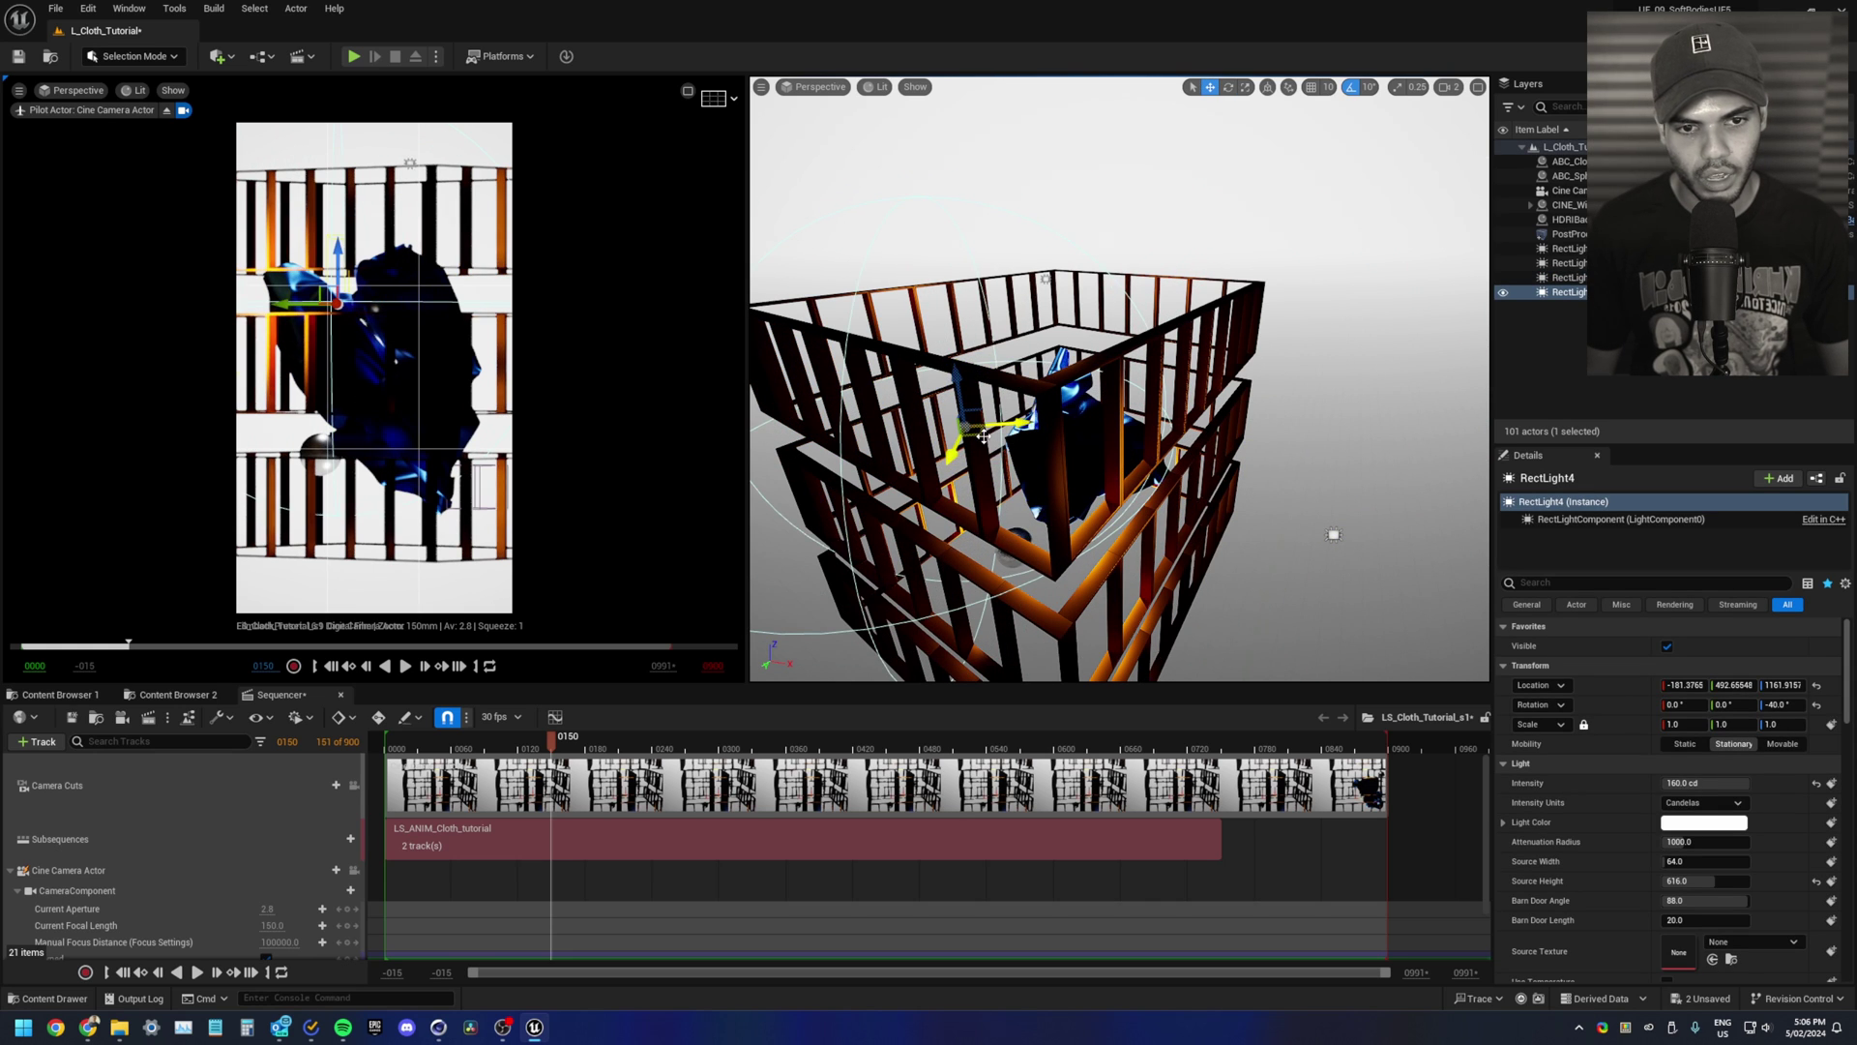
left_click_drag(953, 453, 839, 378, "alt")
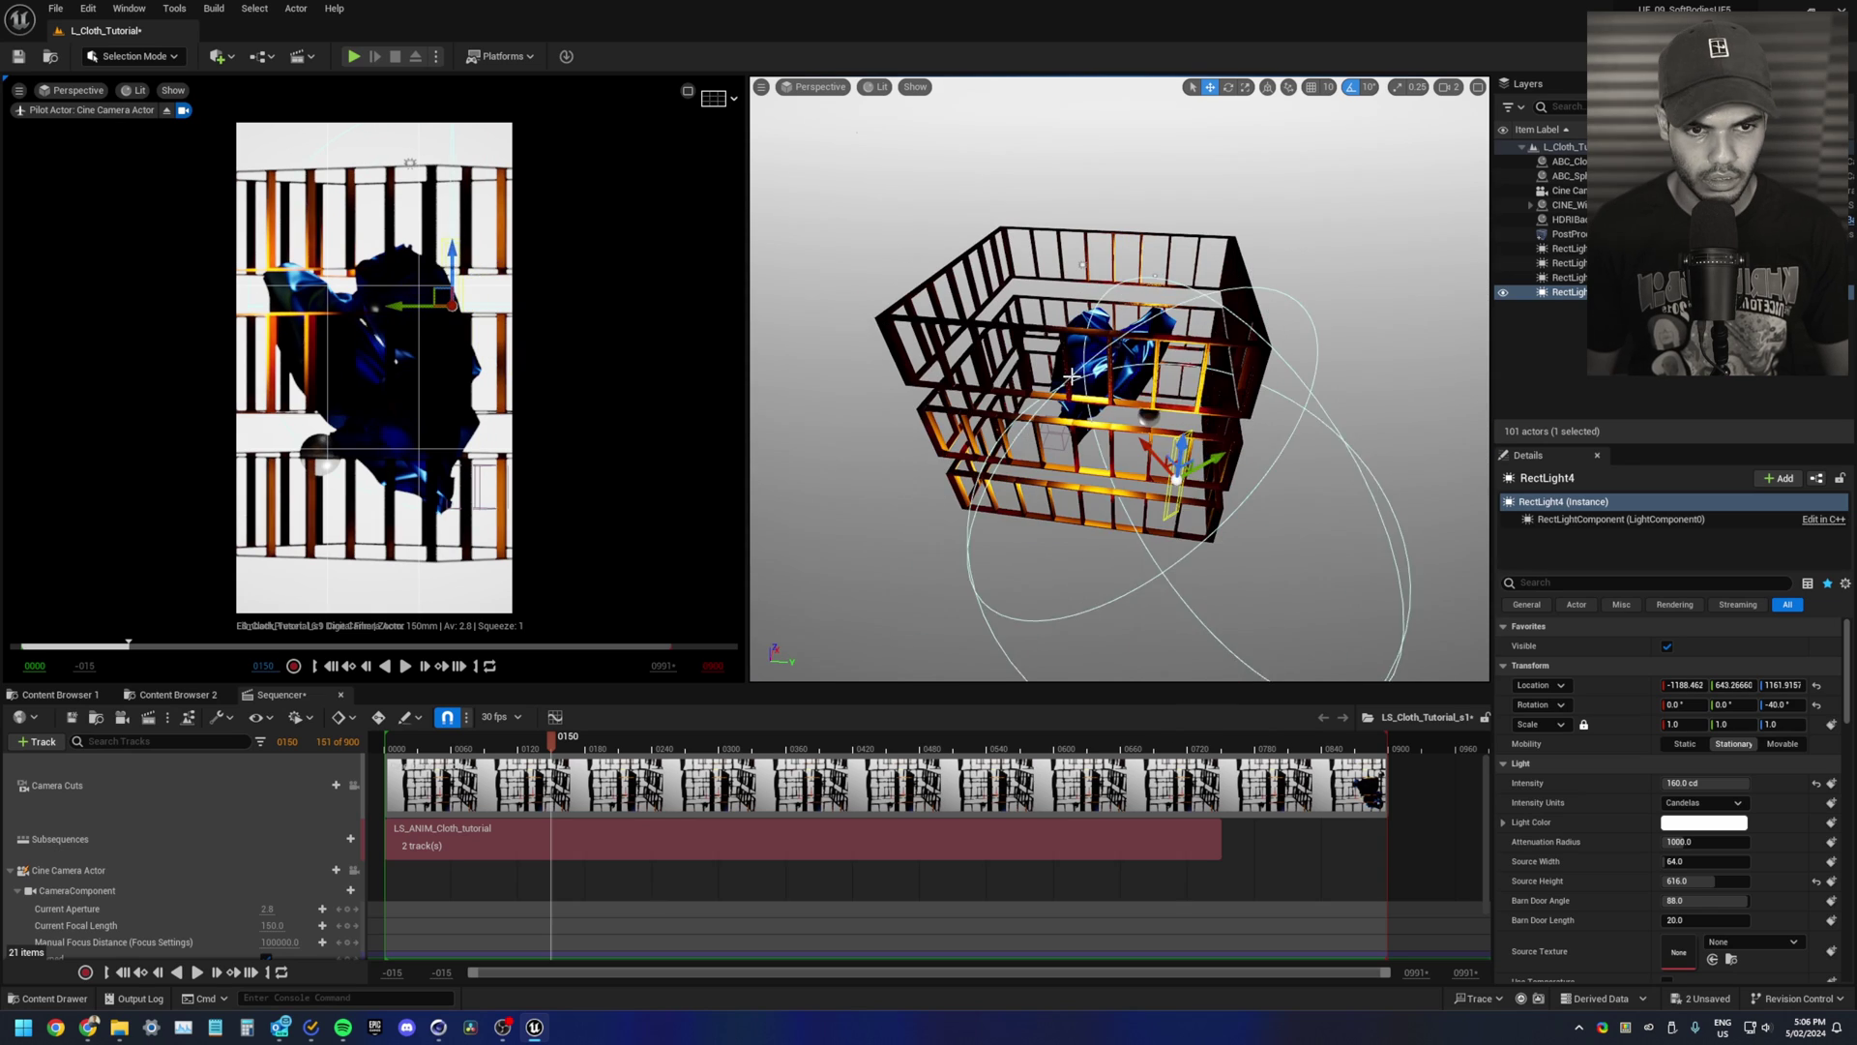
left_click_drag(1189, 426, 1039, 259)
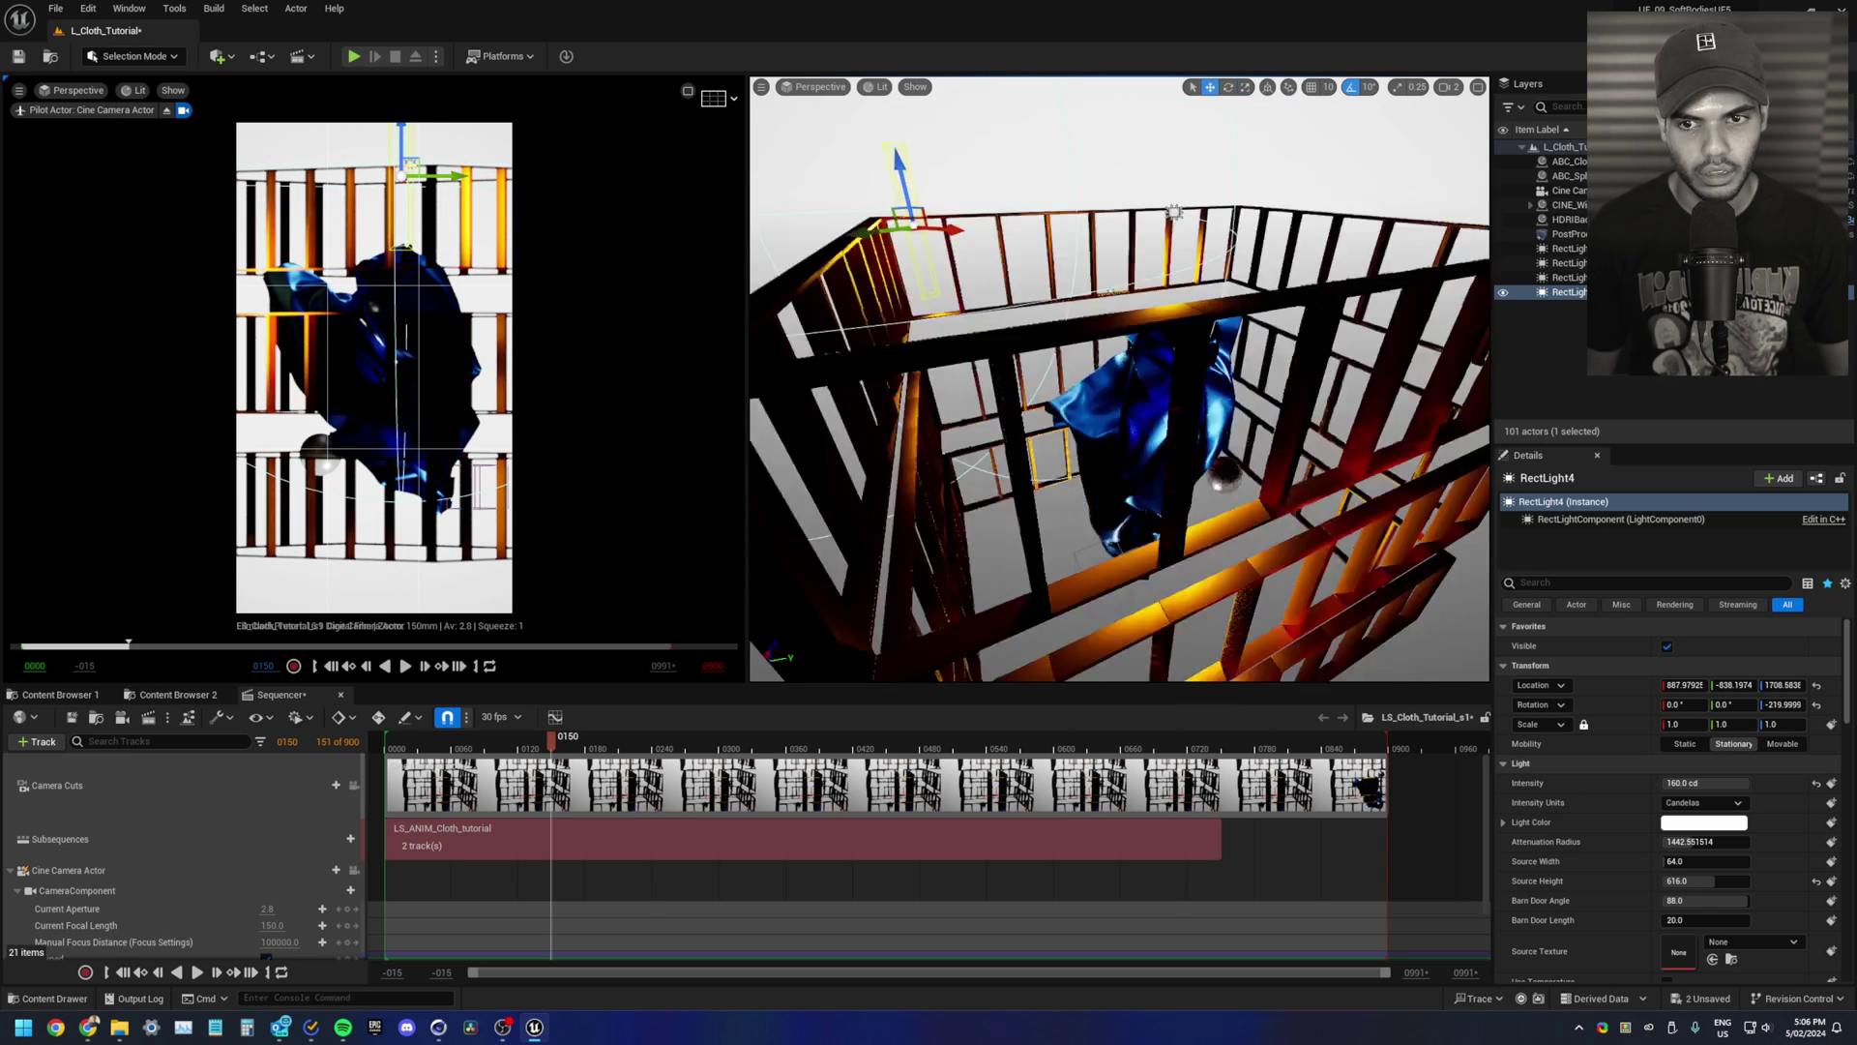
Step: Move the duplicated rect light in front of the window frames at about X -19, Y -1496, Z 1018, turned to -290°
left_click_drag(1119, 379, 1257, 407, "alt")
left_click_drag(1064, 406, 1161, 387, "alt")
left_click_drag(909, 174, 916, 329)
key("e")
mouse_move(1064, 406)
left_mouse_down("alt")
mouse_move(1209, 397)
mouse_move(1064, 387)
left_mouse_up("alt")
left_click_drag(1122, 387, 1257, 426, "alt")
key("w")
left_click_drag(948, 329, 1146, 435)
key("e")
key("w")
Step: Lower the duplicated light's intensity to about 20.5 cd, reset its source height to 64, and reposition it around the frames
mouse_move(1726, 782)
left_mouse_down()
mouse_move(1673, 782)
mouse_move(1707, 783)
left_mouse_up()
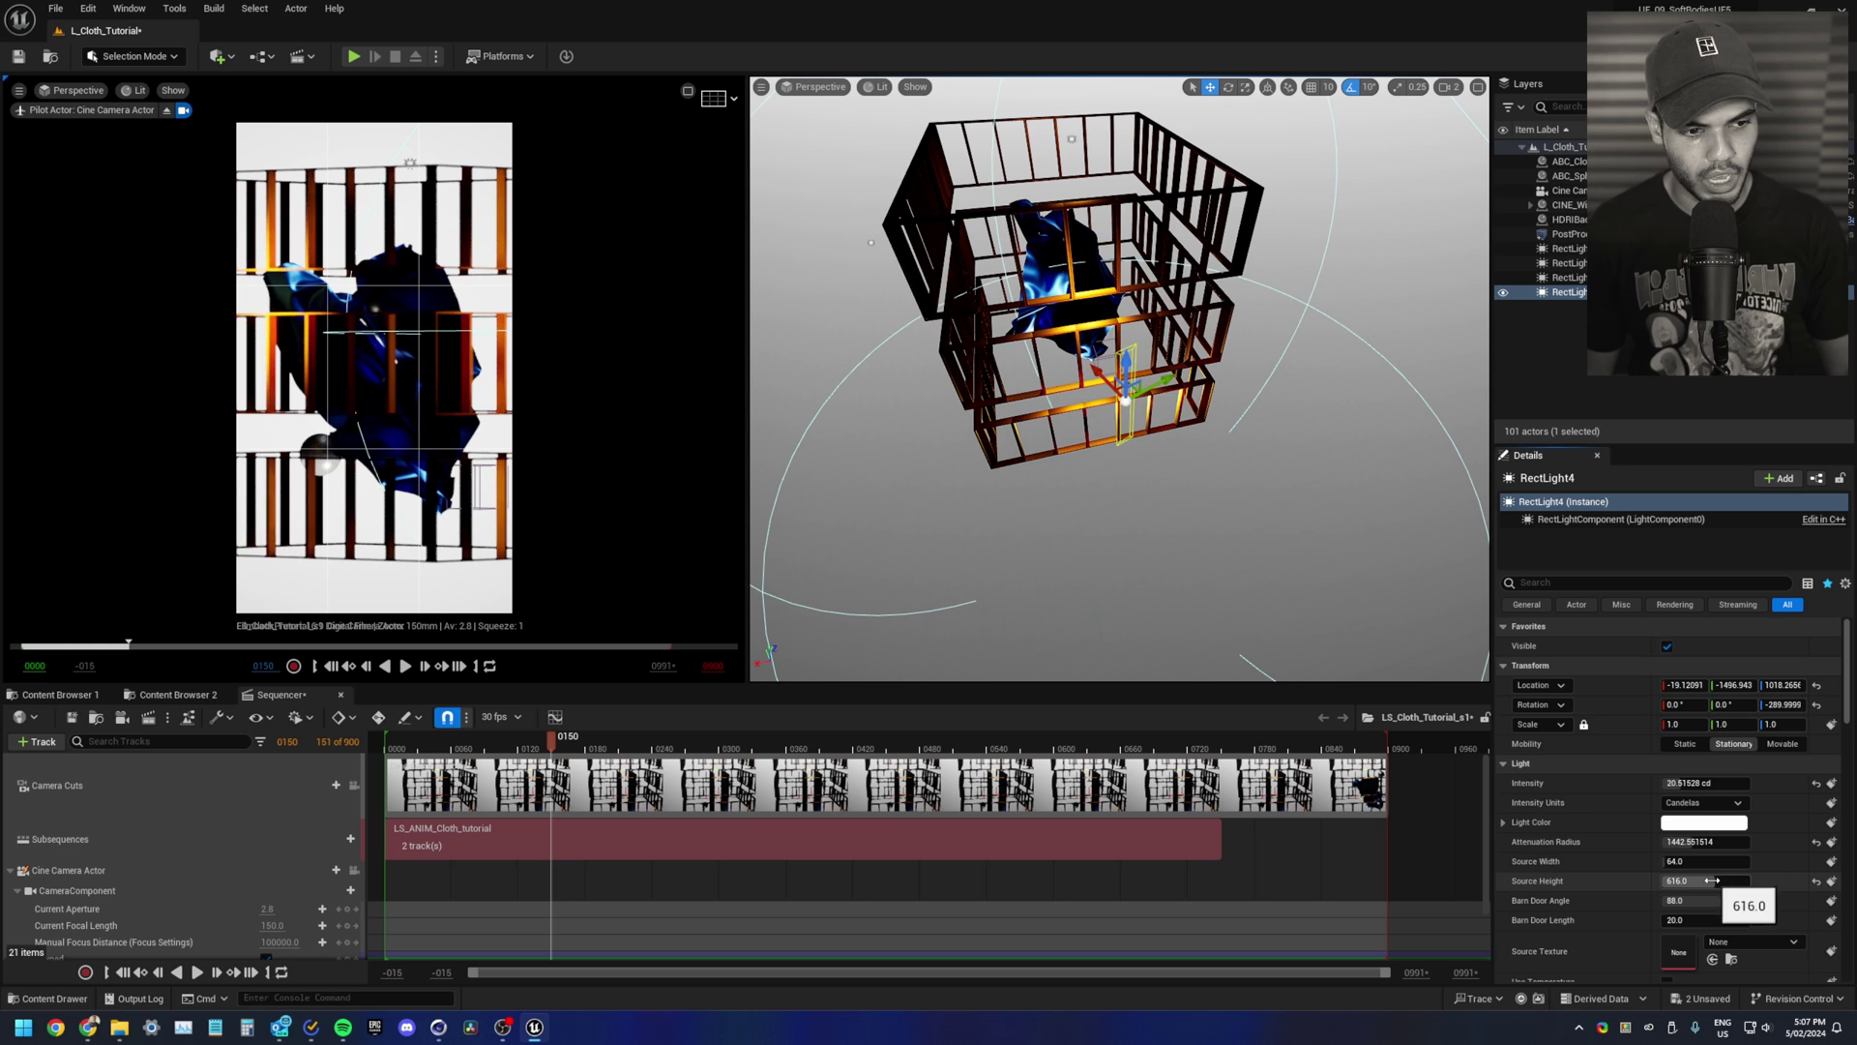
key("Return")
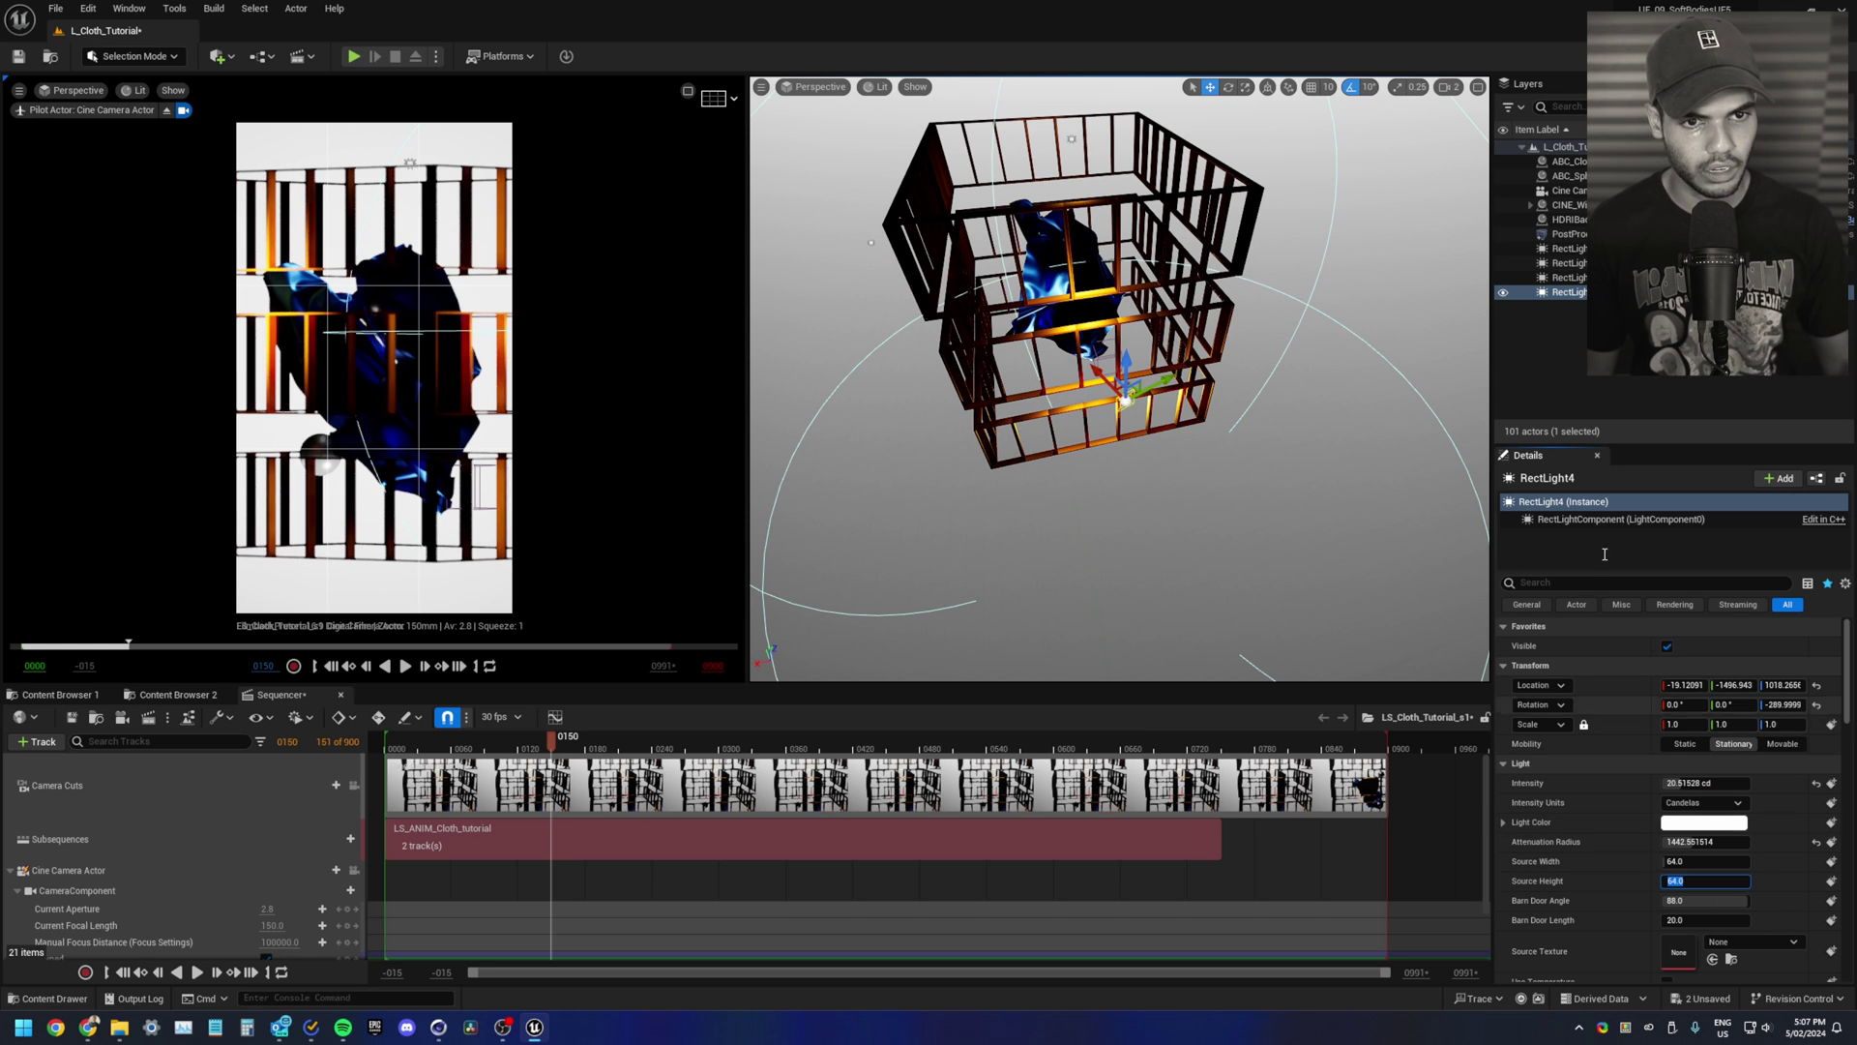
left_click_drag(1126, 364, 1044, 571)
right_click_drag(1045, 570, 1199, 483)
left_click_drag(1296, 464, 1151, 643)
right_click_drag(1151, 642, 1093, 541)
left_click_drag(1078, 507, 1081, 570)
Step: Try a source width and source height of 500 on the duplicated rect light and undo the recent changes
left_click(1702, 861)
type("500")
key("Tab")
type("500e")
key("ctrl+z")
key("ctrl+z")
key("ctrl+z")
key("ctrl+z")
key("ctrl+z")
Step: Place the duplicated rect light at about X 697, Y -1438, Z 996 beside the window frames with zero rotation
key("w")
left_click_drag(1048, 329, 1190, 454, "alt")
left_click_drag(1190, 455, 1151, 319, "alt")
left_click_drag(1064, 280, 1138, 563)
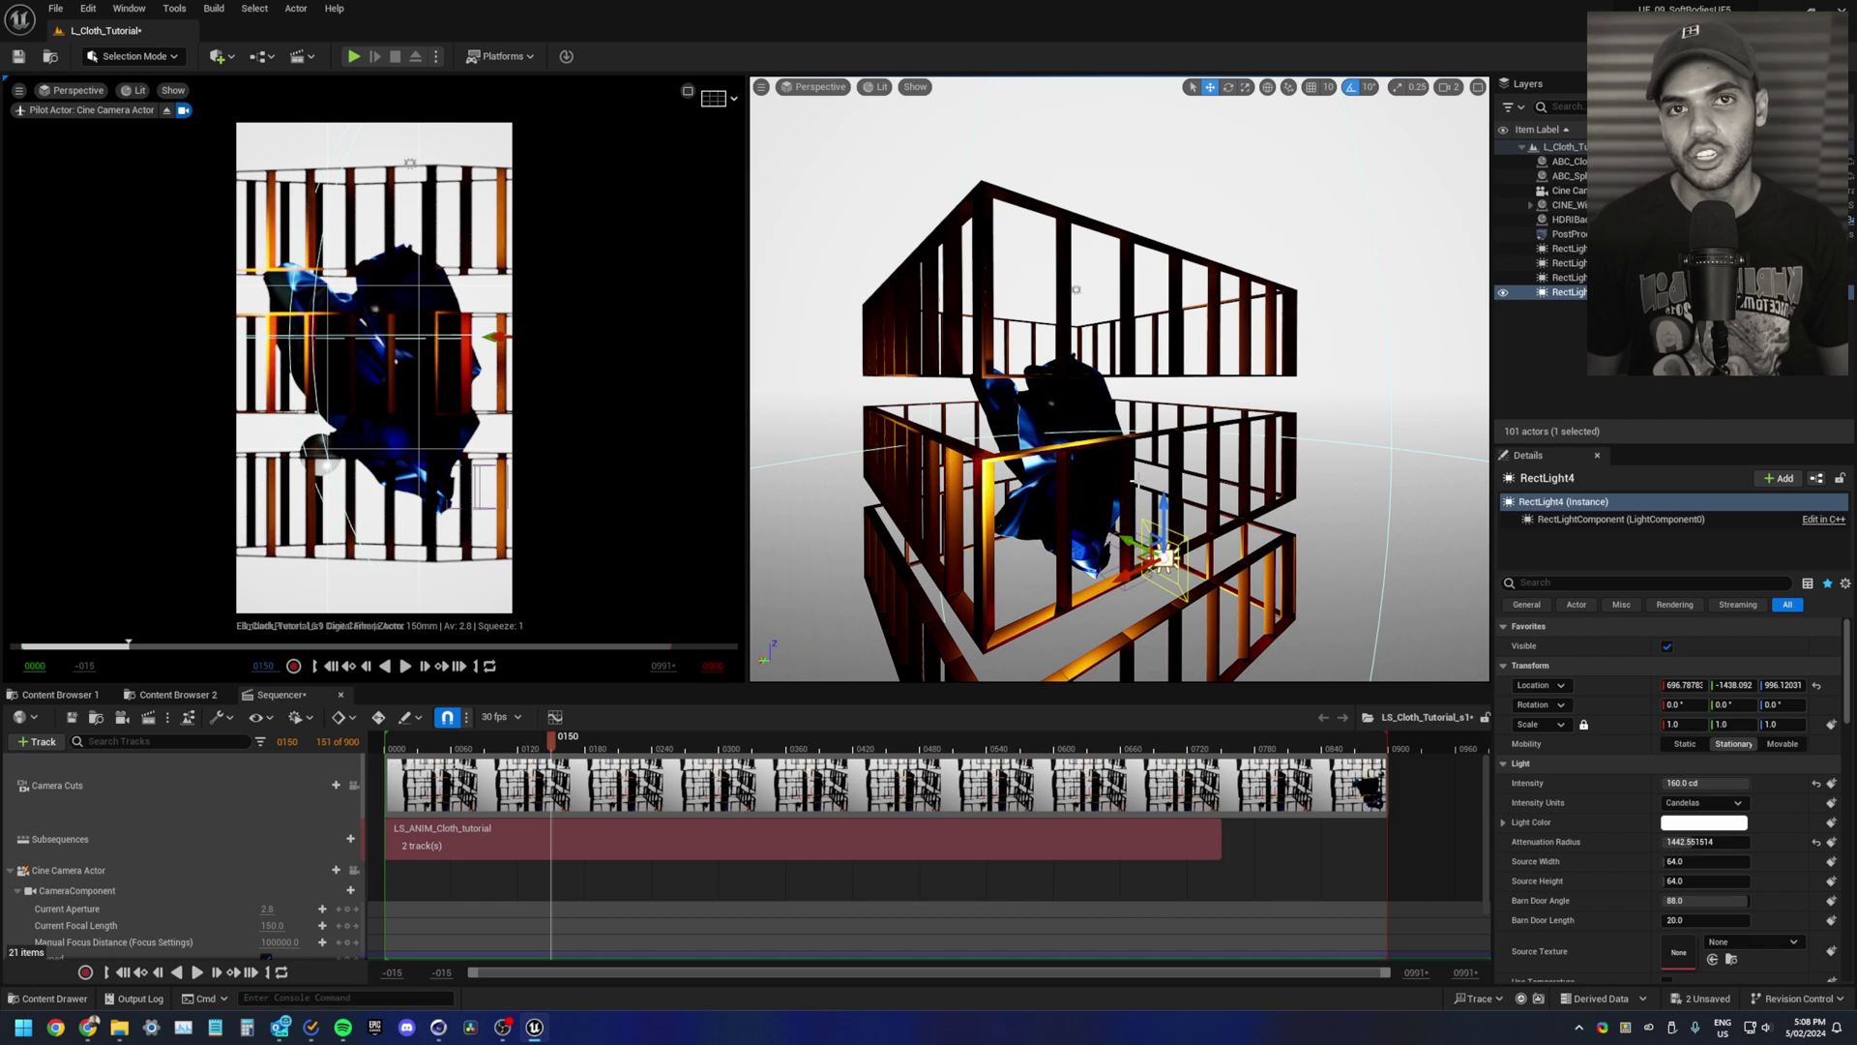
Step: Duplicate the rect light to about X 643, Y -660, Z 623 inside the frames, pitched 50° and turned to 140° toward the cloth
left_click_drag(1103, 436, 1104, 554, "alt")
scroll(1104, 554, "down", 4)
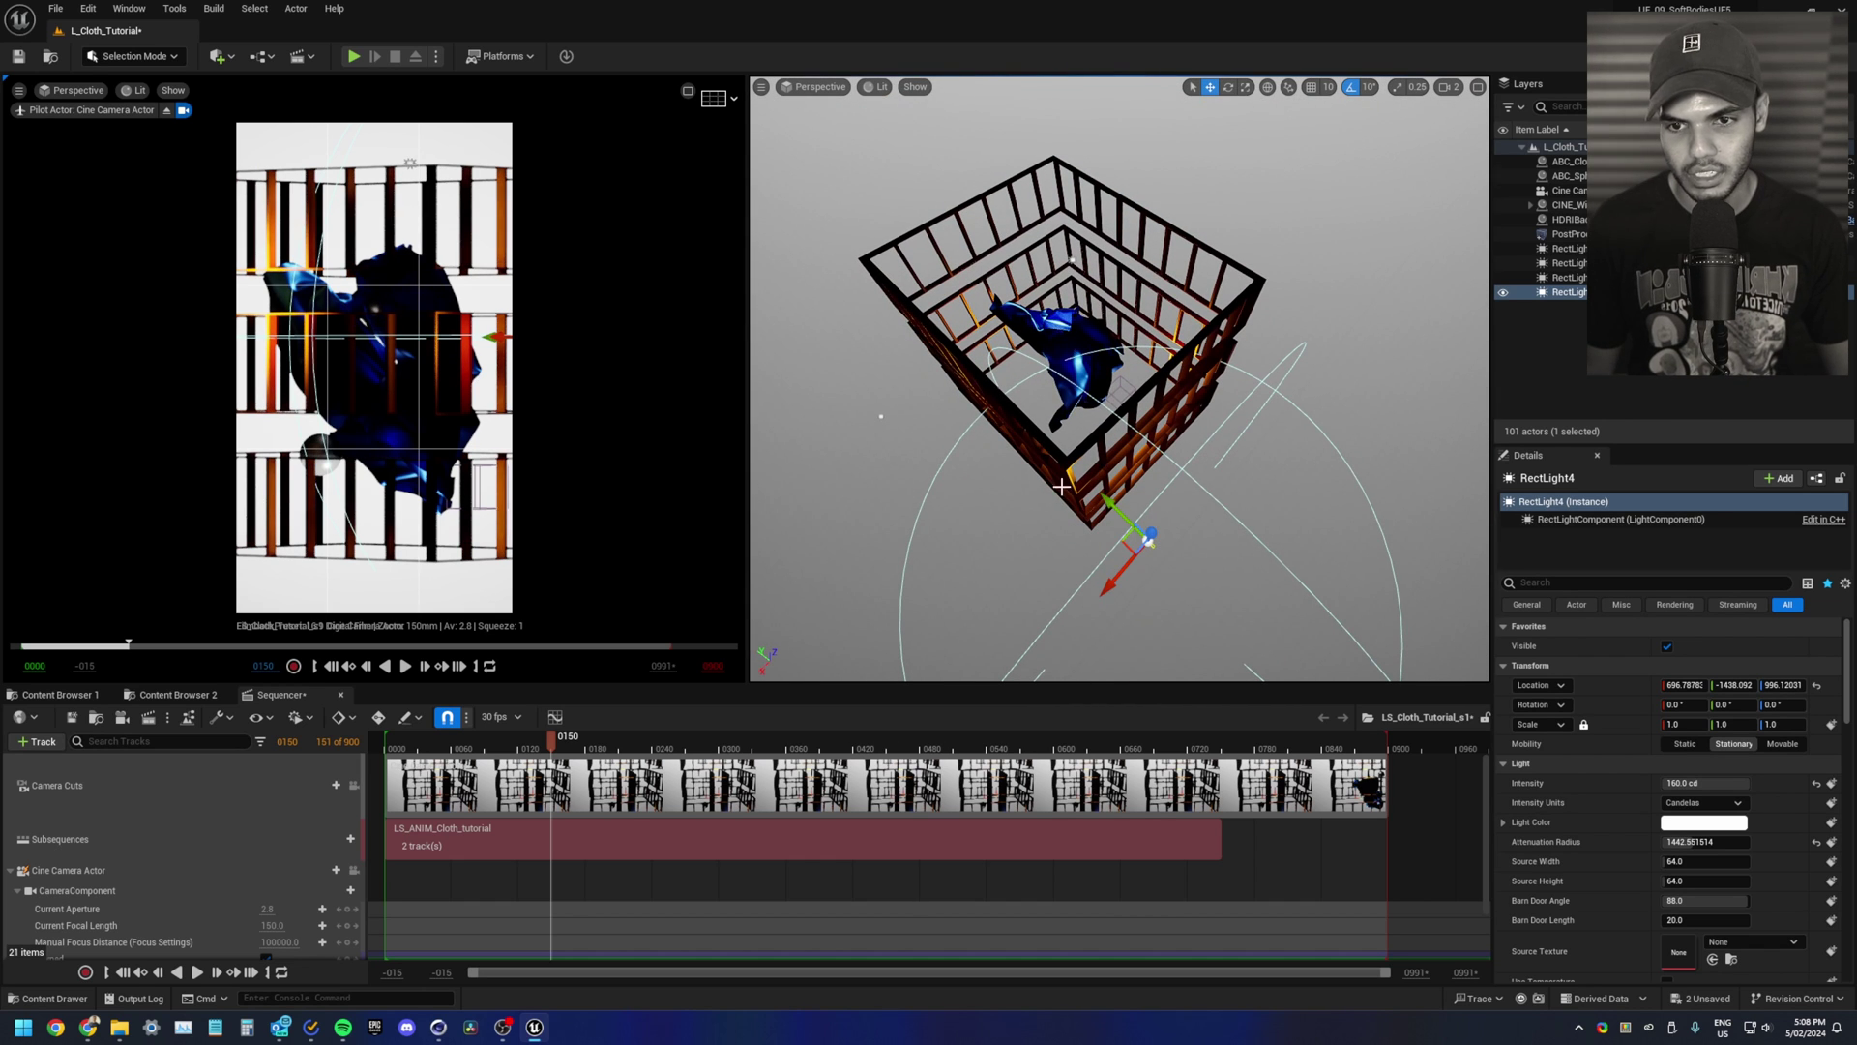
left_click_drag(1131, 536, 1070, 380, "alt")
key("e")
left_click_drag(1059, 472, 958, 319)
key("w")
scroll(1073, 416, "up", 5)
scroll(1112, 454, "up", 3)
left_click_drag(1112, 454, 1059, 387, "alt")
key("e")
mouse_move(1073, 407)
left_mouse_down()
mouse_move(1088, 346)
mouse_move(1036, 419)
mouse_move(1071, 389)
mouse_move(1044, 404)
left_mouse_up()
key("w")
Step: Try a source width of 300 on the new rect light and set the mobility of all five rect lights to Movable
left_click(1696, 860)
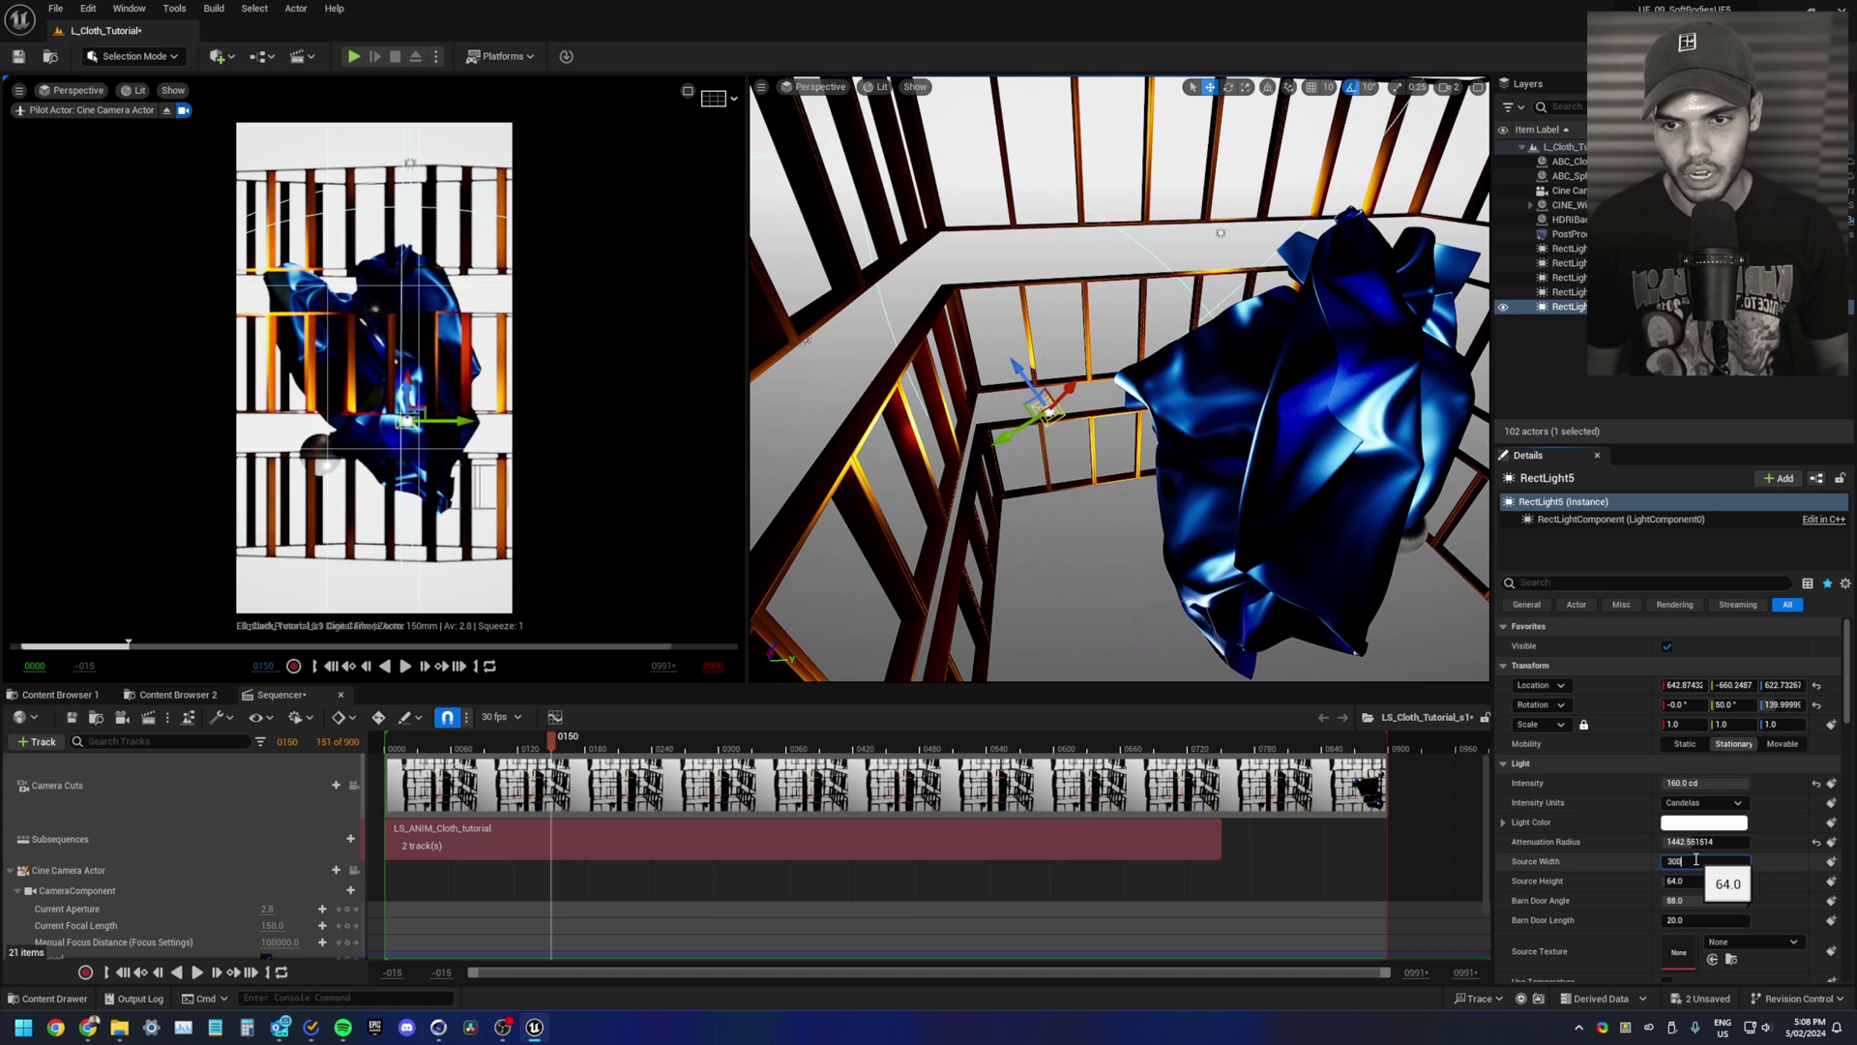
type("300")
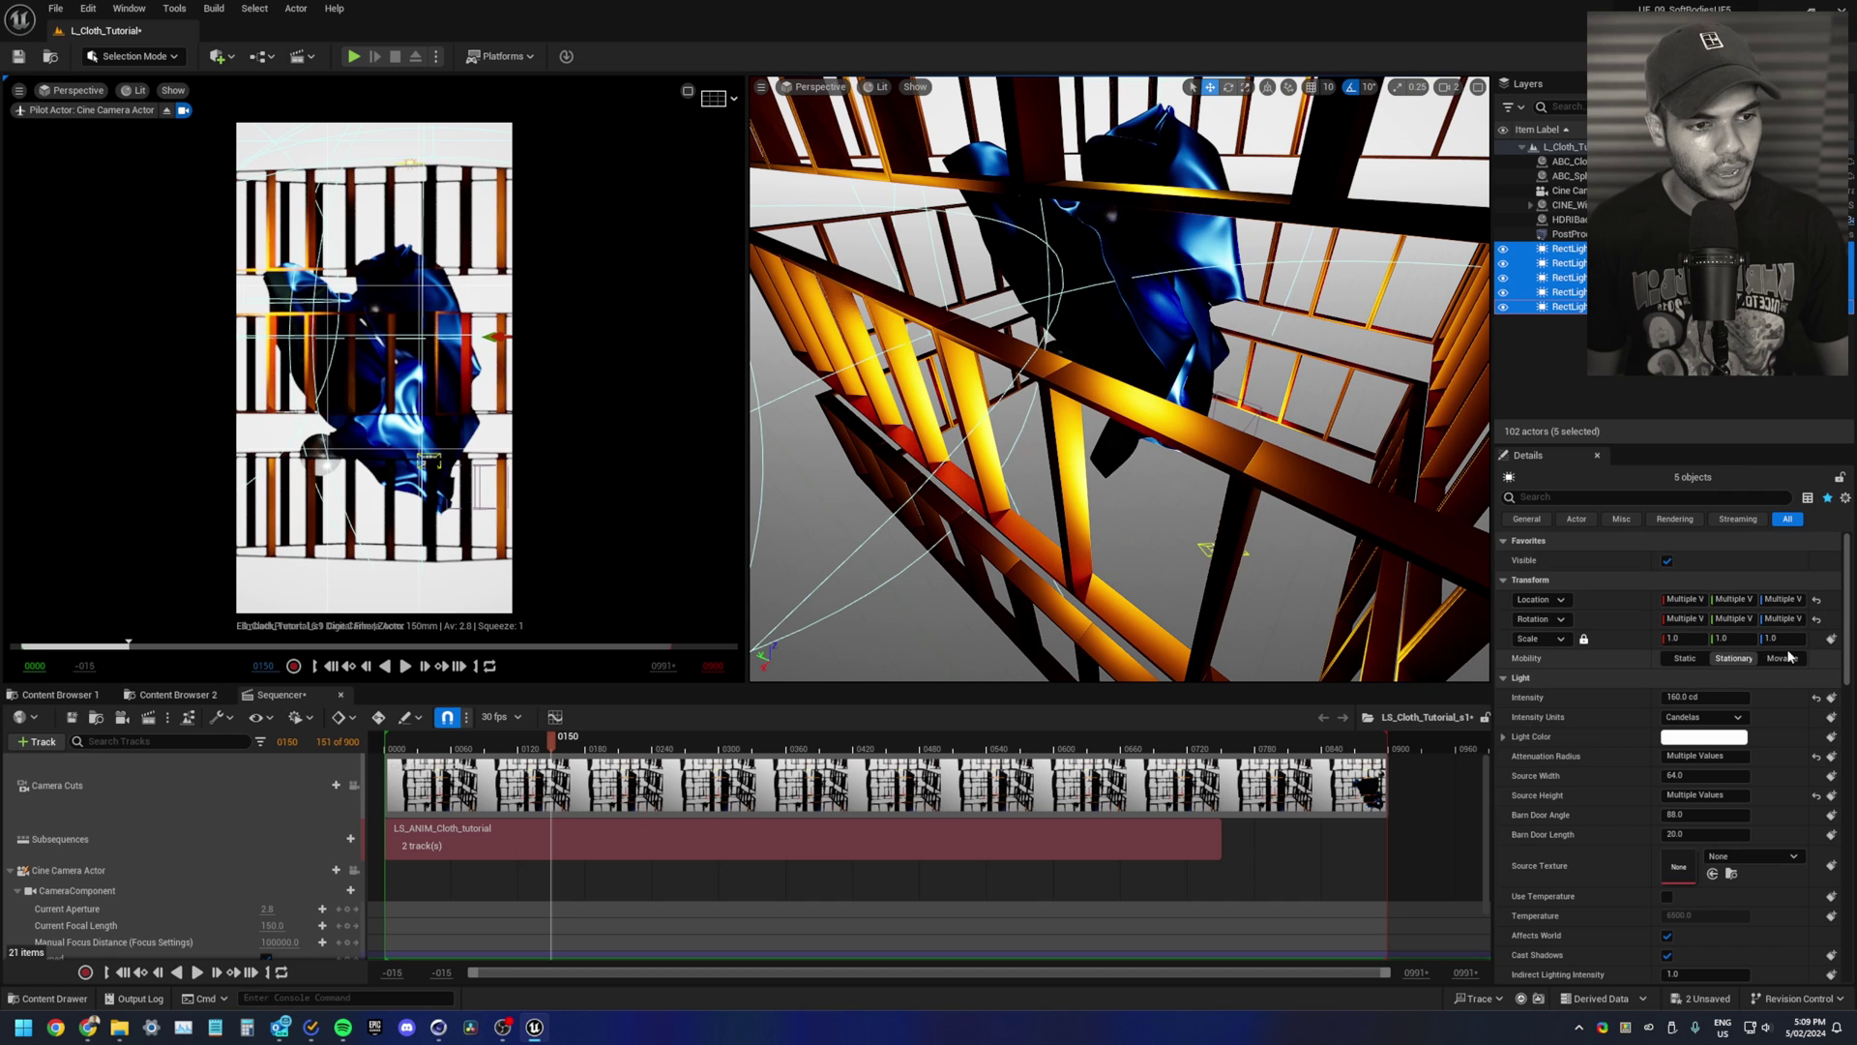
left_click(1783, 659)
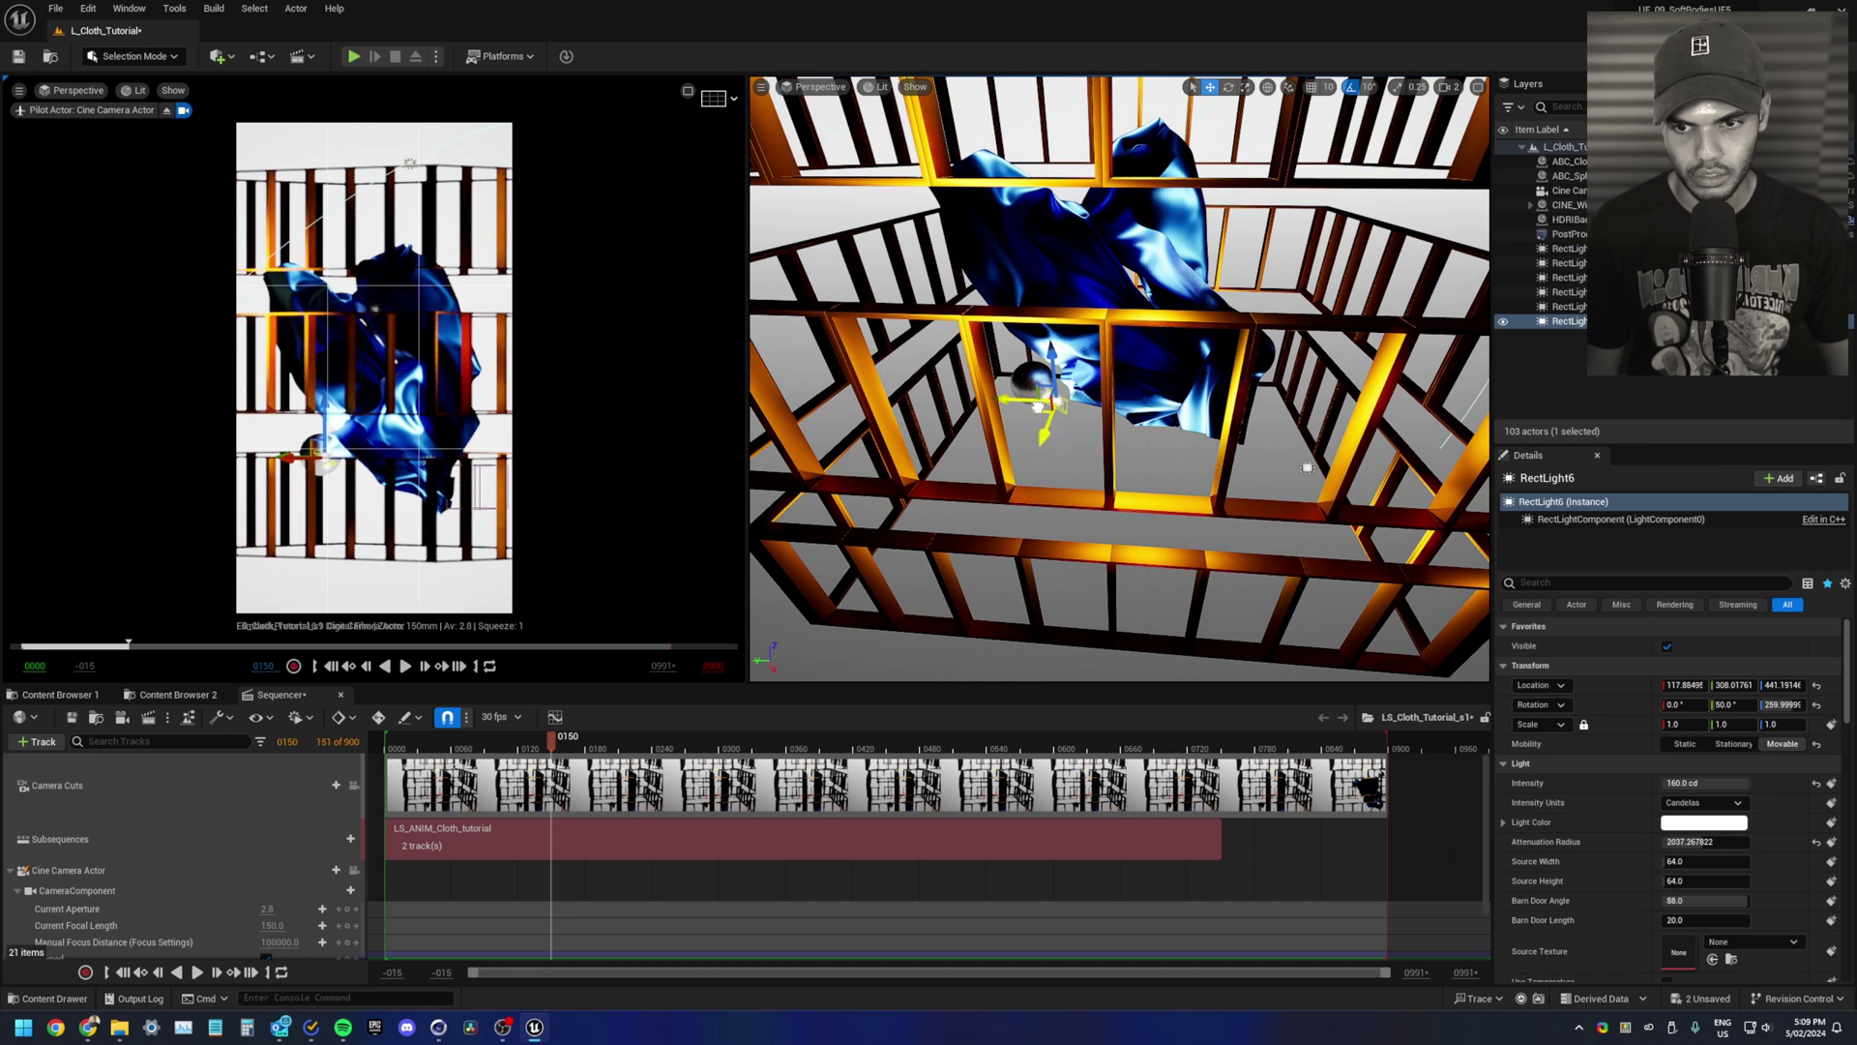
Step: Place another rect light copy below the cloth, pitched 50° and turned to 260°, and lower its intensity
left_click_drag(1023, 415, 940, 399)
left_click_drag(1726, 782, 1687, 781)
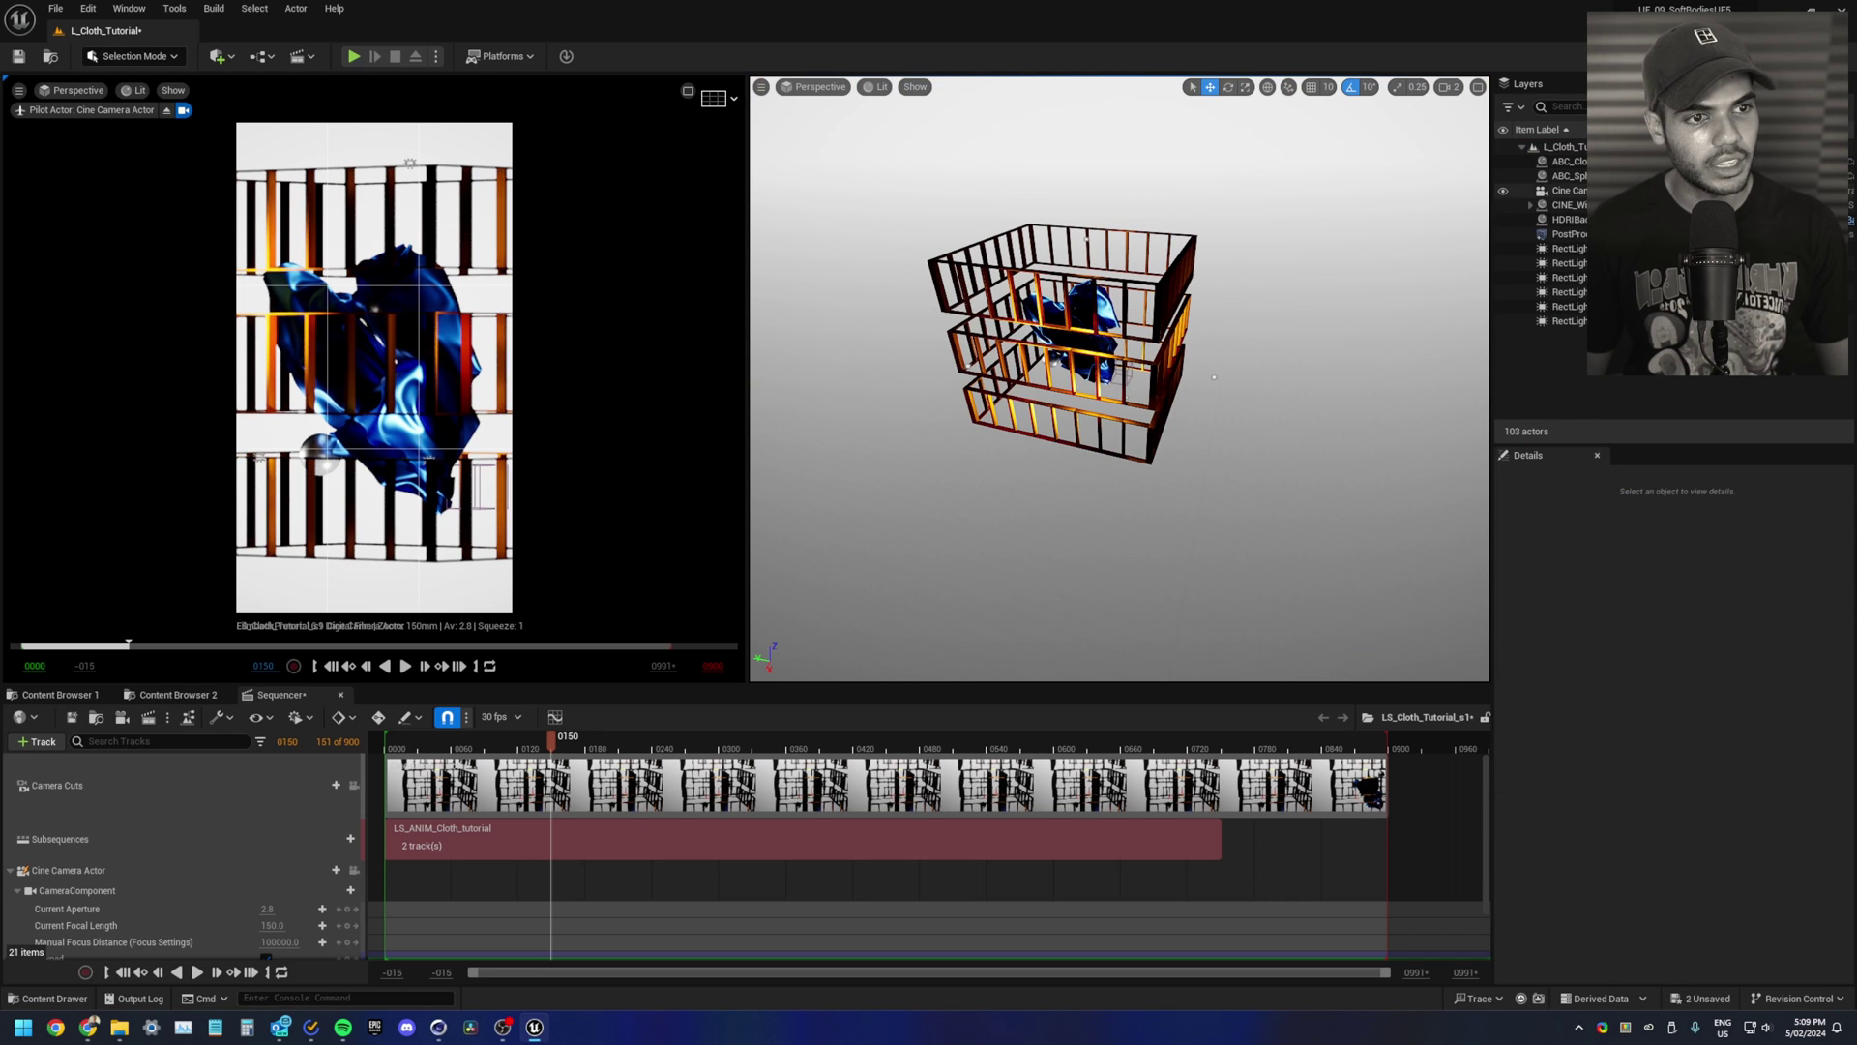
Step: Set the Cine Camera Actor's manual focus distance by sampling the blue cloth in the camera view
left_click(1569, 190)
scroll(1732, 859, "down", 3)
left_click(1740, 820)
left_click(395, 421)
Step: Disable the composition overlay in the camera view and check the shot at full screen
left_click(719, 98)
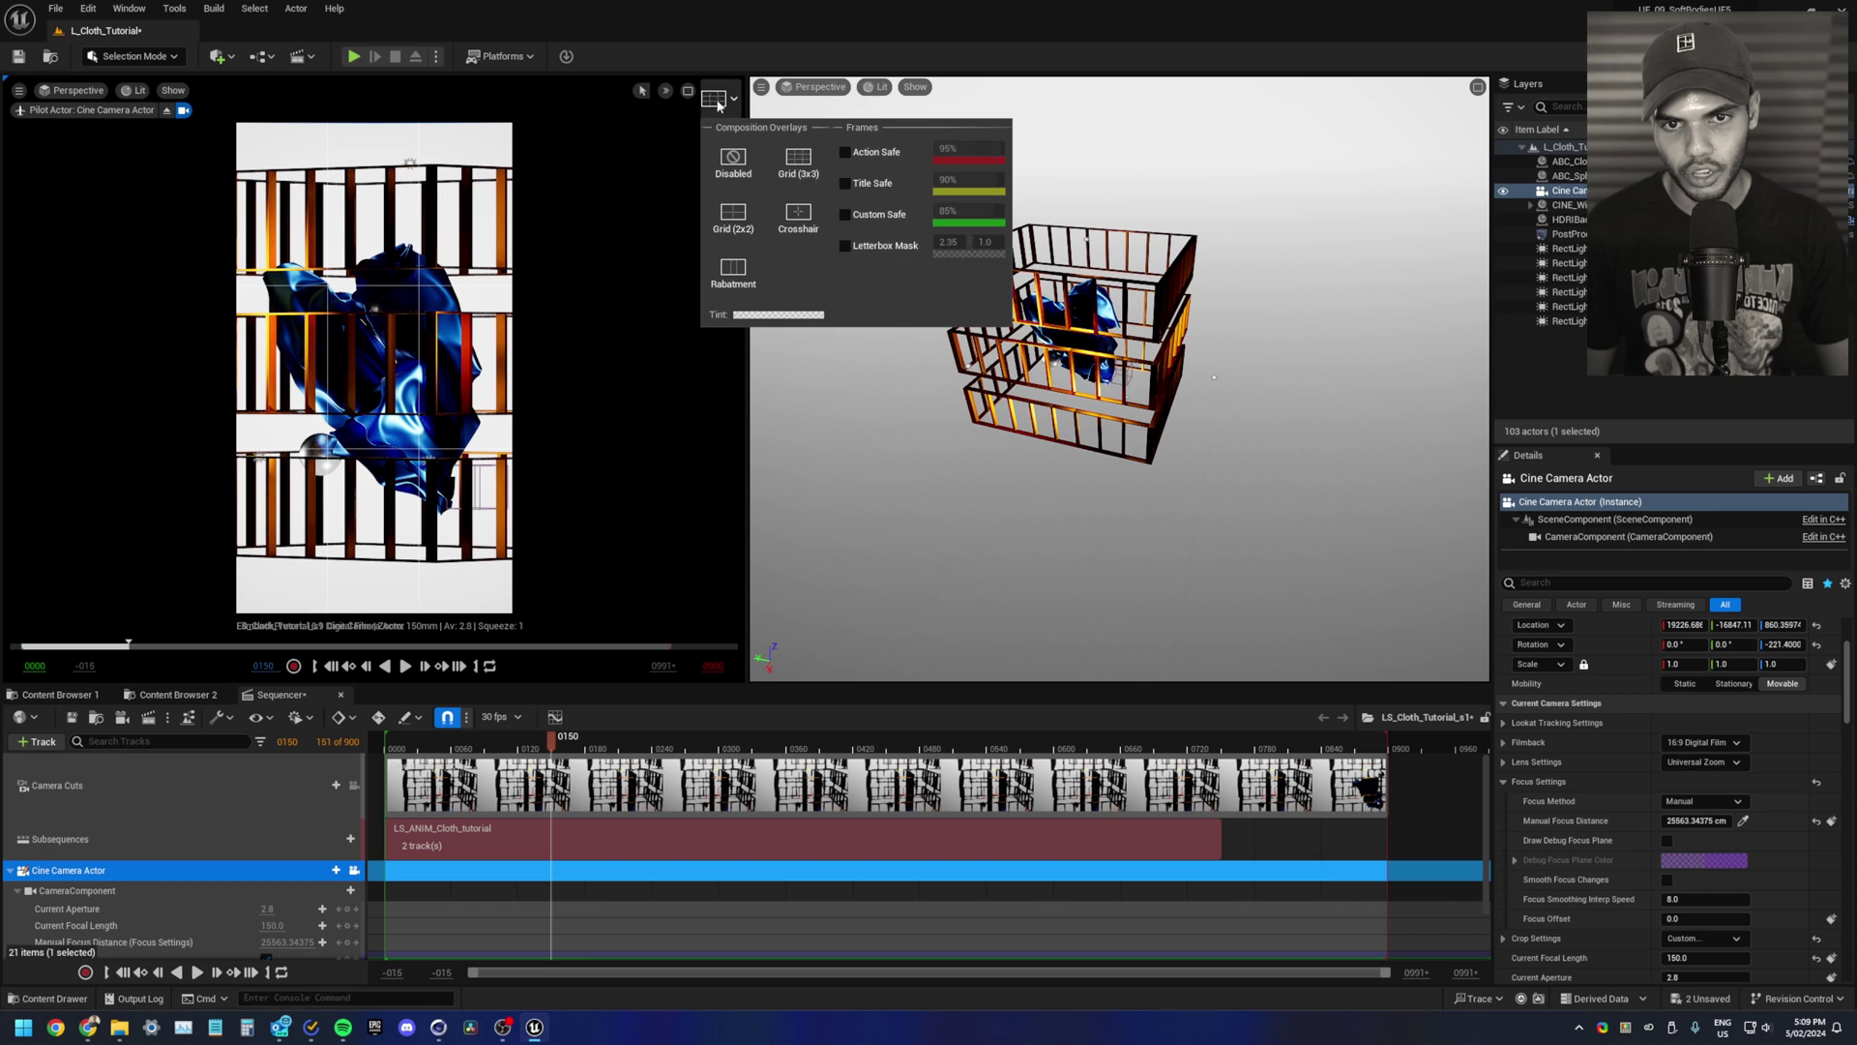
left_click(728, 164)
left_click(486, 391)
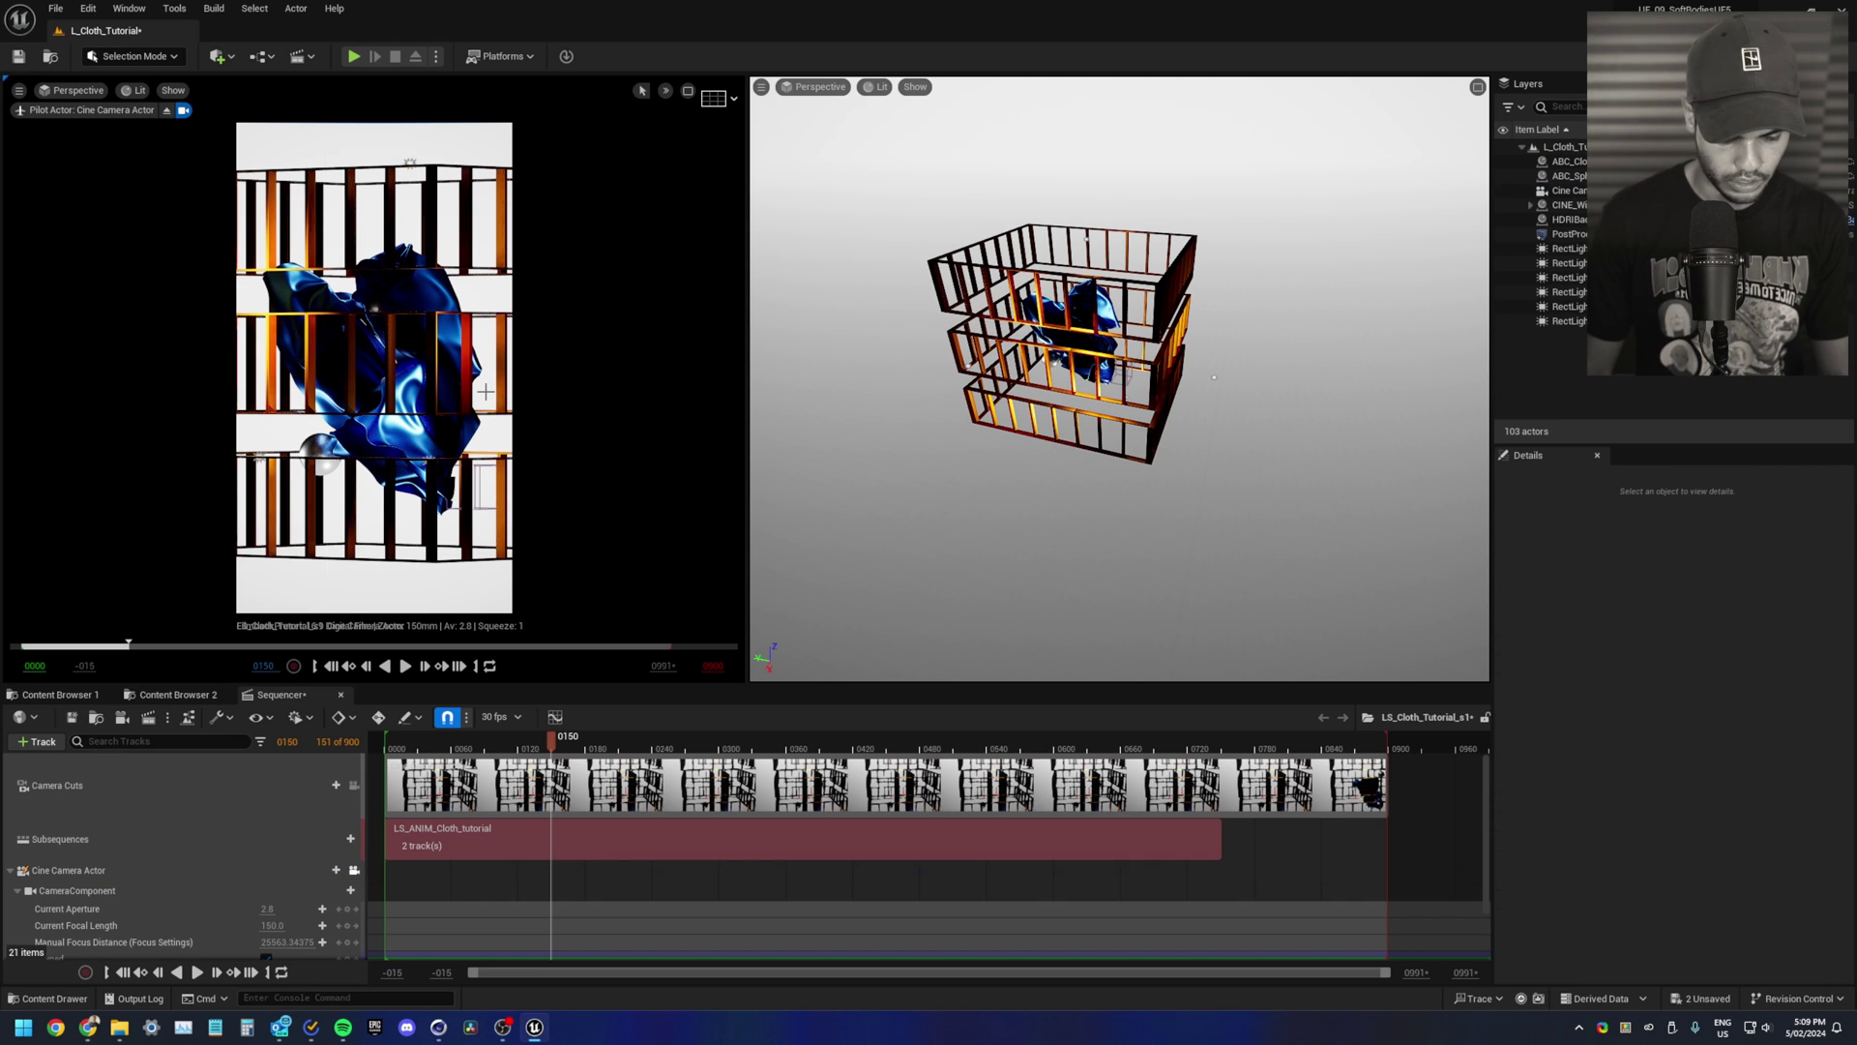
key("F11")
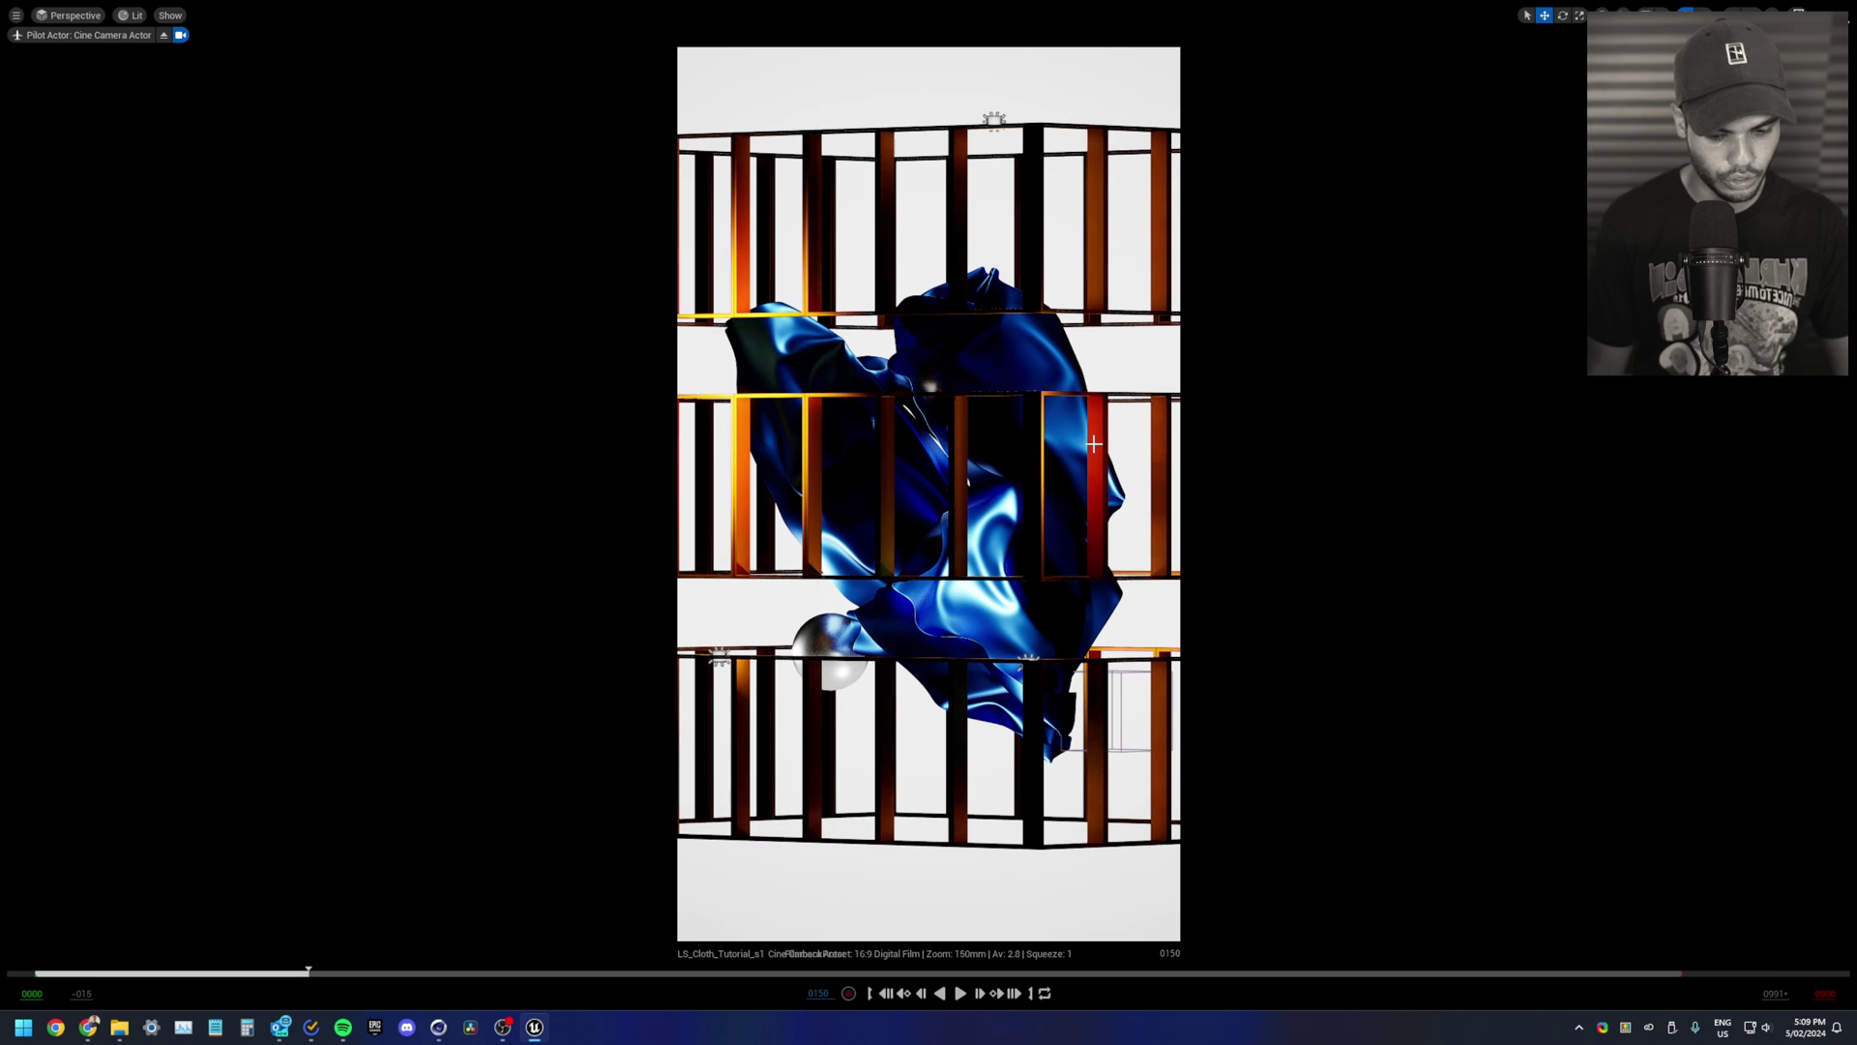
key("F11")
Step: Select RectLight3, RectLight4, RectLight5 and RectLight6 together and add them to the Sequencer tracks
left_click(1211, 377)
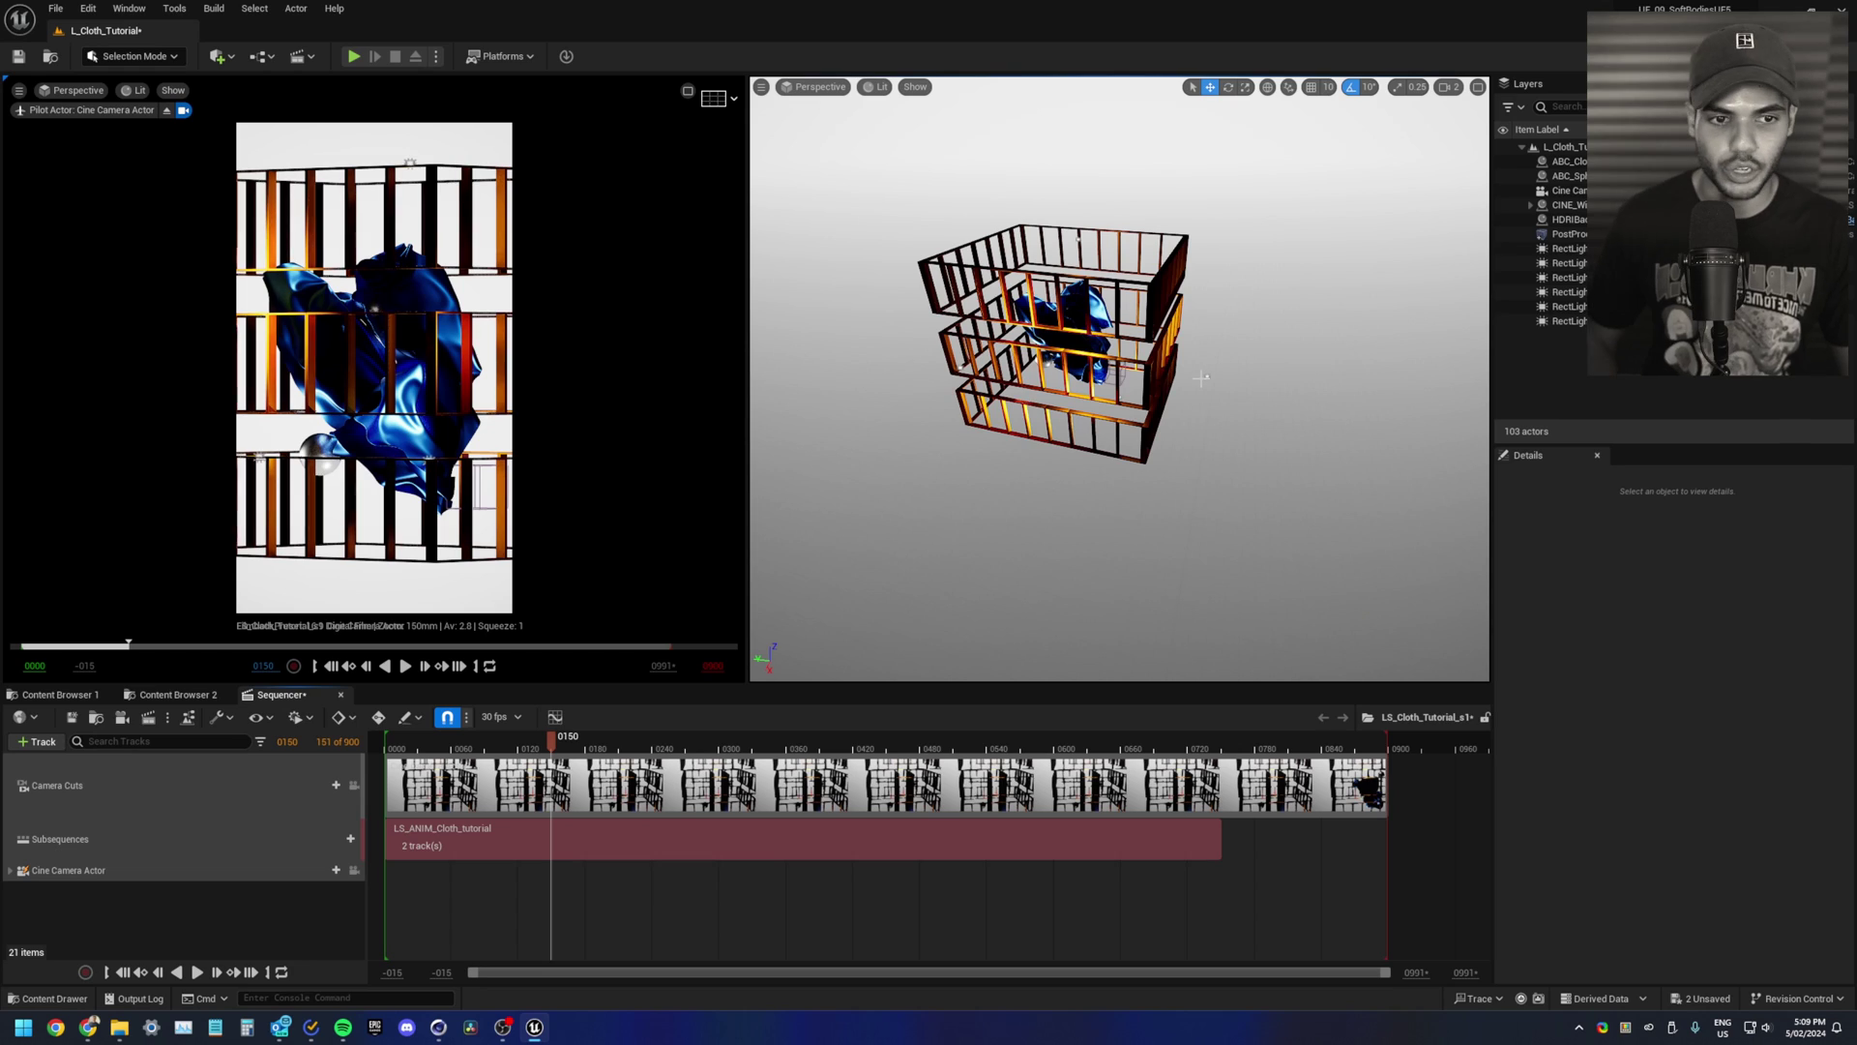
left_click(1209, 375)
right_click_drag(1209, 376, 851, 435)
left_click(913, 256, "ctrl")
left_click_drag(1143, 442, 1109, 445, "alt")
left_click(1109, 447, "ctrl")
key("f")
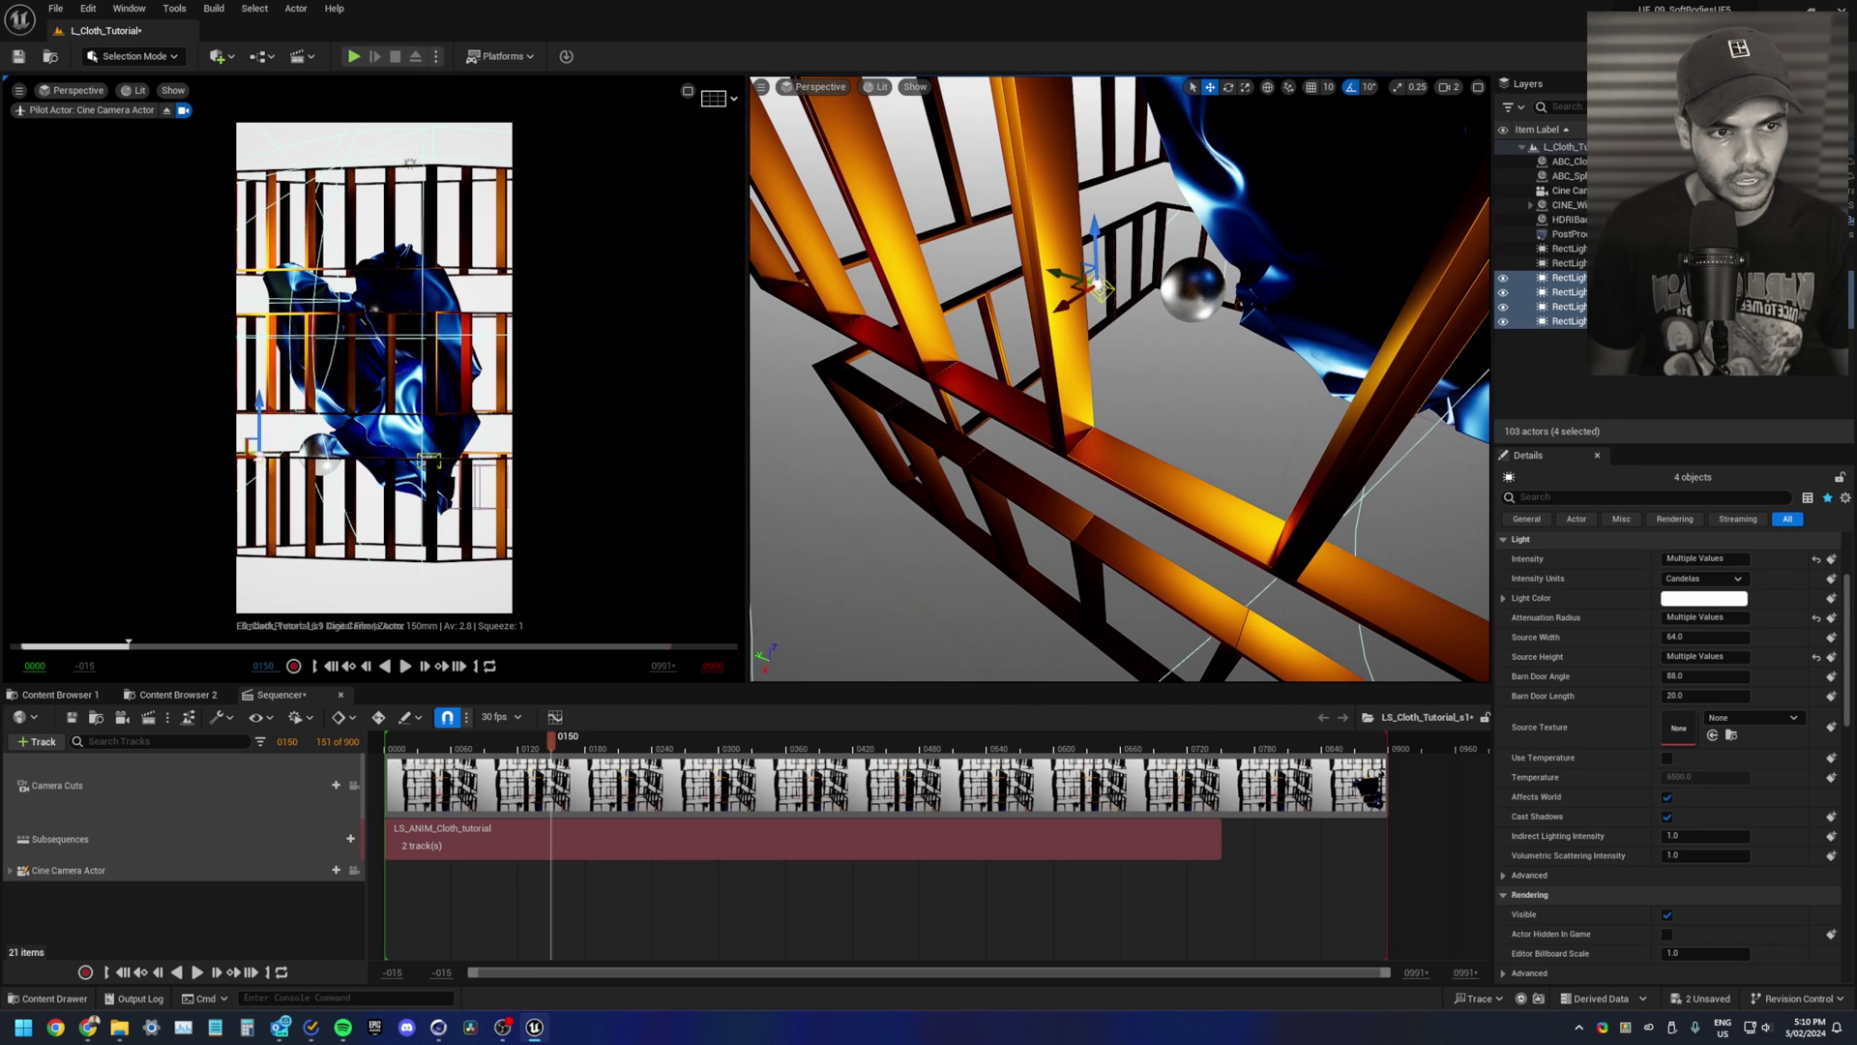
left_click_drag(190, 913, 182, 913)
scroll(182, 909, "down", 3)
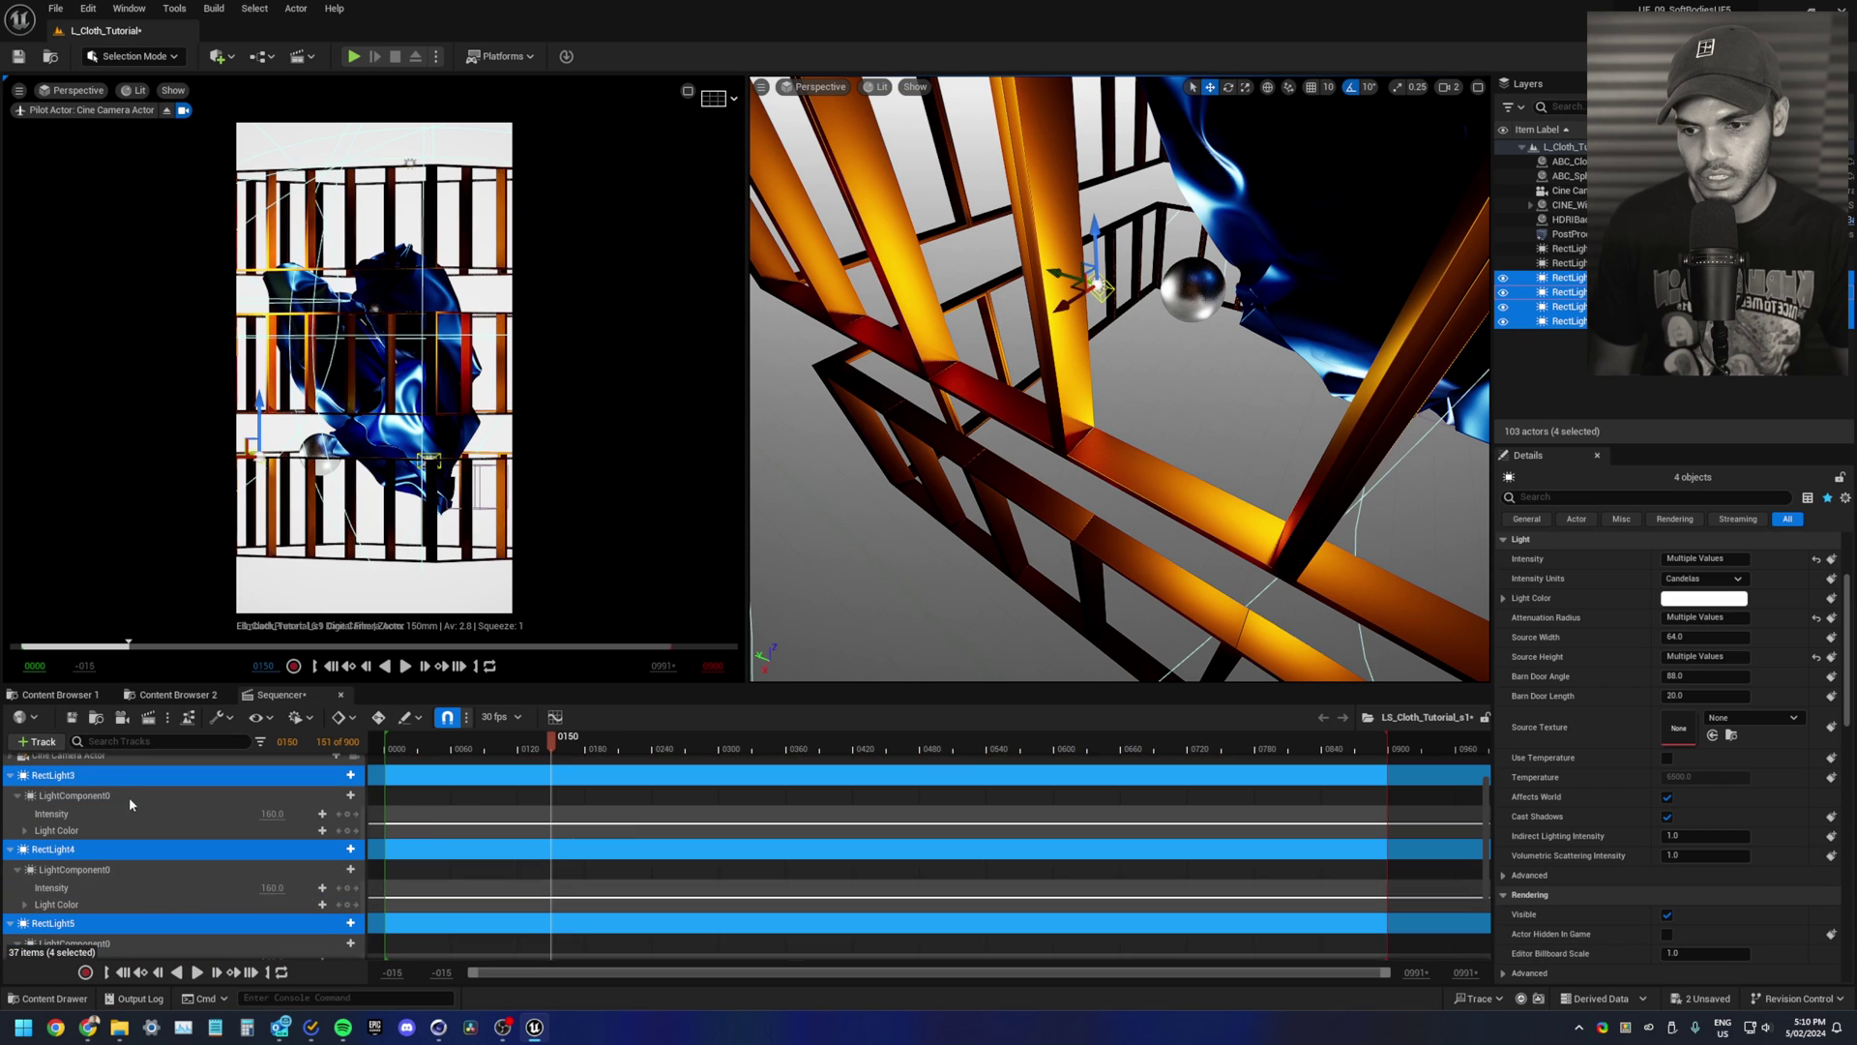
Step: Collapse the four rect light tracks and convert them all to spawnables
left_click(9, 773)
left_click(10, 793)
left_click(9, 814)
left_click(10, 874)
left_click(74, 869, "shift")
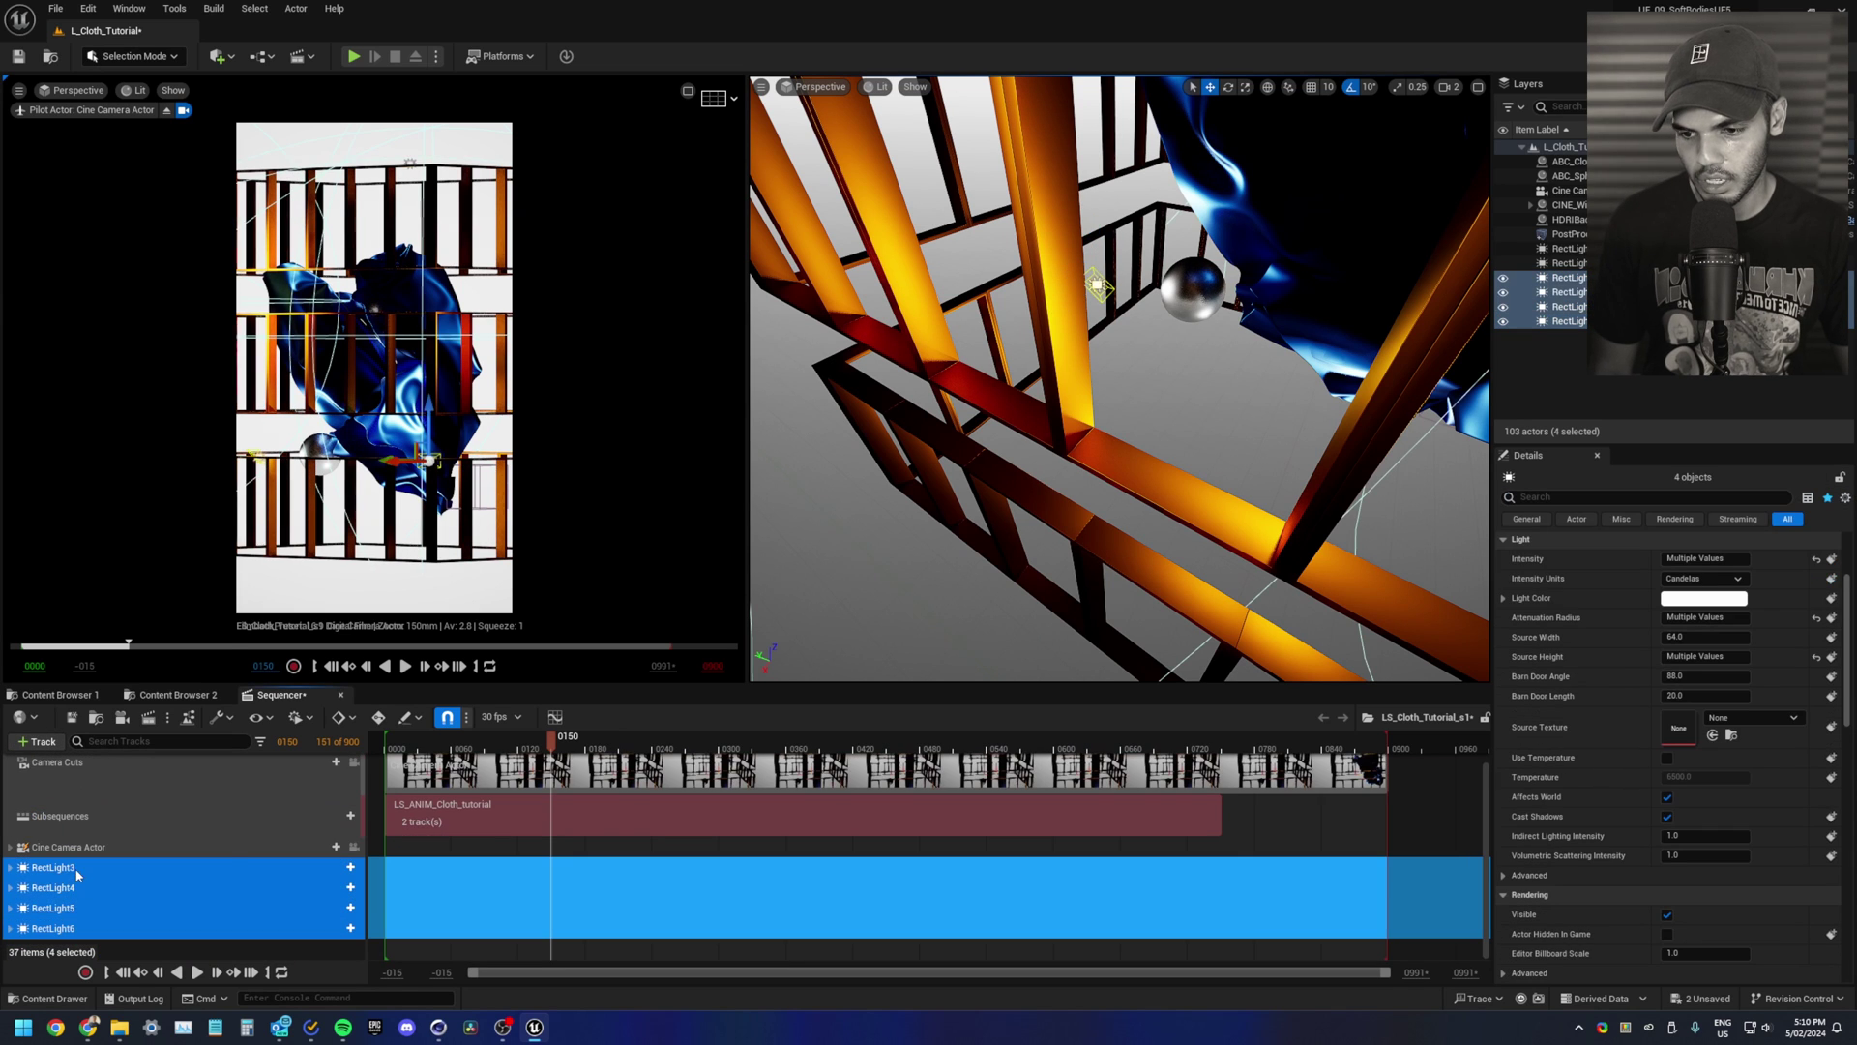
right_click(75, 868)
left_click(124, 492)
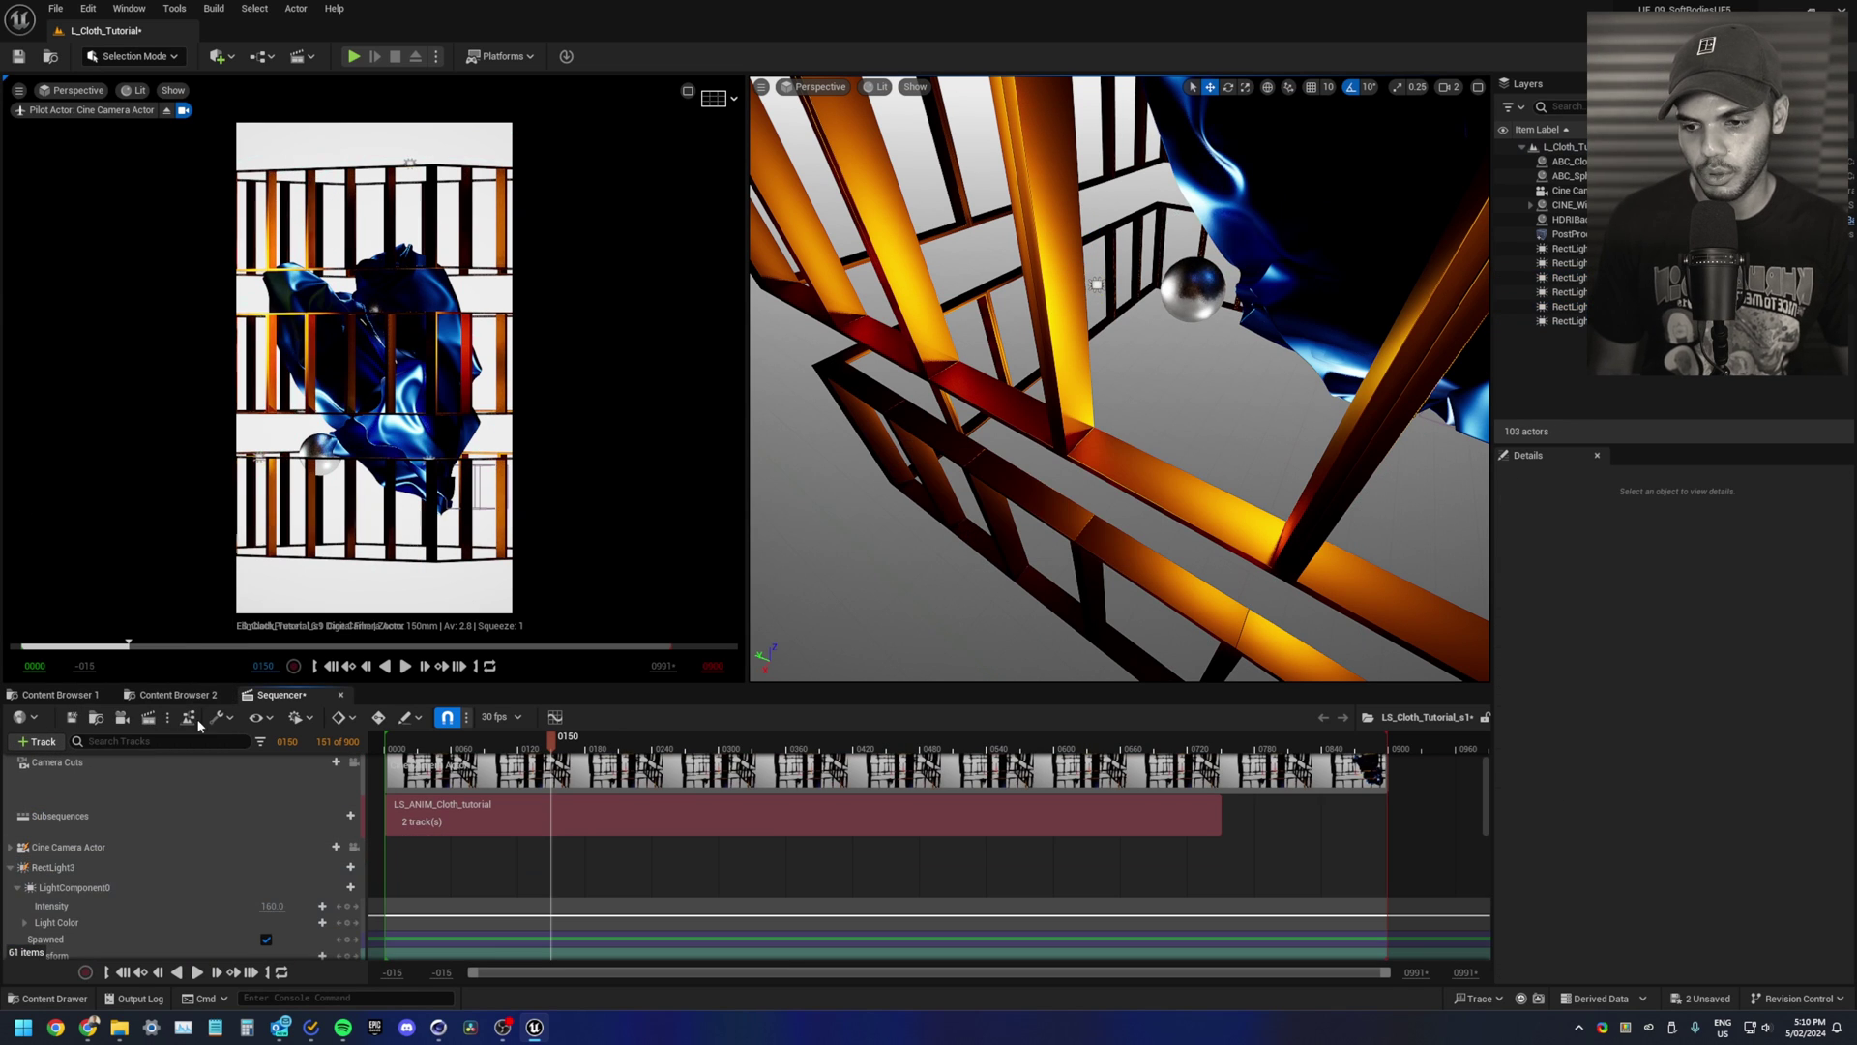
Step: Collapse the rect light tracks again and move all four into a new Sequencer folder named Lights
left_click(9, 867)
left_click(9, 867)
left_click(9, 886)
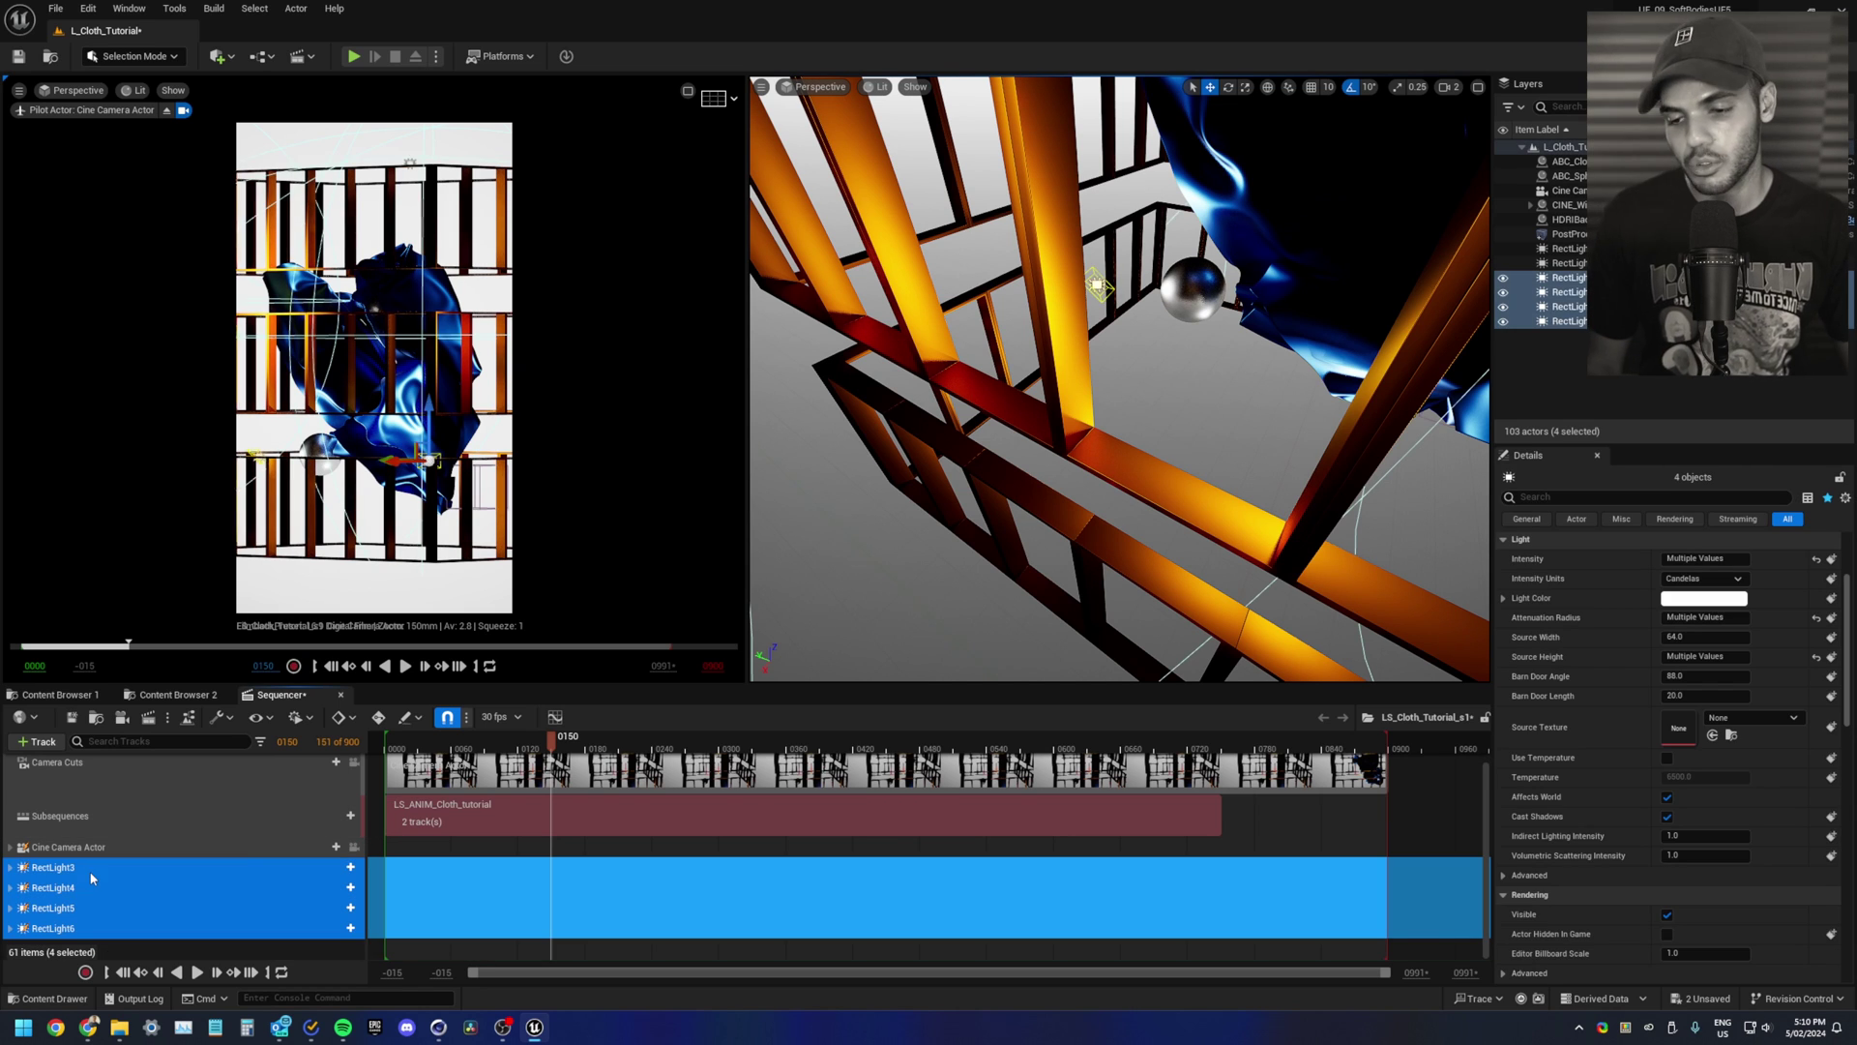
right_click(91, 885)
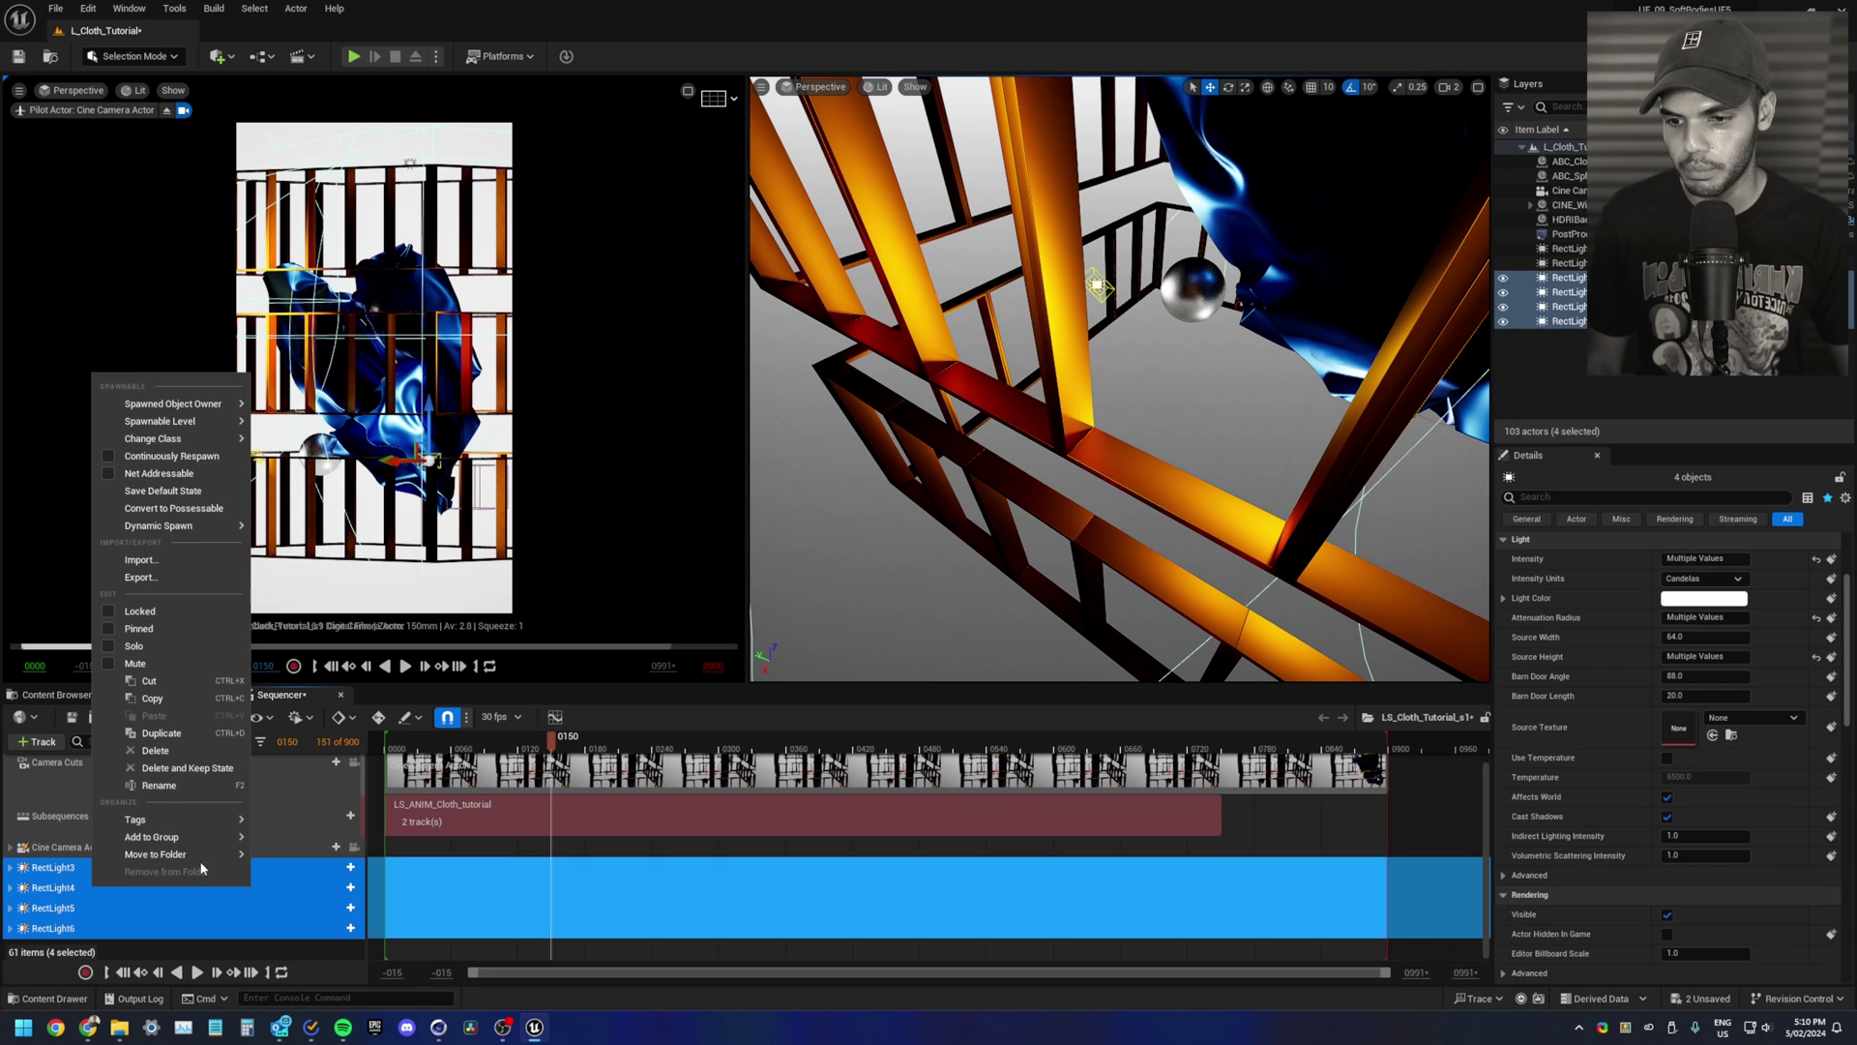
mouse_move(201, 863)
left_click(309, 858)
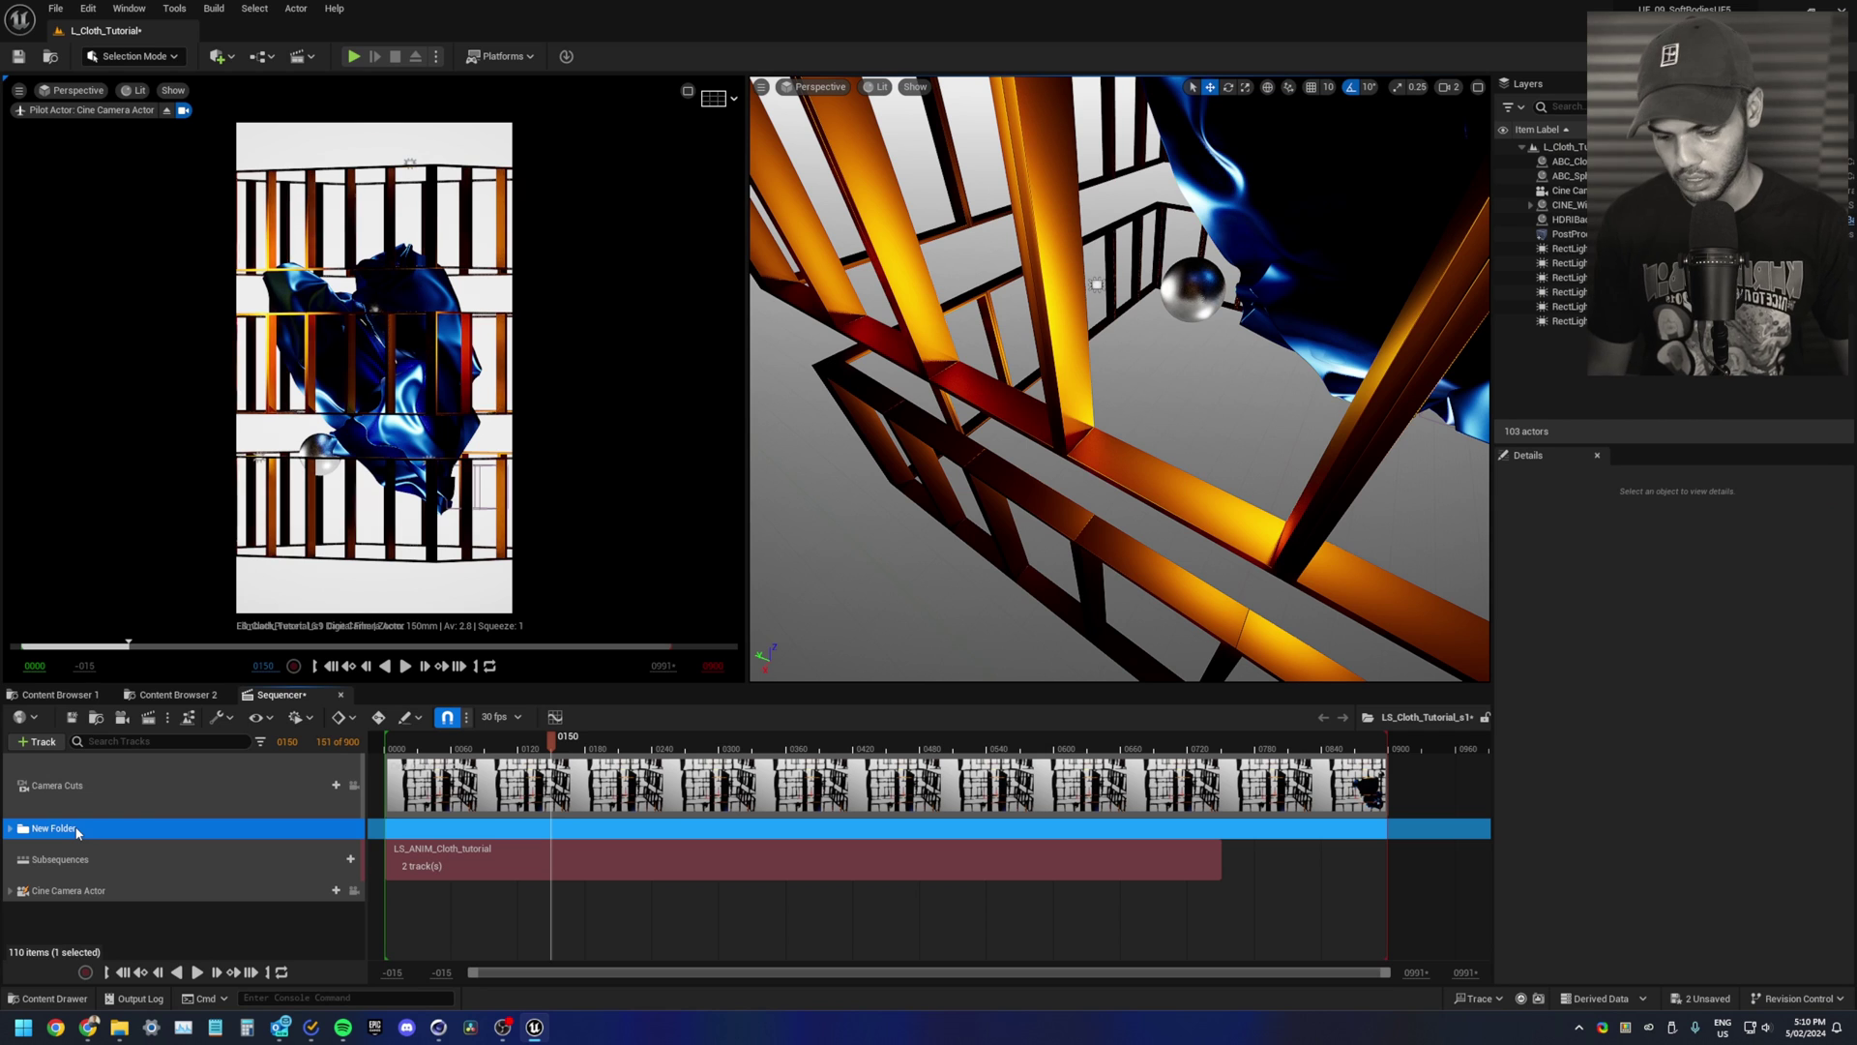
double_click(78, 830)
type("Lights")
key("Return")
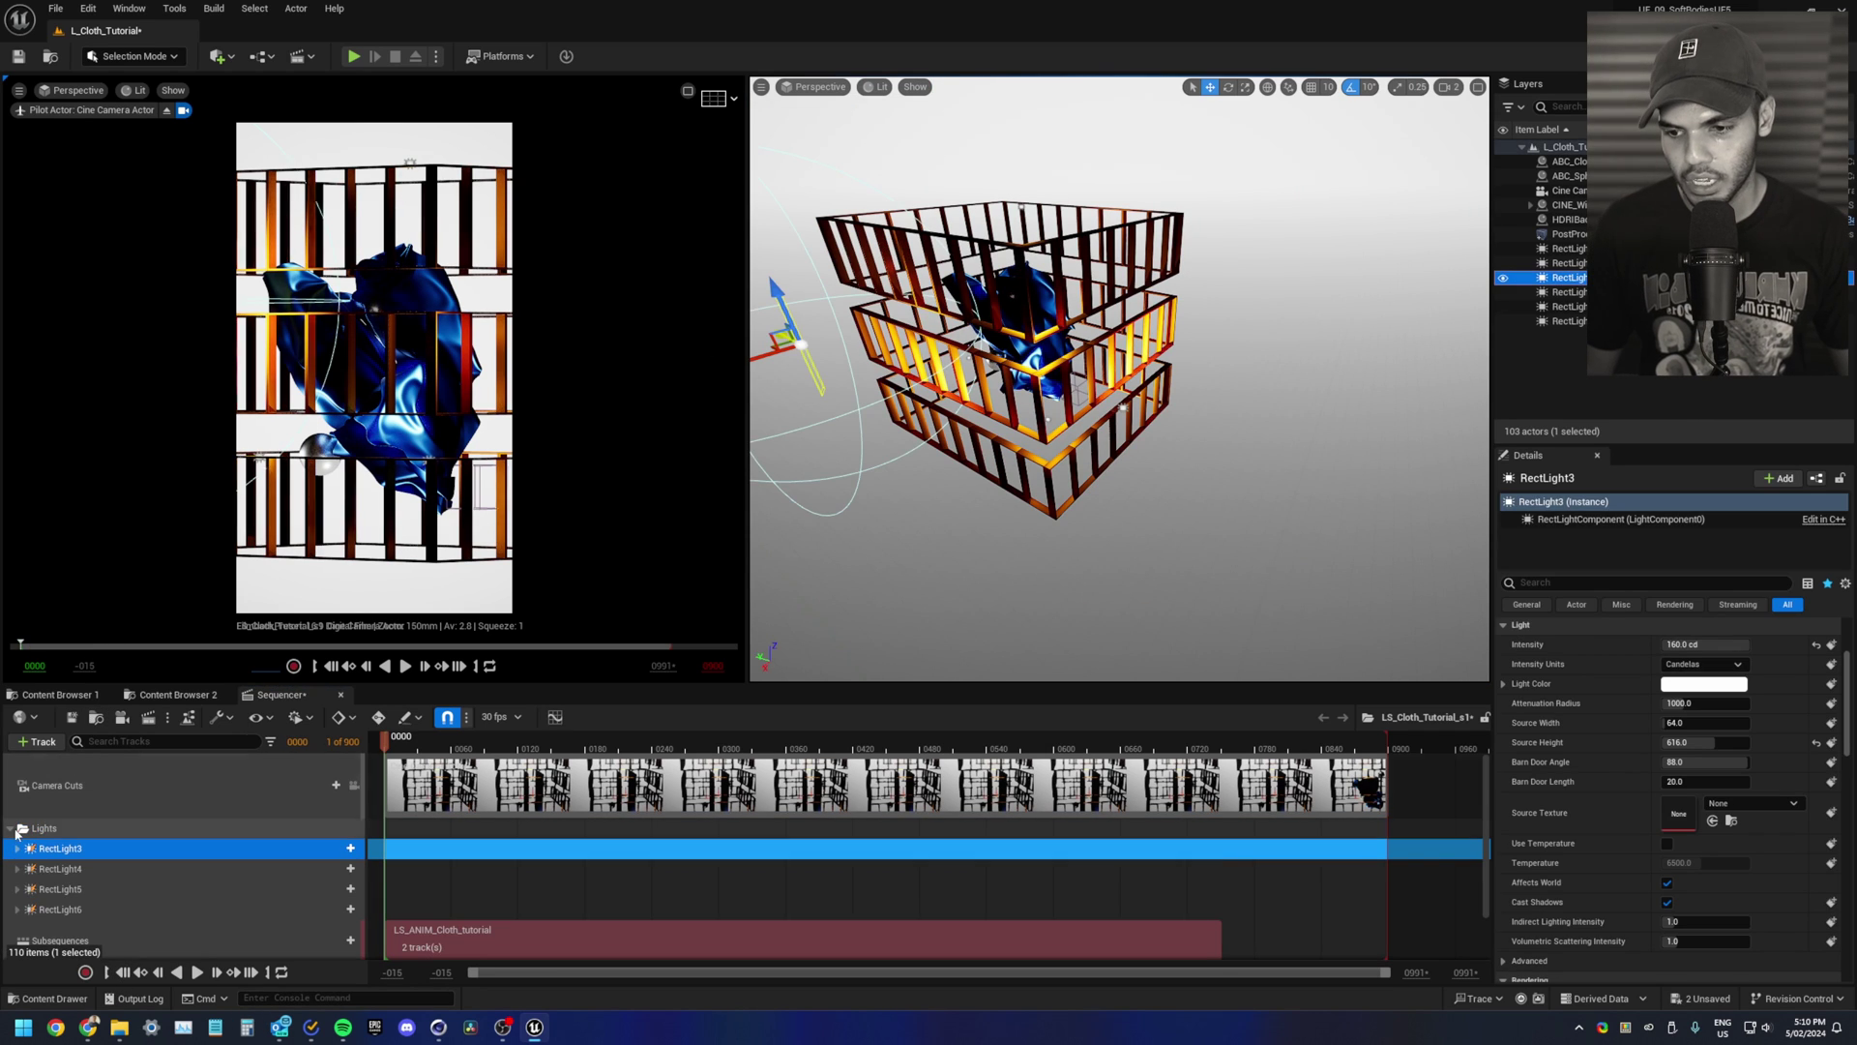
Step: Raise RectLight3 beside the top window row and key its transform at frame 0
left_click(18, 849)
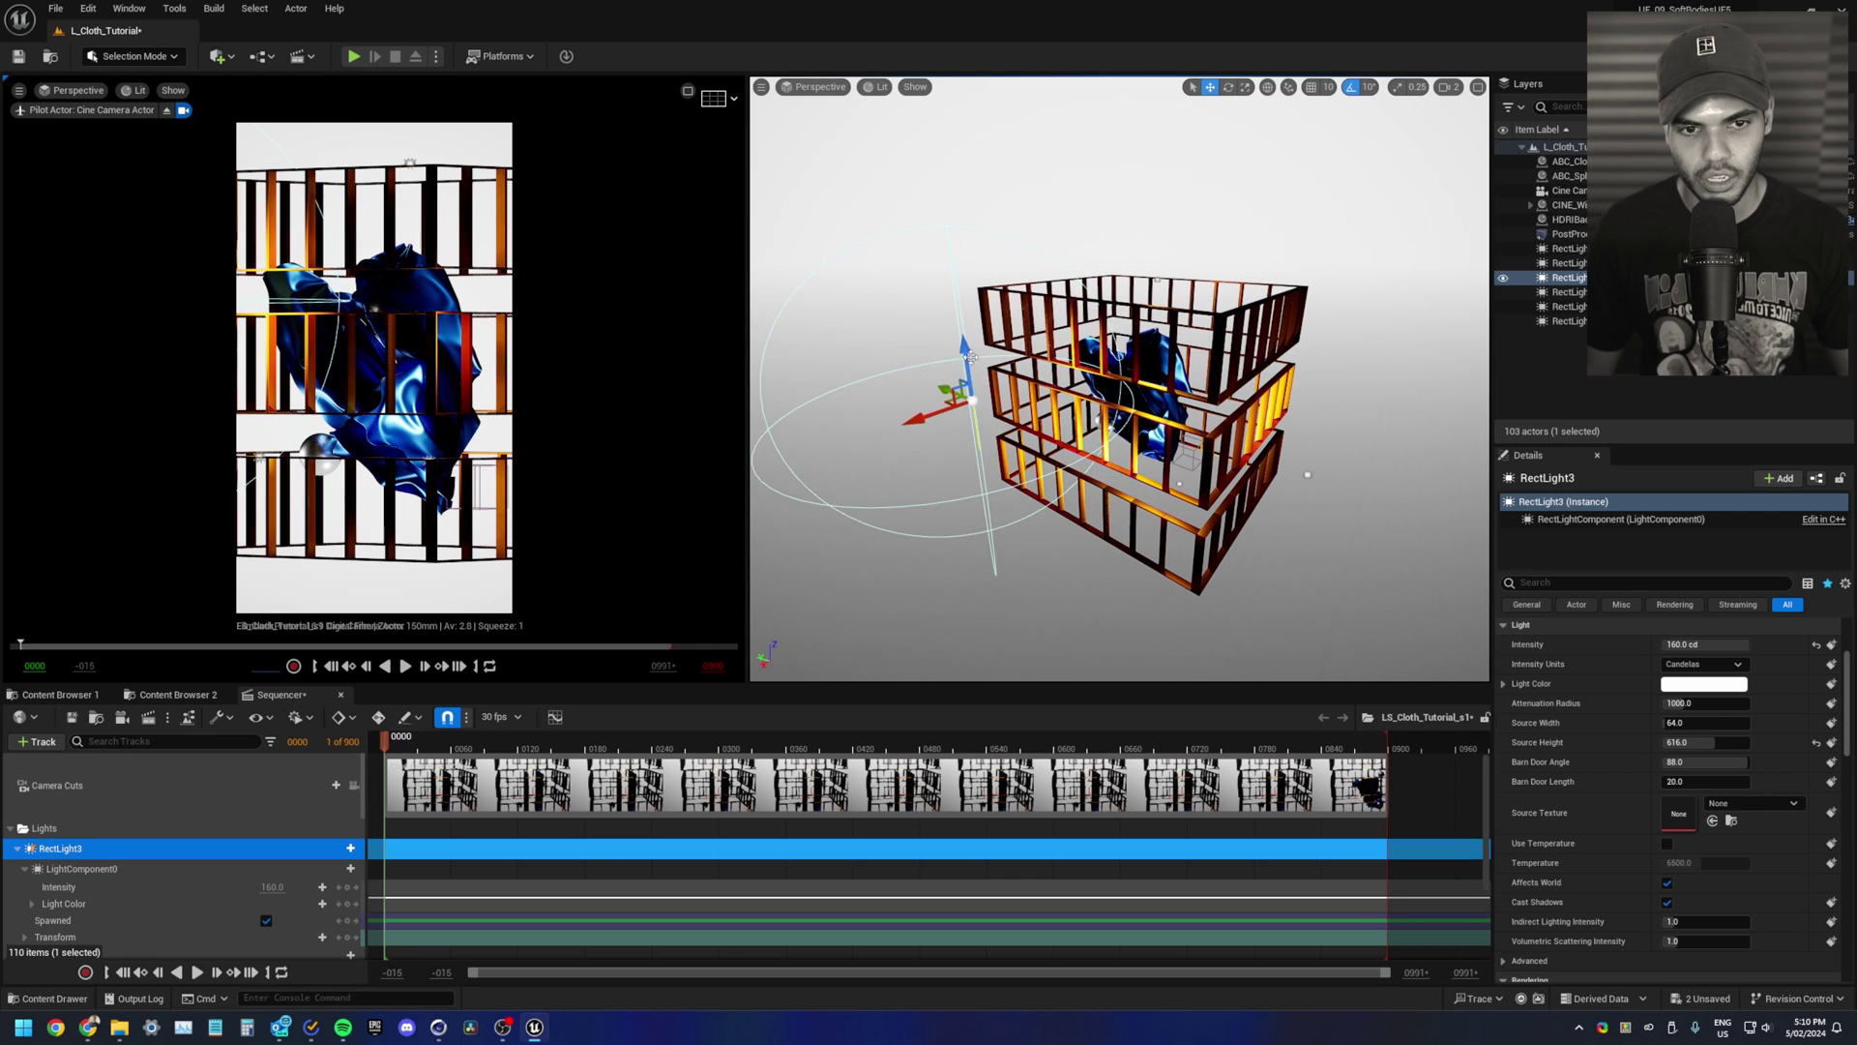
scroll(11, 885, "down", 4)
scroll(97, 872, "up", 3)
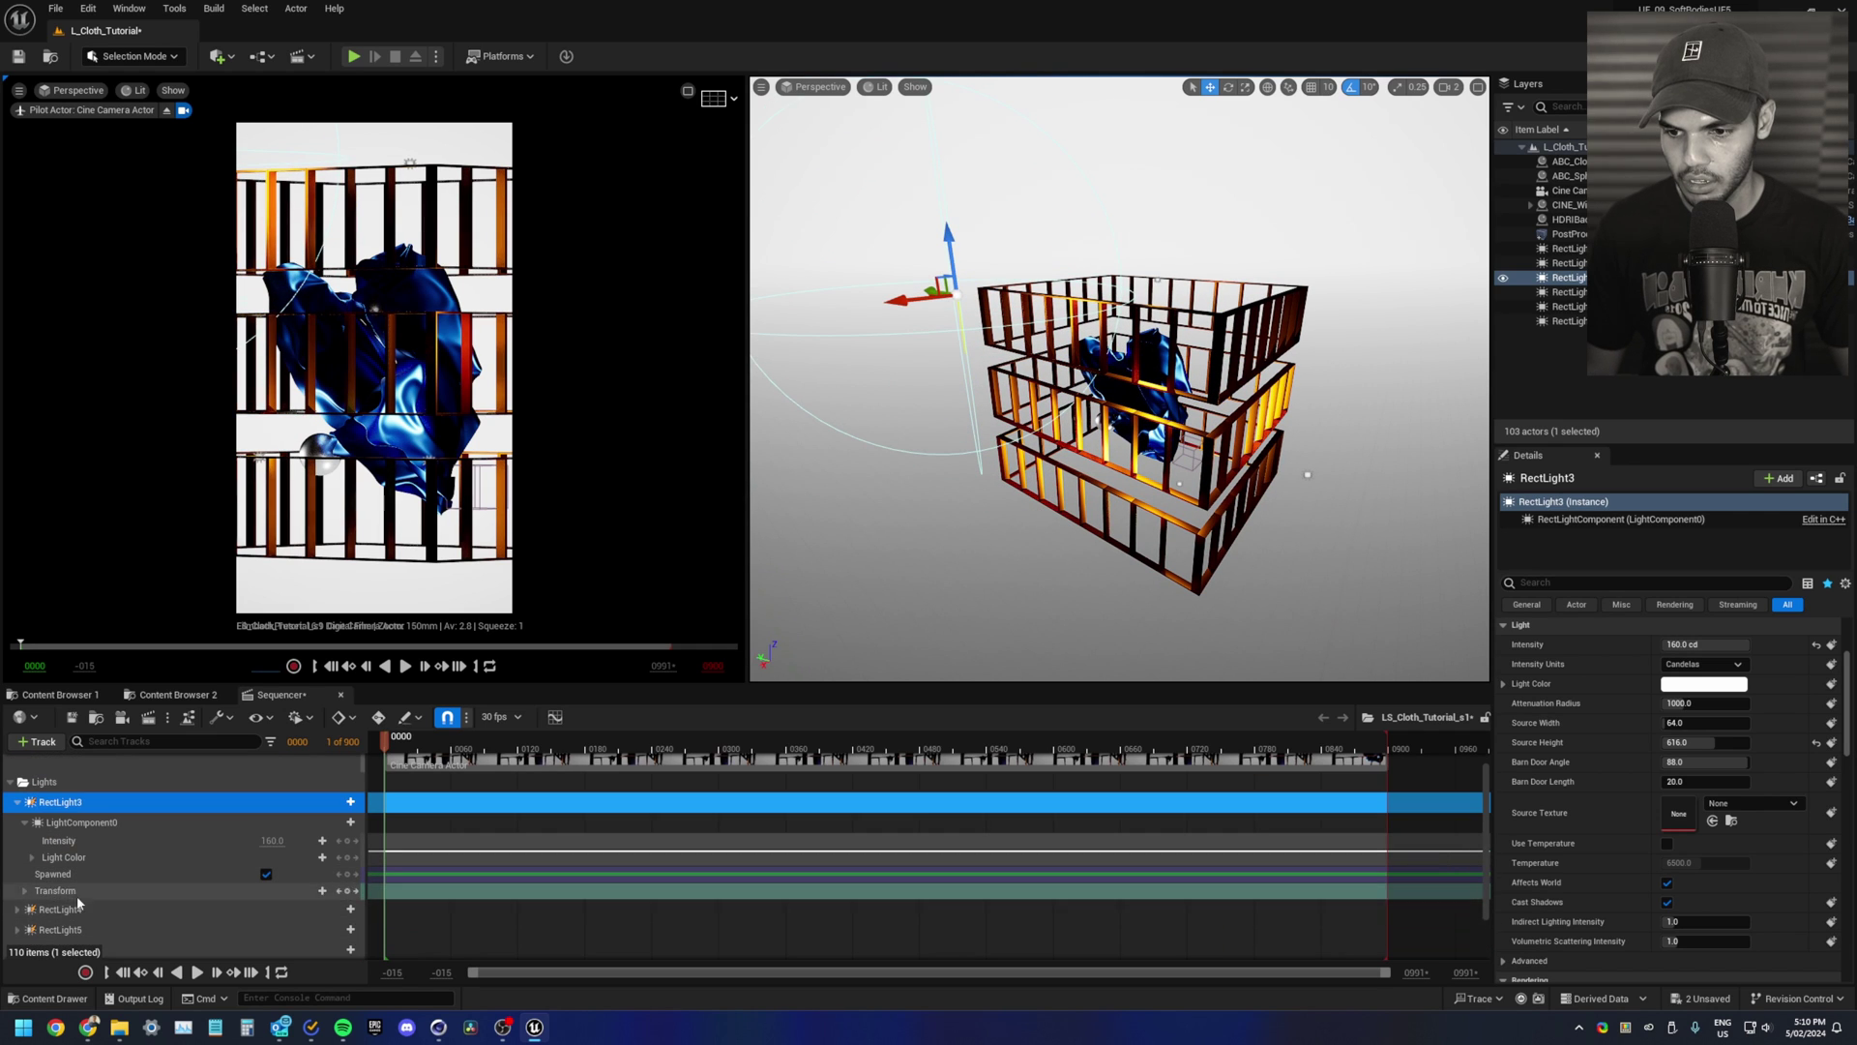
left_click(353, 892)
Step: At frame 300, lower RectLight3 to beside the bottom window row and key its transform
scroll(415, 880, "down", 2, "ctrl")
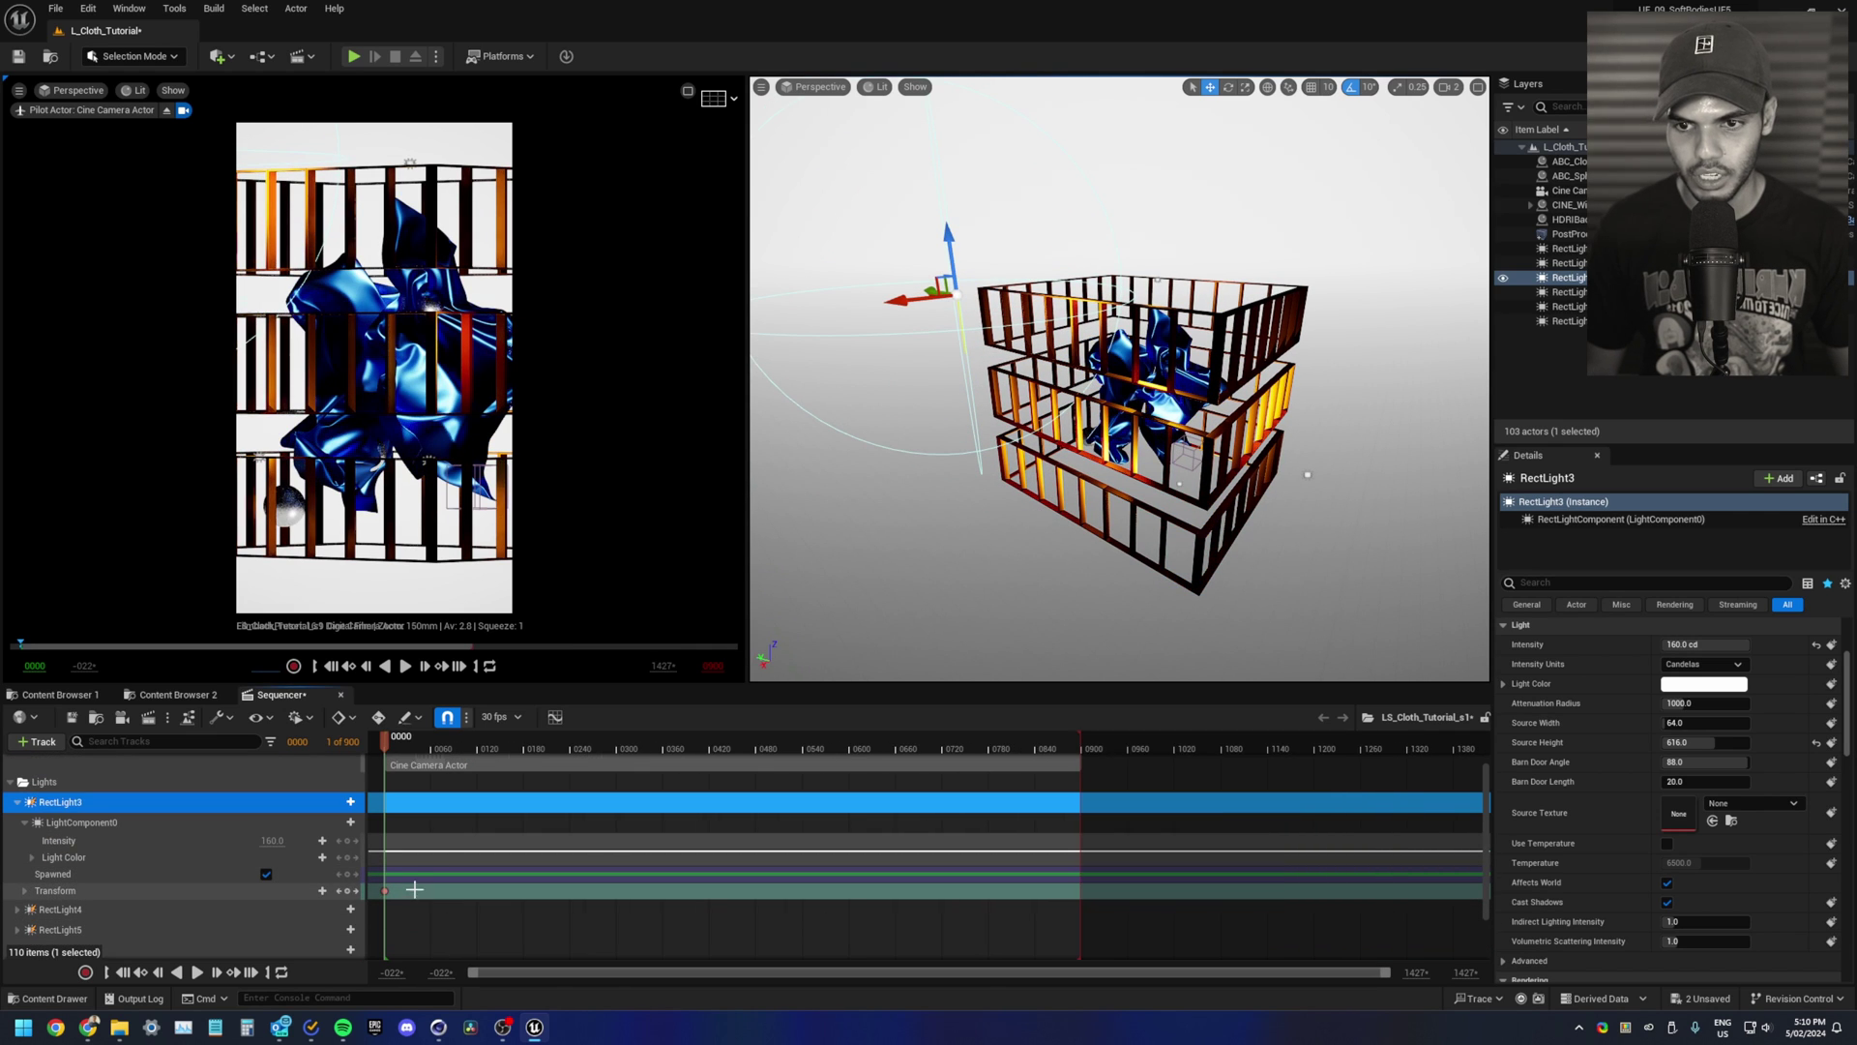
scroll(379, 769, "up", 1)
left_click(665, 746)
left_click_drag(638, 746, 616, 746)
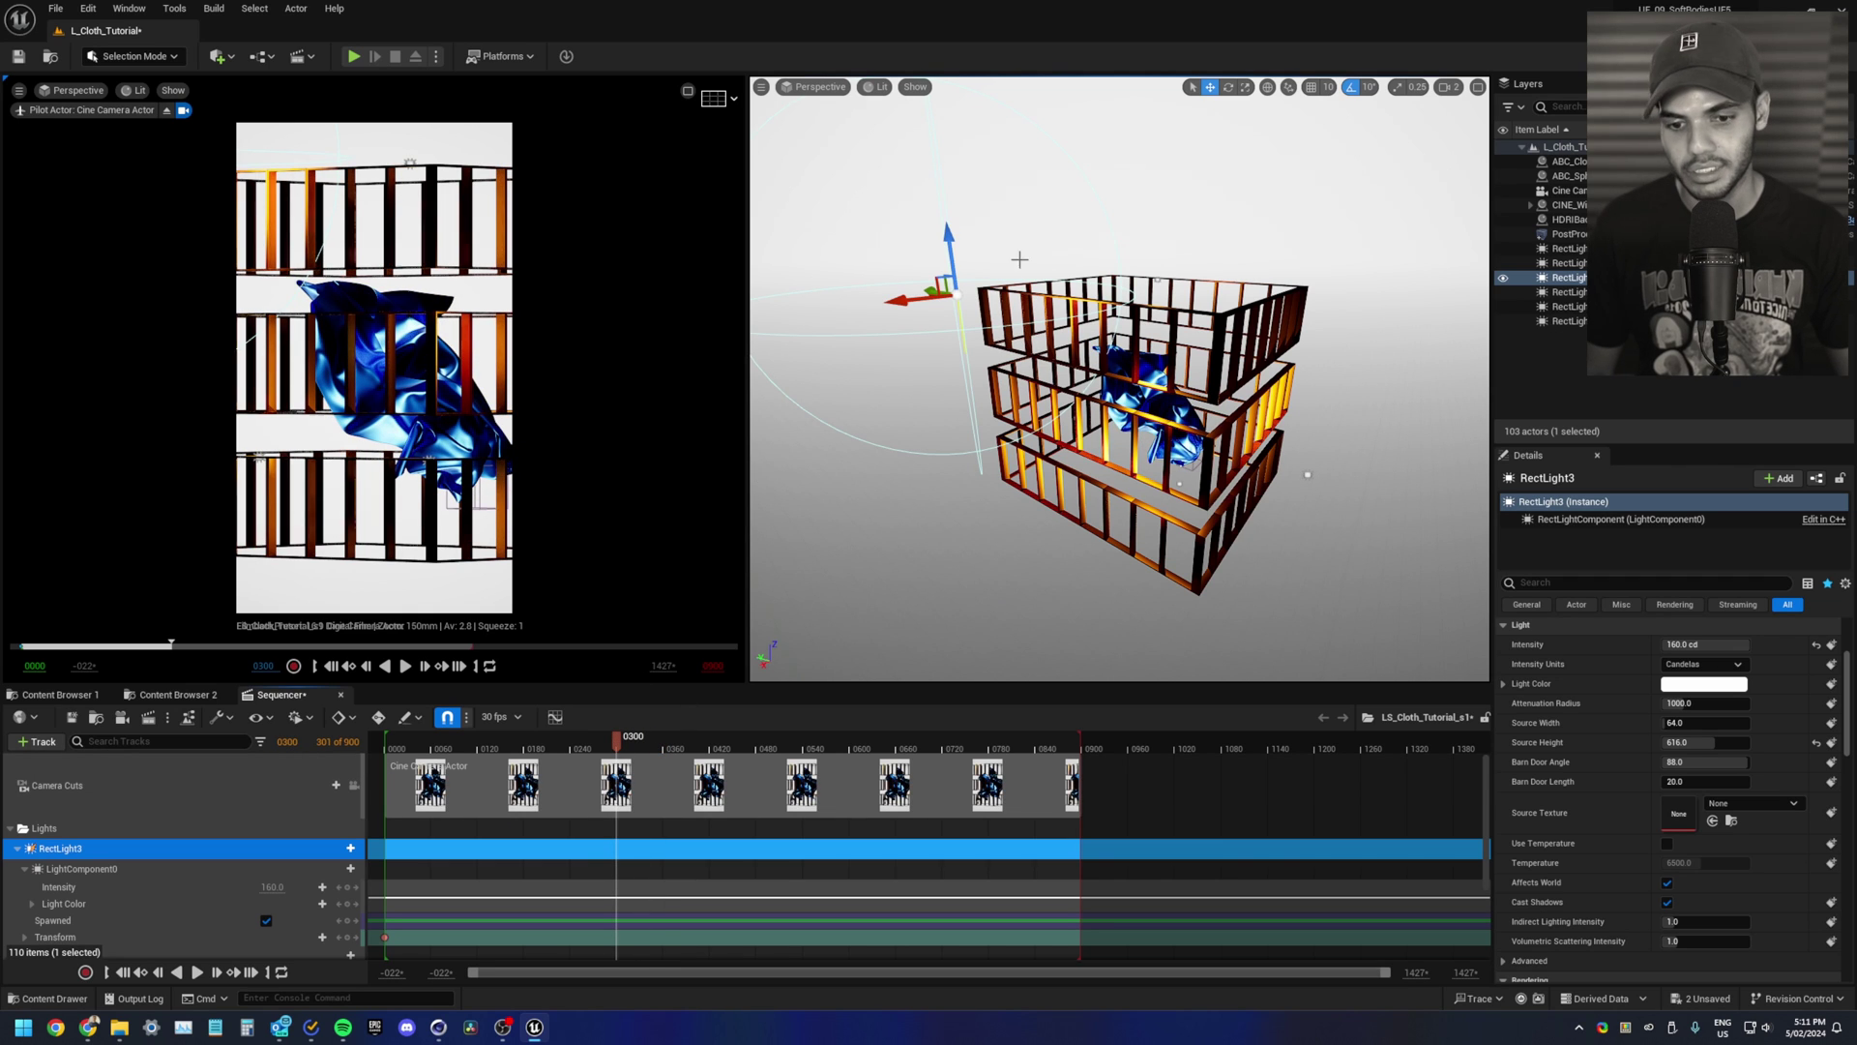
left_click_drag(950, 247, 983, 474)
scroll(640, 946, "down", 3)
scroll(656, 891, "up", 1)
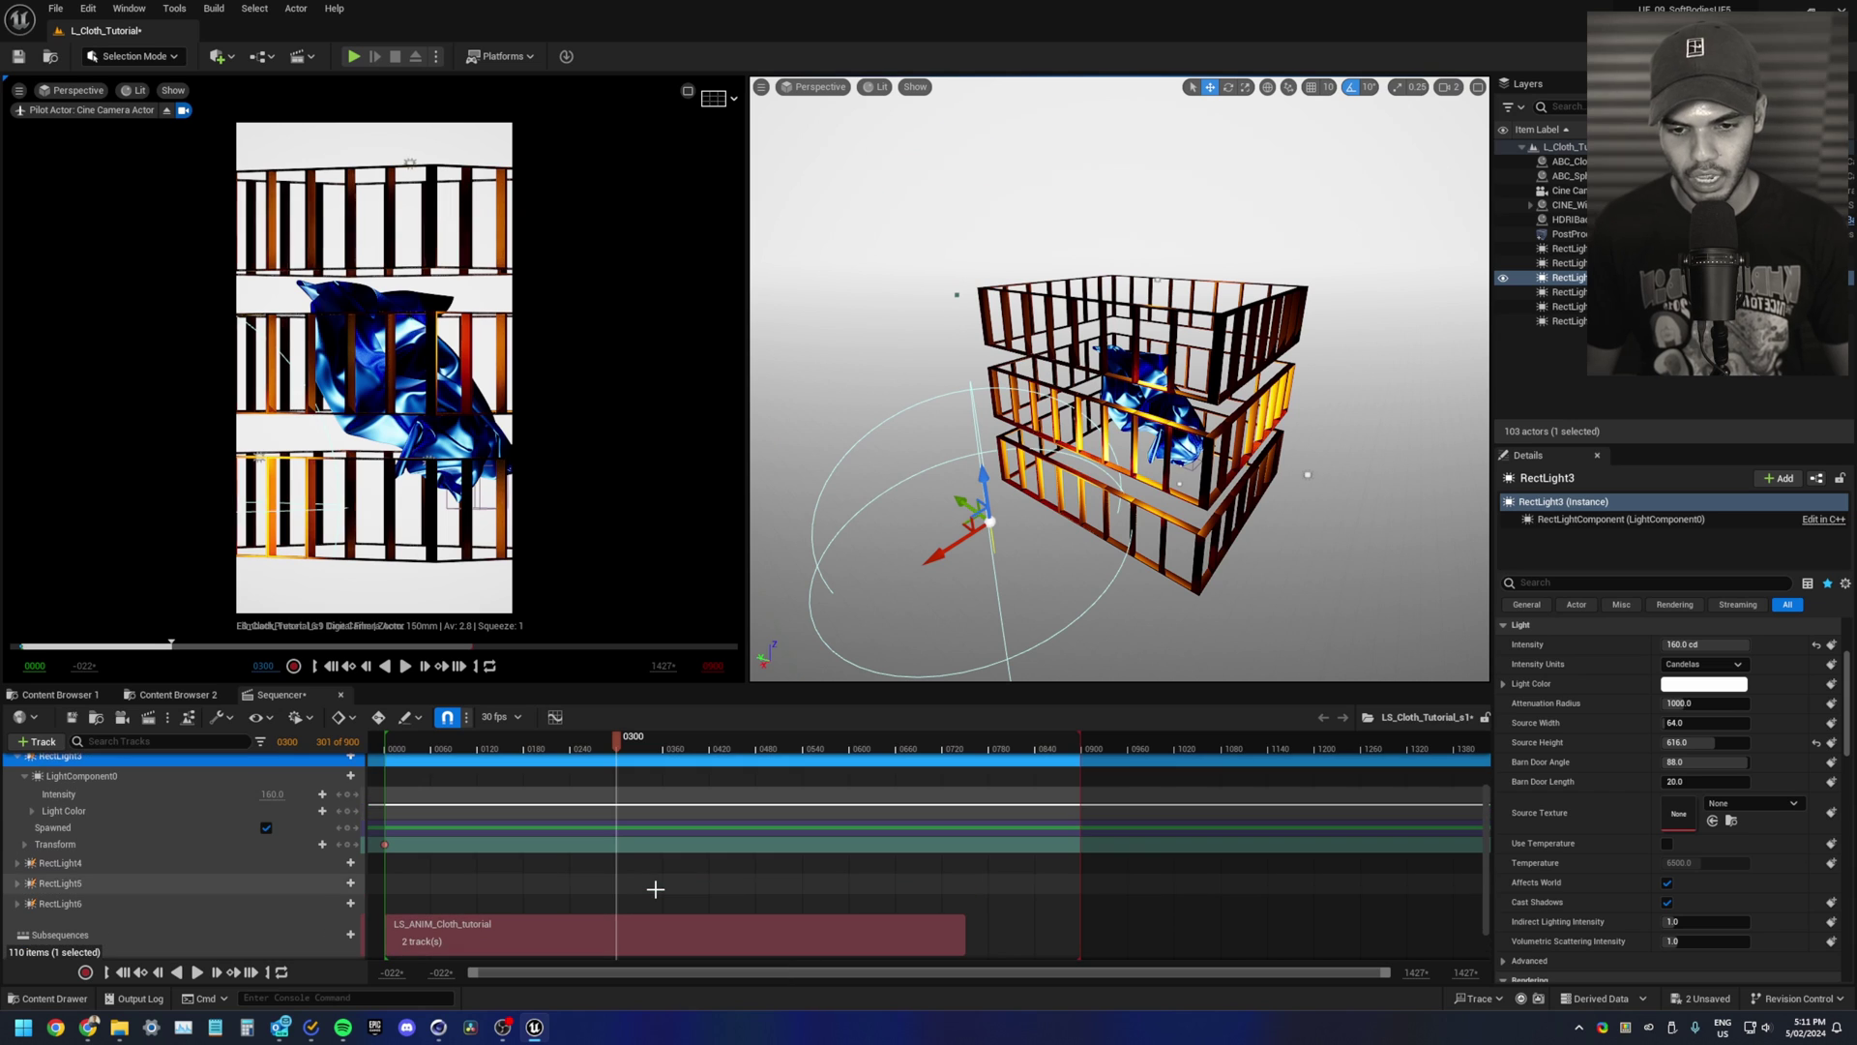
key("Return")
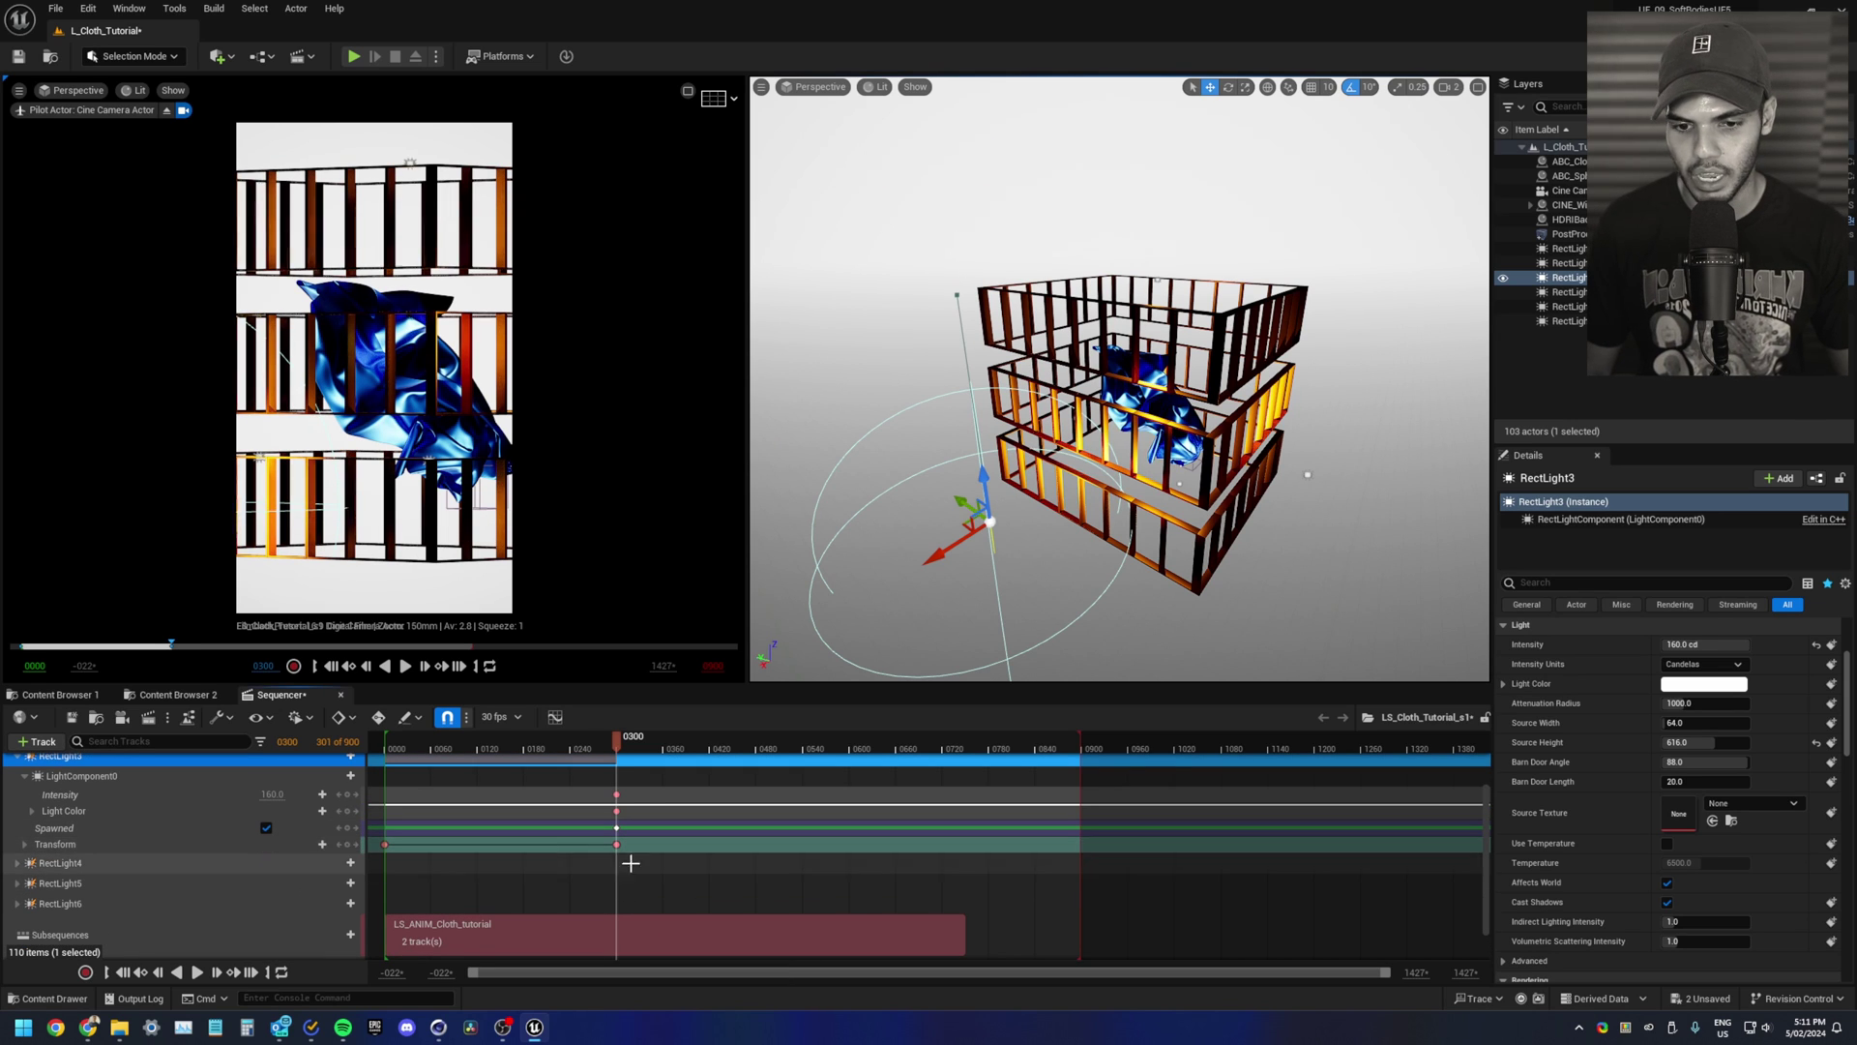
Step: Delete RectLight3's Intensity, Light Color and Spawned keys at frame 300
left_click_drag(626, 786, 600, 828)
key("Delete")
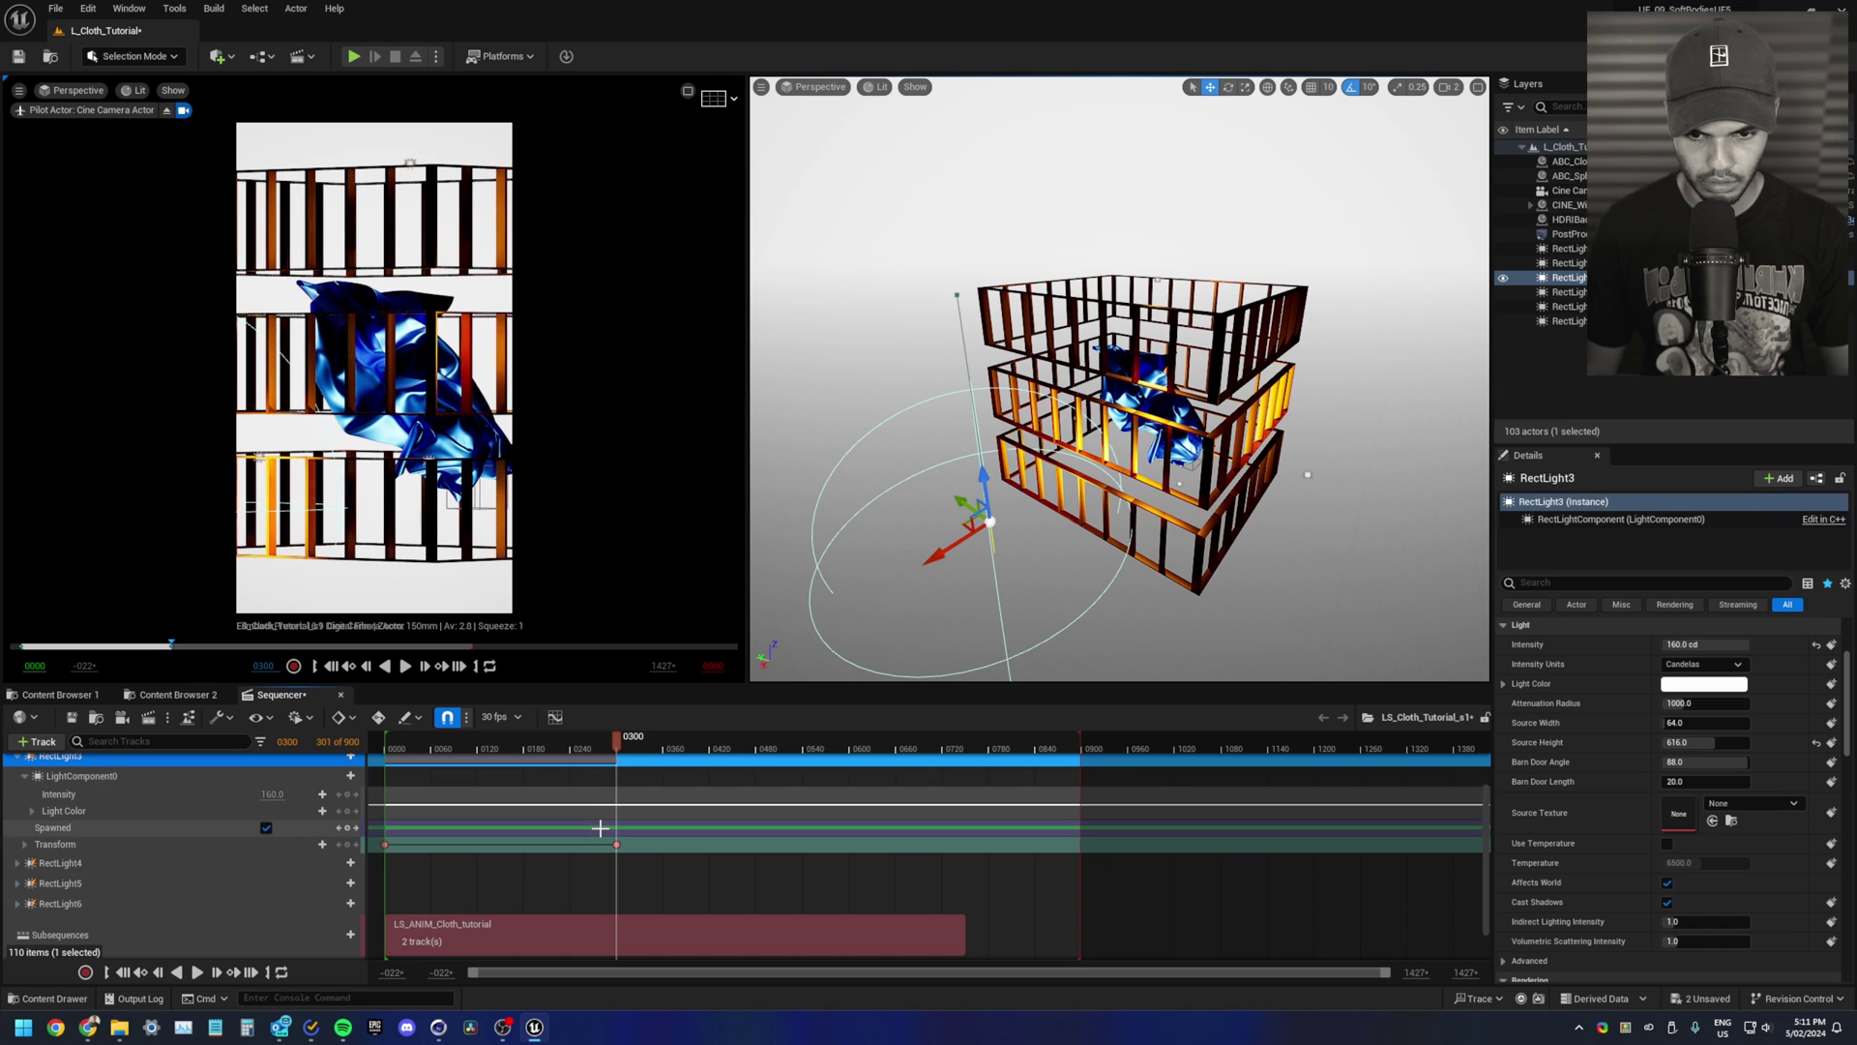
scroll(600, 831, "up", 3)
scroll(654, 777, "down", 2)
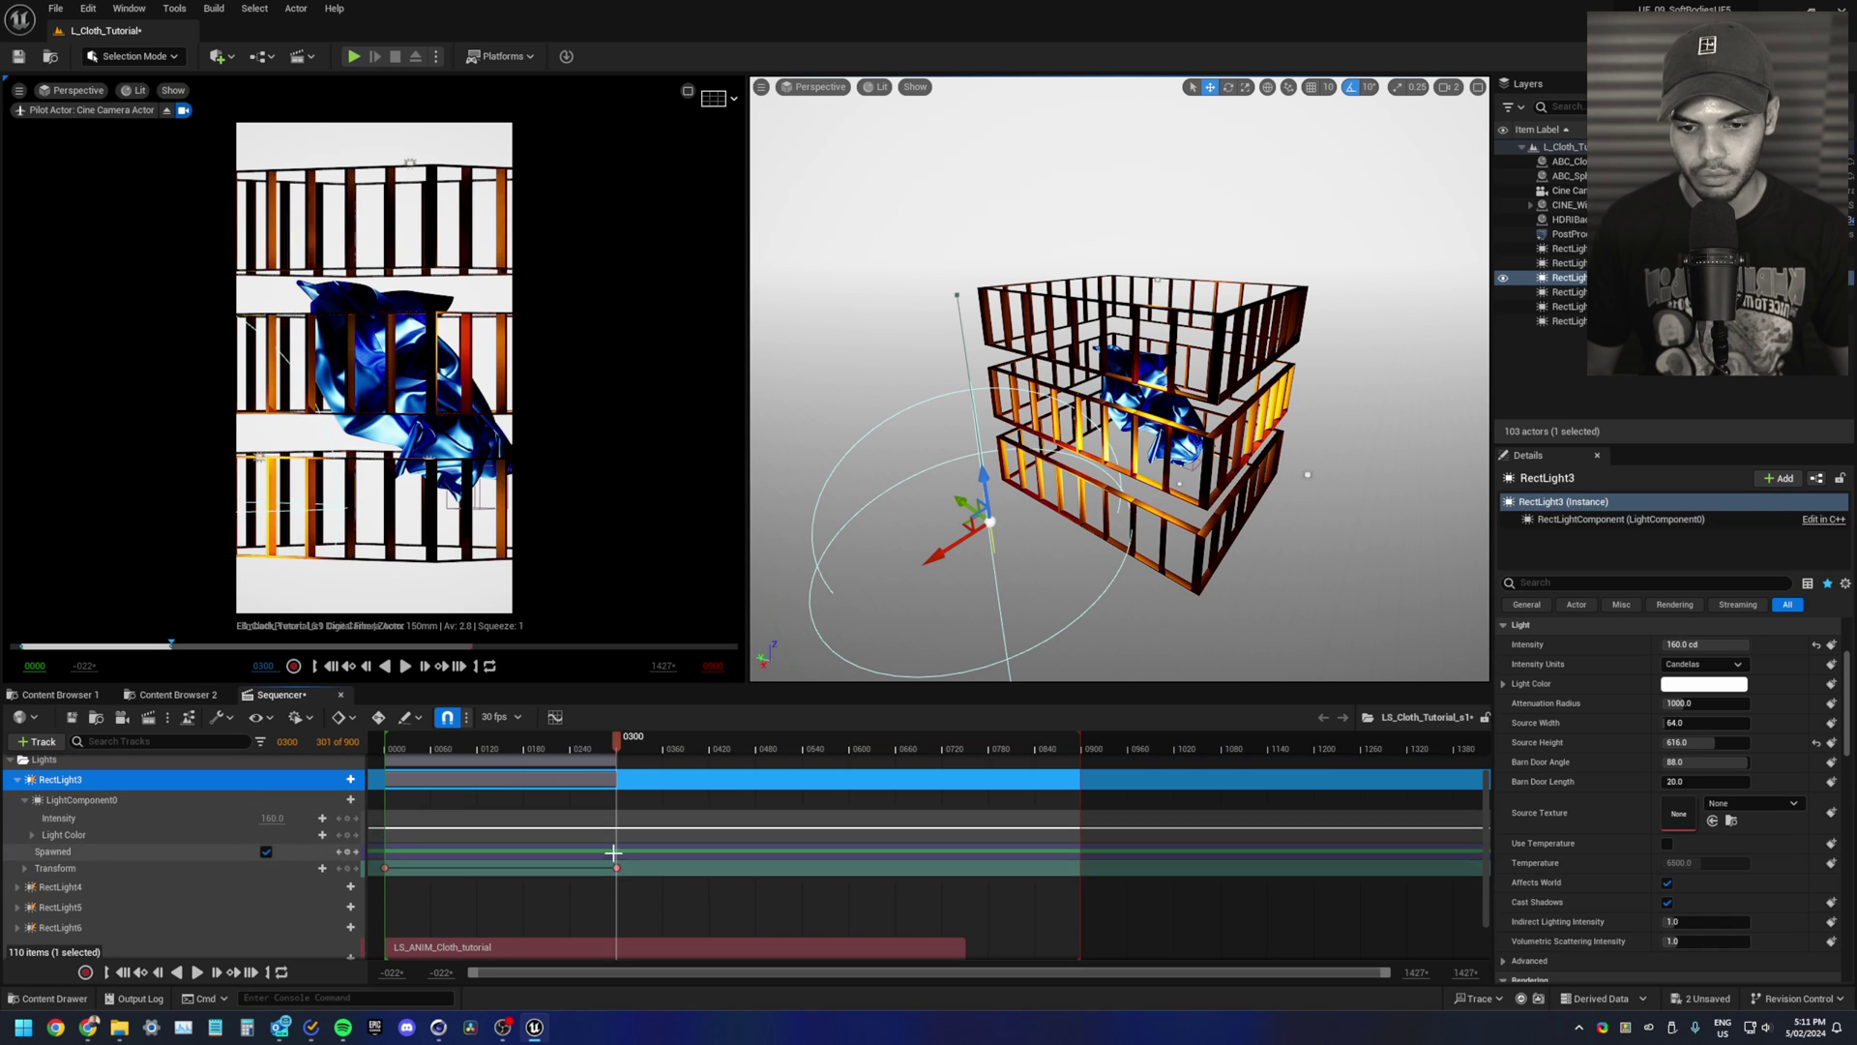
Step: Try keying only RectLight3's Transform track at frame 367, and undo that key
left_click_drag(644, 891, 617, 855)
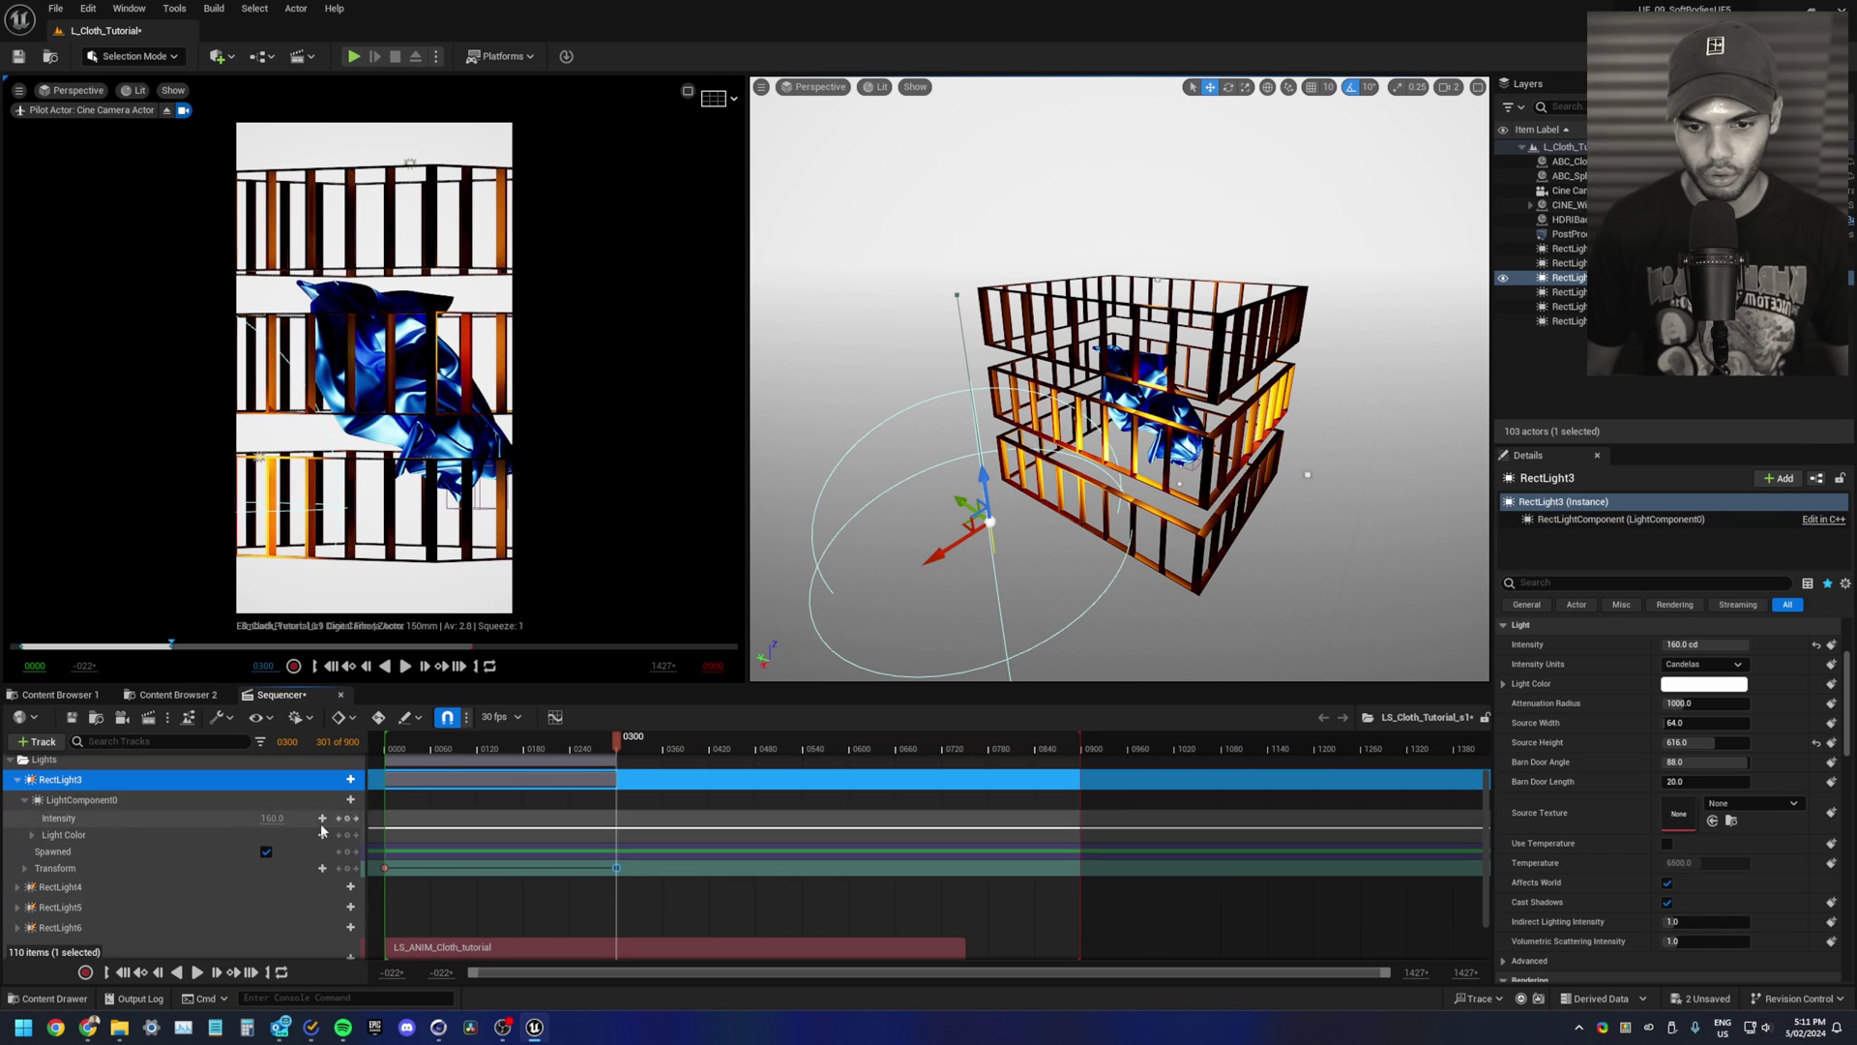
left_click(25, 800)
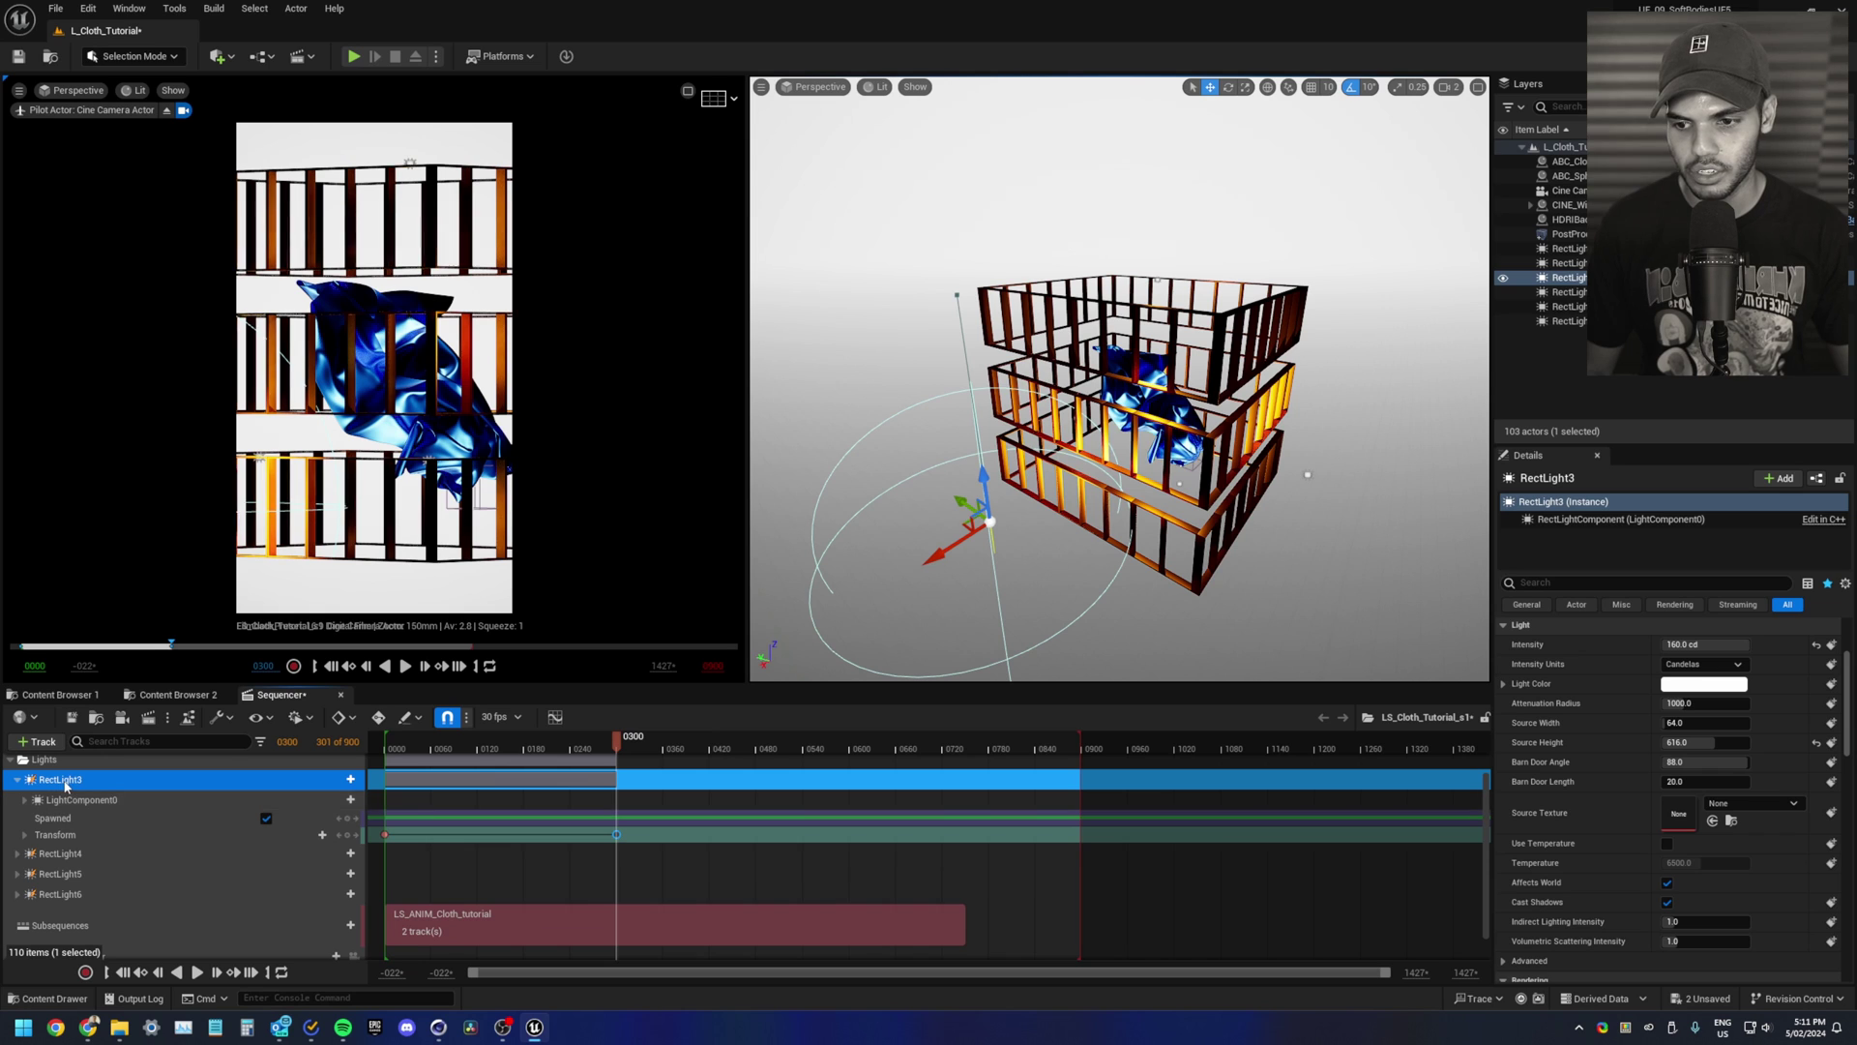
double_click(72, 779)
left_click(159, 834)
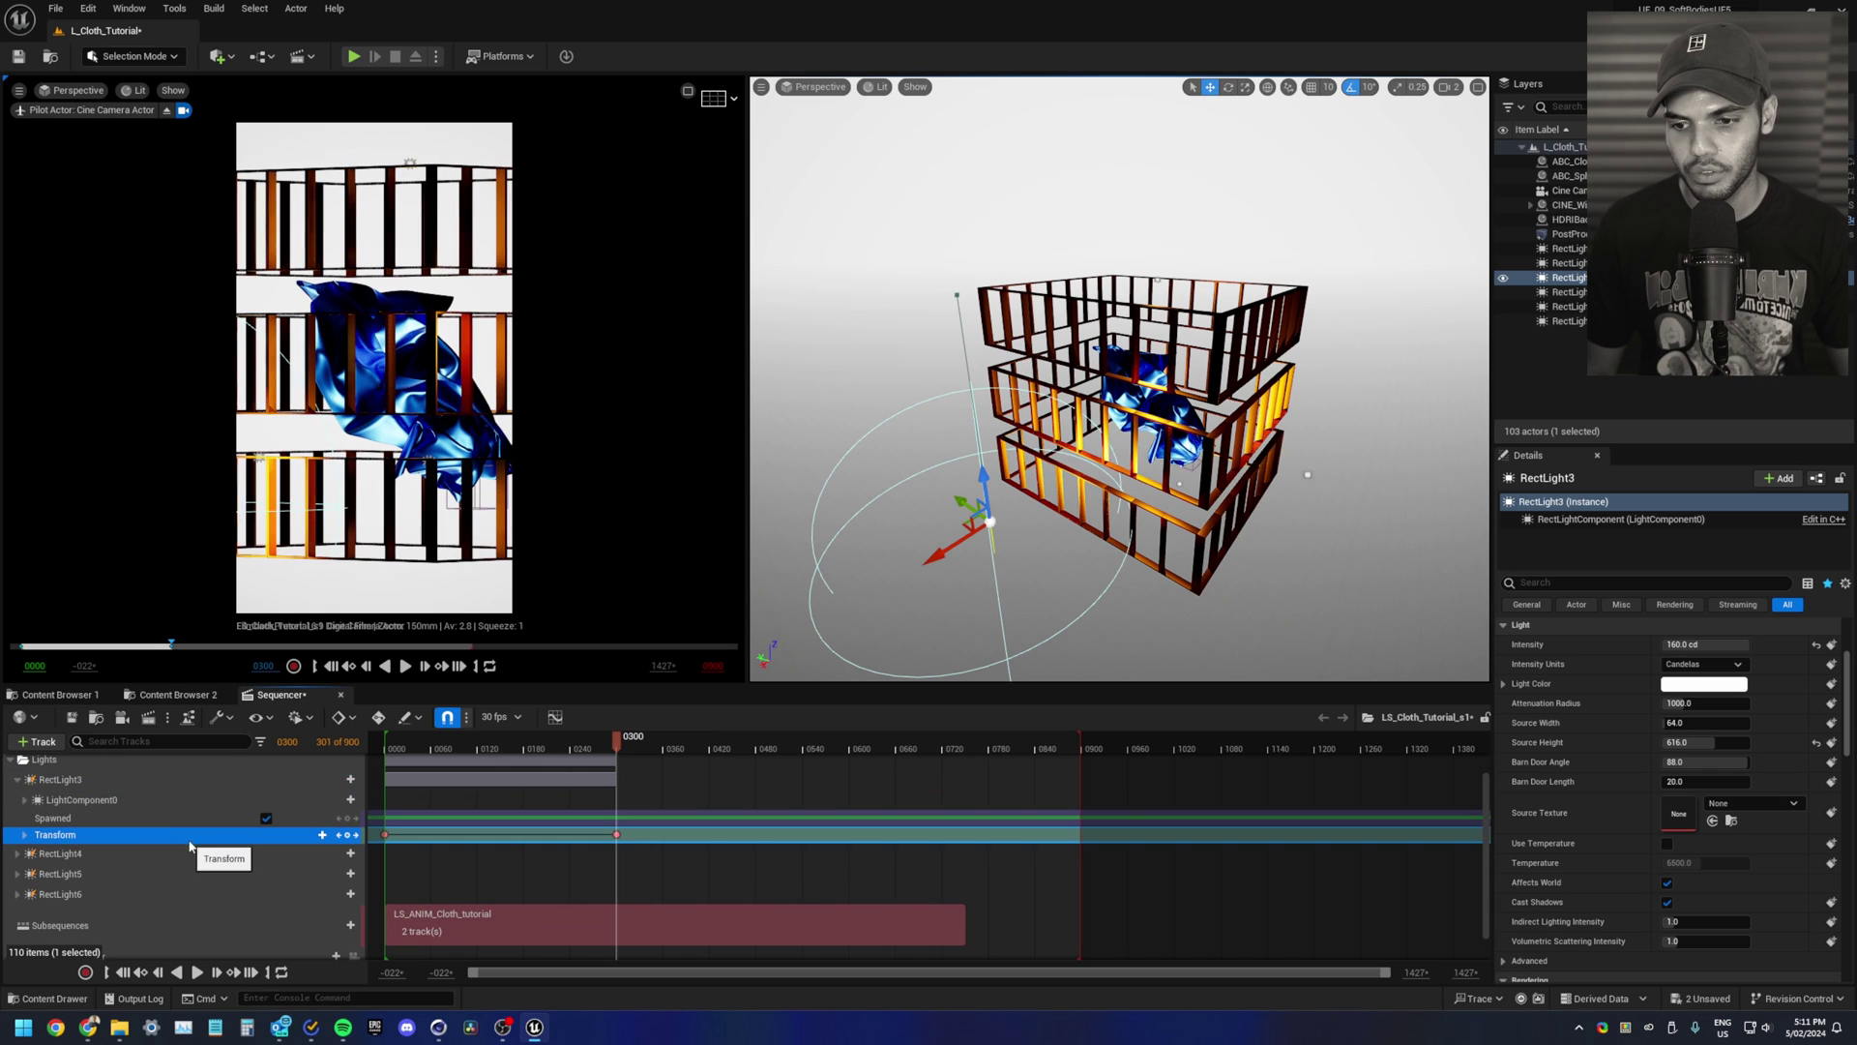
left_click_drag(611, 754, 671, 753)
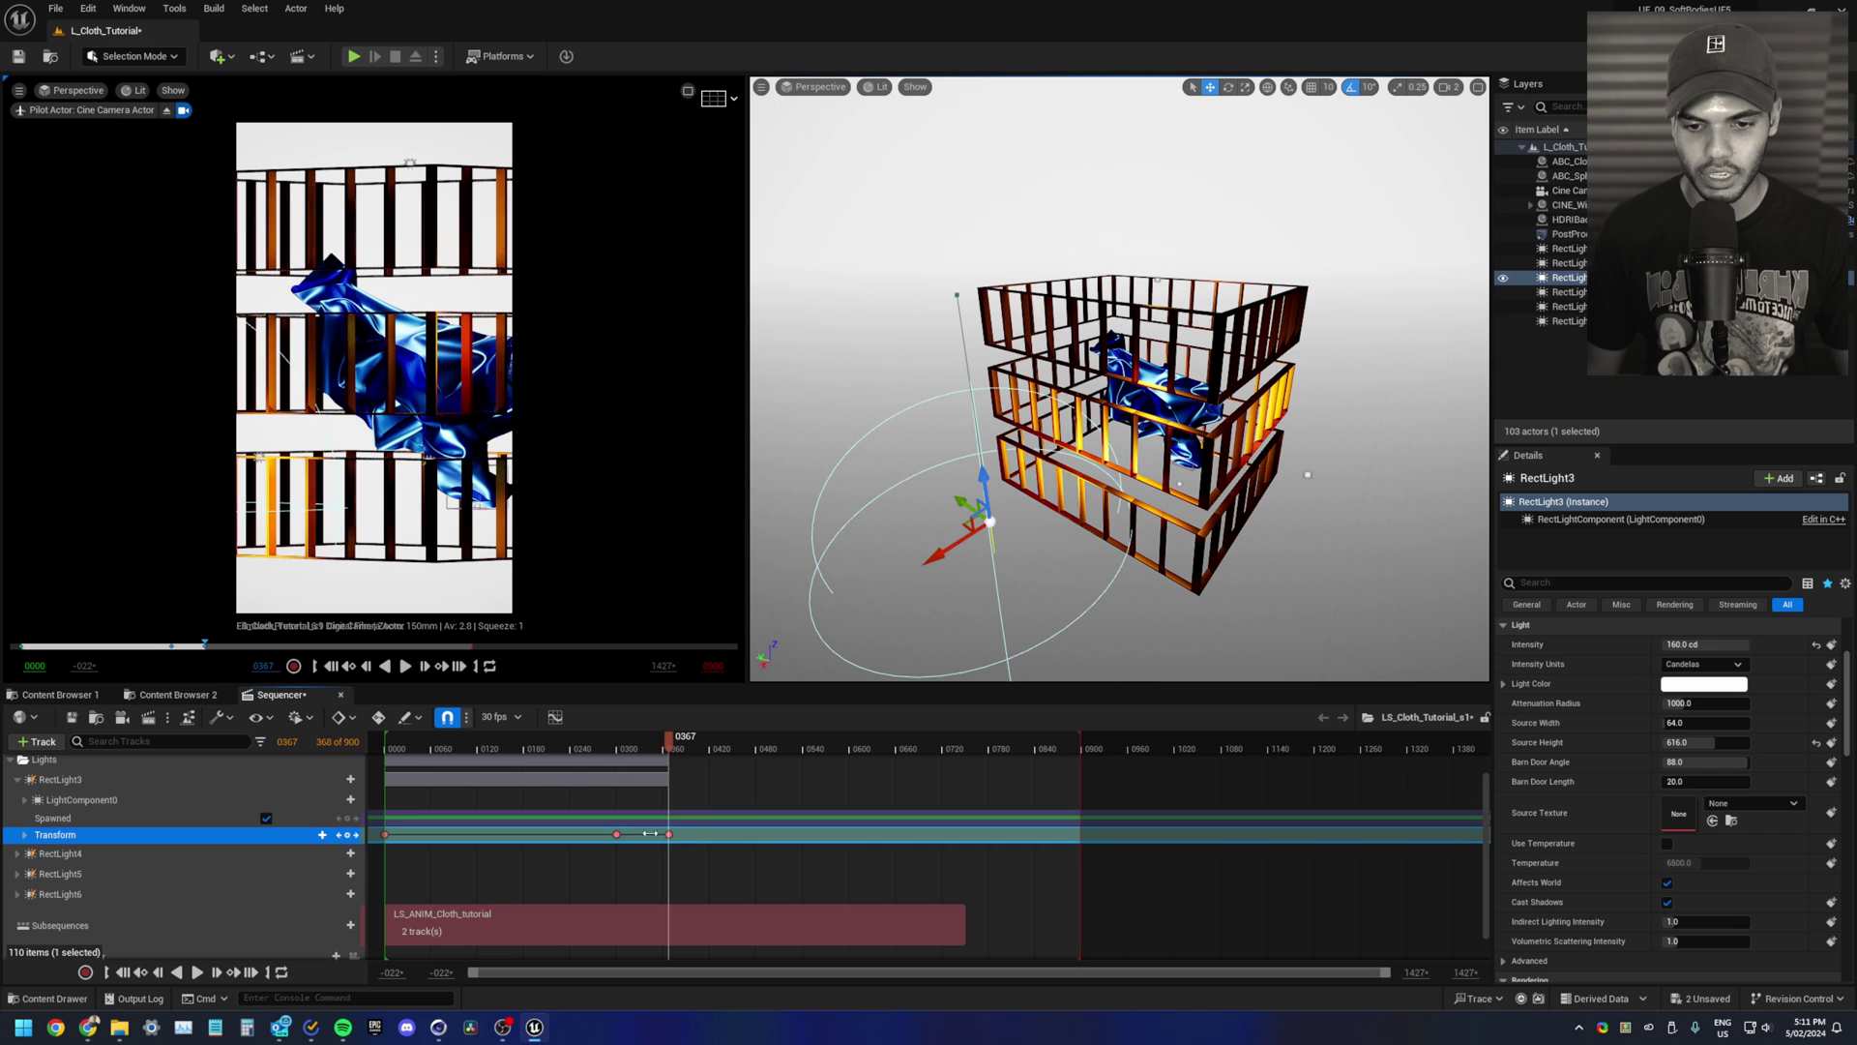
key("ctrl+z")
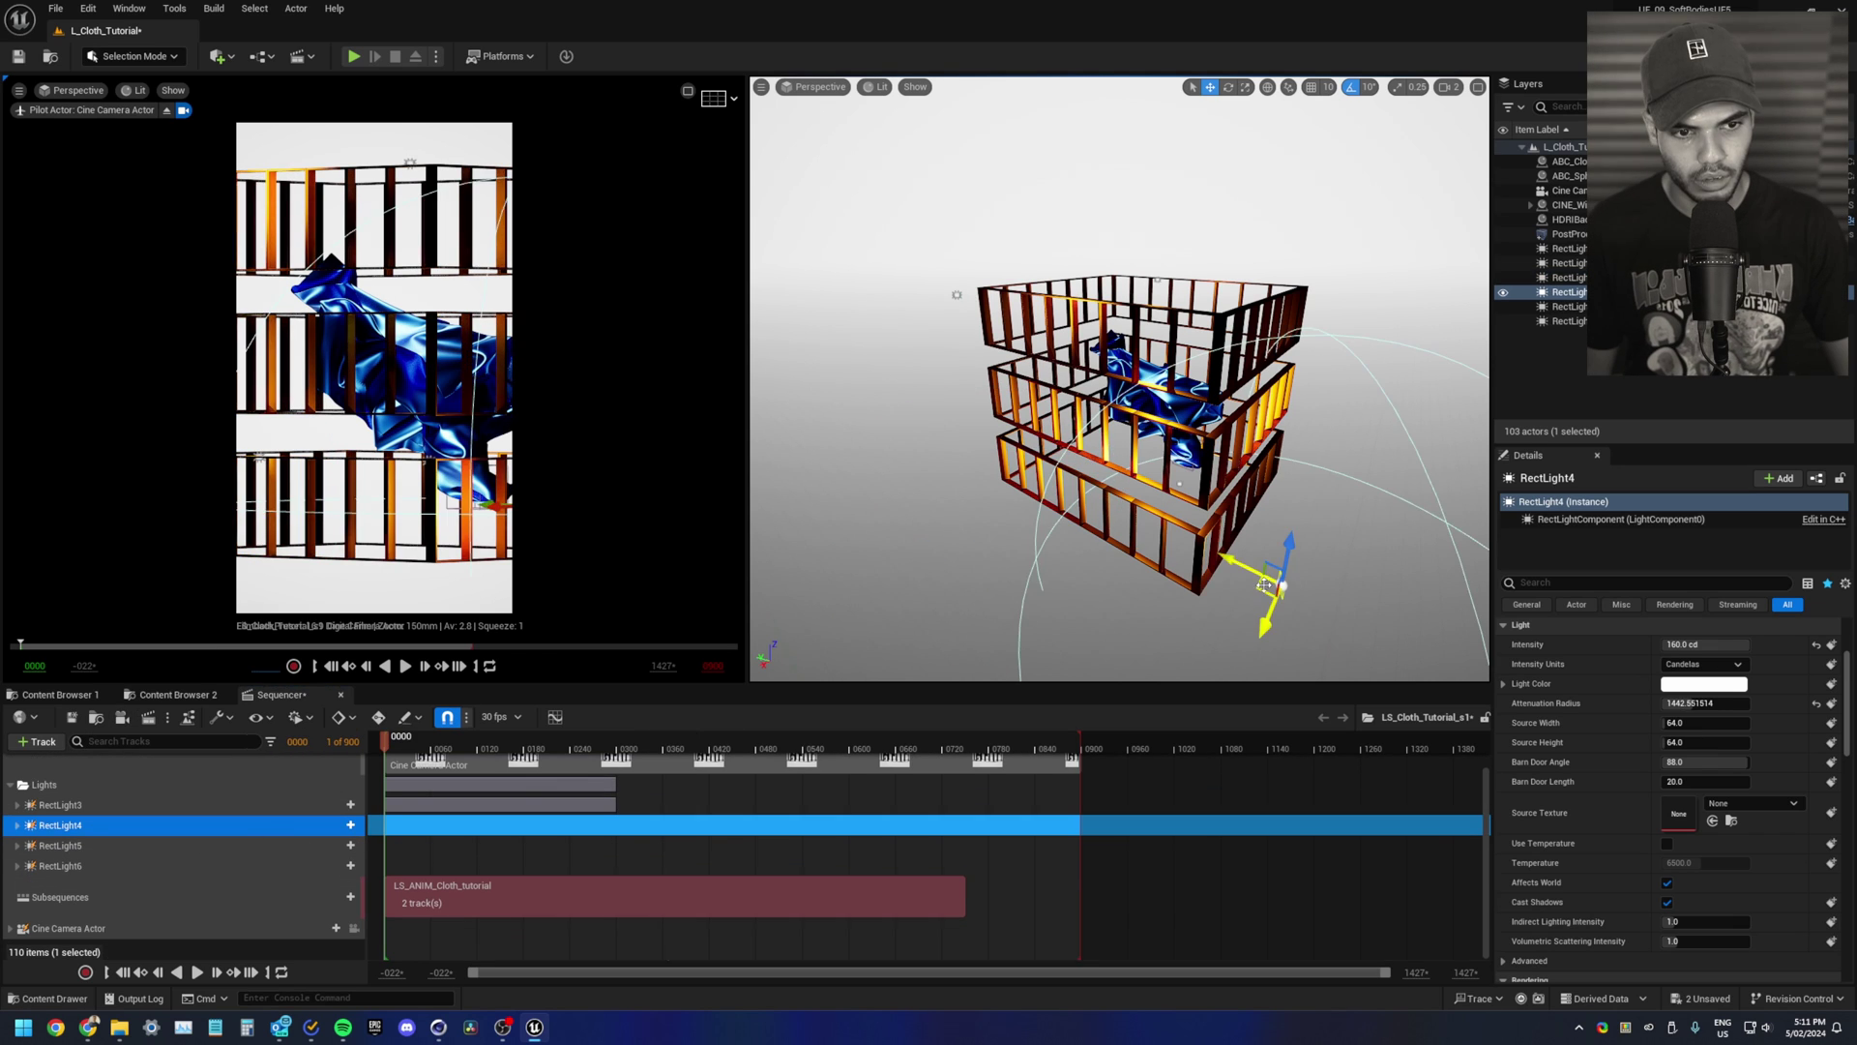
Step: Move RectLight4 slightly toward the cage's lower corner at frame 0 and end the playback range at frame 300
mouse_move(1262, 584)
left_mouse_down()
mouse_move(1233, 619)
mouse_move(1248, 586)
left_mouse_up()
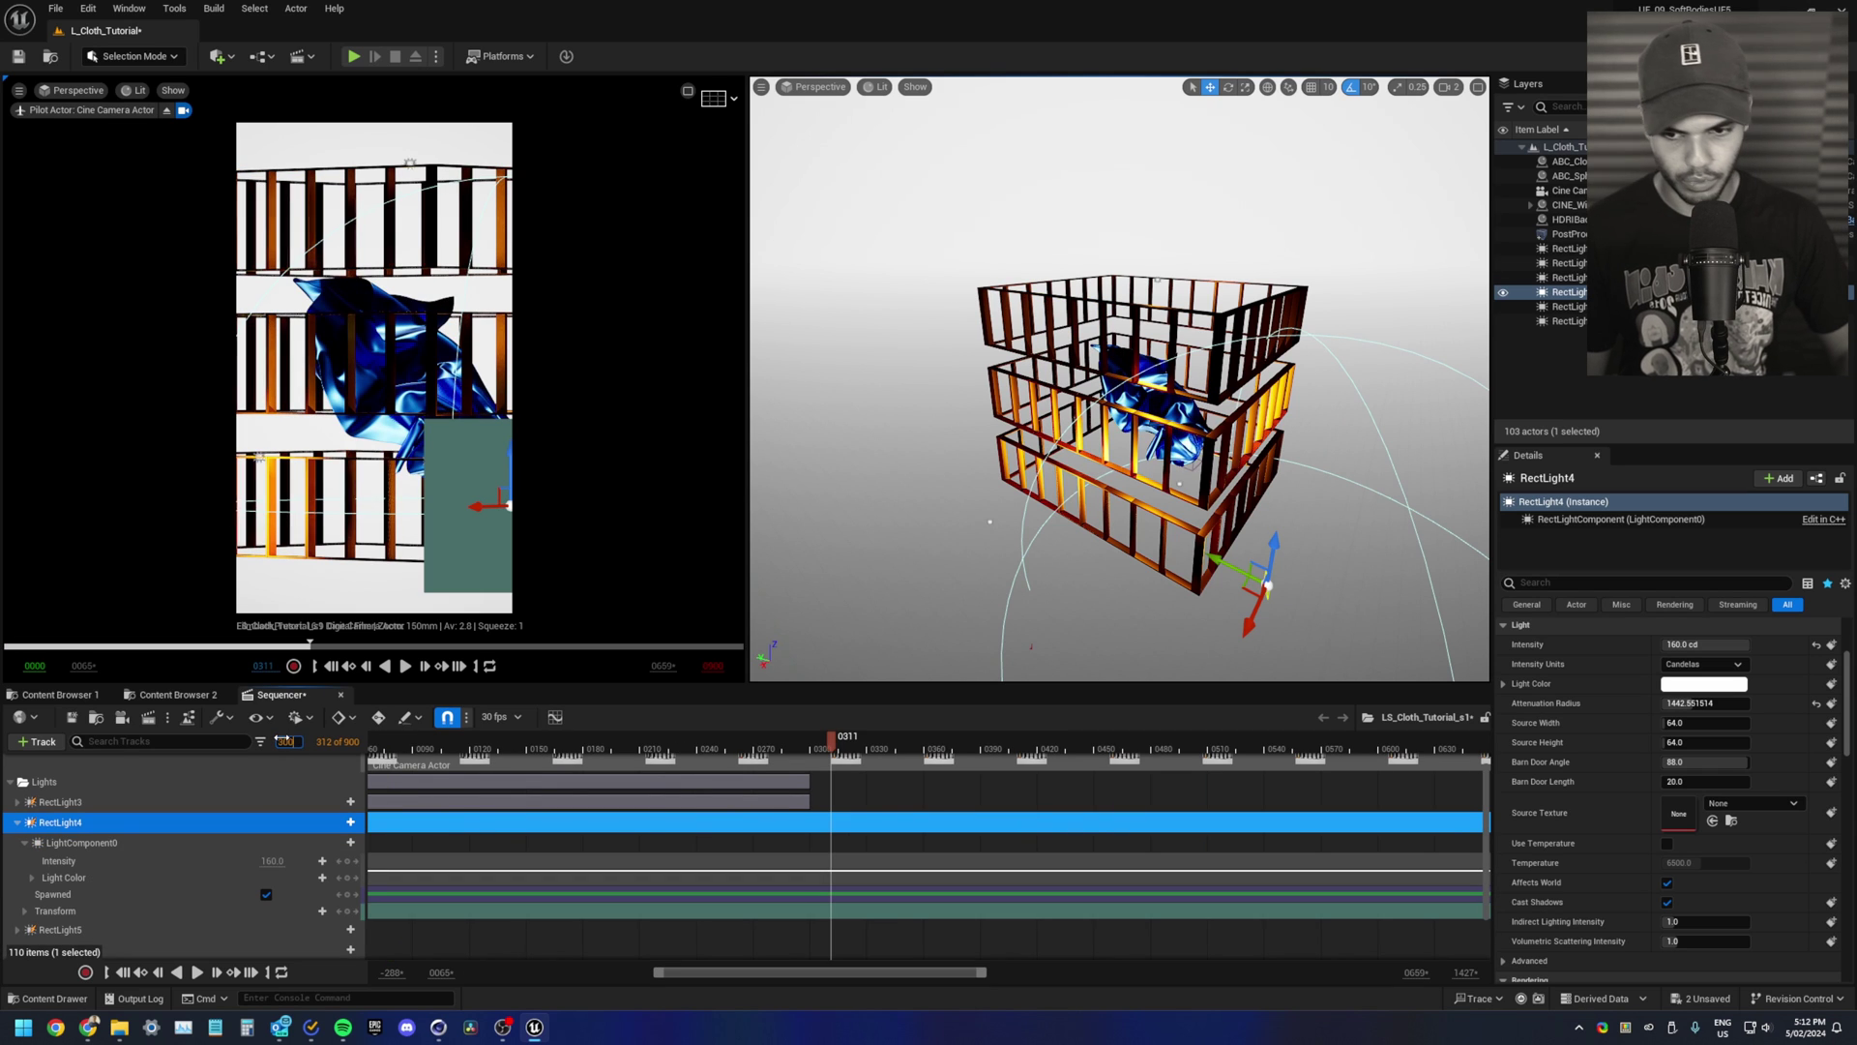
key("Return")
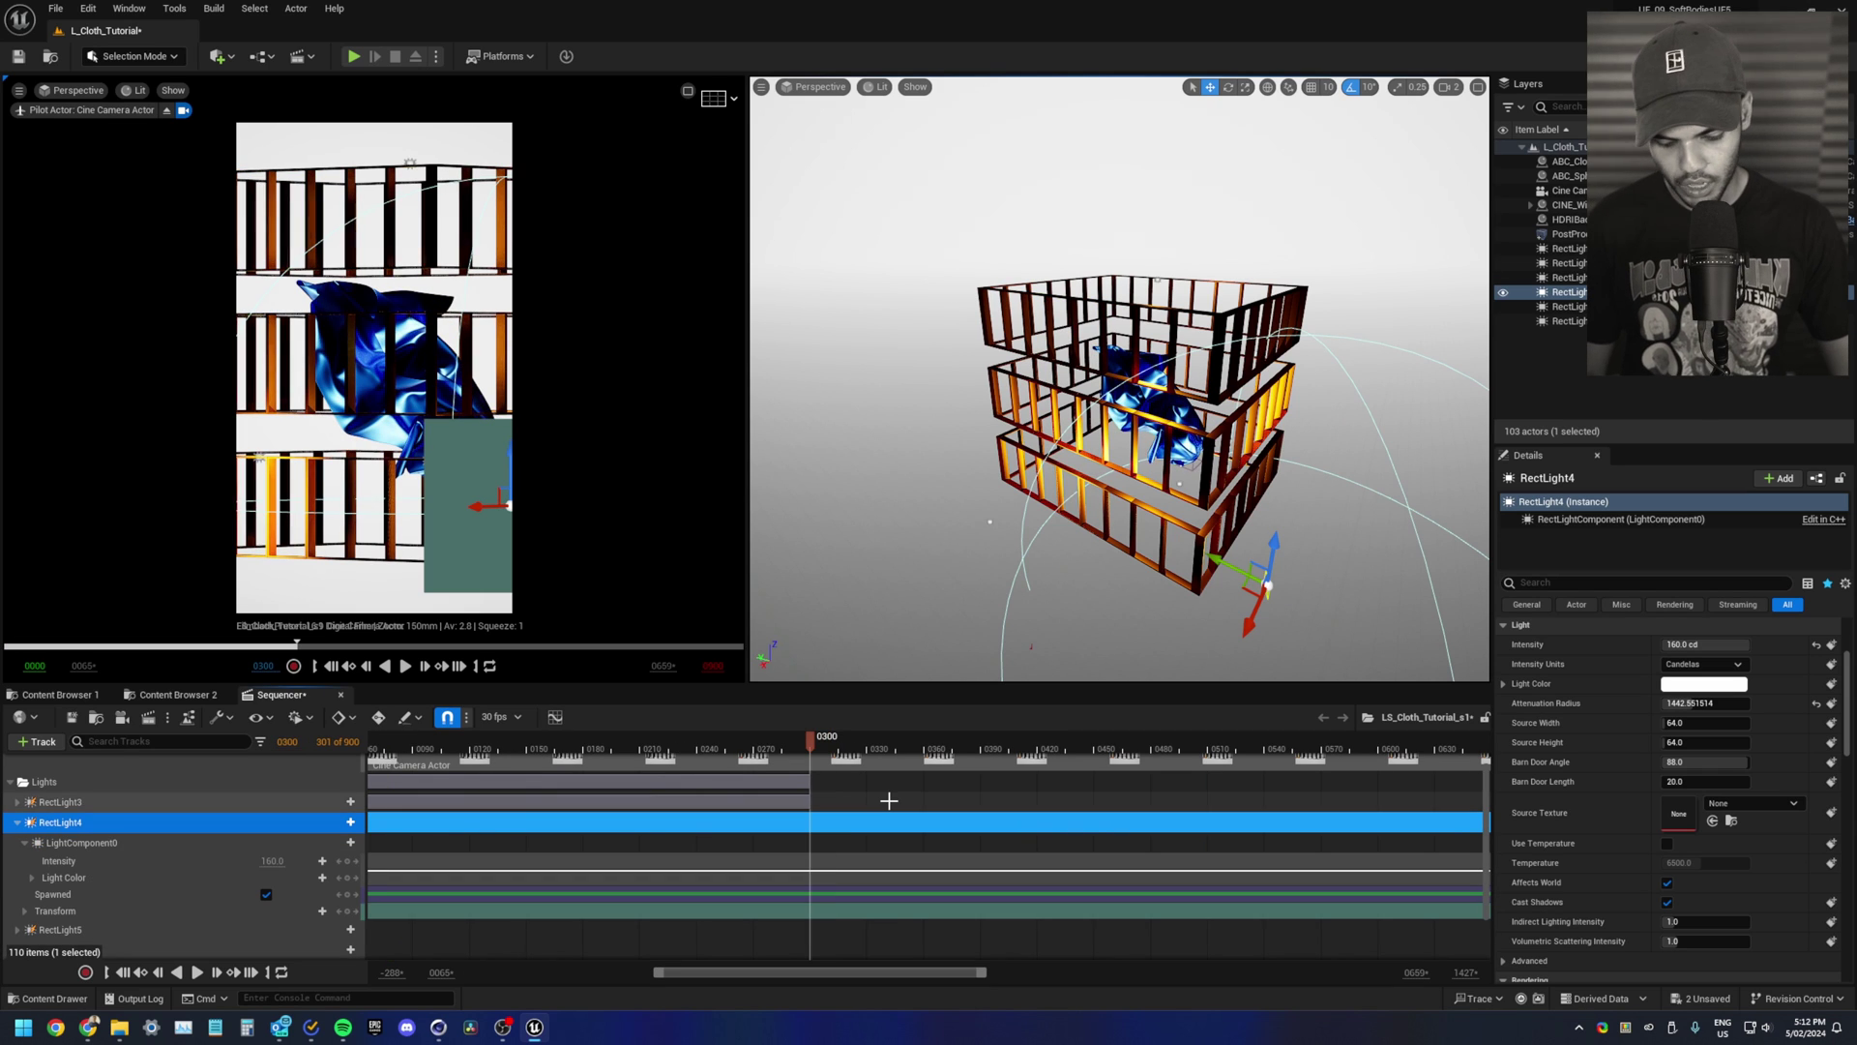
key("bracketright")
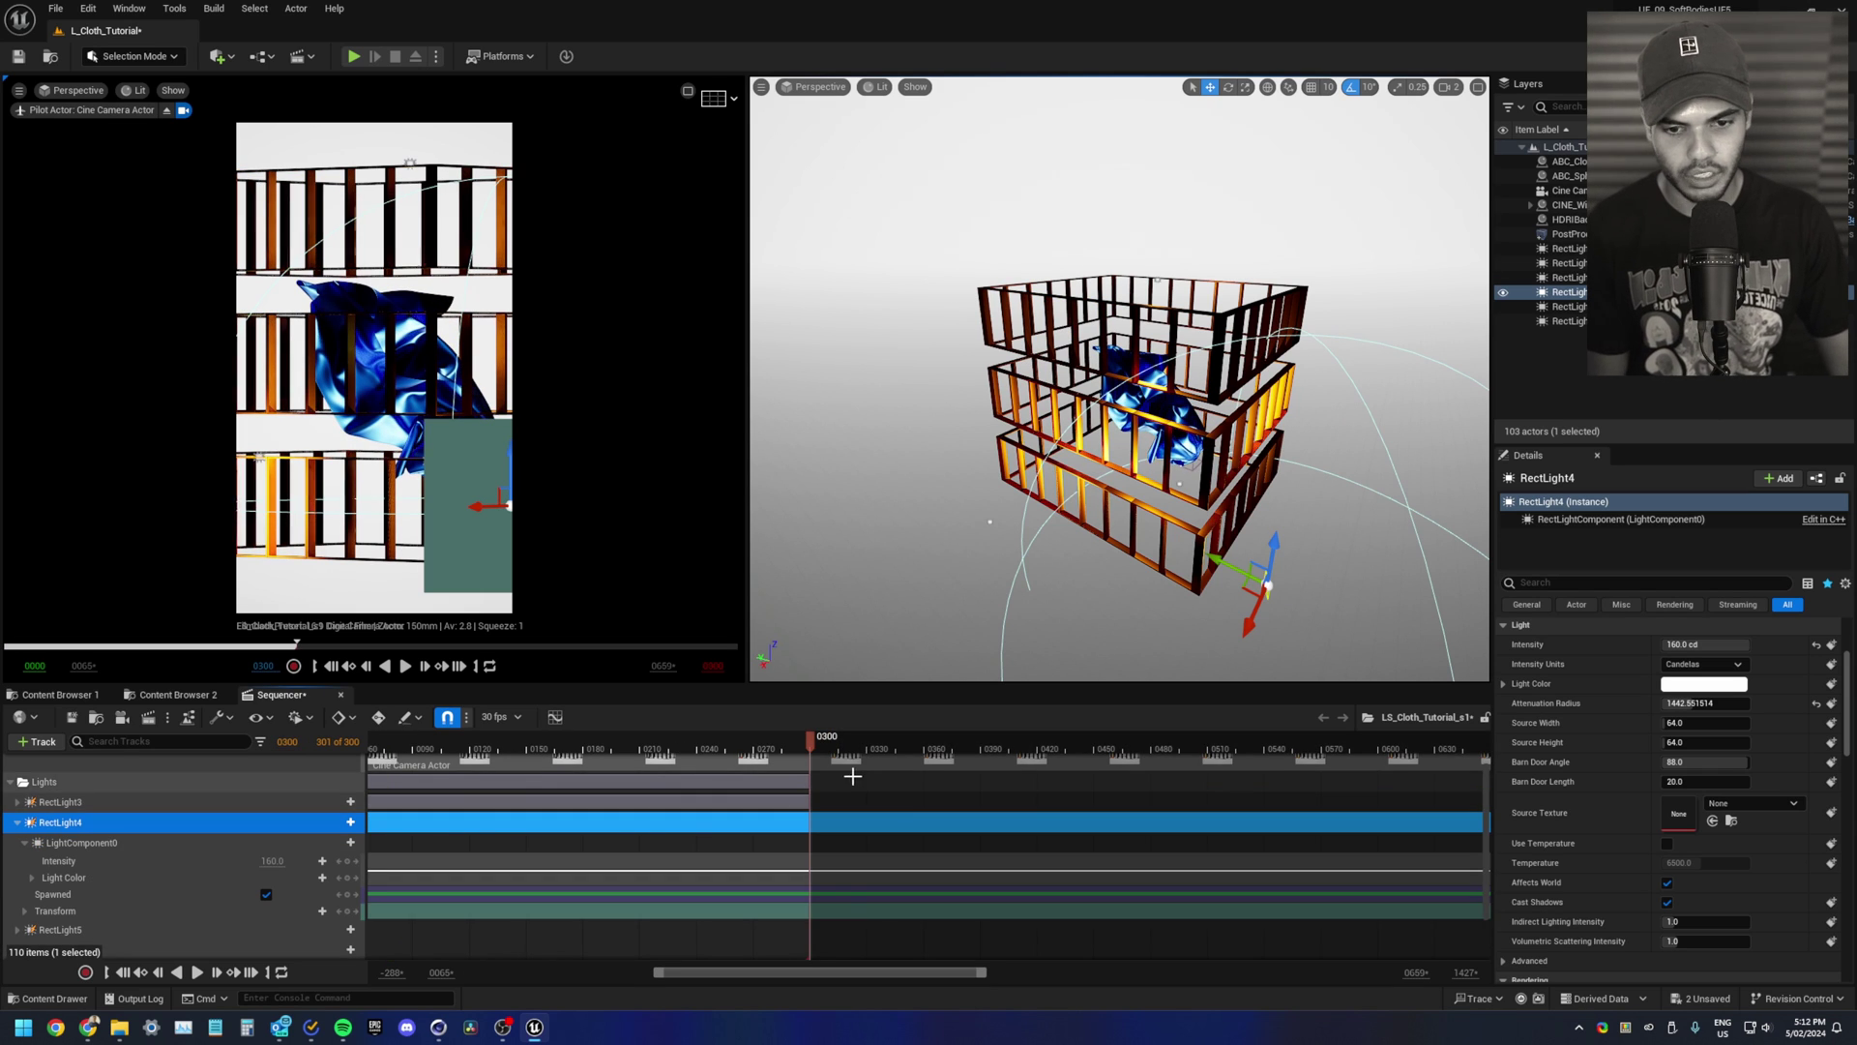
right_click_drag(851, 774, 1251, 803)
scroll(1093, 842, "up", 1, "ctrl")
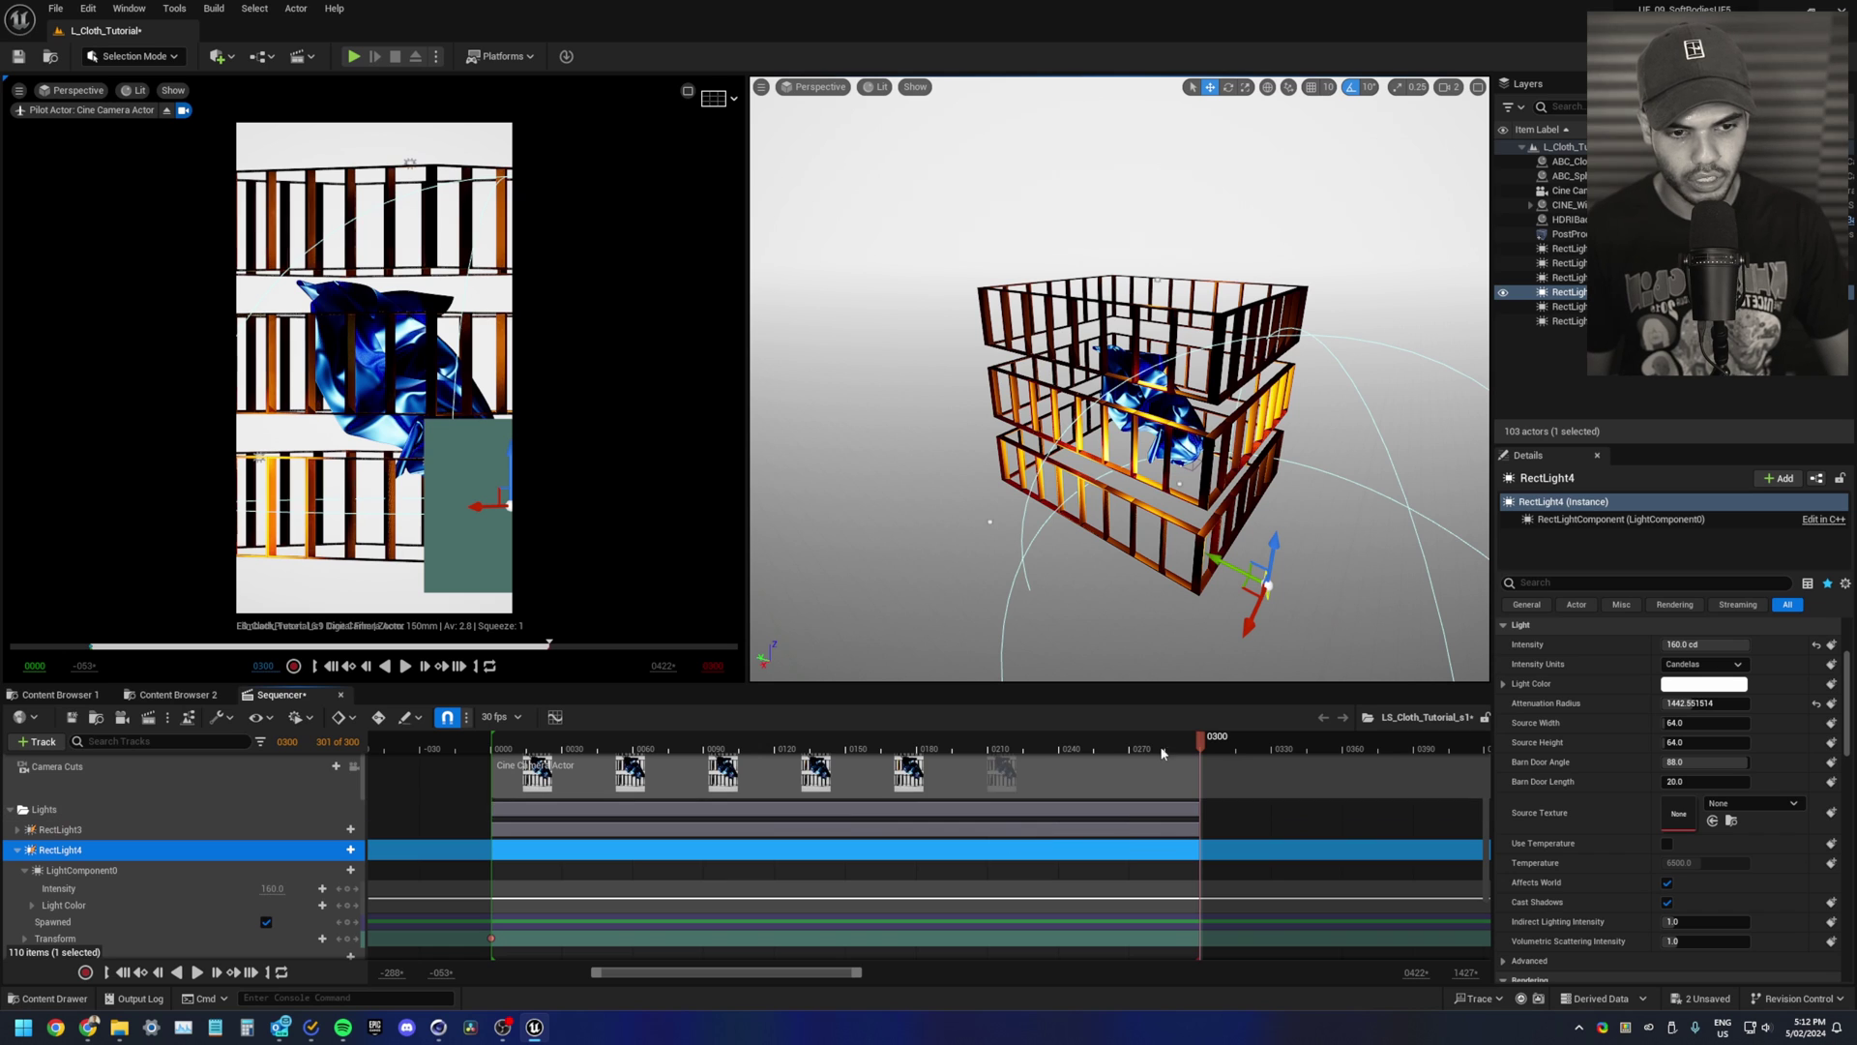
left_click_drag(1201, 745, 1179, 754)
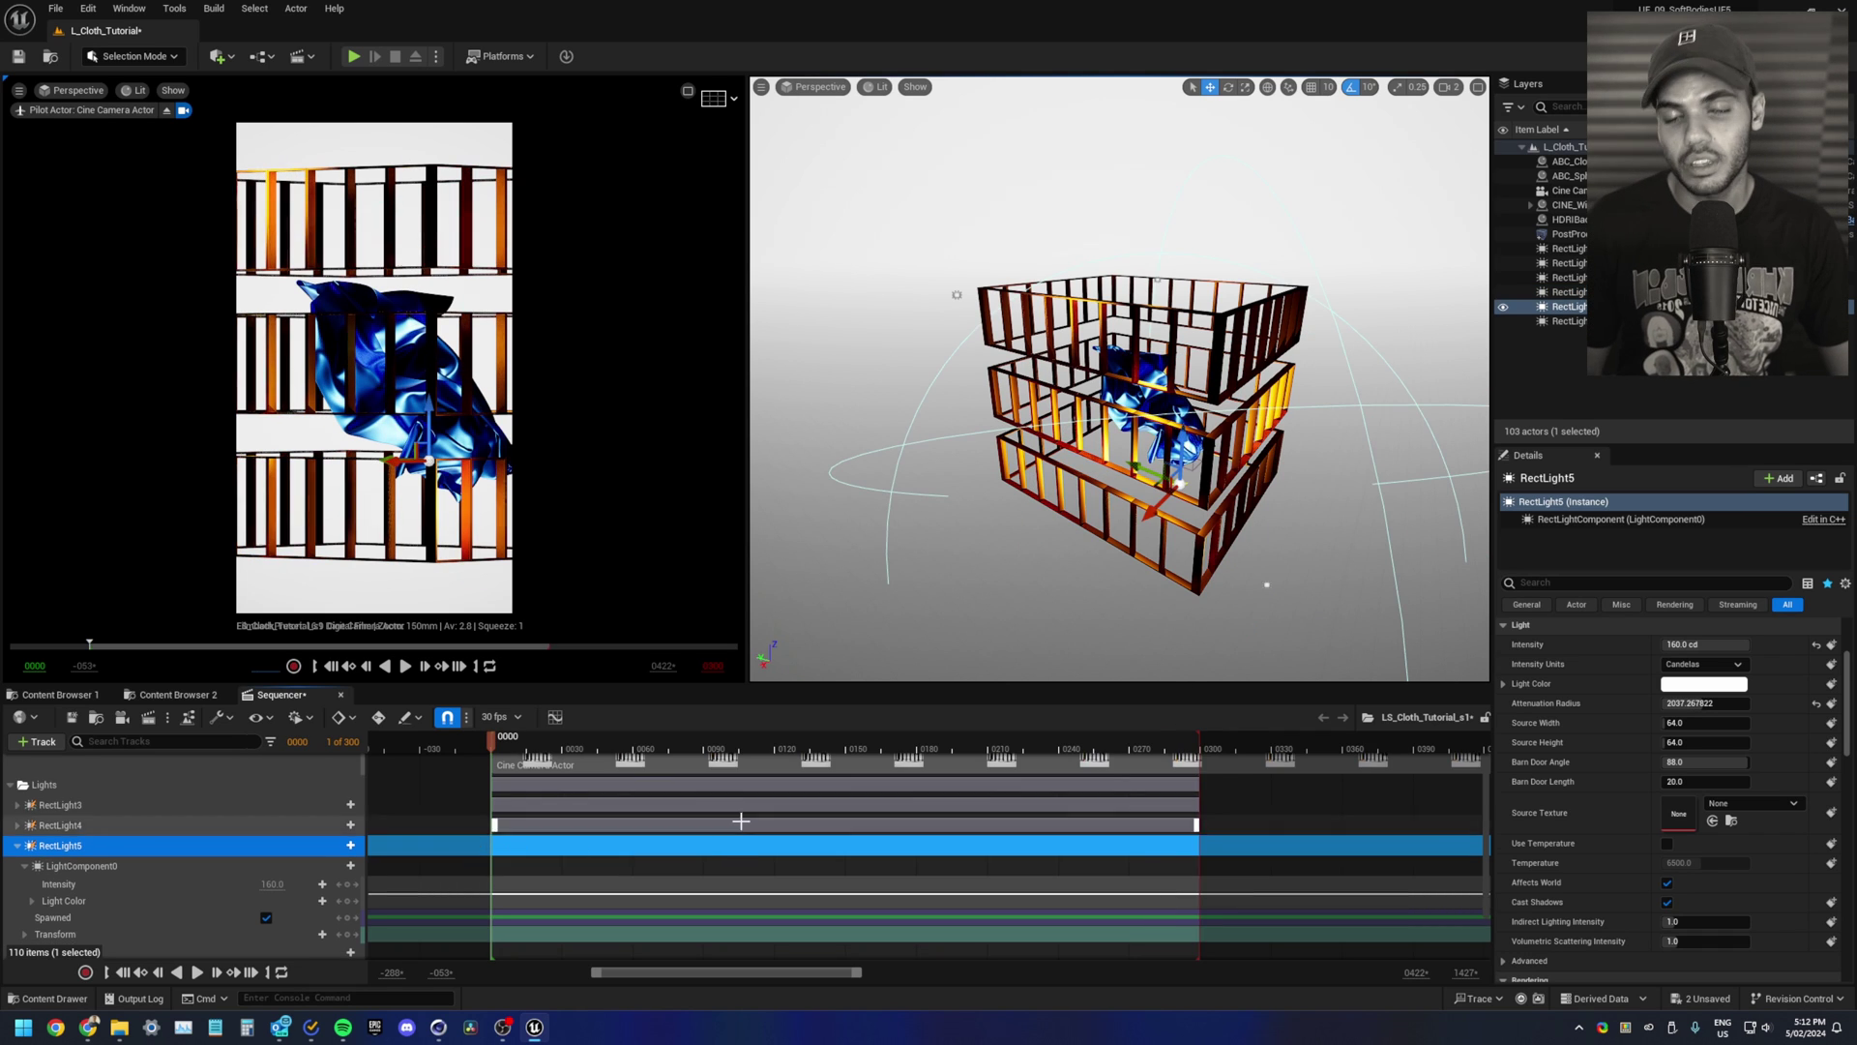
Step: Key RectLight5's Intensity at 0 on frame 0 and at 160 on frame 299
scroll(742, 821, "down", 2)
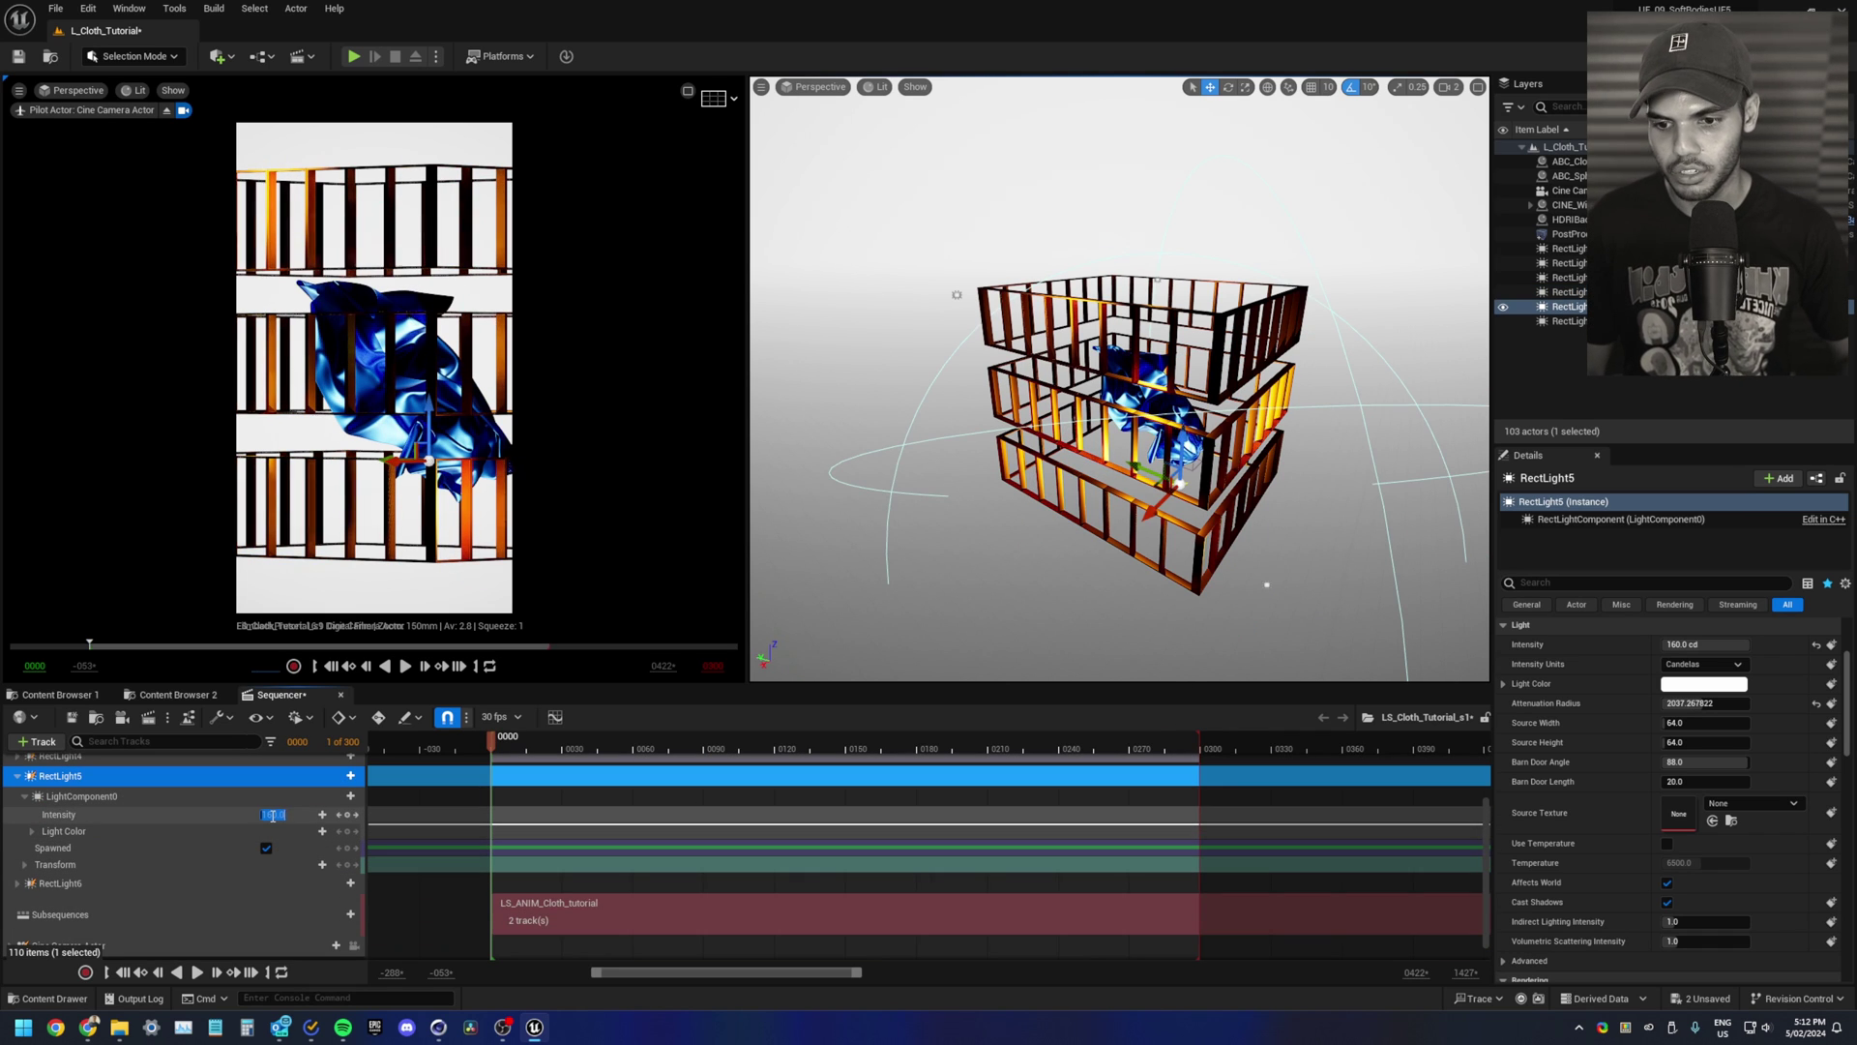
type("0")
key("Return")
key("End")
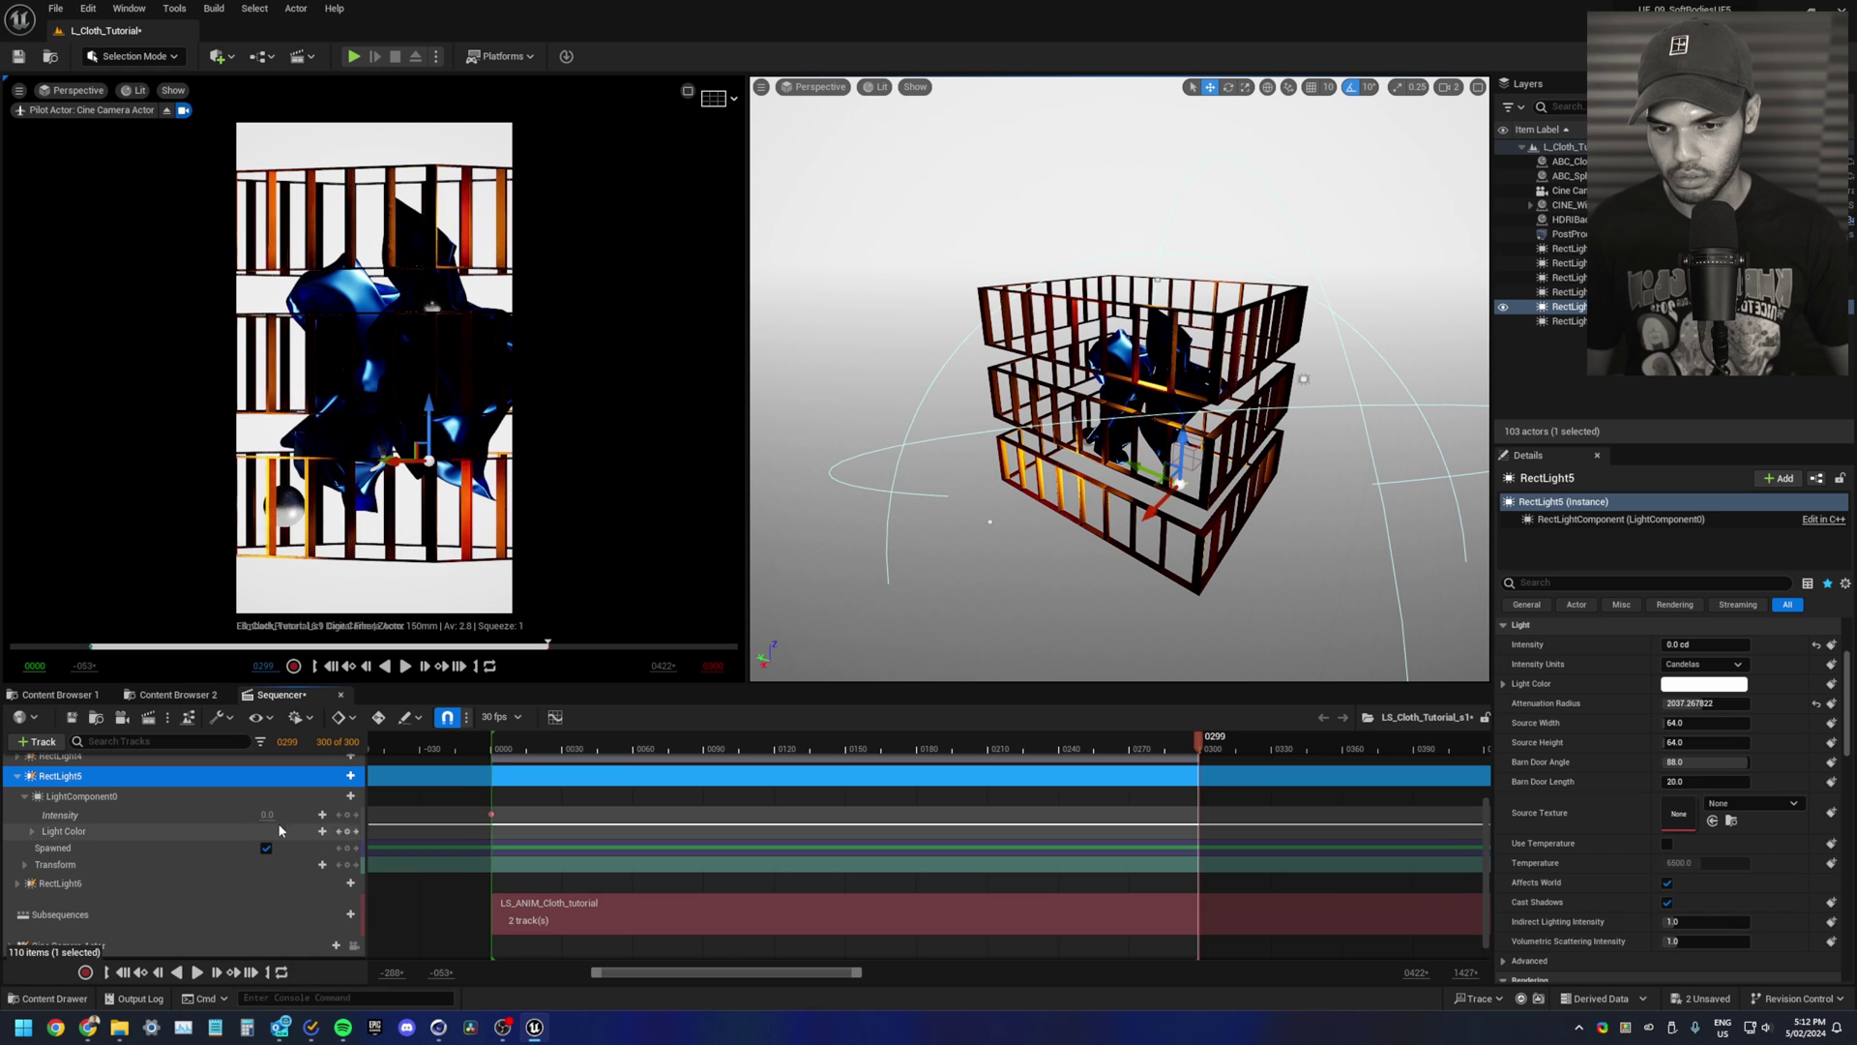
type("160")
key("Return")
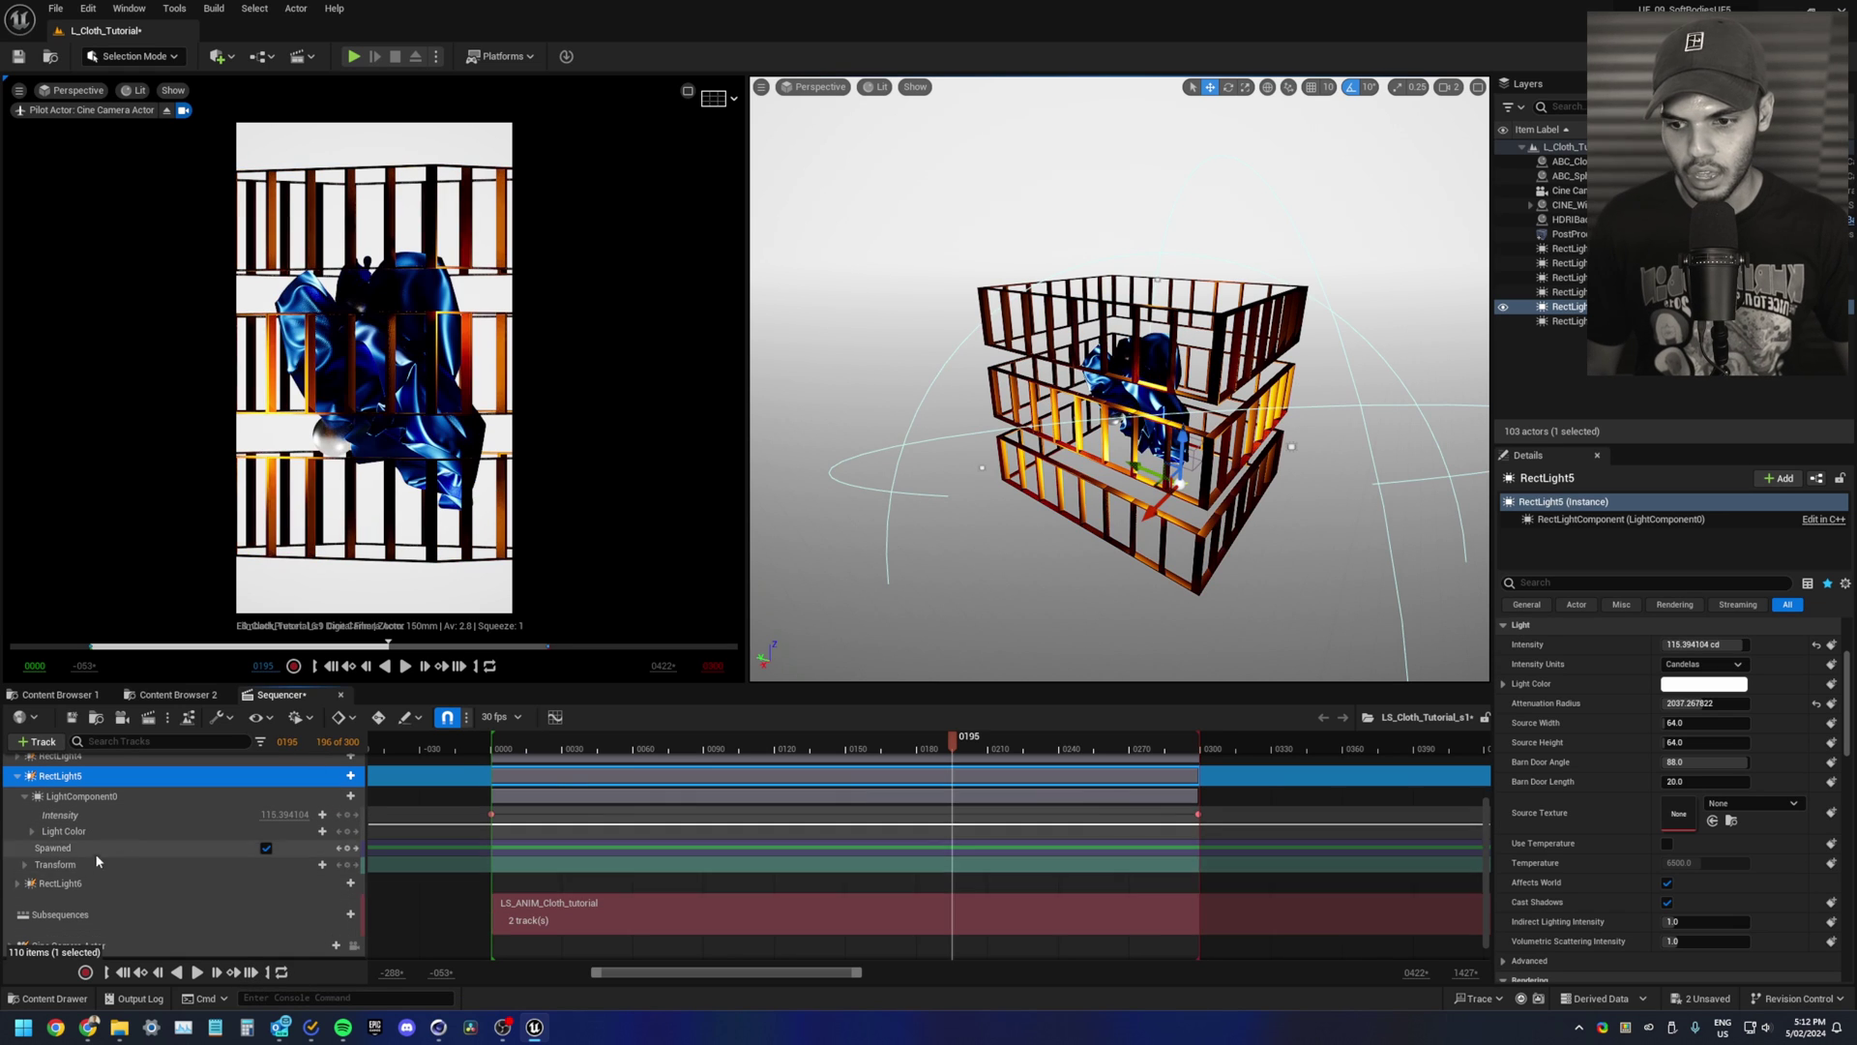
Step: Select RectLight6 and toggle its visibility to check its effect on the scene
left_click(98, 883)
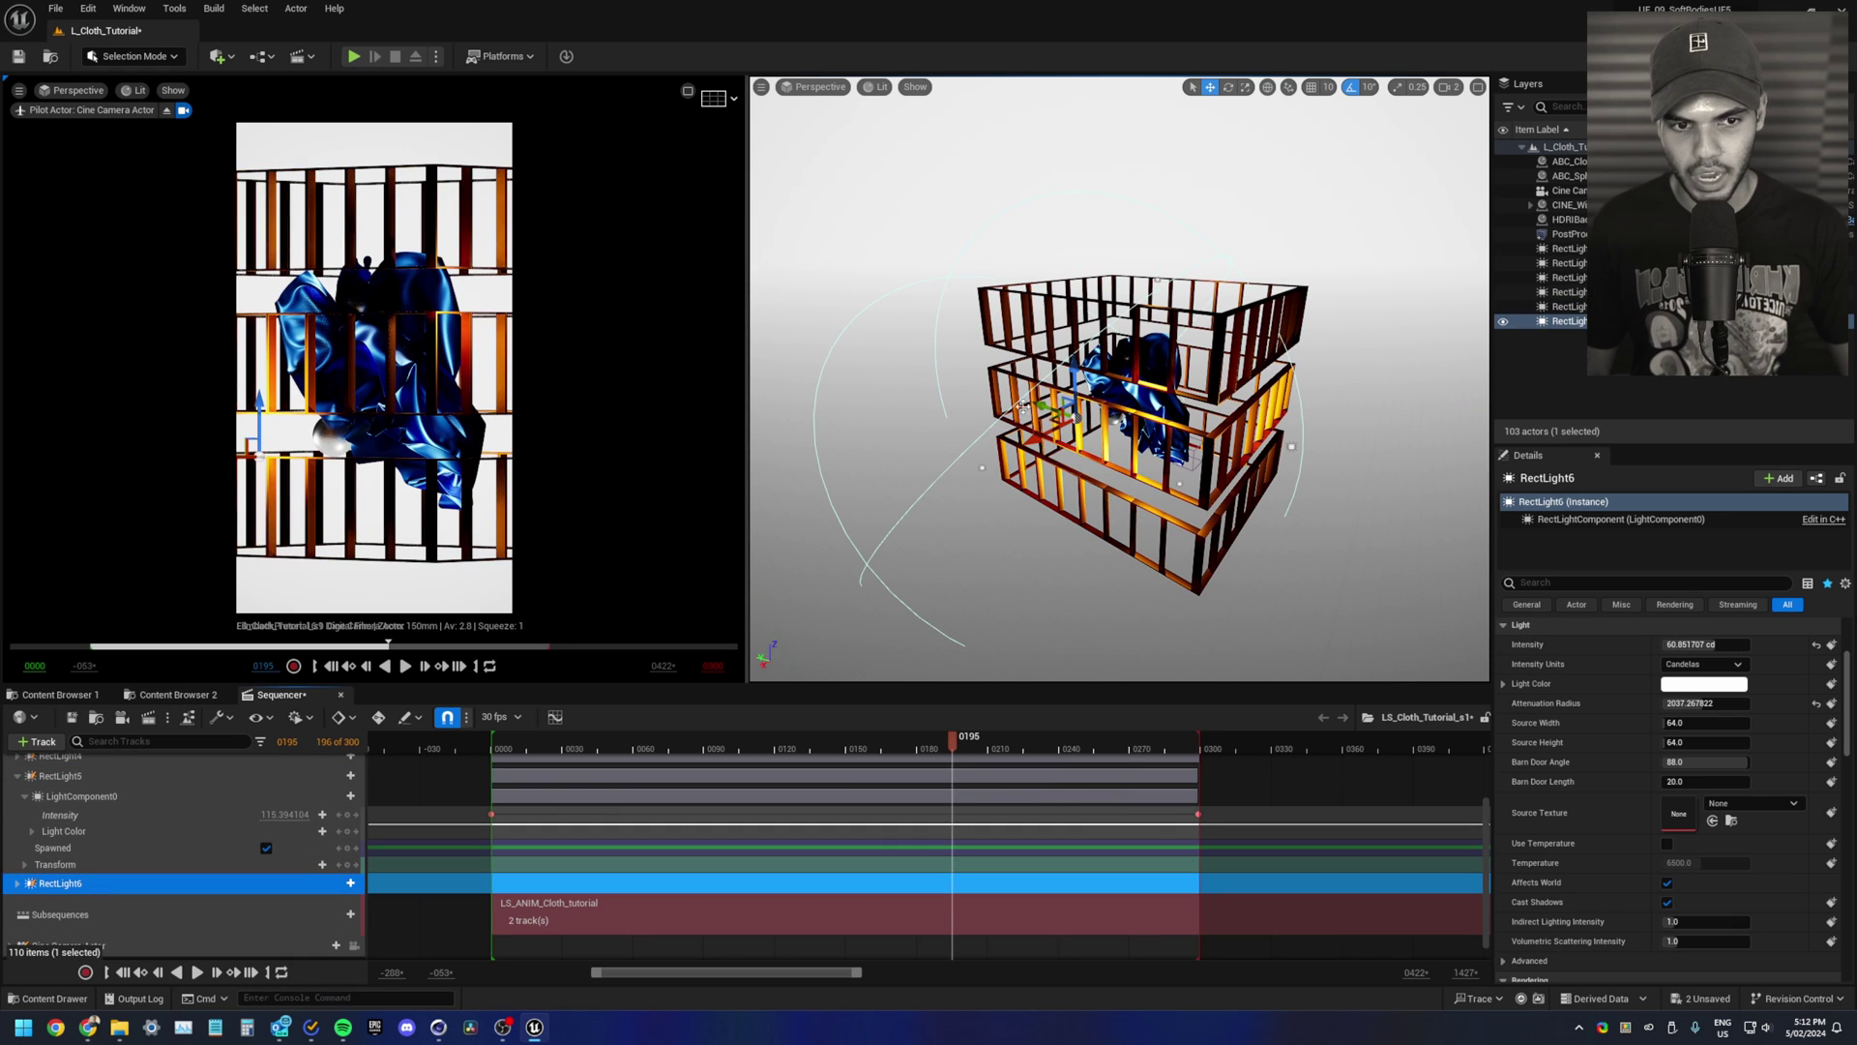
left_click(1502, 323)
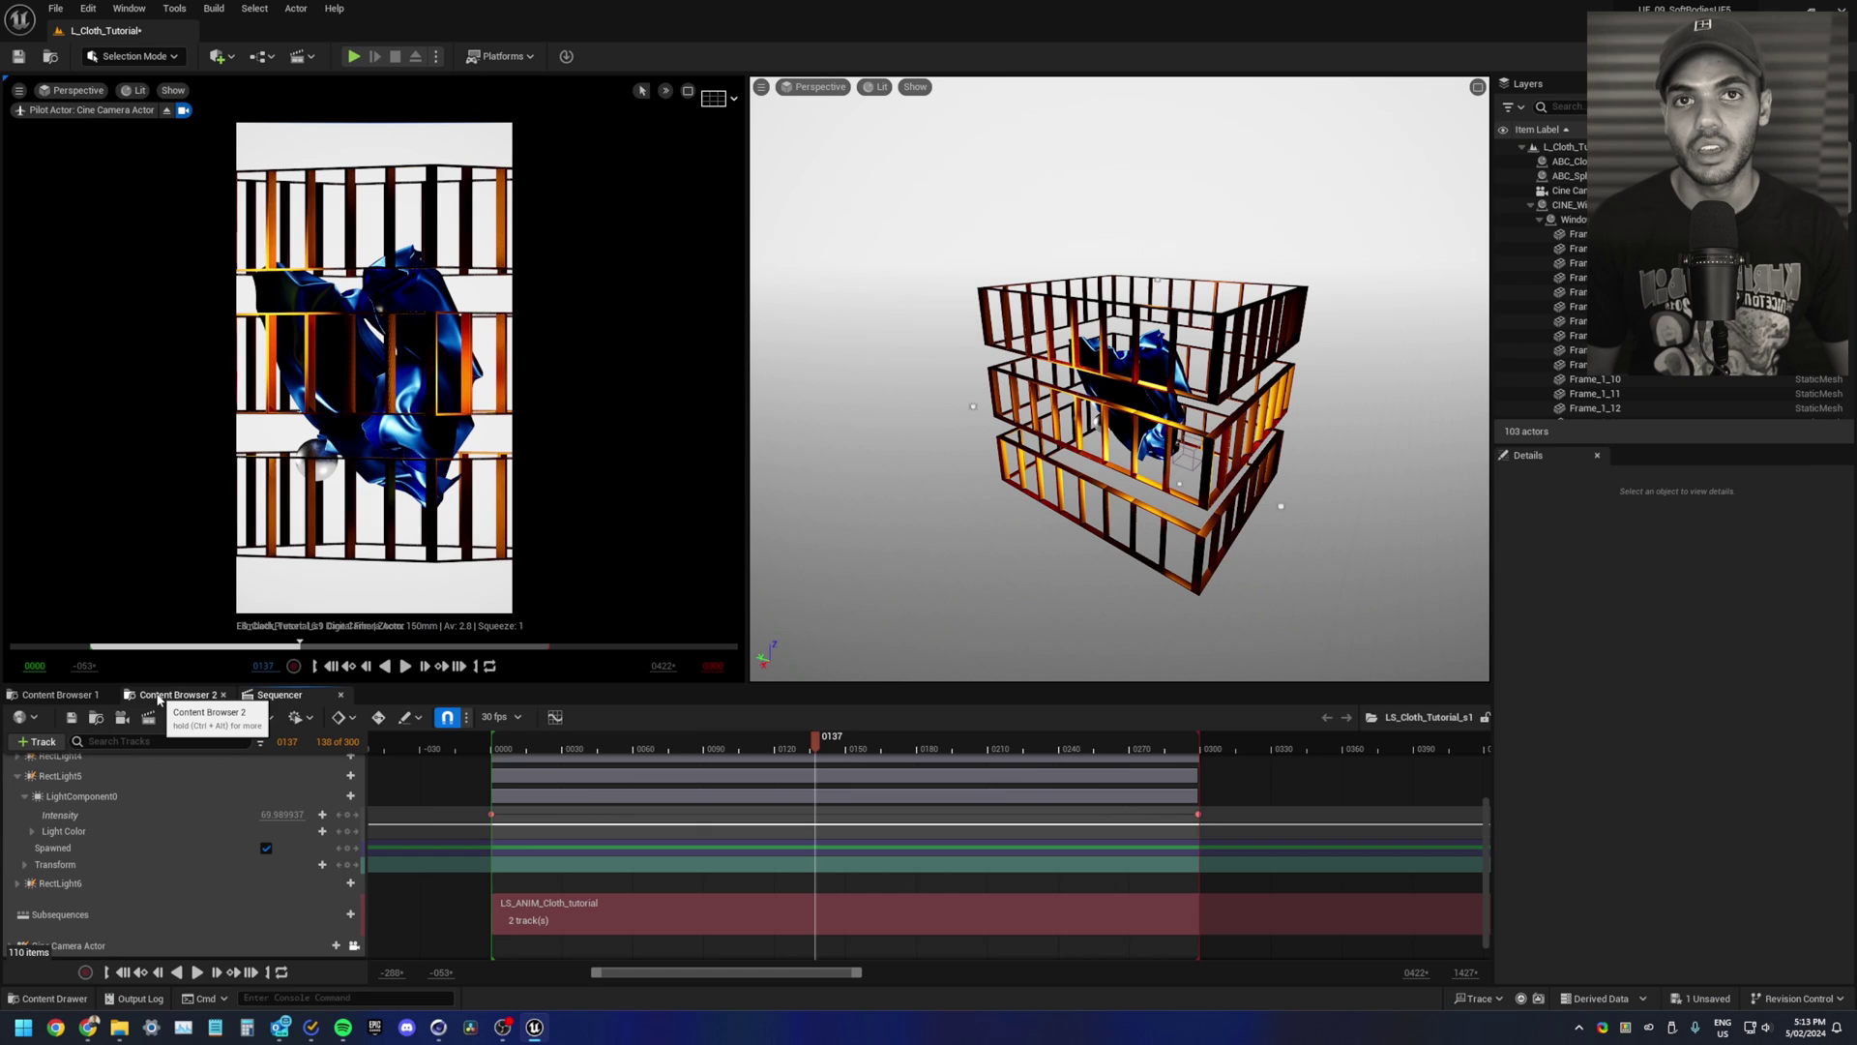
Step: Duplicate the LS_Cloth_Tutorial_s1 level sequence as LS_Cloth_Tutorial_s2 and open the copy
left_click(157, 695)
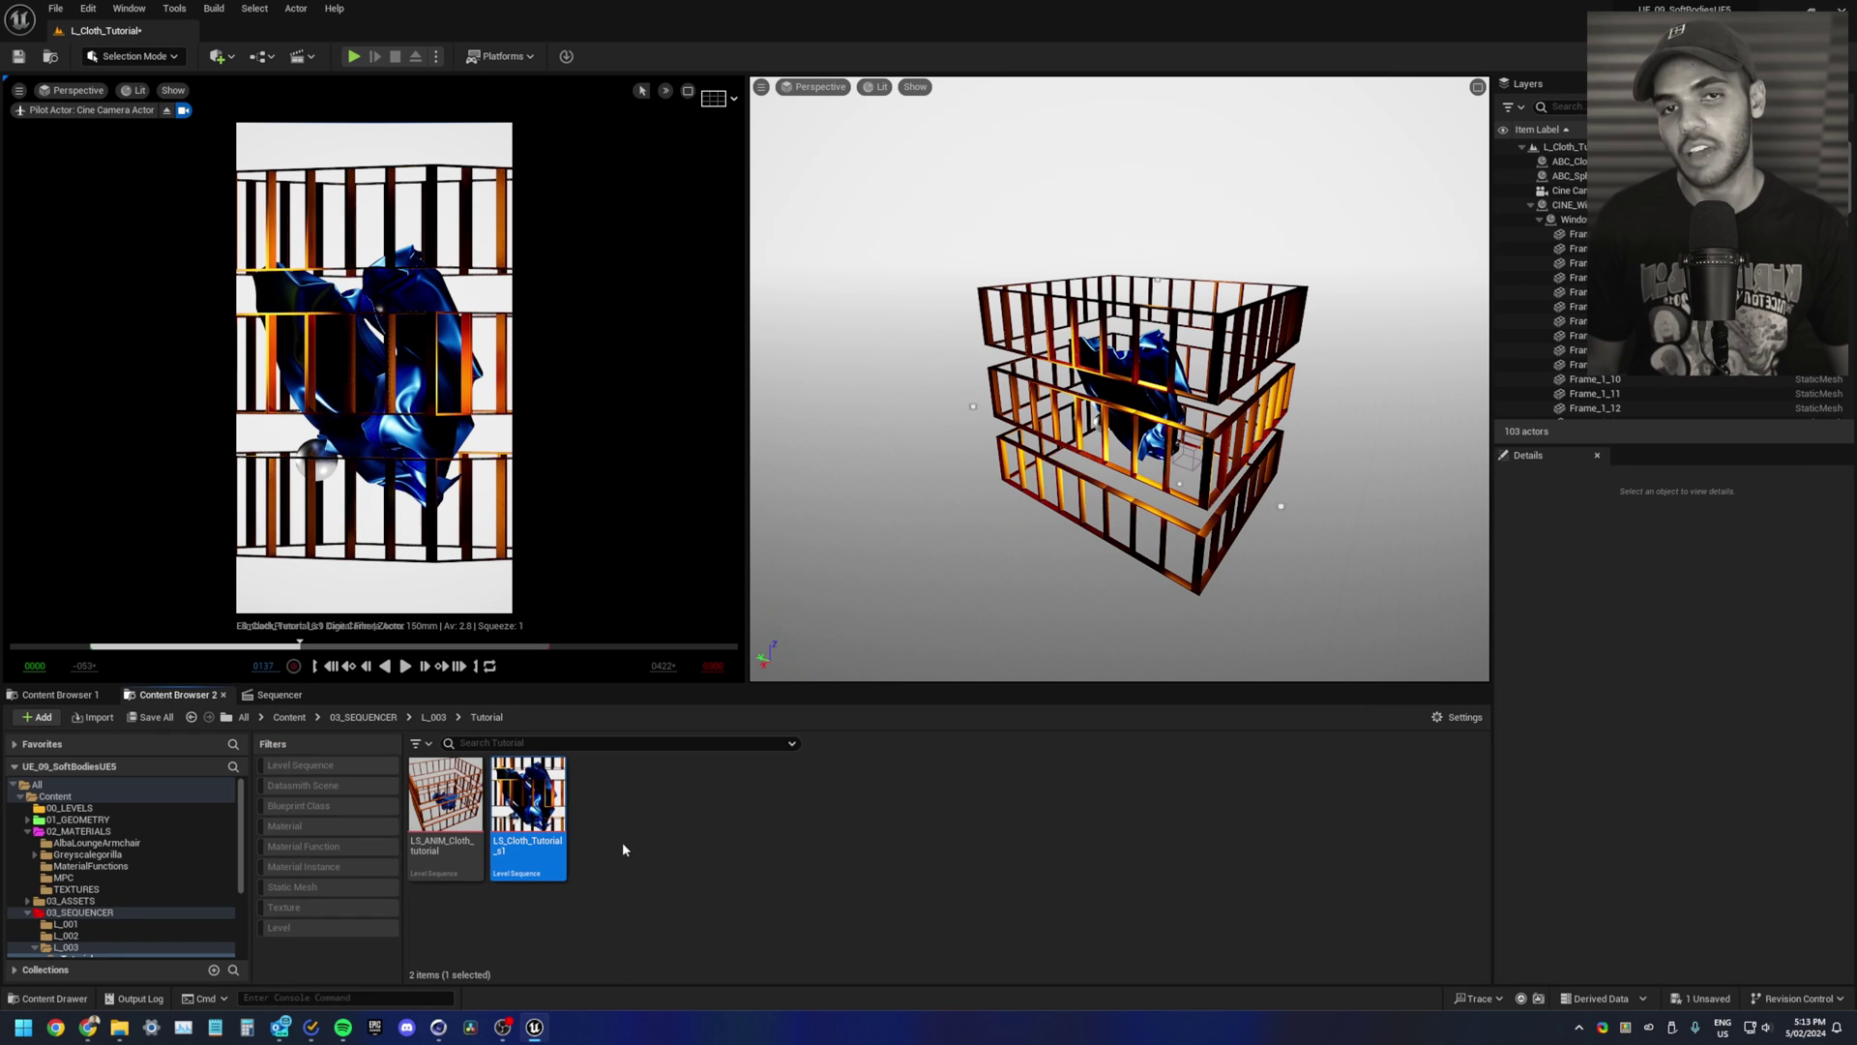
key("ctrl+d")
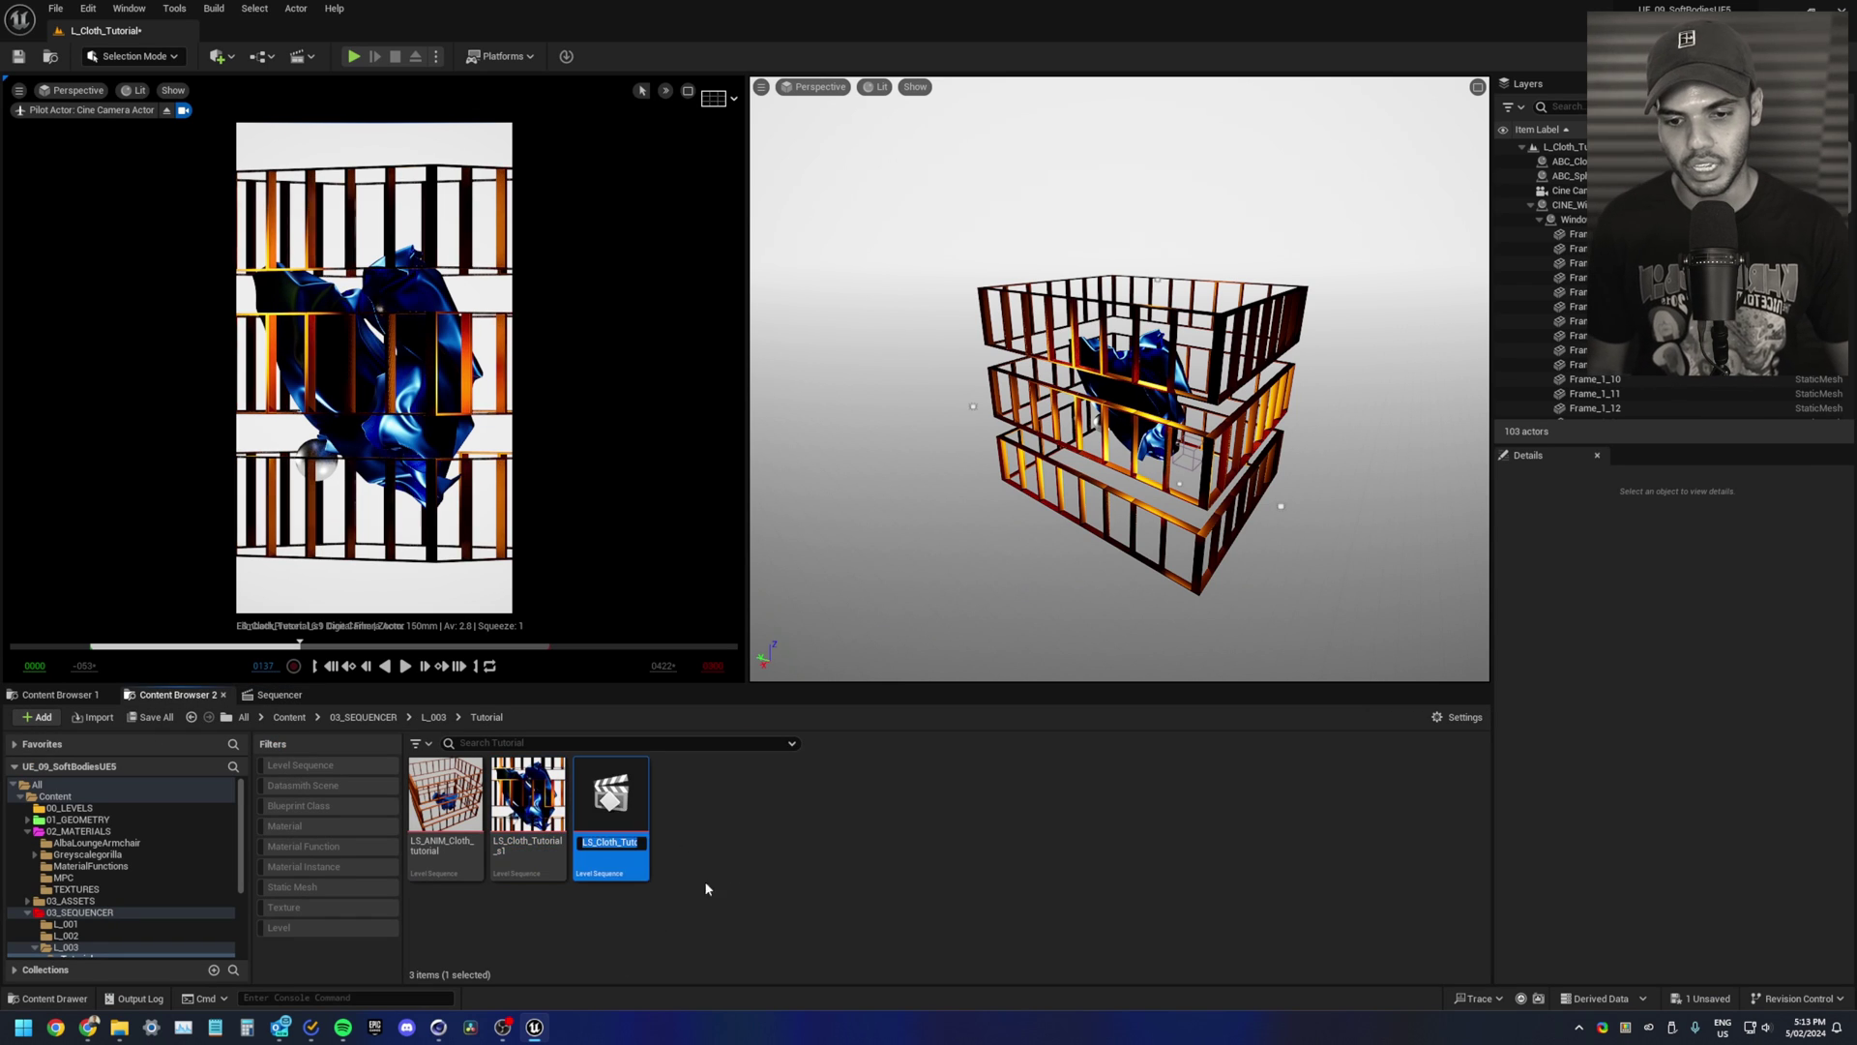
key("Return")
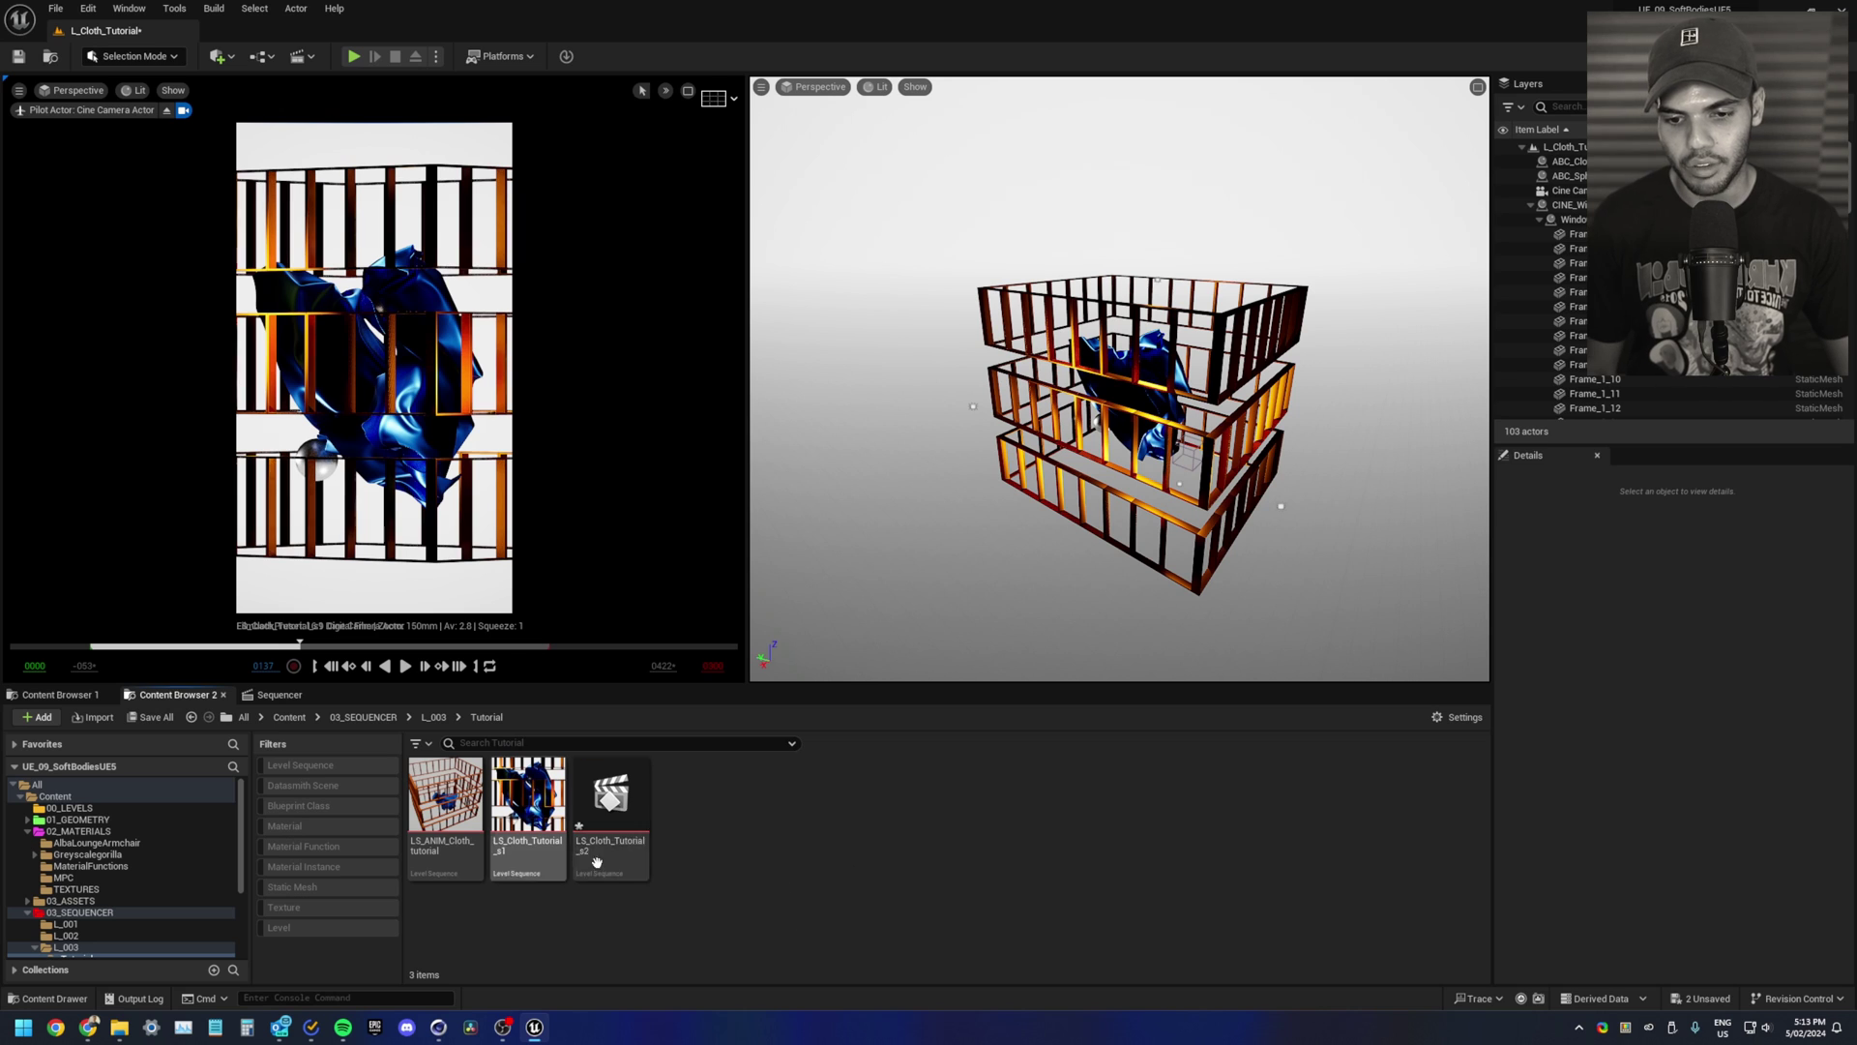
double_click(607, 856)
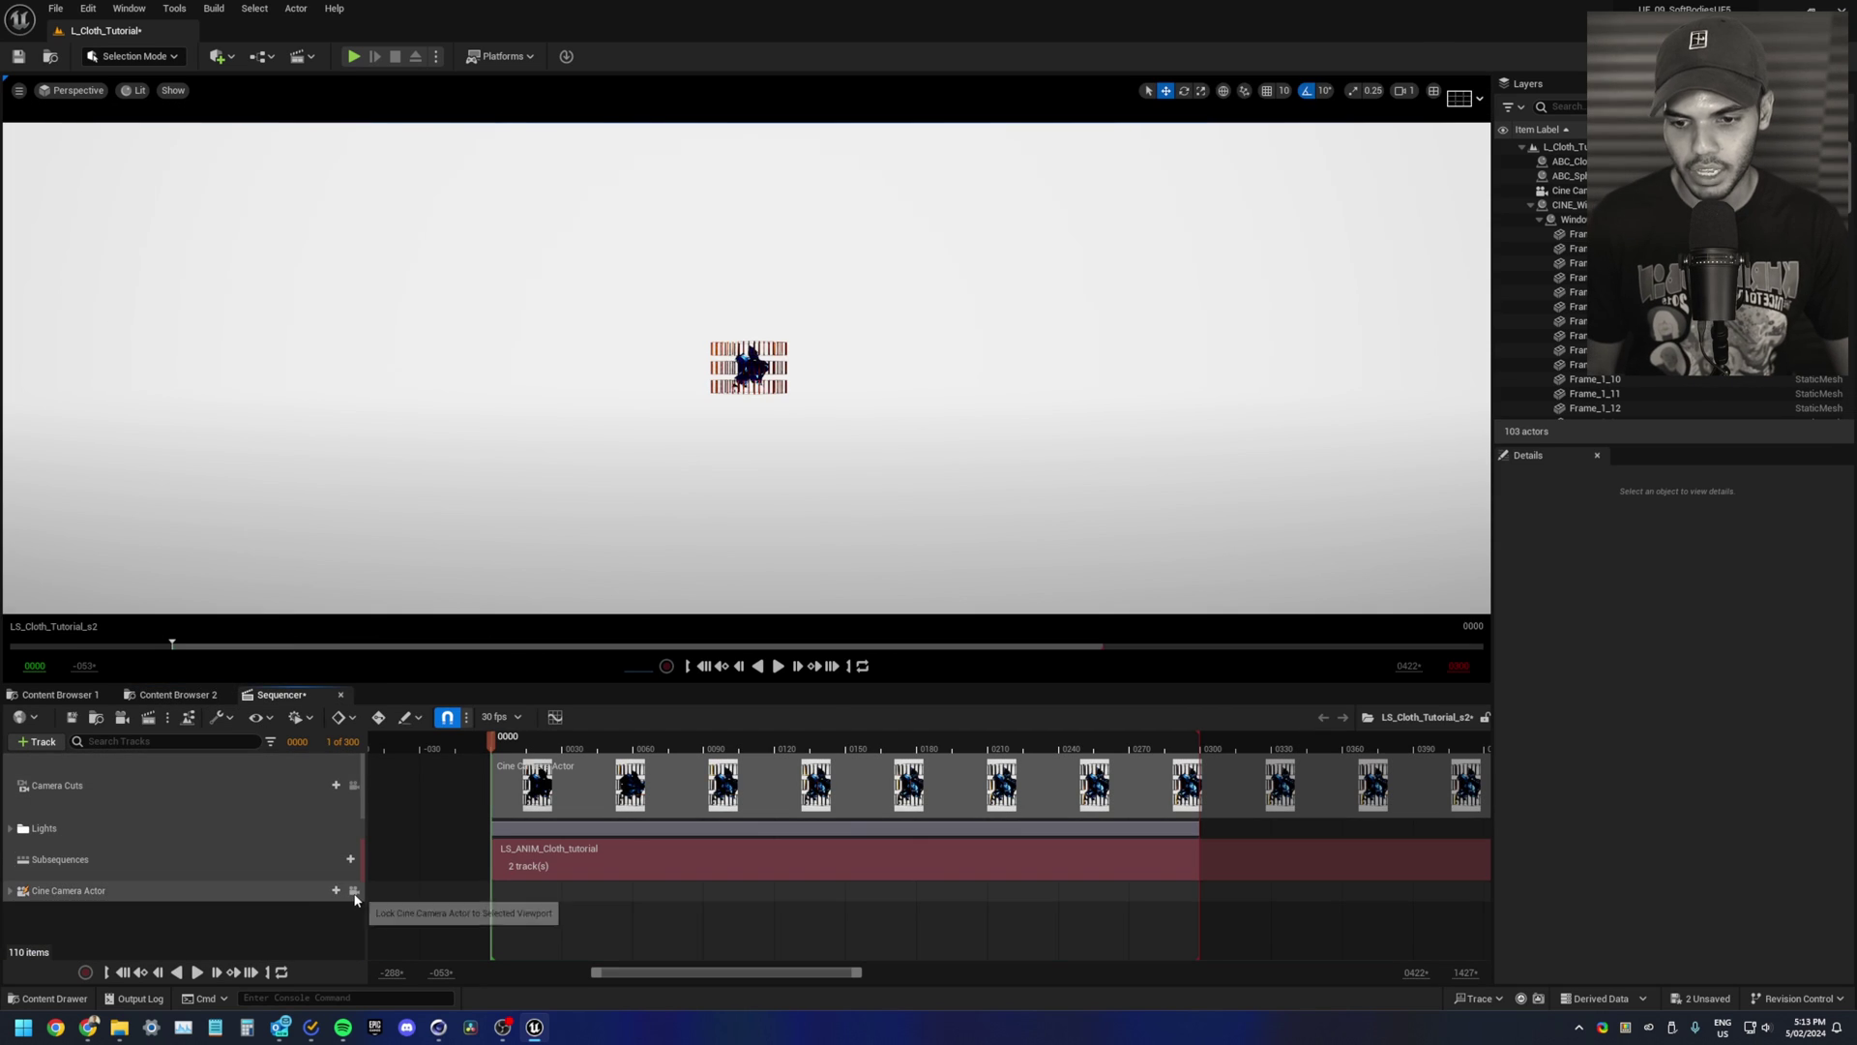
Step: View the shot through the Cine Camera Actor and slide the LS_ANIM_Cloth_tutorial subsequence so it starts at frame 0
left_click(354, 891)
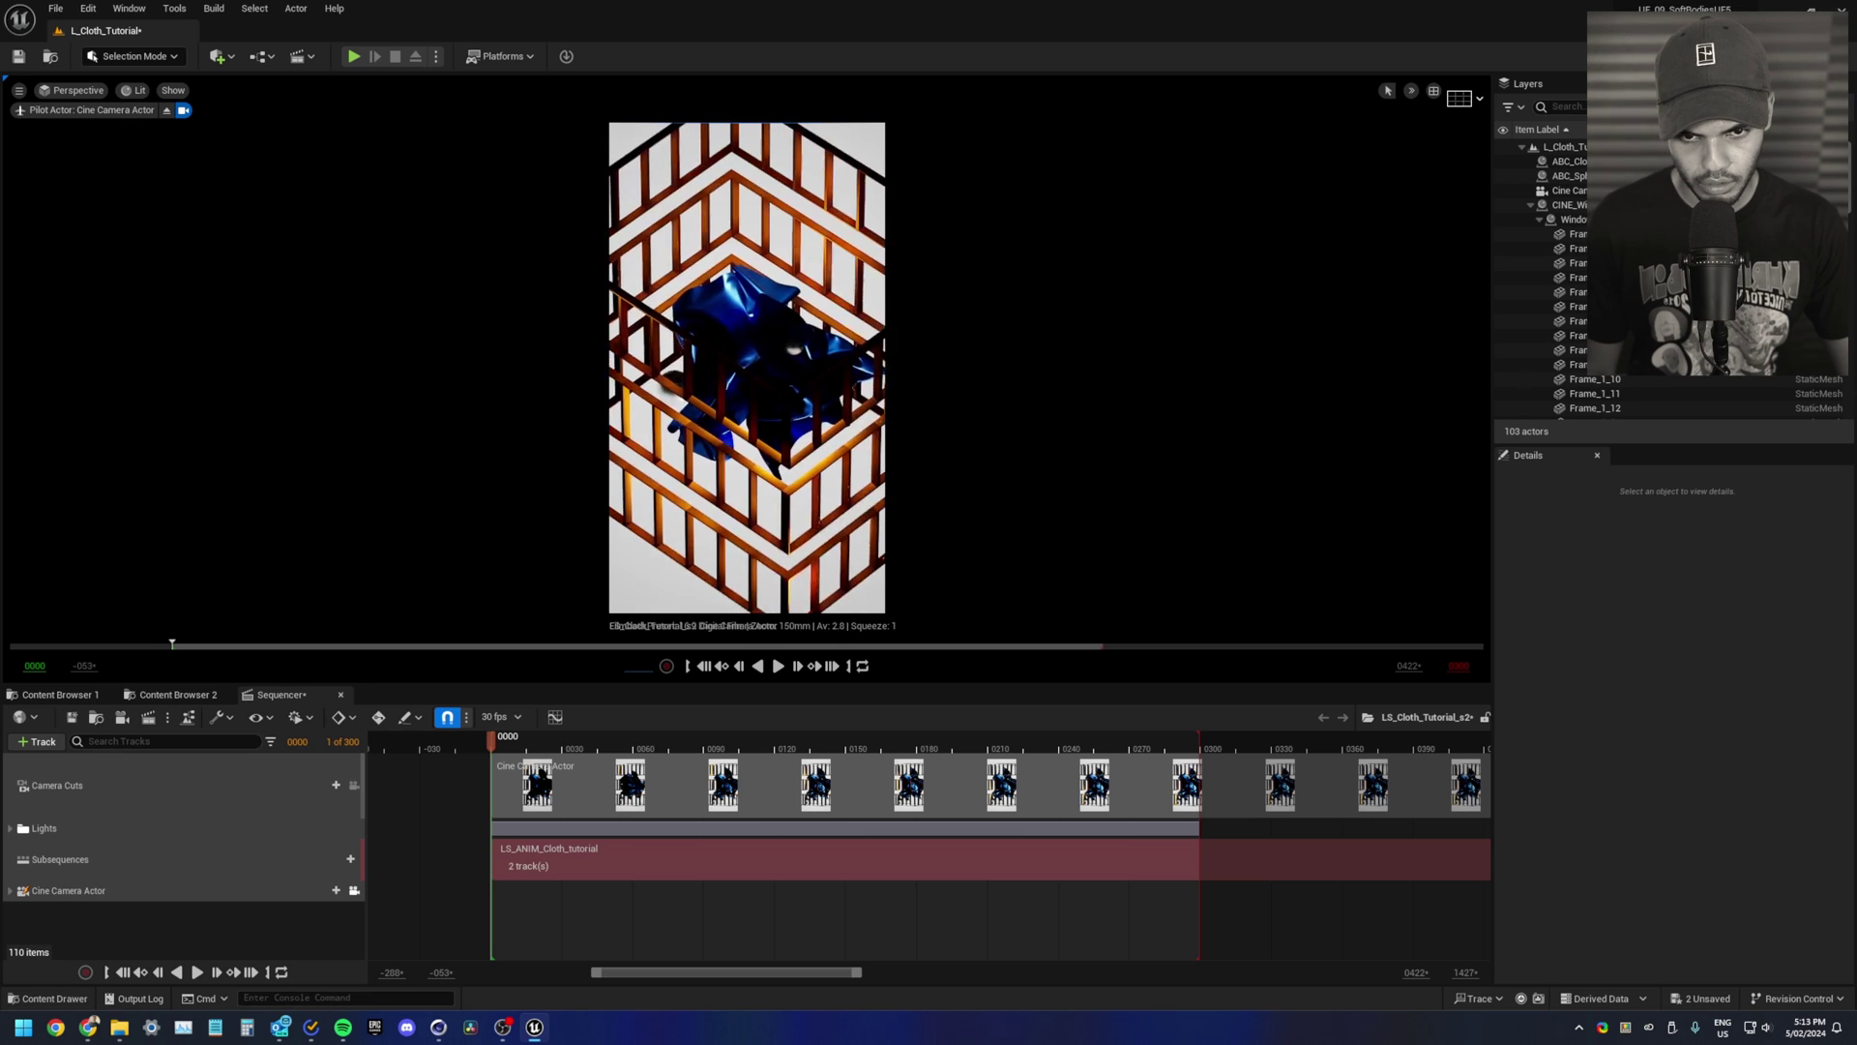
left_click_drag(519, 862, 472, 883)
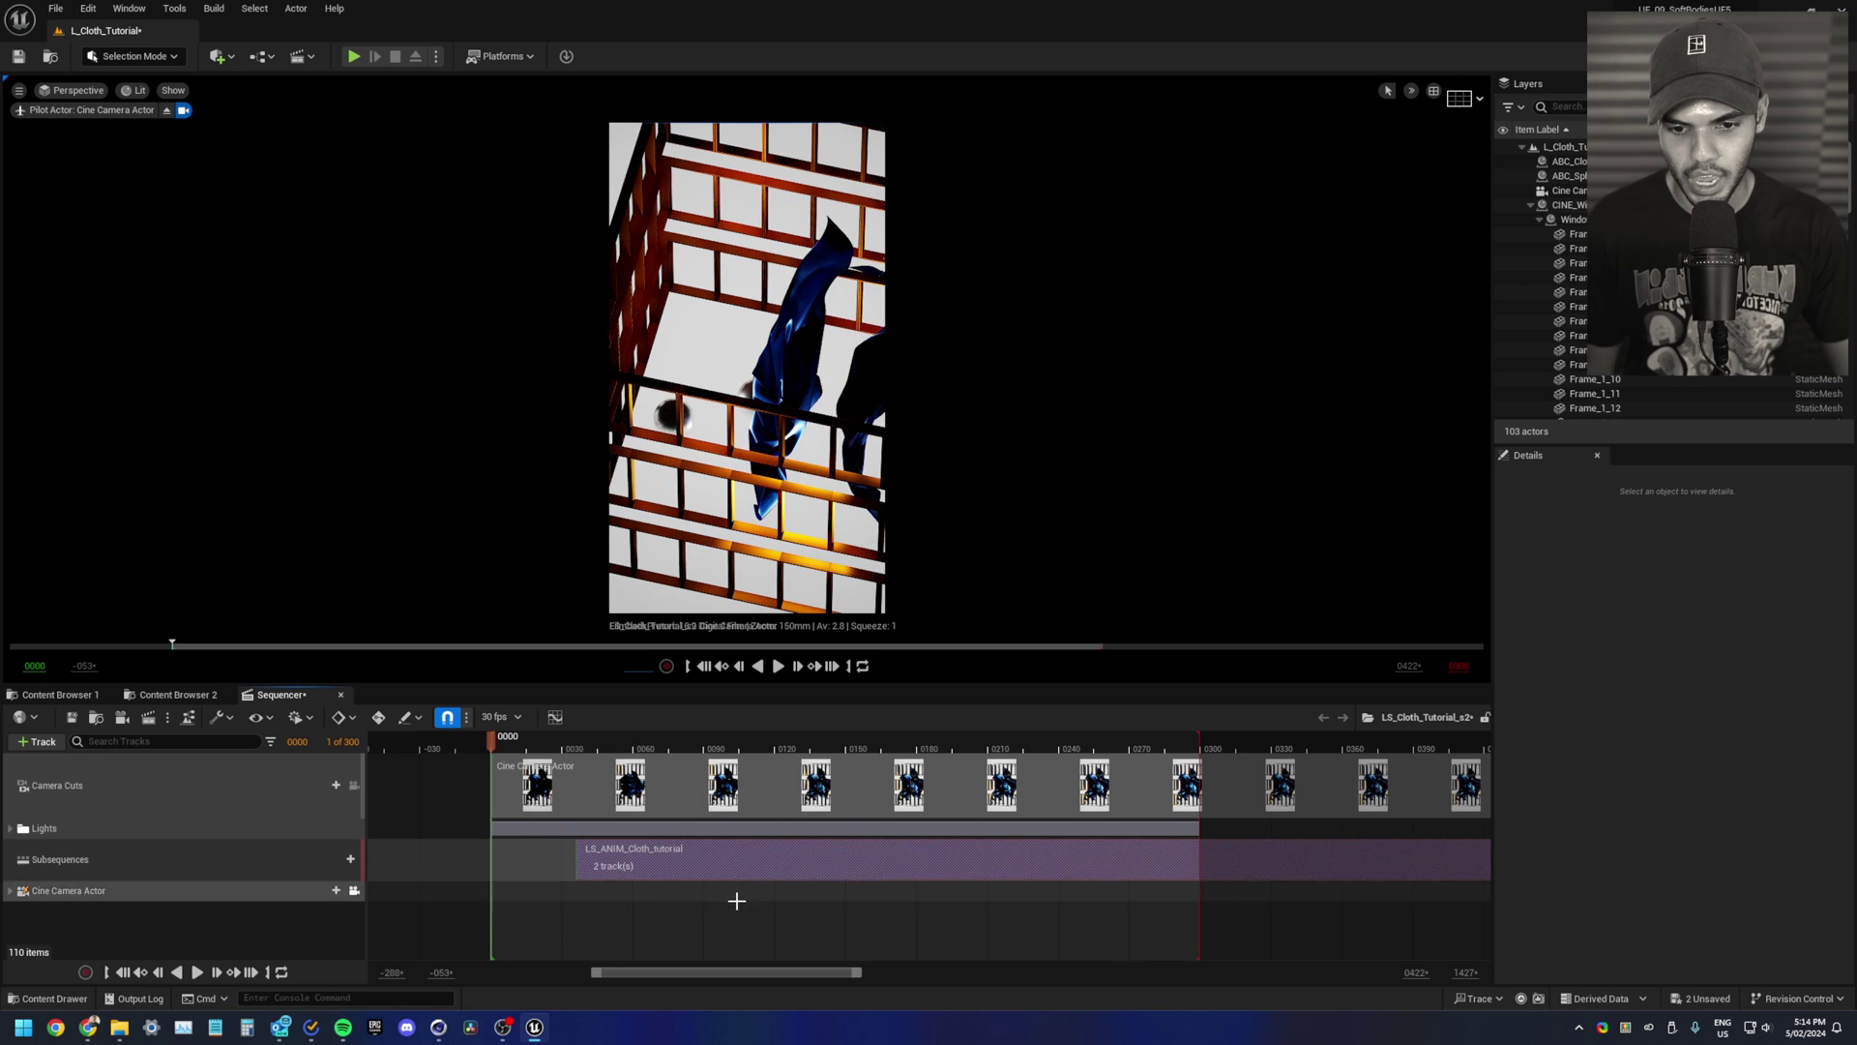
left_click_drag(689, 862, 605, 862)
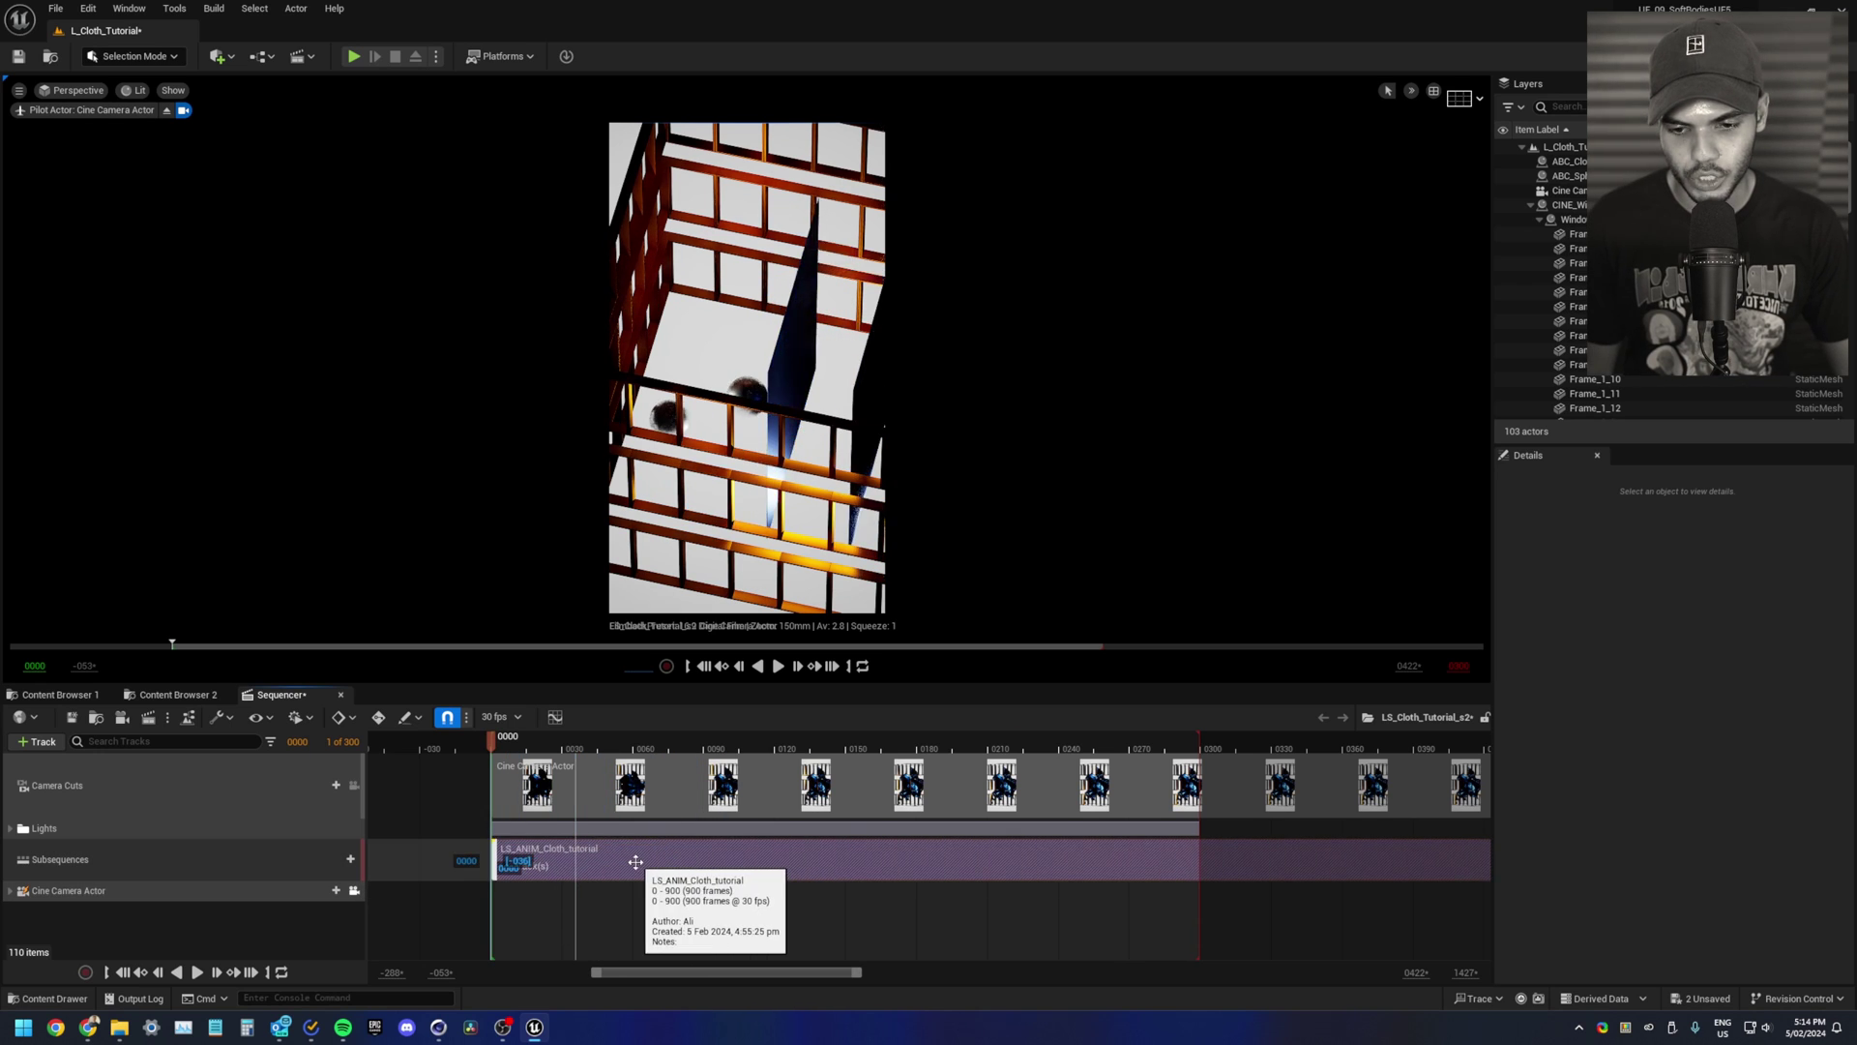
Step: Preview the shot's playback and reframe the cine camera closer on the cloth and sphere inside the cage
left_click(573, 922)
key("space")
key("space")
right_click_drag(747, 368, 681, 443)
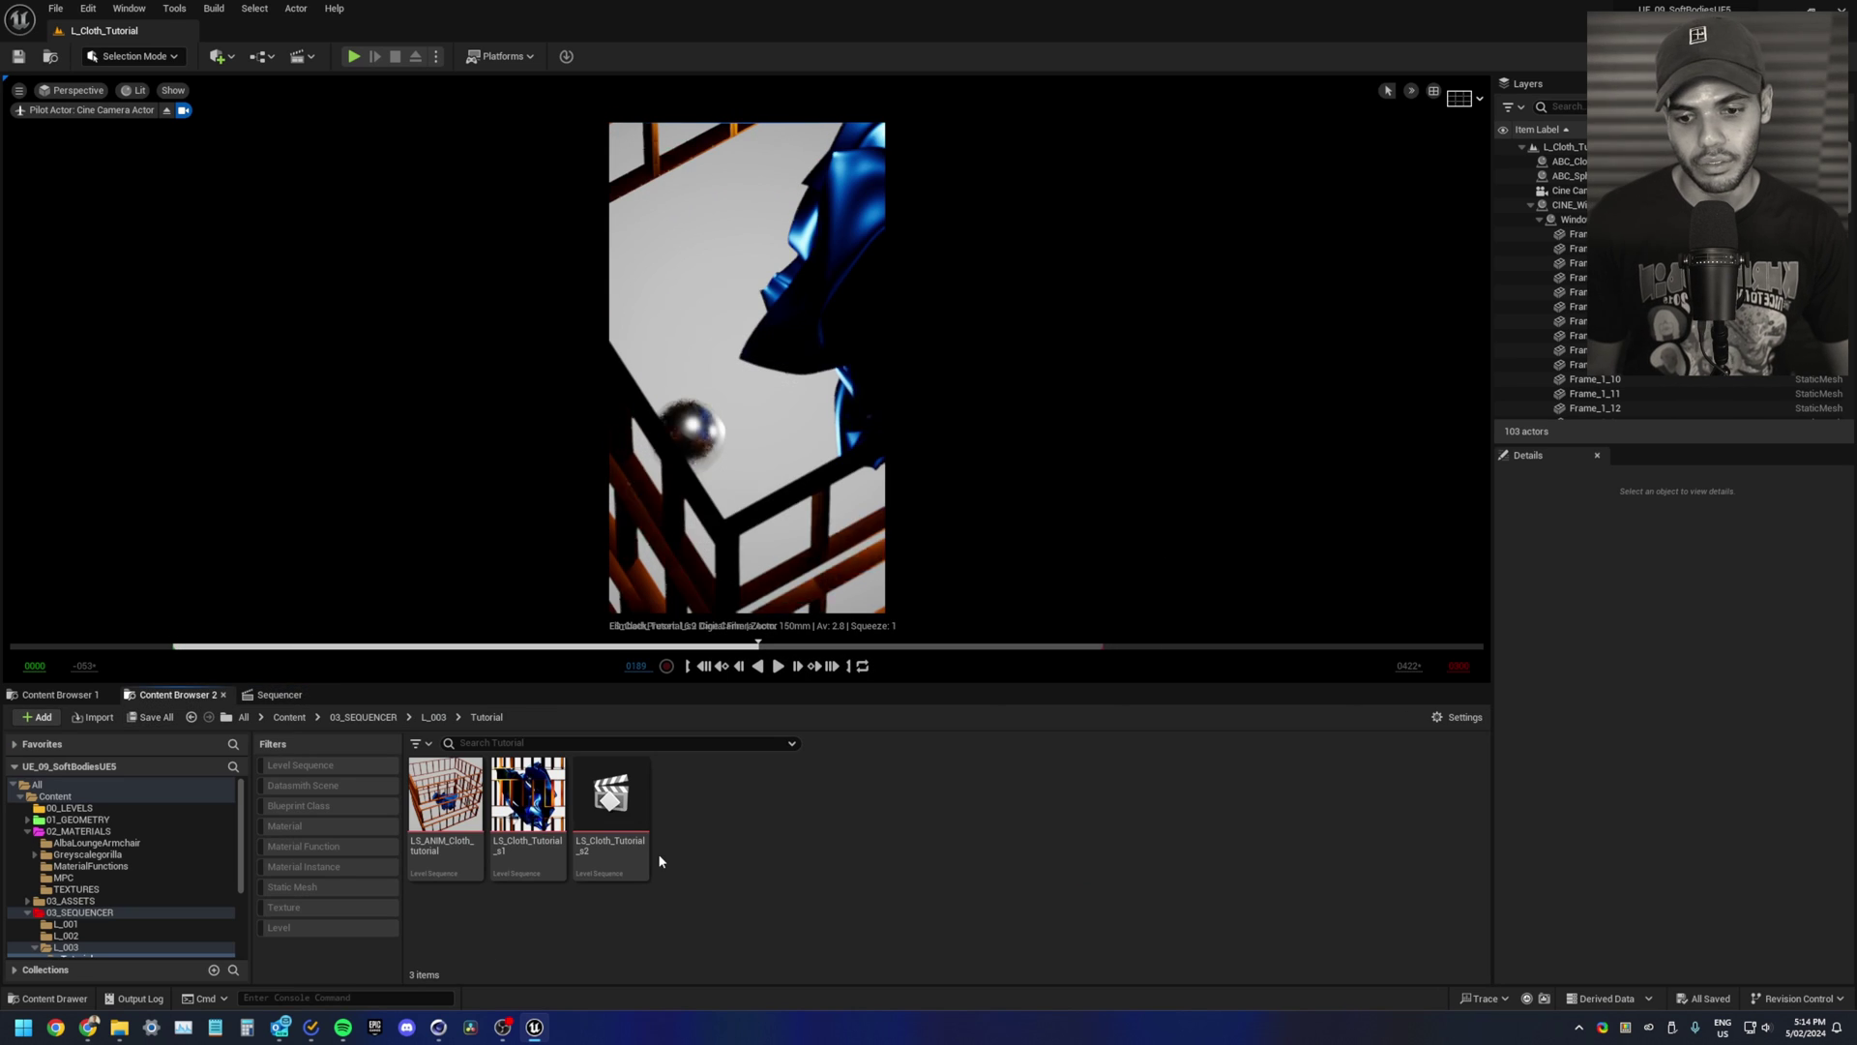
Step: Open the LS_Cloth_Tutorial_s3 level sequence and lock the viewport to its Cine Camera Actor
double_click(696, 823)
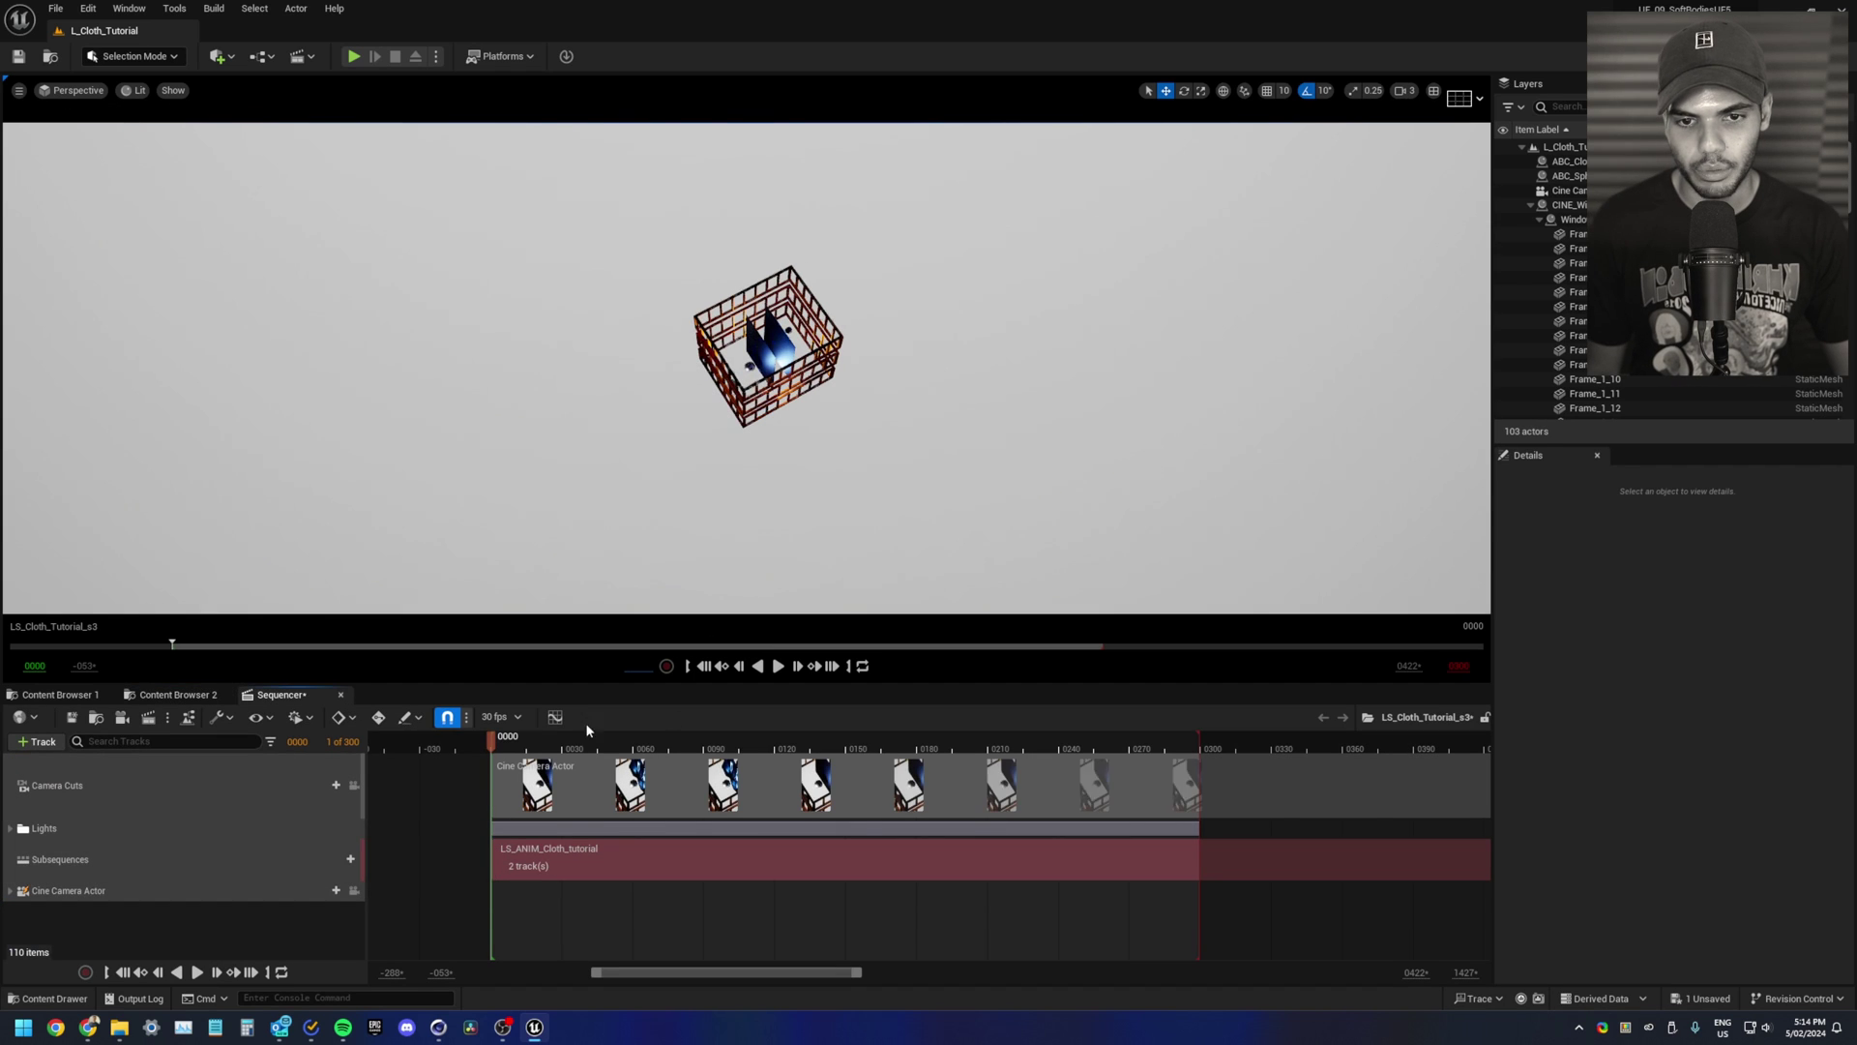
left_click(354, 890)
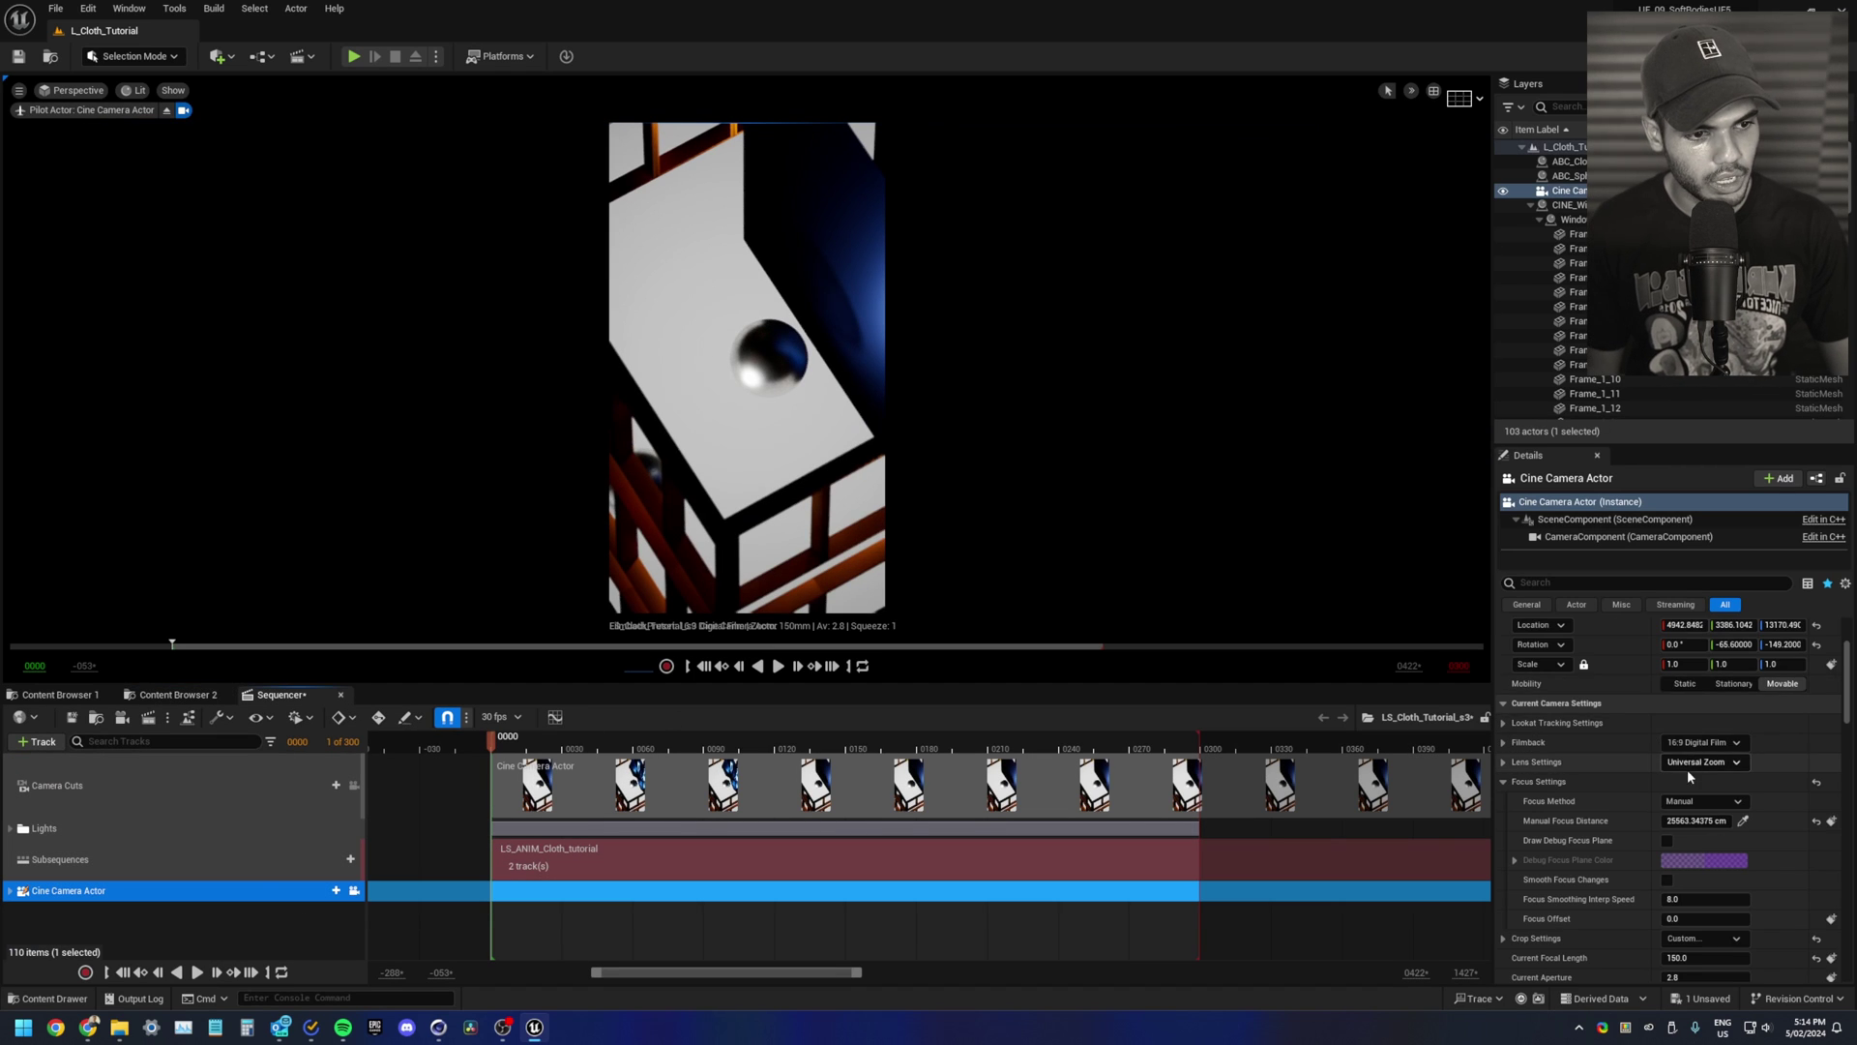
Step: Set the cine camera's Current Focal Length to 75 and reframe the shot on the sphere from a low angle
scroll(1702, 697, "up", 3)
left_click(1708, 682)
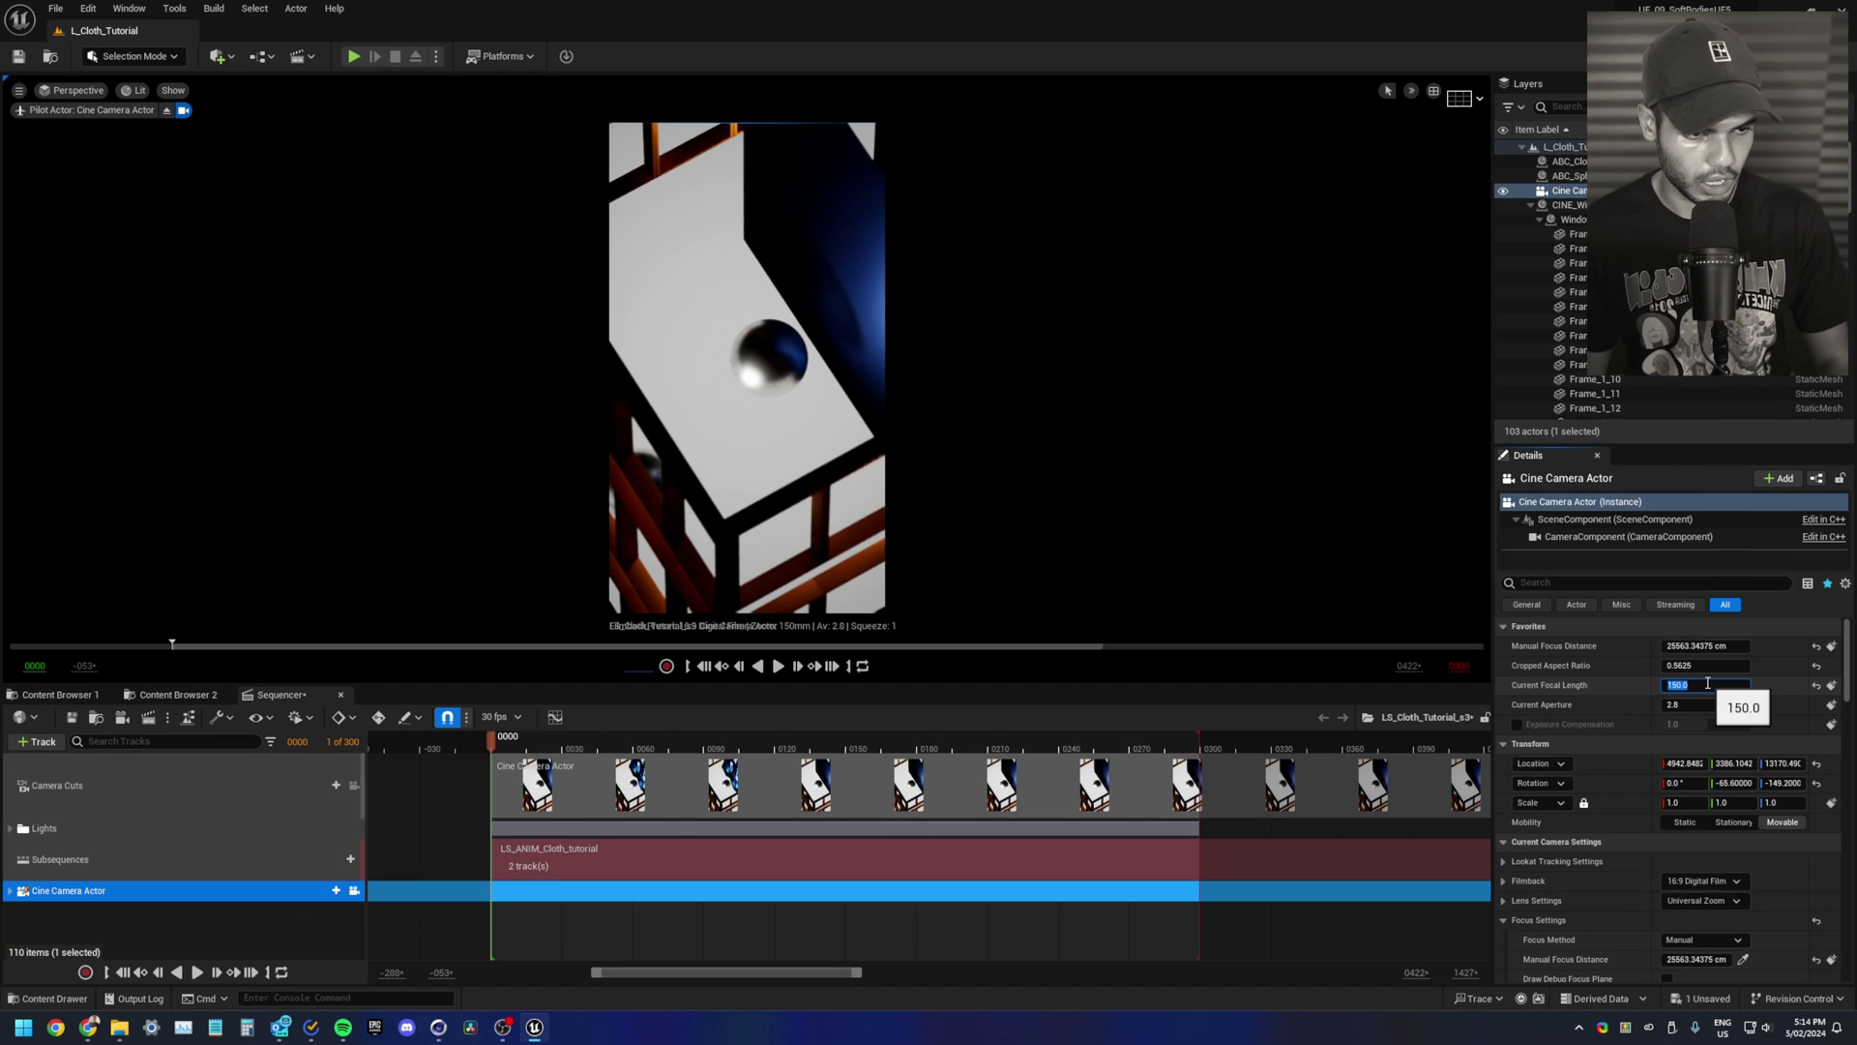
type("75")
key("Return")
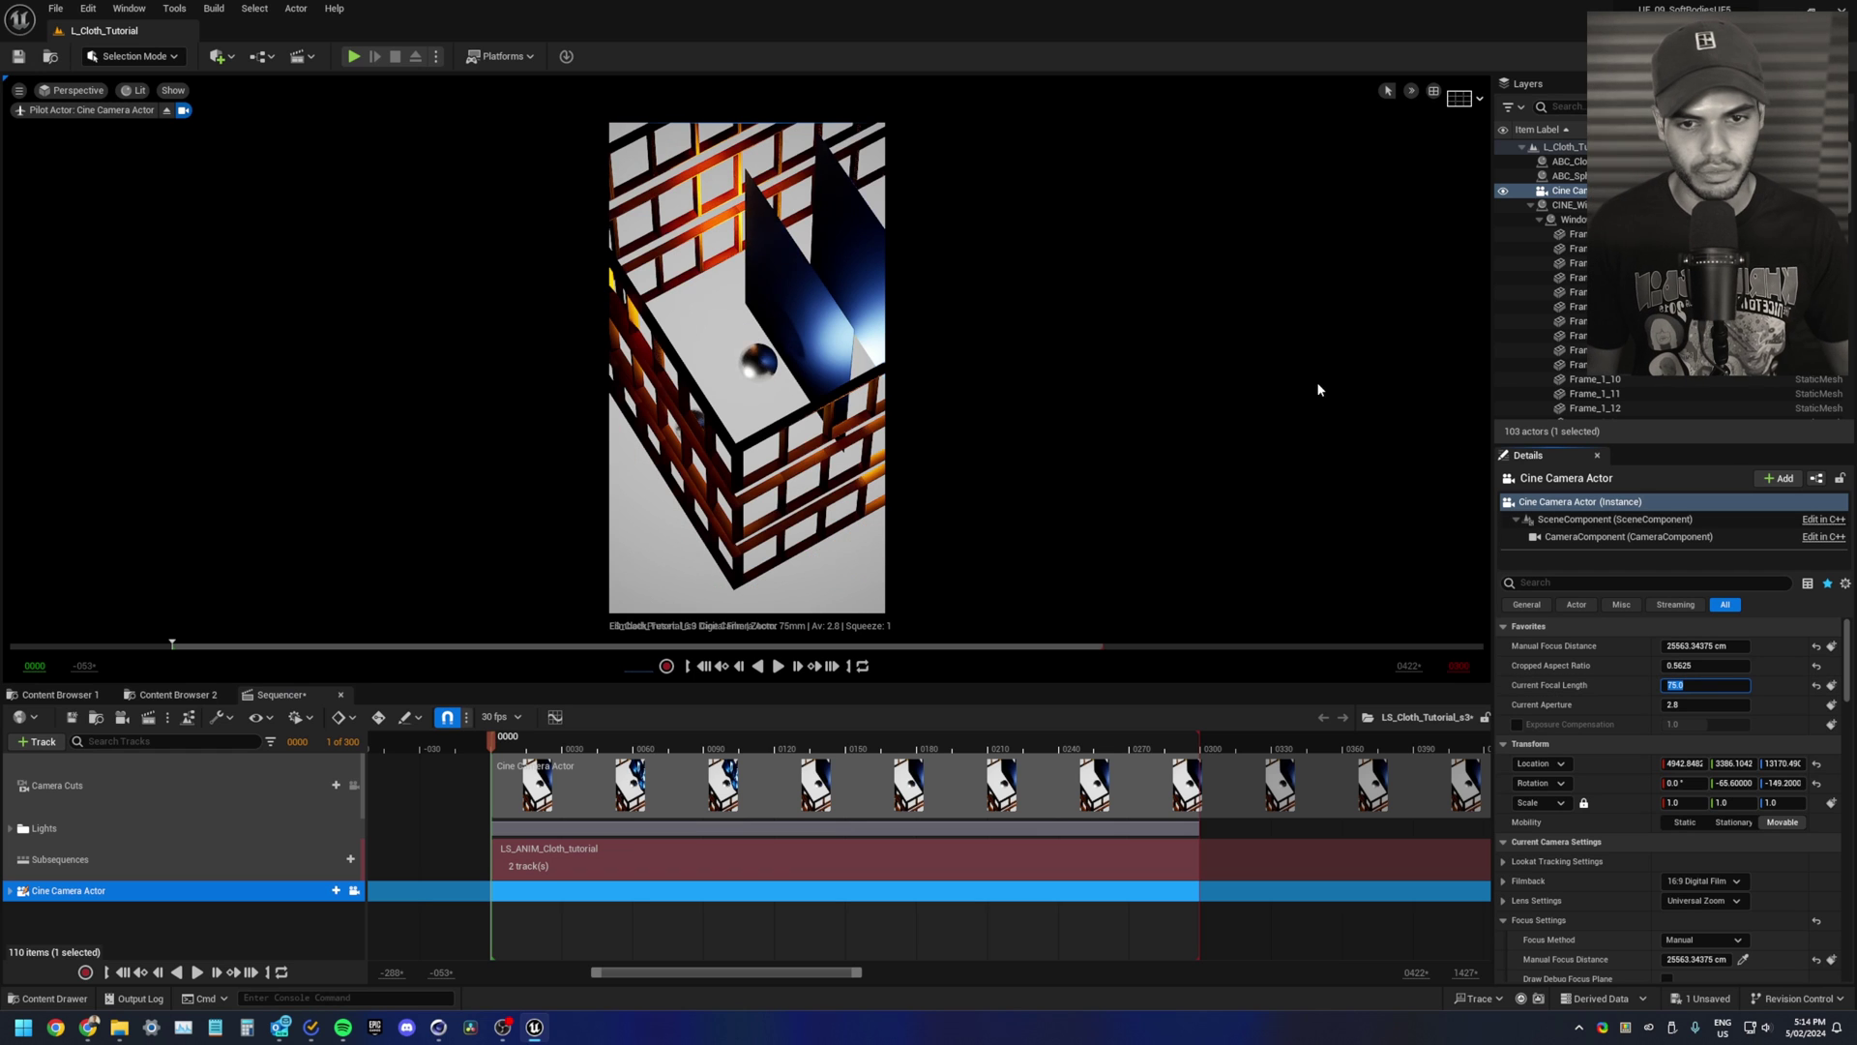
mouse_move(1217, 405)
right_mouse_down()
mouse_move(1342, 200)
mouse_move(1217, 404)
right_mouse_up()
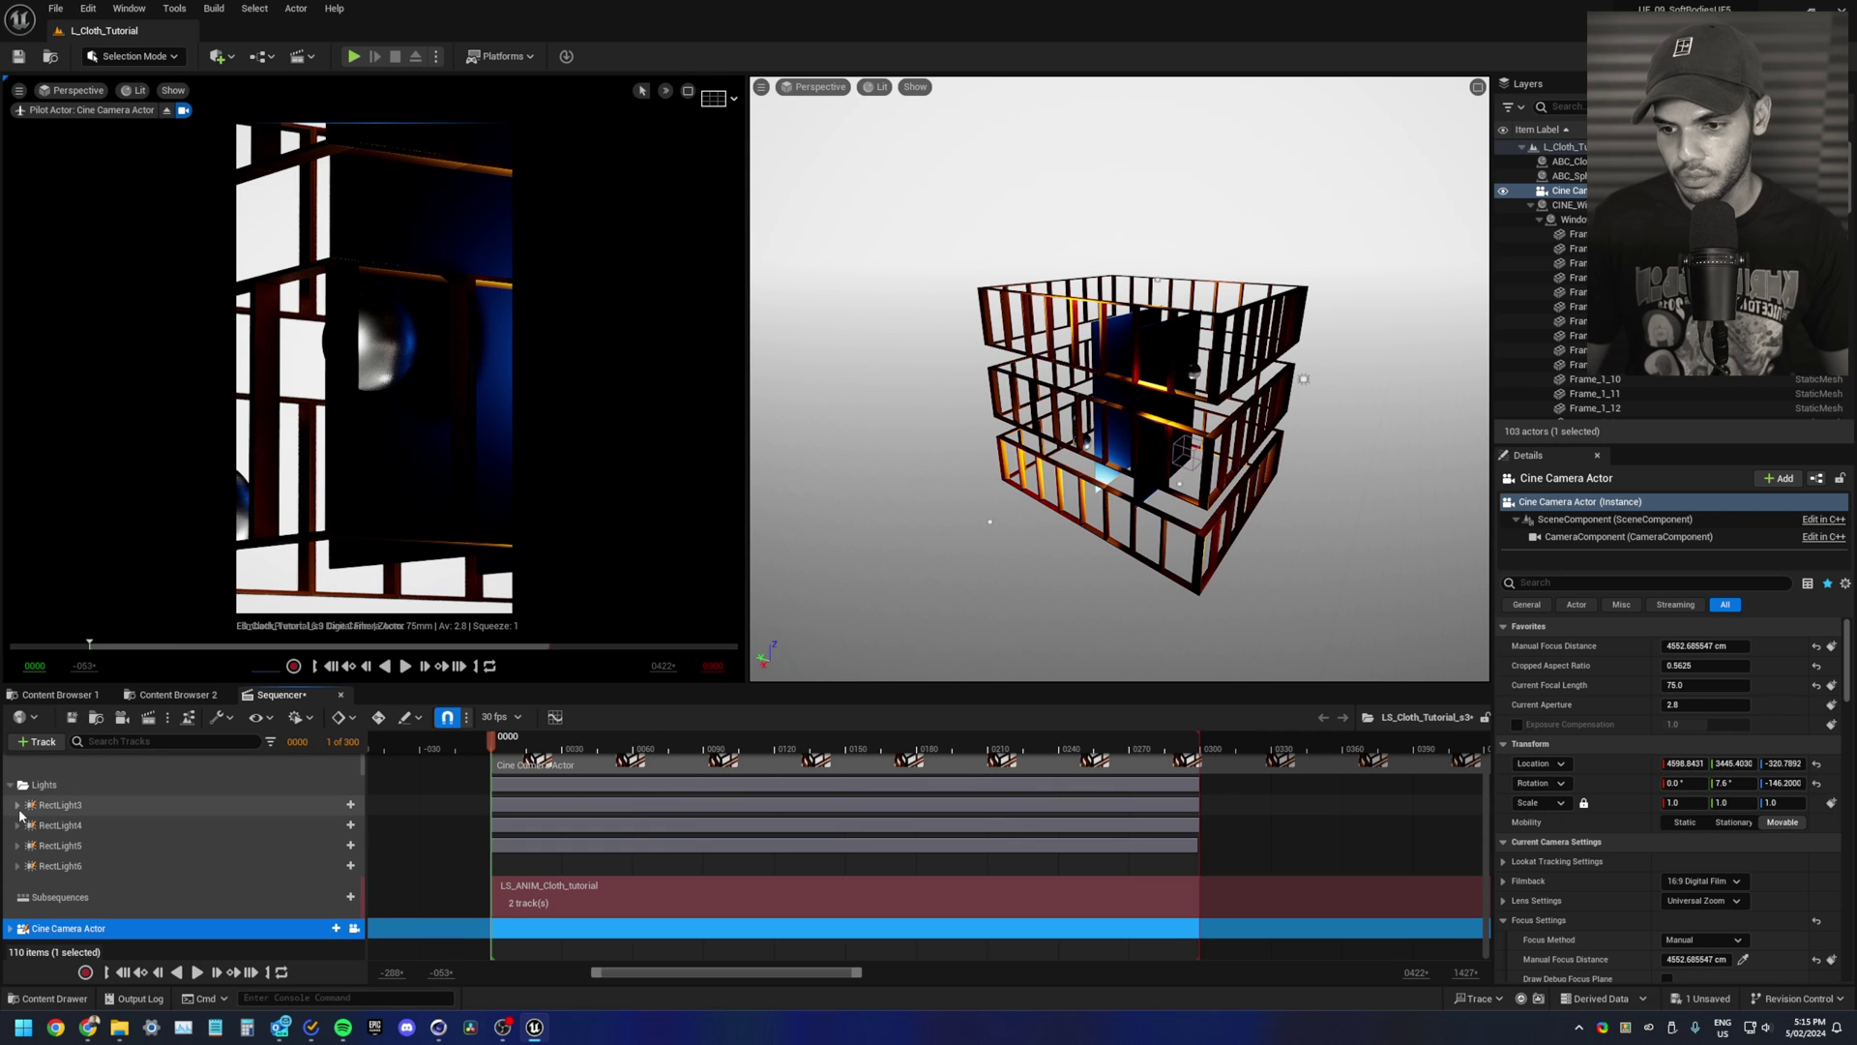
Step: Expand the rect light tracks in the Lights folder and enlarge the Sequencer area to show their keyframes
left_click(17, 804)
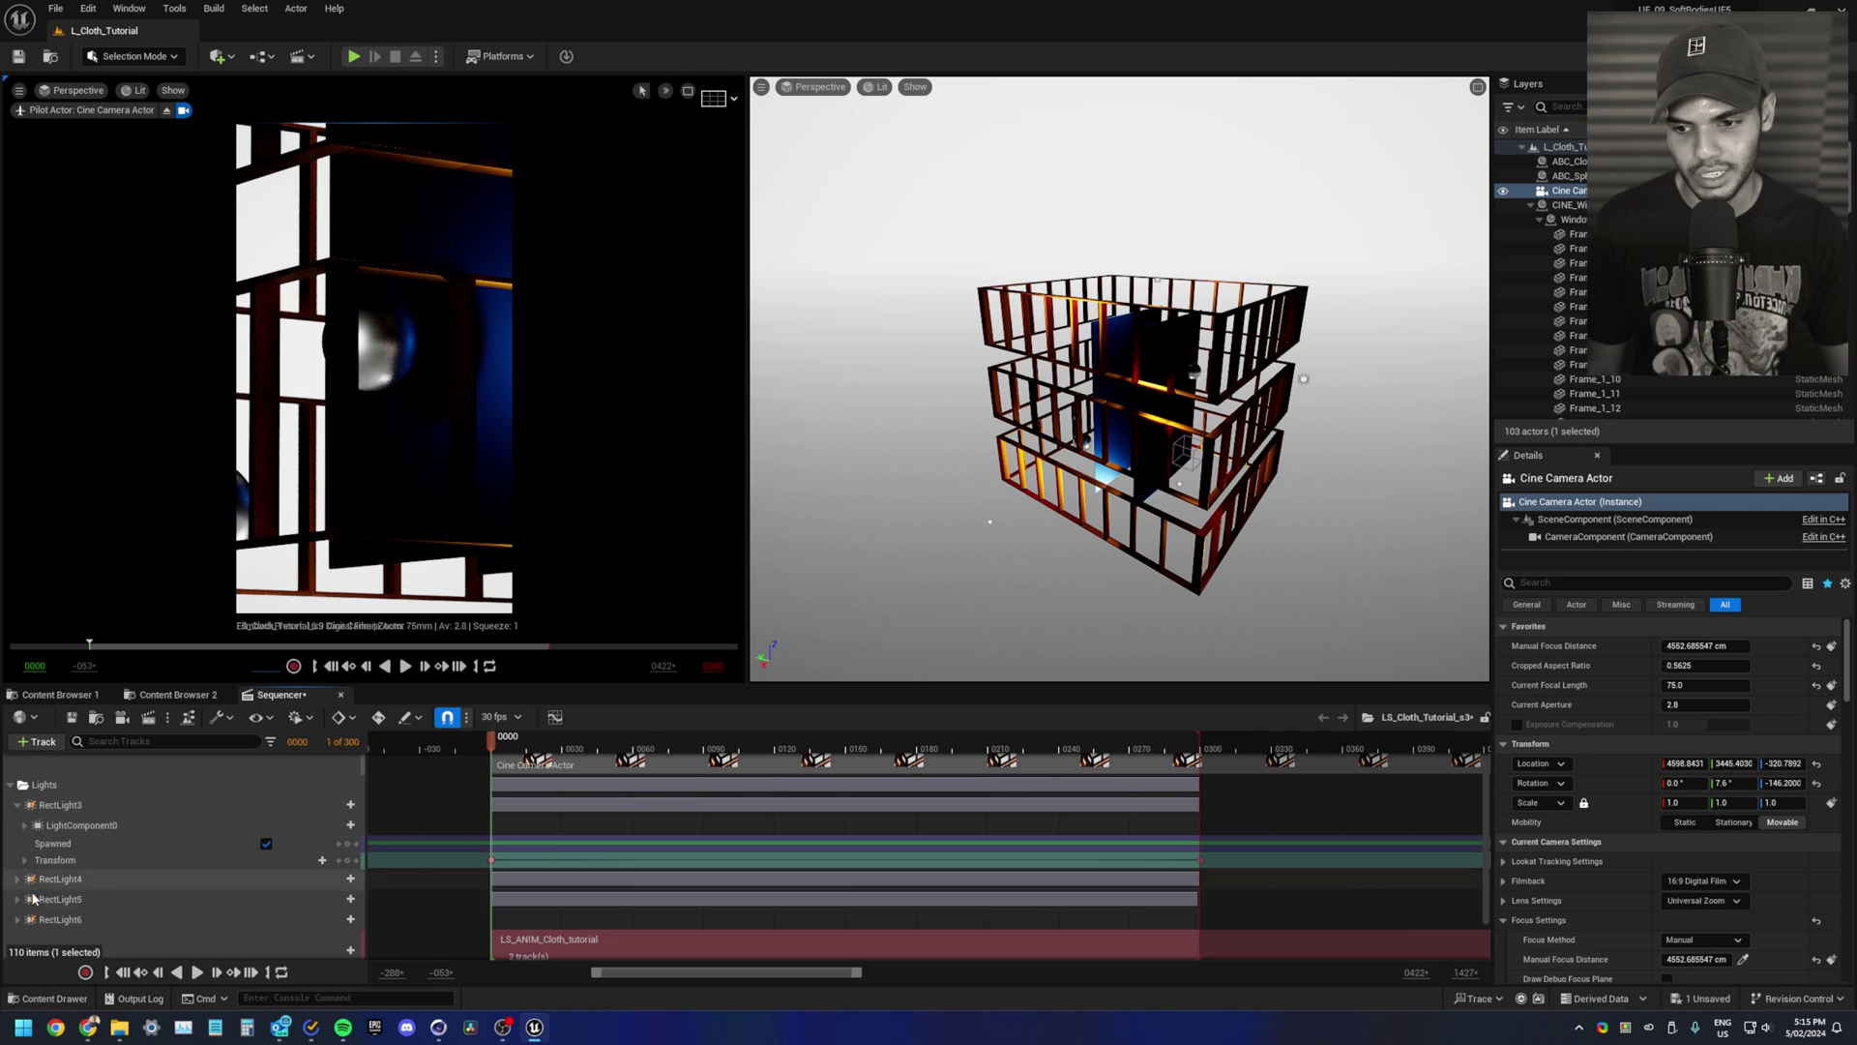
left_click(18, 879)
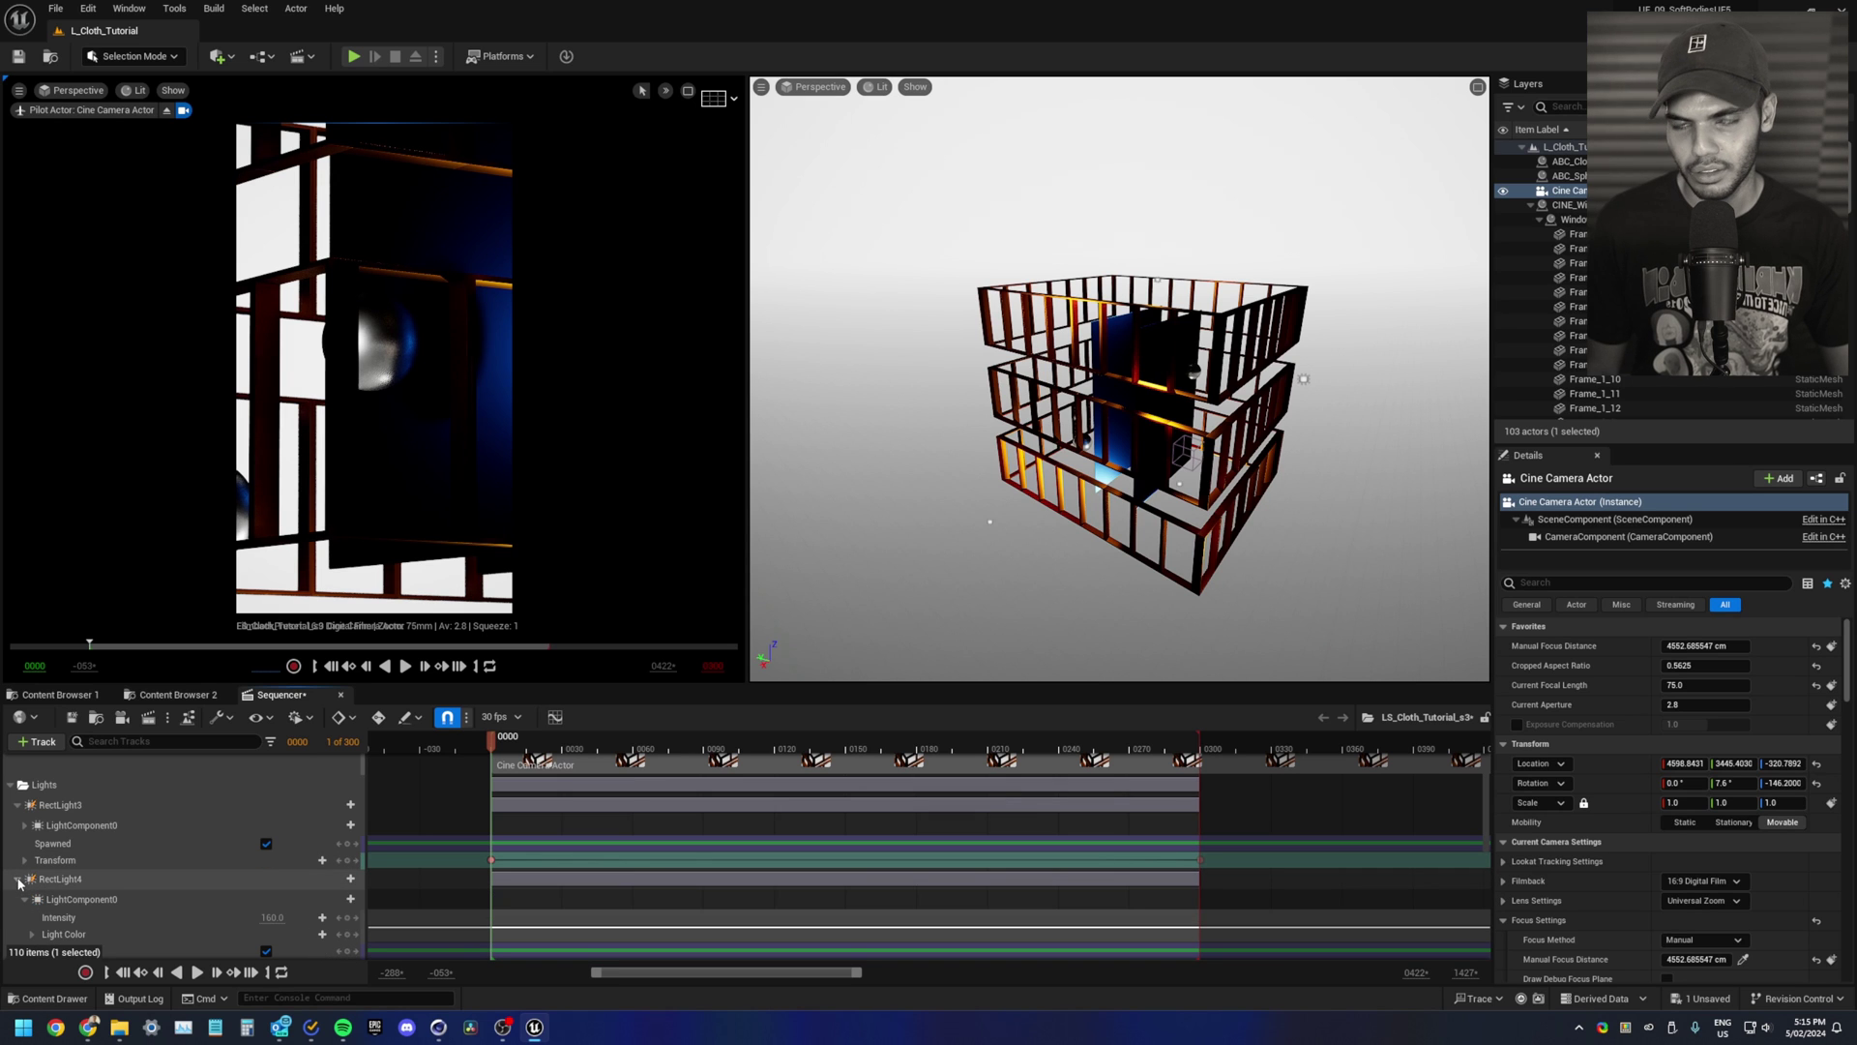
left_click_drag(946, 685, 946, 486)
scroll(1253, 737, "down", 2)
scroll(1249, 740, "up", 2)
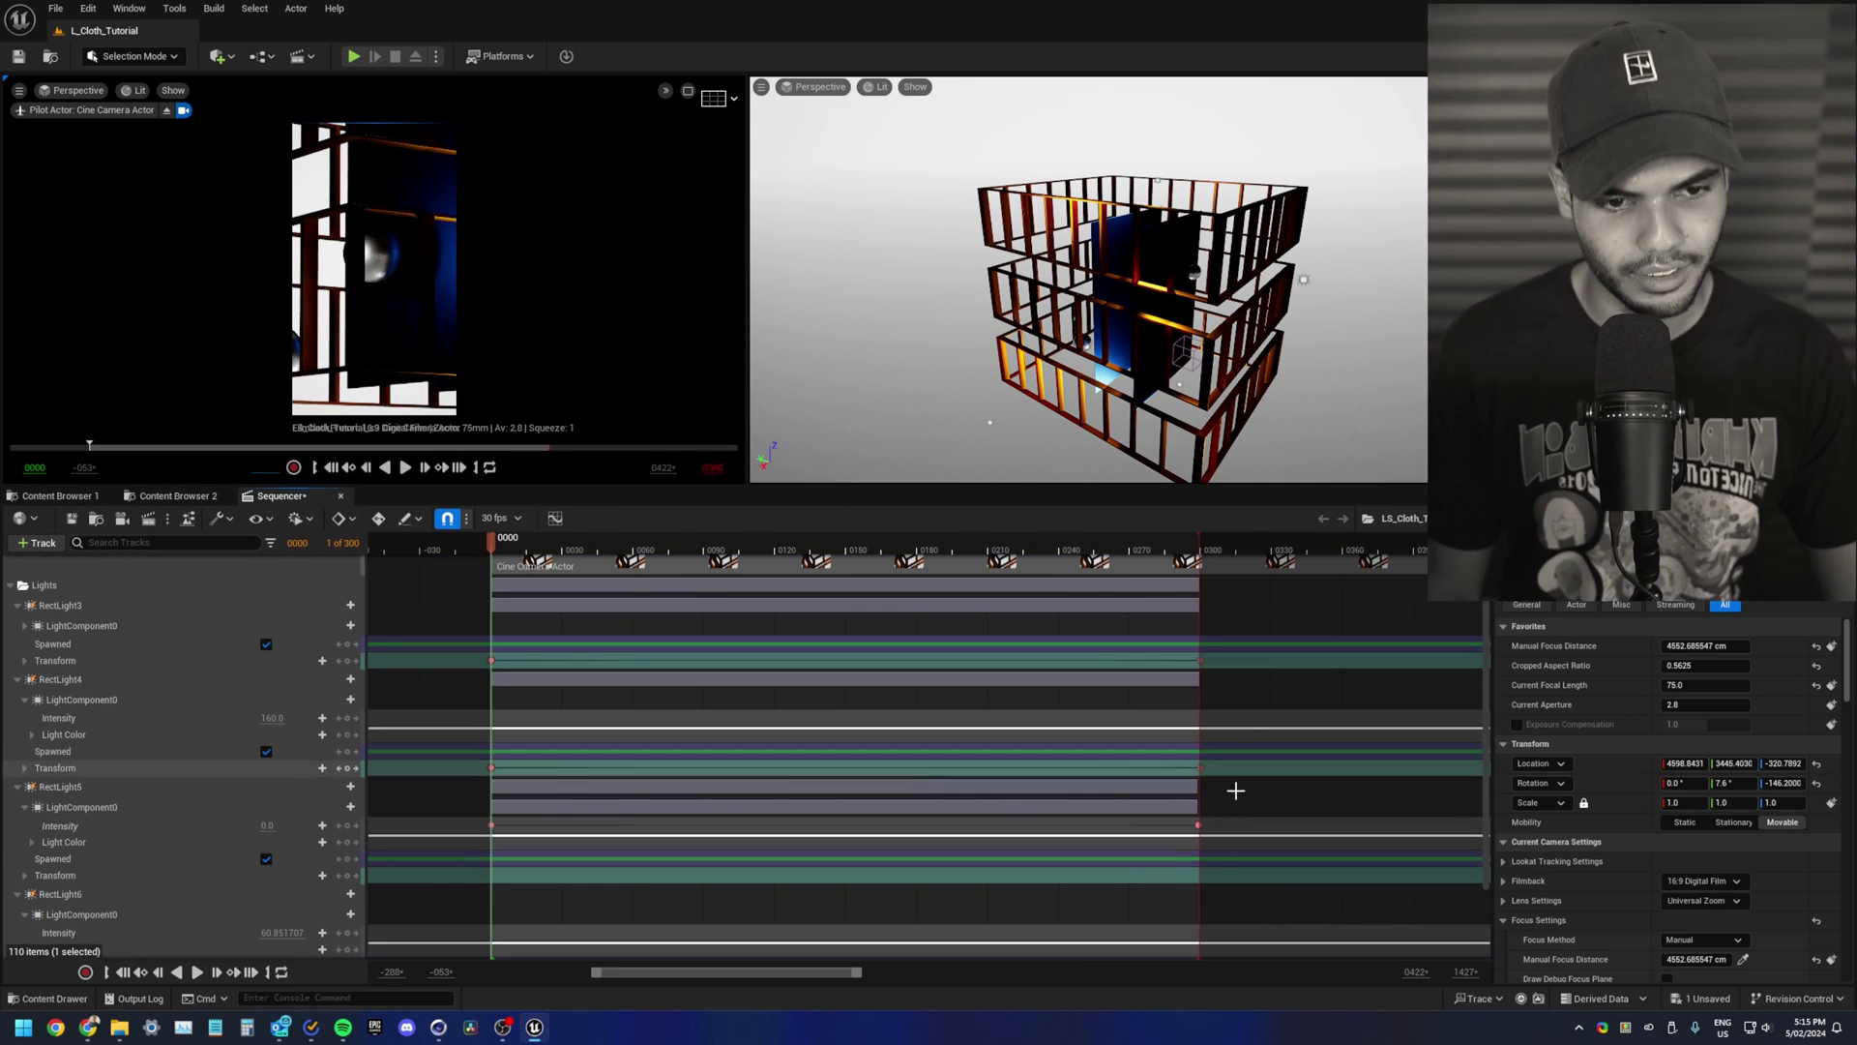
scroll(1024, 908, "down", 3)
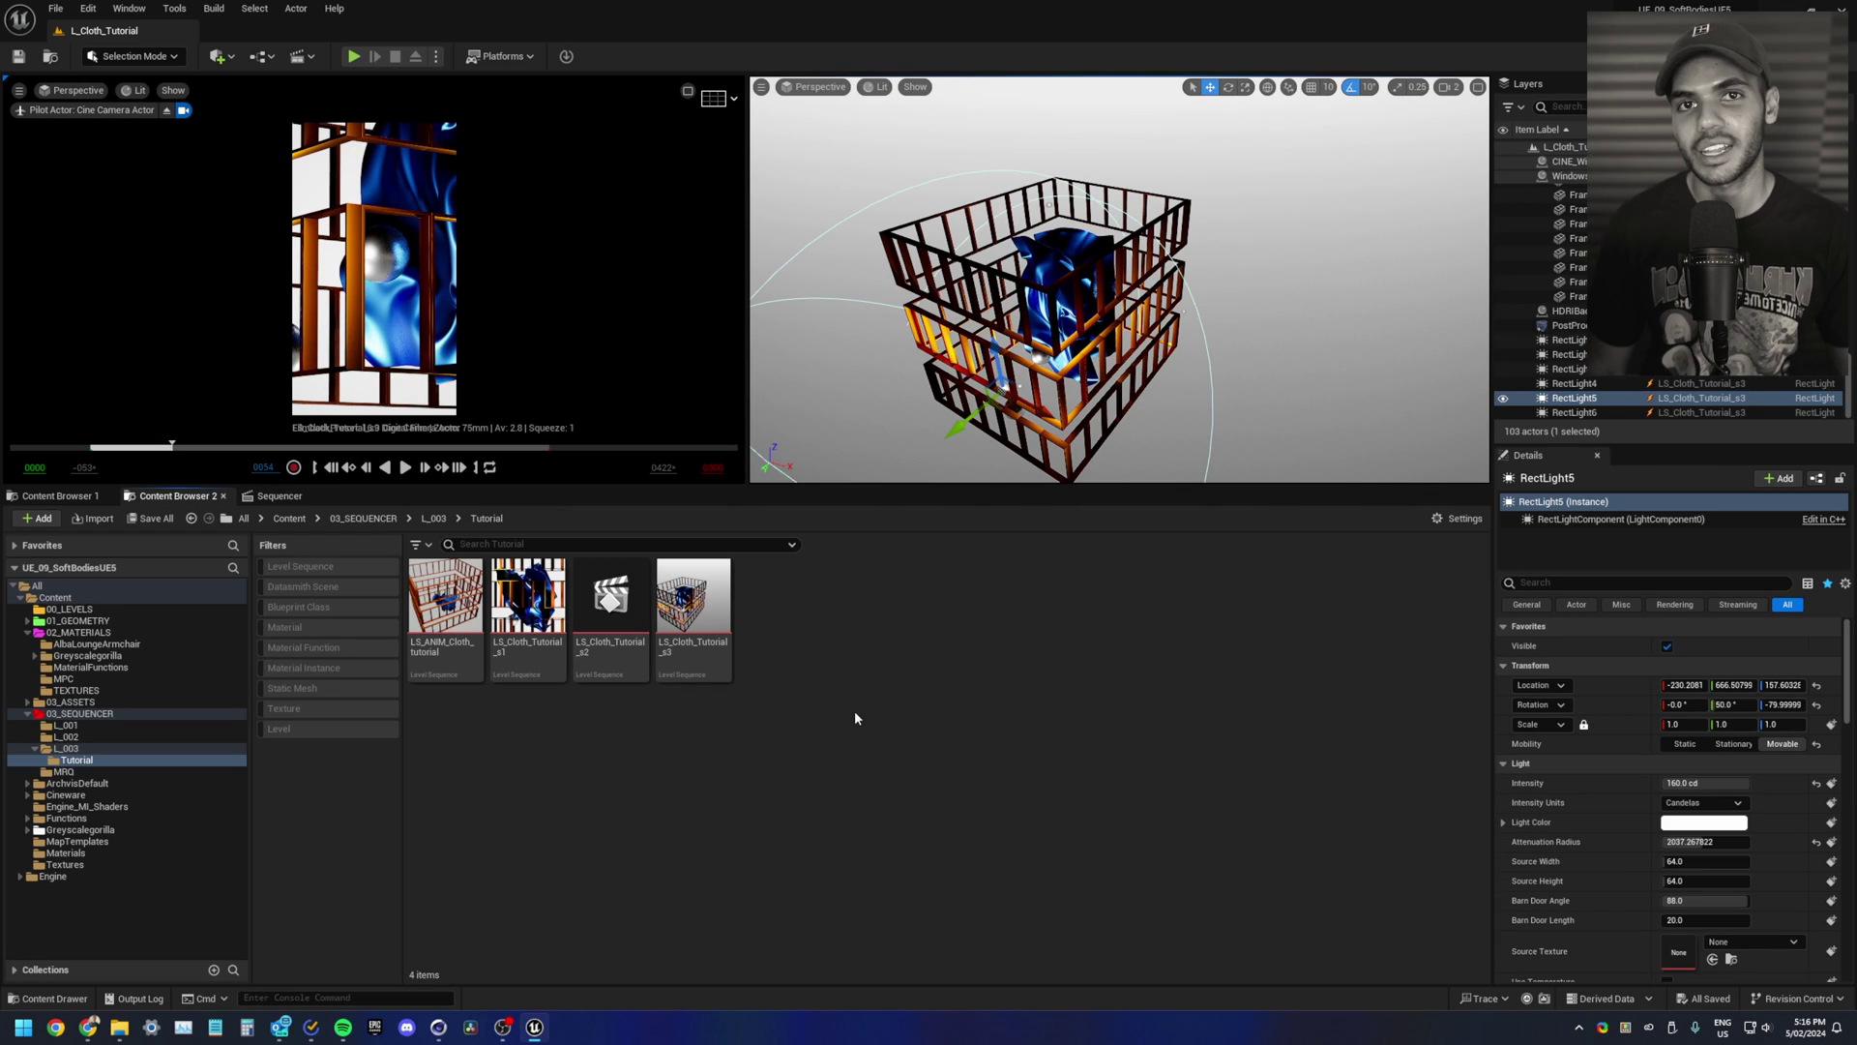
Step: Create a level sequence named LS_MASTER_Cloth_Tutorial in the Tutorial folder and open it in Sequencer
right_click(829, 713)
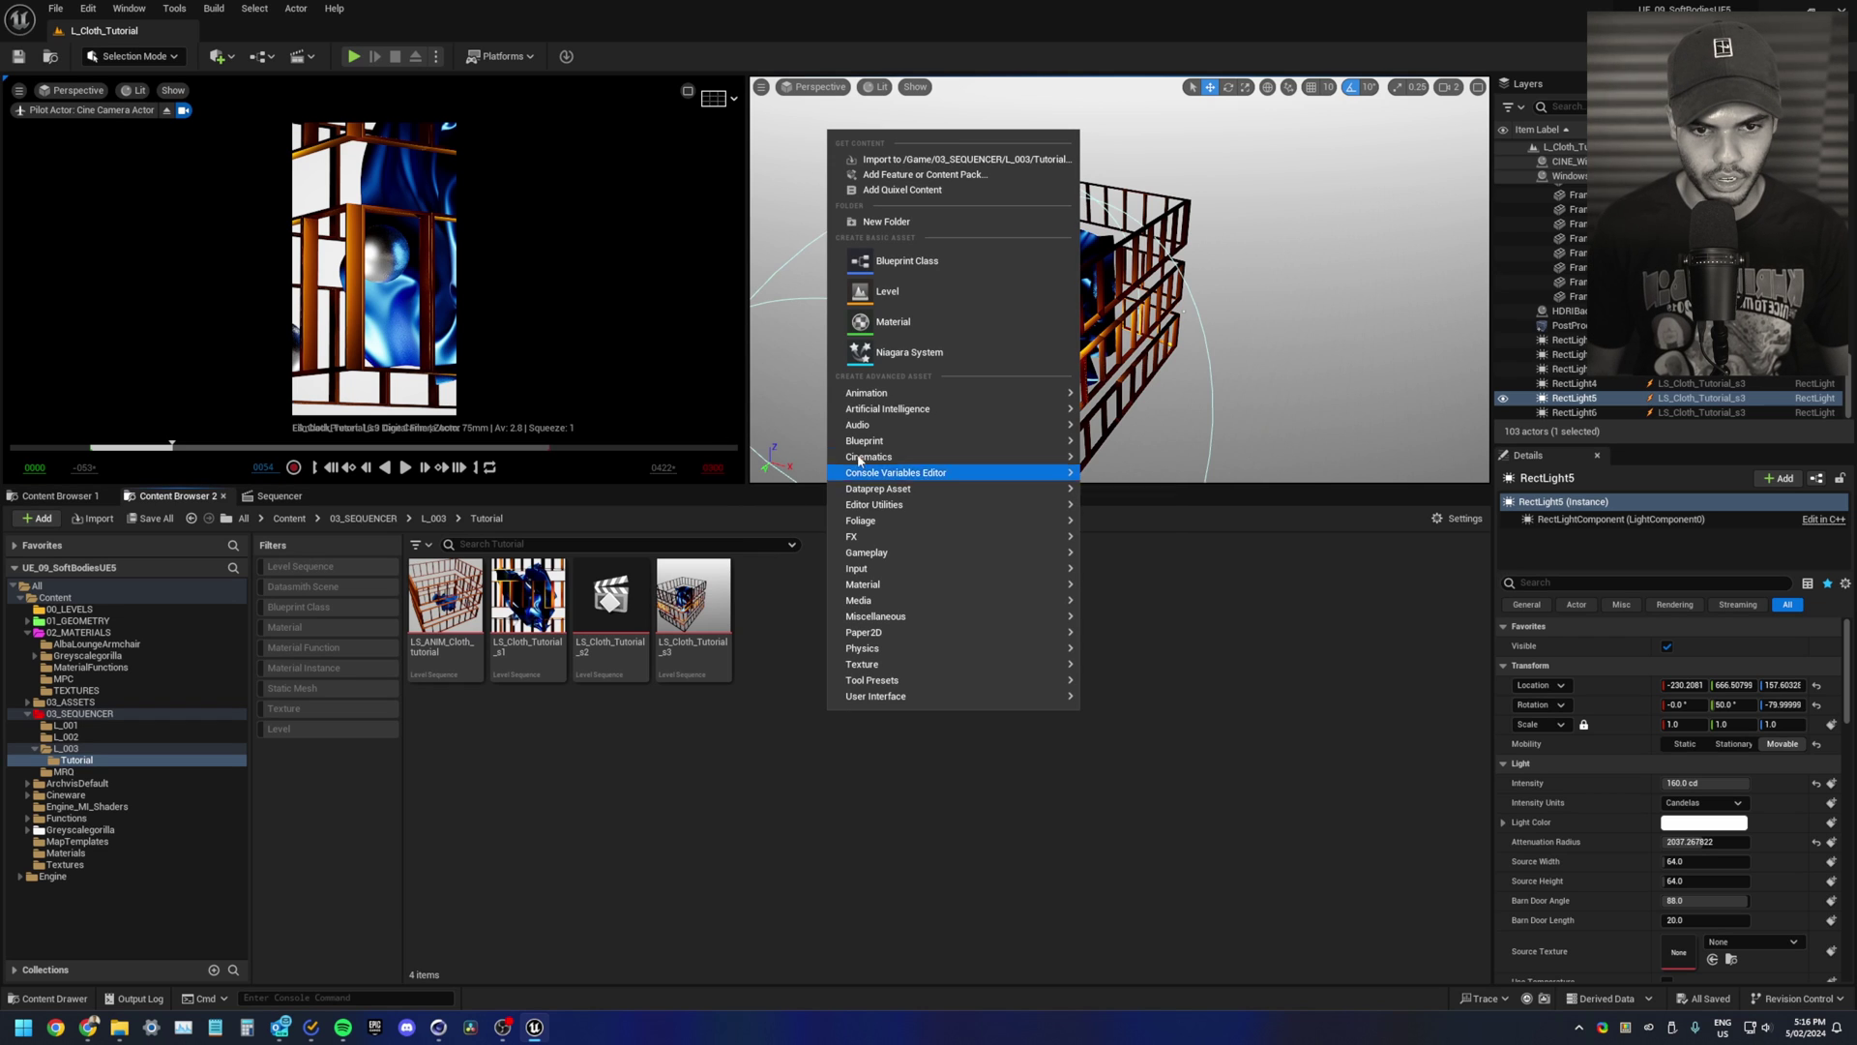
mouse_move(877, 459)
left_click(1162, 499)
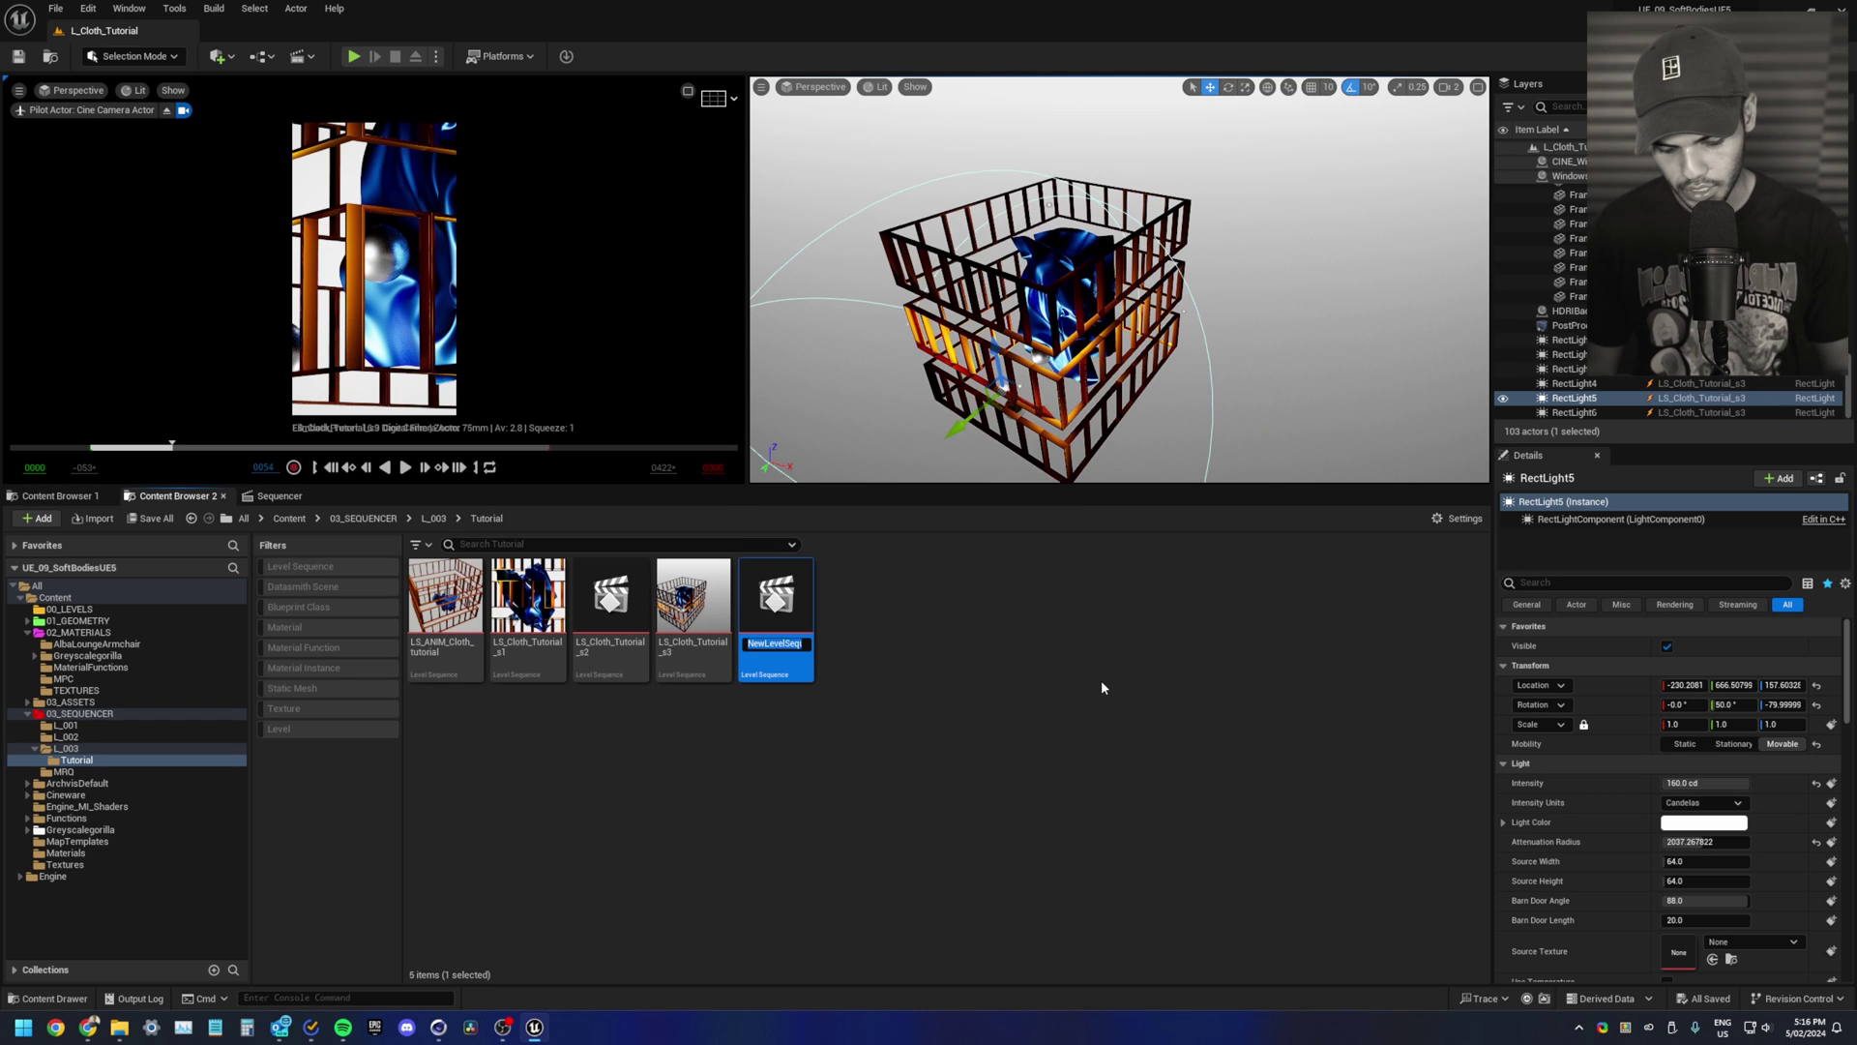
type("LS_")
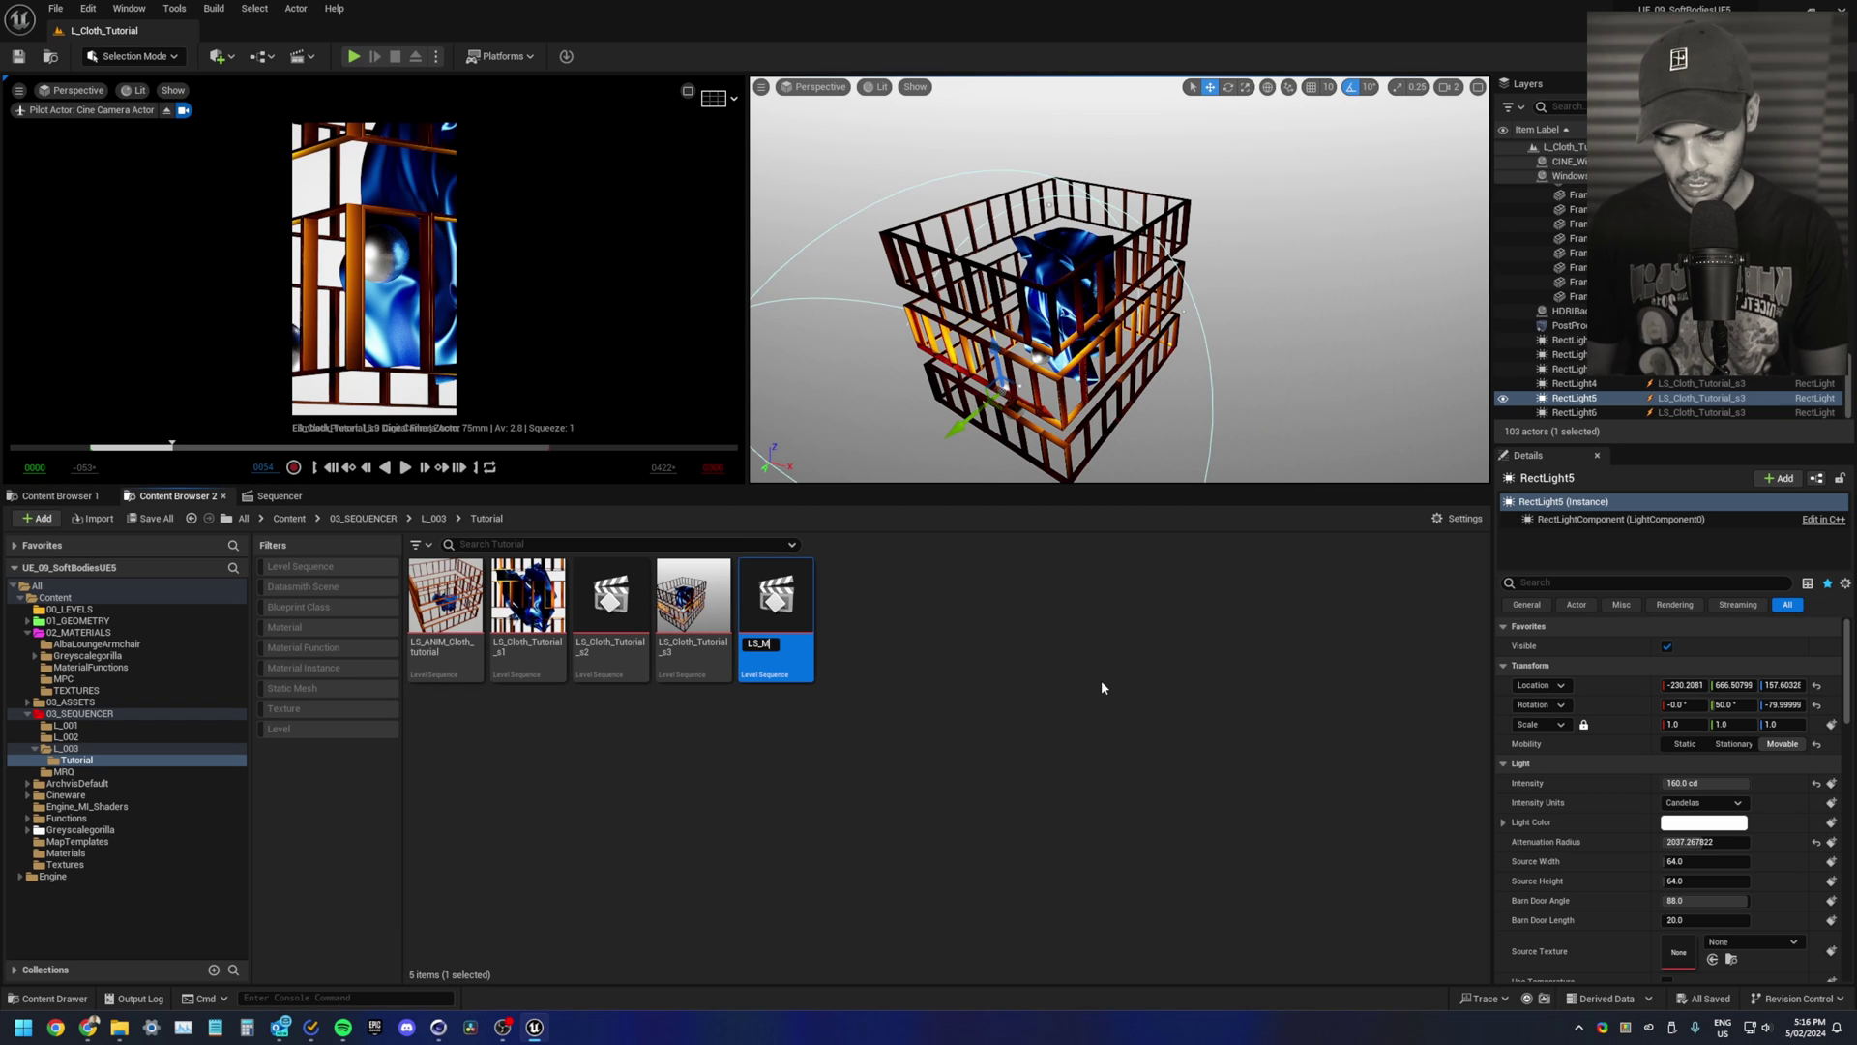
type("MASTER_")
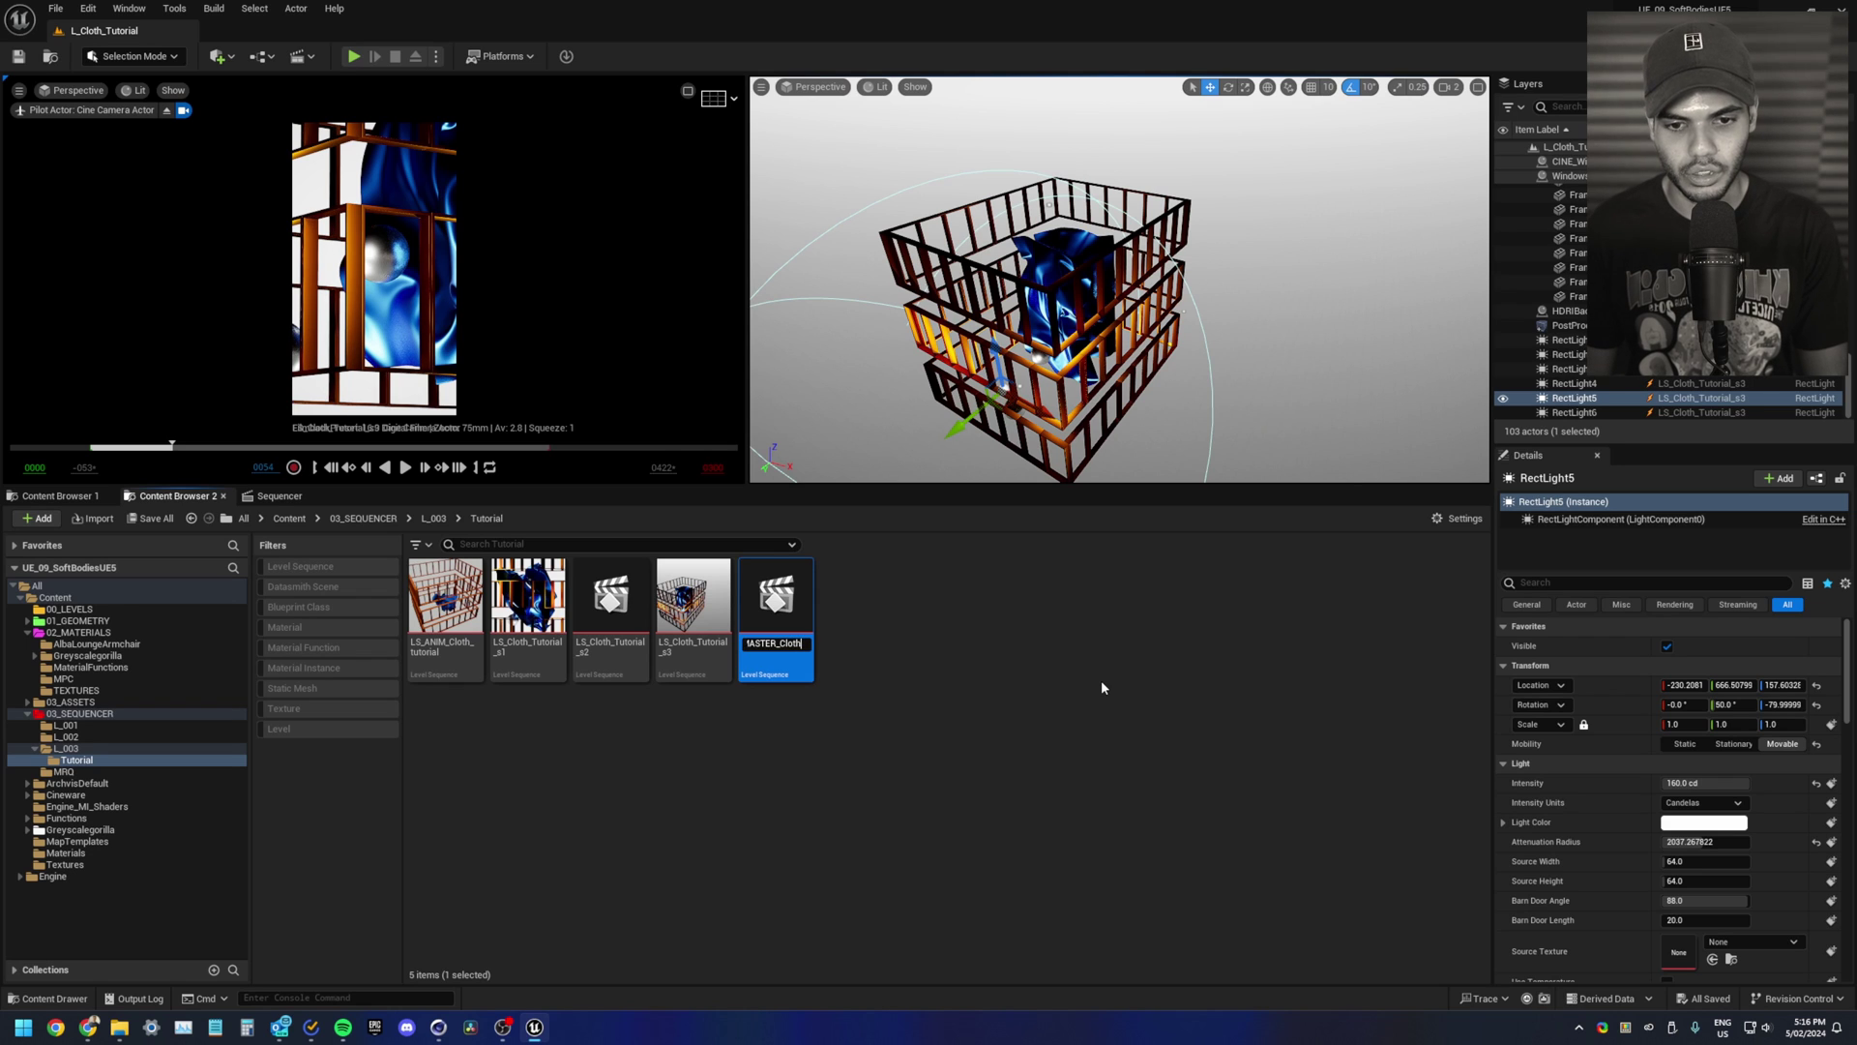
type("Cloth_Tutorial")
key("Return")
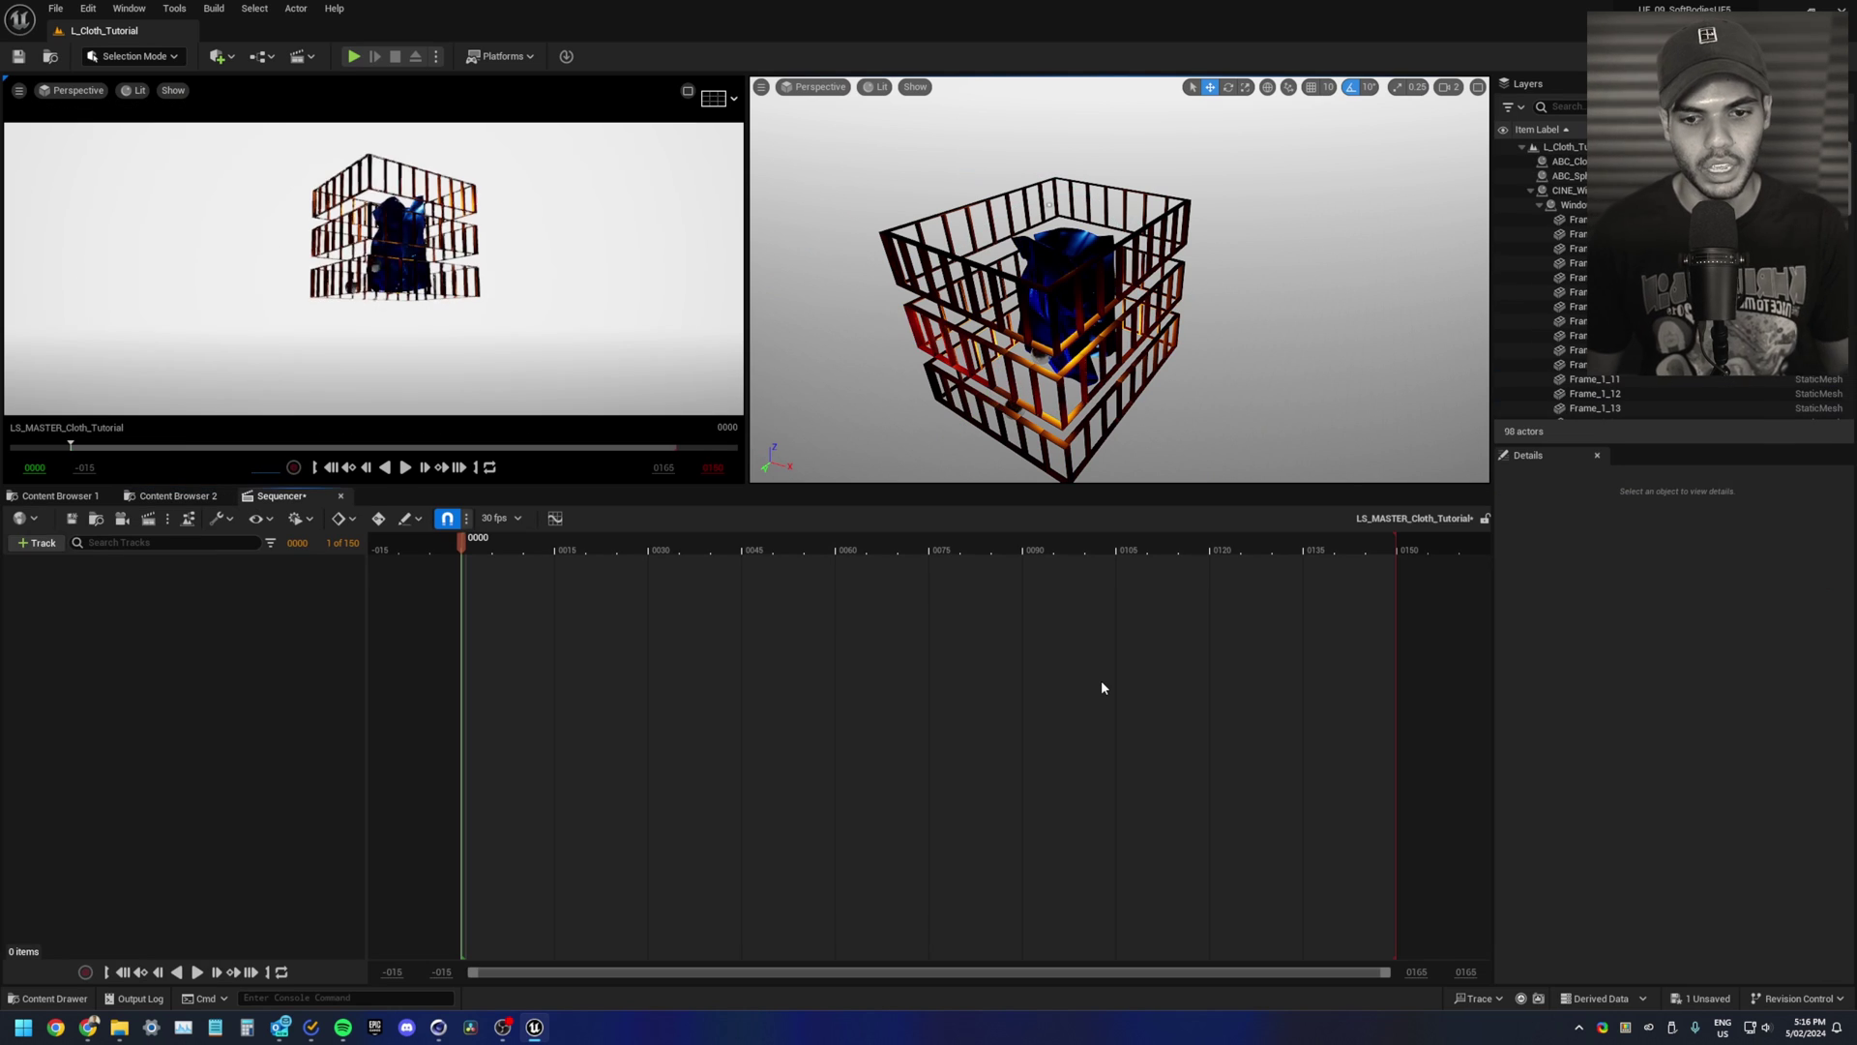
Step: Add a Subsequence Track to the master sequence and insert LS_Cloth_Tutorial_s1, LS_Cloth_Tutorial_s2 and LS_Cloth_Tutorial_s3
left_click(48, 547)
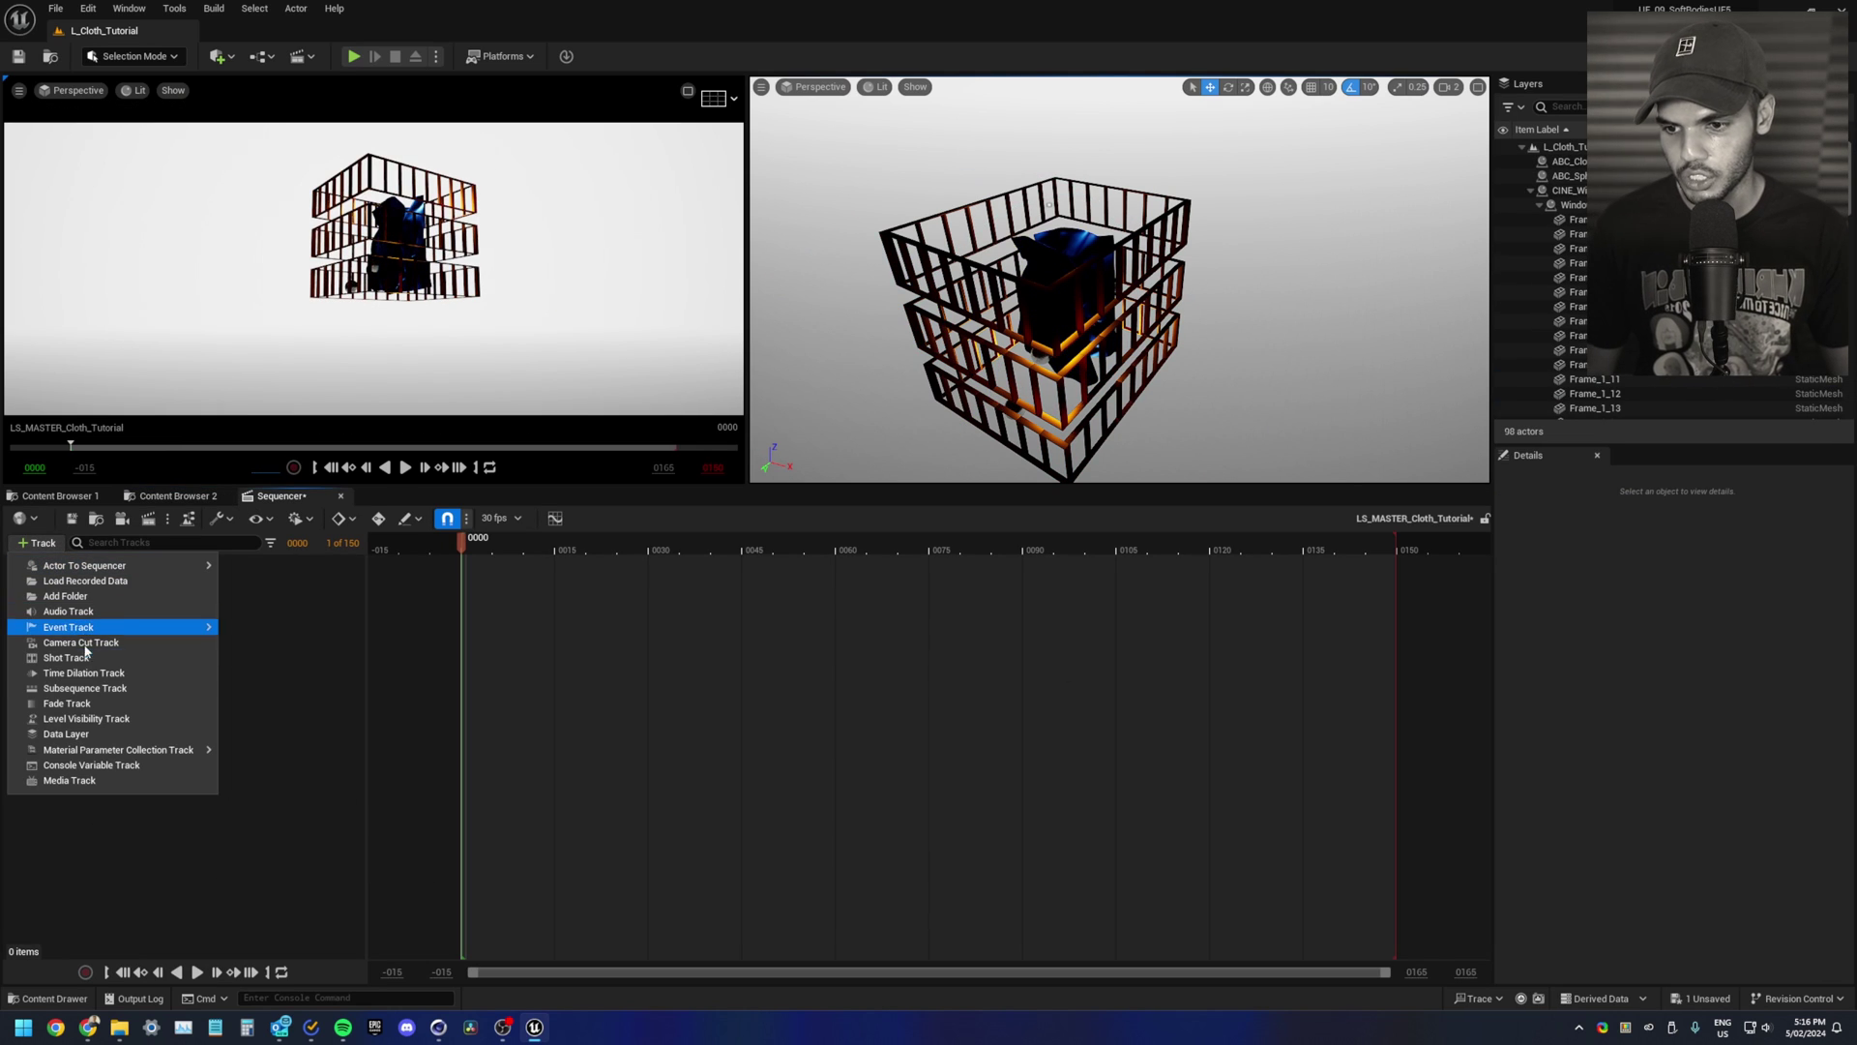
left_click(102, 687)
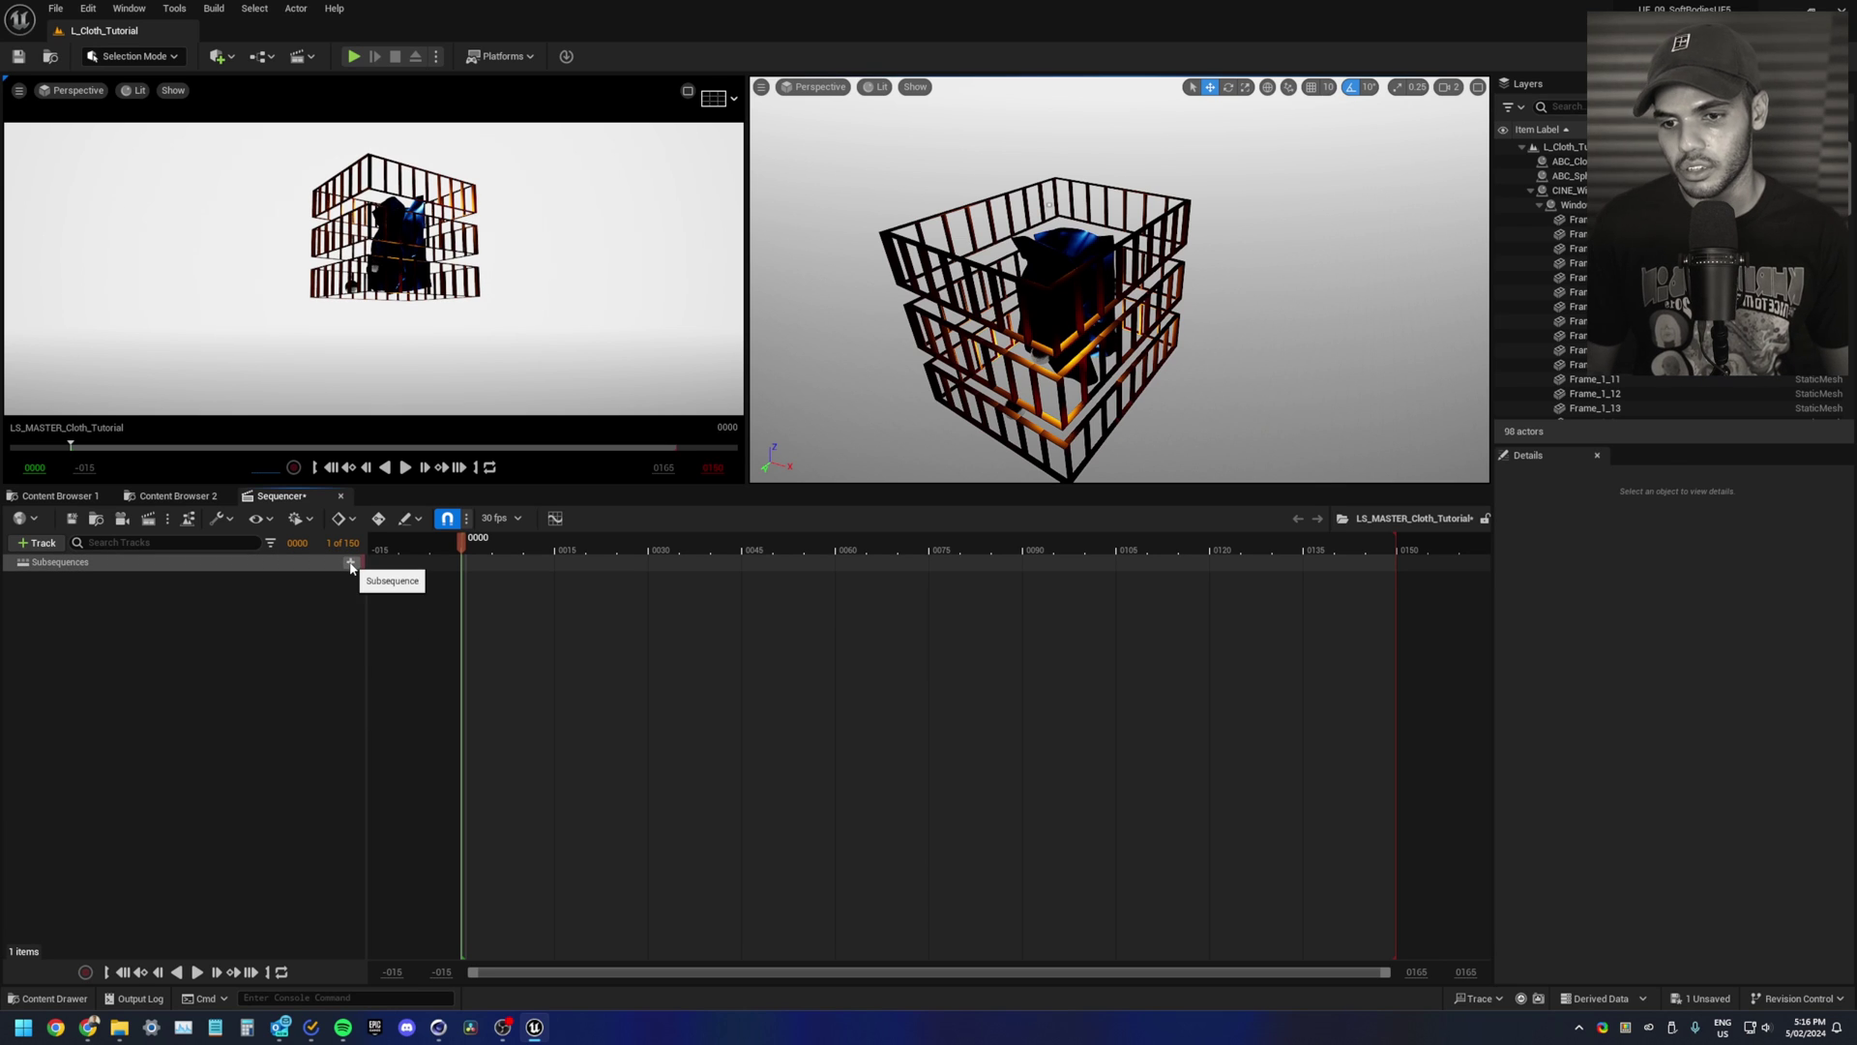
left_click(350, 567)
left_click(387, 594)
left_click(350, 575)
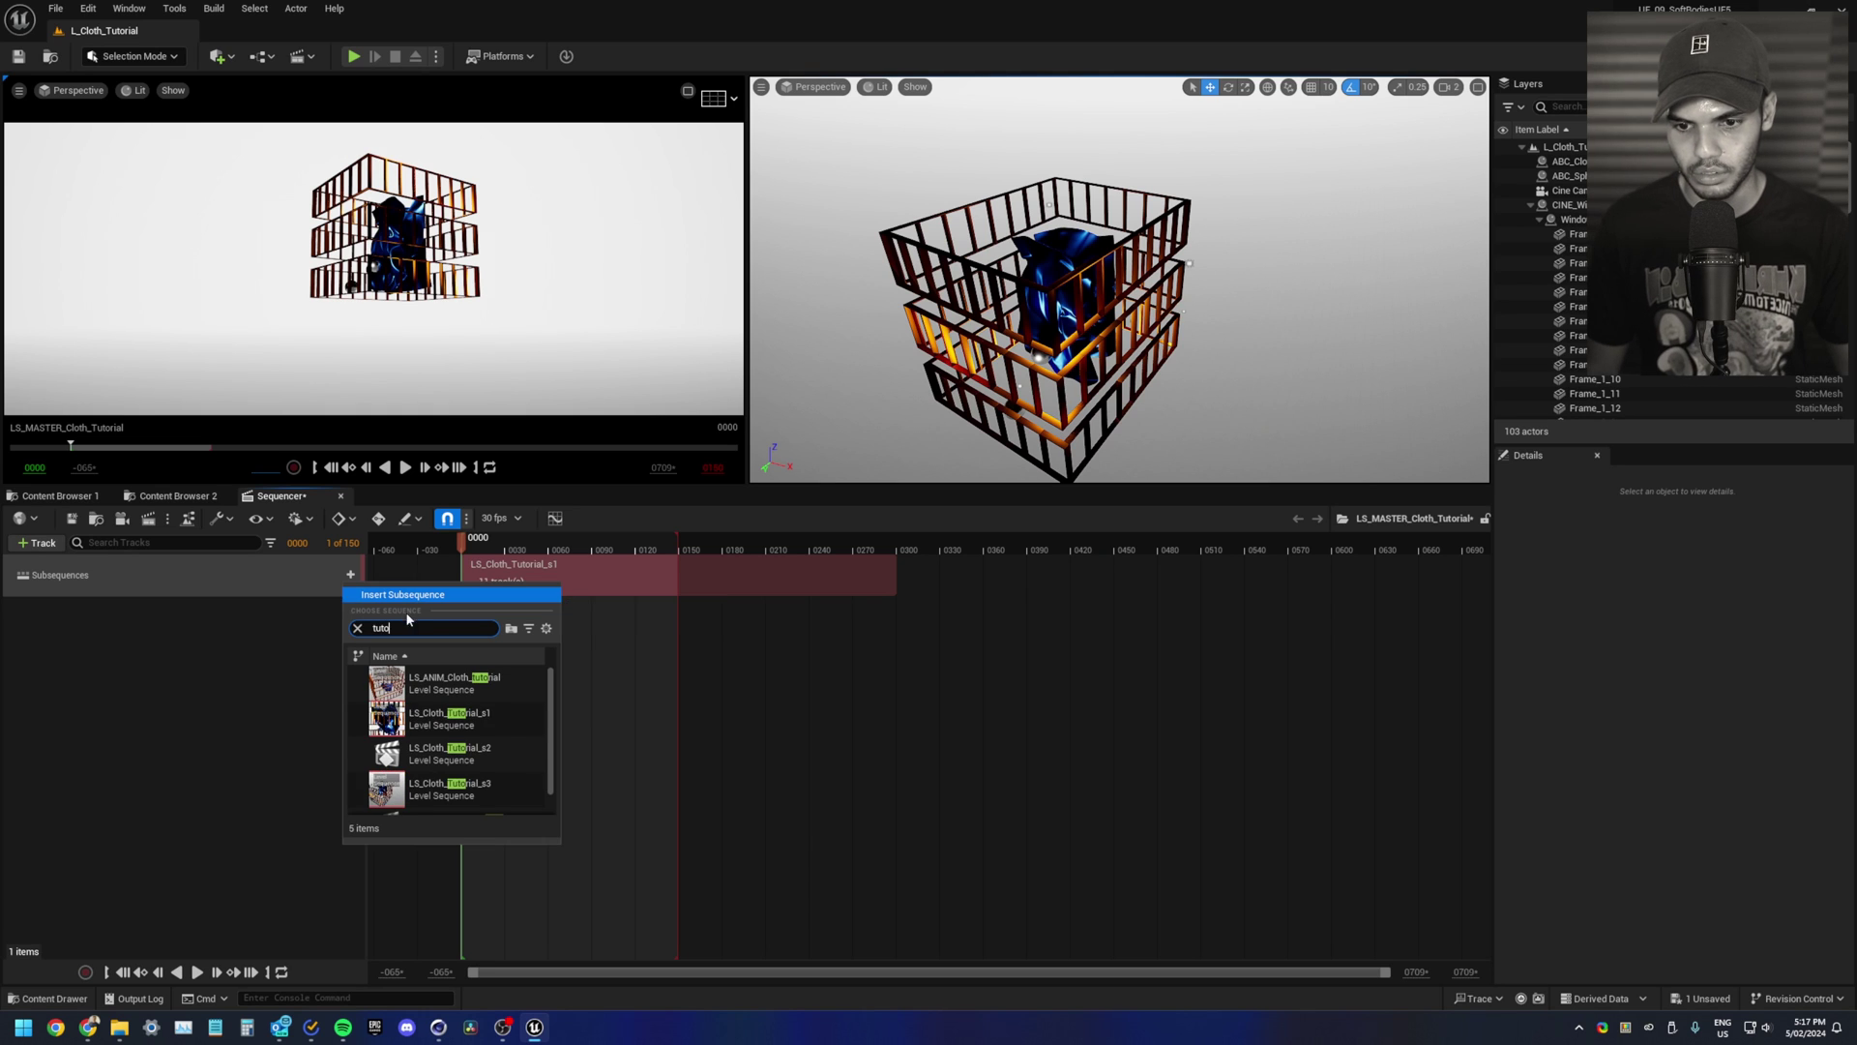
left_click(447, 752)
left_click(351, 563)
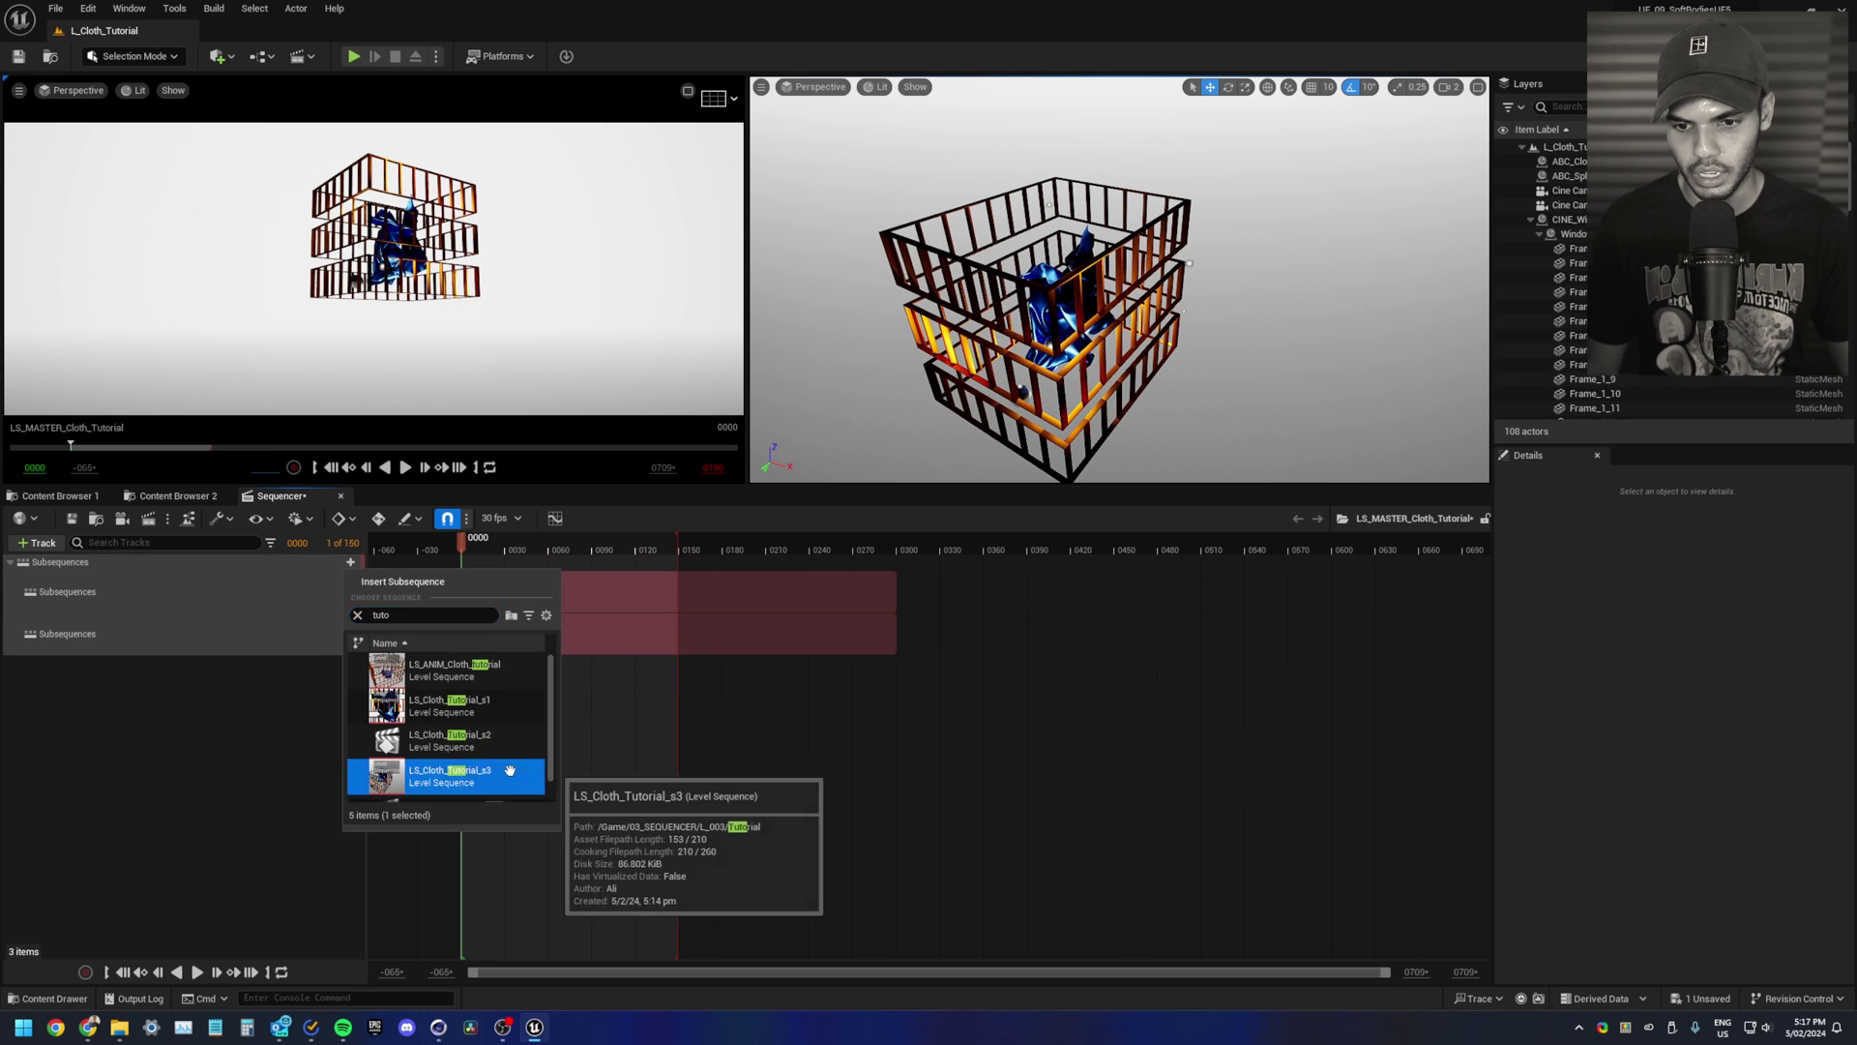
left_click(451, 774)
Step: Arrange the s1, s2 and s3 subsequences end to end and set the playback end to frame 900
left_click_drag(1295, 551, 1352, 551)
scroll(725, 751, "down", 3, "ctrl")
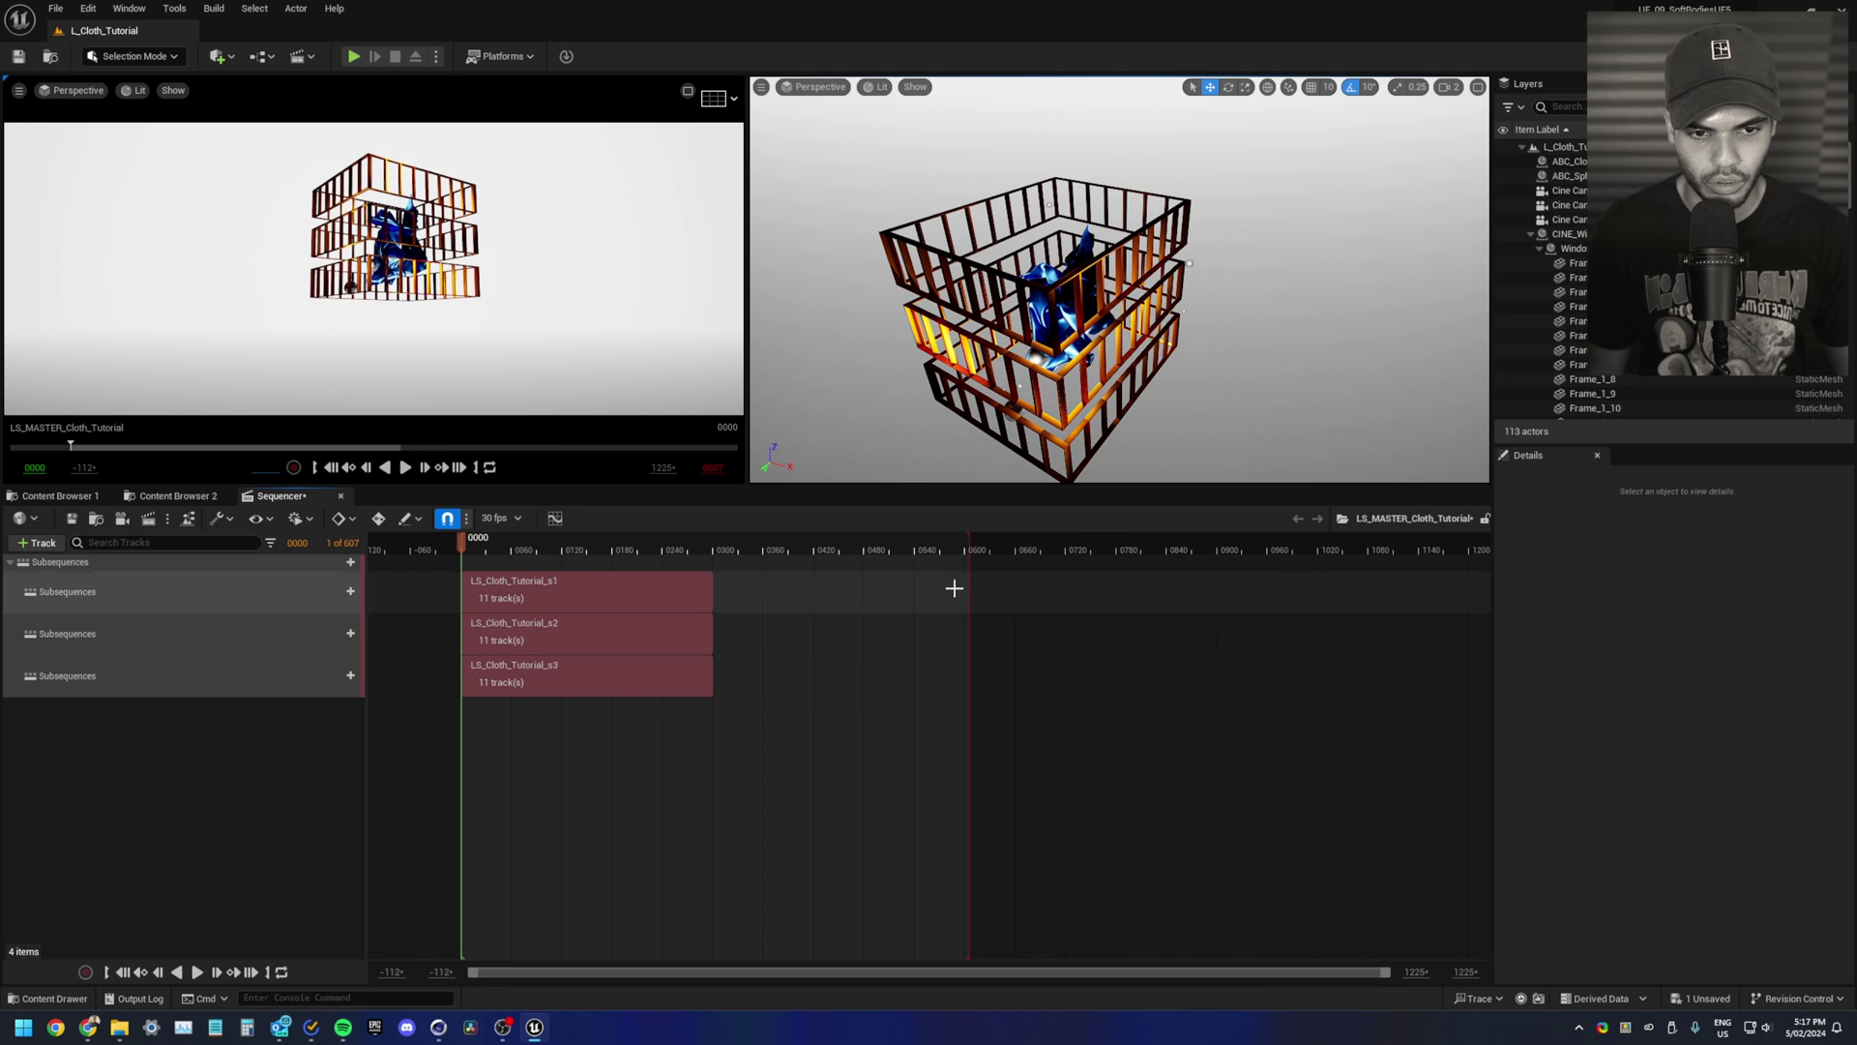
left_click_drag(969, 543, 1299, 538)
left_click_drag(474, 629, 722, 629)
left_click_drag(550, 685, 1053, 602)
left_click(1217, 724)
key("Right")
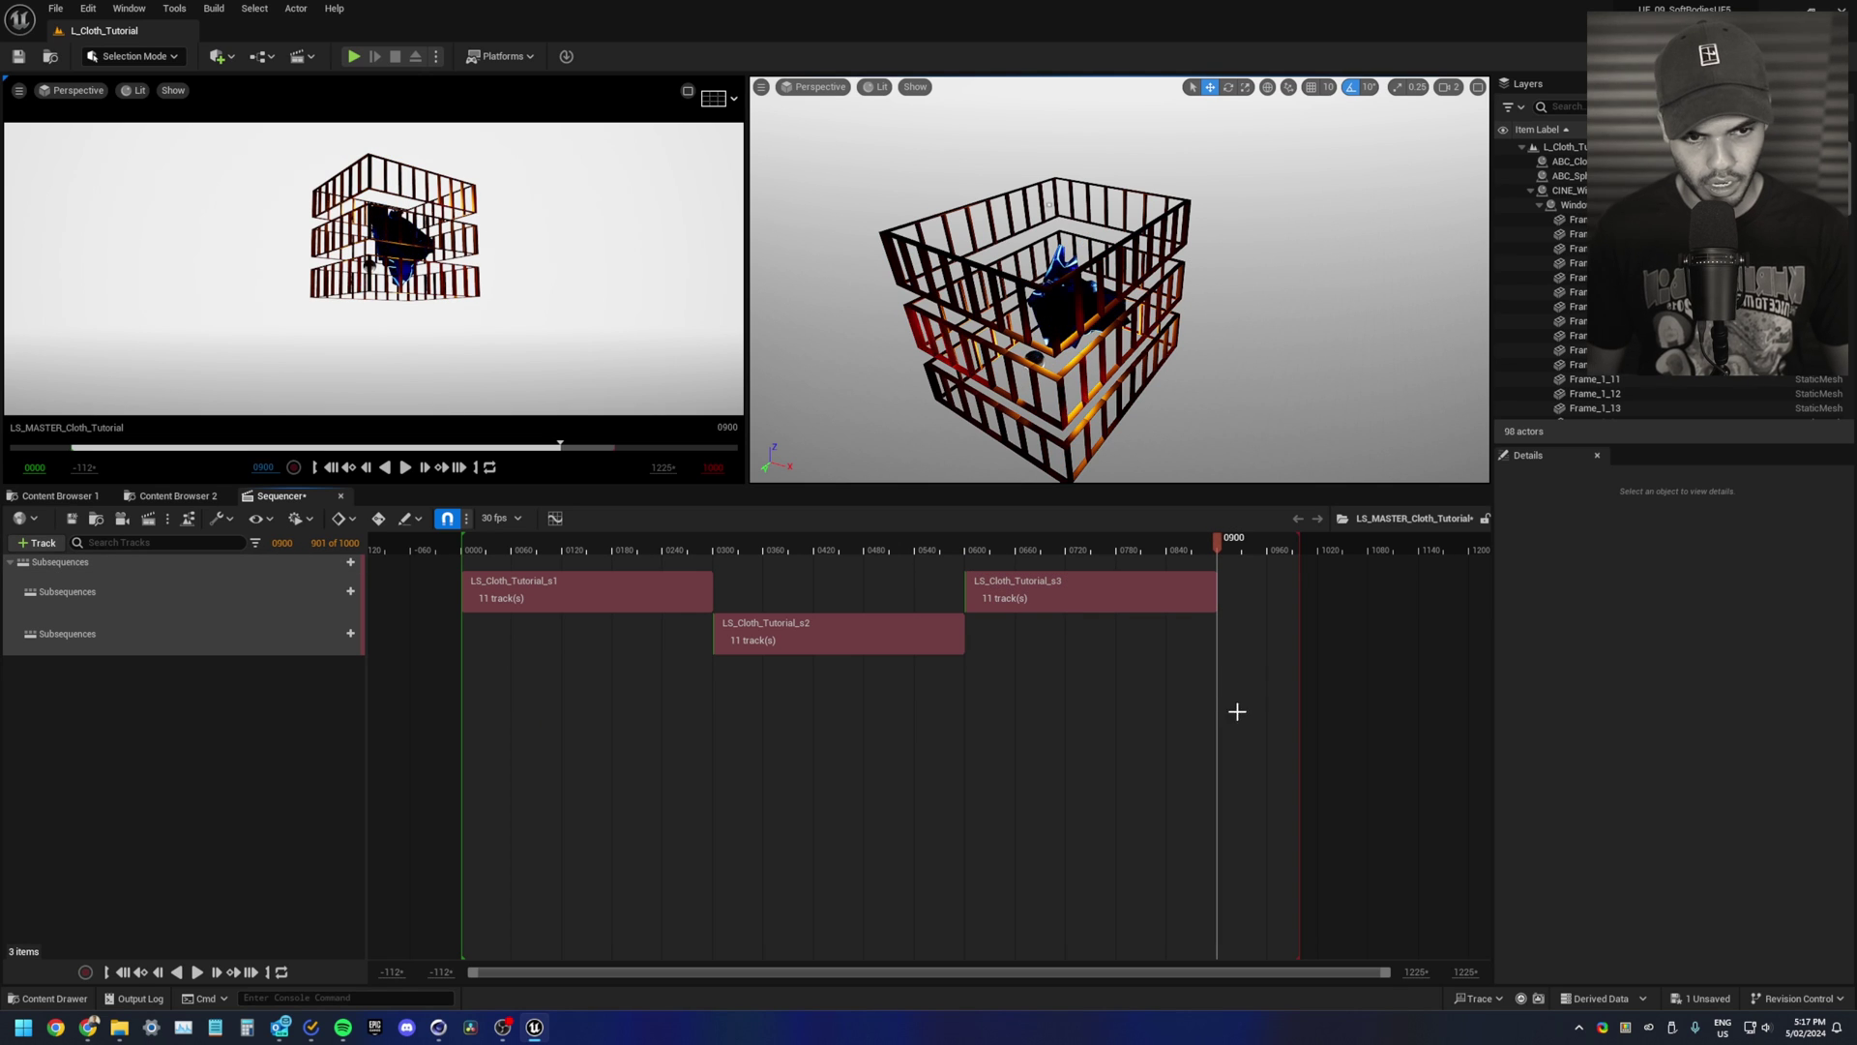
key("]")
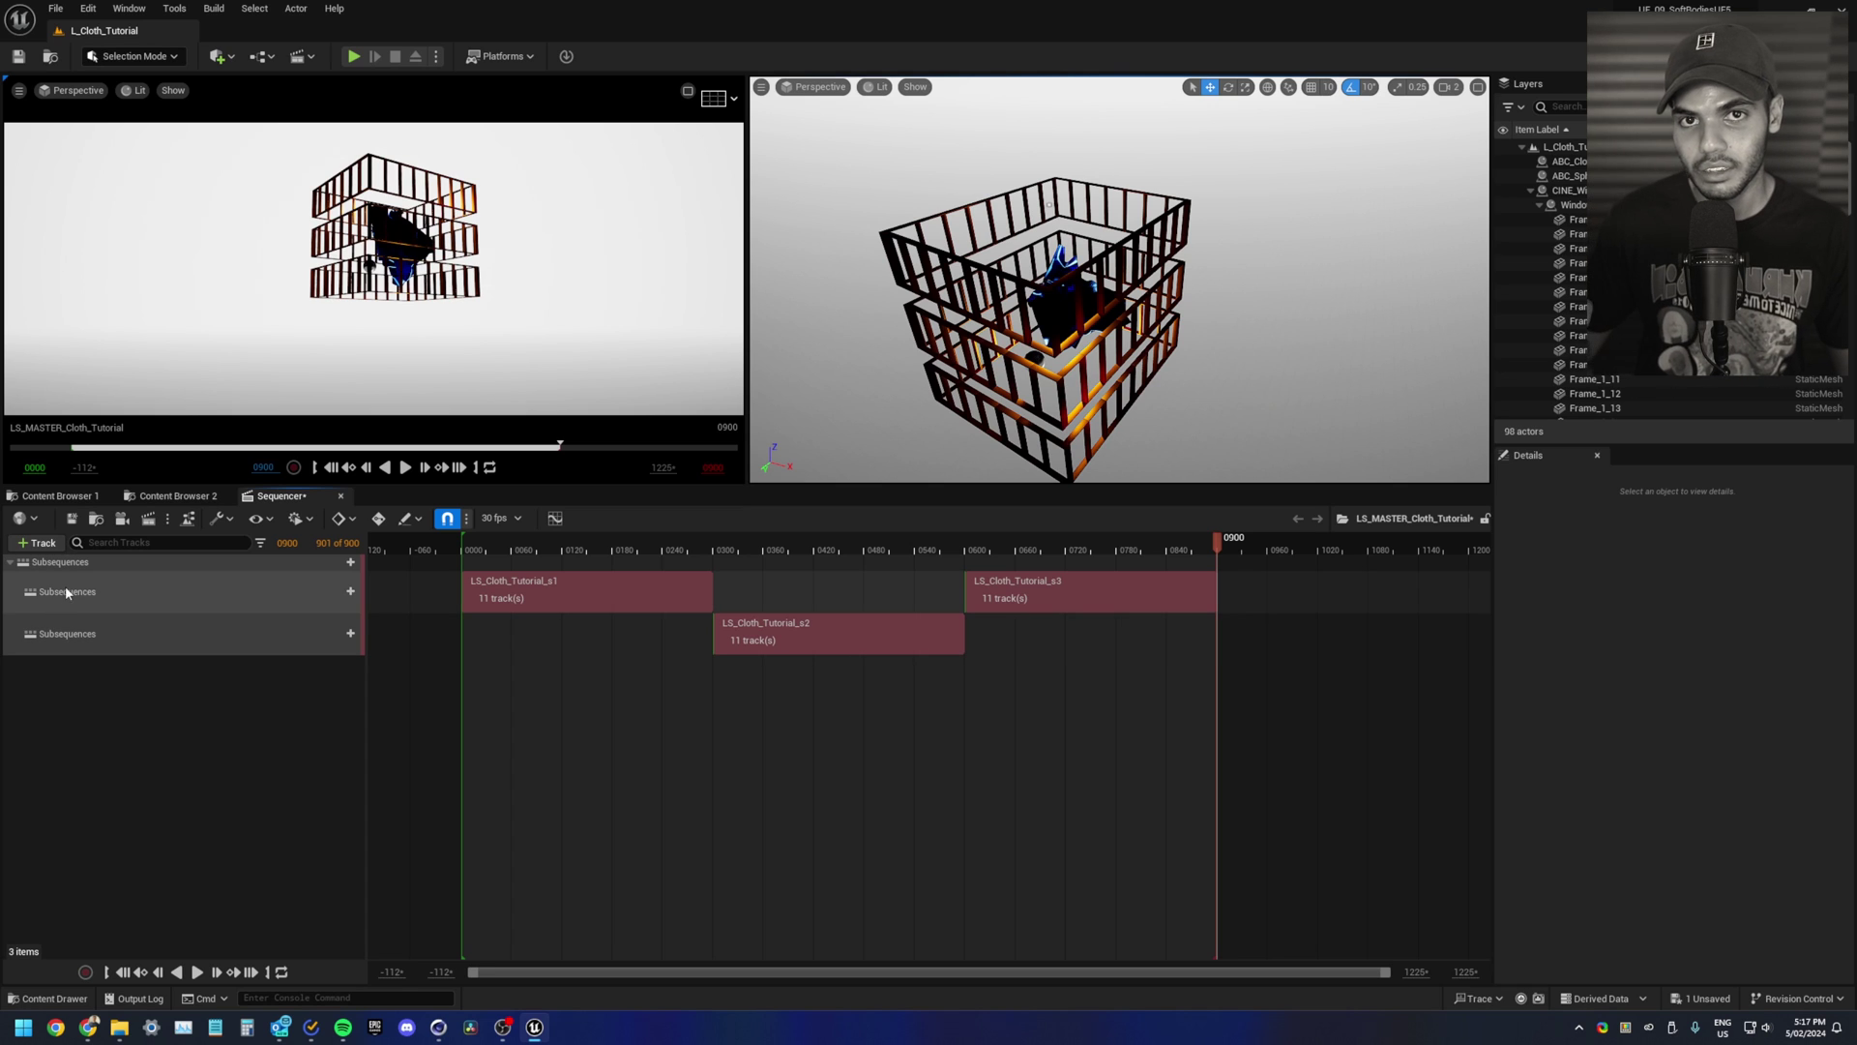
Step: Add a Camera Cuts track to the master sequence and preview the s1 and s2 shots in a maximized camera viewport
left_click(50, 545)
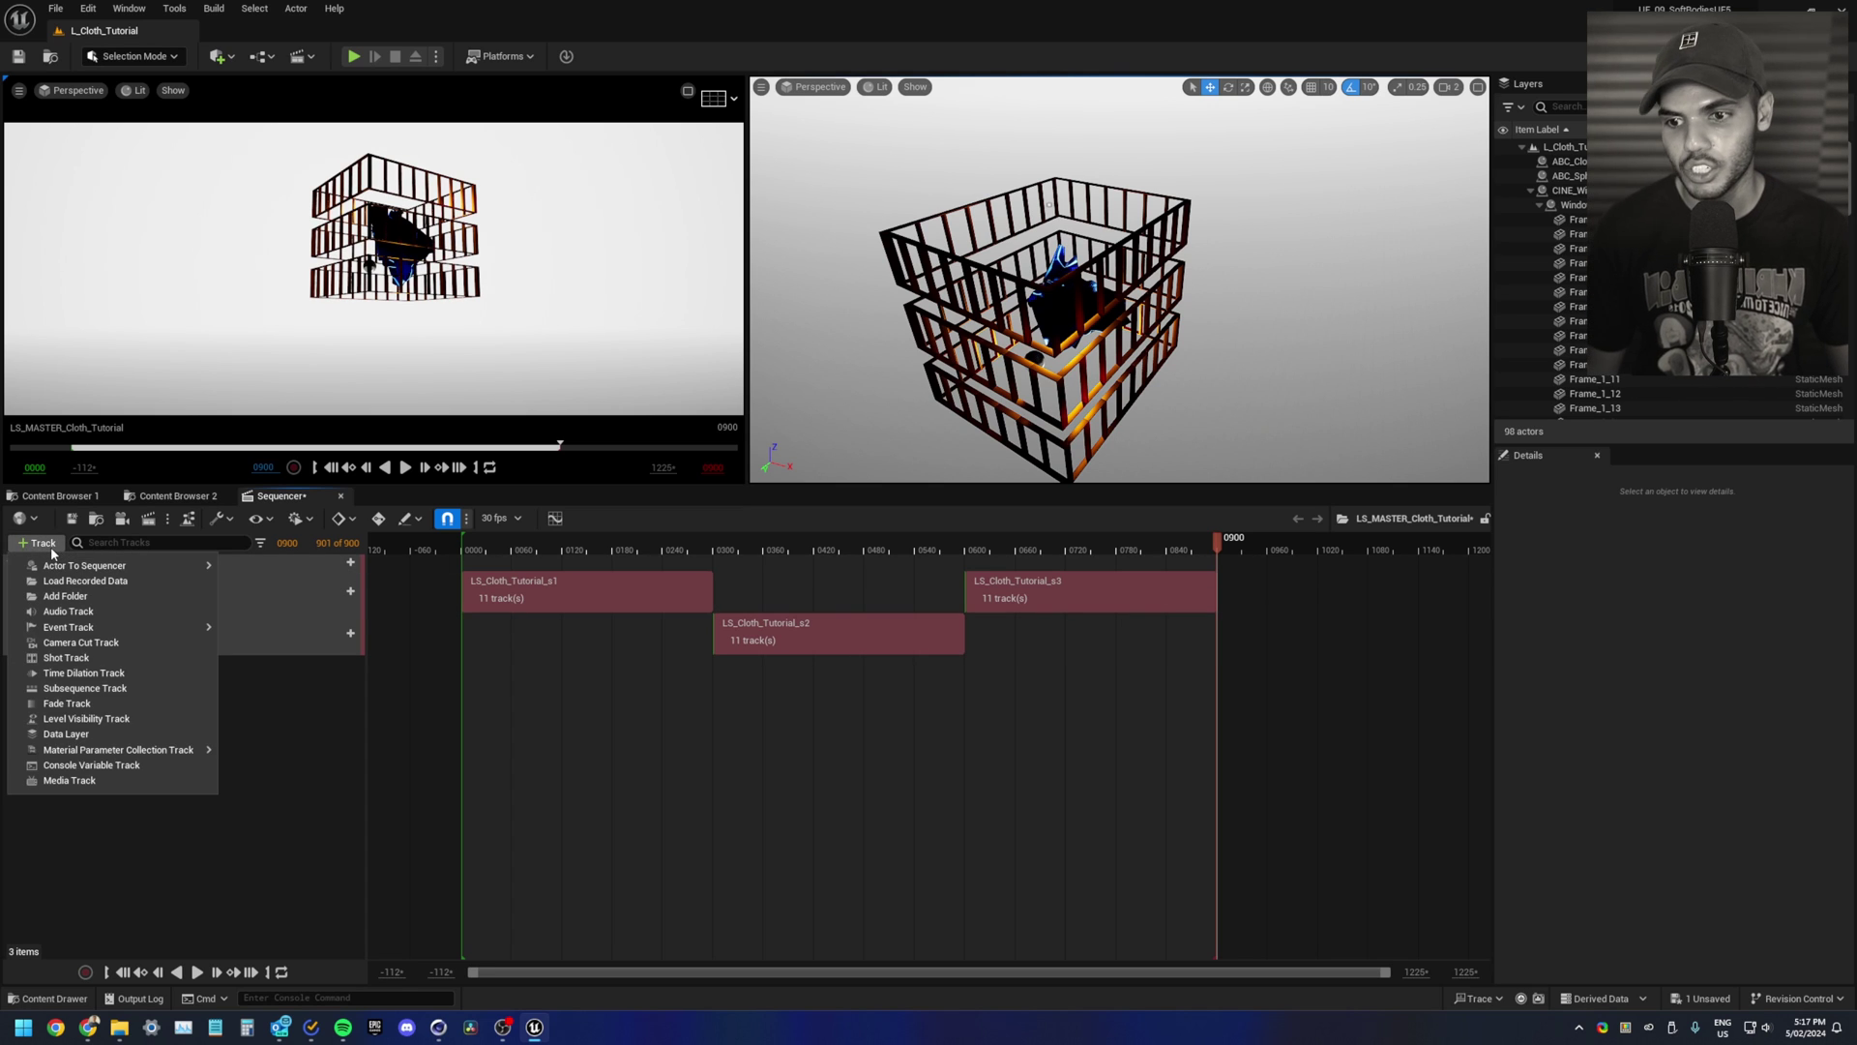
left_click(90, 644)
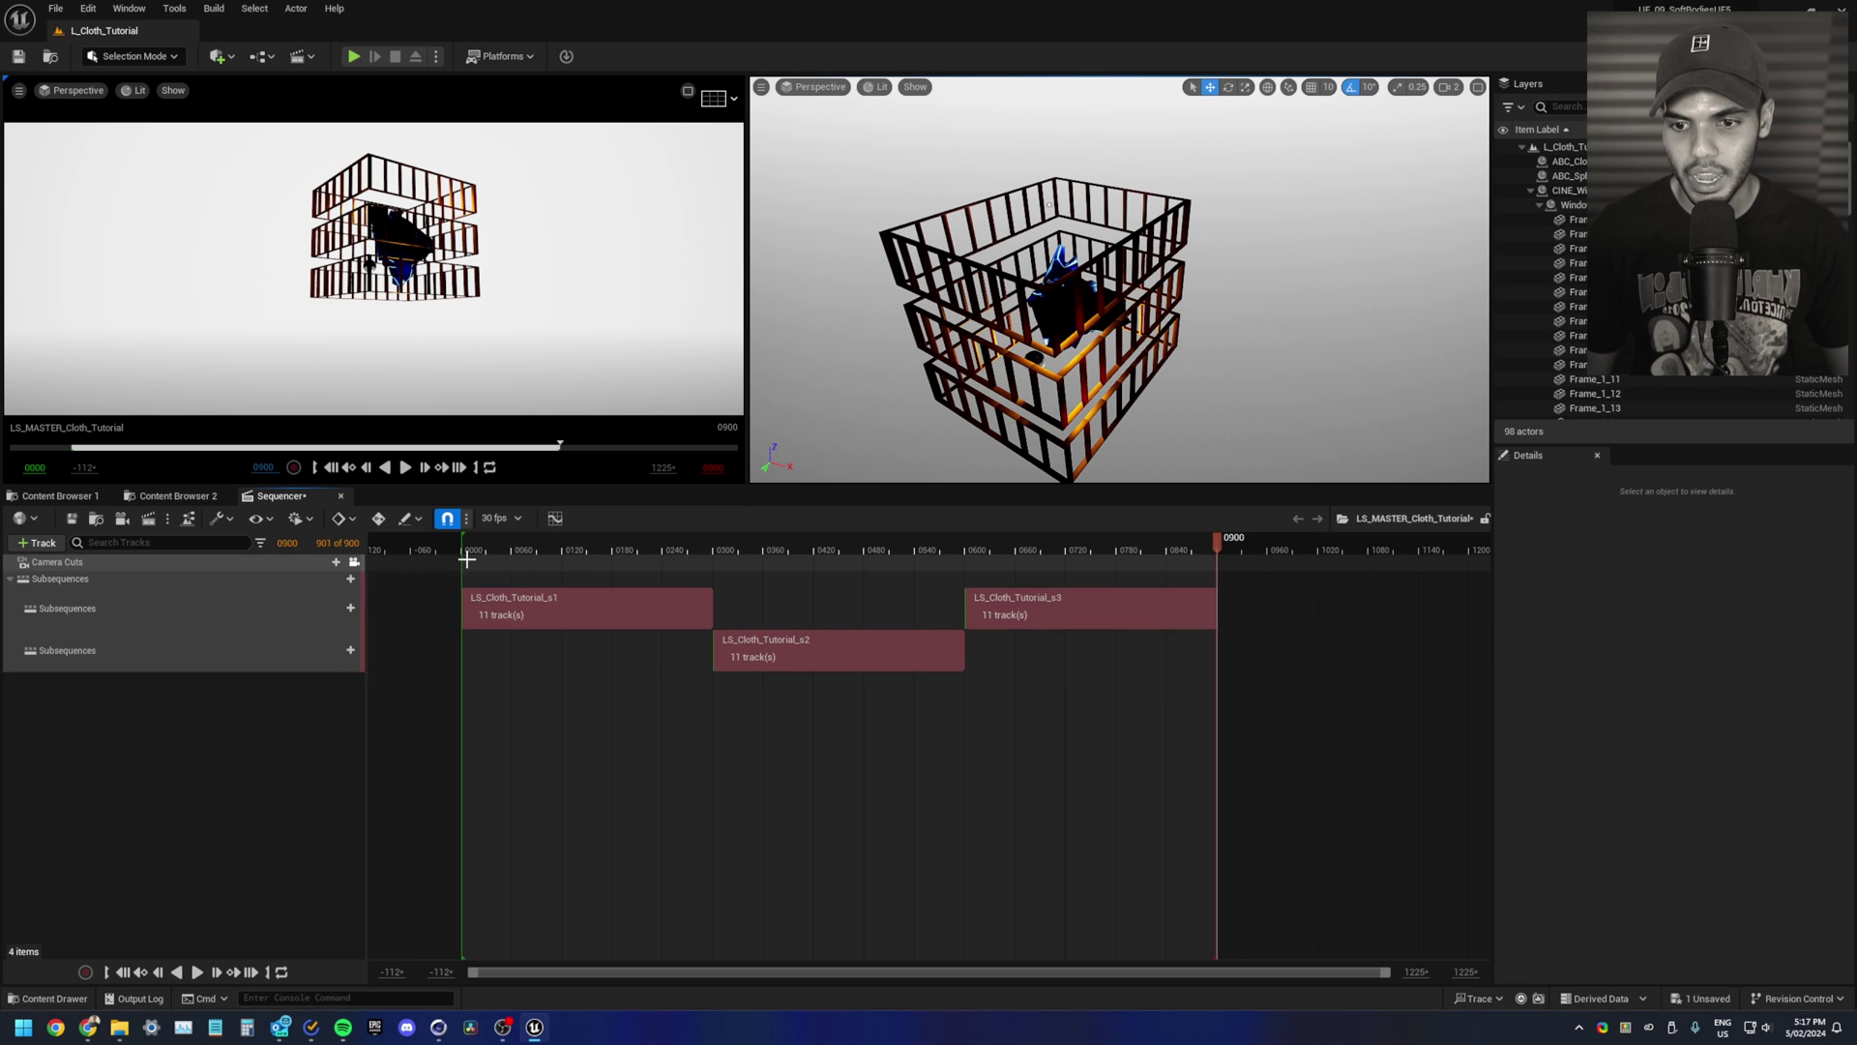
left_click(547, 548)
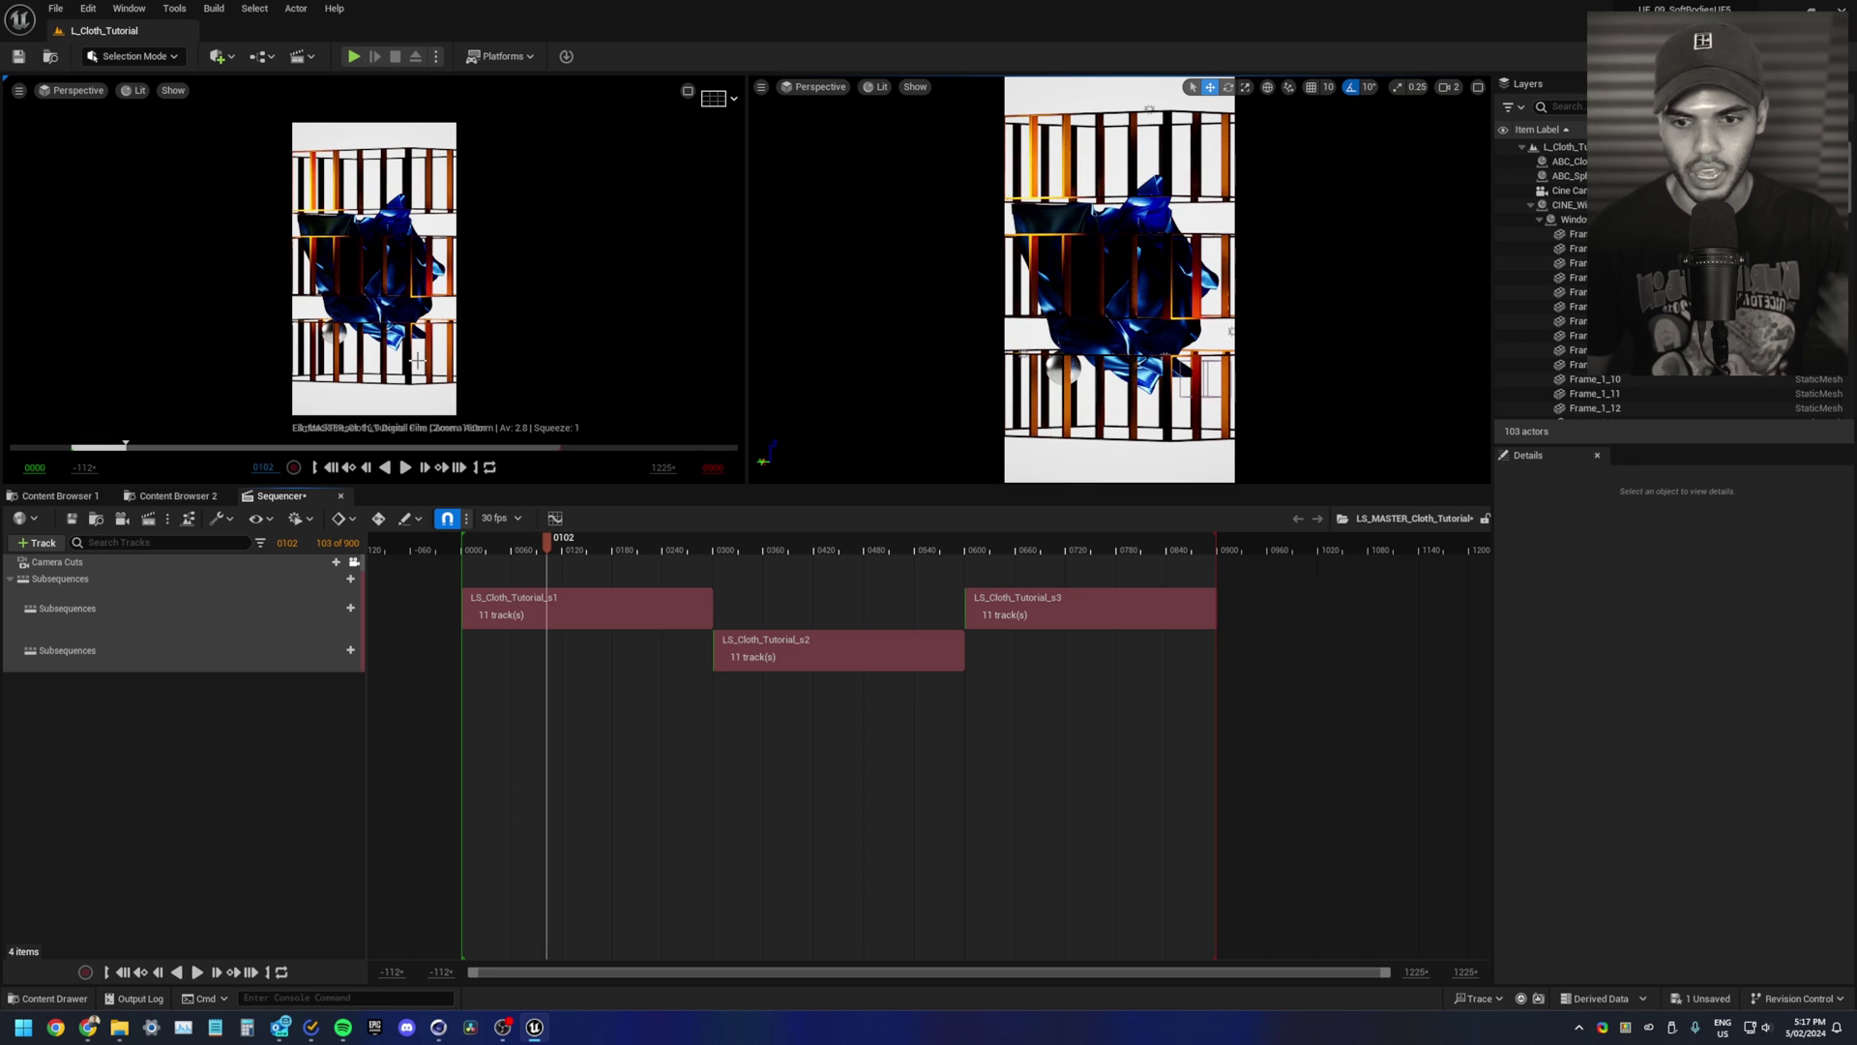
left_click(688, 91)
left_click_drag(655, 485, 663, 778)
left_click_drag(561, 838, 802, 838)
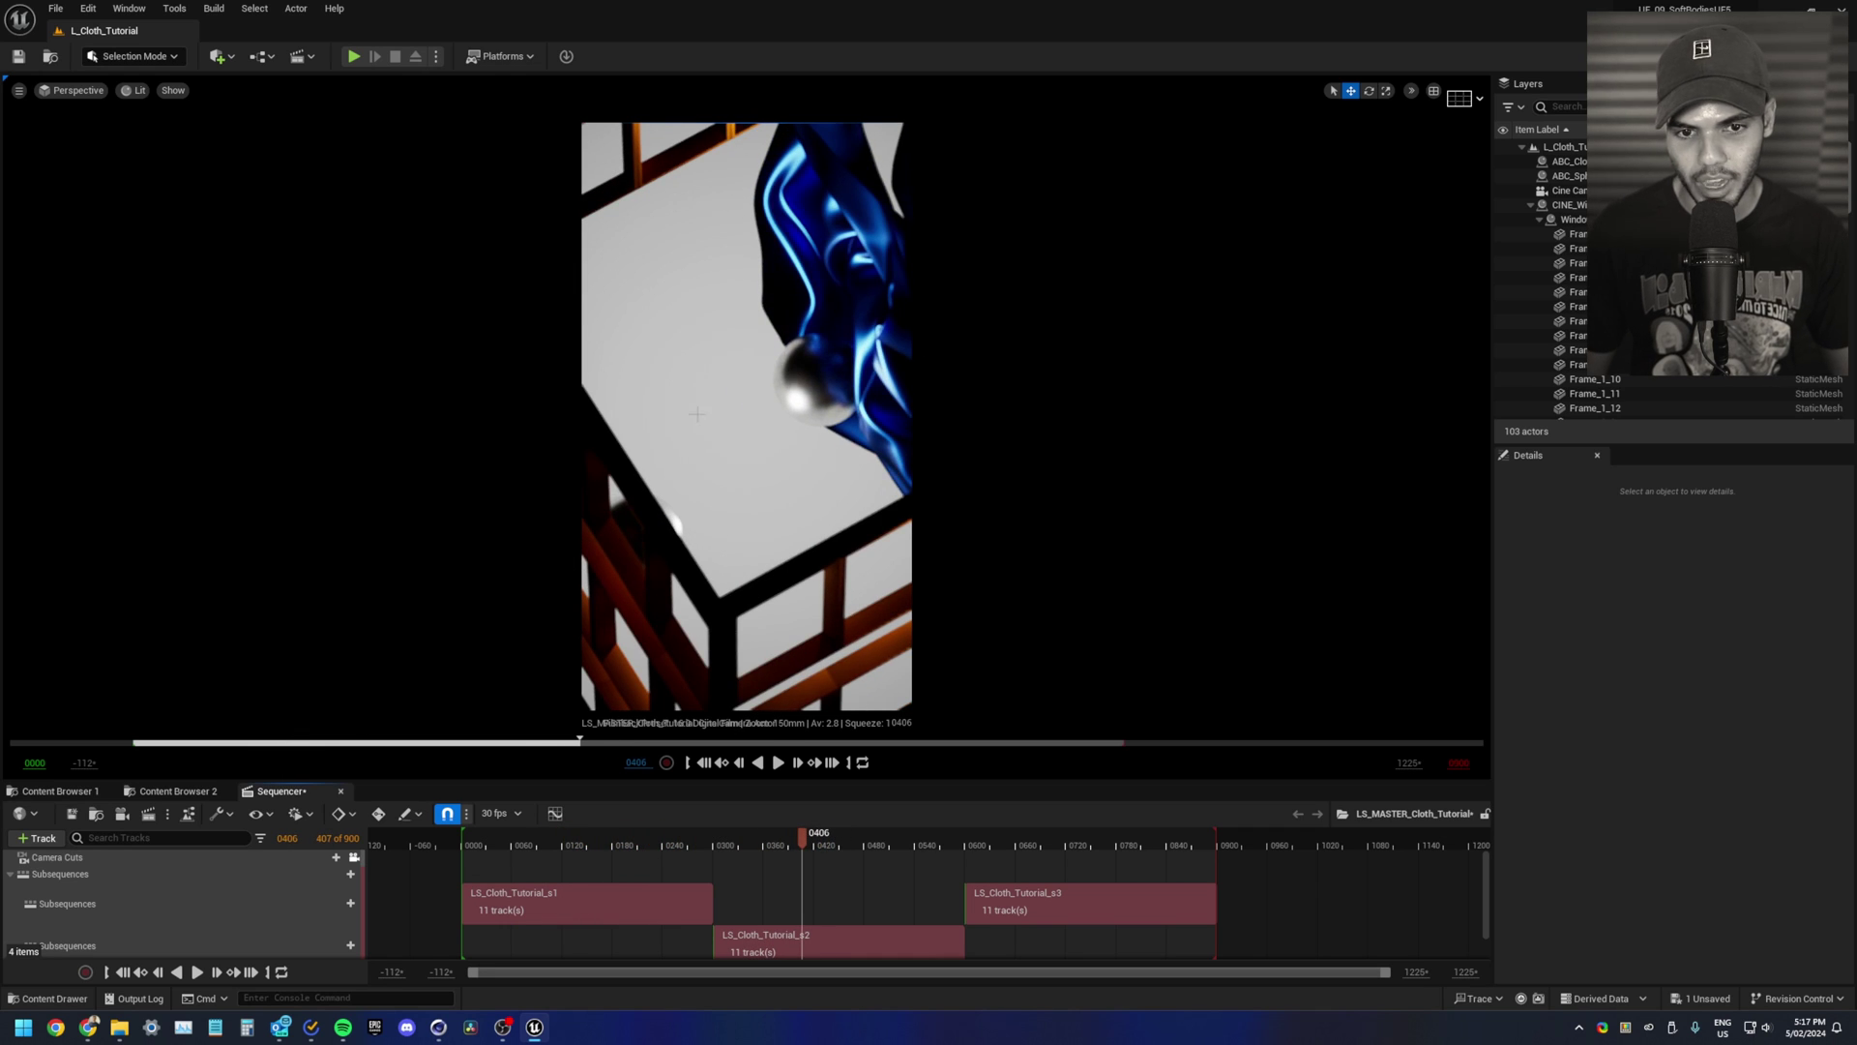
Step: Open the LS_Cloth_Tutorial_s2 subsequence and set its cine camera's Manual Focus Distance by sampling the sphere
double_click(859, 932)
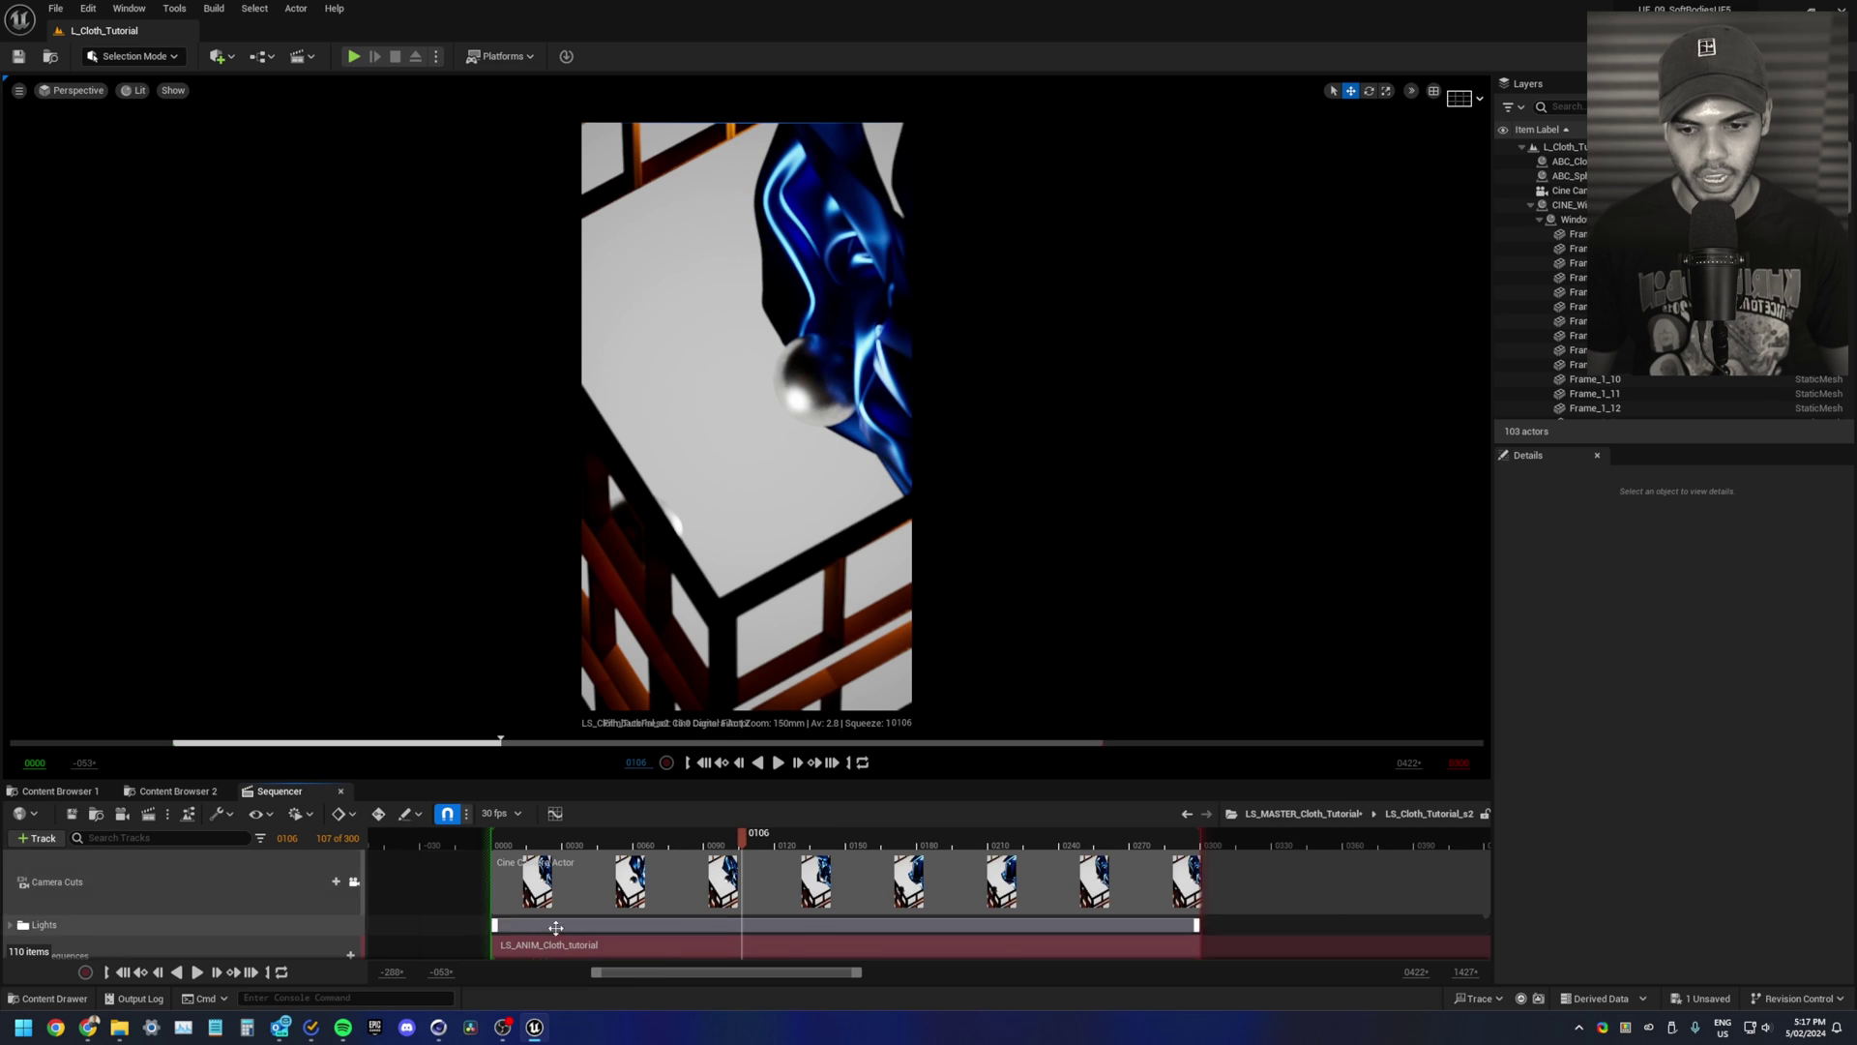
left_click(156, 924)
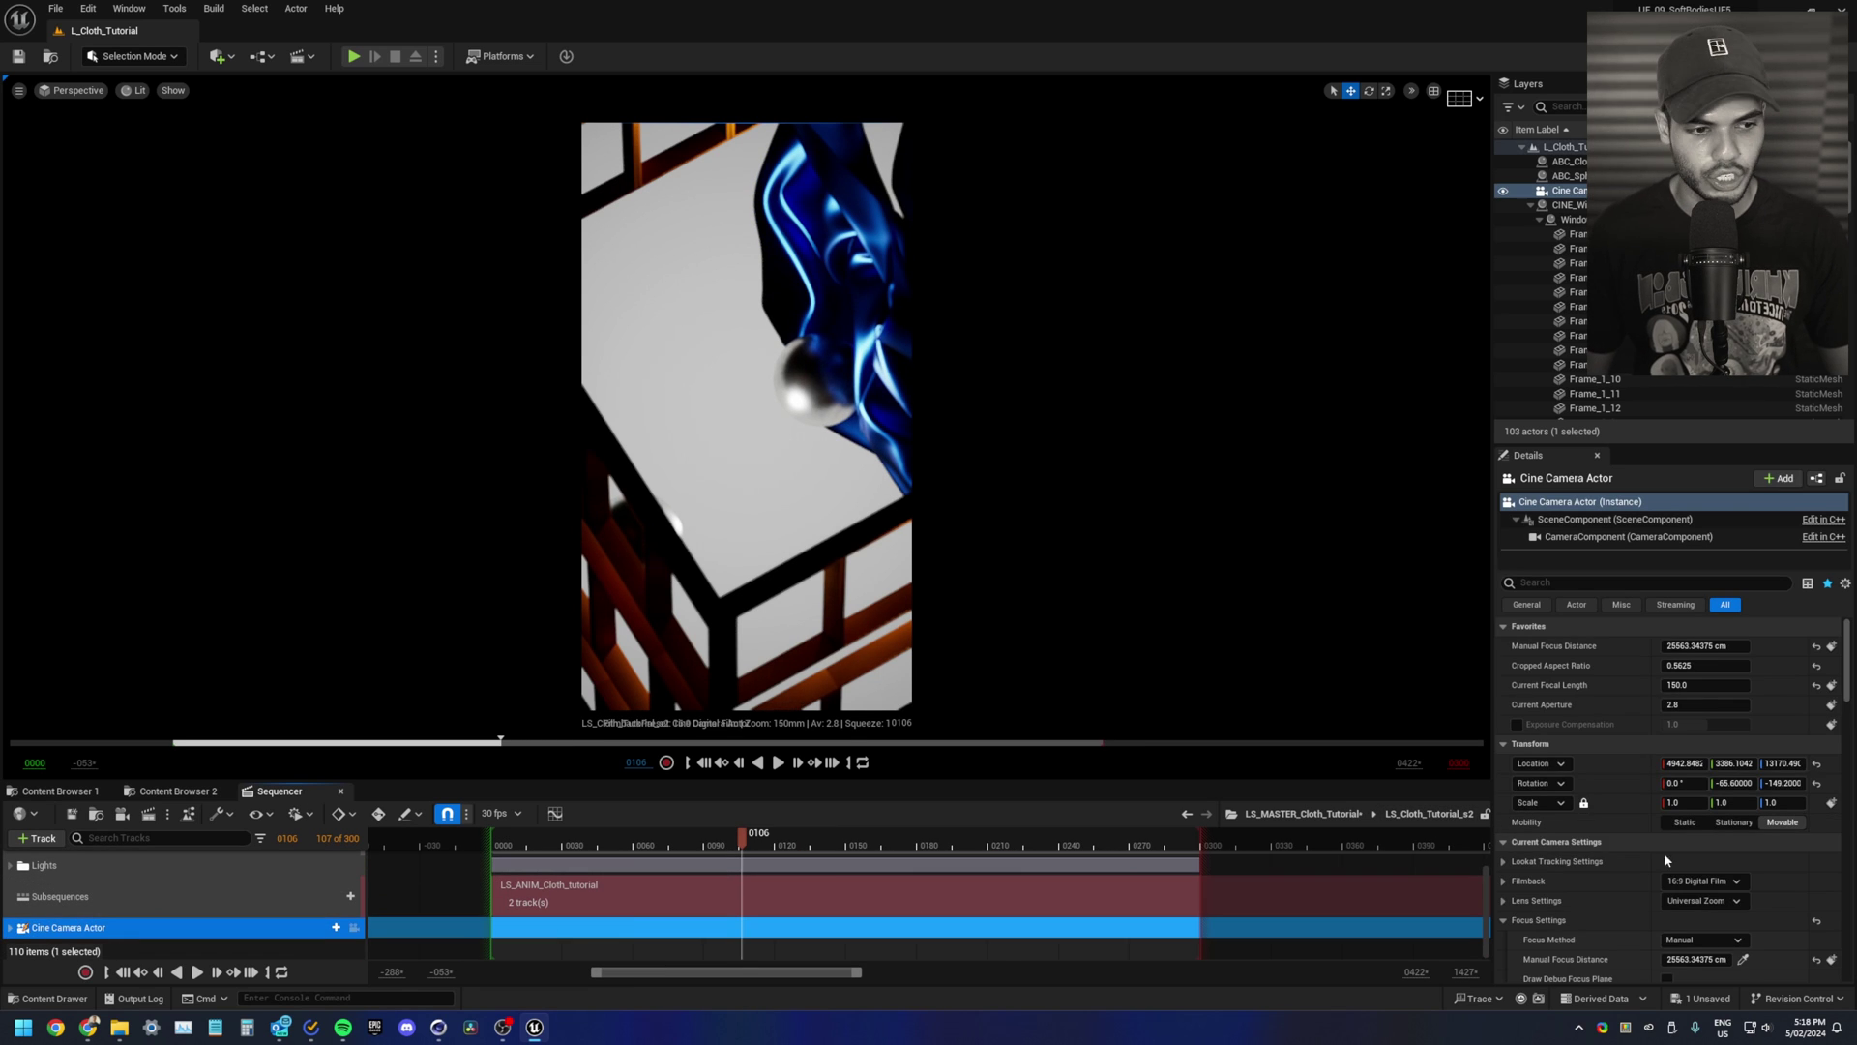
scroll(1702, 880, "down", 3)
left_click(1747, 889)
left_click(801, 386)
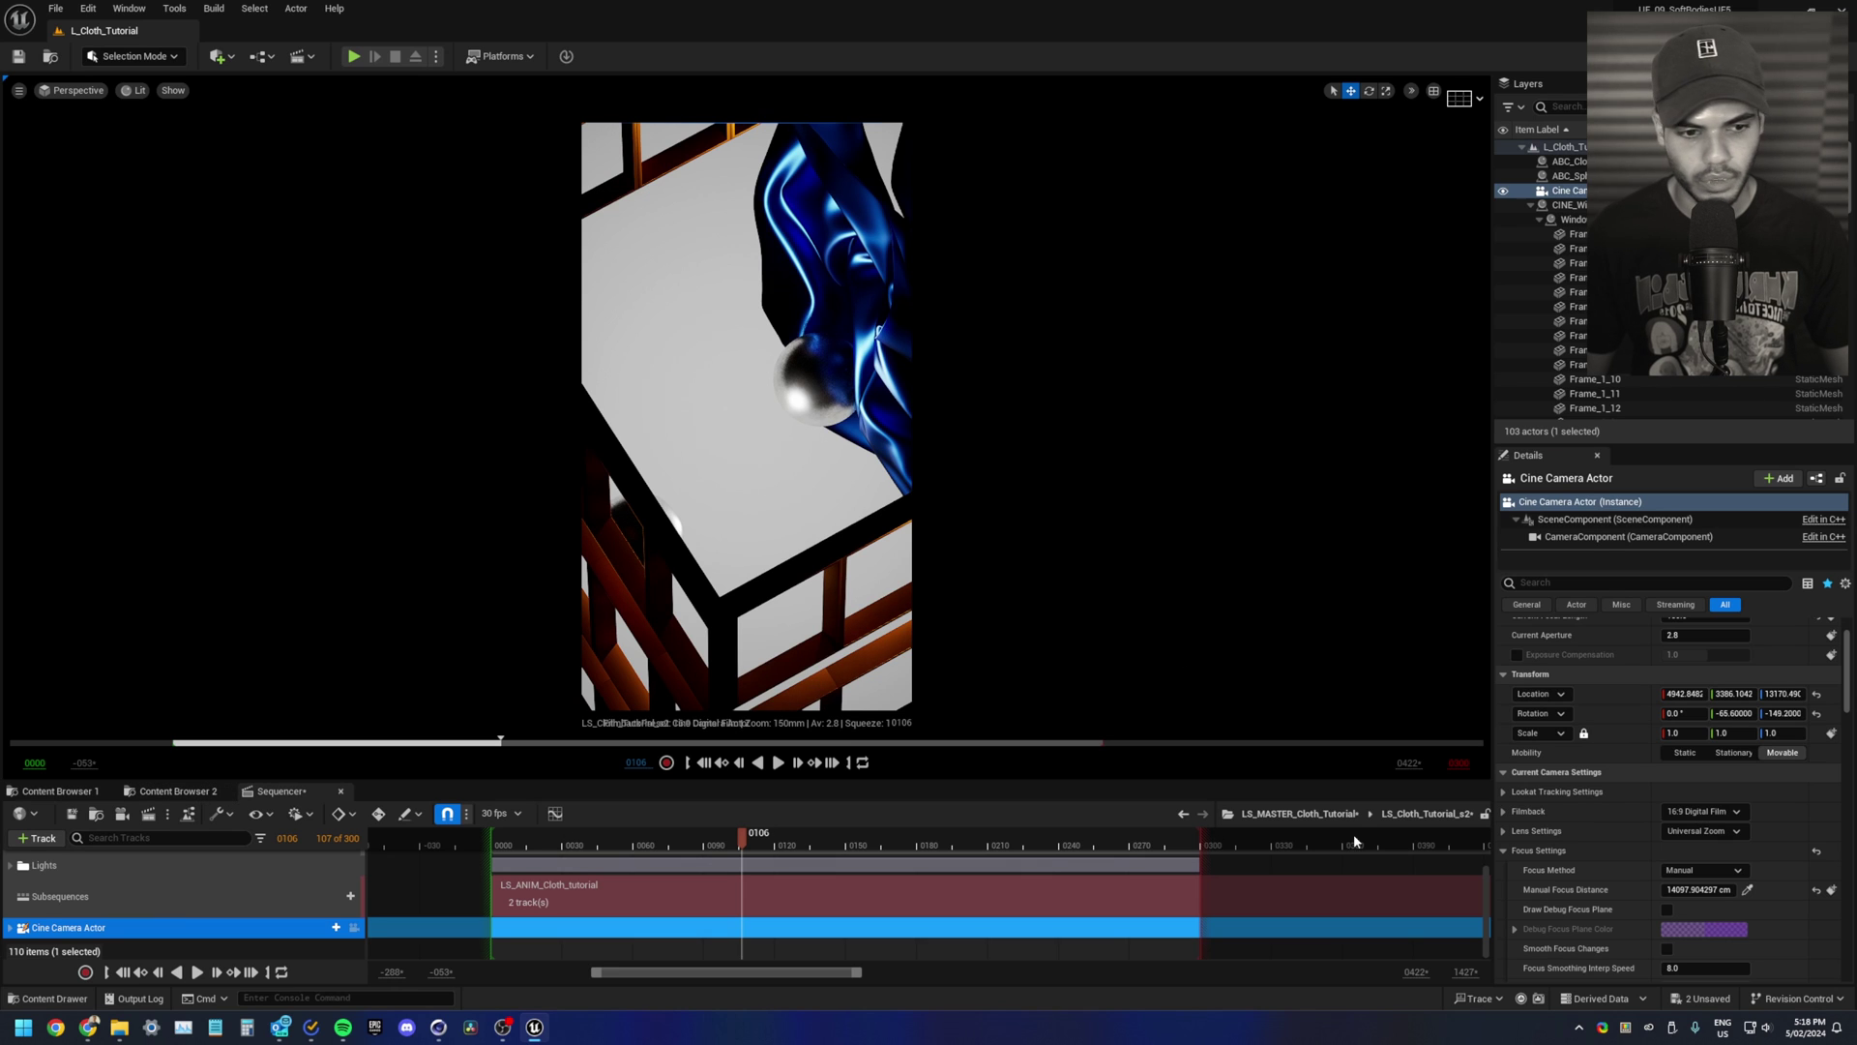
Step: Return to LS_MASTER_Cloth_Tutorial and save the modified sequences
left_click(1331, 813)
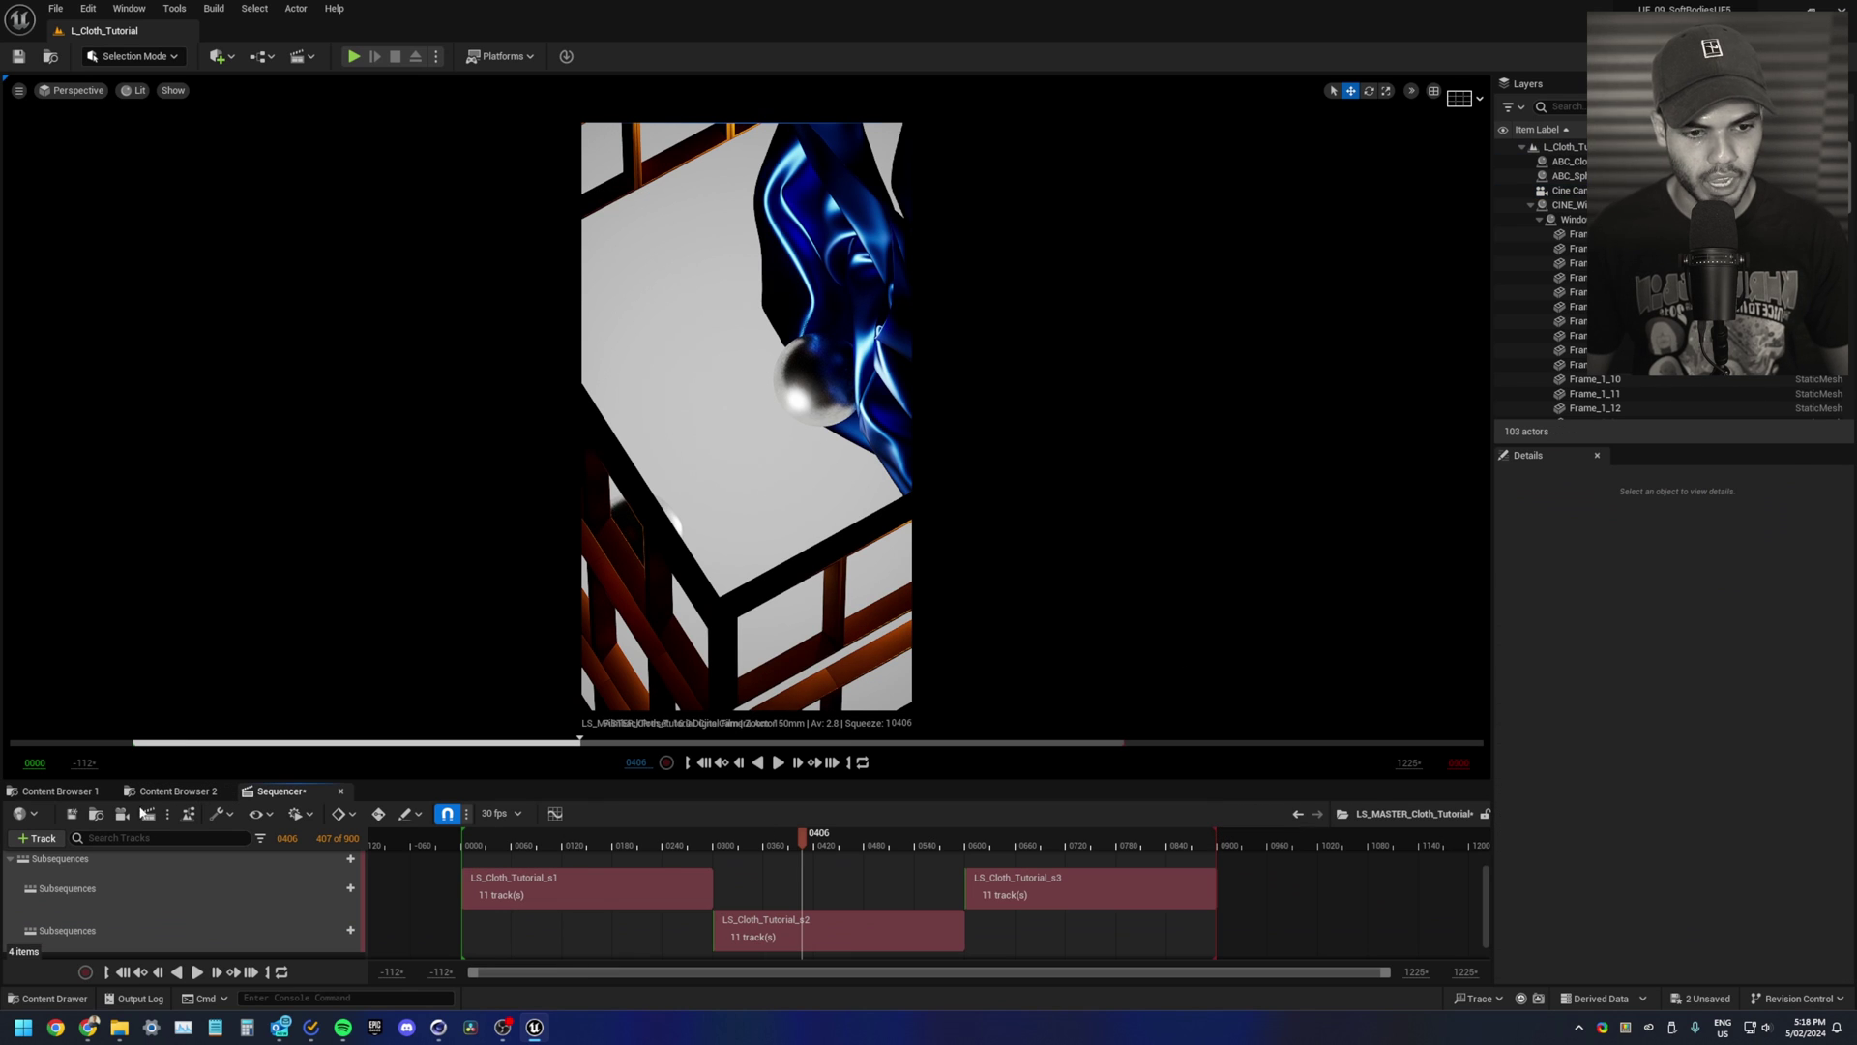
left_click(69, 818)
left_click(969, 676)
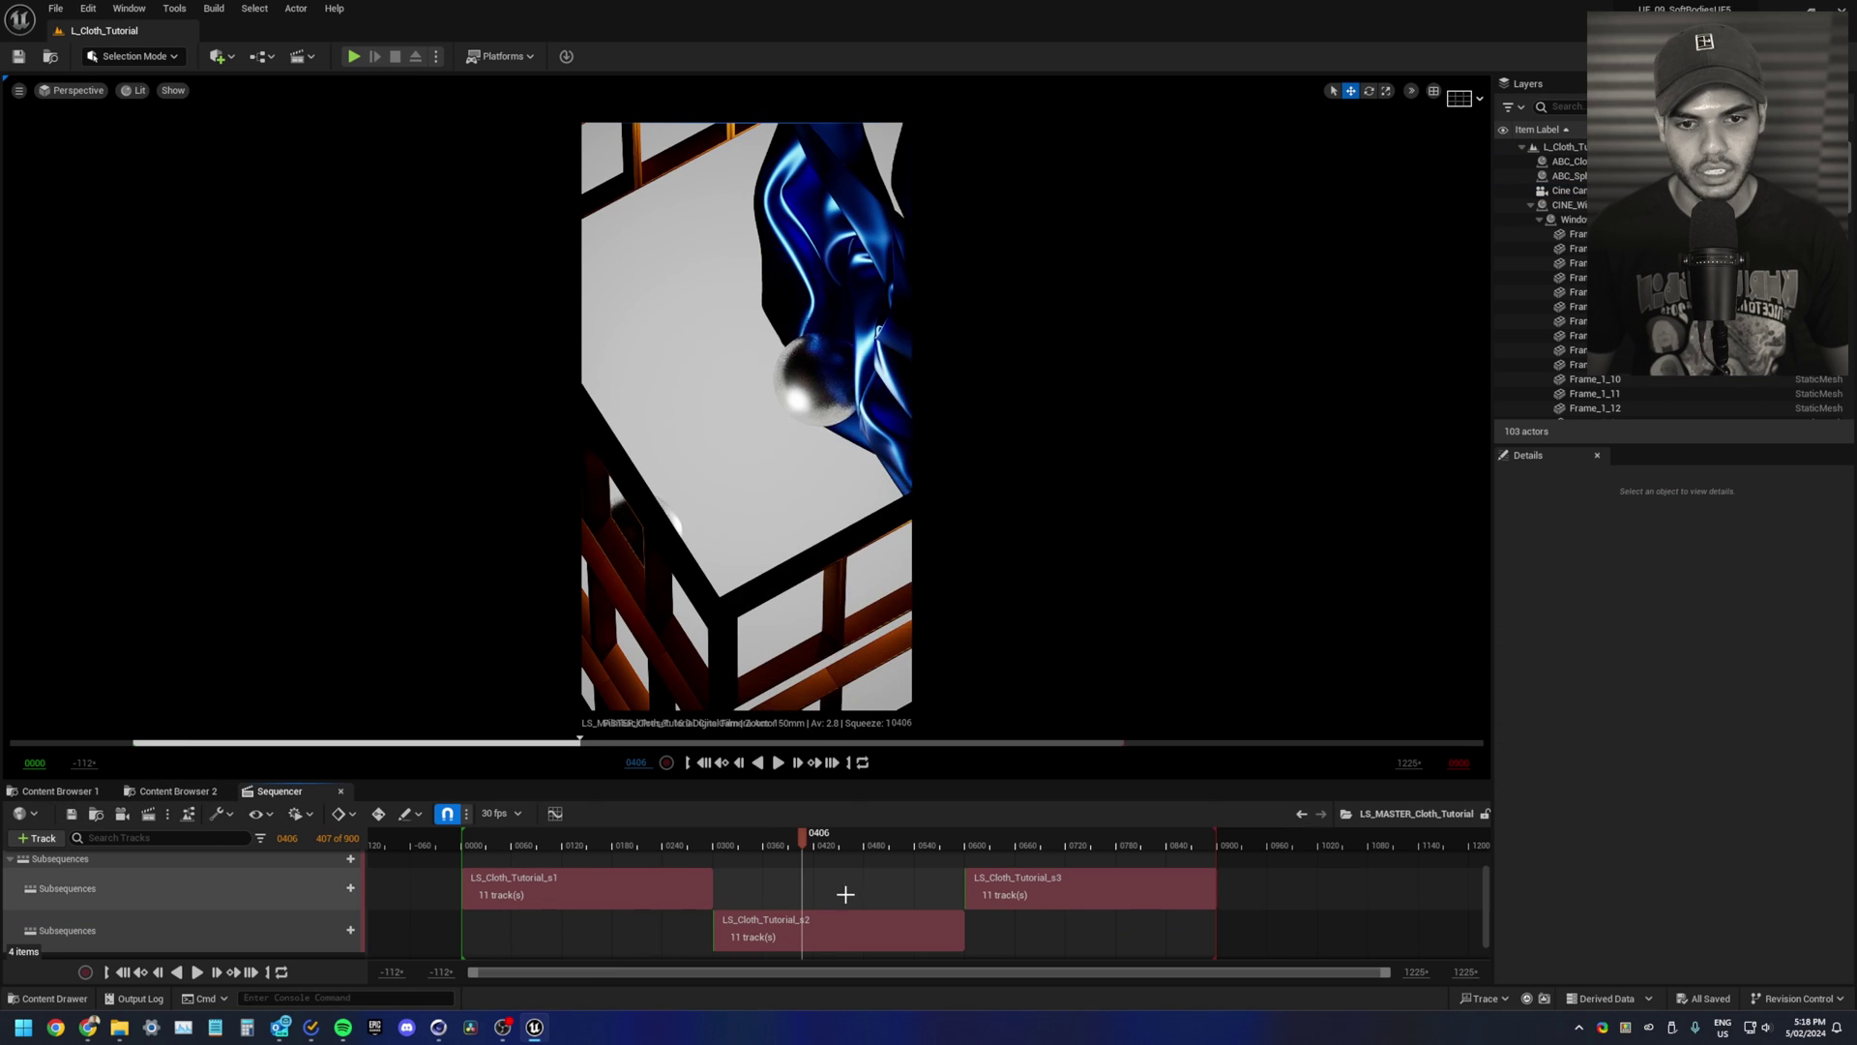
Step: Preview the master sequence by playing through the s2 shot and scrubbing back over the s1 shot
key("space")
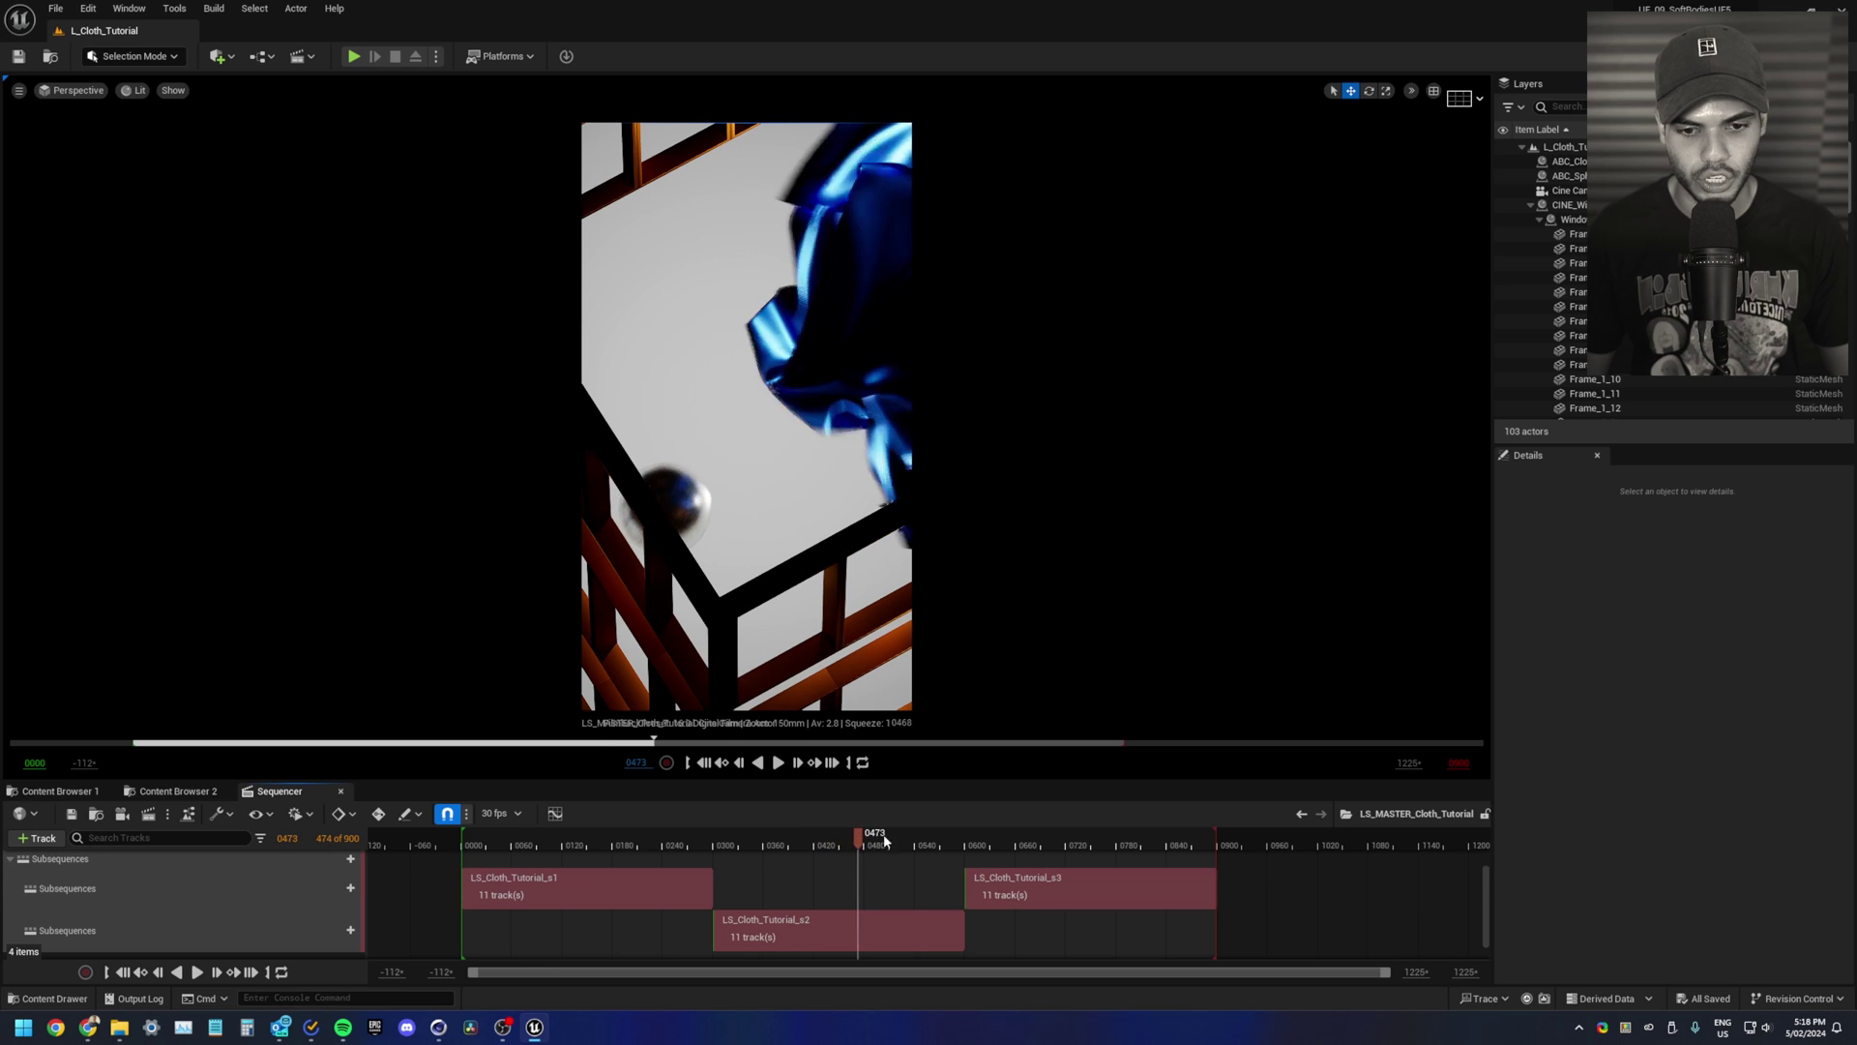
left_click(895, 838)
key("ctrl+z")
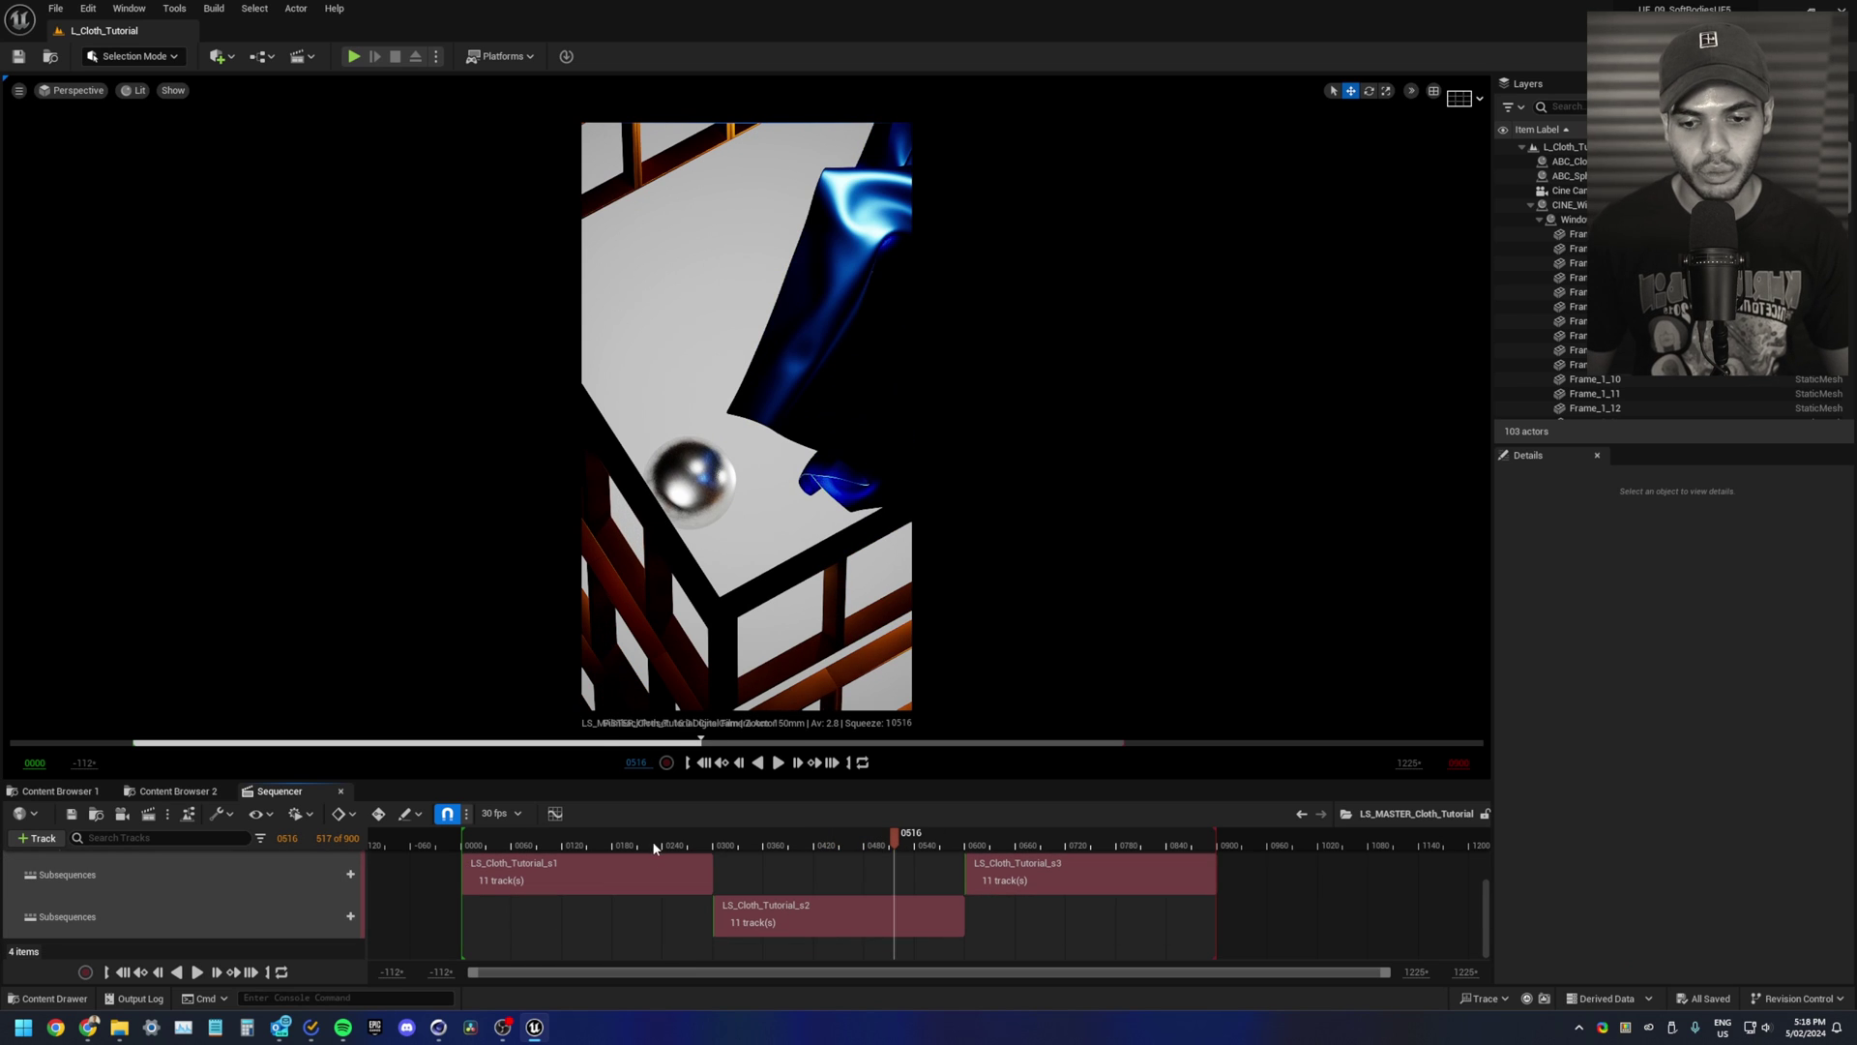
left_click_drag(714, 866, 642, 867)
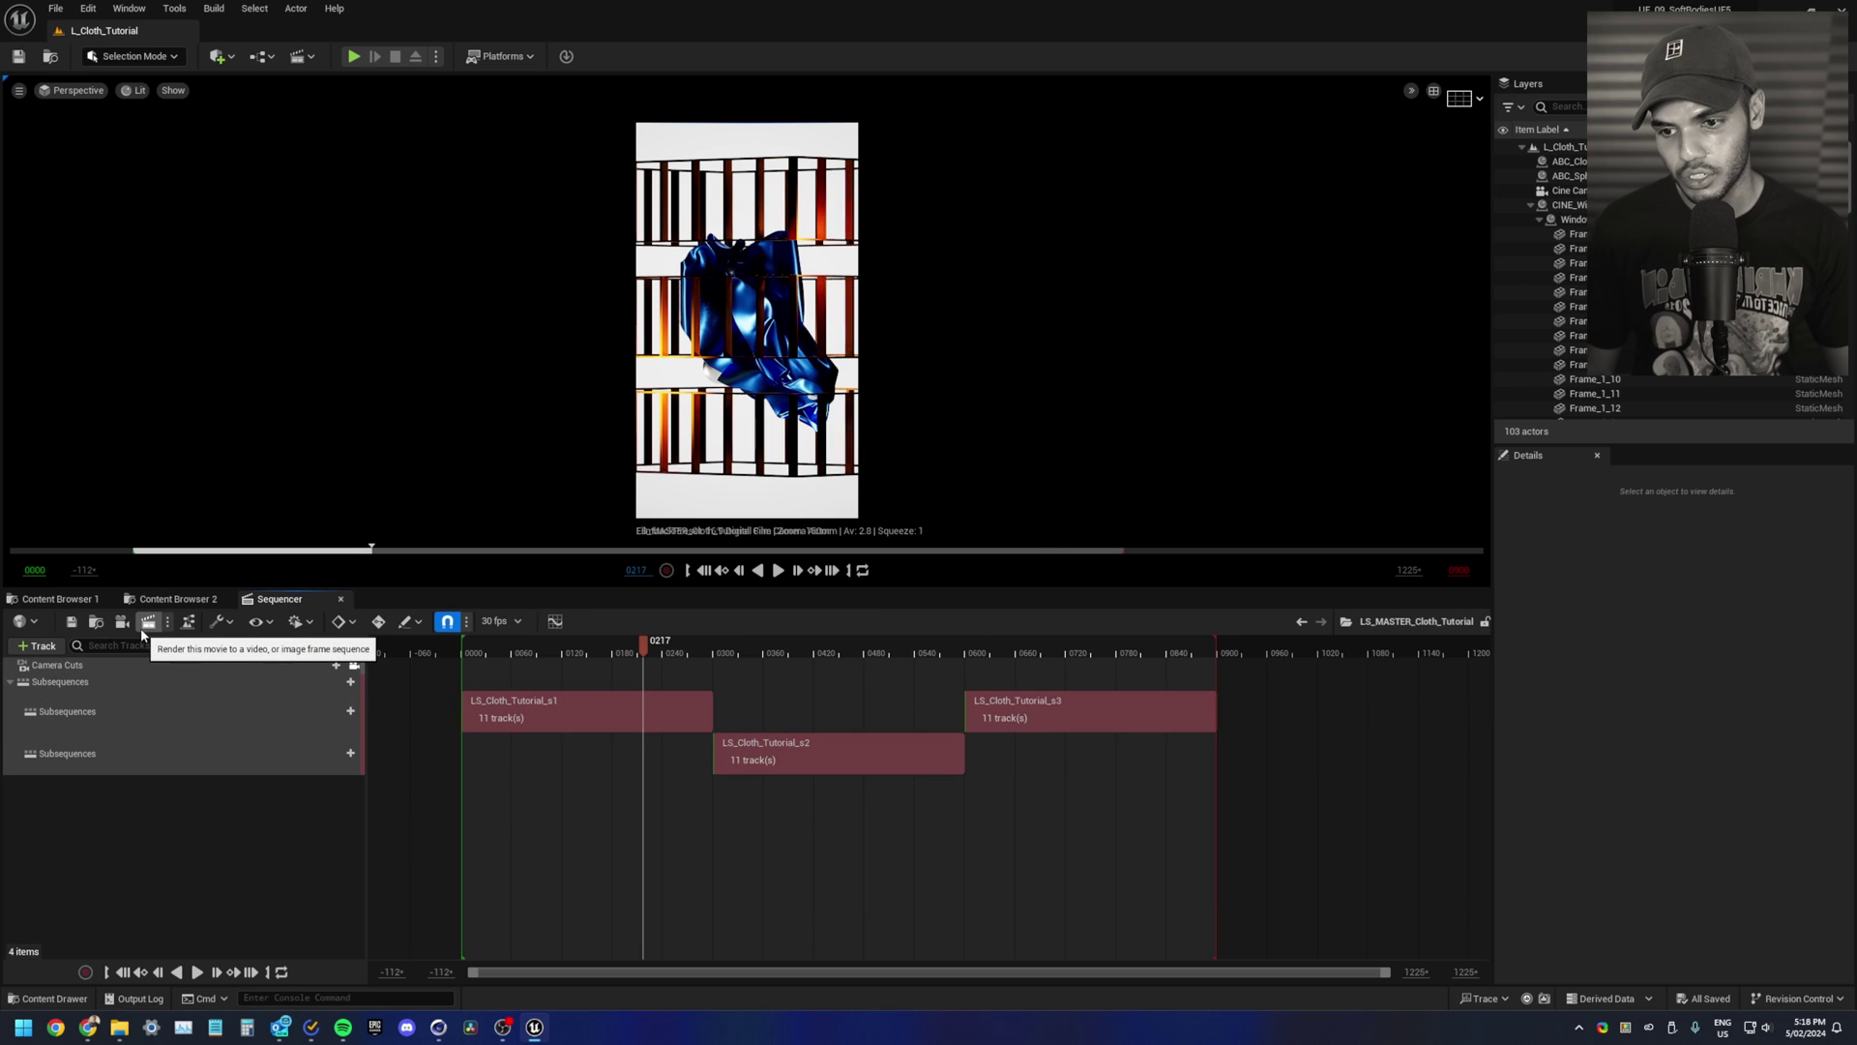
Step: Send the master sequence to the Movie Render Queue and apply the JPG_2000x4000_8Sx4T configuration to its job
left_click(143, 628)
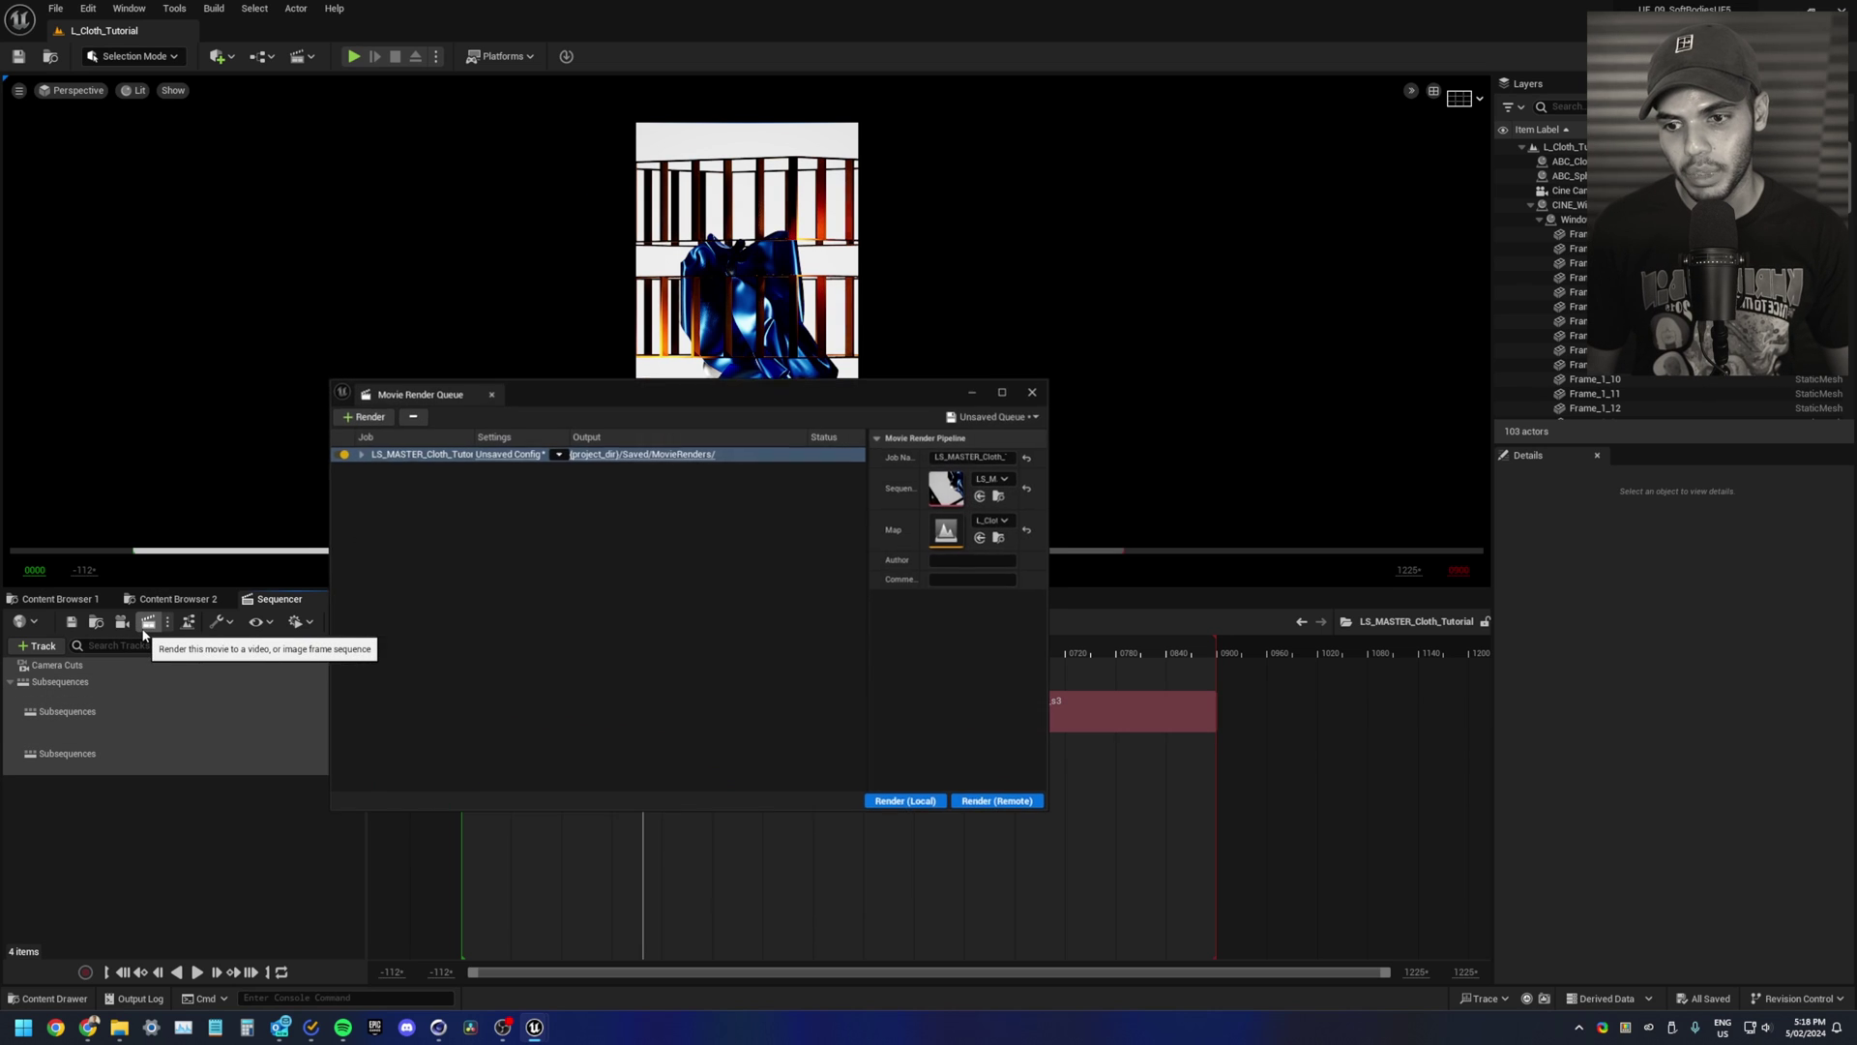
left_click(556, 467)
left_click(557, 452)
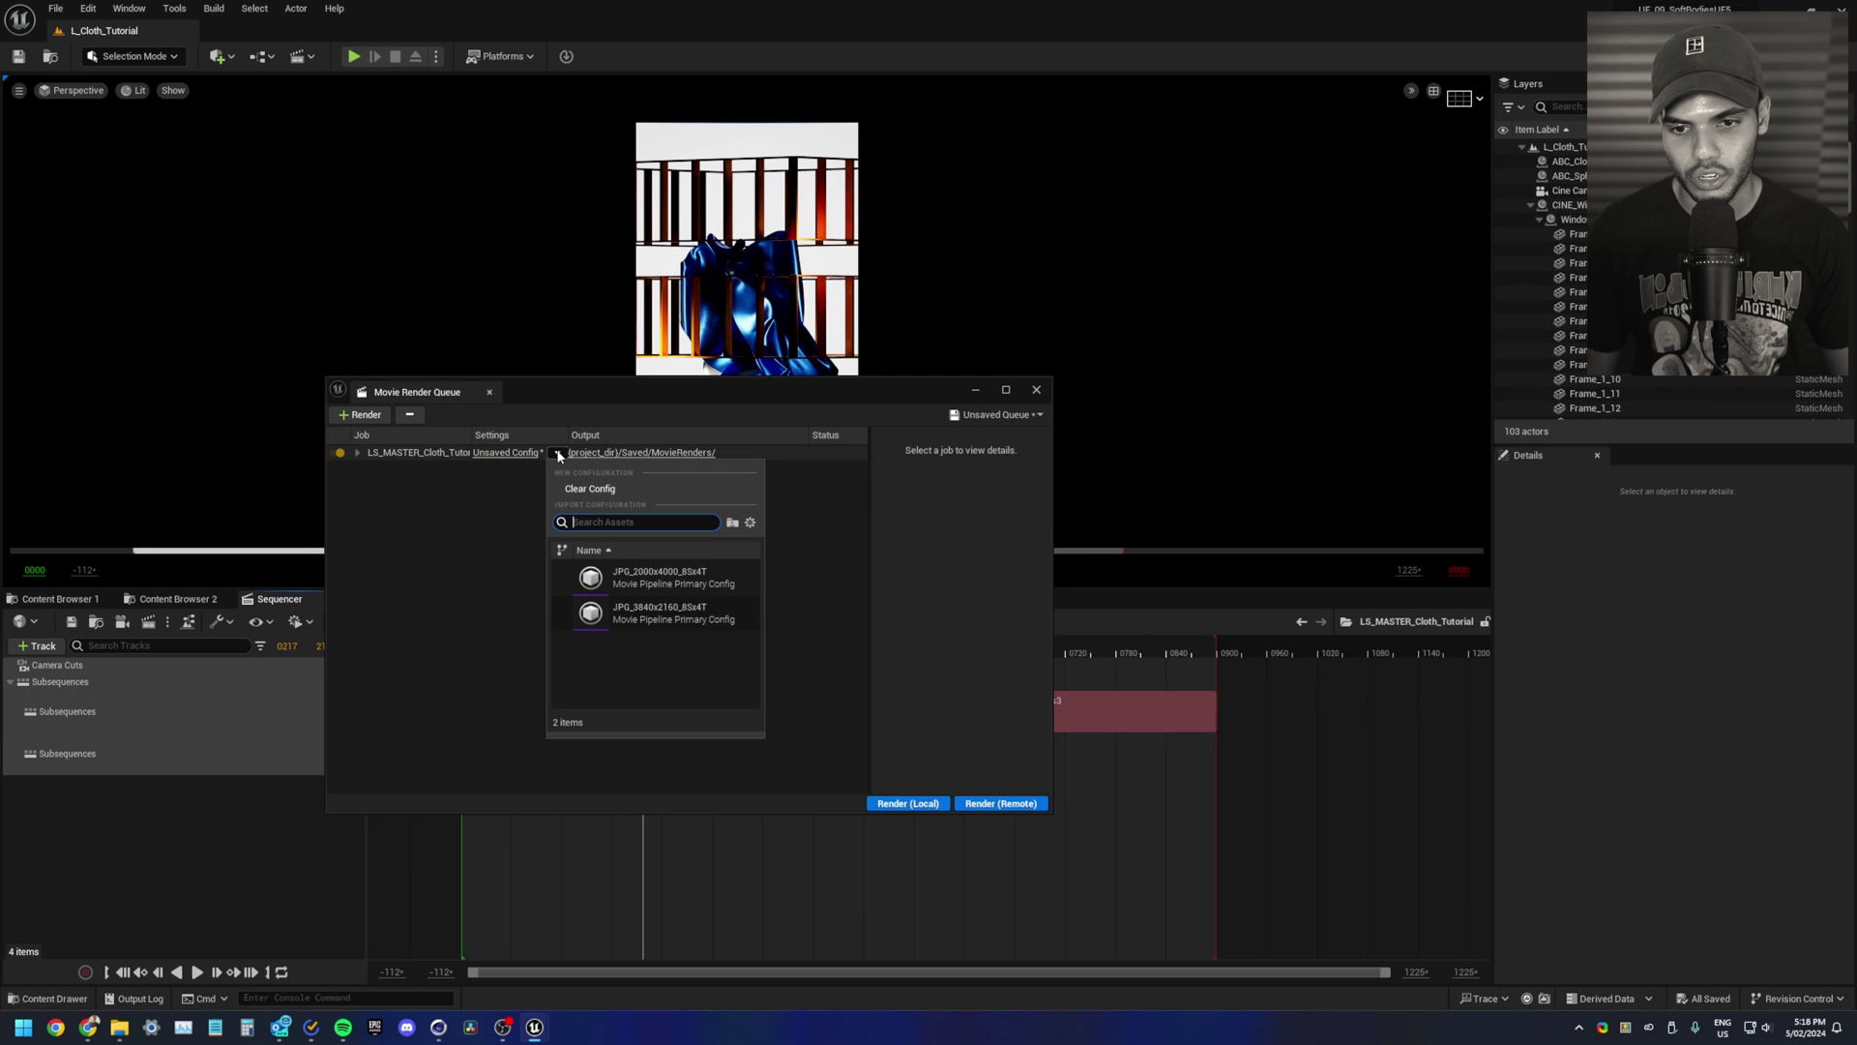
left_click(675, 574)
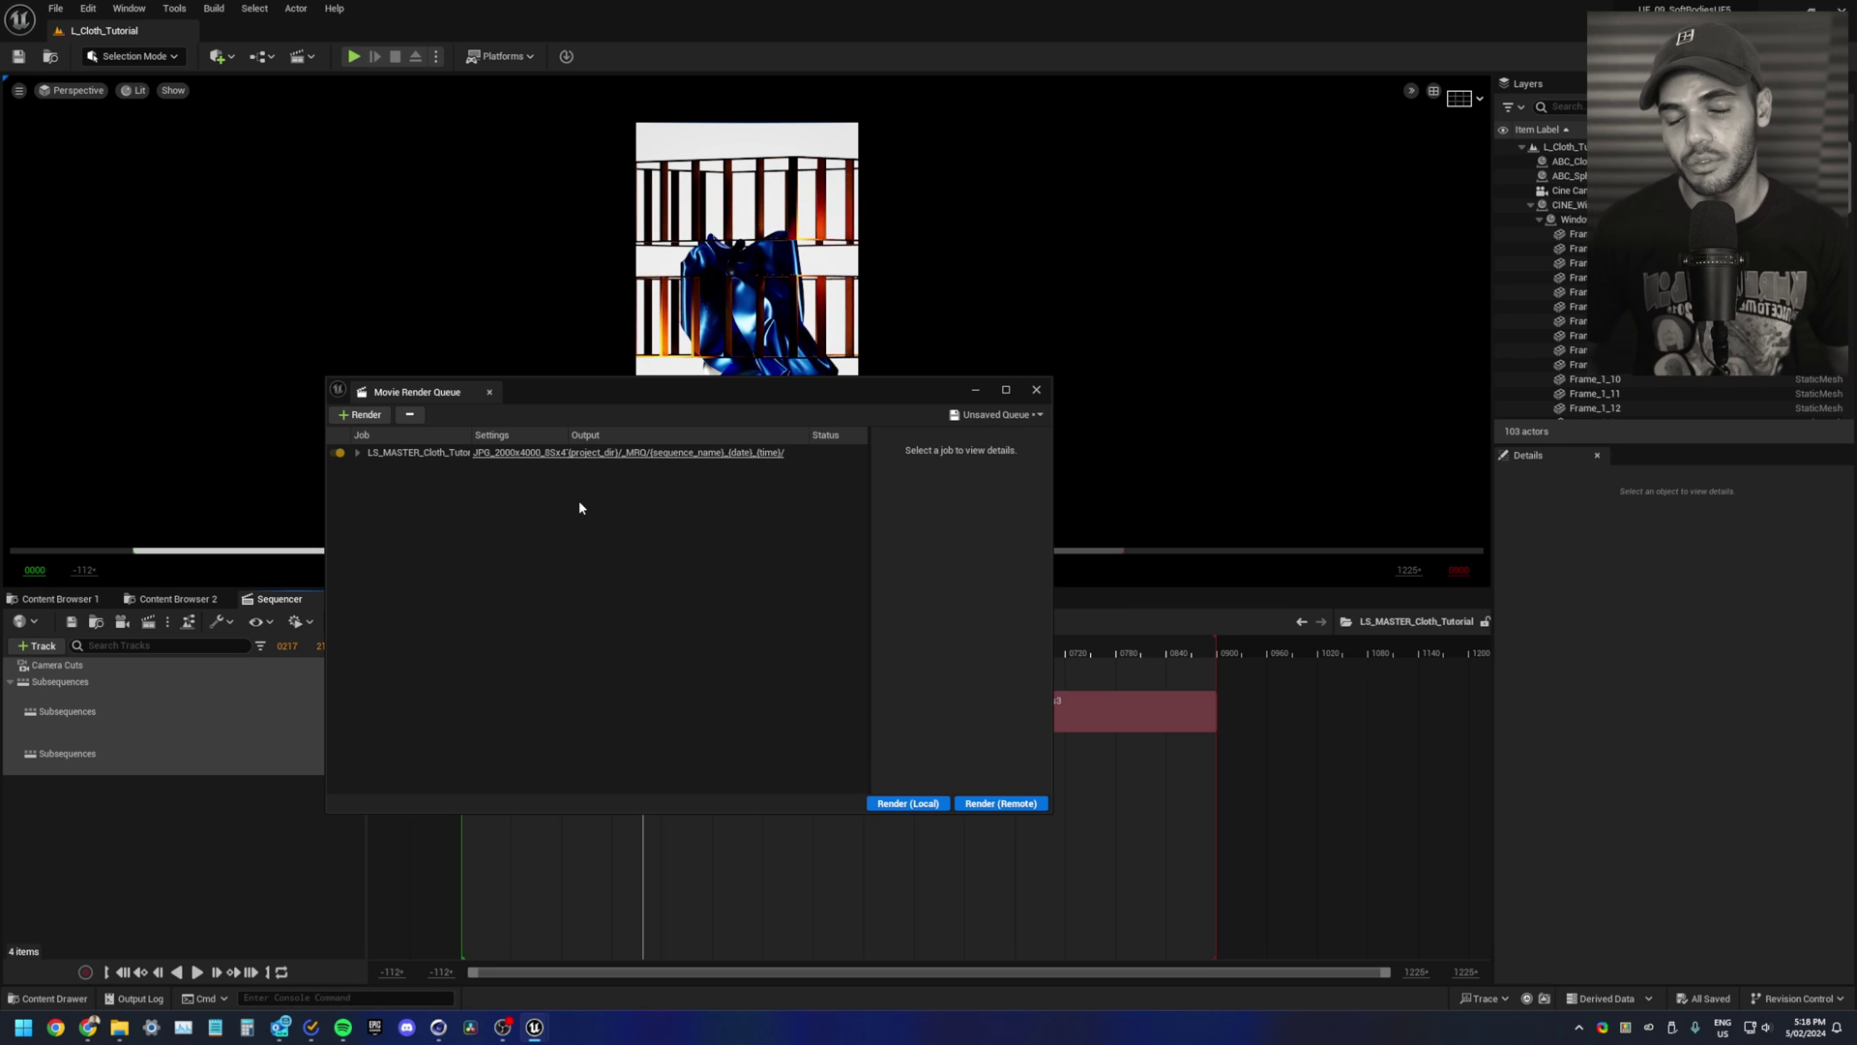